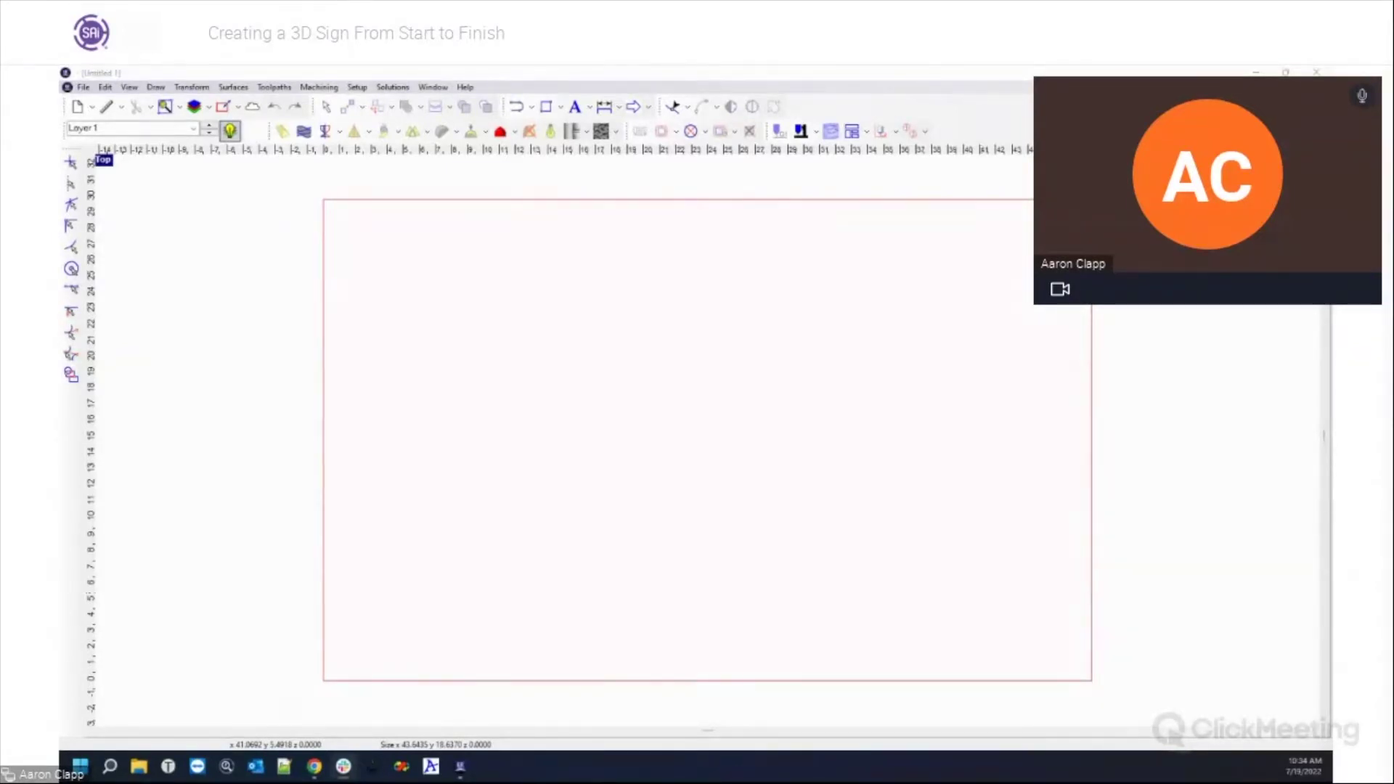
Add the text "ENROUTE 7" on the plate in Bauhaus 93 Regular with a height of 7.
click(436, 424)
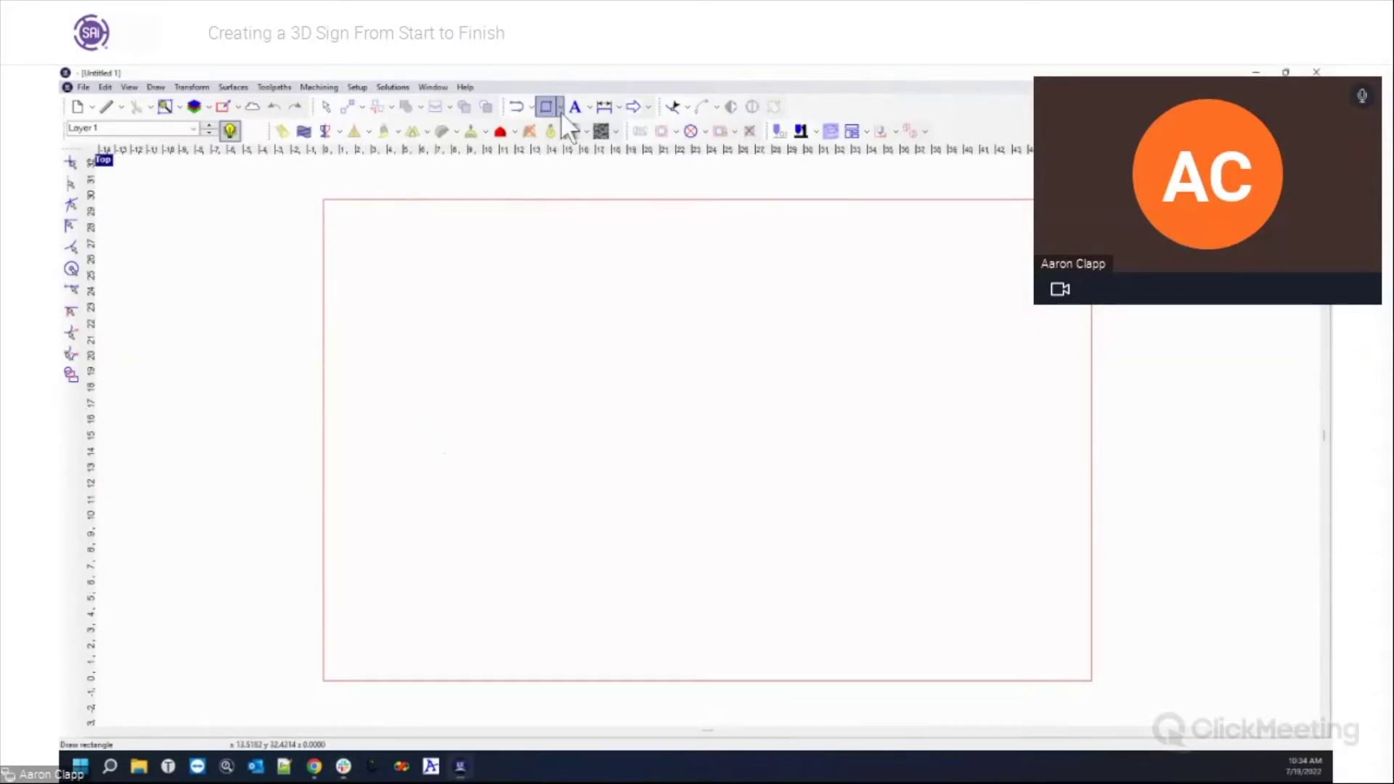
click(589, 107)
click(594, 124)
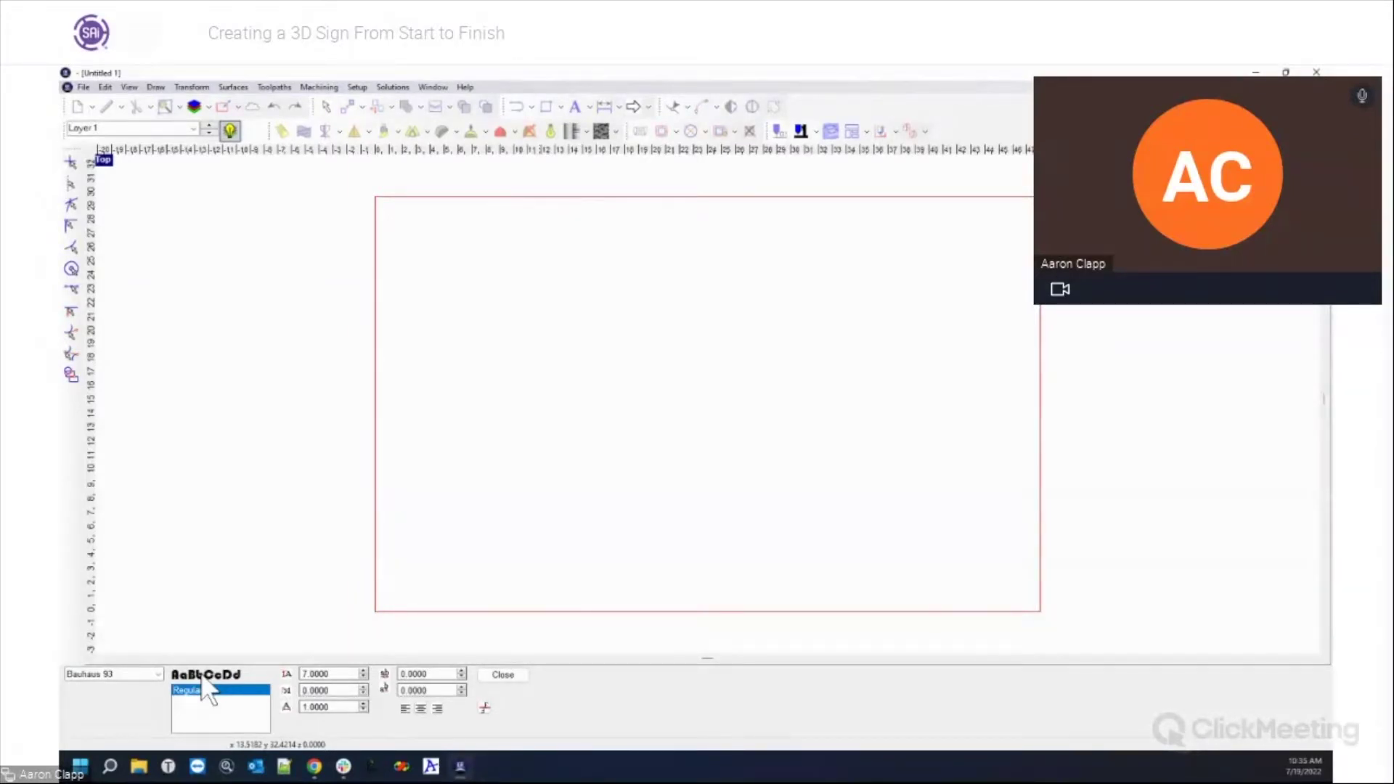
click(533, 361)
text(ENROUTE 7)
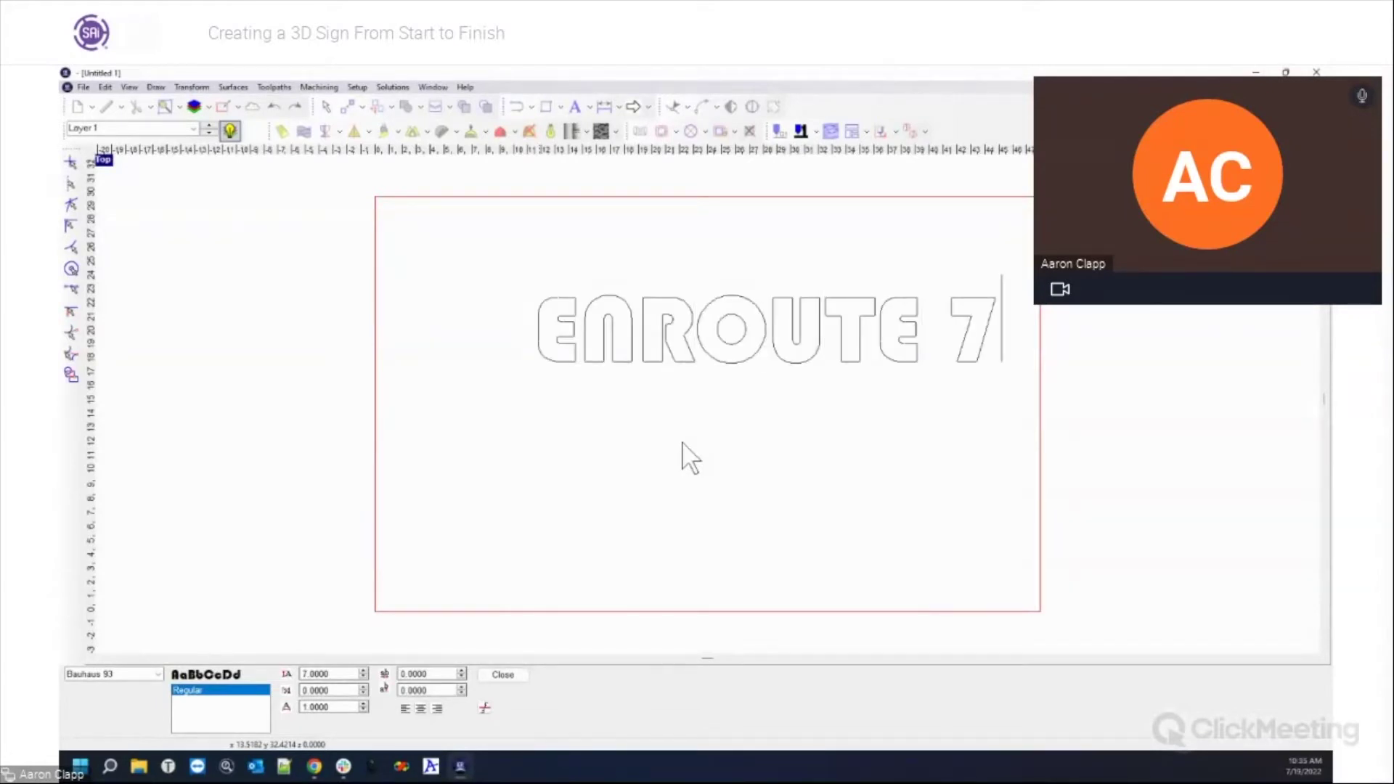
click(507, 677)
Center the ENROUTE 7 text on the plate and convert it to curves.
drag(476, 284, 1060, 461)
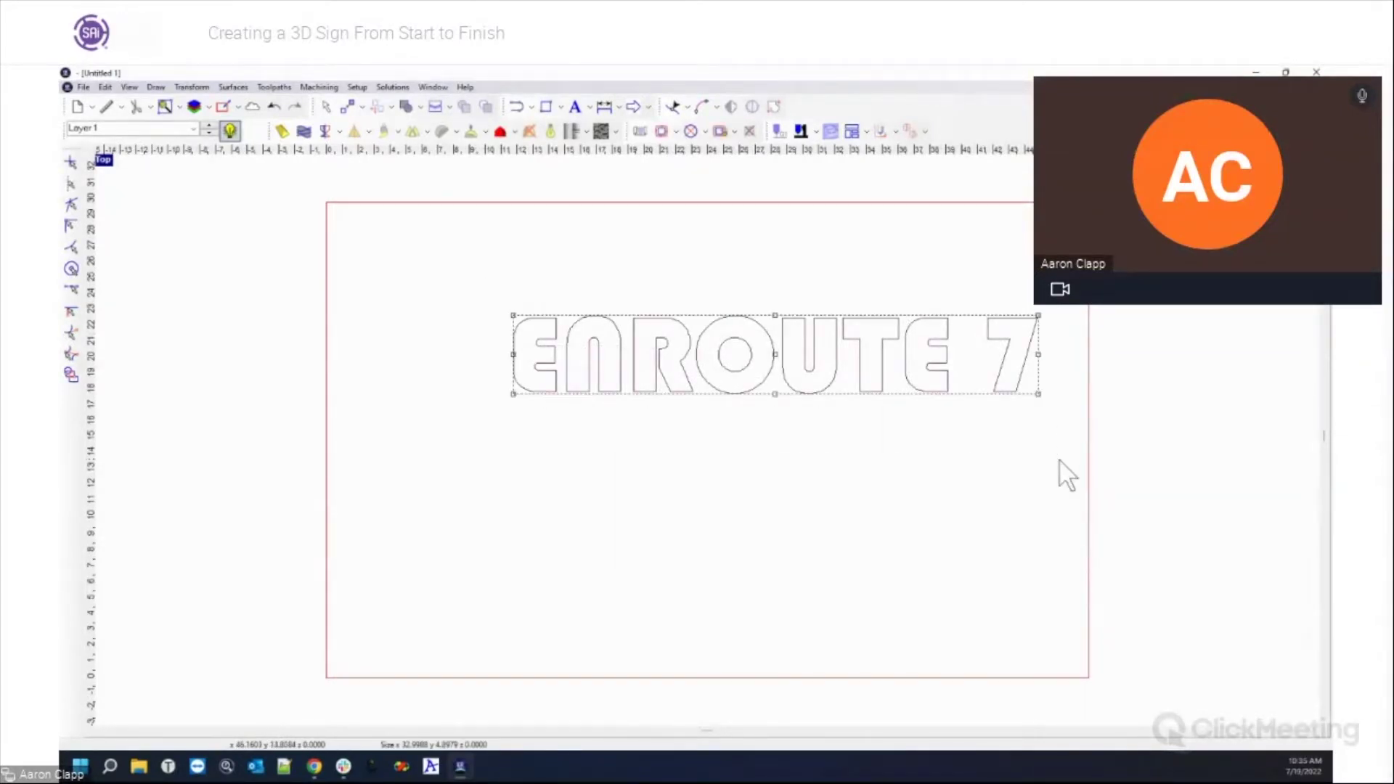
key(F9)
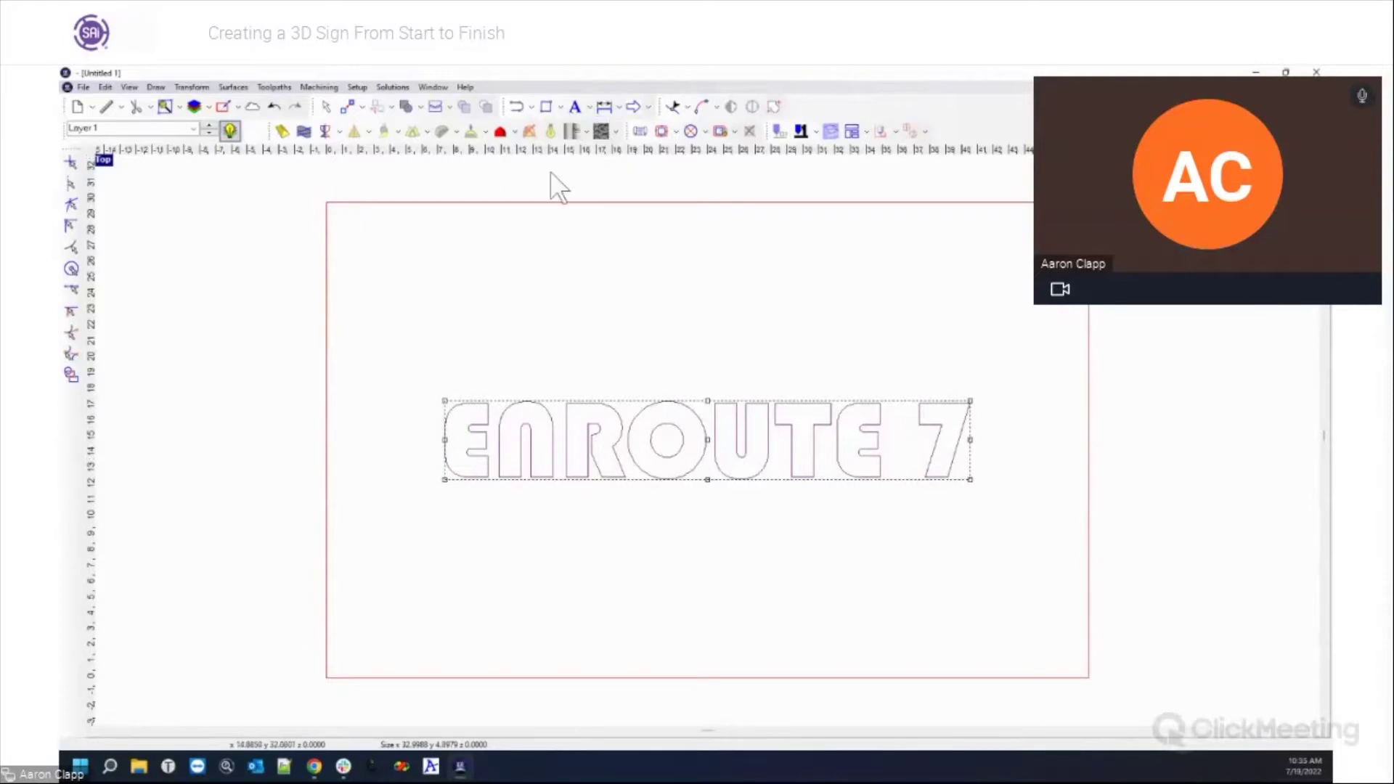
click(590, 107)
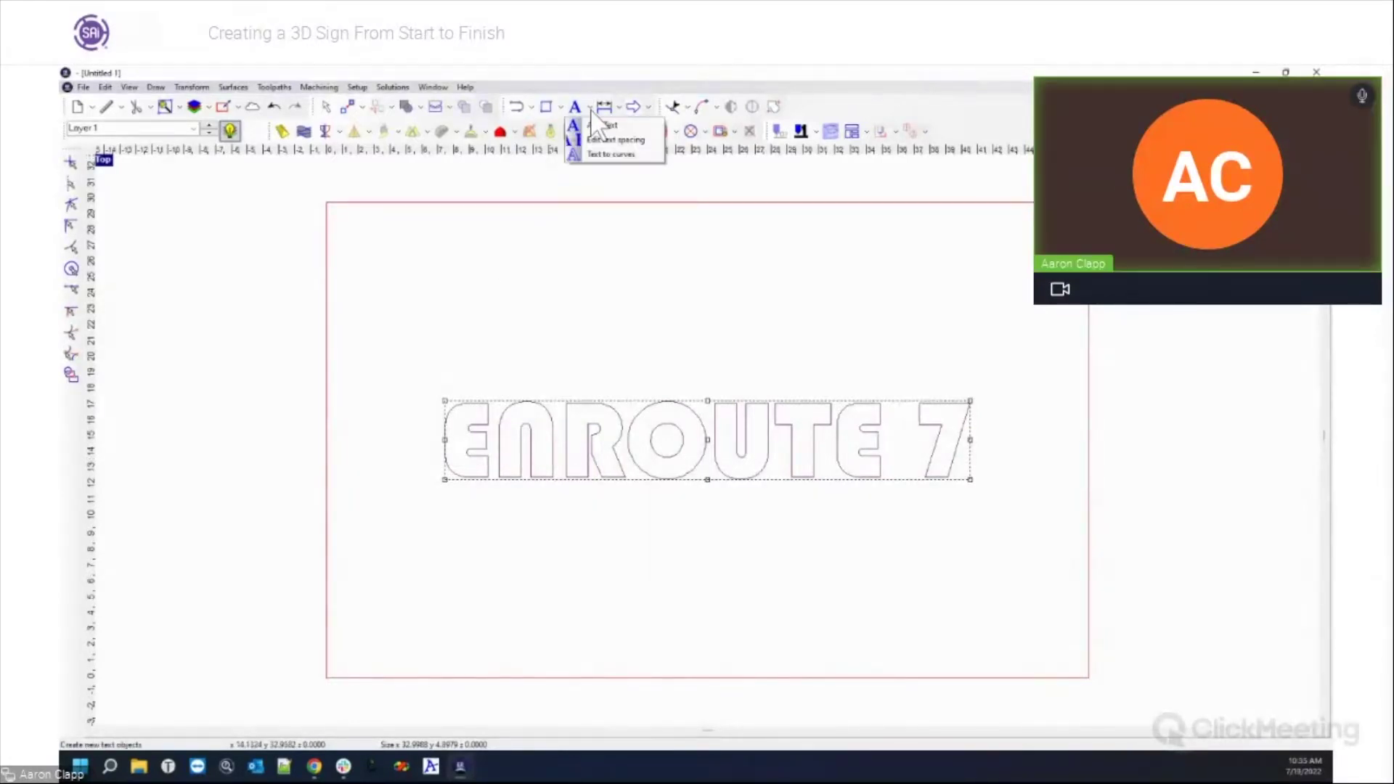
click(598, 155)
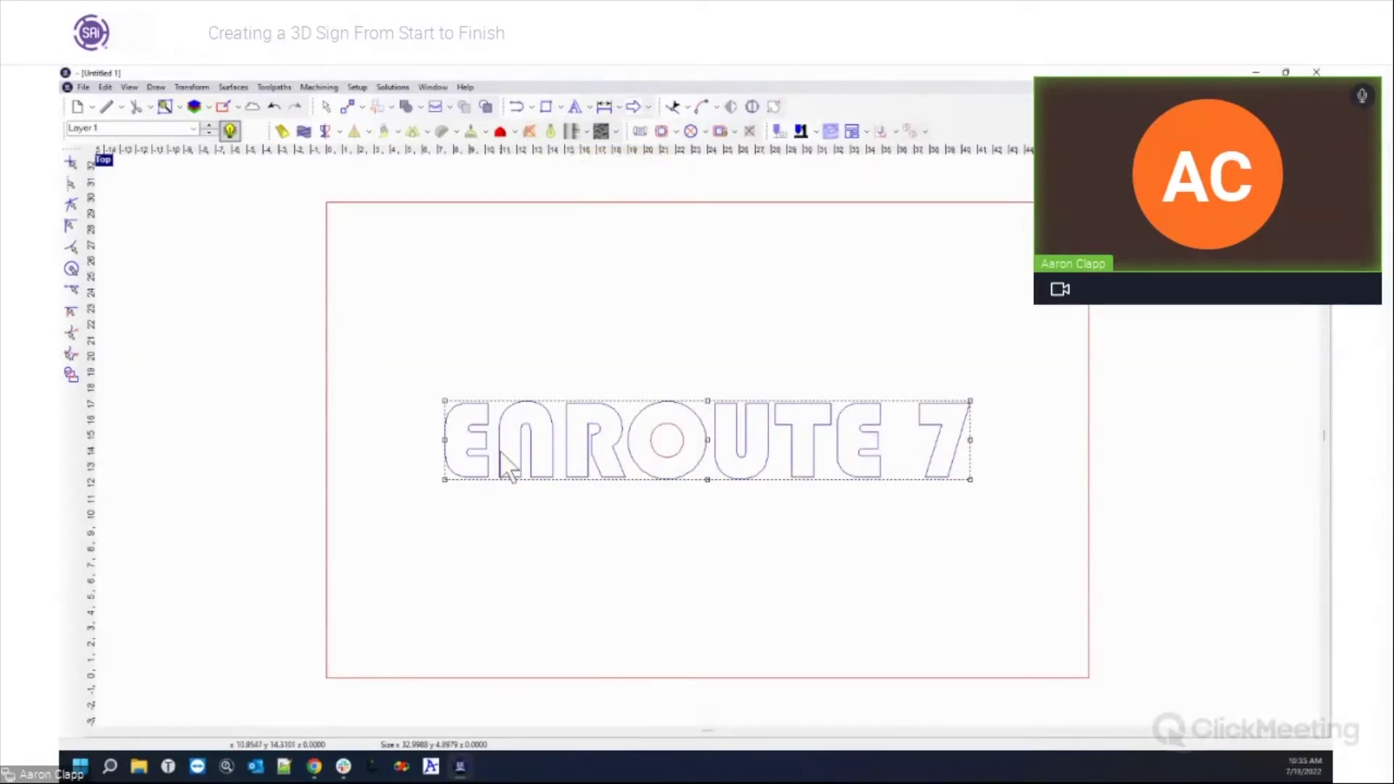
click(489, 544)
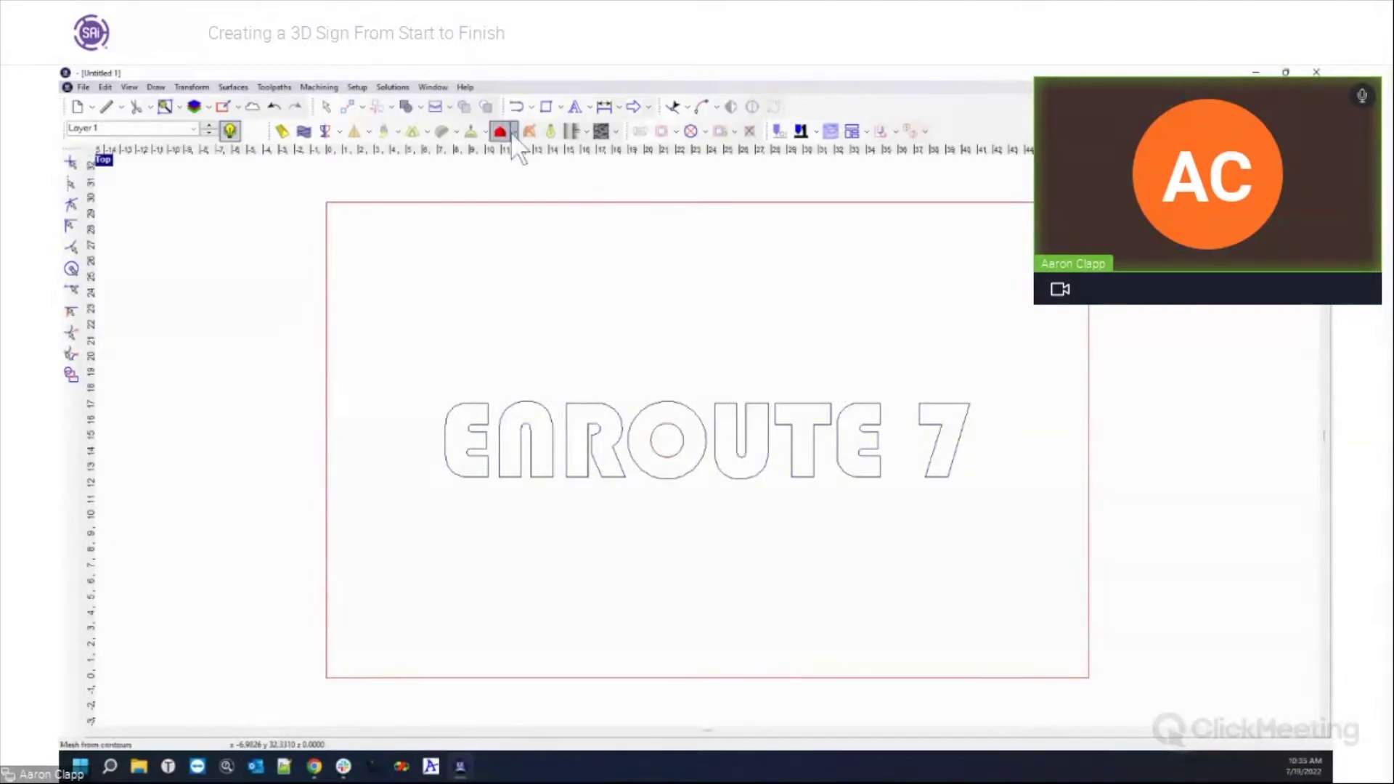
Start a square-cornered rectangle defined by height and width, 30 wide and 20 high.
click(547, 108)
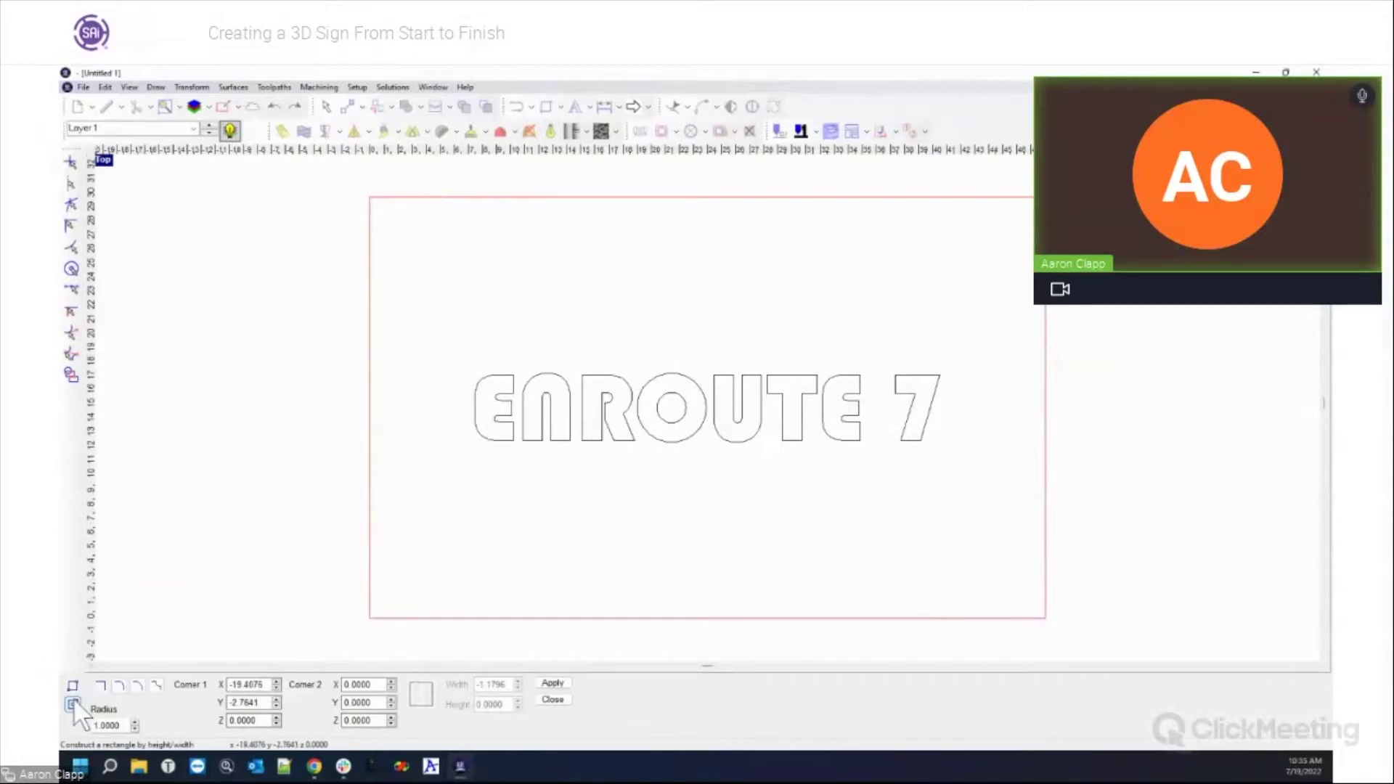
click(73, 704)
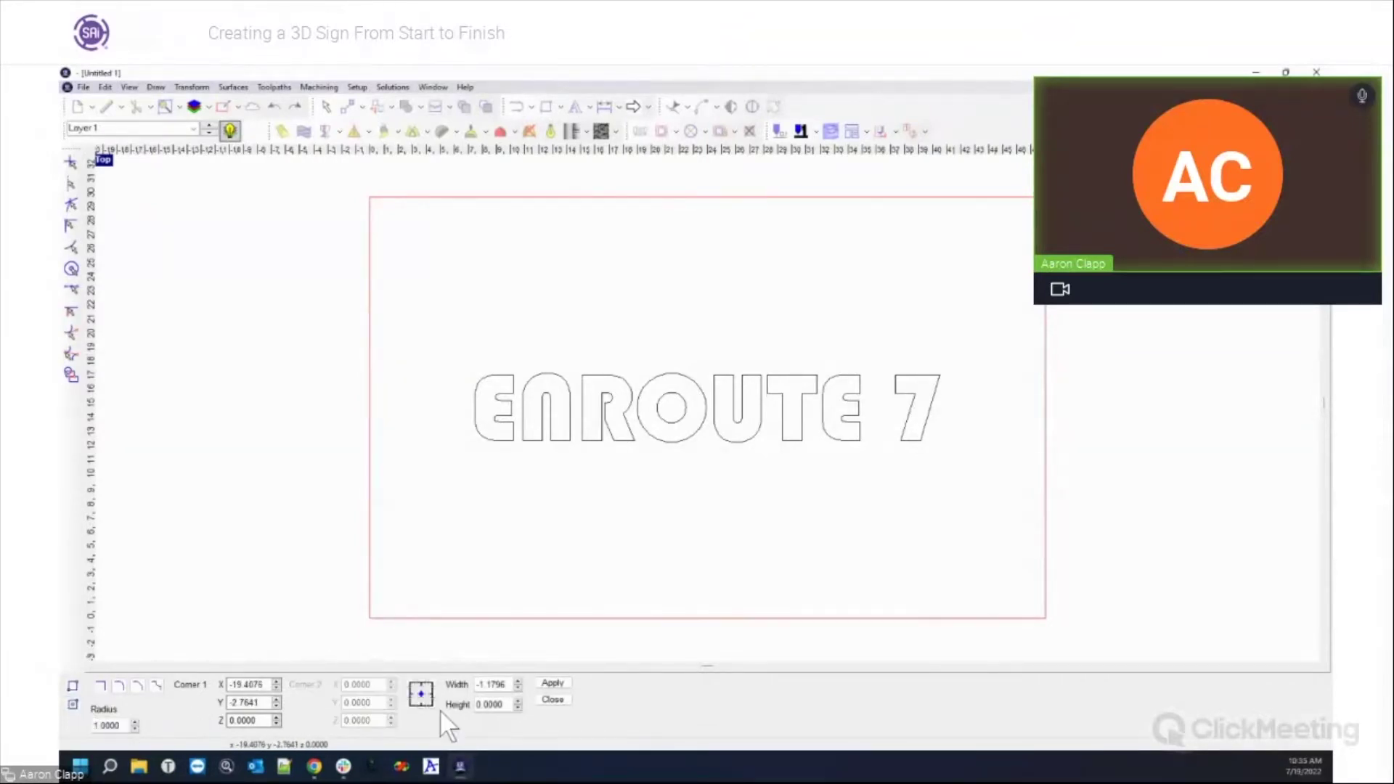
double_click(491, 685)
text(30)
key(Tab)
text(20)
click(539, 687)
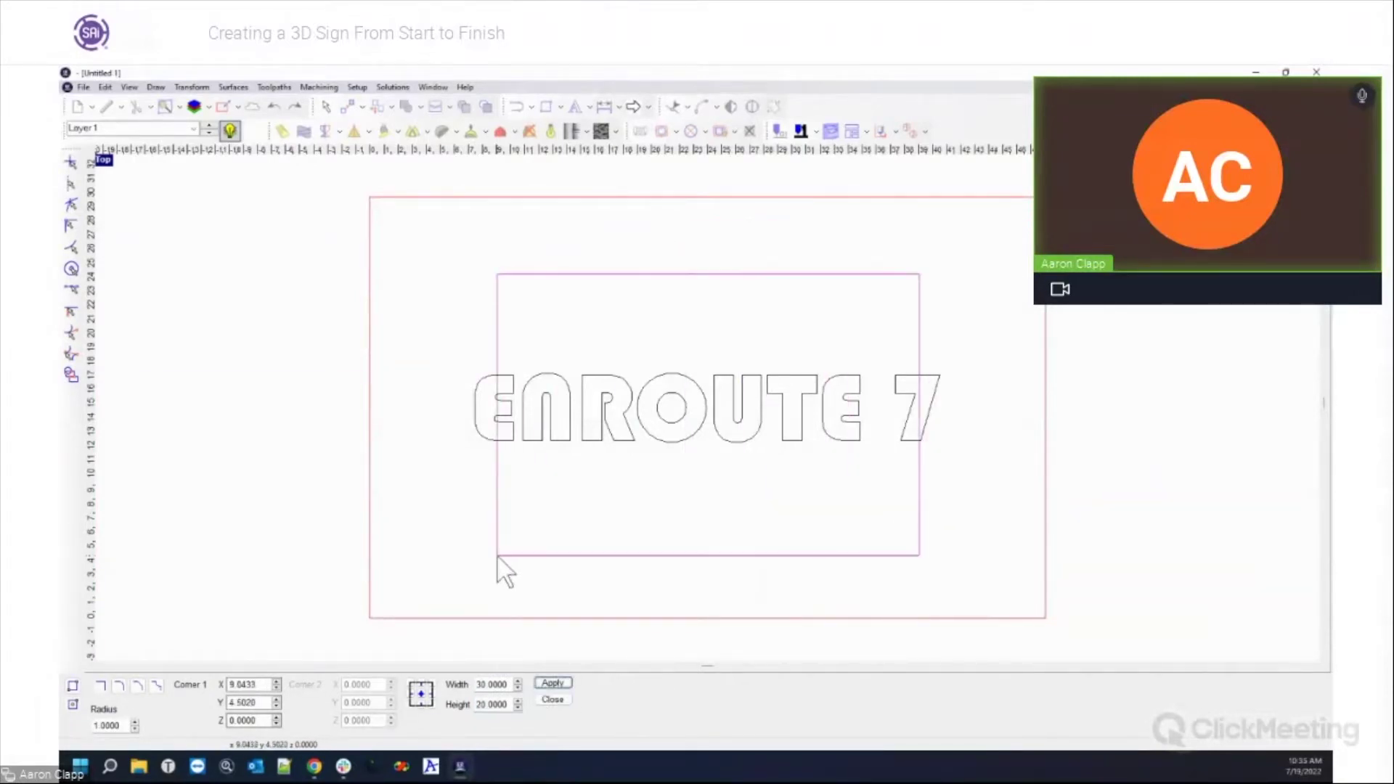
Change the rectangle to 40 wide and 15 high and place it around the lettering.
double_click(494, 685)
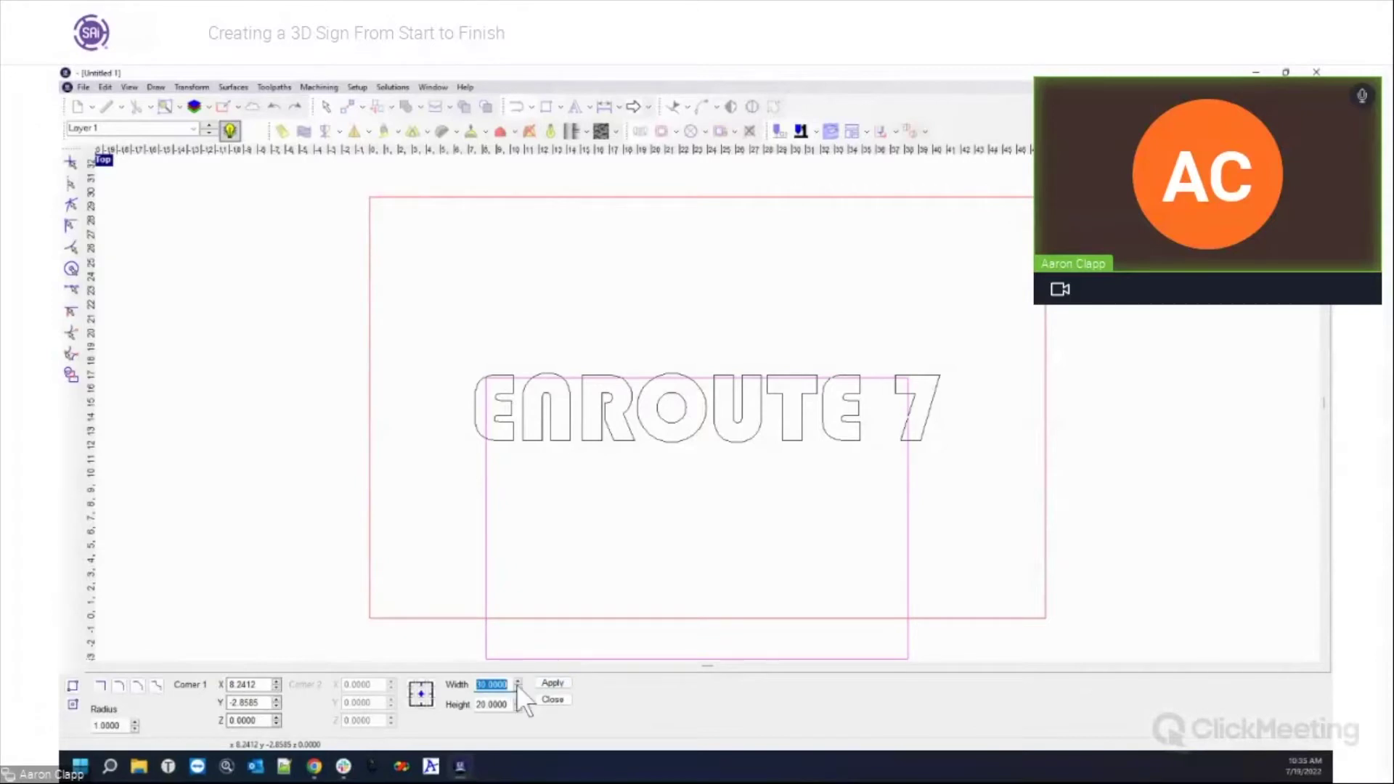
key(Tab)
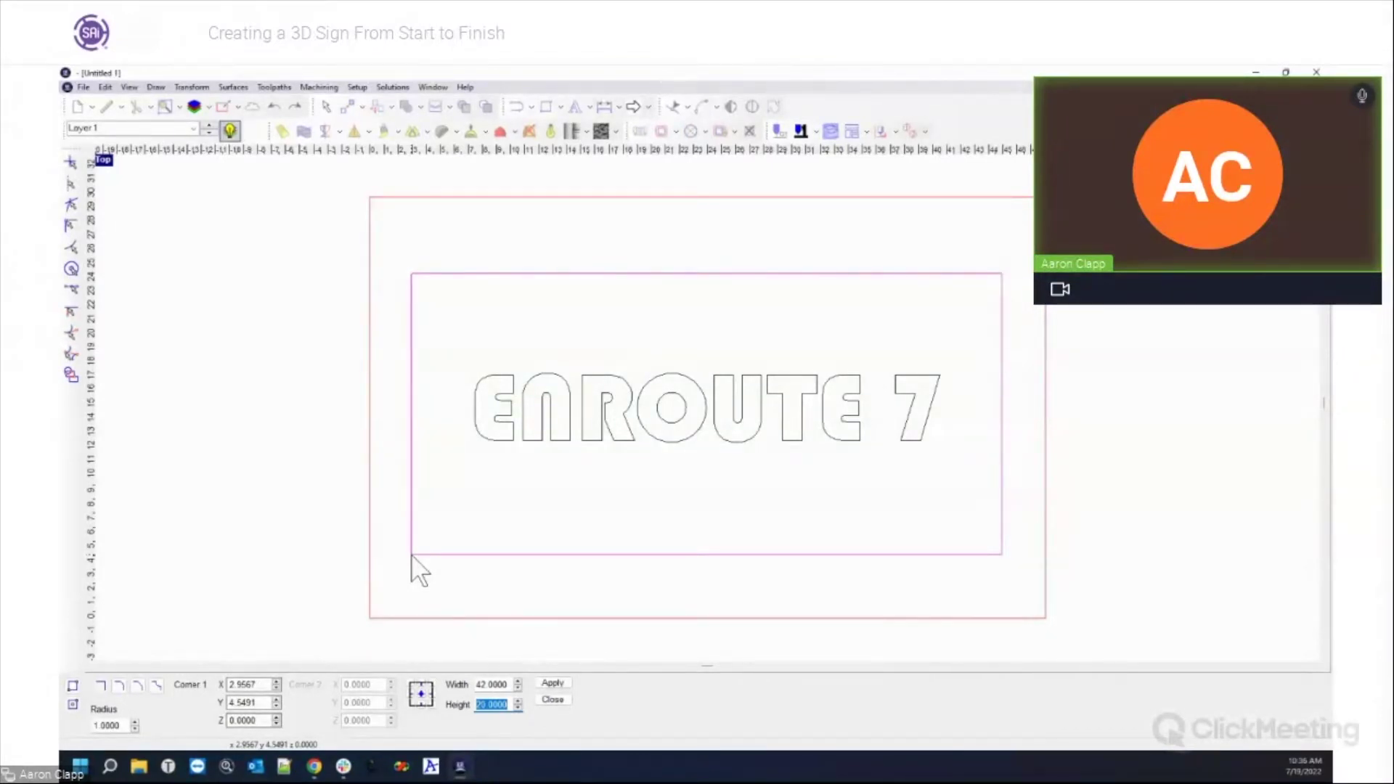
key(shift+Tab)
text(40)
key(Tab)
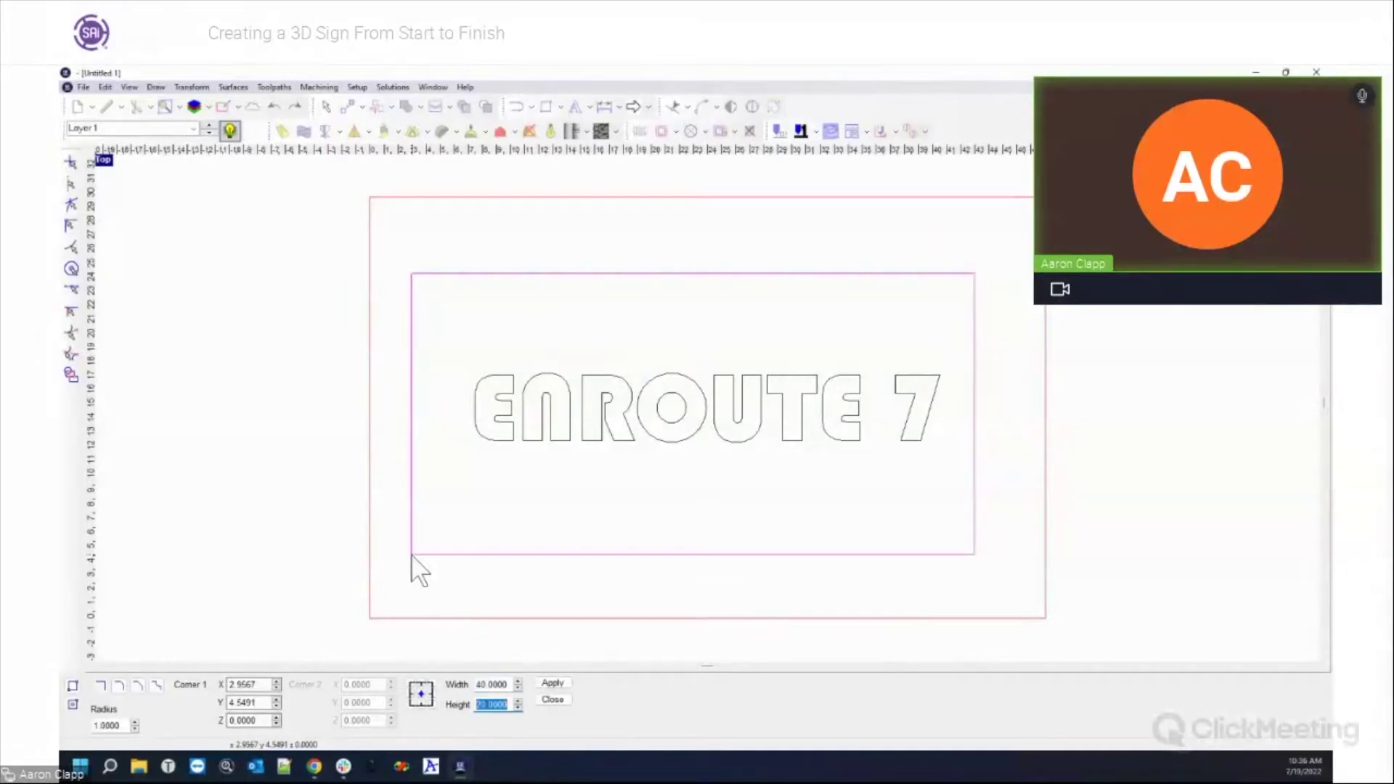
text(15)
key(Tab)
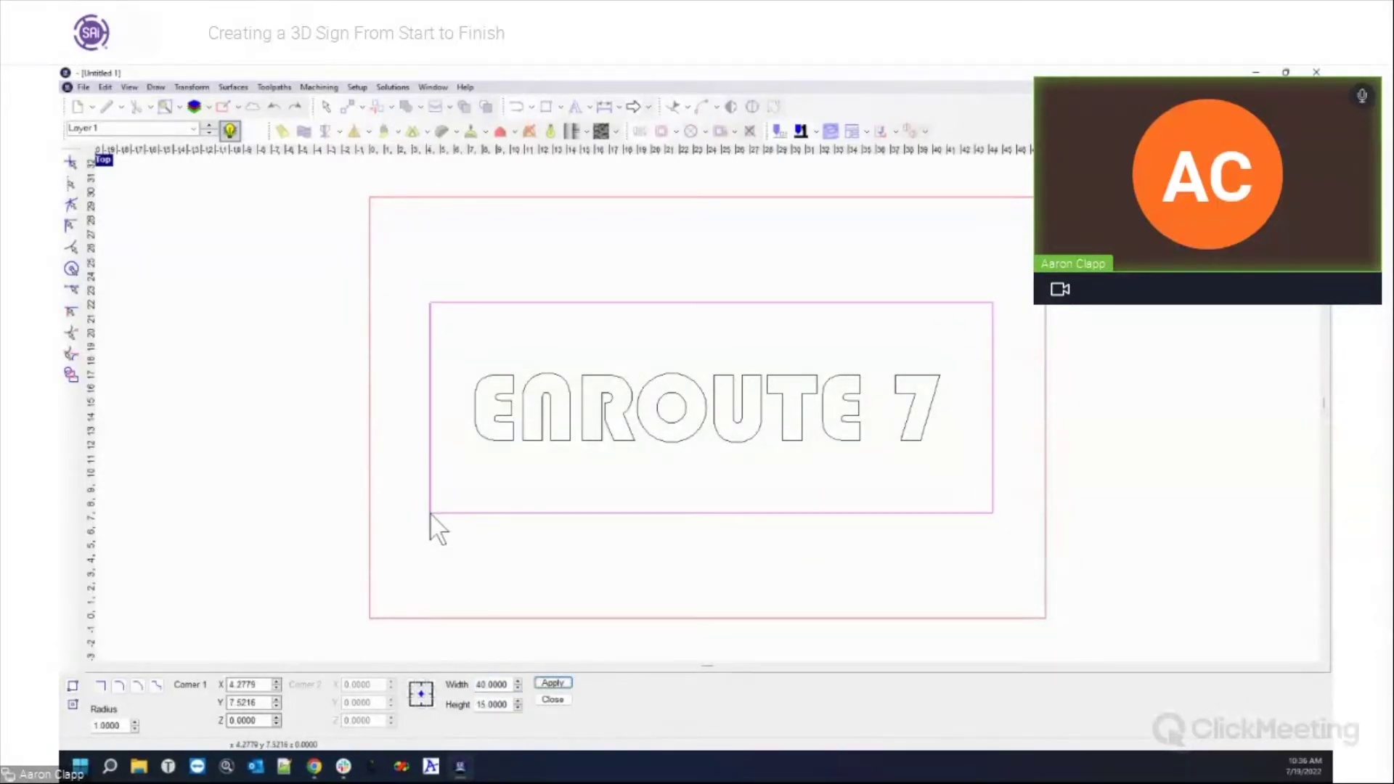
click(429, 511)
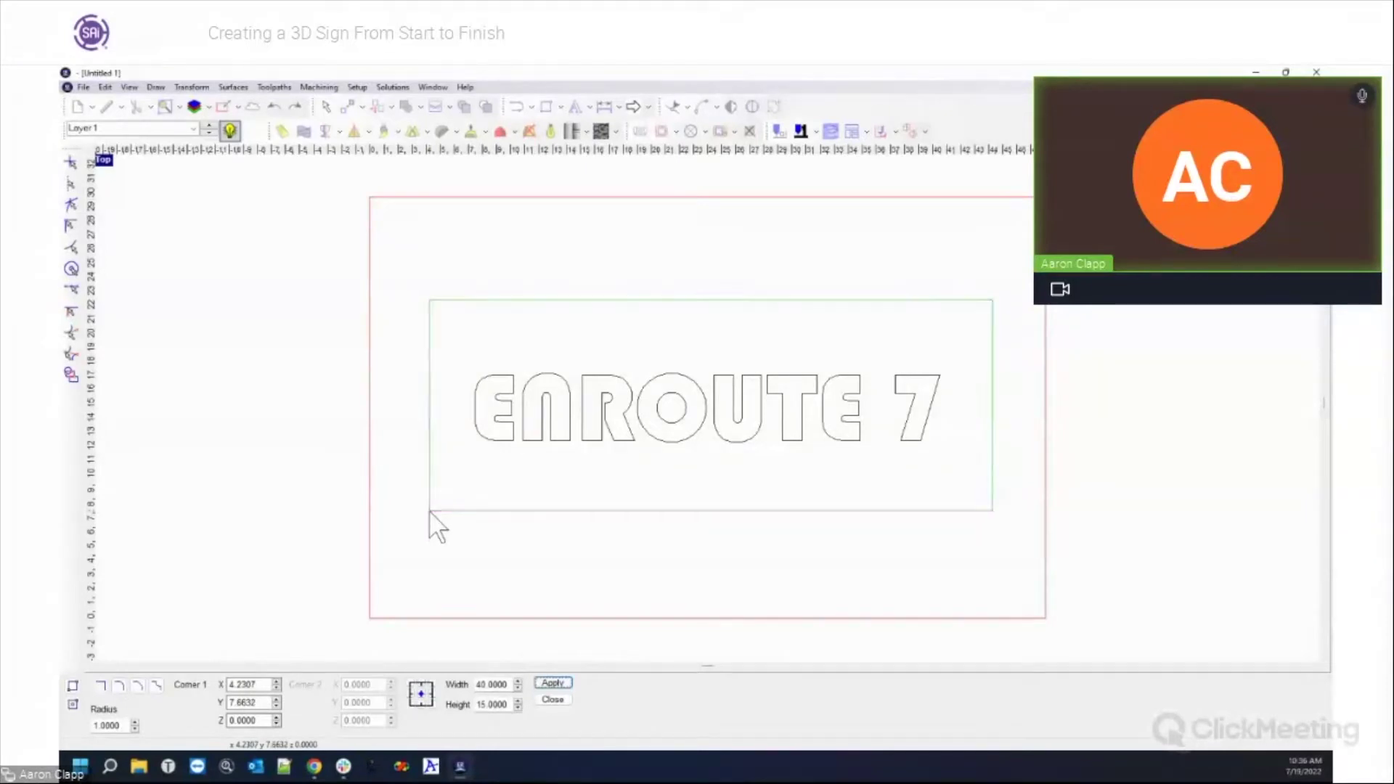
click(539, 700)
Scale the ENROUTE 7 lettering down slightly and align the centers of the lettering and the rectangle.
drag(433, 385, 985, 518)
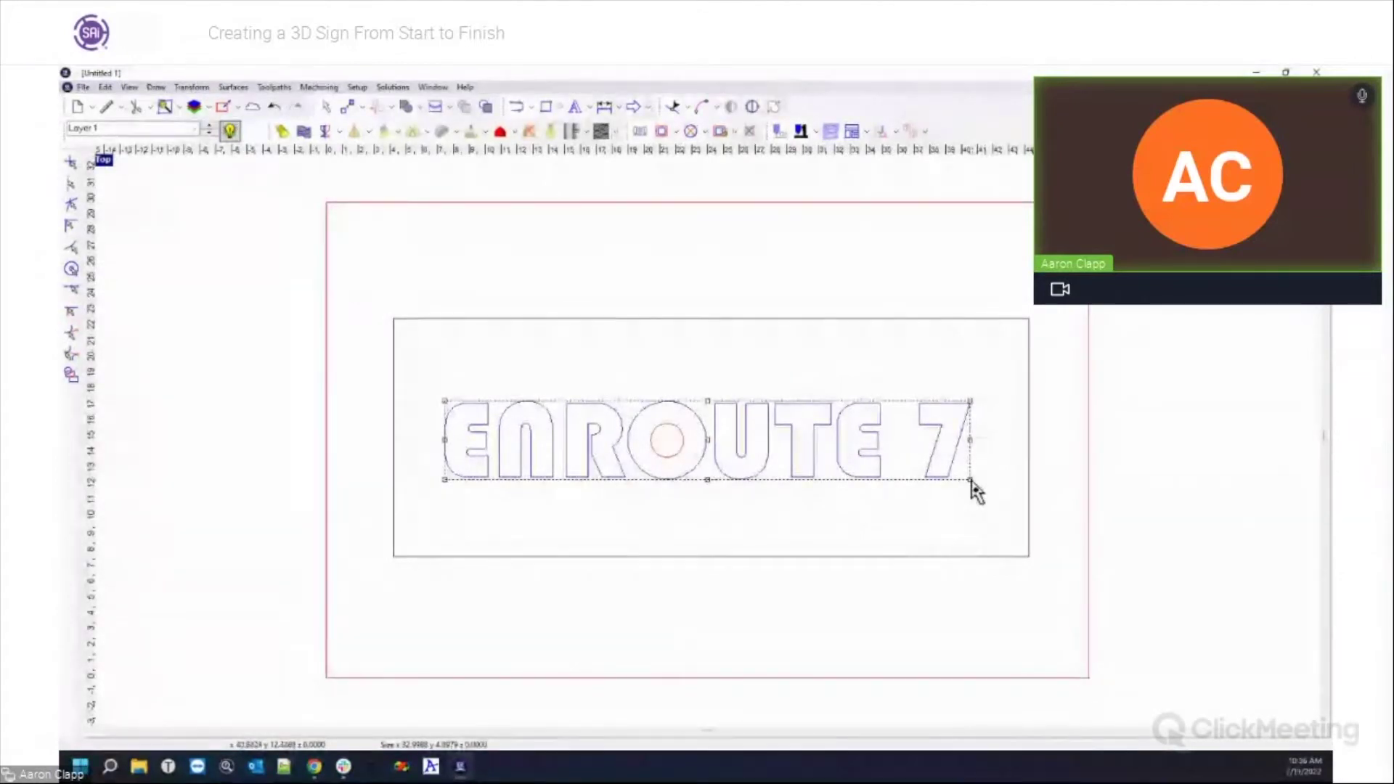
drag(971, 482, 899, 469)
click(996, 566)
click(190, 87)
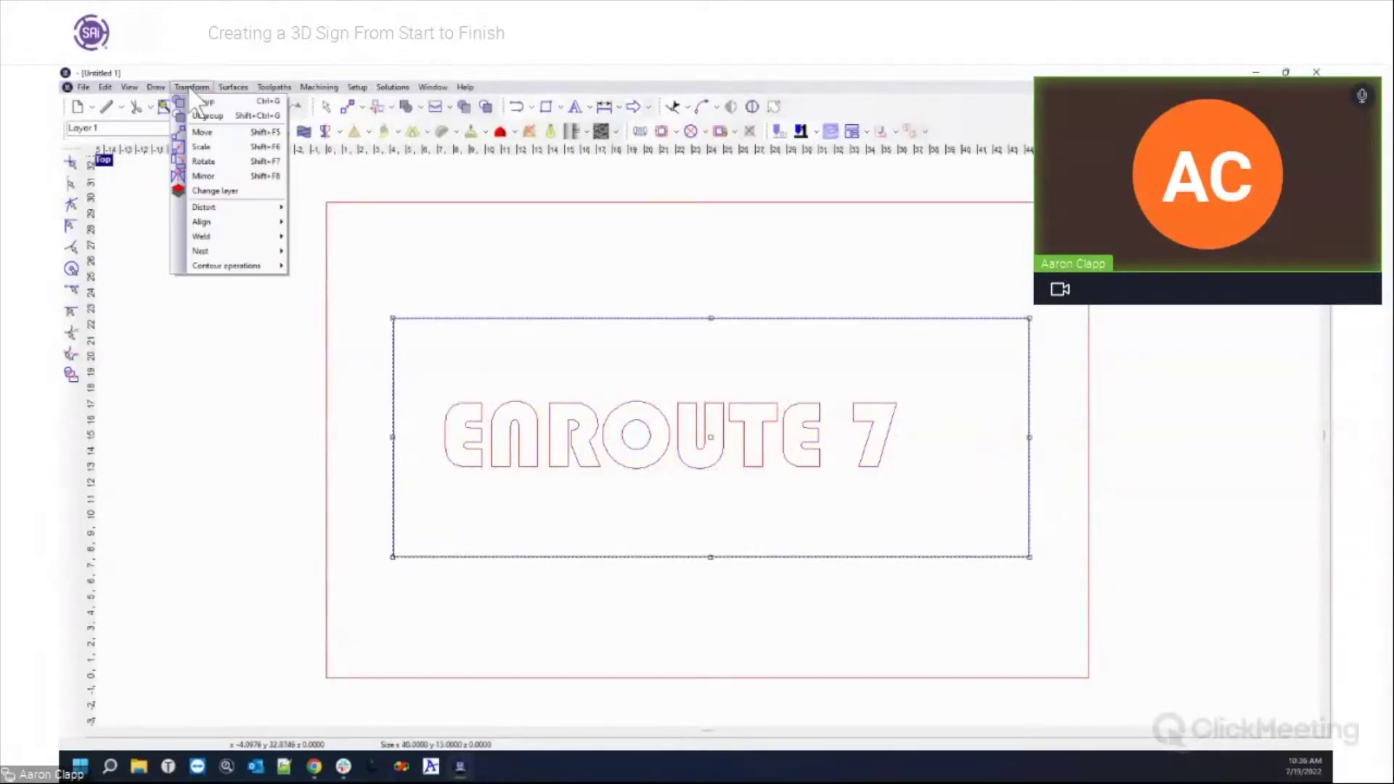
mouse_move(154, 86)
mouse_move(171, 189)
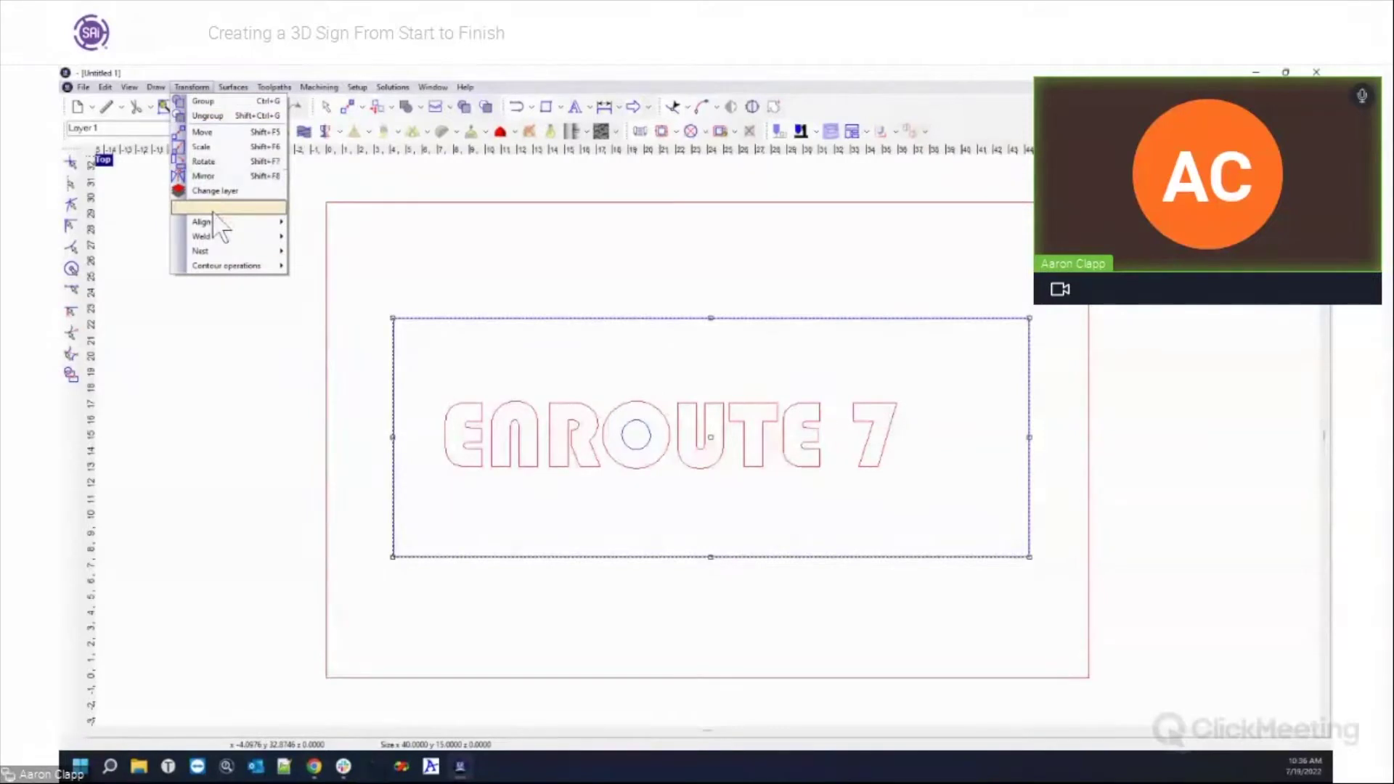
mouse_move(237, 225)
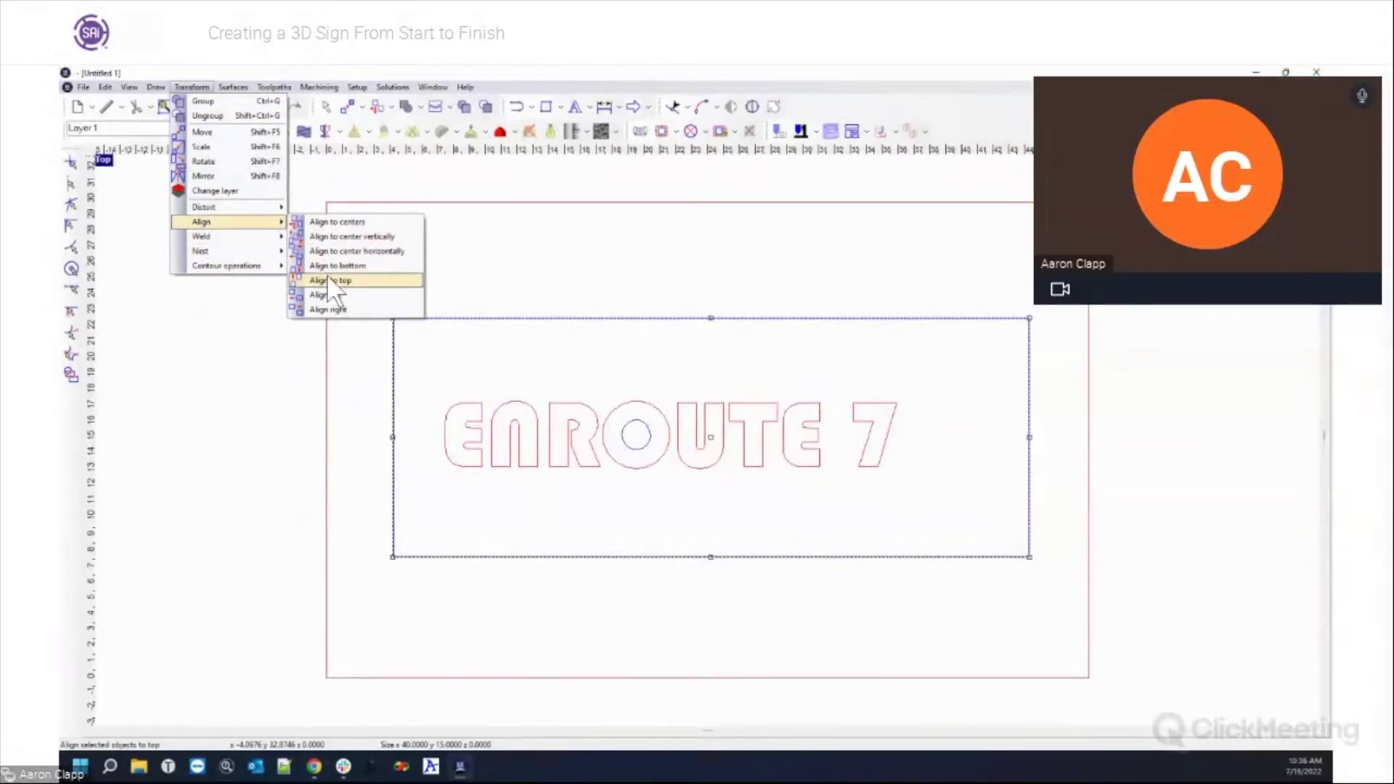
click(331, 224)
Center the lettering and its surrounding rectangle together on the plate.
click(333, 411)
drag(339, 290, 1145, 654)
key(c)
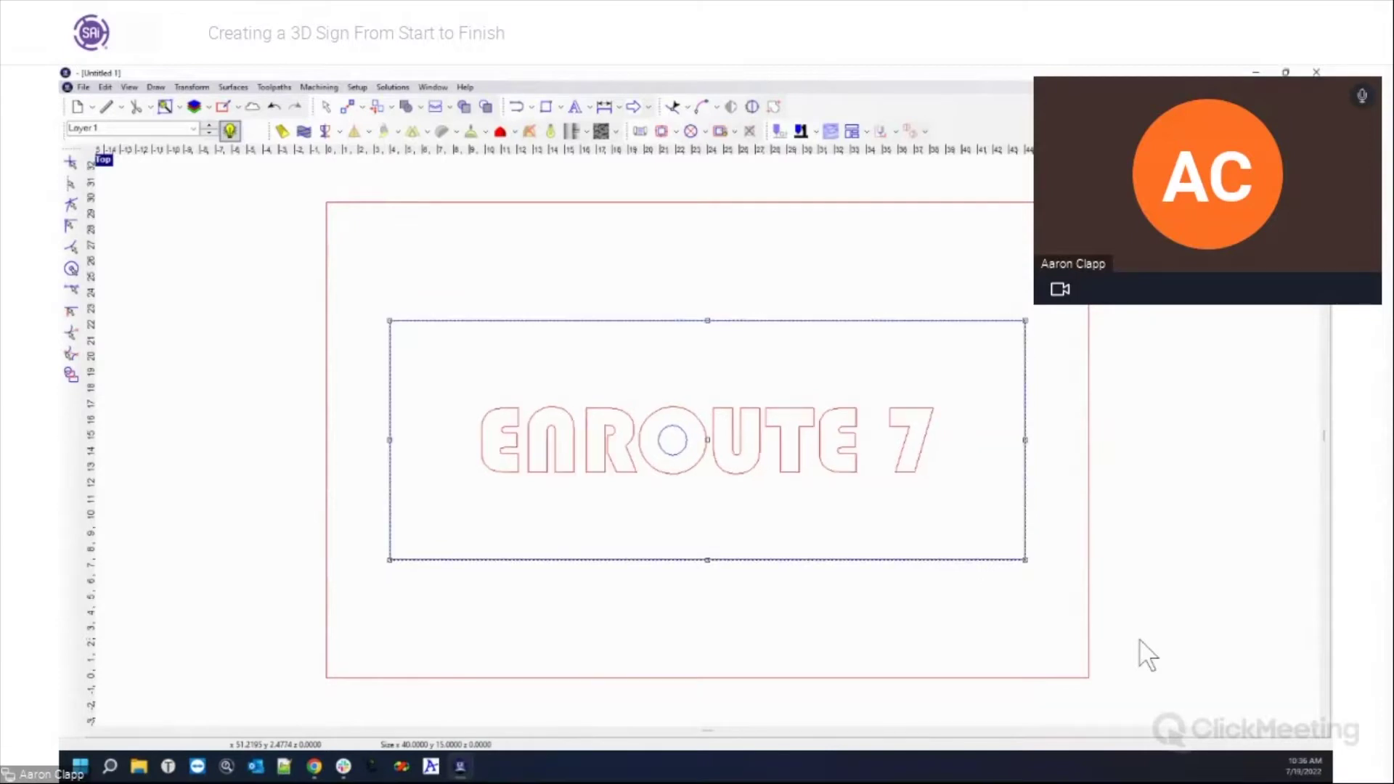
click(1154, 640)
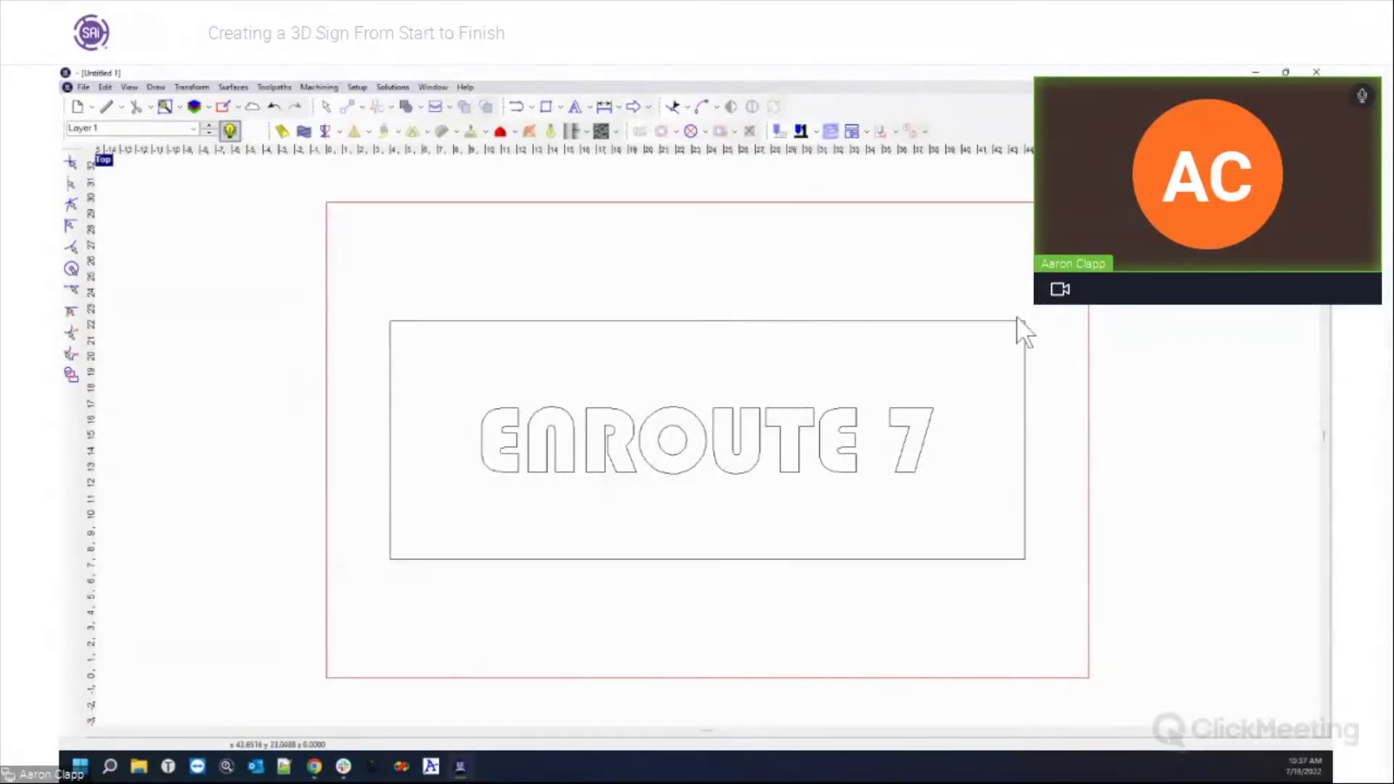
Fillet all corners of the rectangle around the lettering with a radius of 1, without keeping the original.
click(420, 324)
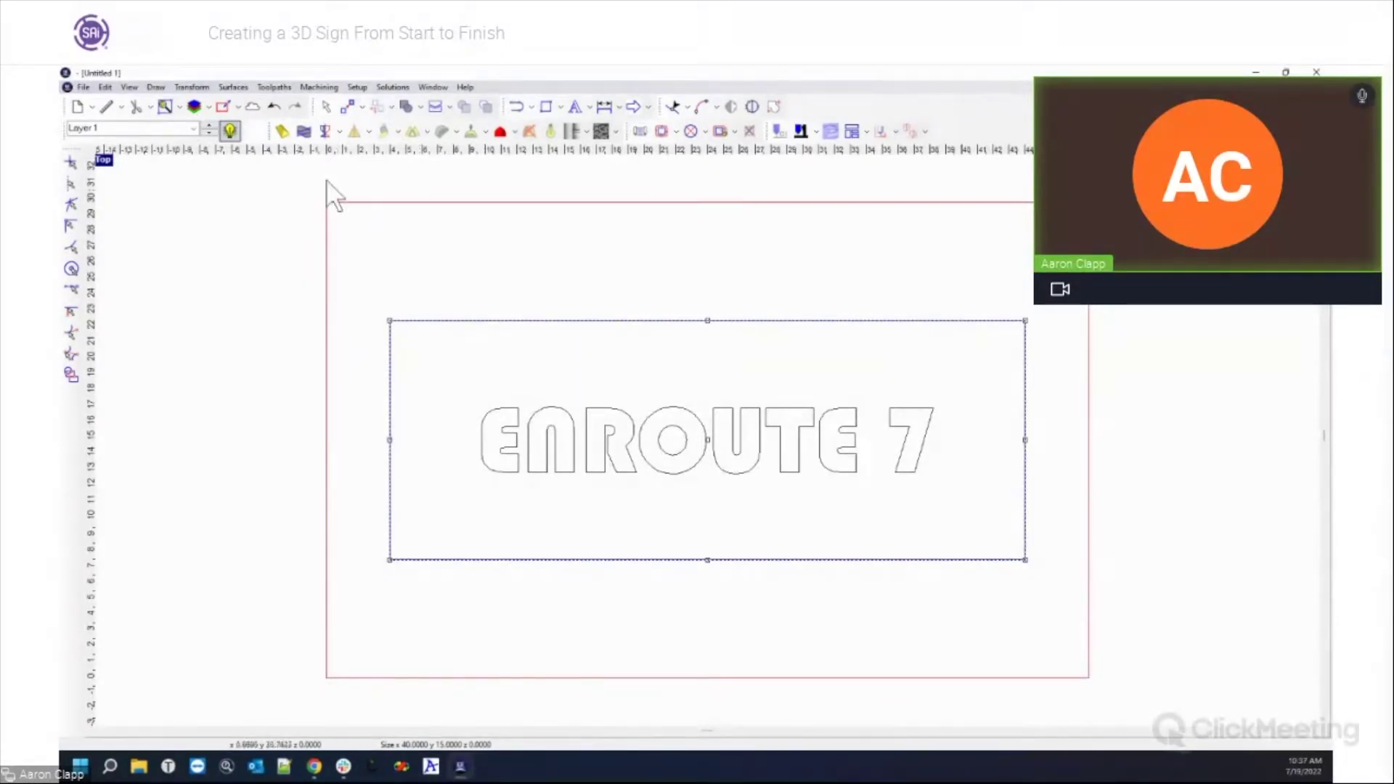
click(155, 86)
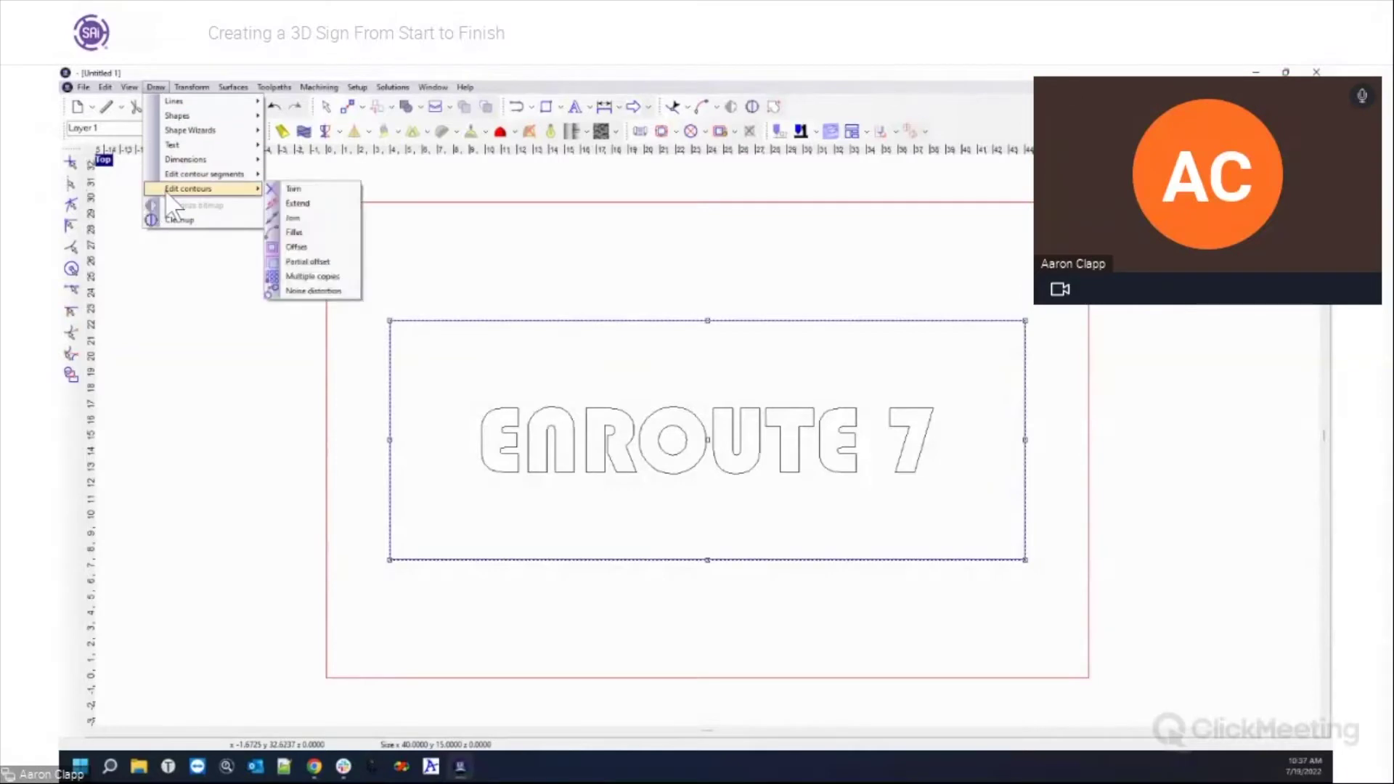
click(289, 232)
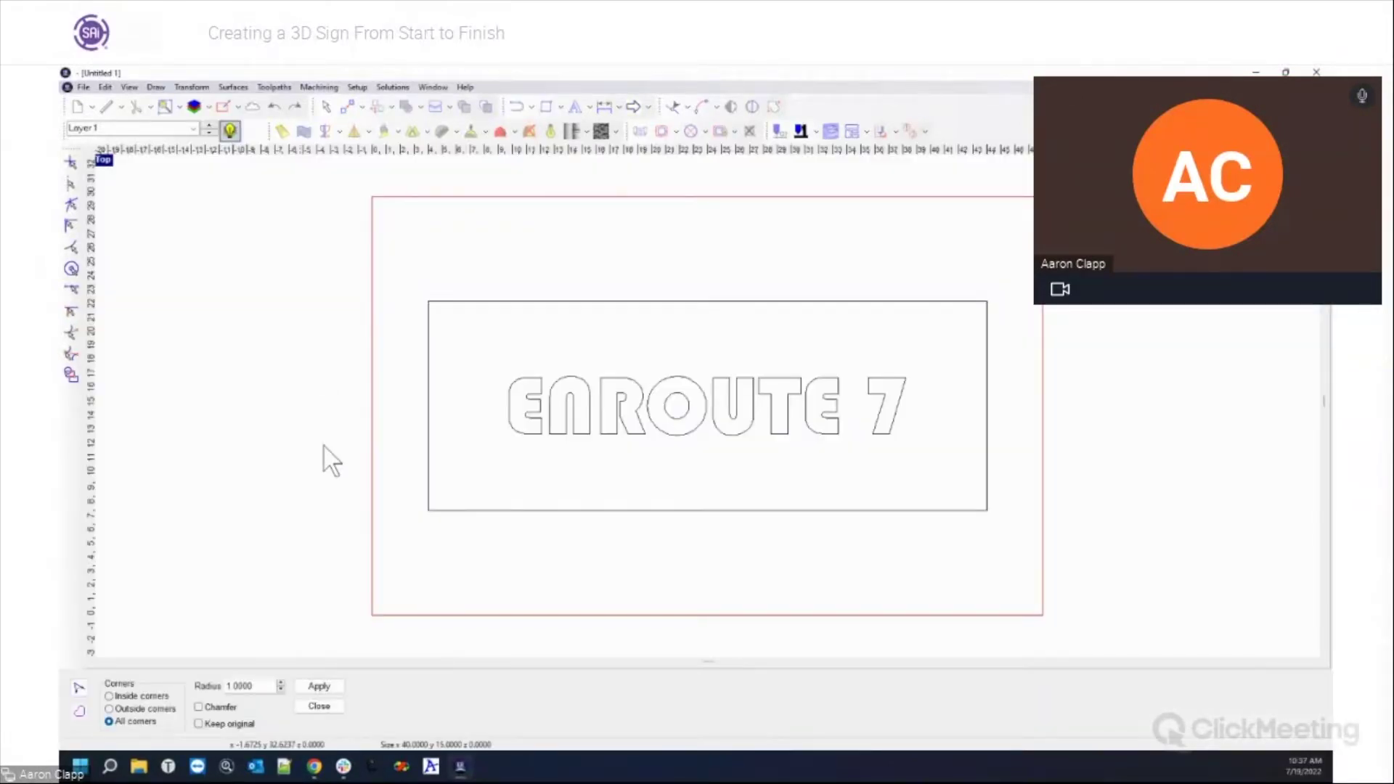
click(576, 302)
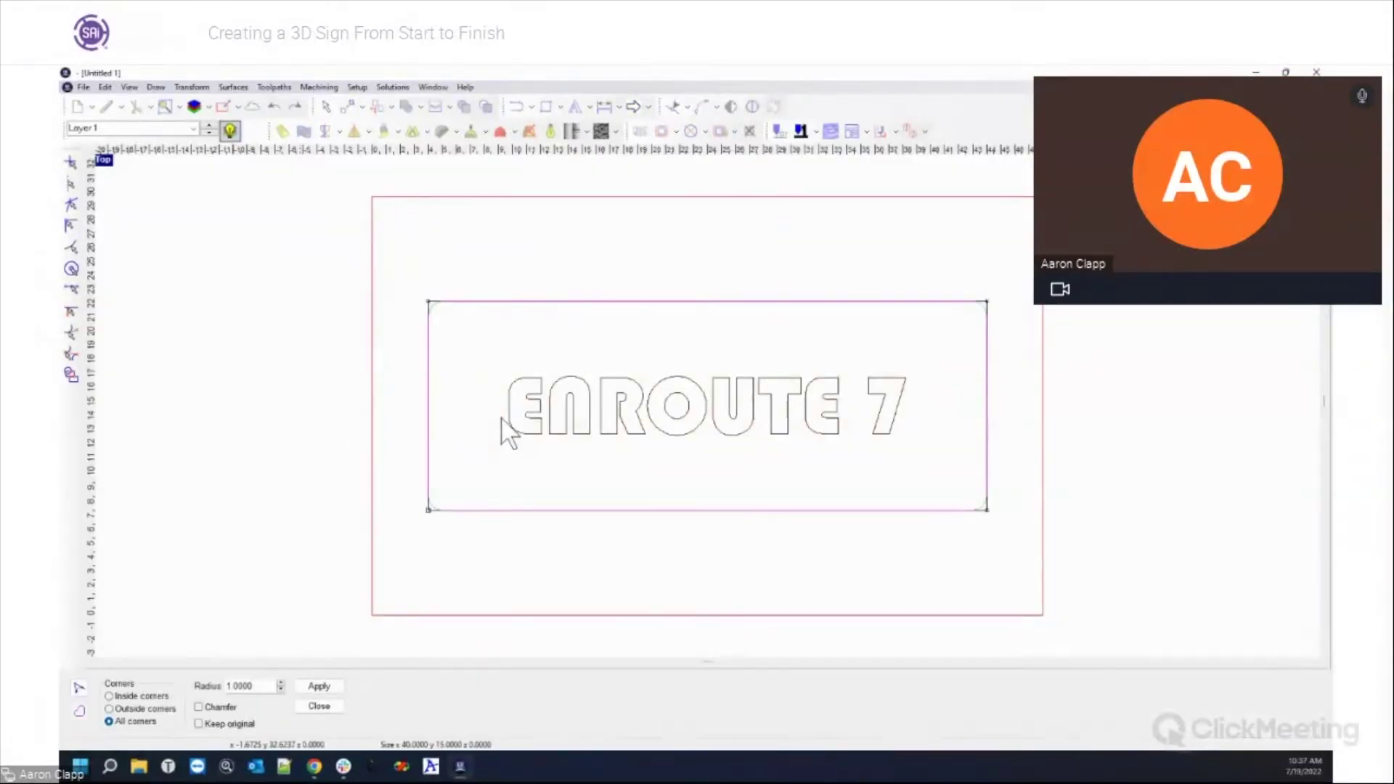
click(281, 682)
click(280, 683)
click(282, 688)
click(281, 688)
click(320, 686)
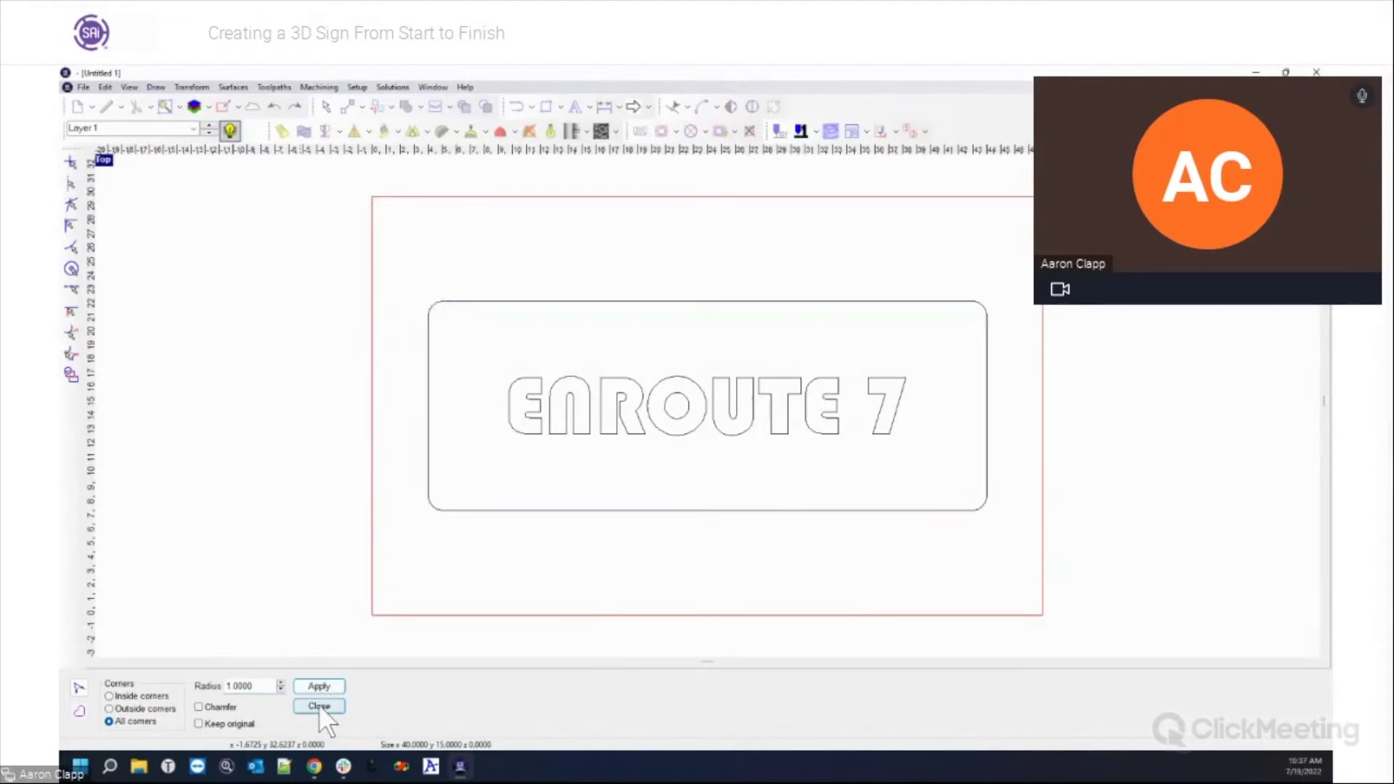
click(320, 706)
Offset the rounded rectangle outward once by 0.5 to form a border.
click(475, 561)
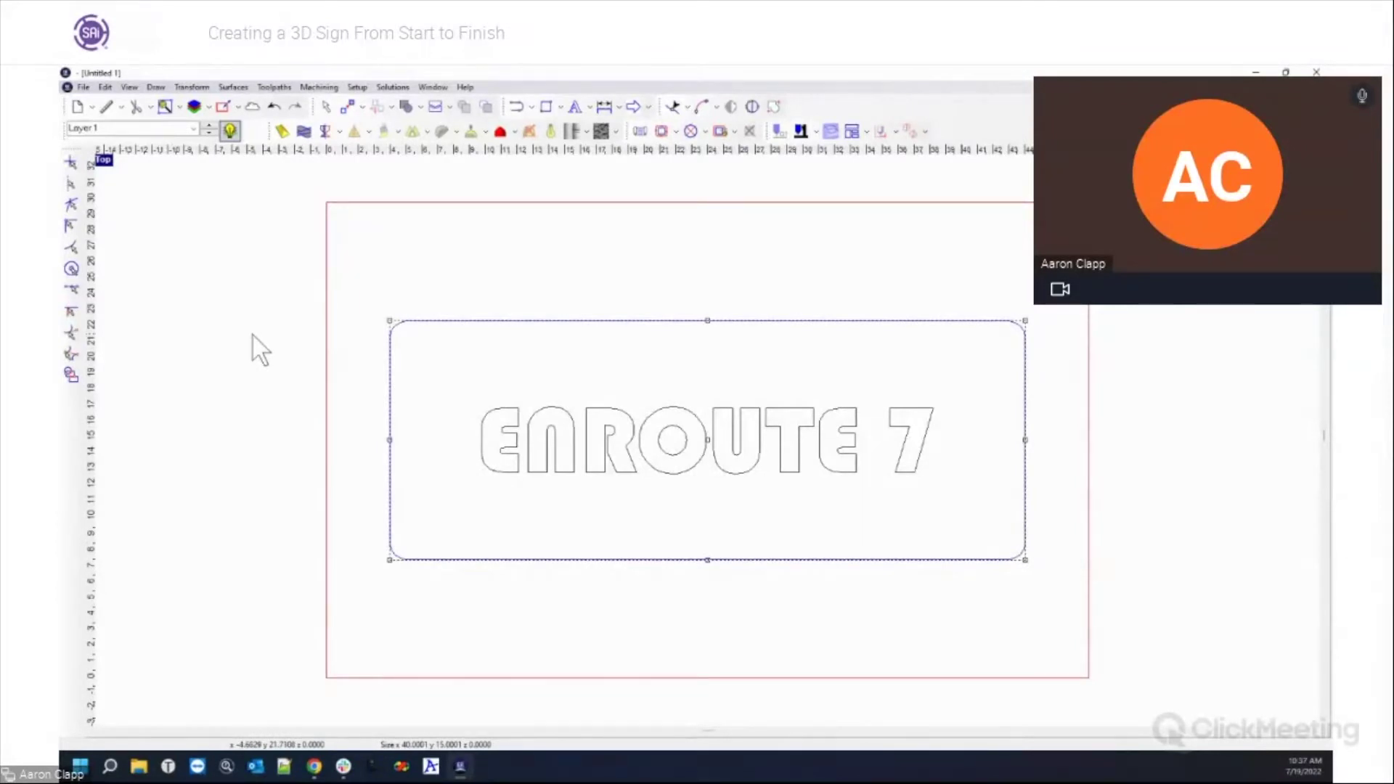
click(231, 86)
mouse_move(158, 86)
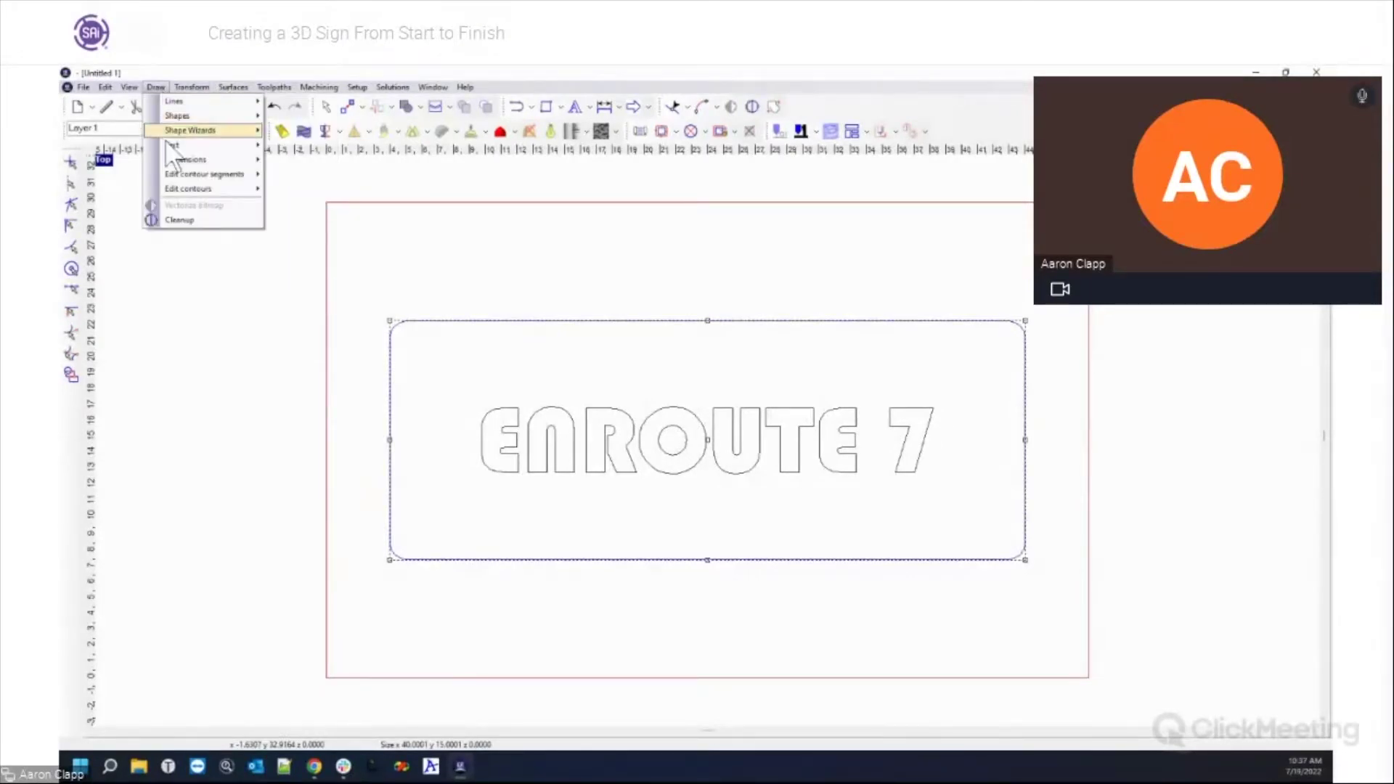
mouse_move(173, 189)
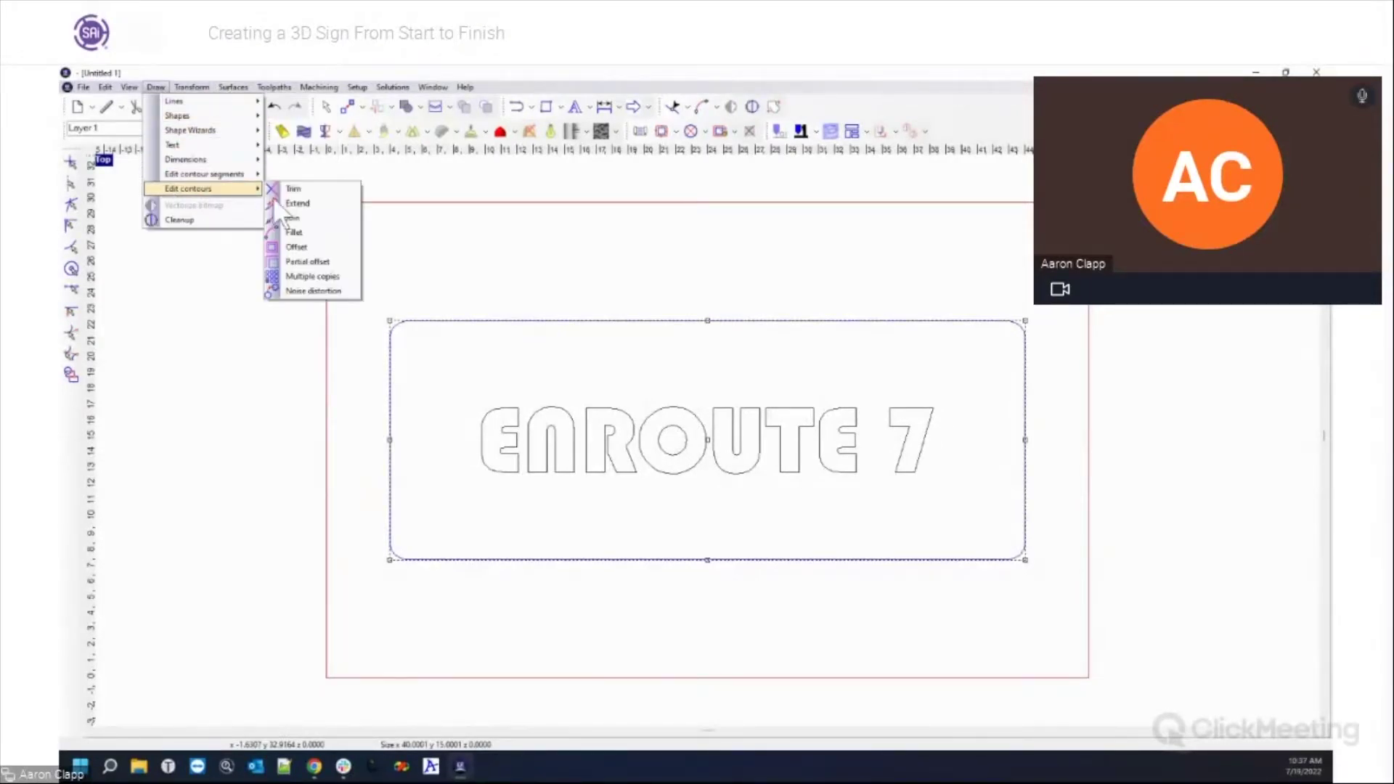
click(314, 246)
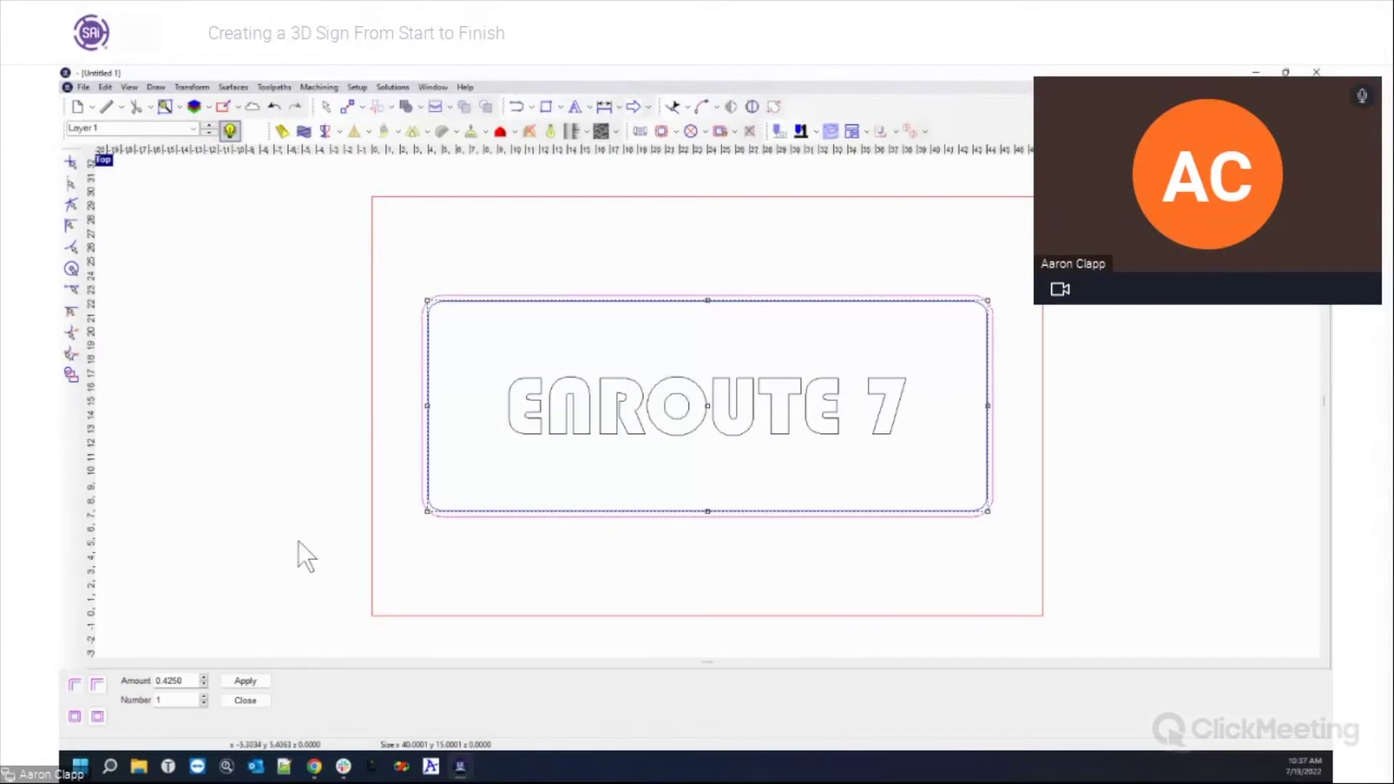
drag(151, 682, 197, 681)
text(.5)
key(Tab)
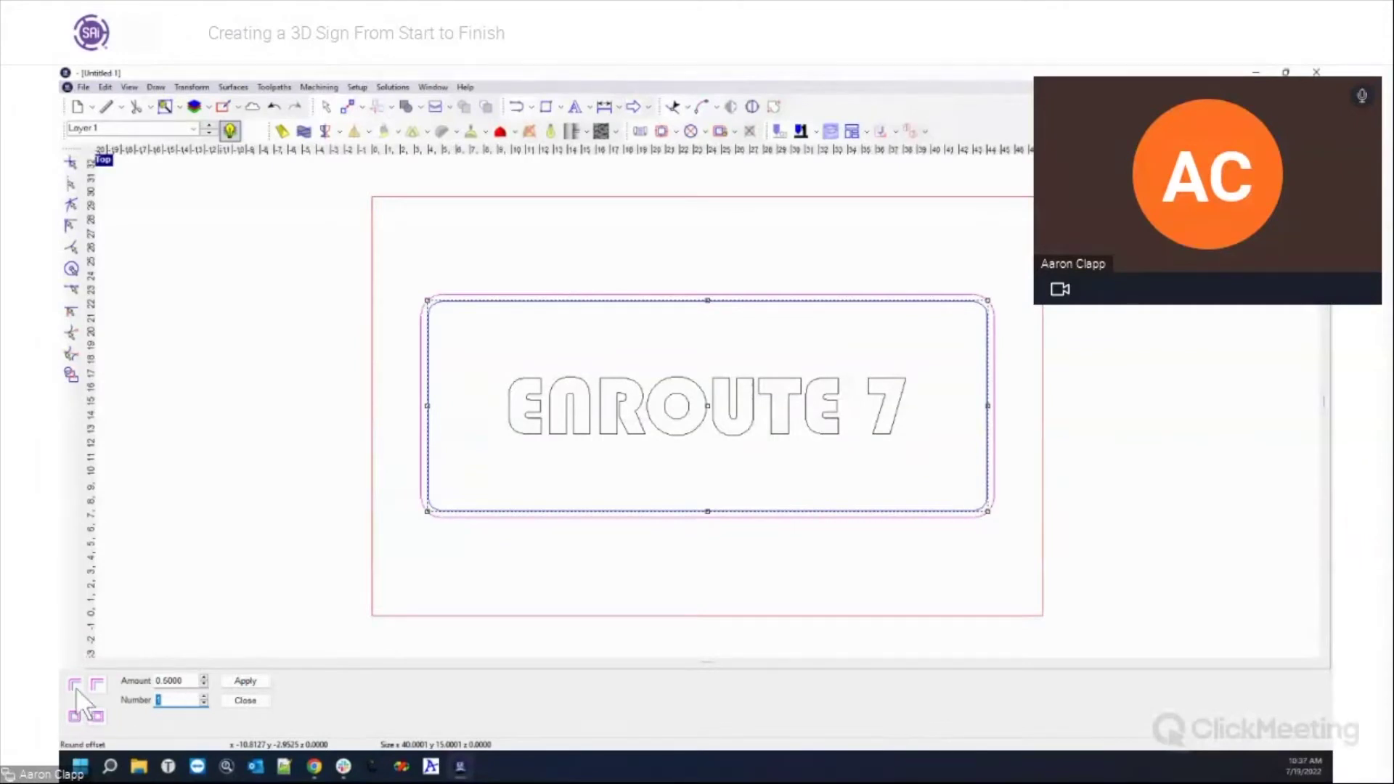
click(254, 683)
click(245, 700)
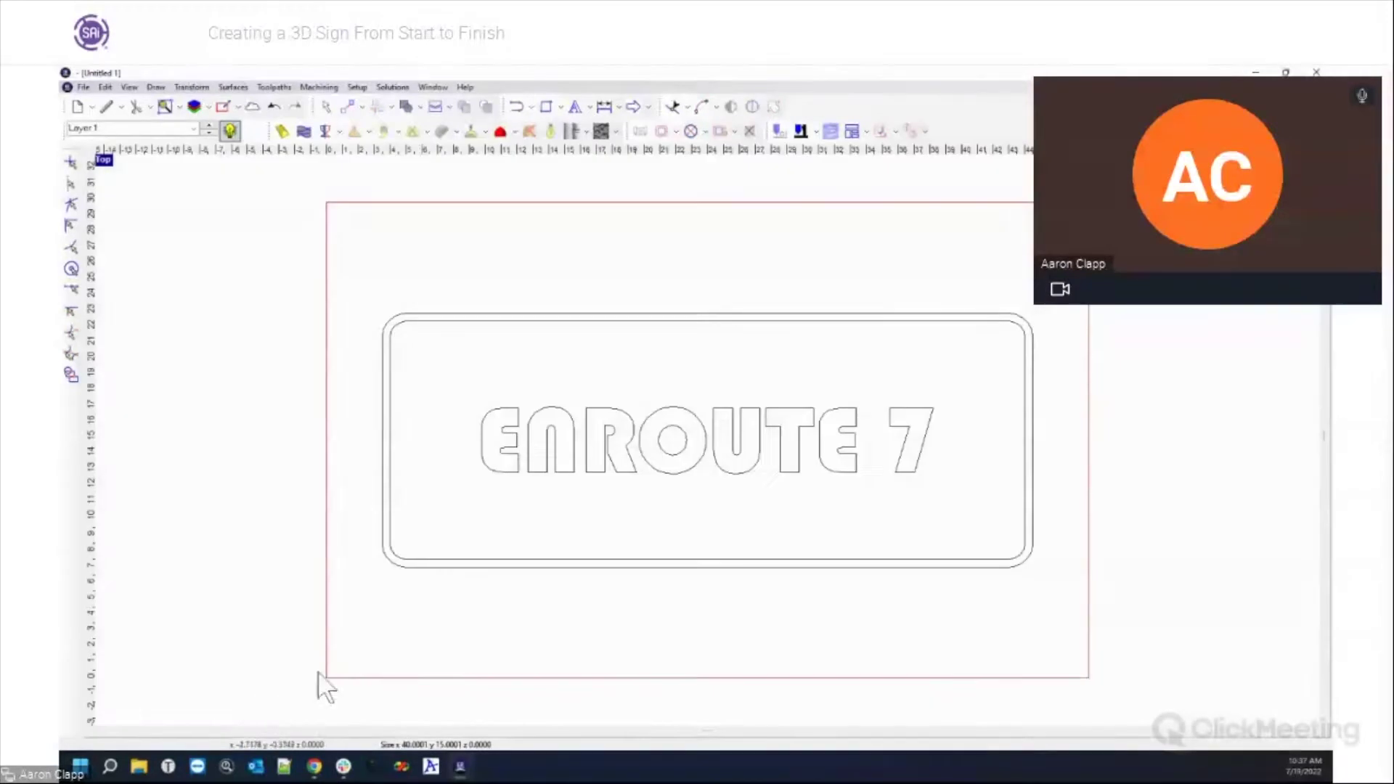
click(421, 562)
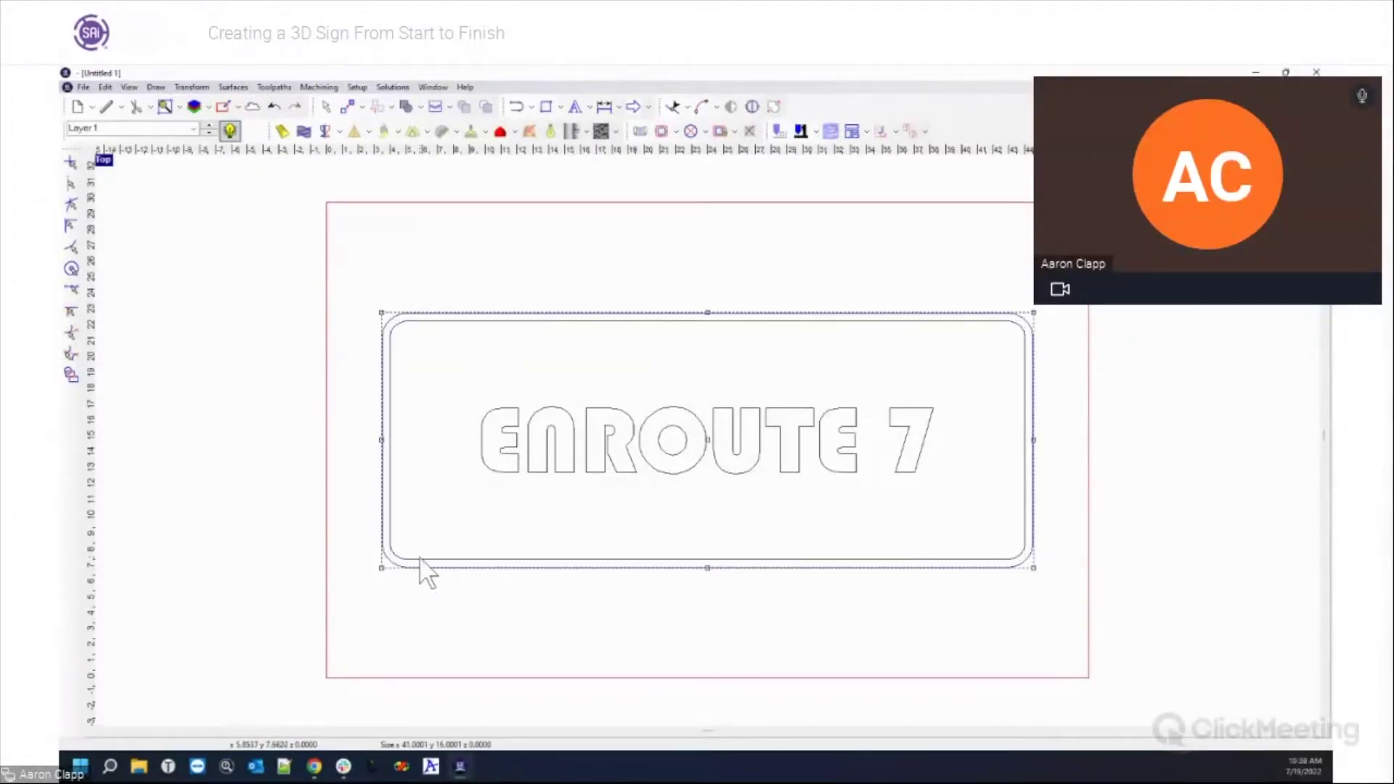
click(419, 558)
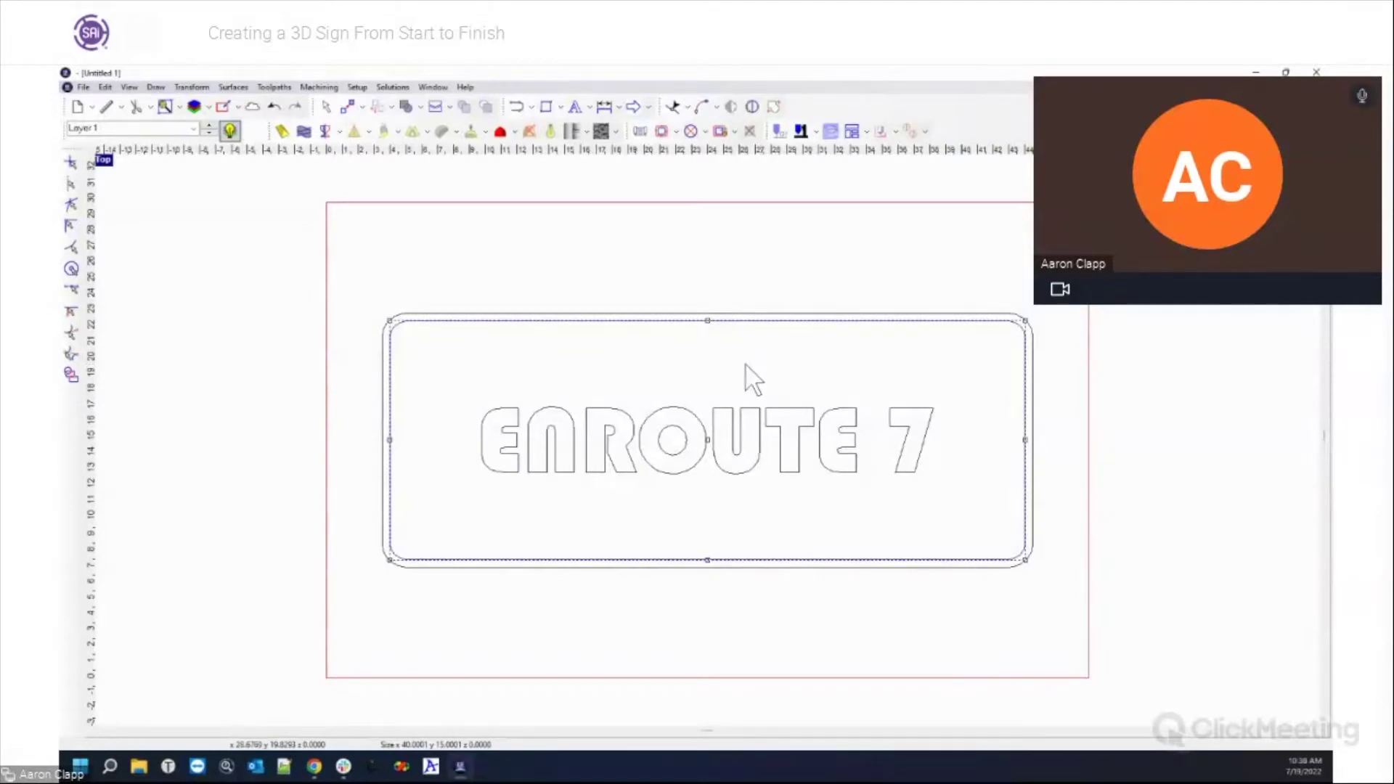
click(509, 380)
Offset the ENROUTE 7 lettering outward once by 1.3 to create a surrounding outline.
drag(465, 389, 975, 507)
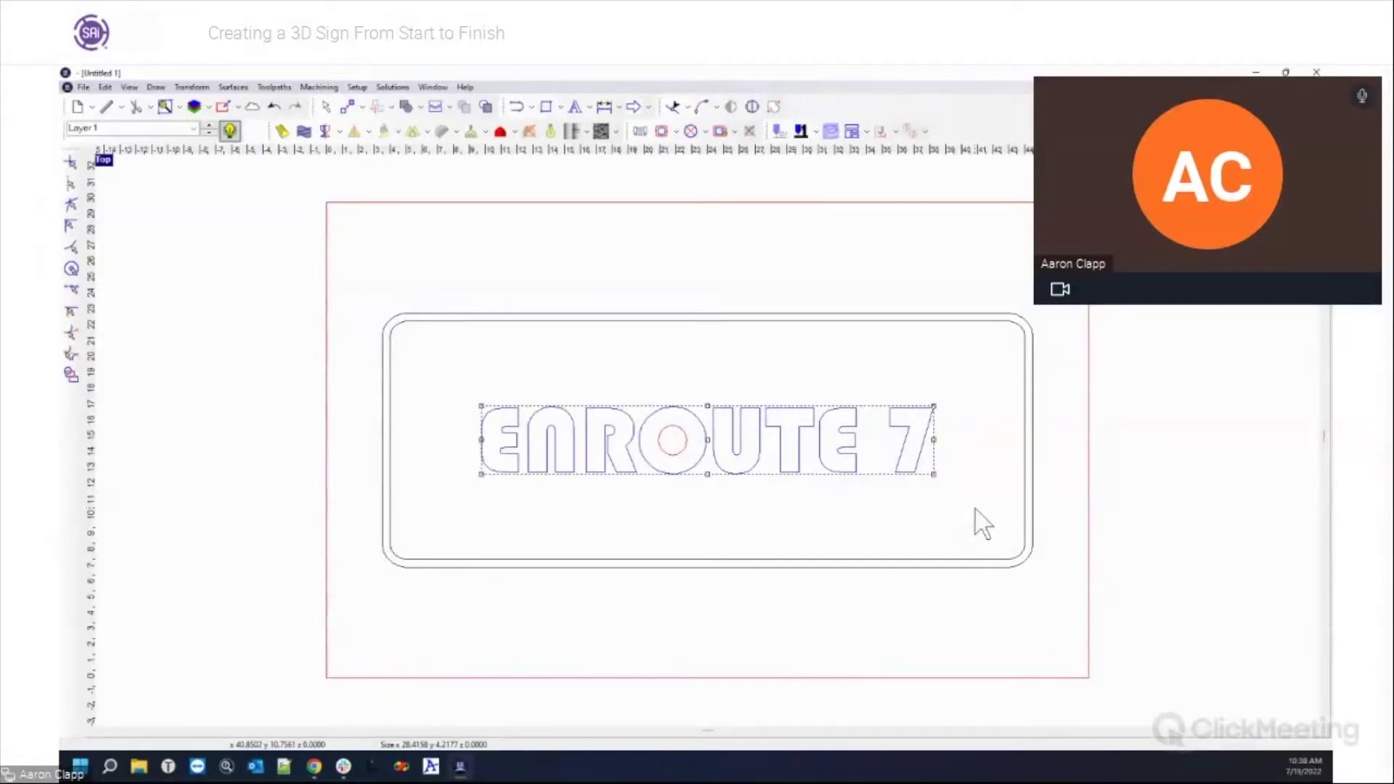
click(156, 87)
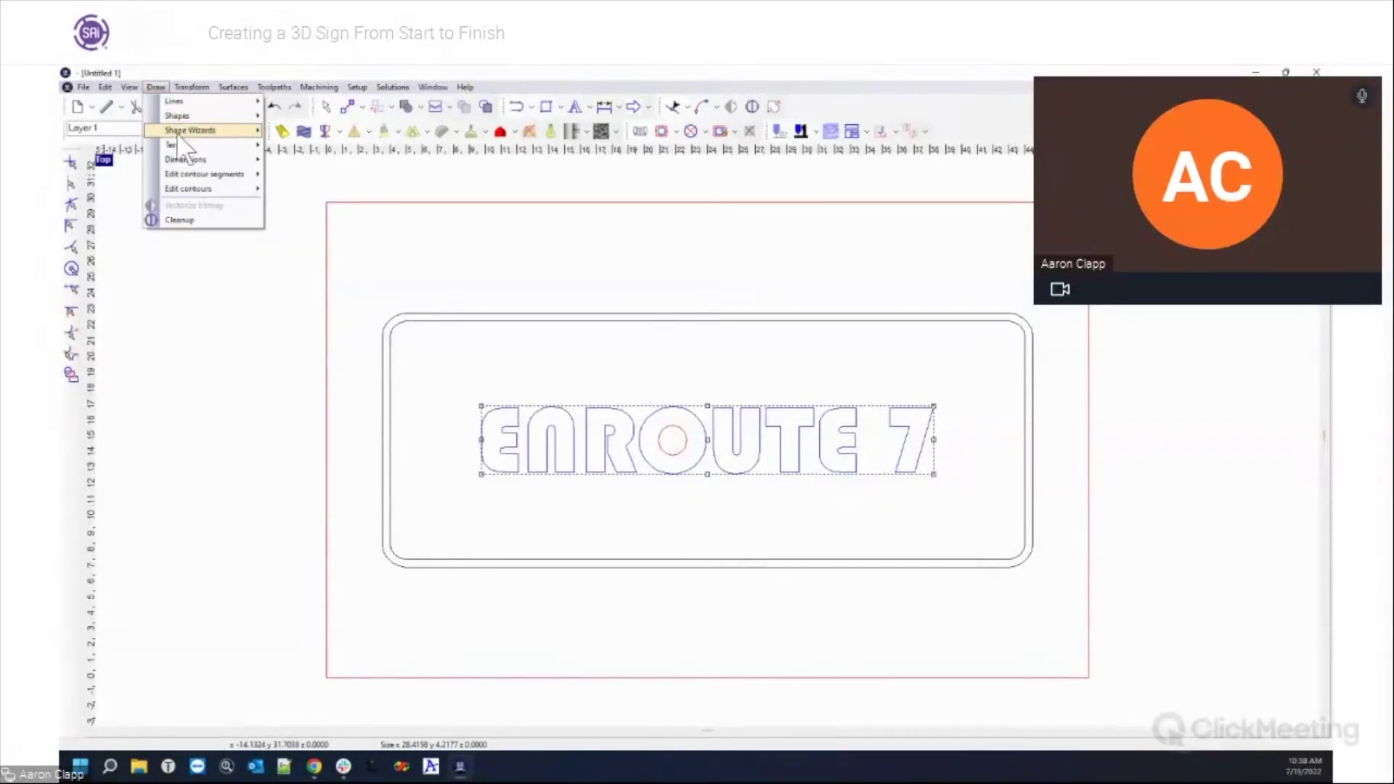
mouse_move(183, 188)
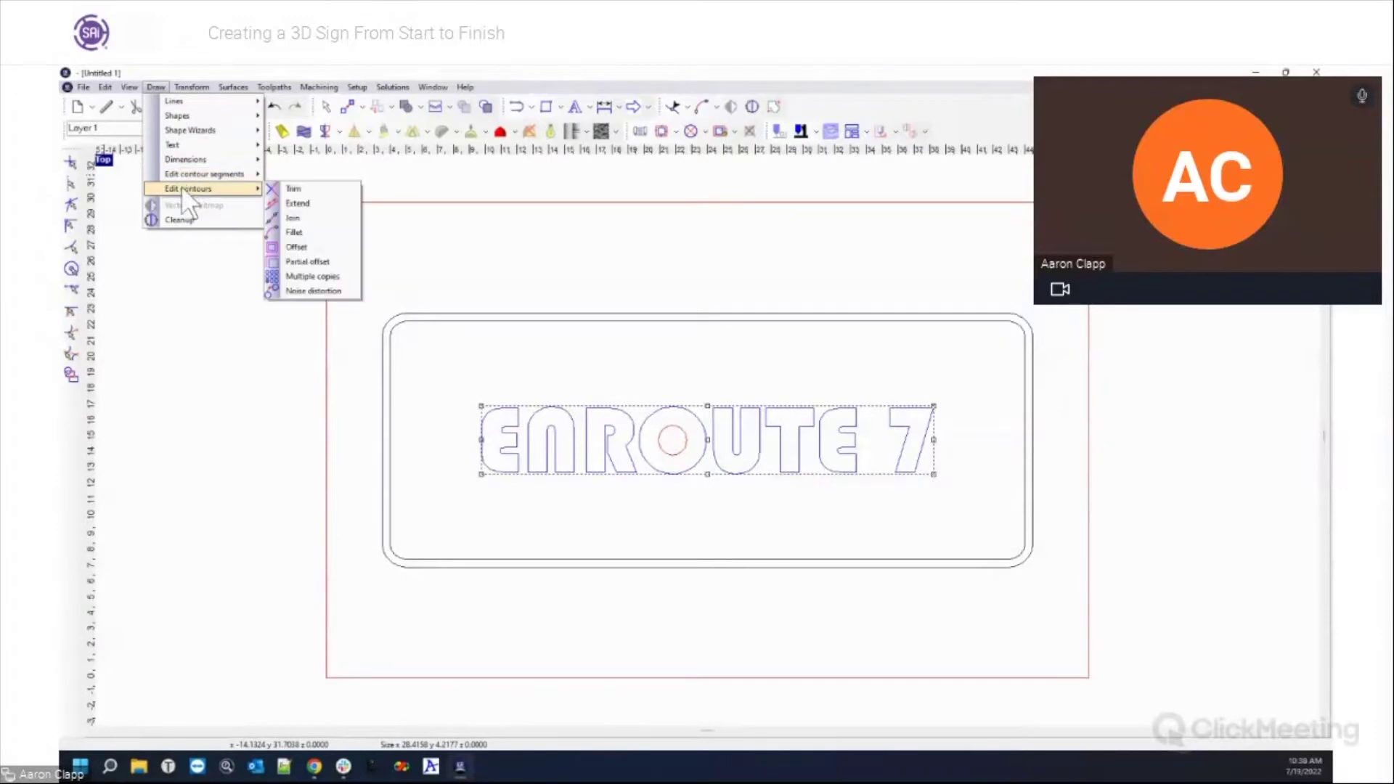
click(303, 247)
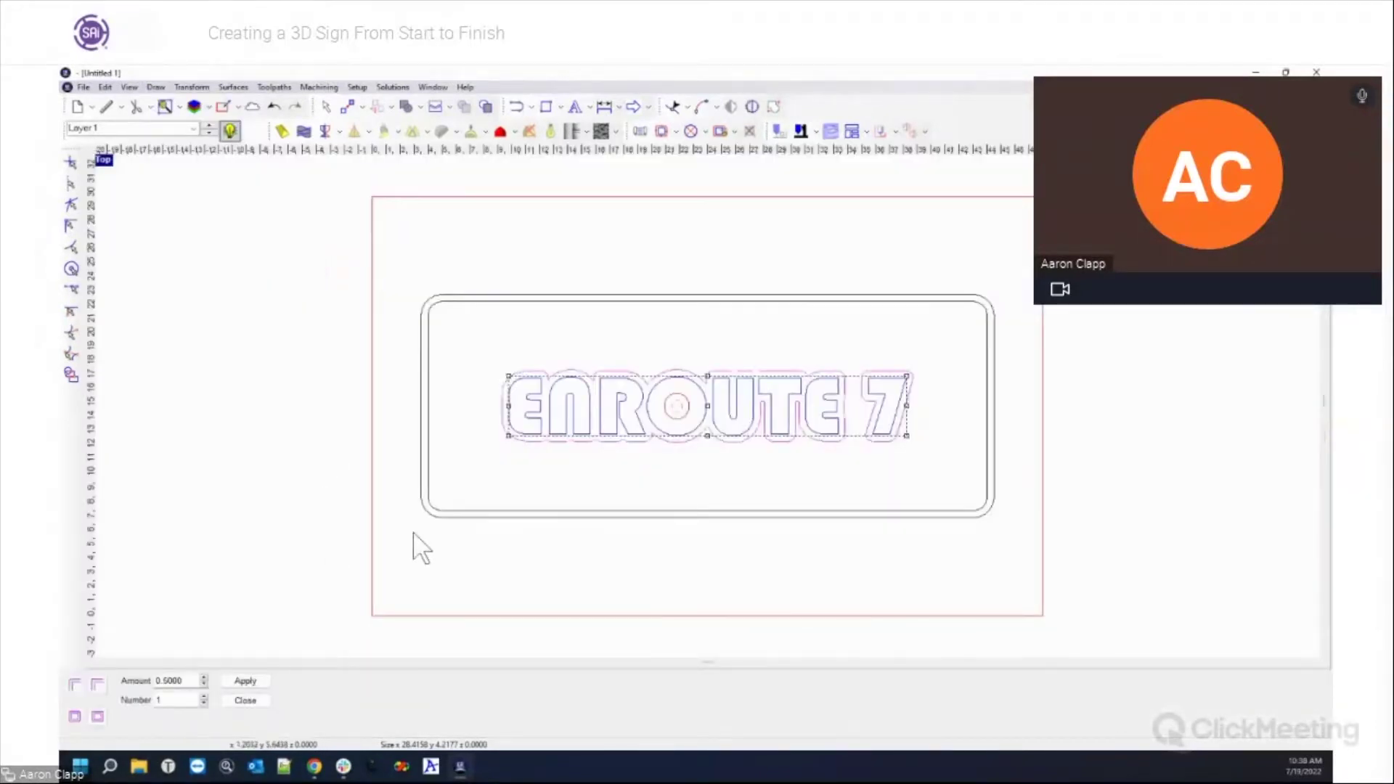
scroll(689, 393, up, 5)
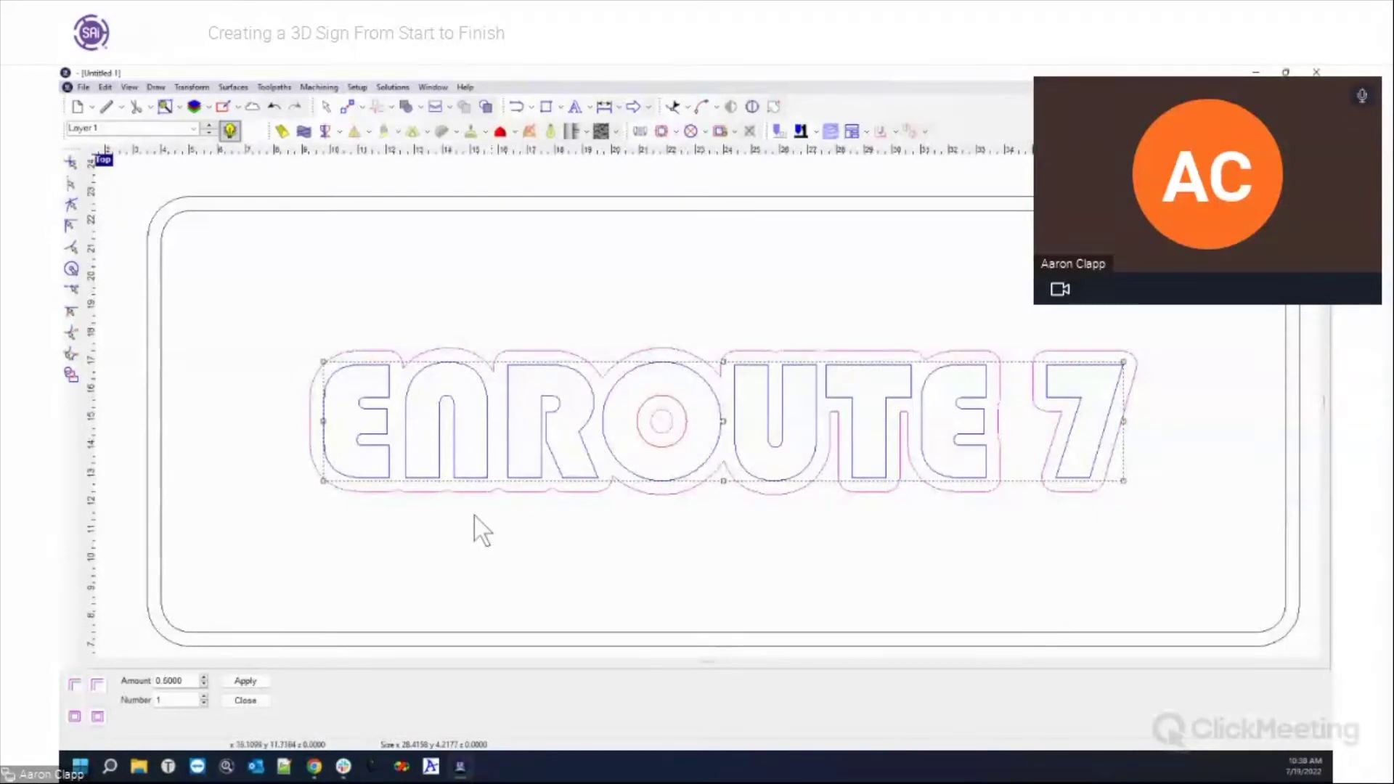
click(204, 677)
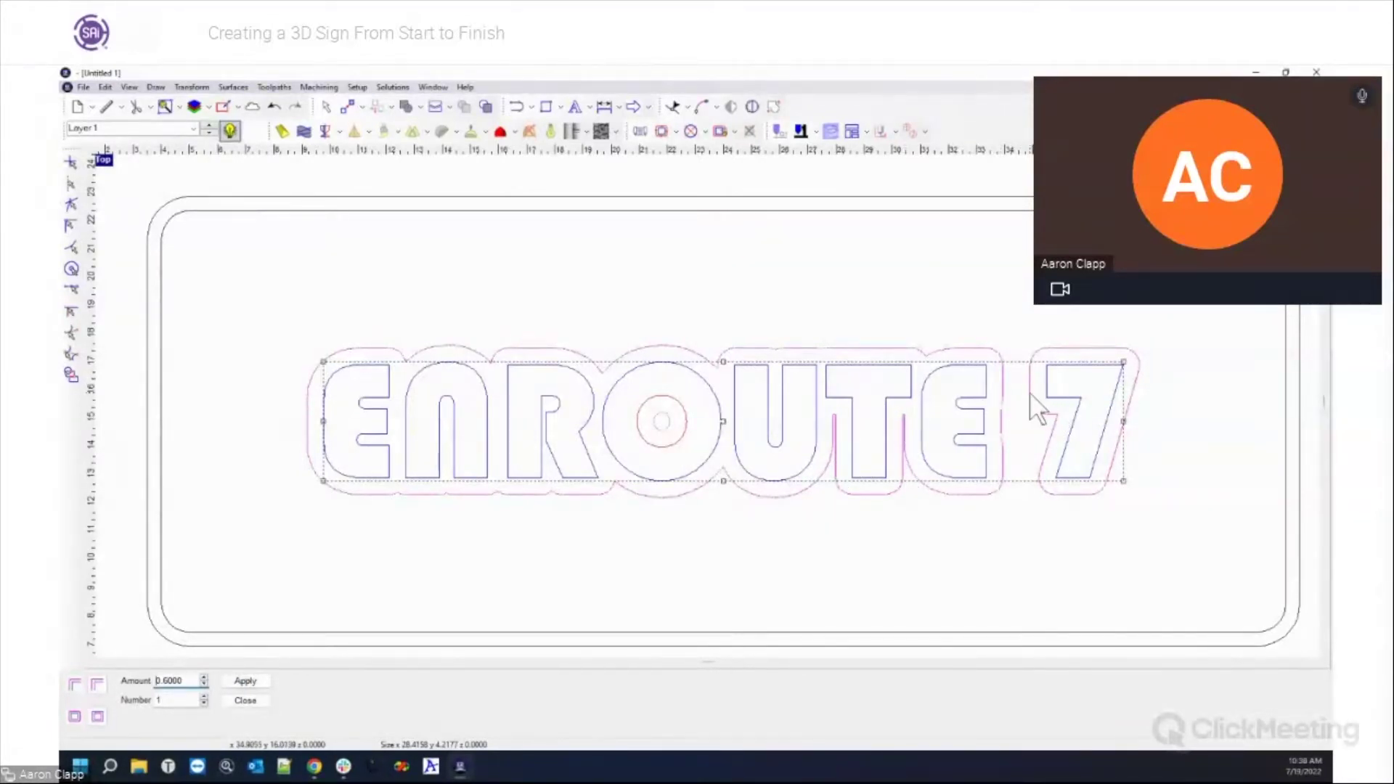
click(203, 677)
click(203, 677)
click(203, 677)
click(203, 677)
click(203, 677)
click(204, 677)
click(203, 677)
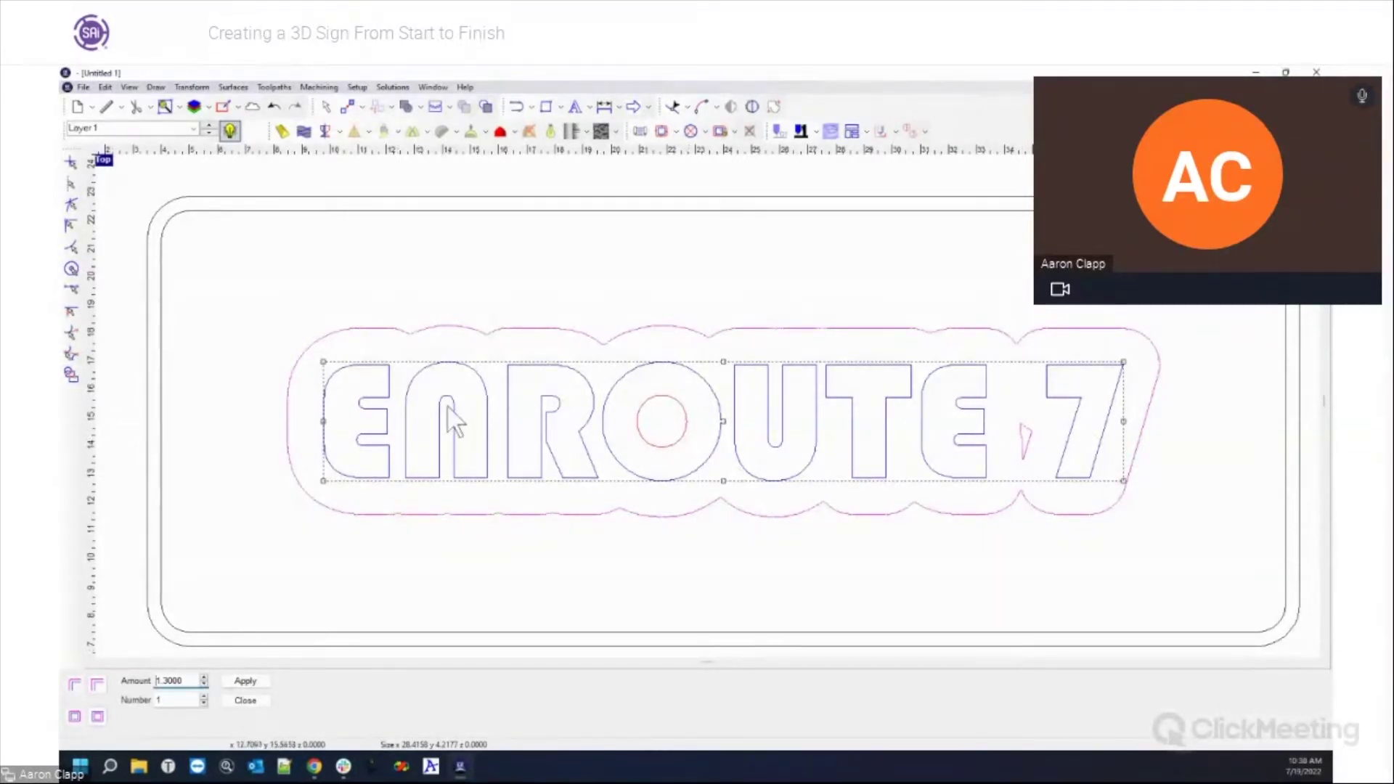
click(238, 679)
click(245, 701)
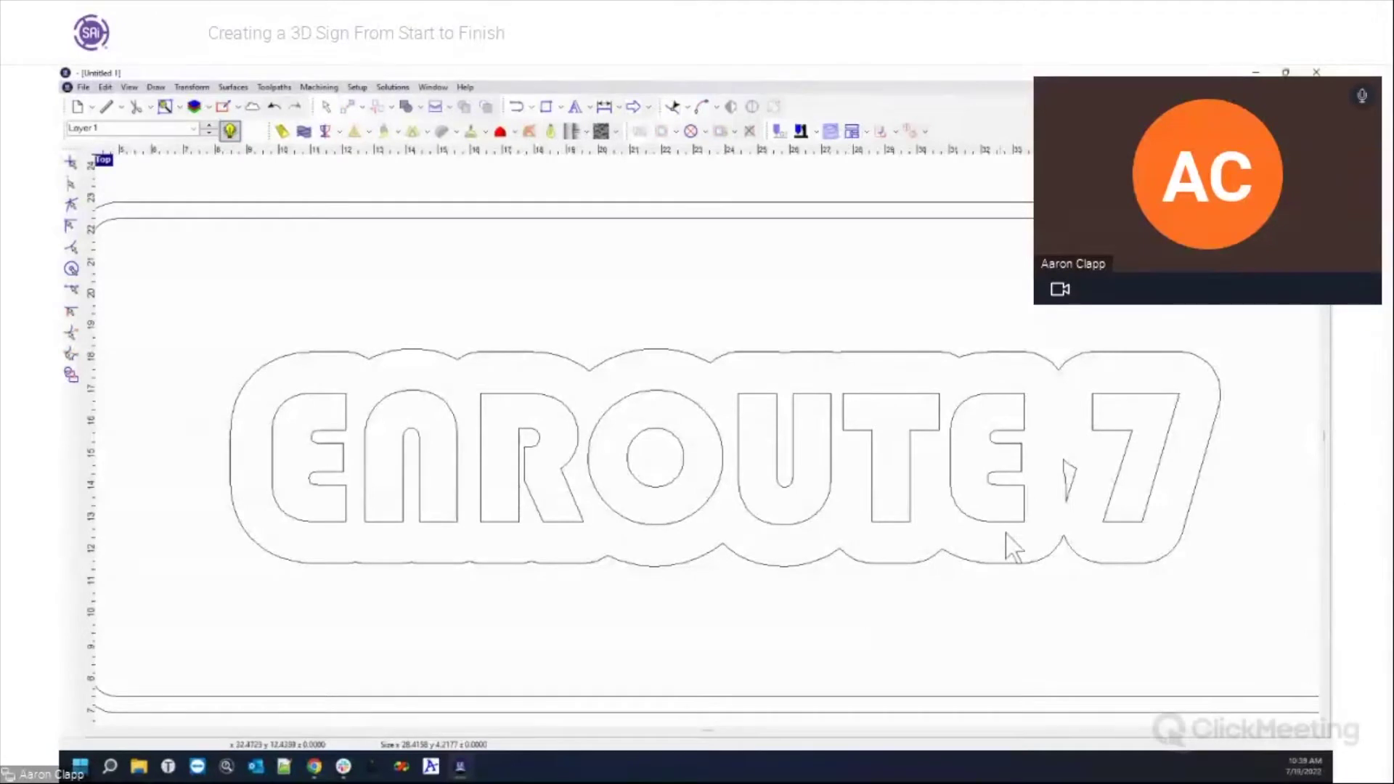
Ungroup the lettering's offset outline and delete the small stray contour between the last E and the 7.
click(1071, 481)
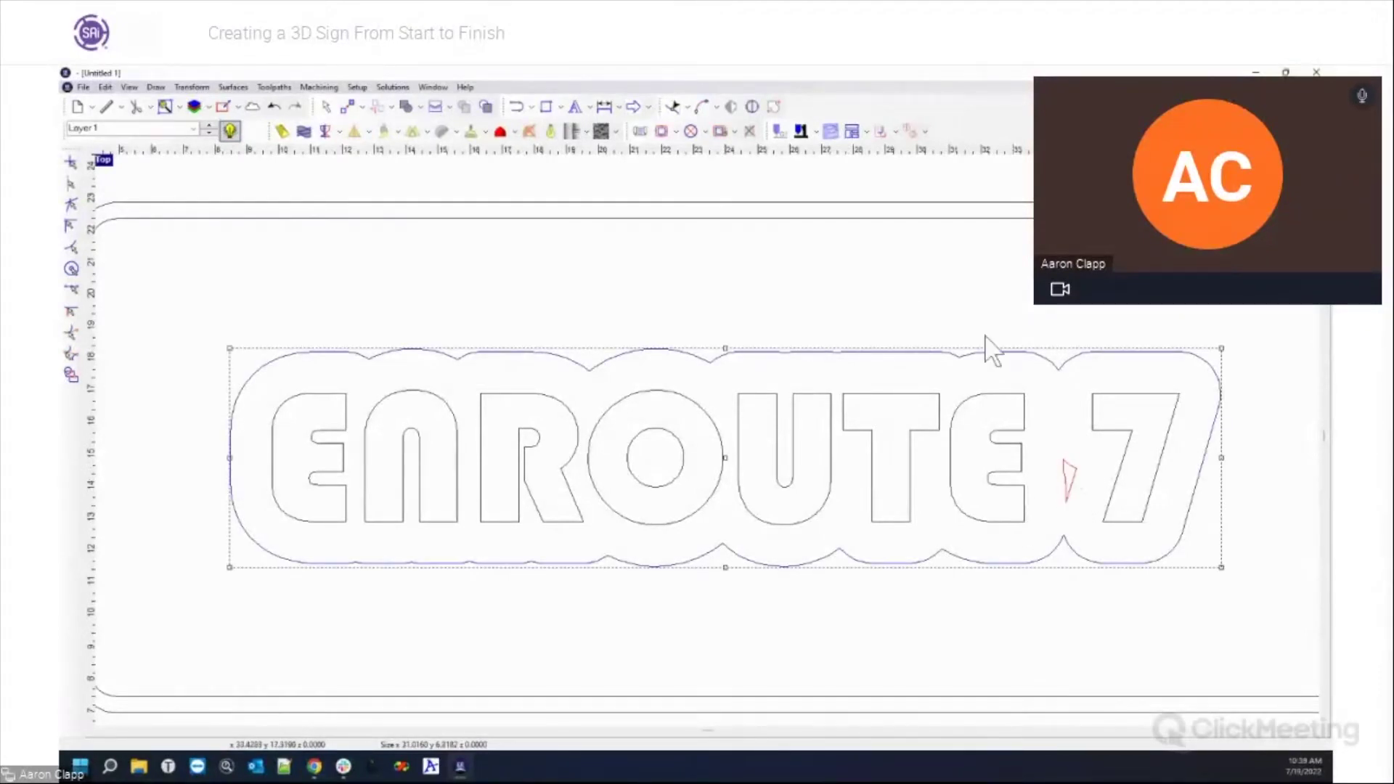
click(190, 86)
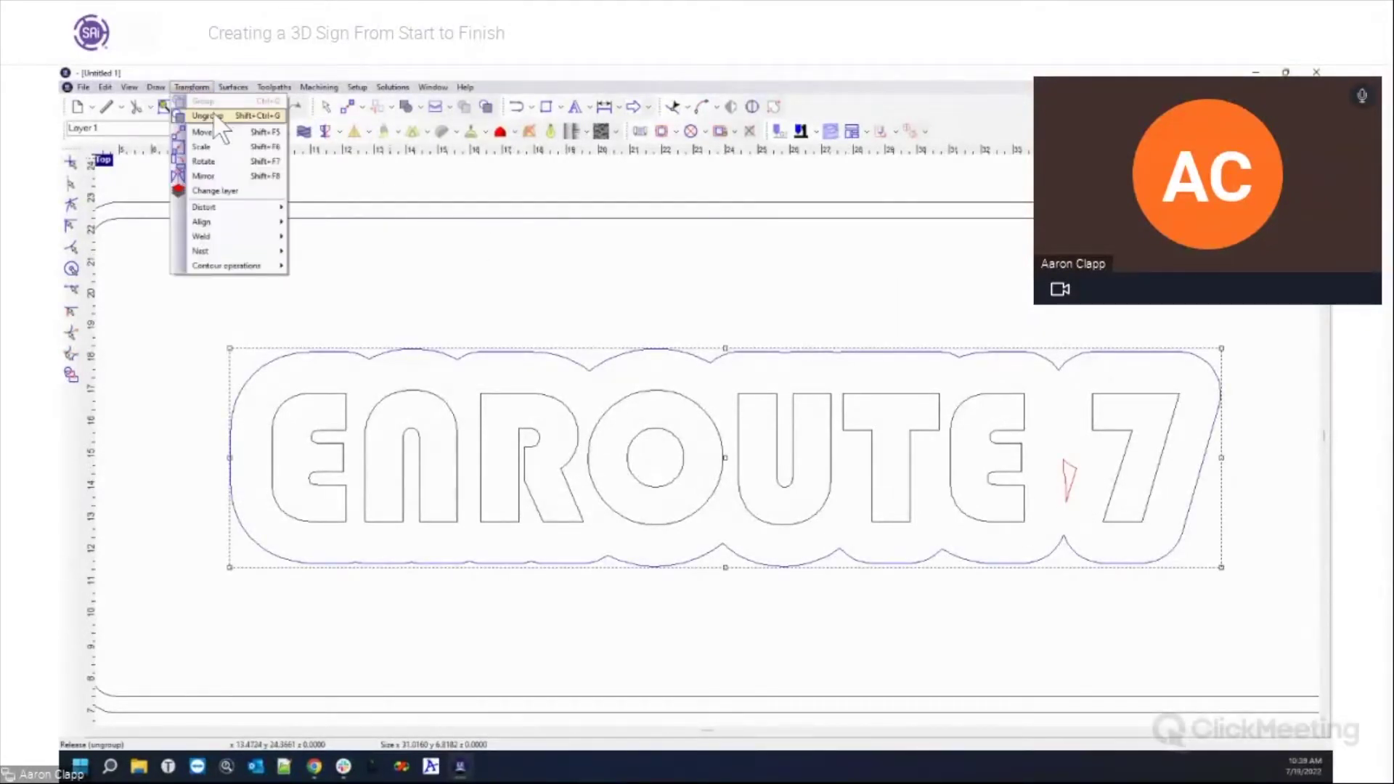
key(Escape)
click(963, 303)
click(1068, 479)
key(Delete)
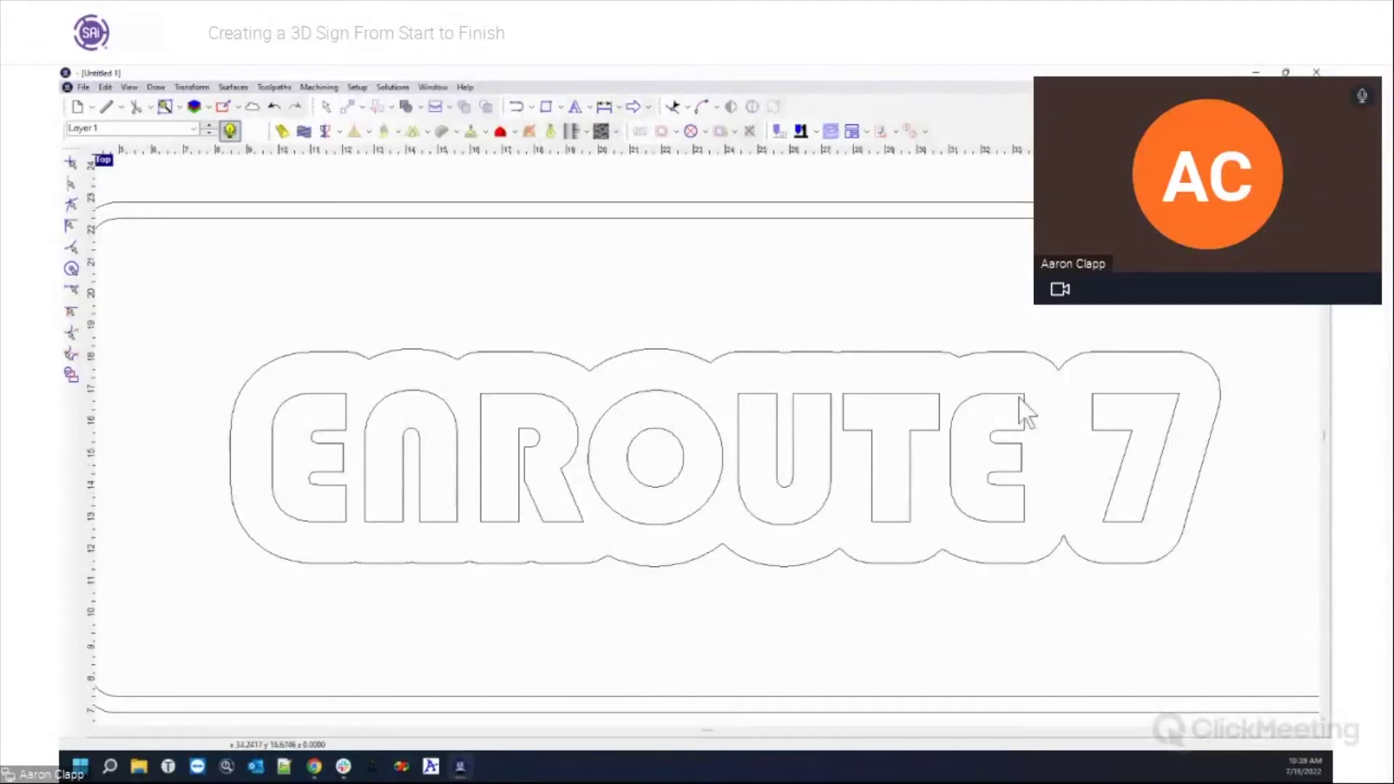
Fillet all corners of the outline around the lettering with a radius of 1, without keeping the original.
click(988, 353)
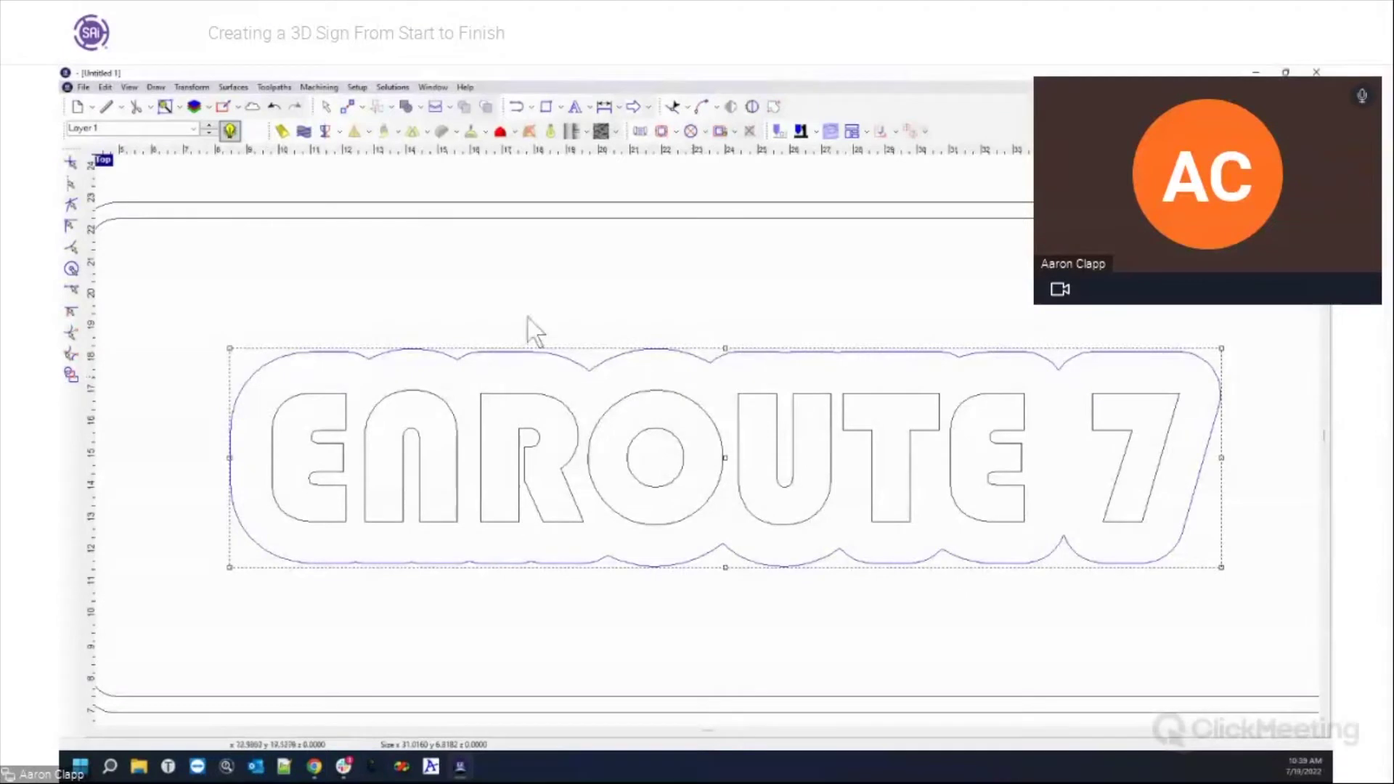
click(190, 87)
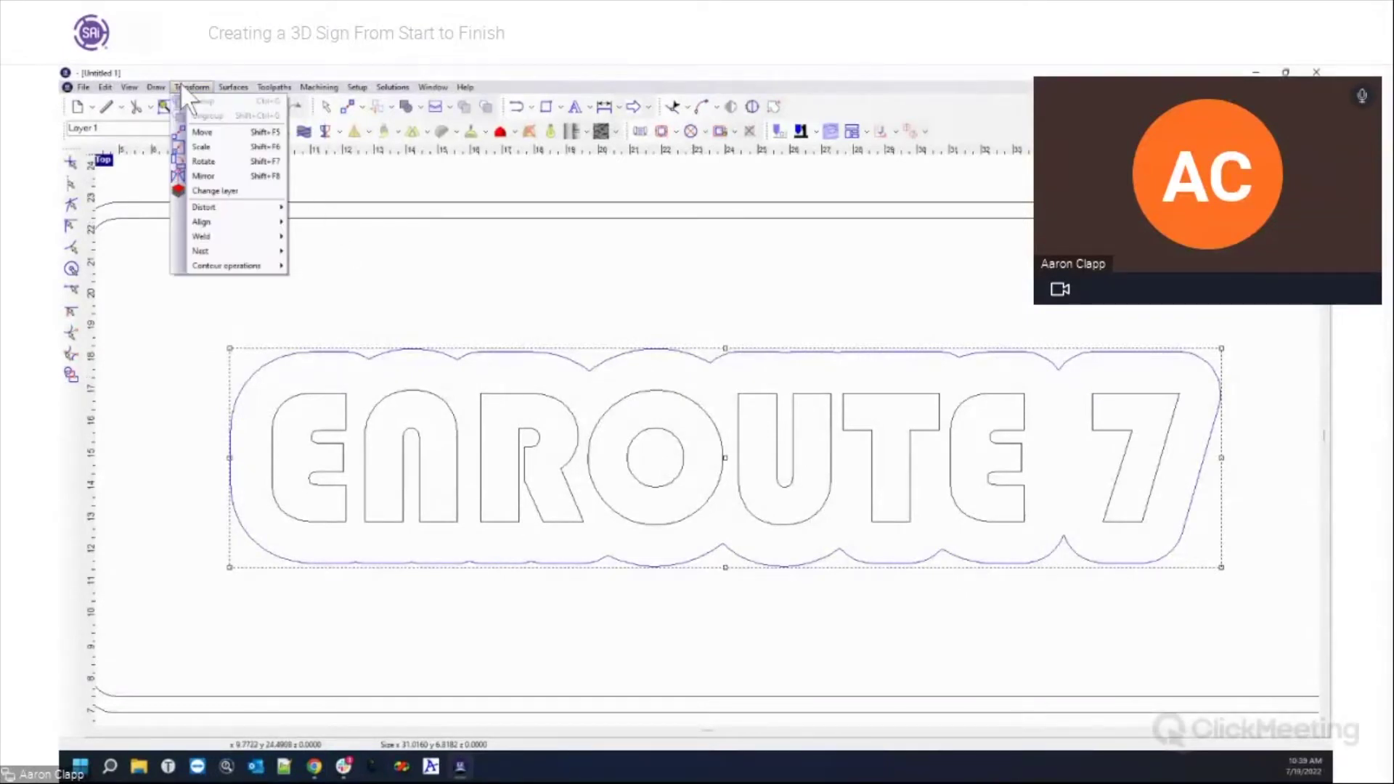
mouse_move(158, 87)
mouse_move(171, 191)
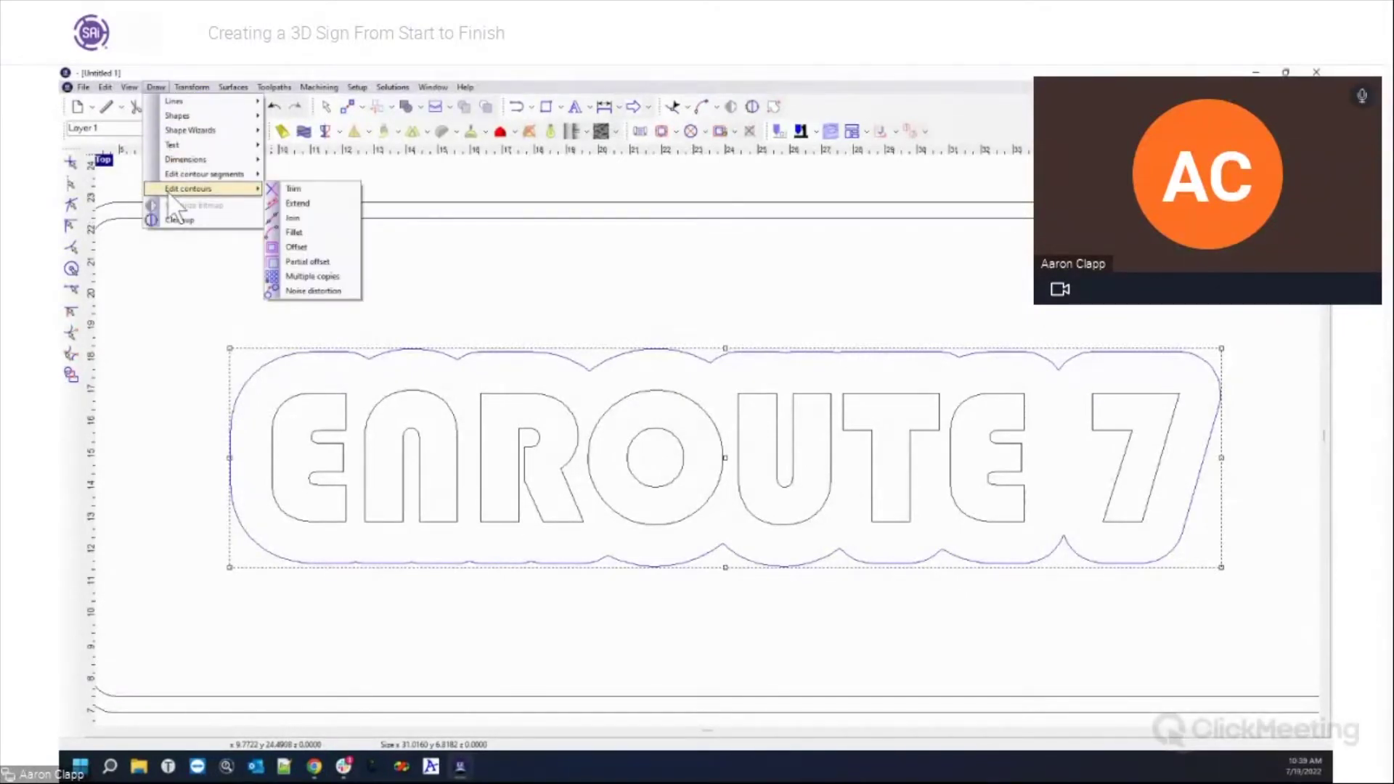
click(311, 233)
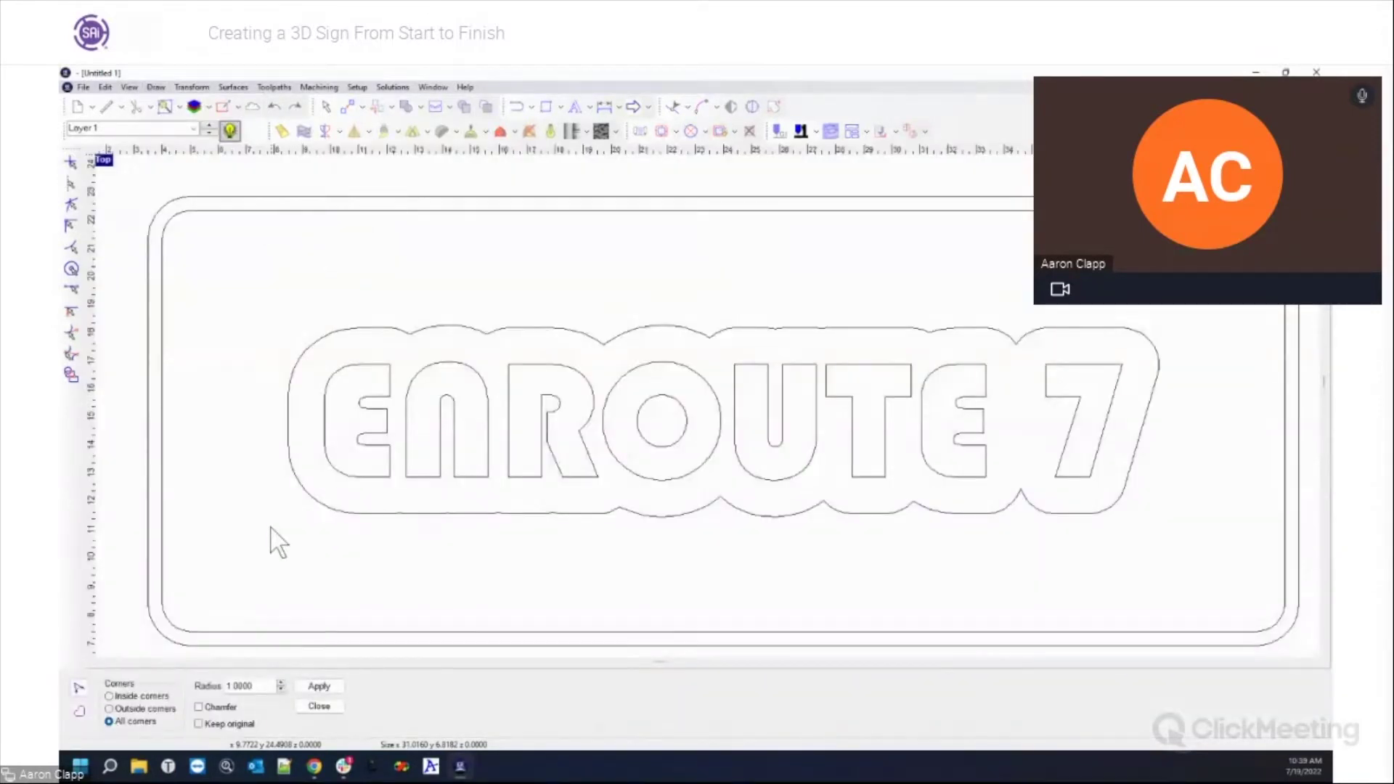
click(340, 517)
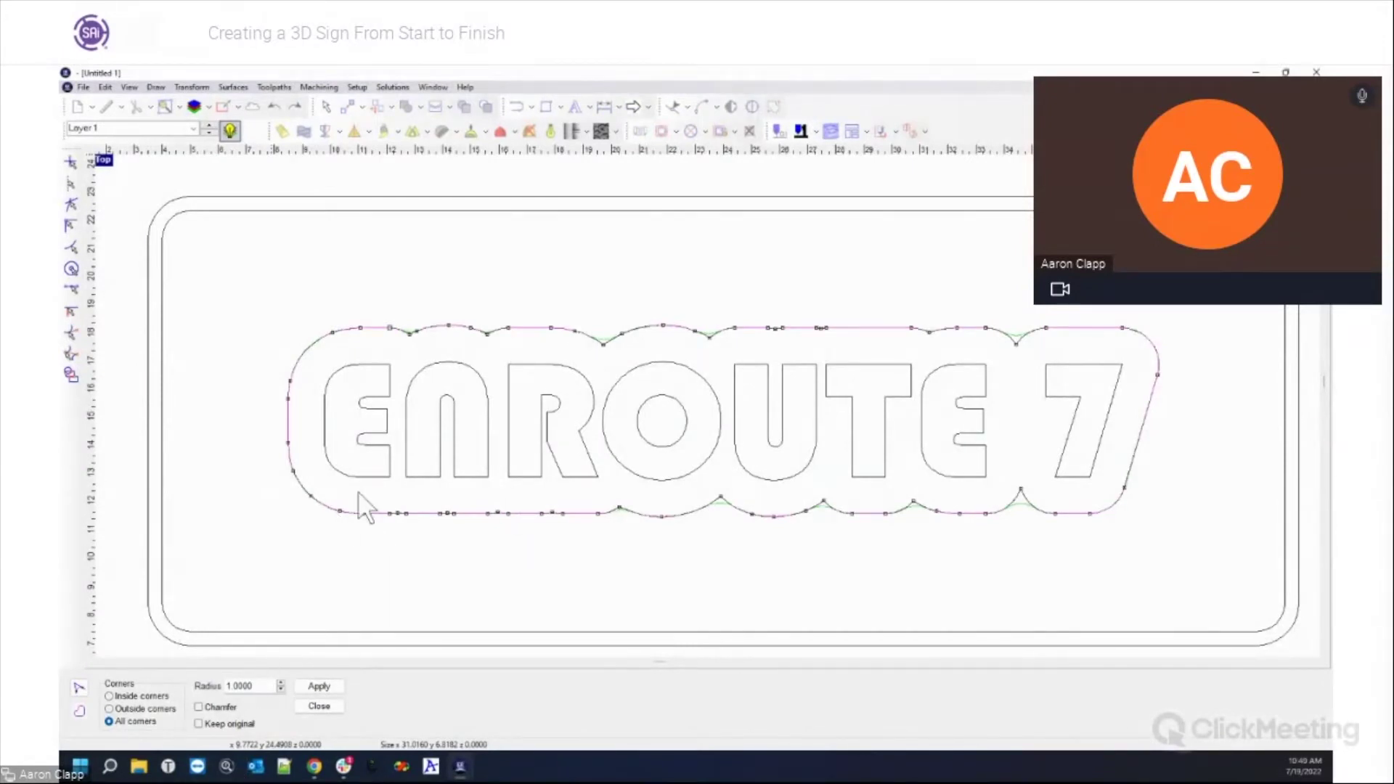
scroll(409, 331, up, 5)
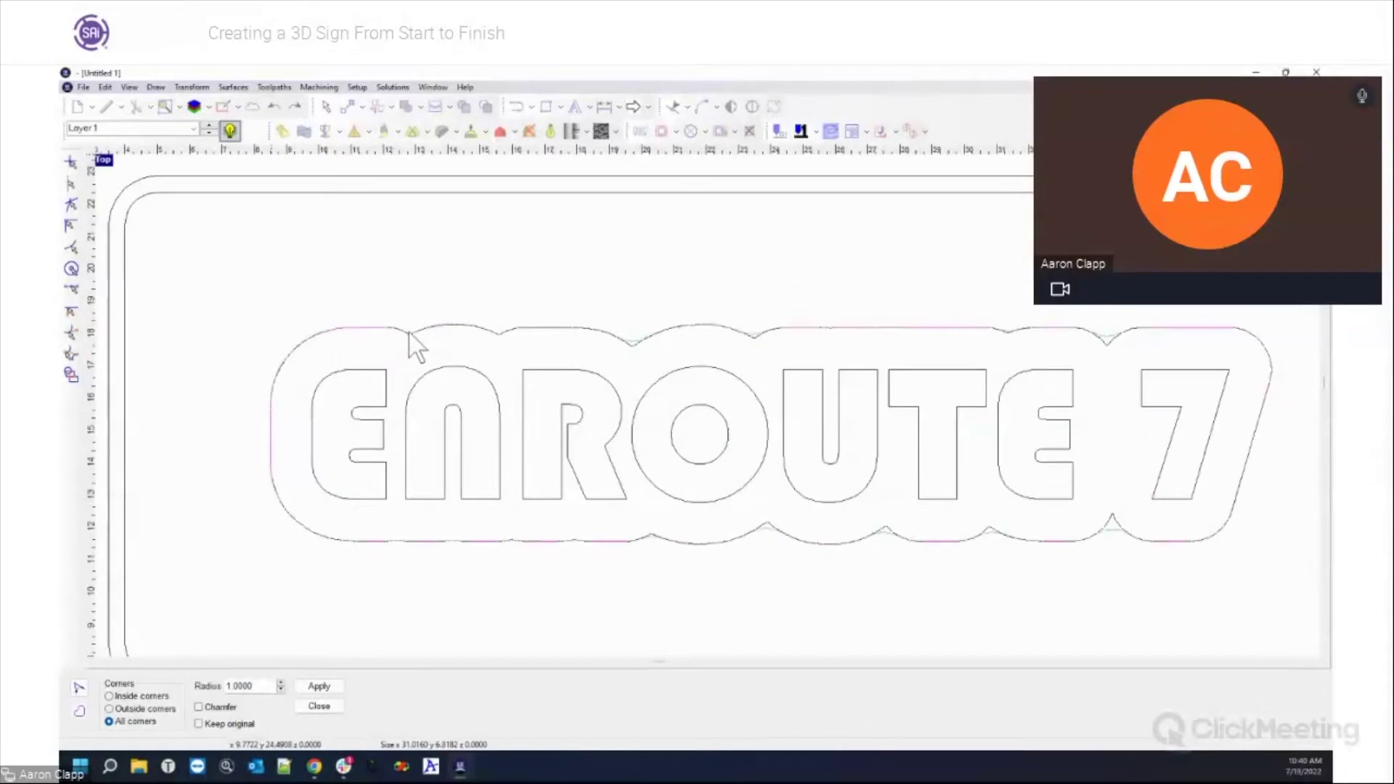
scroll(409, 330, up, 5)
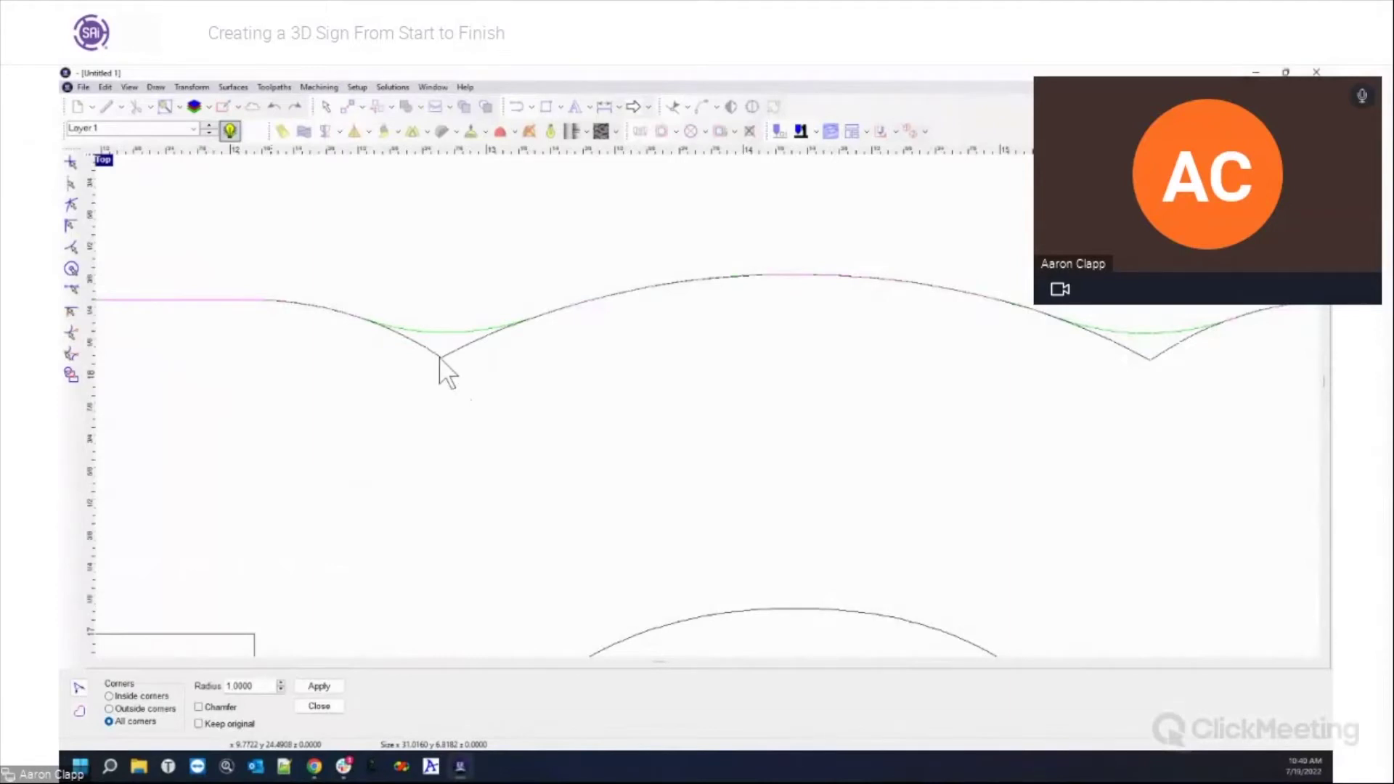
scroll(436, 363, down, 6)
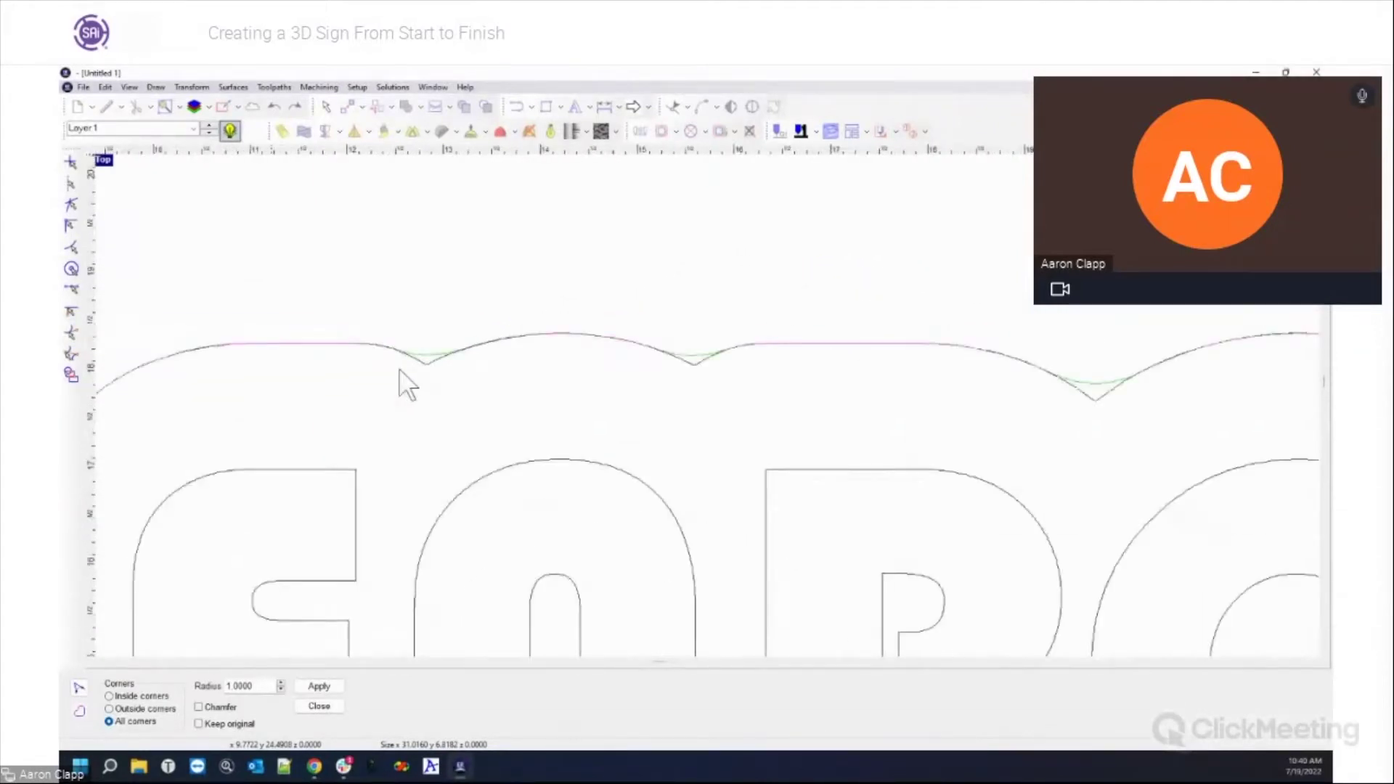
scroll(1162, 588, up, 6)
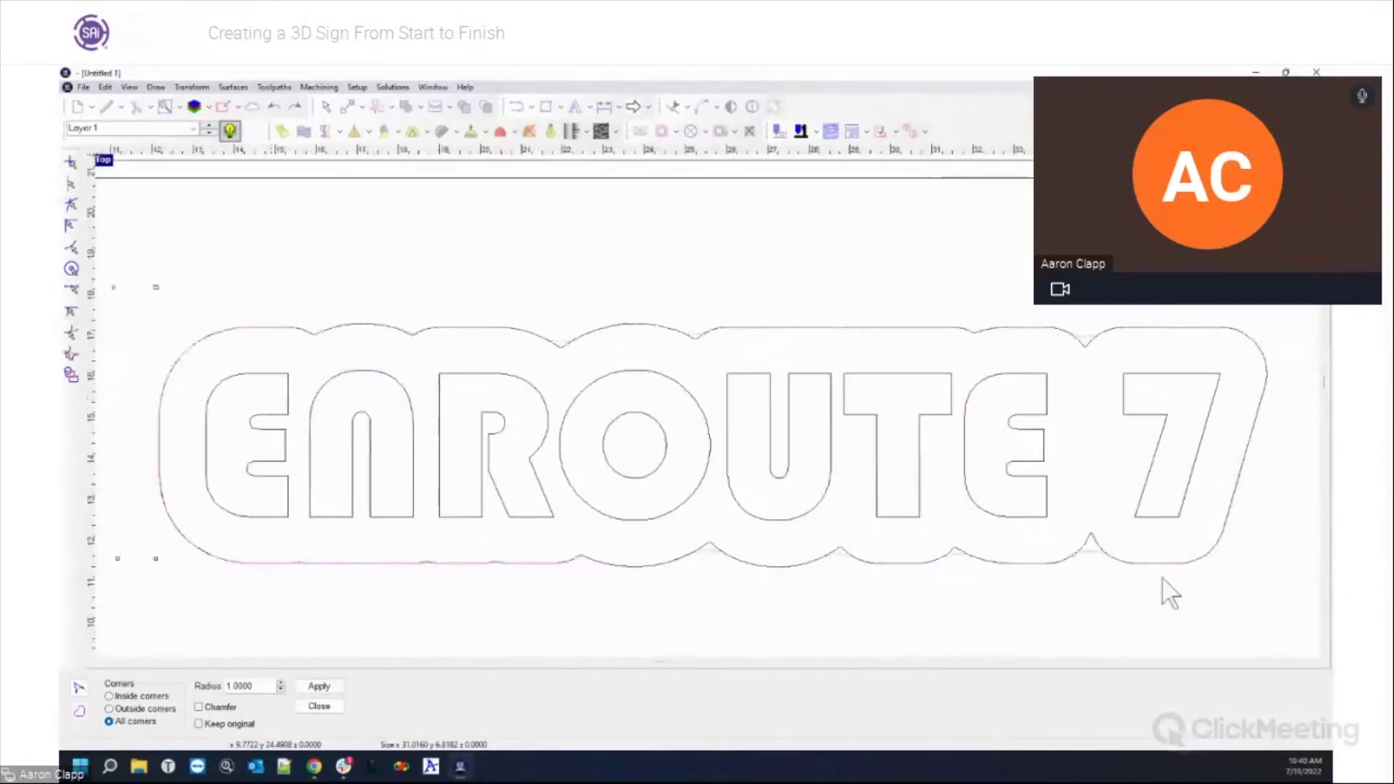
scroll(1059, 523, up, 3)
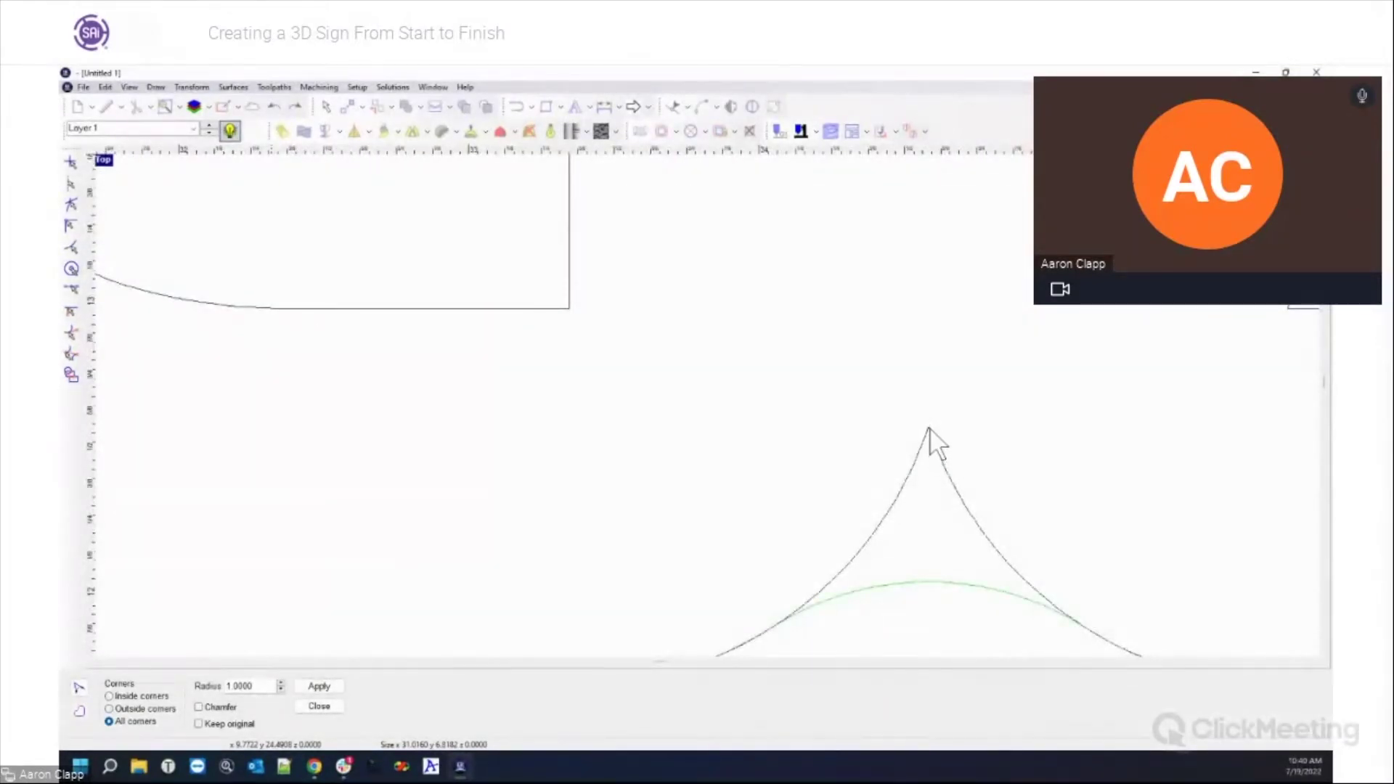
scroll(1039, 501, down, 6)
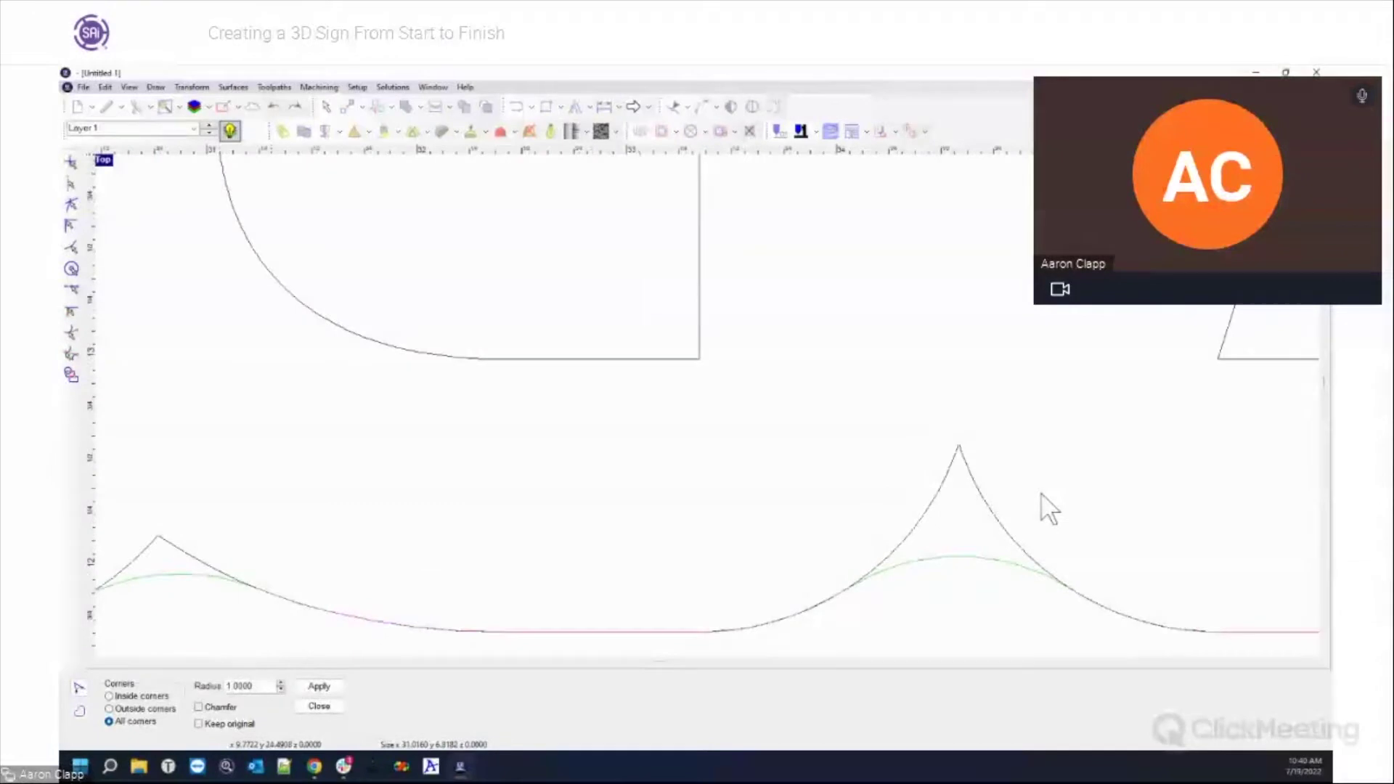
scroll(966, 570, down, 2)
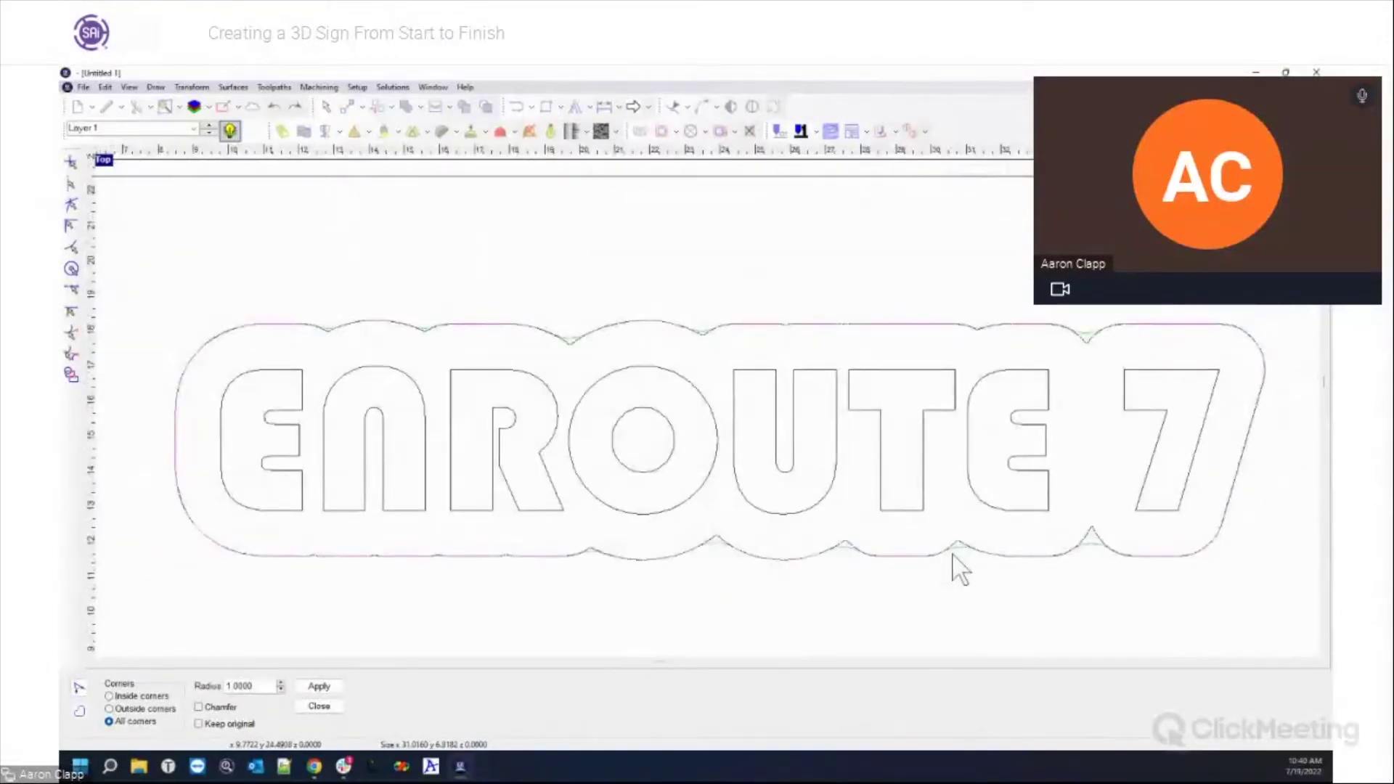
scroll(727, 590, down, 1)
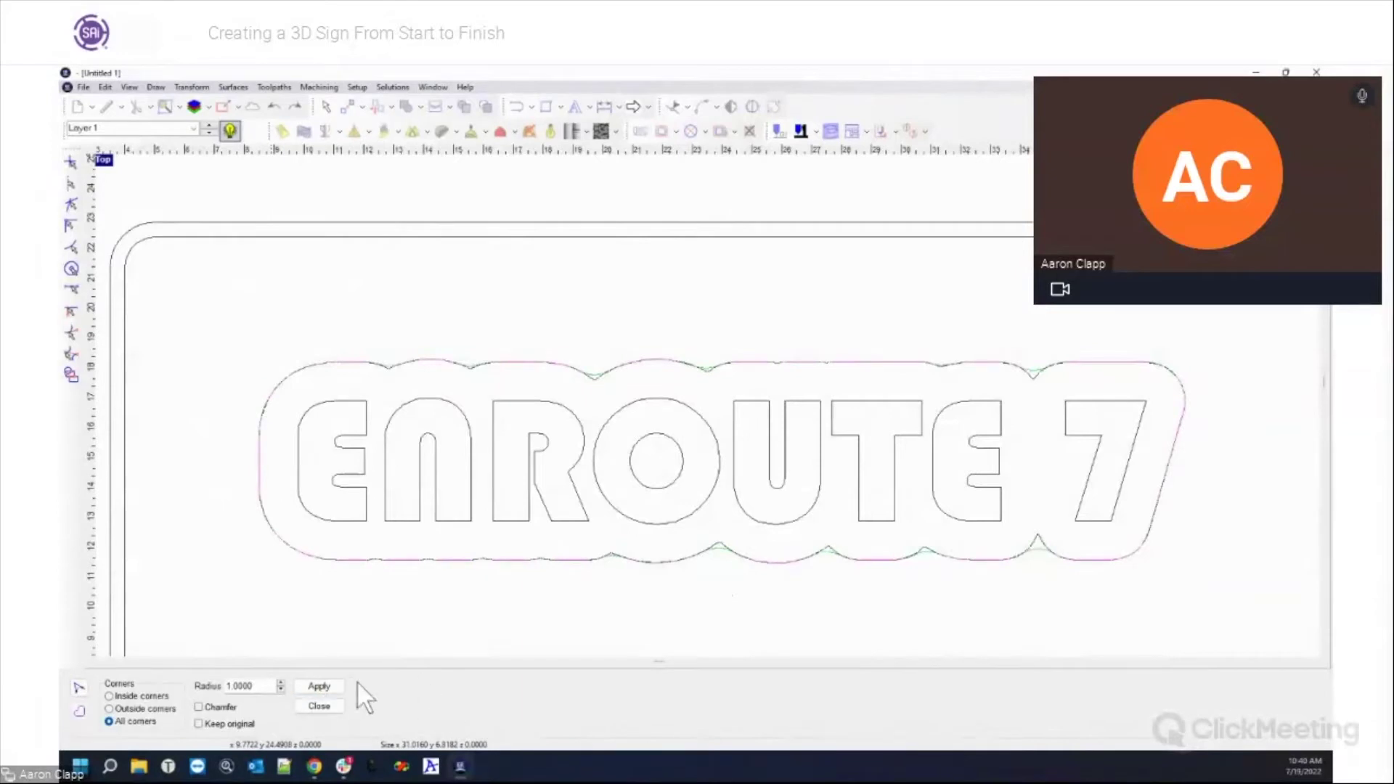
click(320, 686)
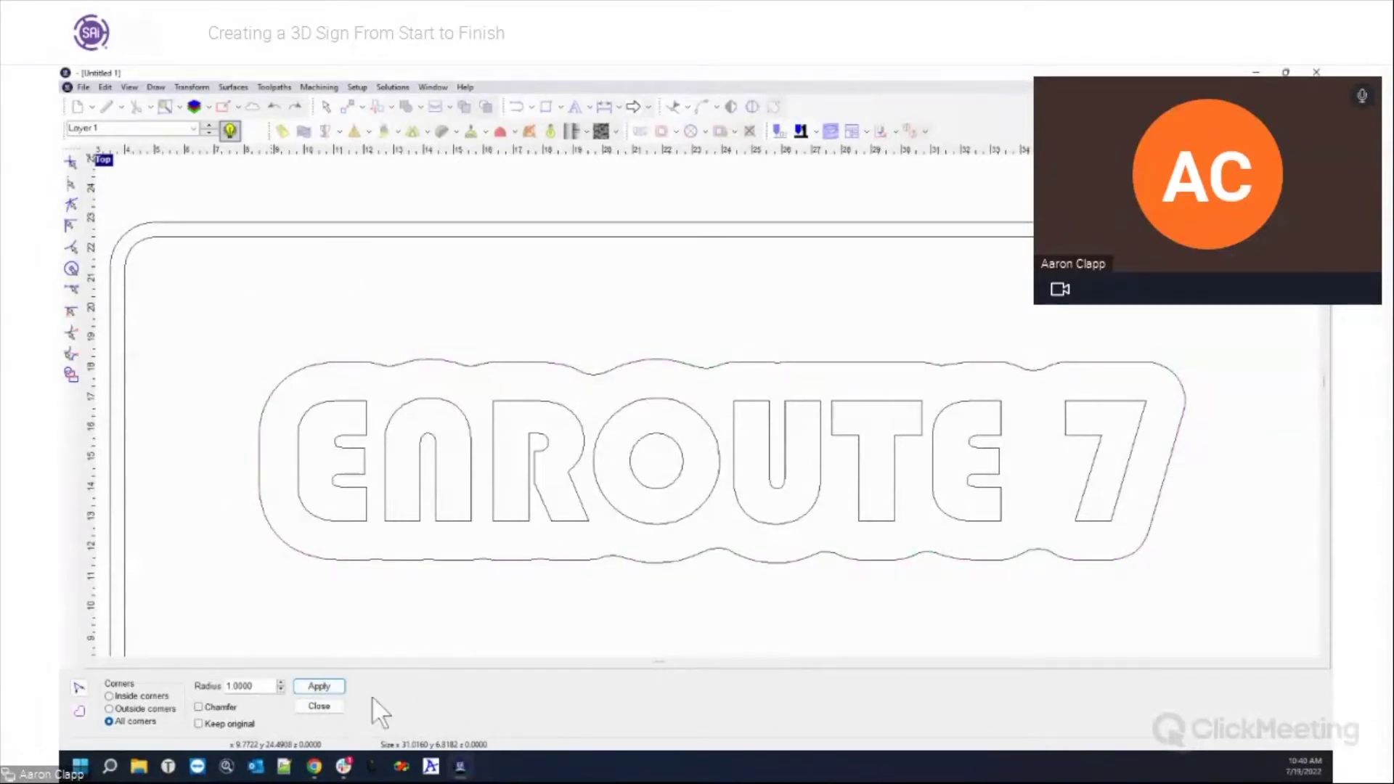
click(329, 706)
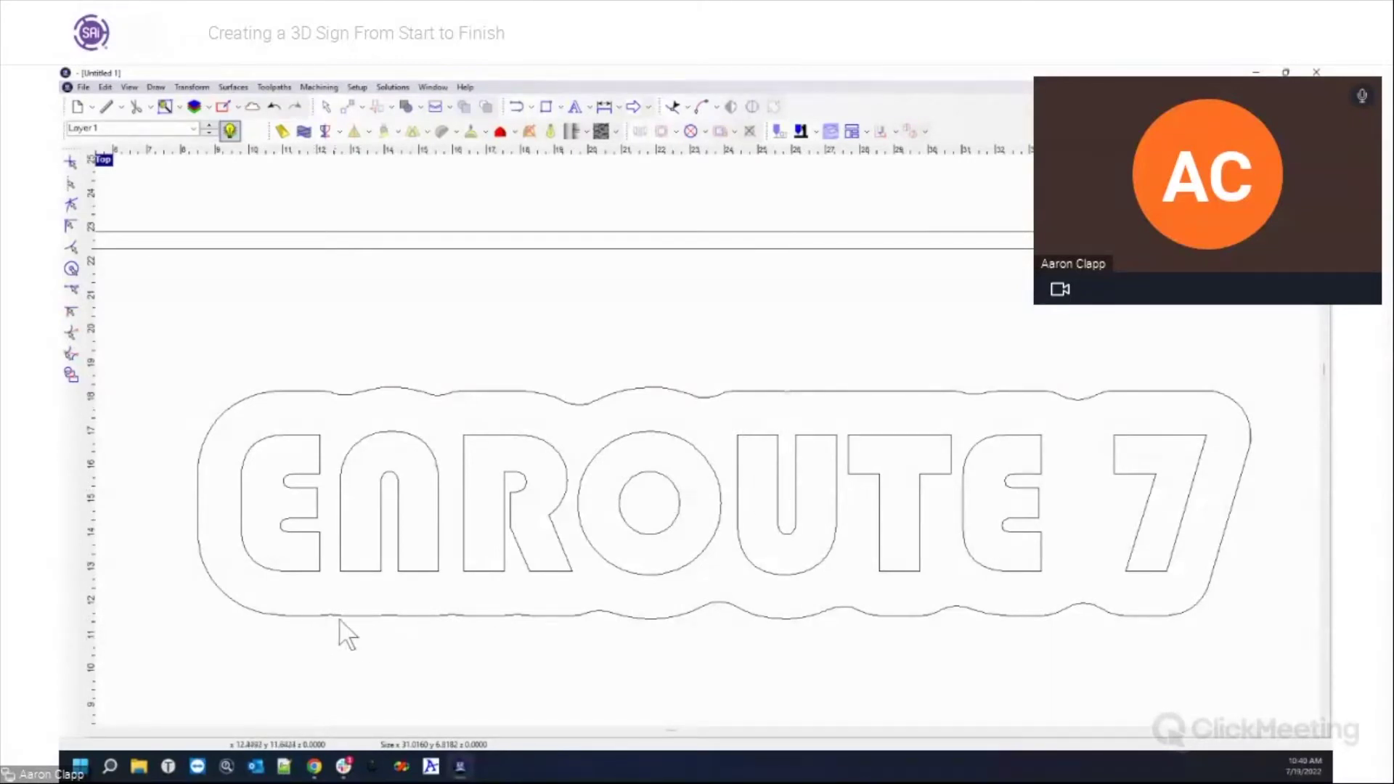
Linearize the lower edge of the outline around the lettering, from below the first E to below the R.
scroll(363, 621, up, 3)
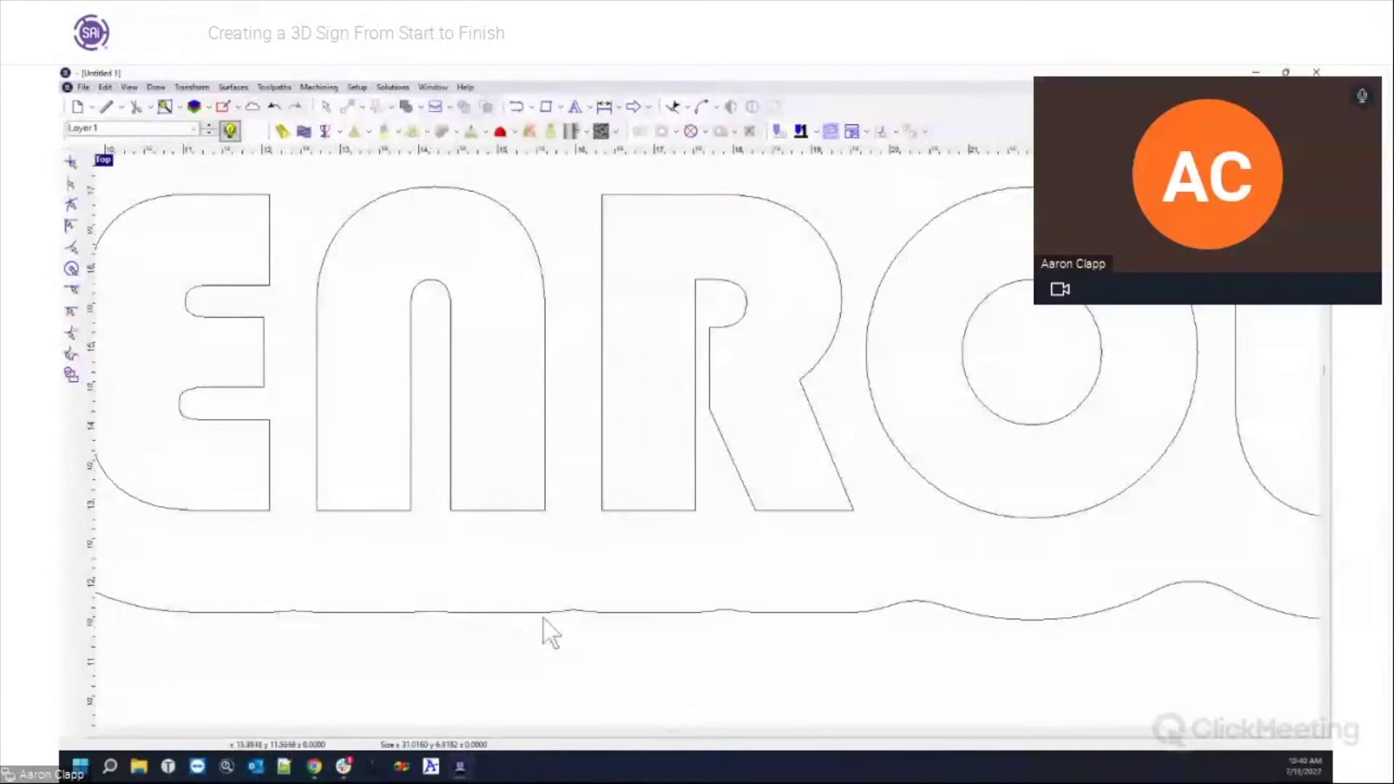
scroll(731, 625, down, 3)
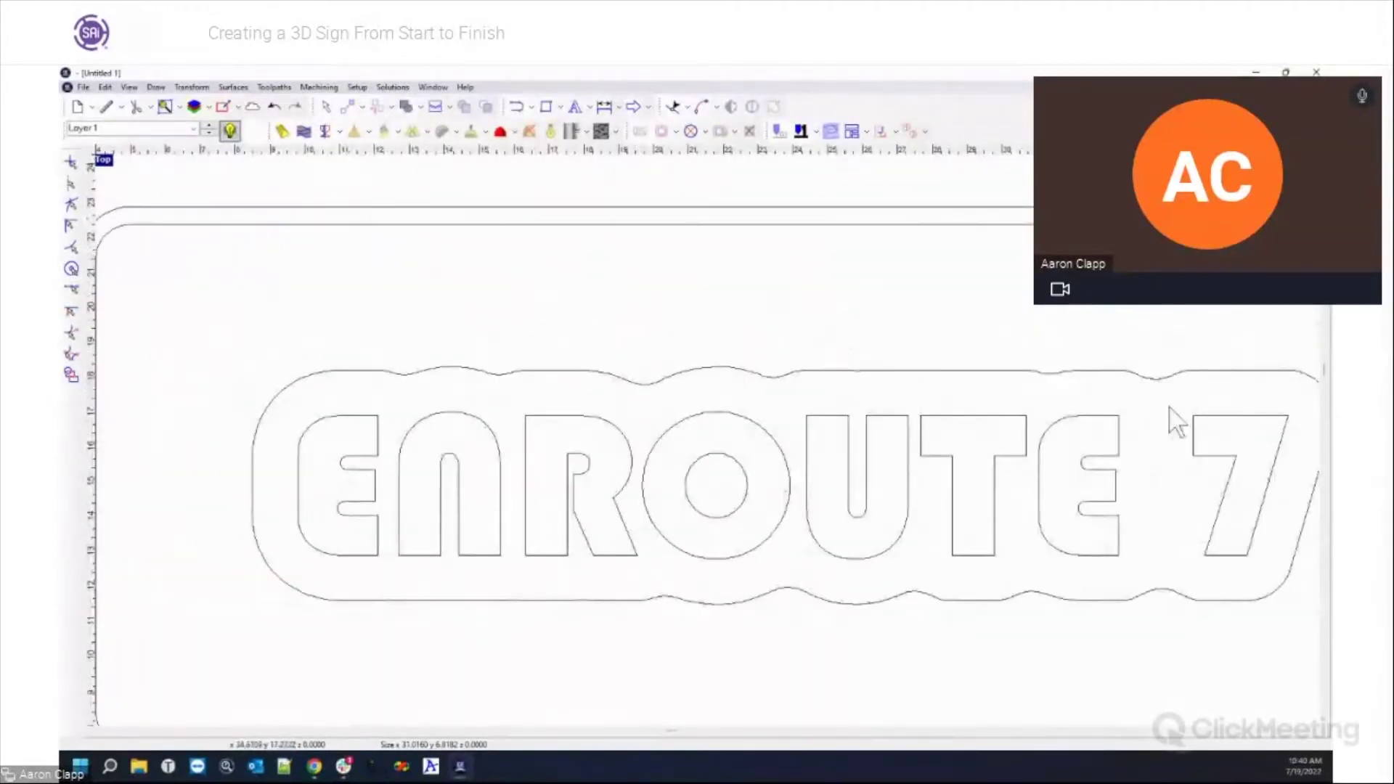
scroll(922, 429, down, 1)
scroll(1171, 415, up, 3)
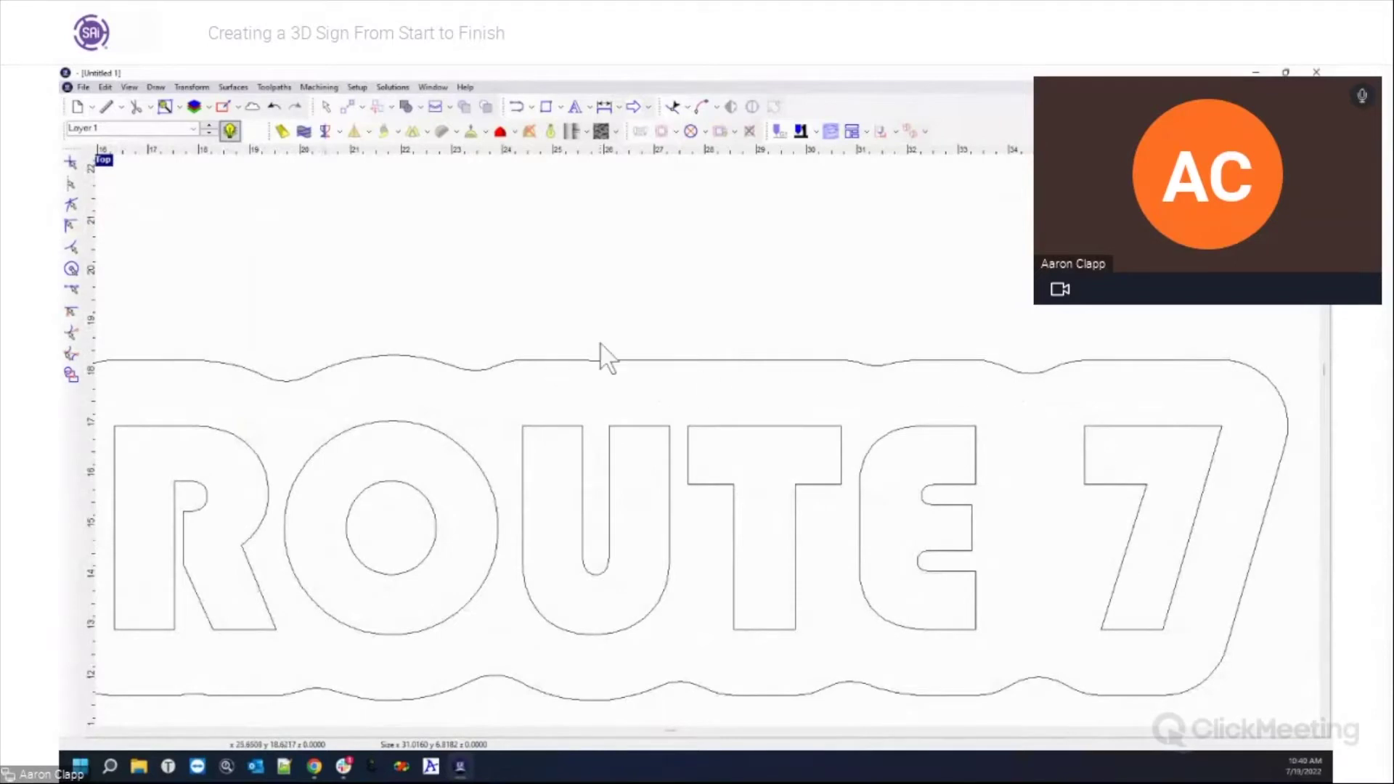
scroll(582, 370, up, 2)
scroll(878, 412, down, 1)
scroll(878, 410, down, 3)
click(812, 405)
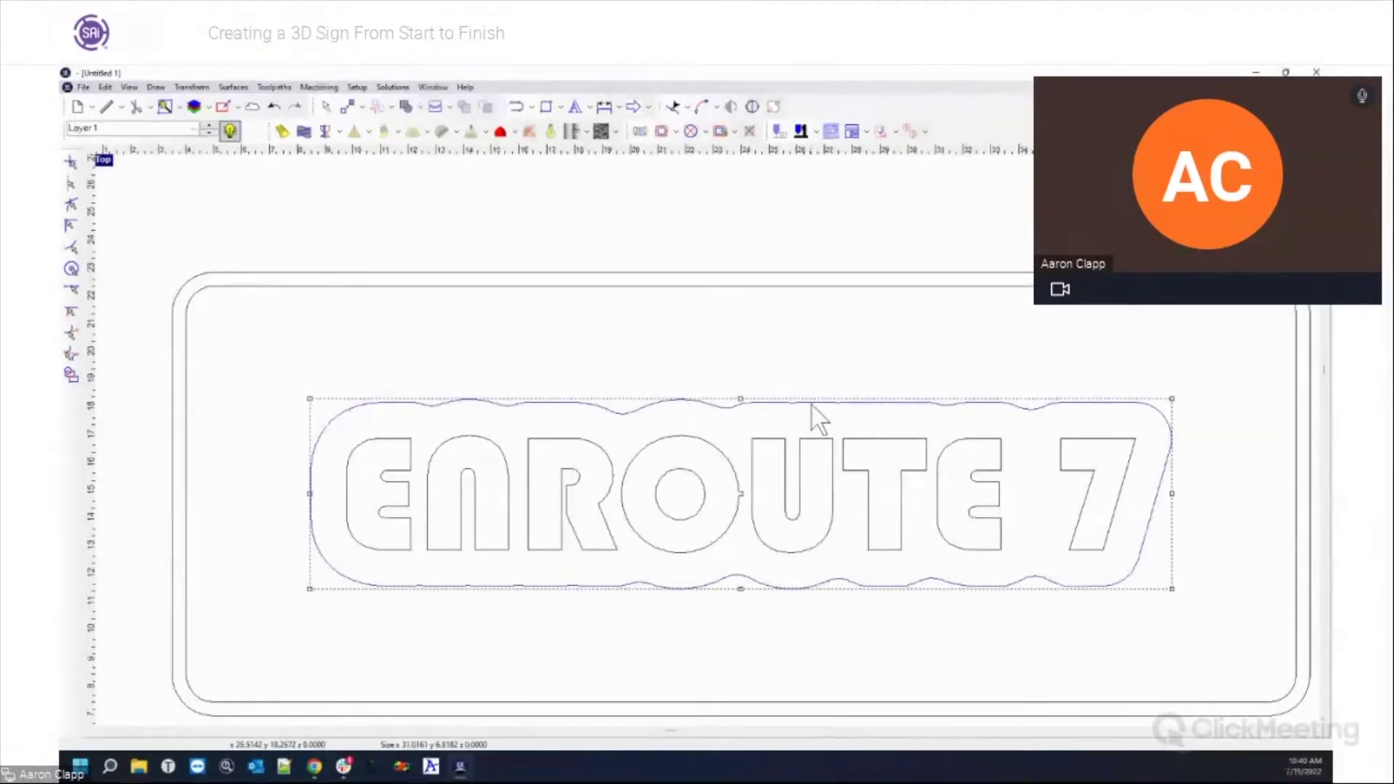
click(156, 87)
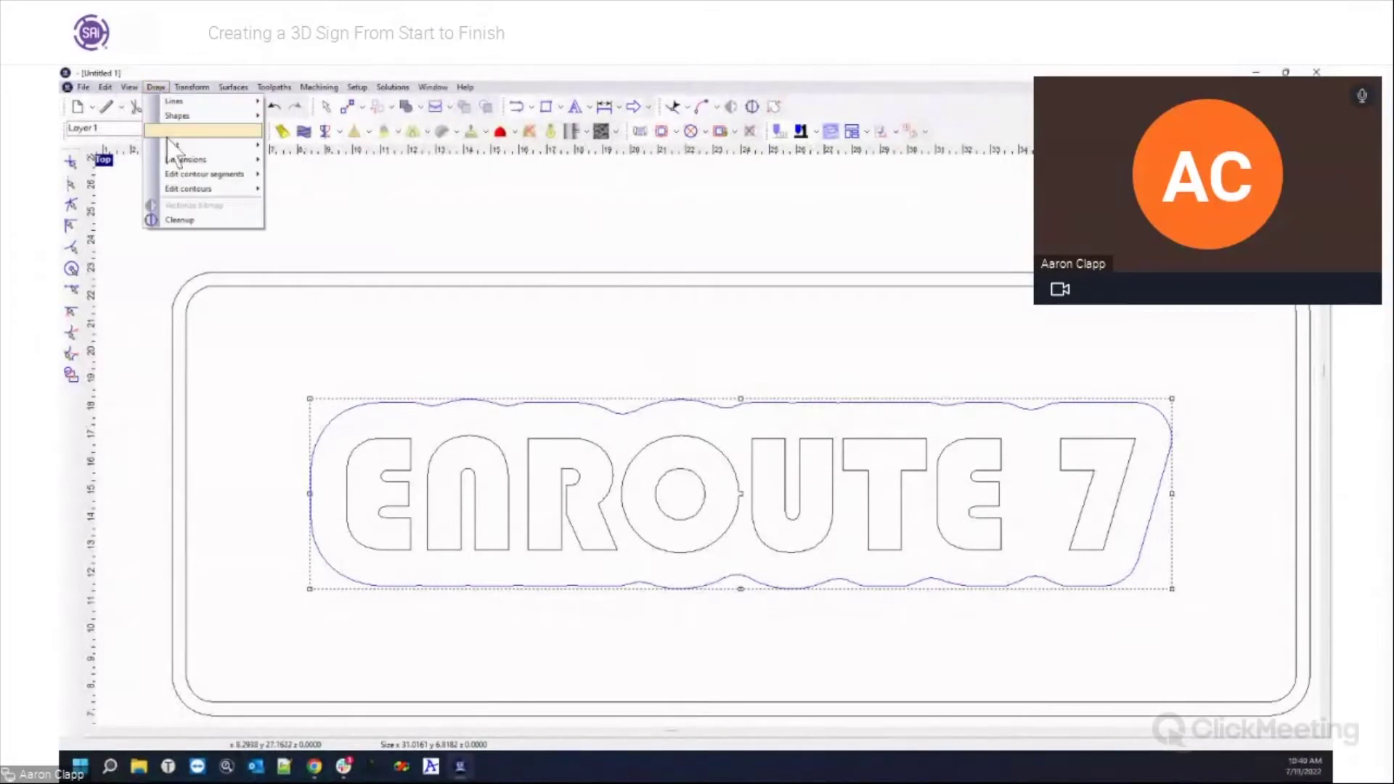
mouse_move(168, 178)
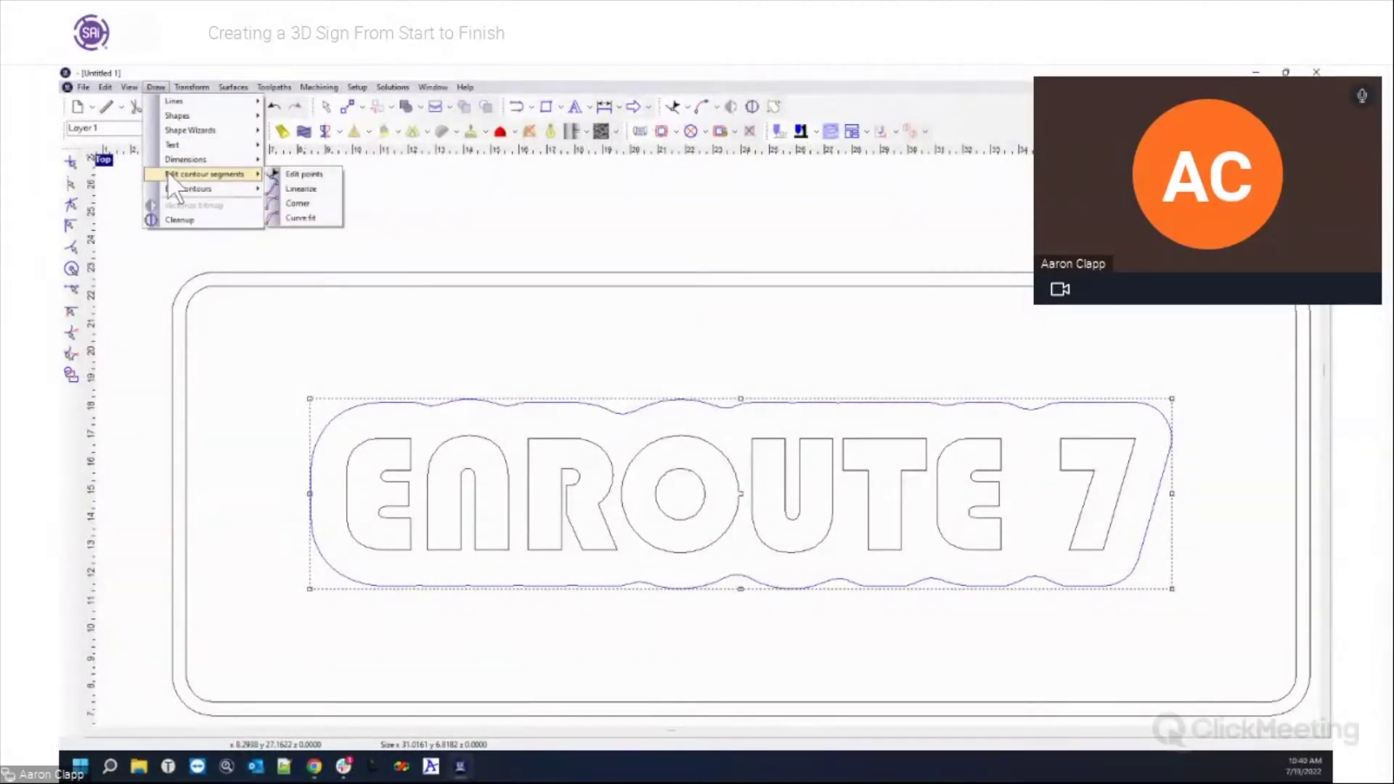
click(294, 189)
scroll(296, 607, up, 1)
scroll(312, 708, up, 3)
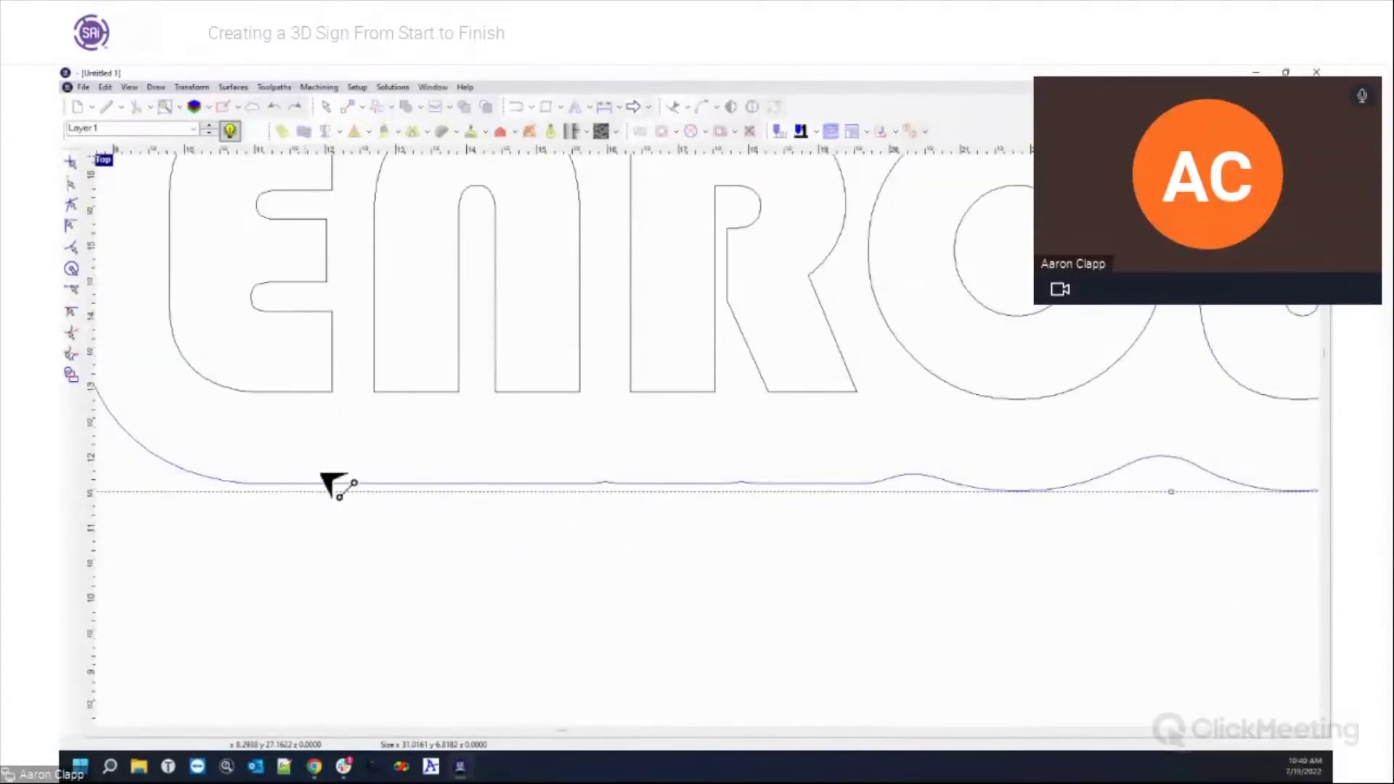
click(311, 483)
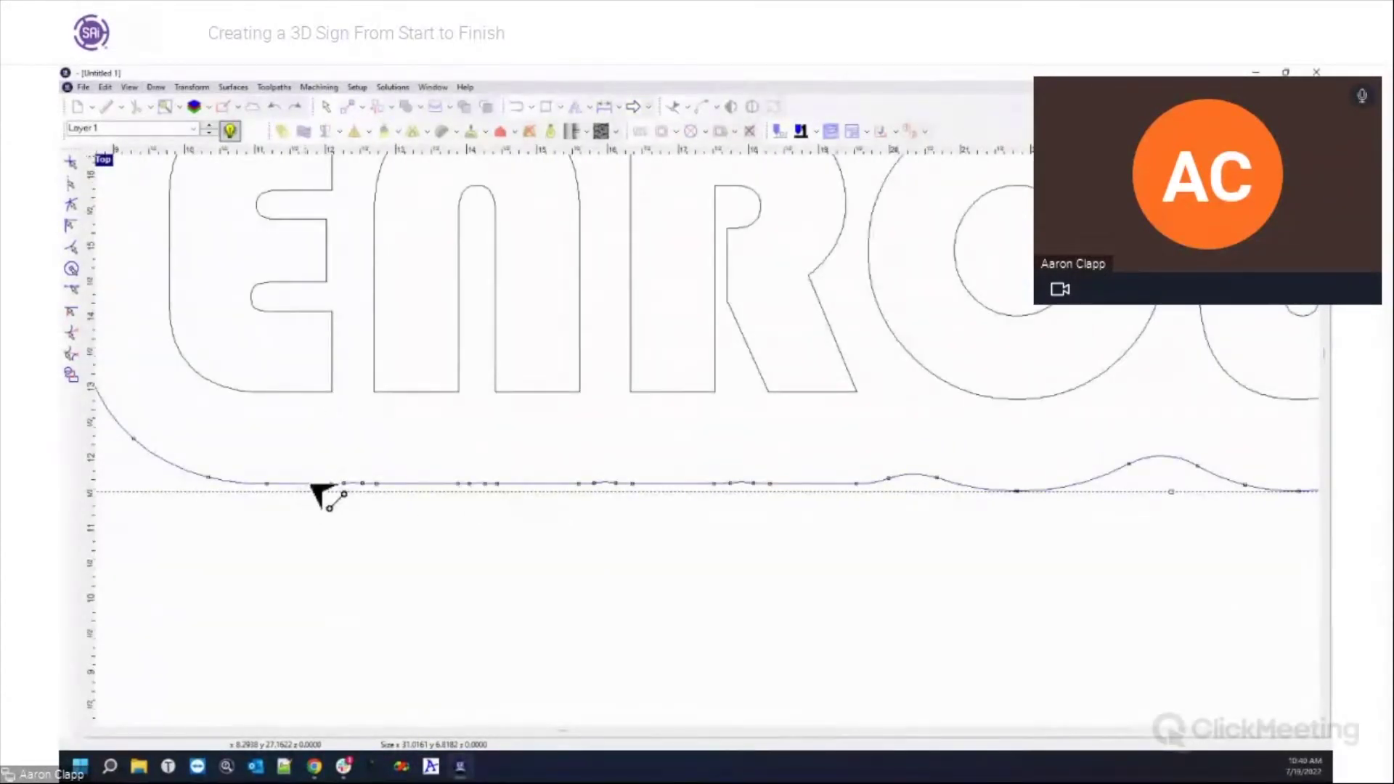
shift+click(808, 483)
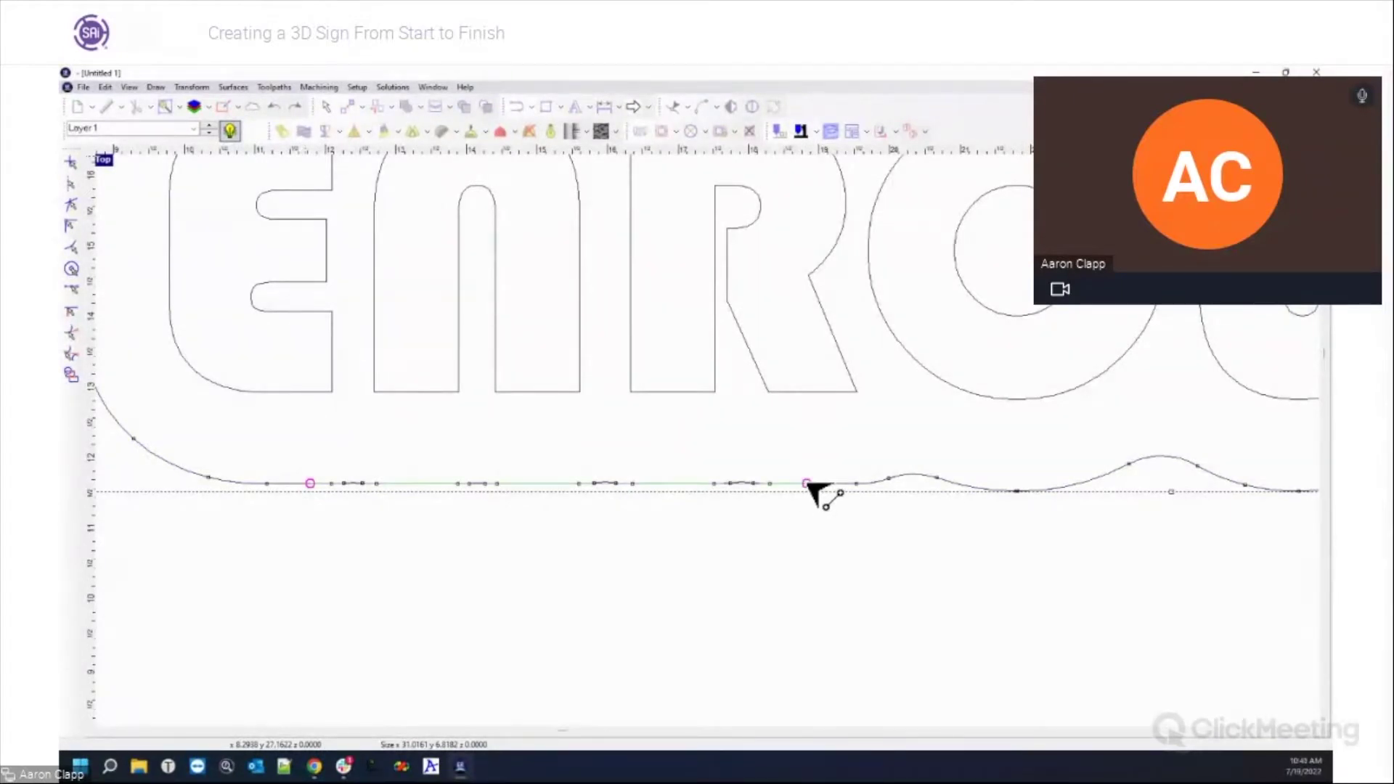
key(Delete)
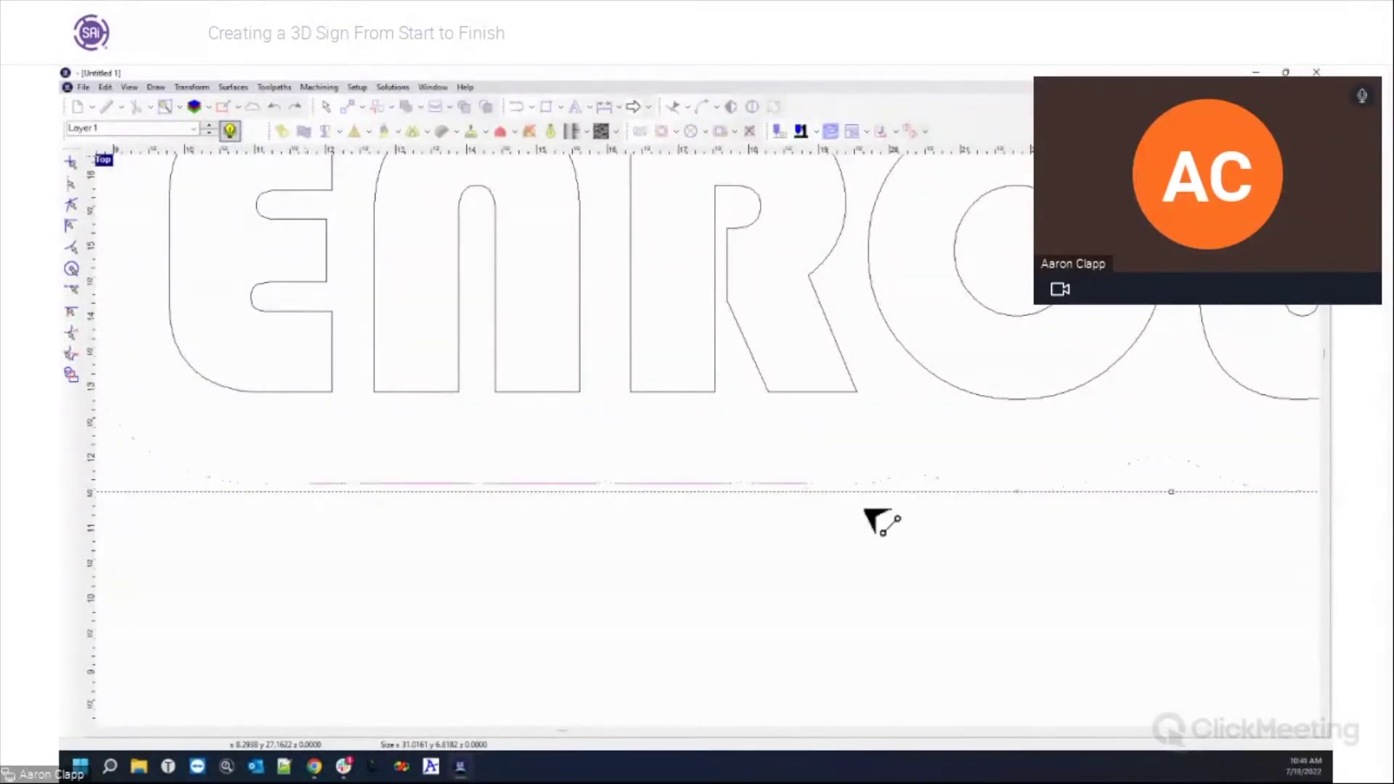
Linearize the upper edge of the lettering's outline between the U and the T.
scroll(744, 541, down, 1)
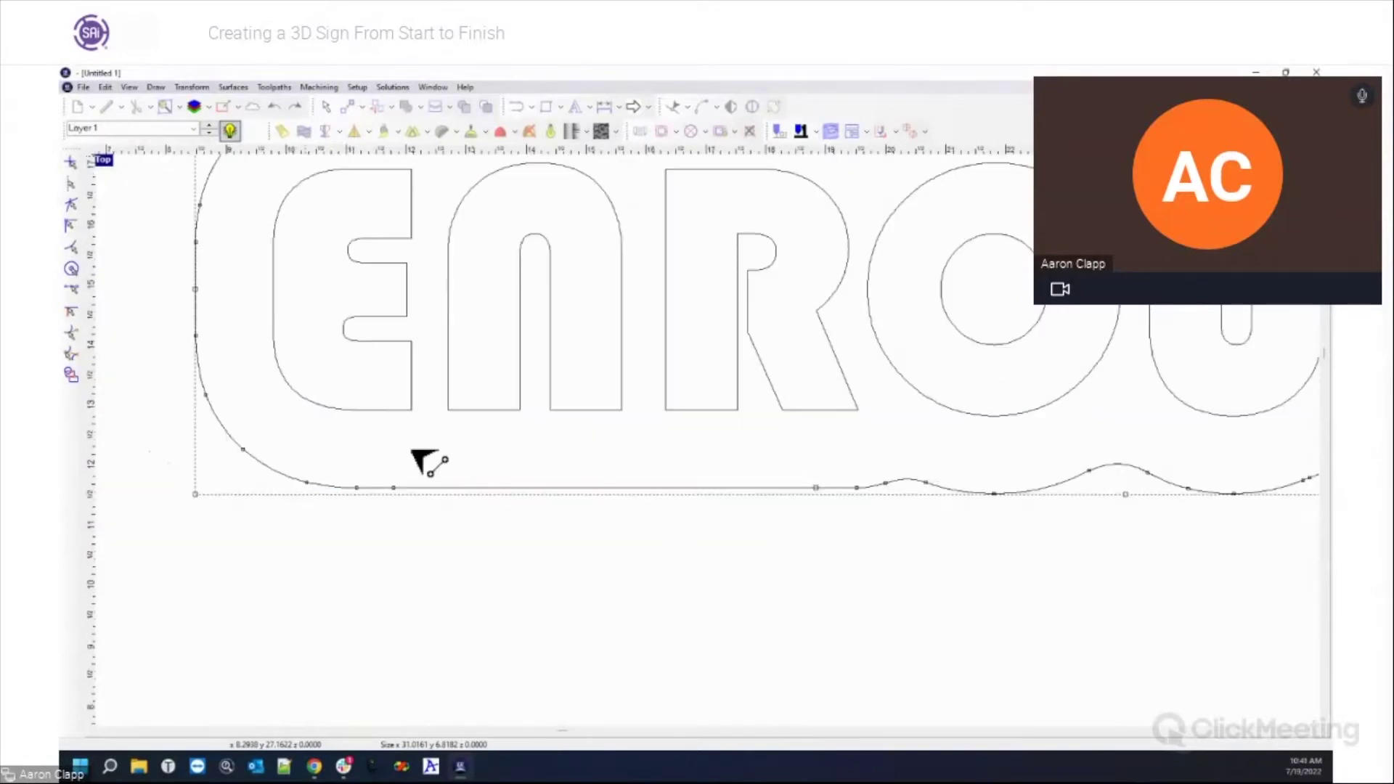
scroll(422, 462, down, 1)
scroll(378, 462, down, 1)
scroll(1011, 280, up, 1)
scroll(952, 287, up, 1)
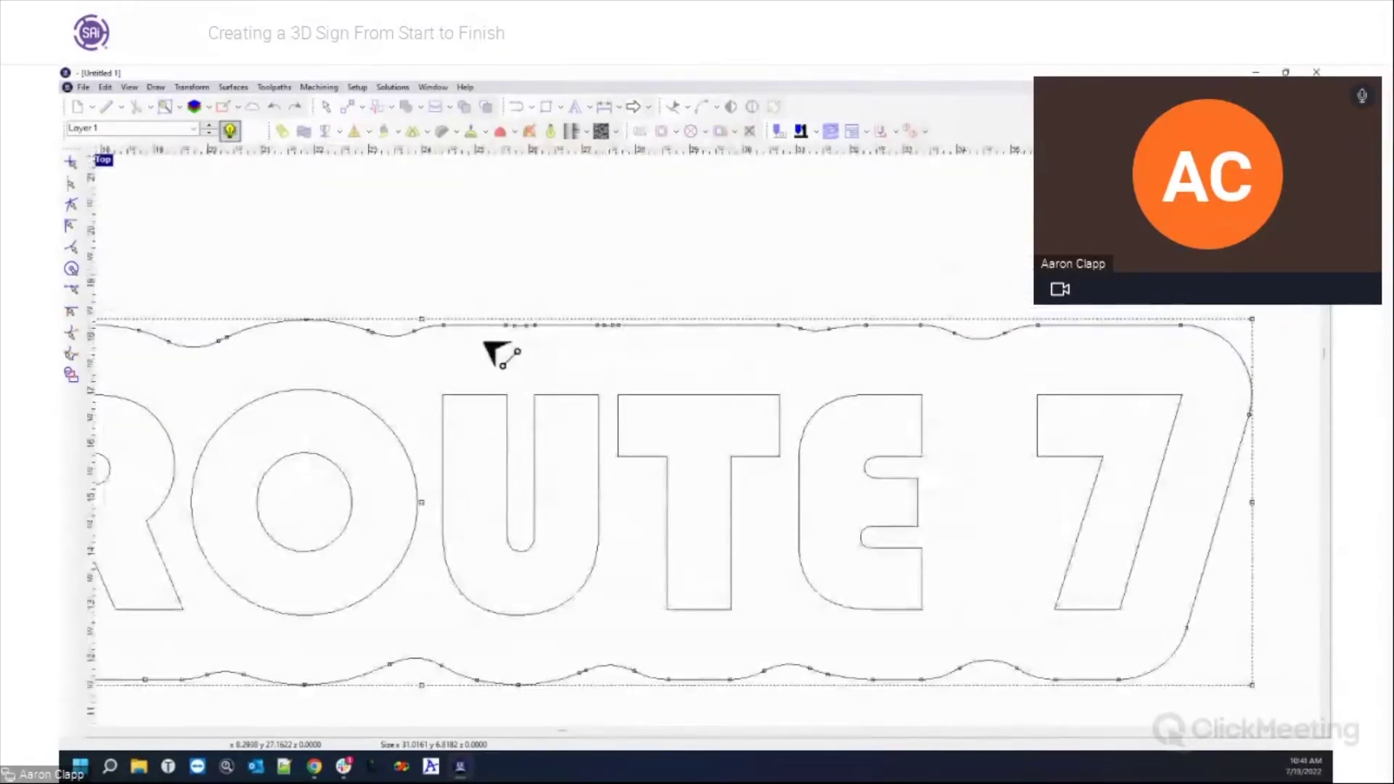
drag(477, 327, 703, 338)
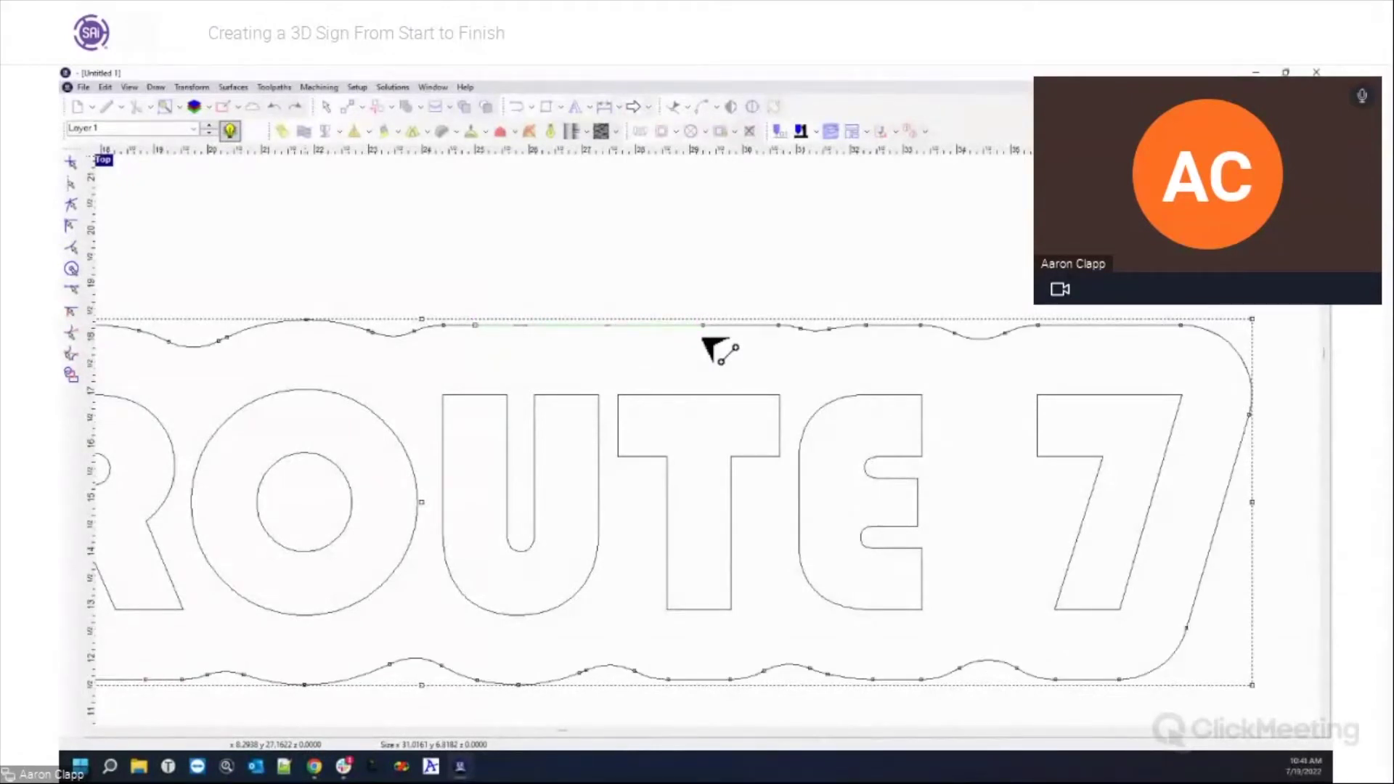
Linearize the rest of the outline's upper edge from above the T to above the 7.
scroll(697, 370, down, 1)
scroll(688, 367, up, 2)
click(689, 321)
click(1196, 321)
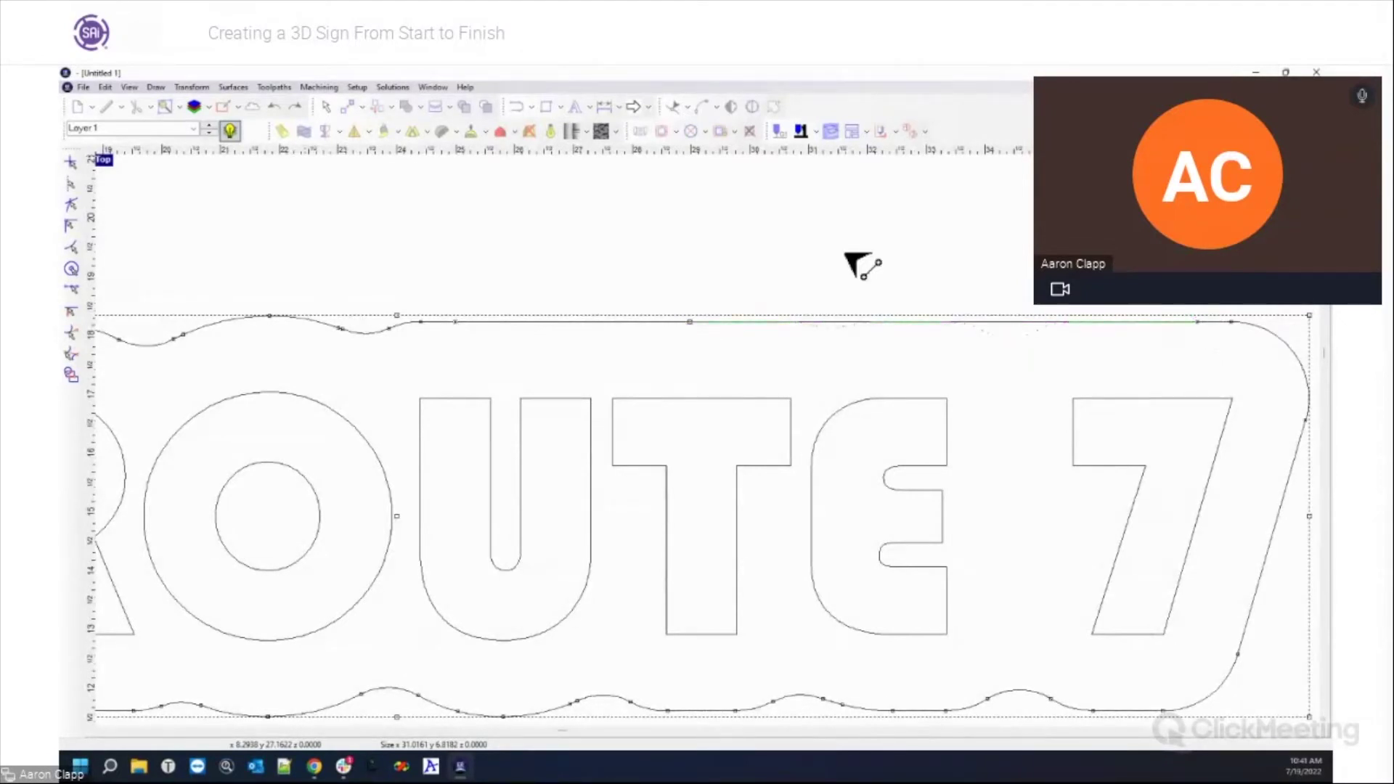
scroll(854, 263, down, 1)
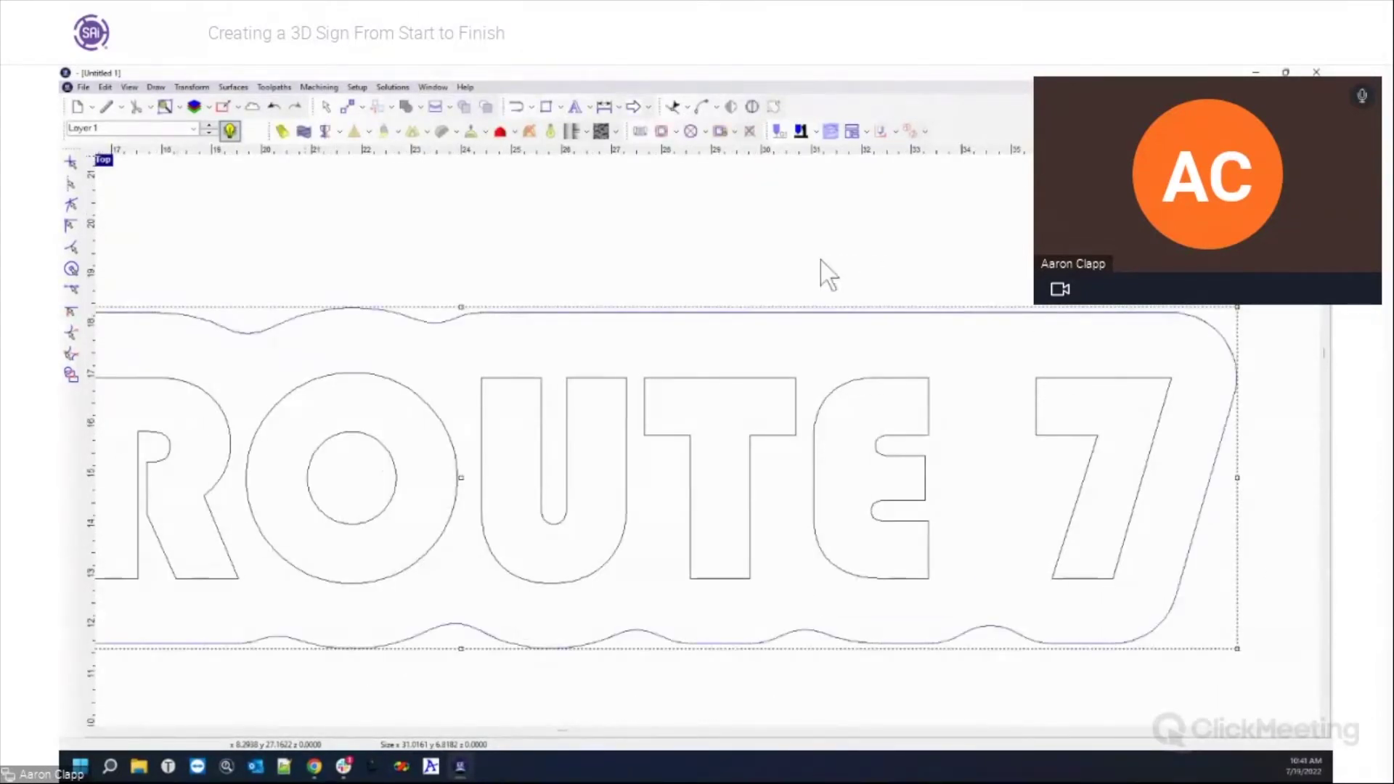
scroll(779, 246, down, 2)
scroll(629, 215, up, 1)
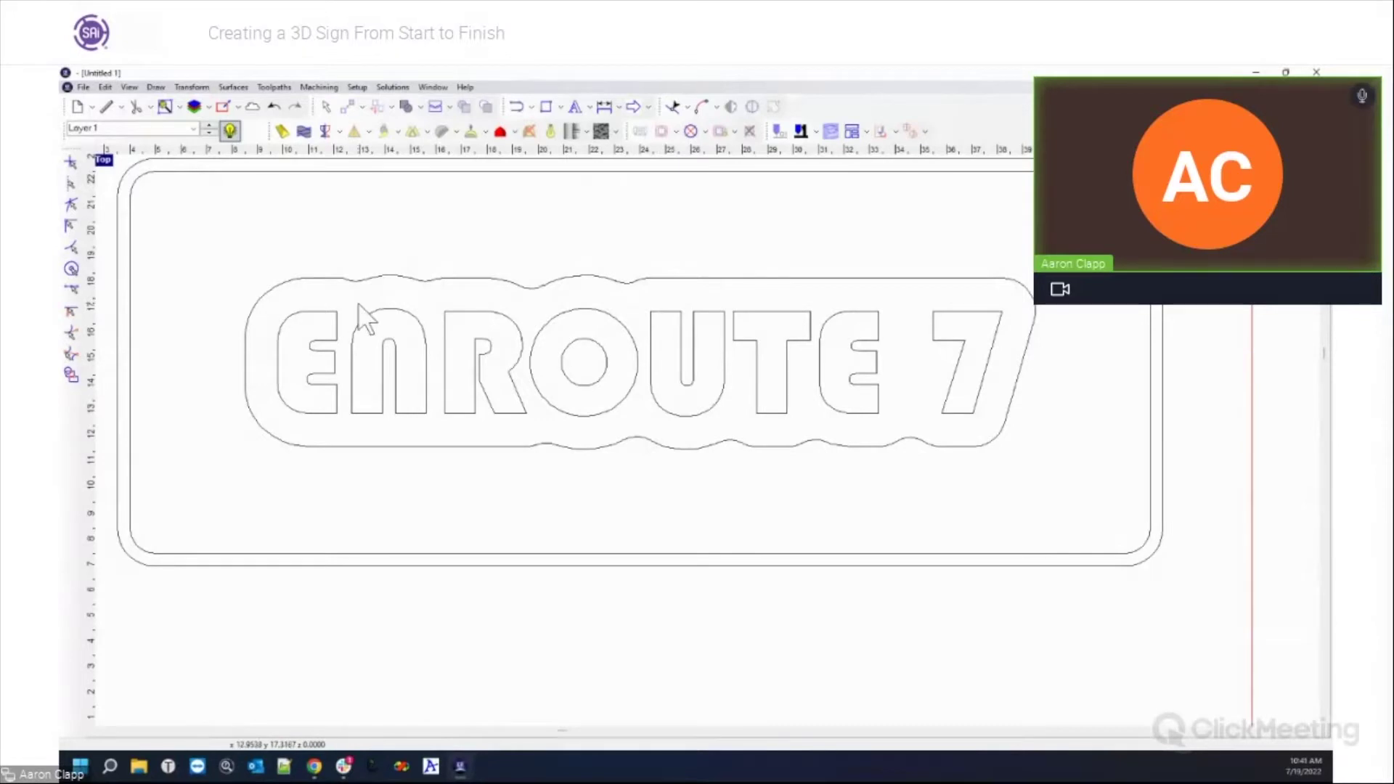
Examine how the inner rounded rectangle, the lettering's outline and the ENROUTE 7 lettering nest by selecting each in turn.
scroll(778, 493, down, 3)
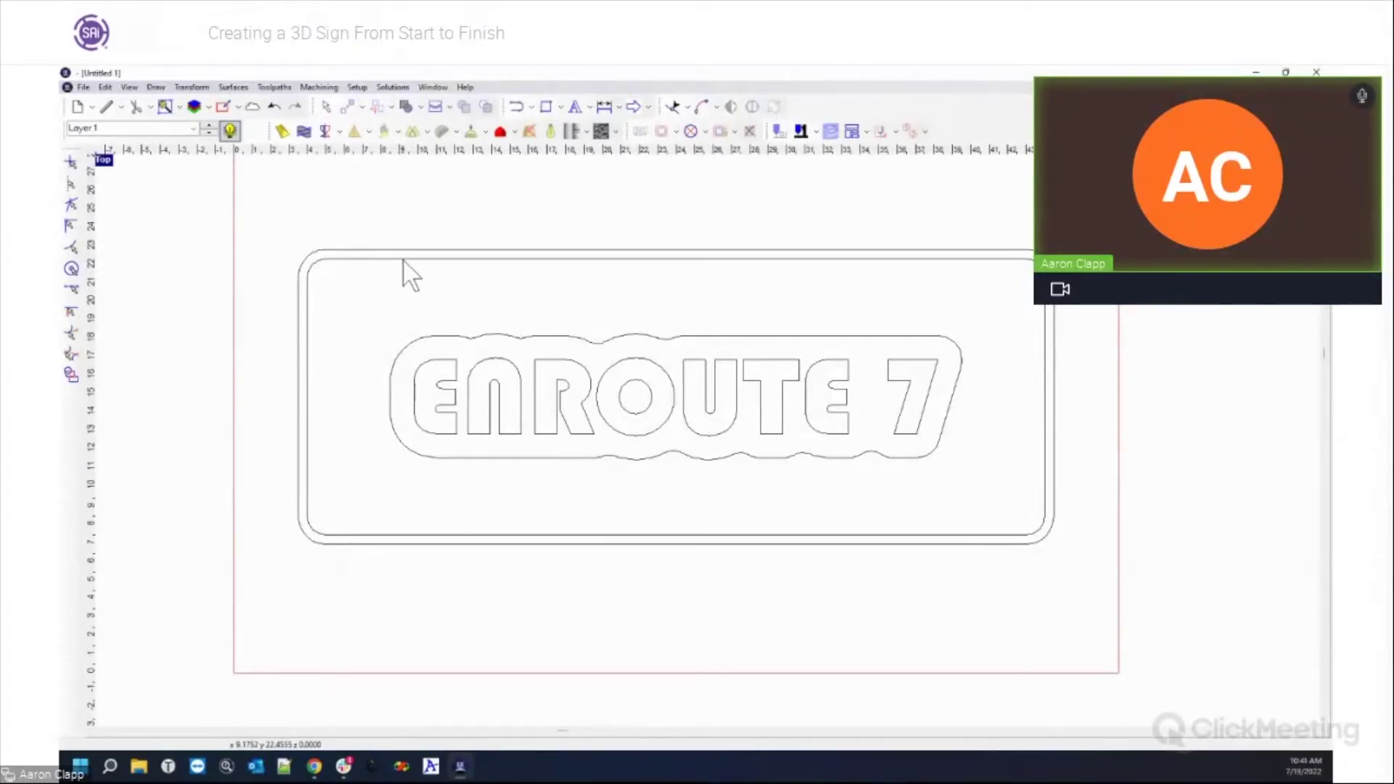
click(960, 347)
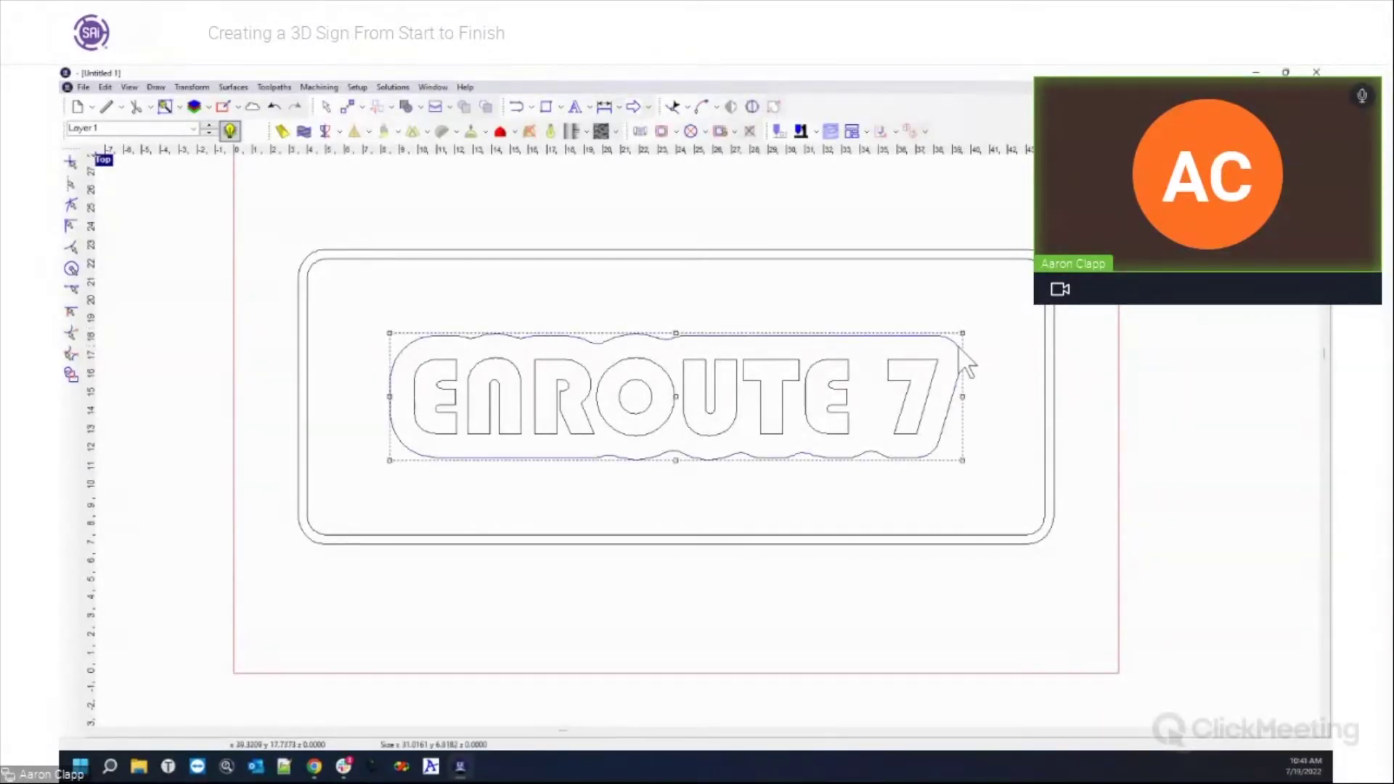
click(1016, 261)
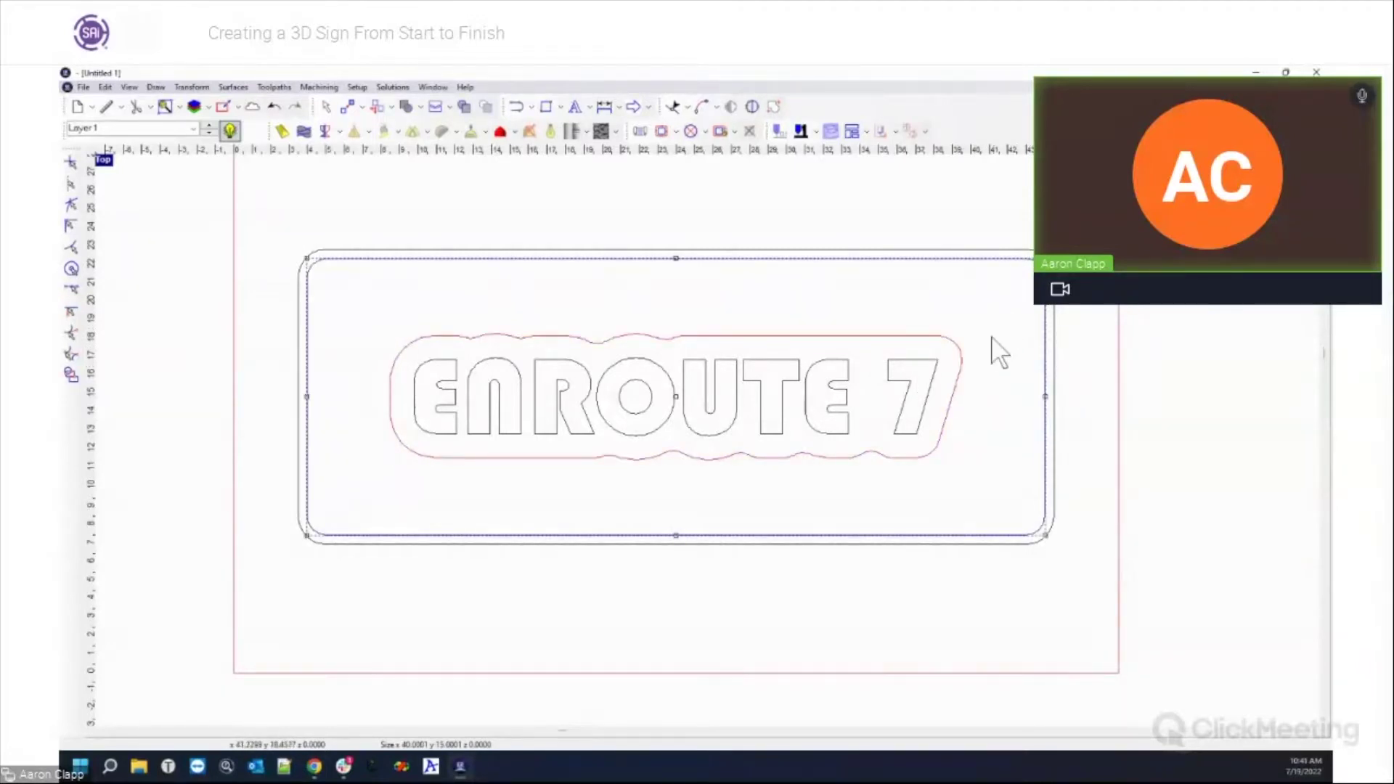
click(1015, 302)
click(962, 365)
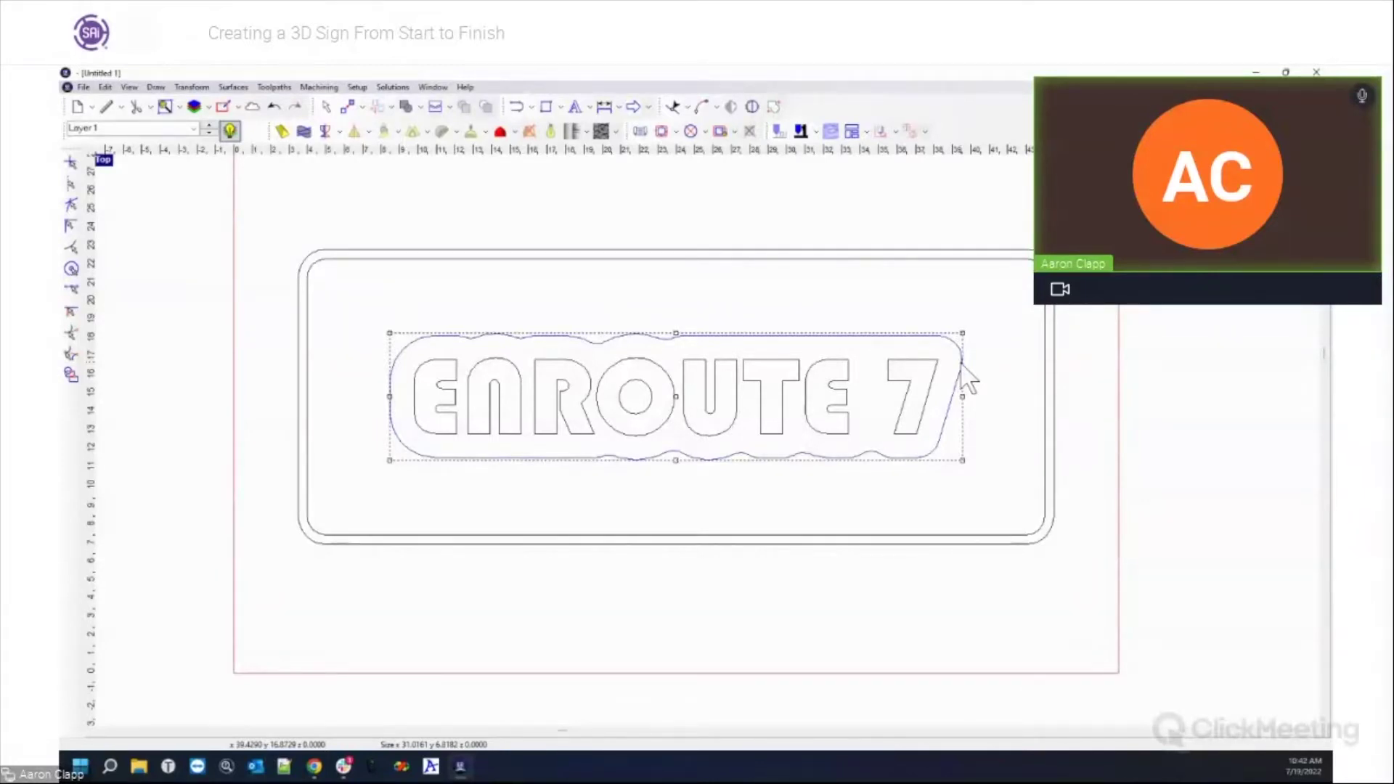
drag(398, 327, 945, 450)
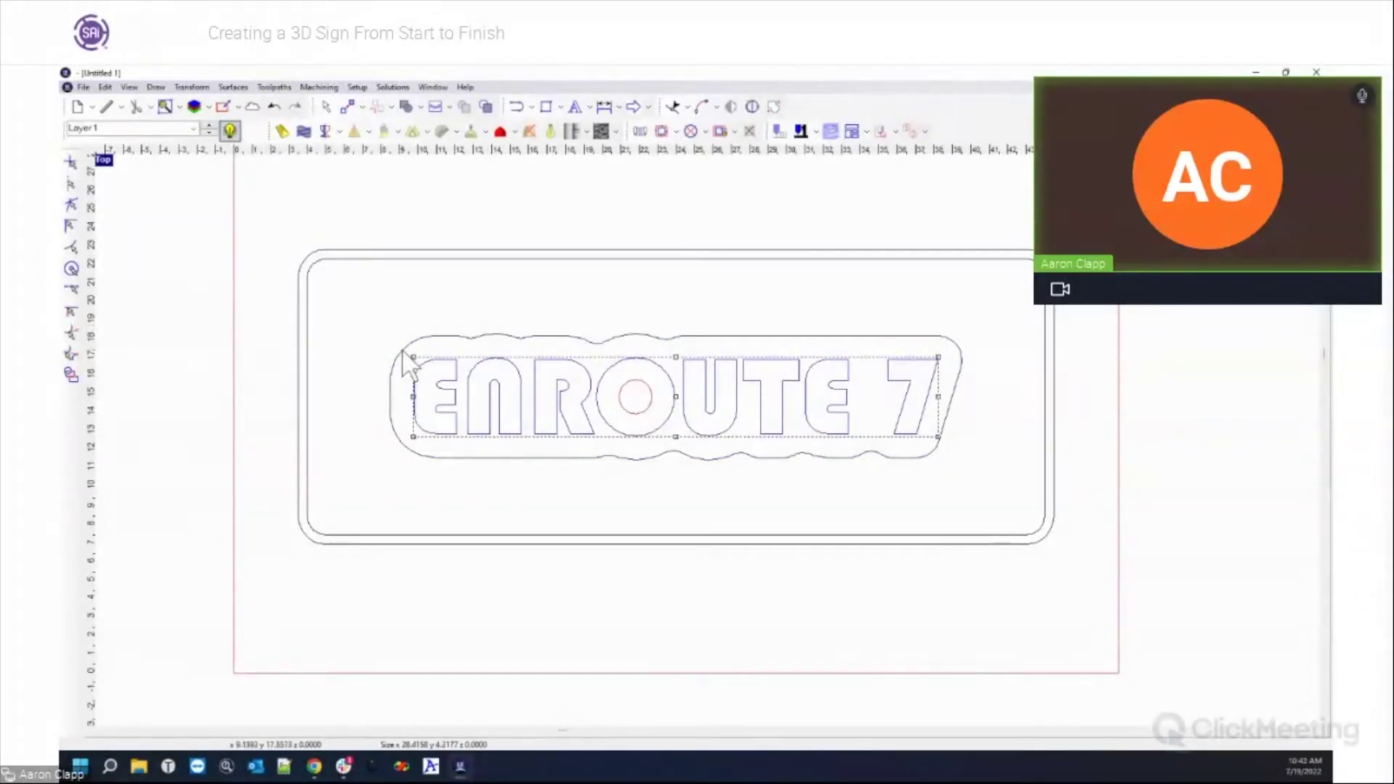
click(423, 340)
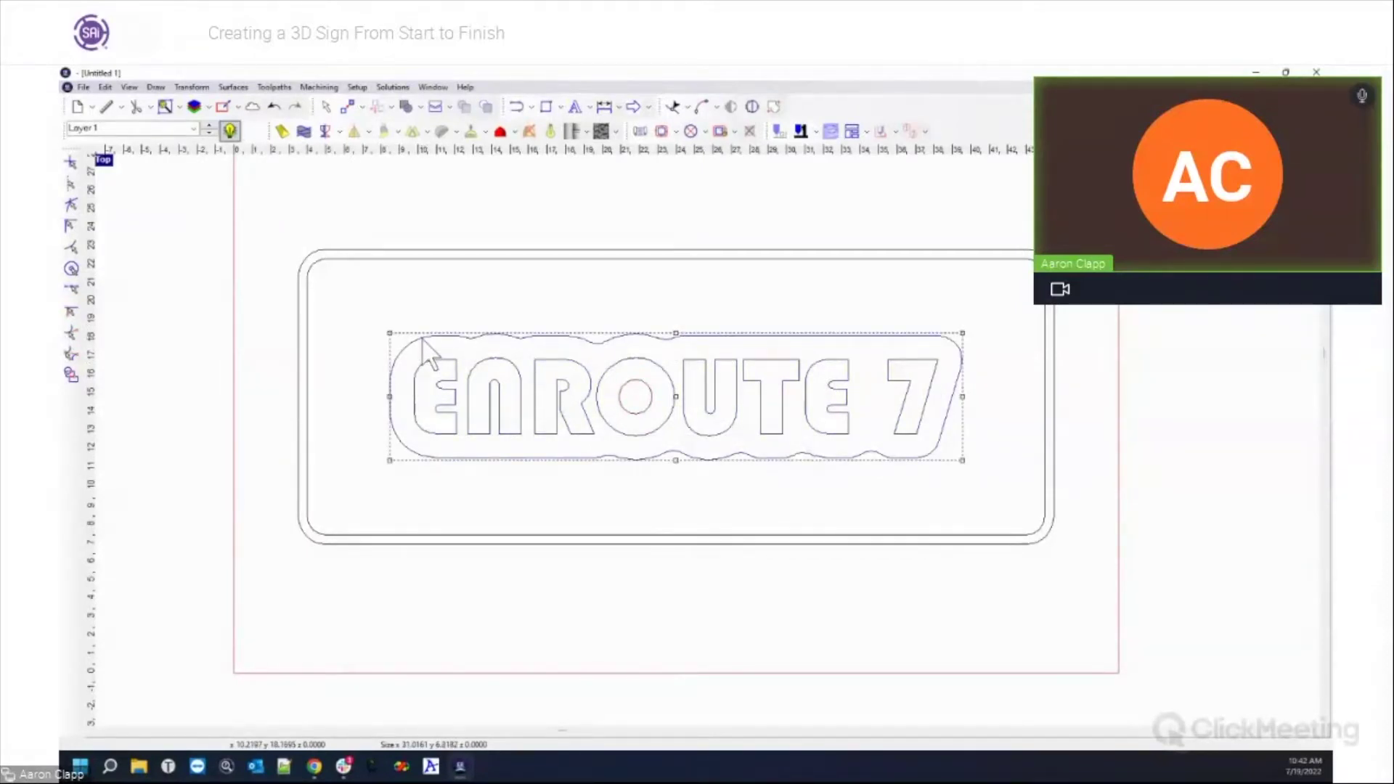
click(423, 363)
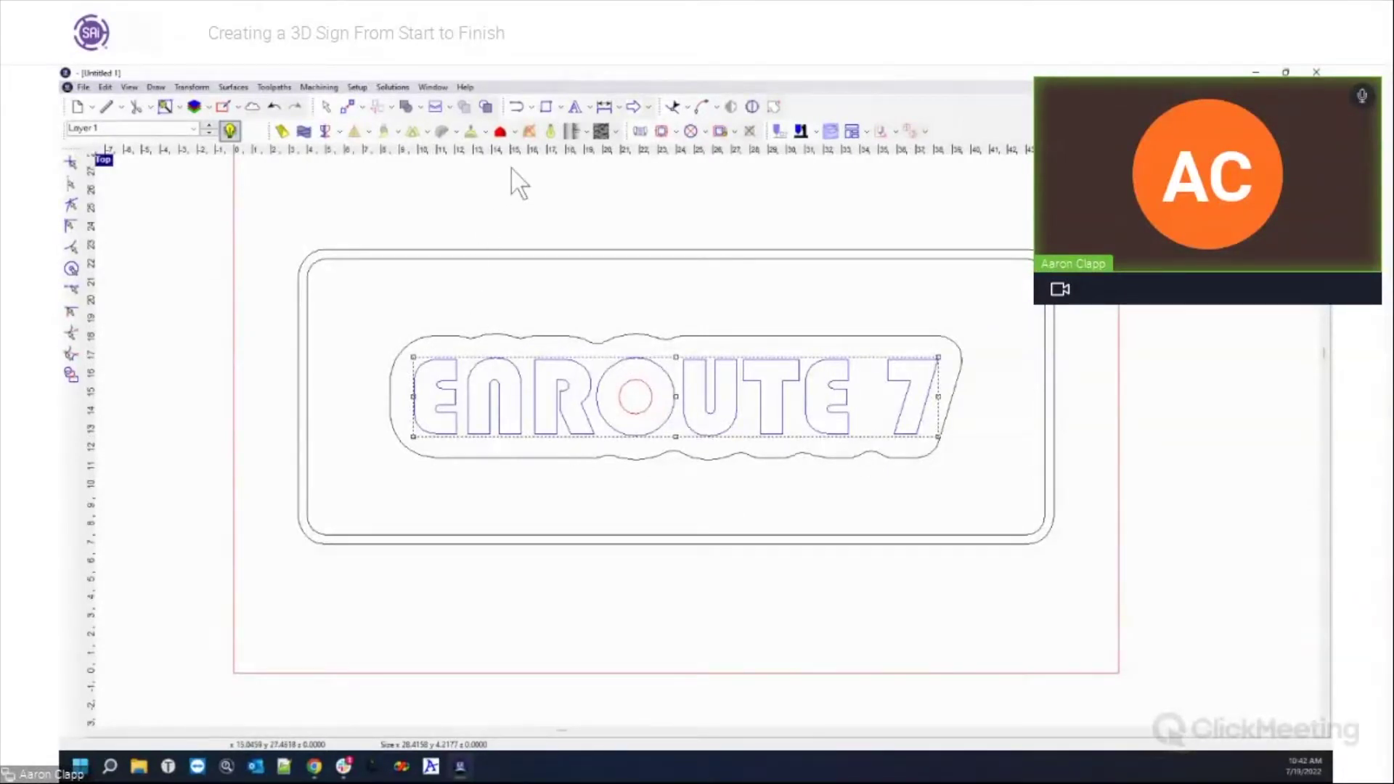
Review the plate definition, including its size, thickness and surface position, and accept it as it is.
click(217, 107)
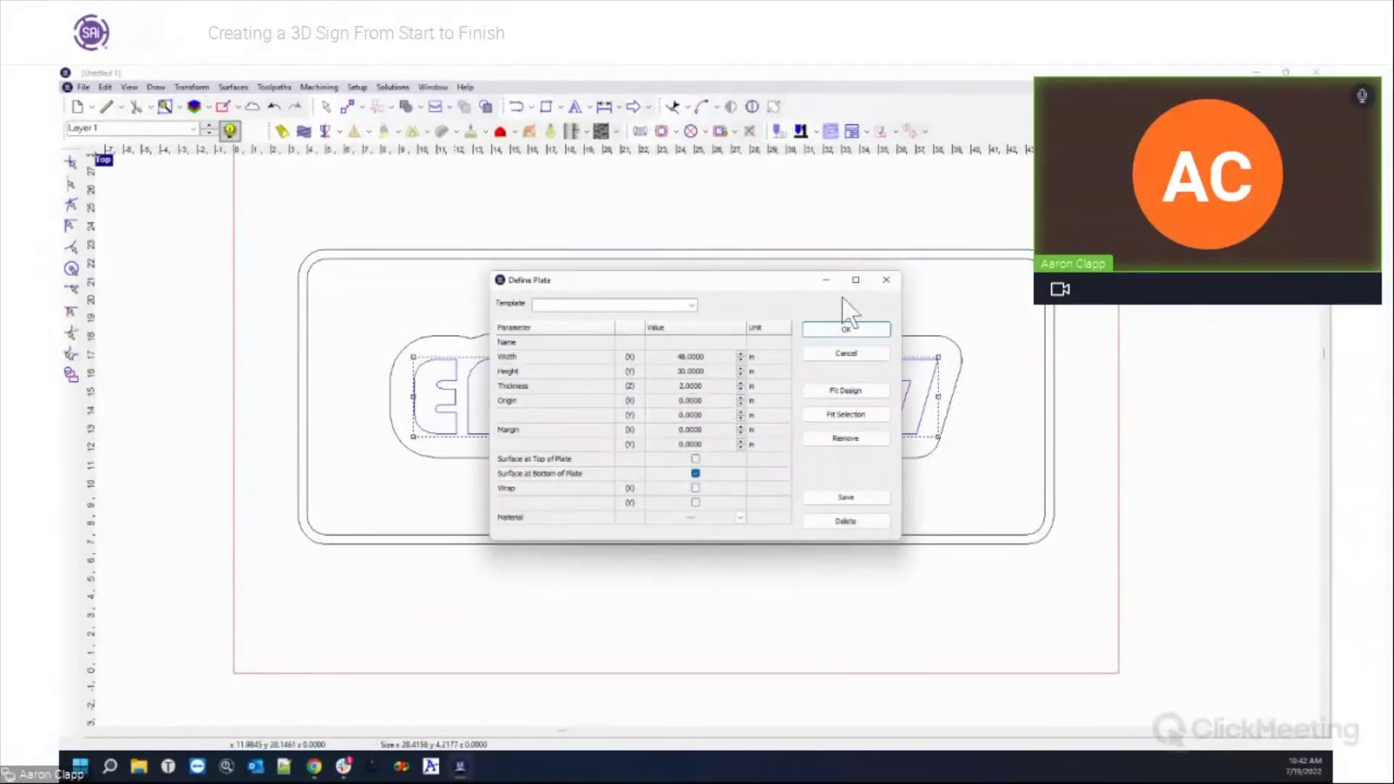
click(846, 329)
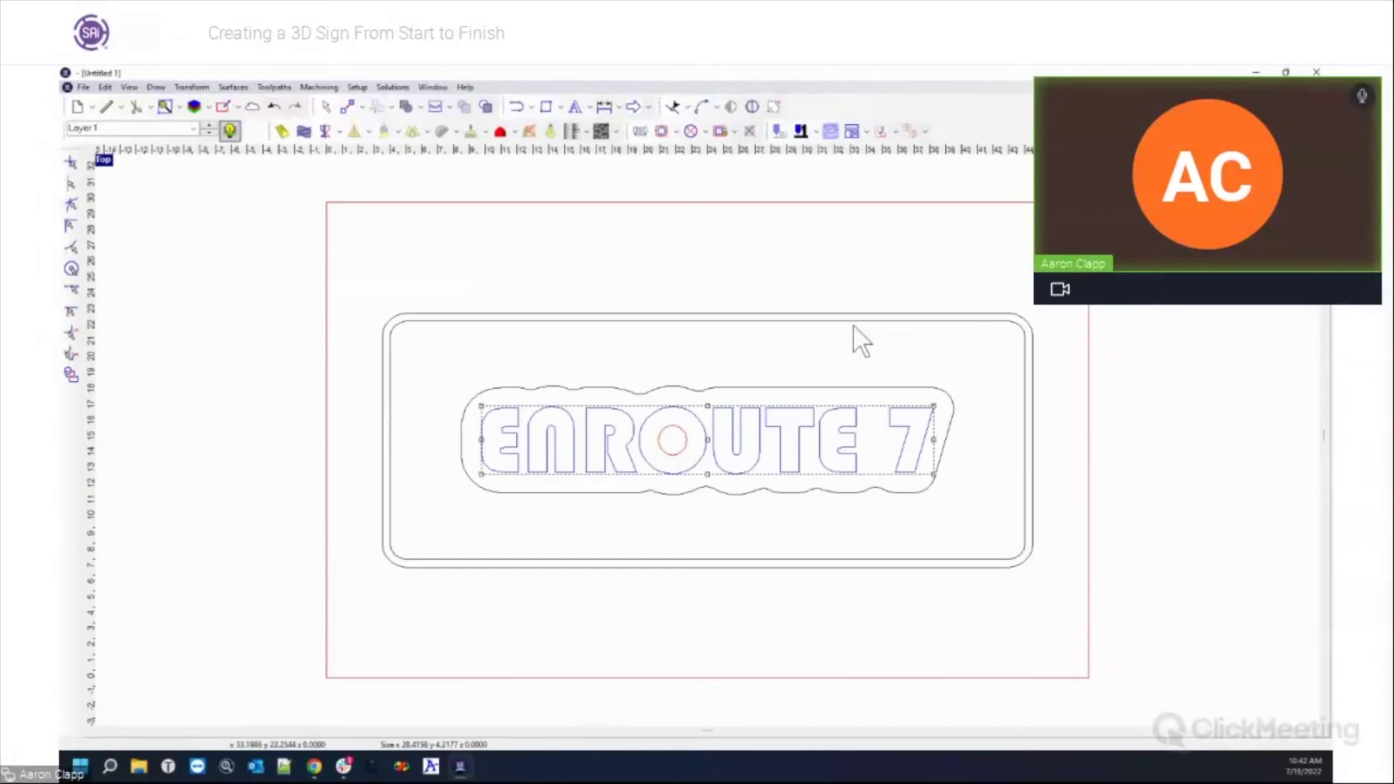
click(560, 248)
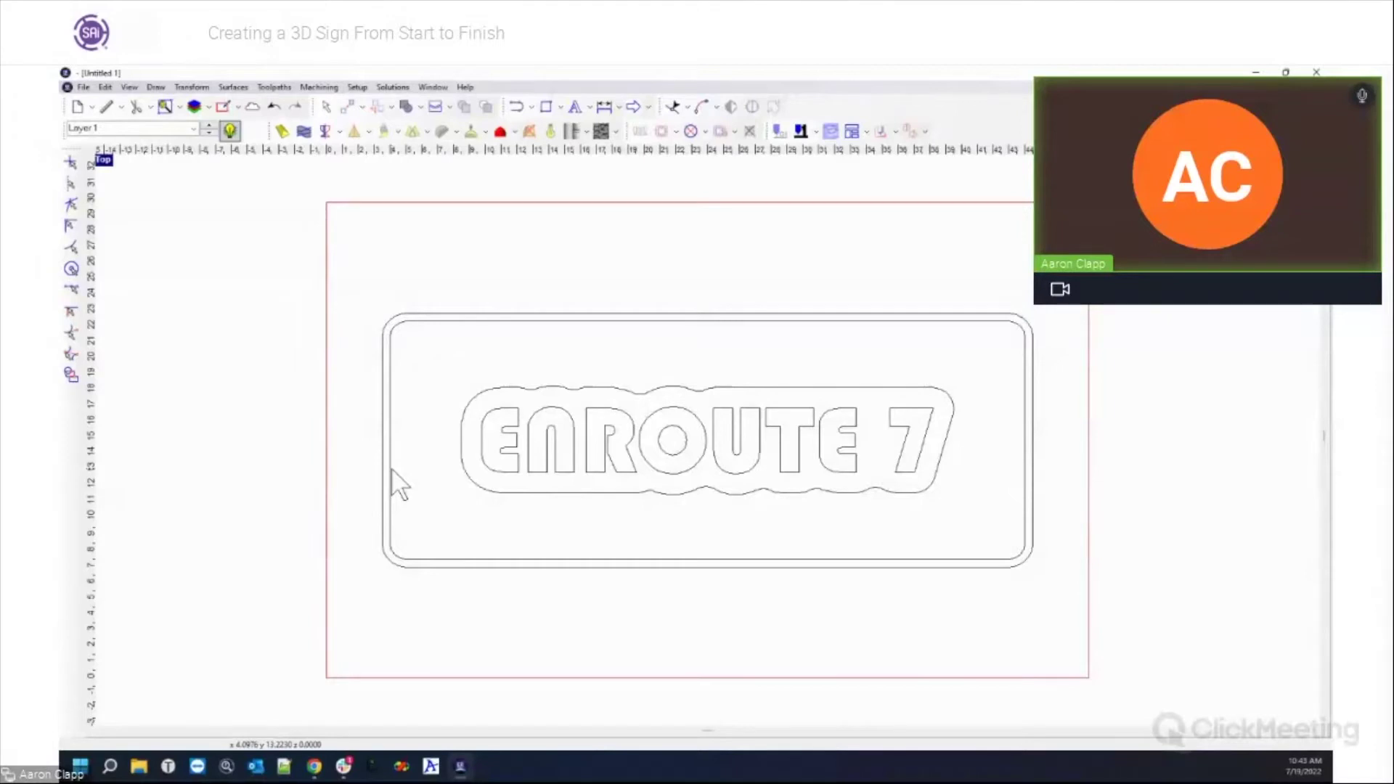
Check the lettering's outline, the outer border and the lettering as separate selections.
click(546, 389)
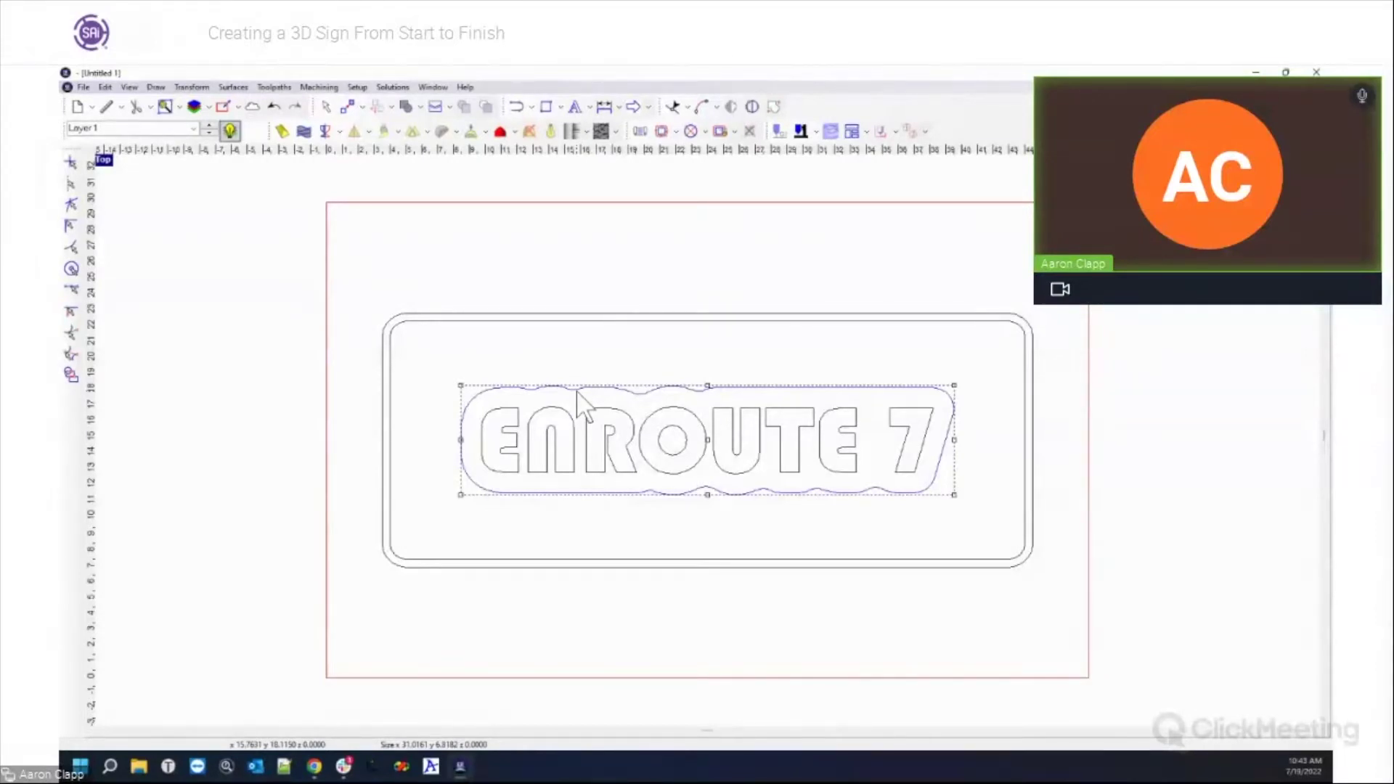
click(646, 319)
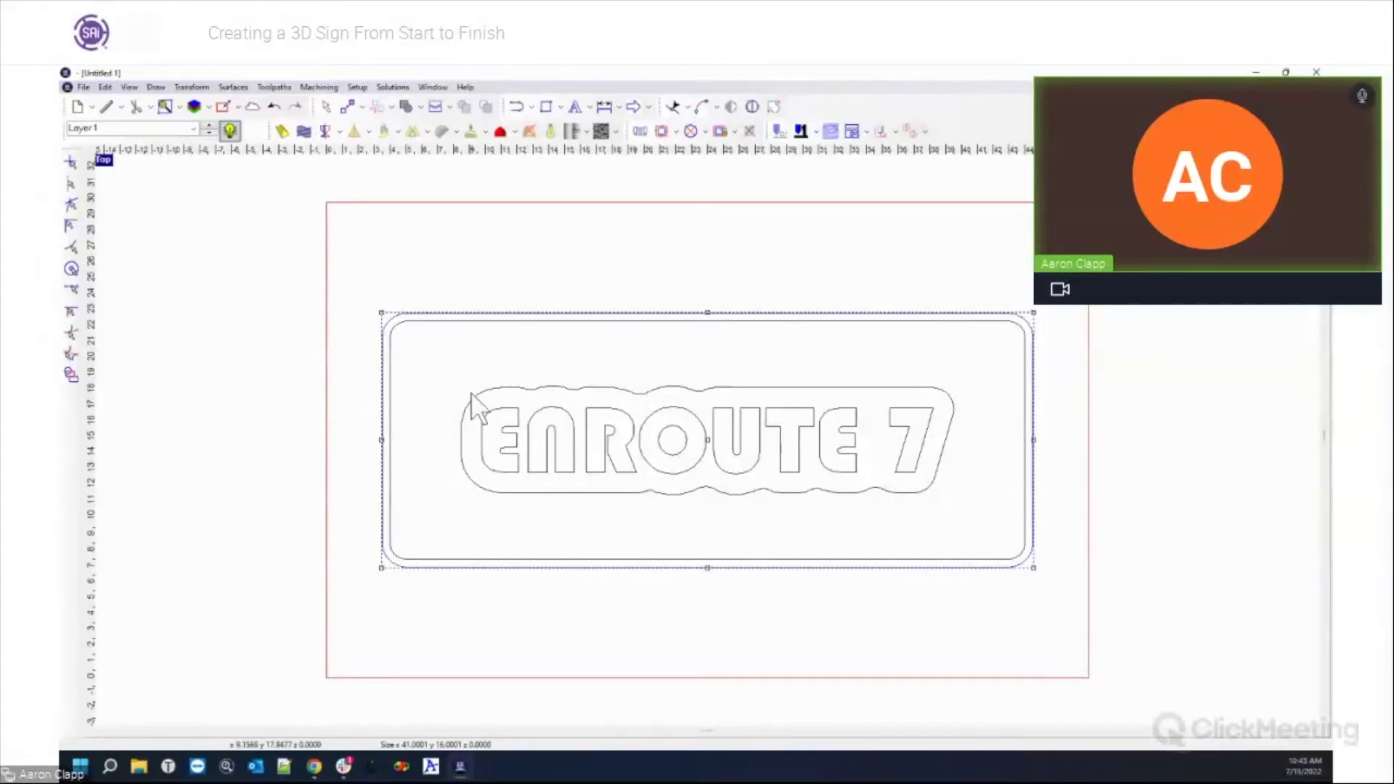
drag(467, 397, 948, 490)
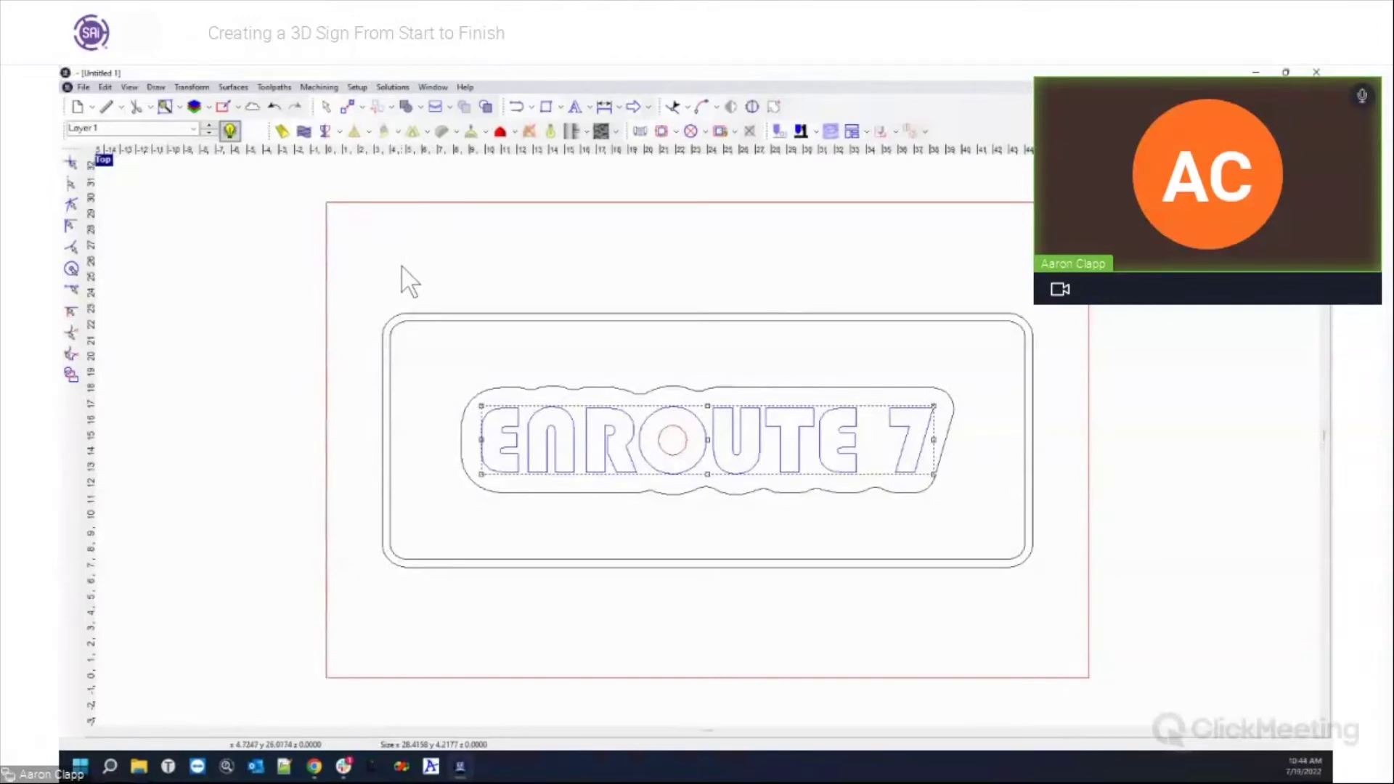
Add three new layers to the drawing in the layer settings.
click(192, 107)
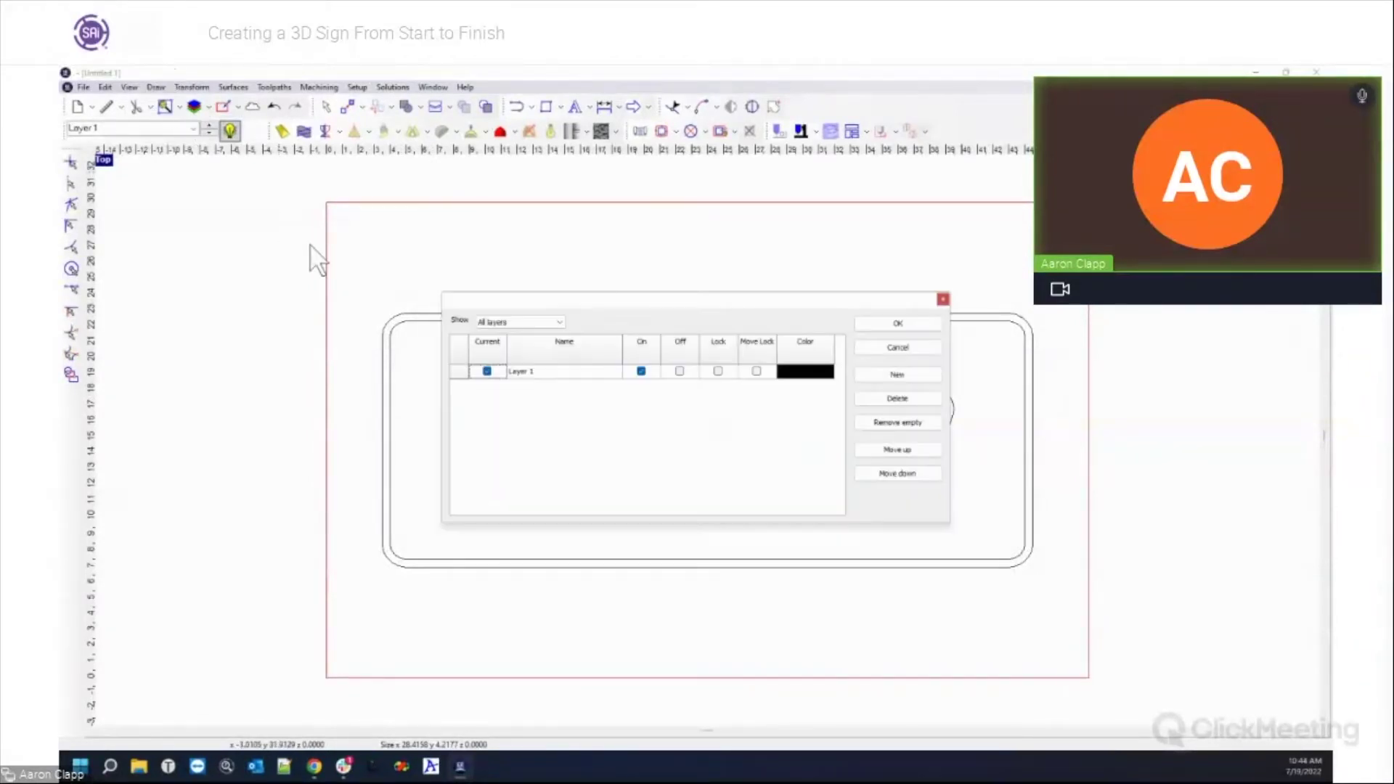
click(892, 375)
click(891, 374)
click(891, 373)
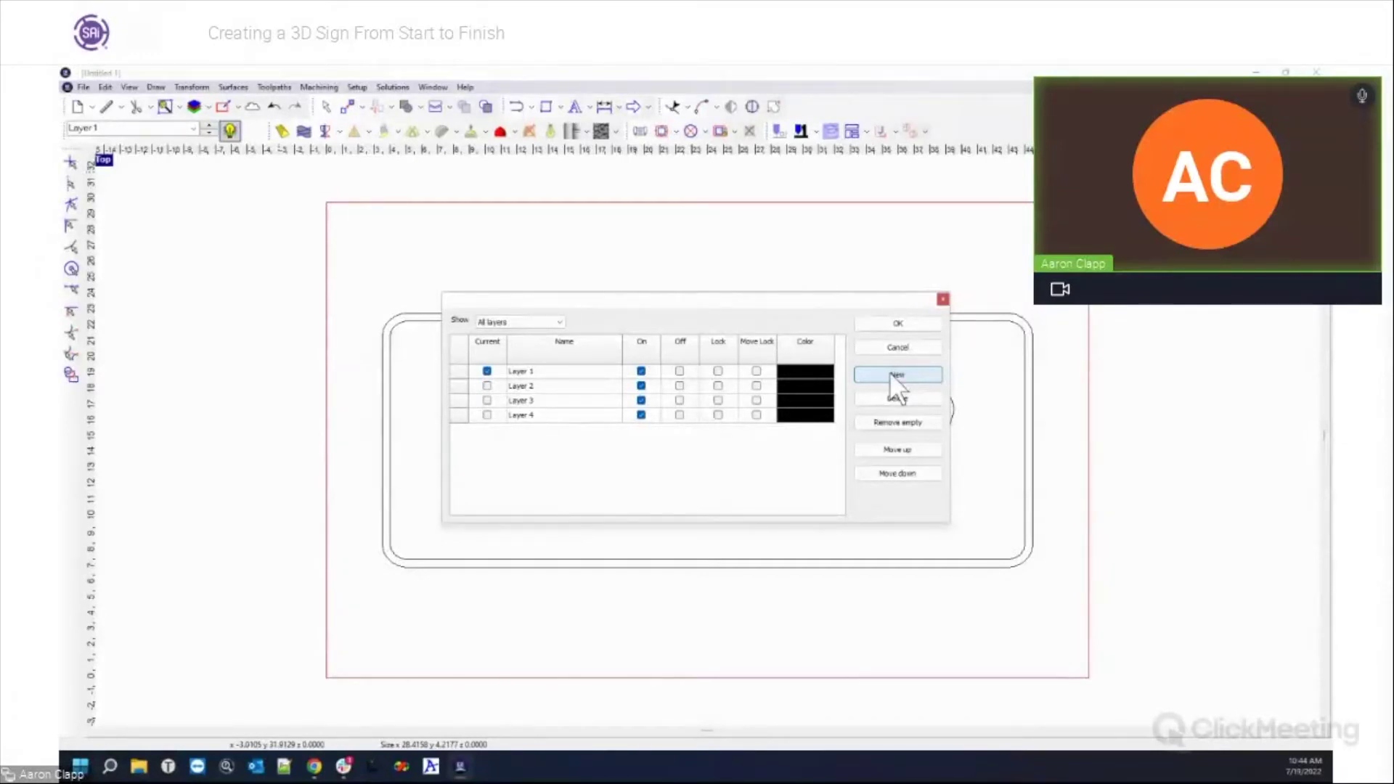
Rename the first layer to Outside cut and the second layer to 3D Texture.
double_click(536, 372)
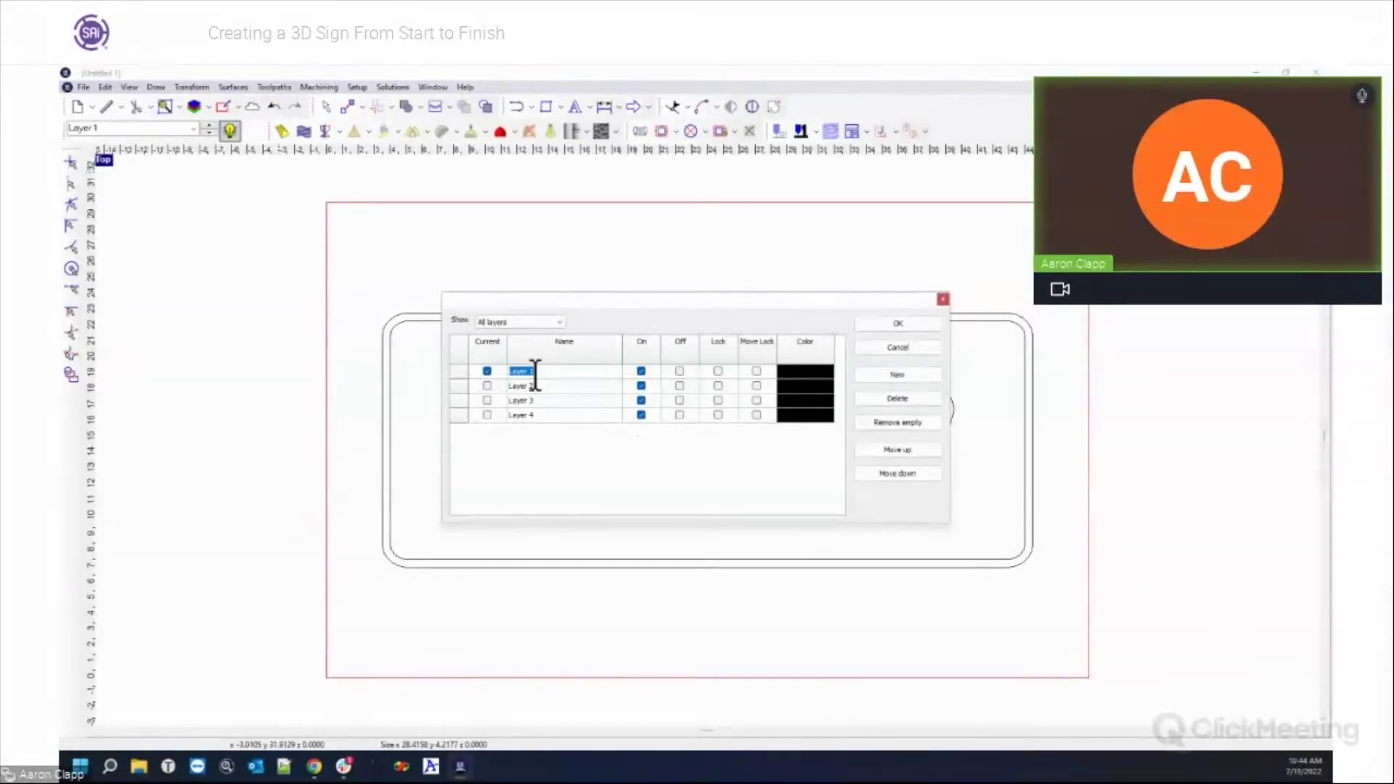
text(Outside cut)
double_click(531, 385)
text(3D Texture)
key(Return)
Rename the third layer to Raised Platform and the fourth to Text, and apply the layer settings.
double_click(537, 401)
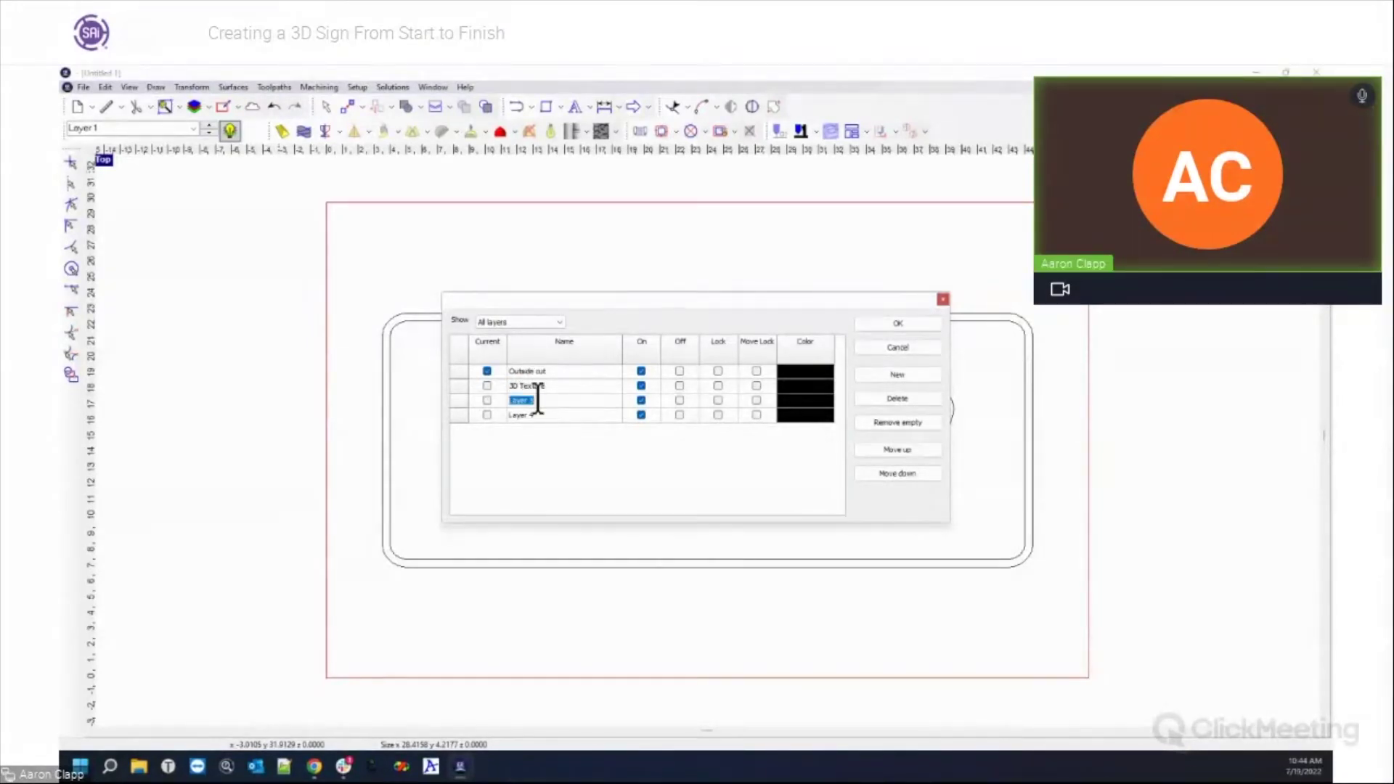
text(Raised Platform)
key(Return)
double_click(557, 414)
text(Text)
key(Return)
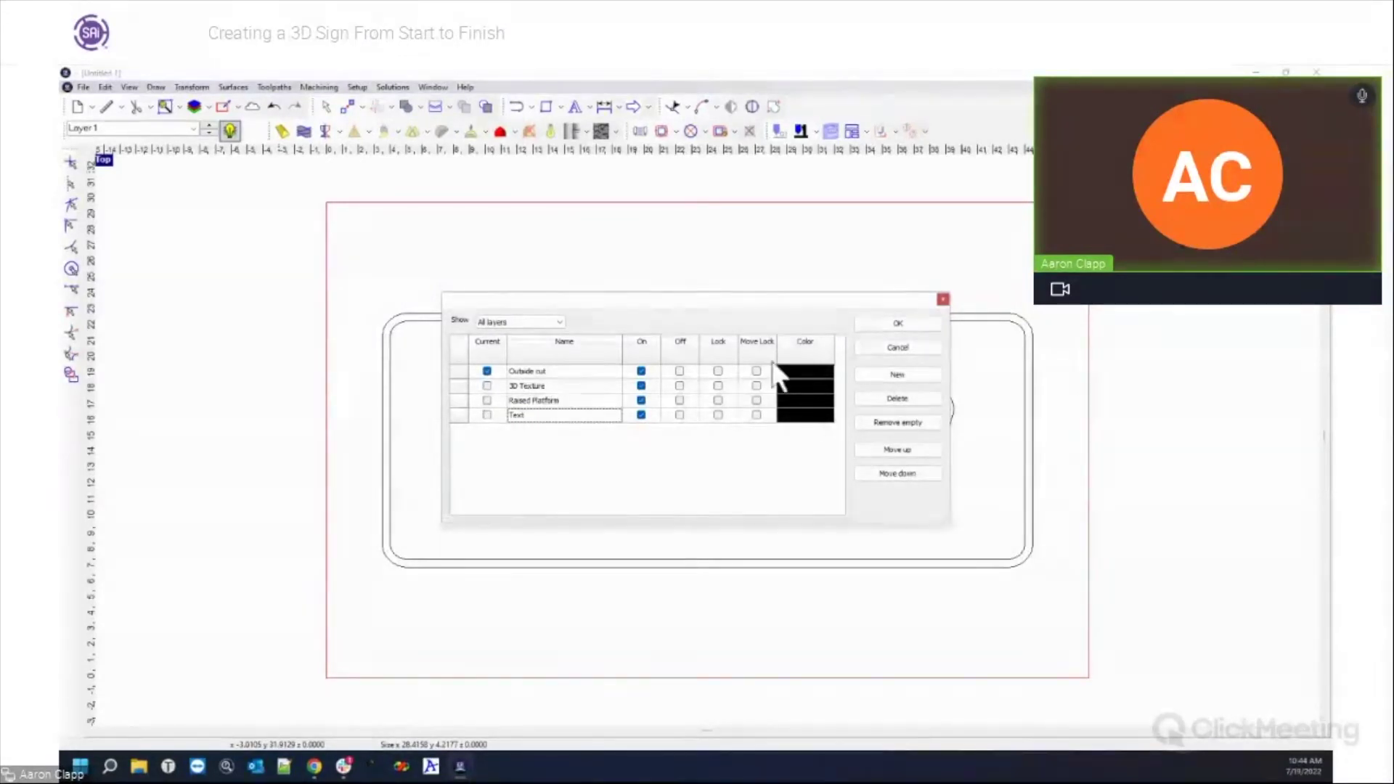
click(903, 323)
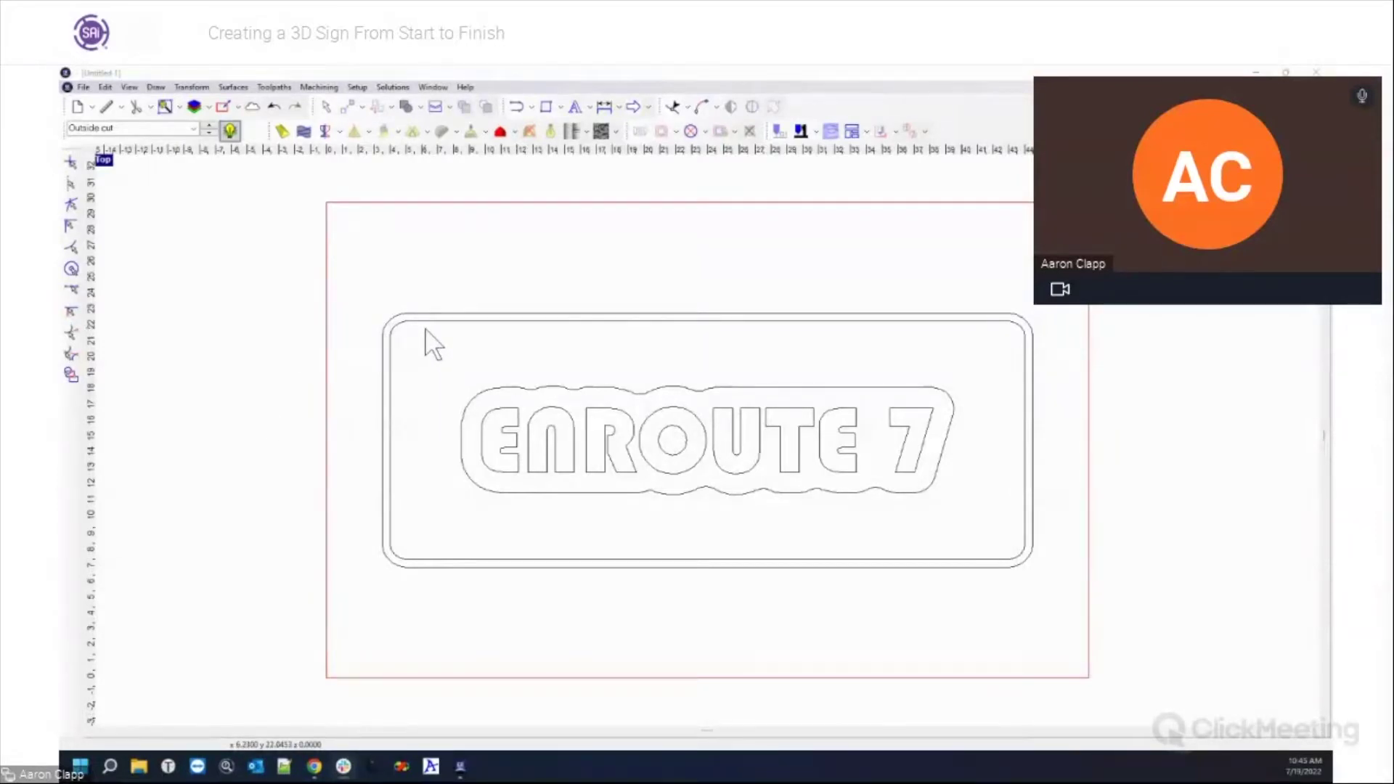
Copy the outer border, inner border and lettering's outline from the Outside cut layer.
click(193, 127)
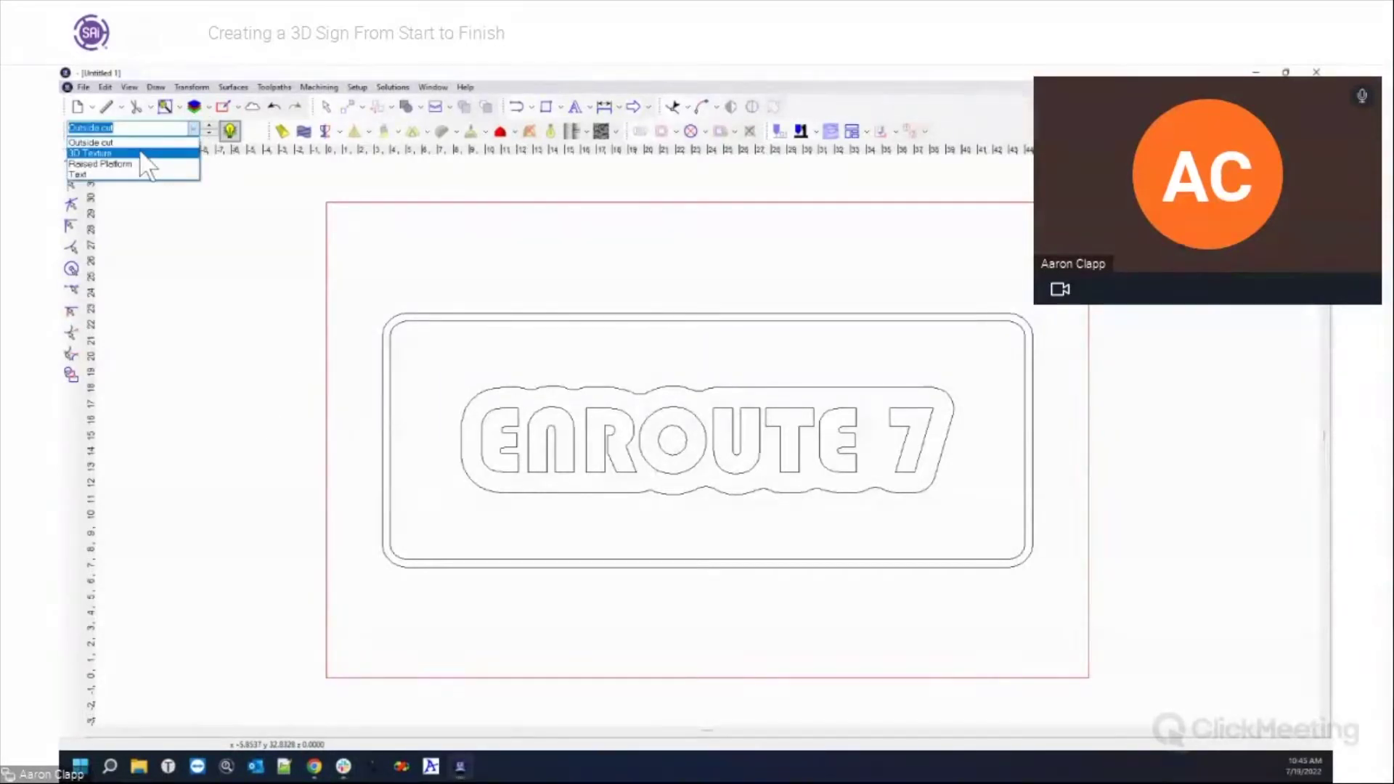
click(251, 180)
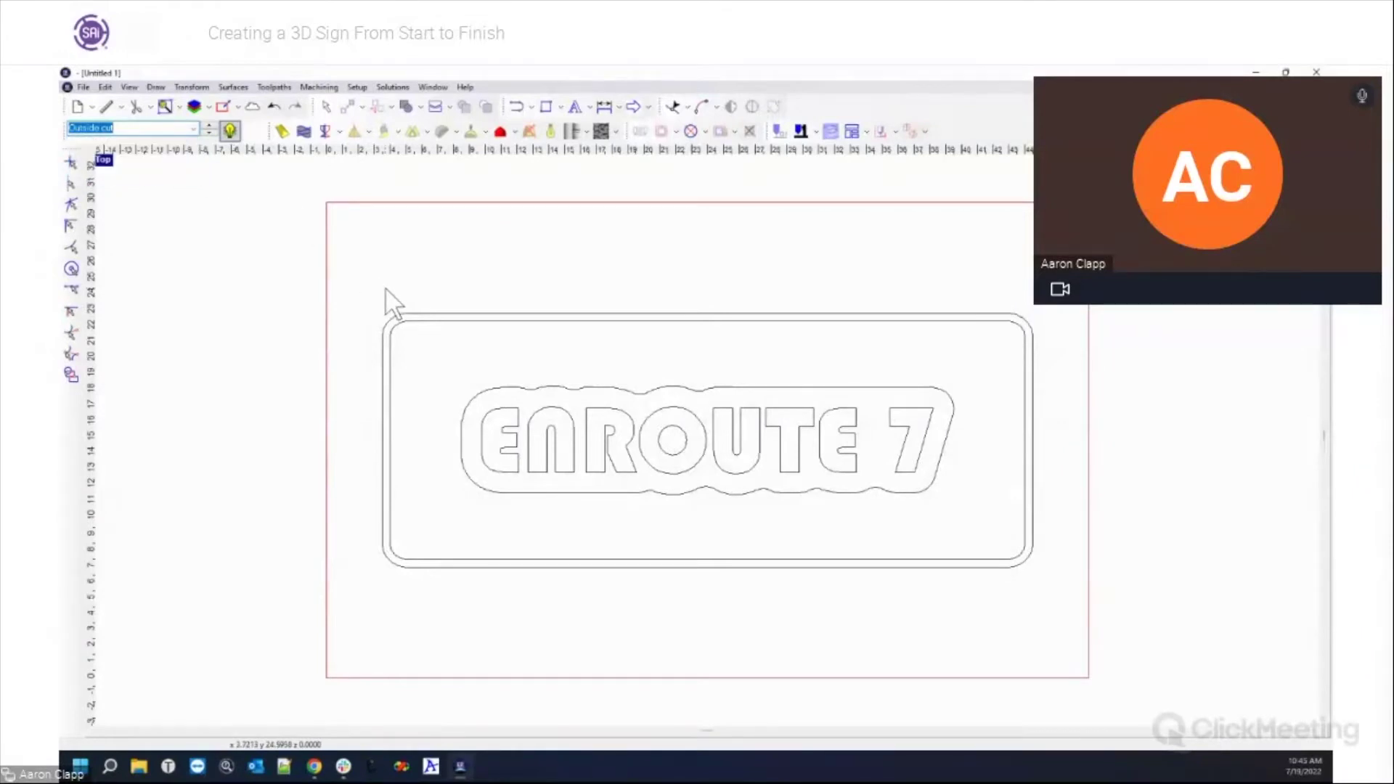
click(463, 315)
shift+click(469, 322)
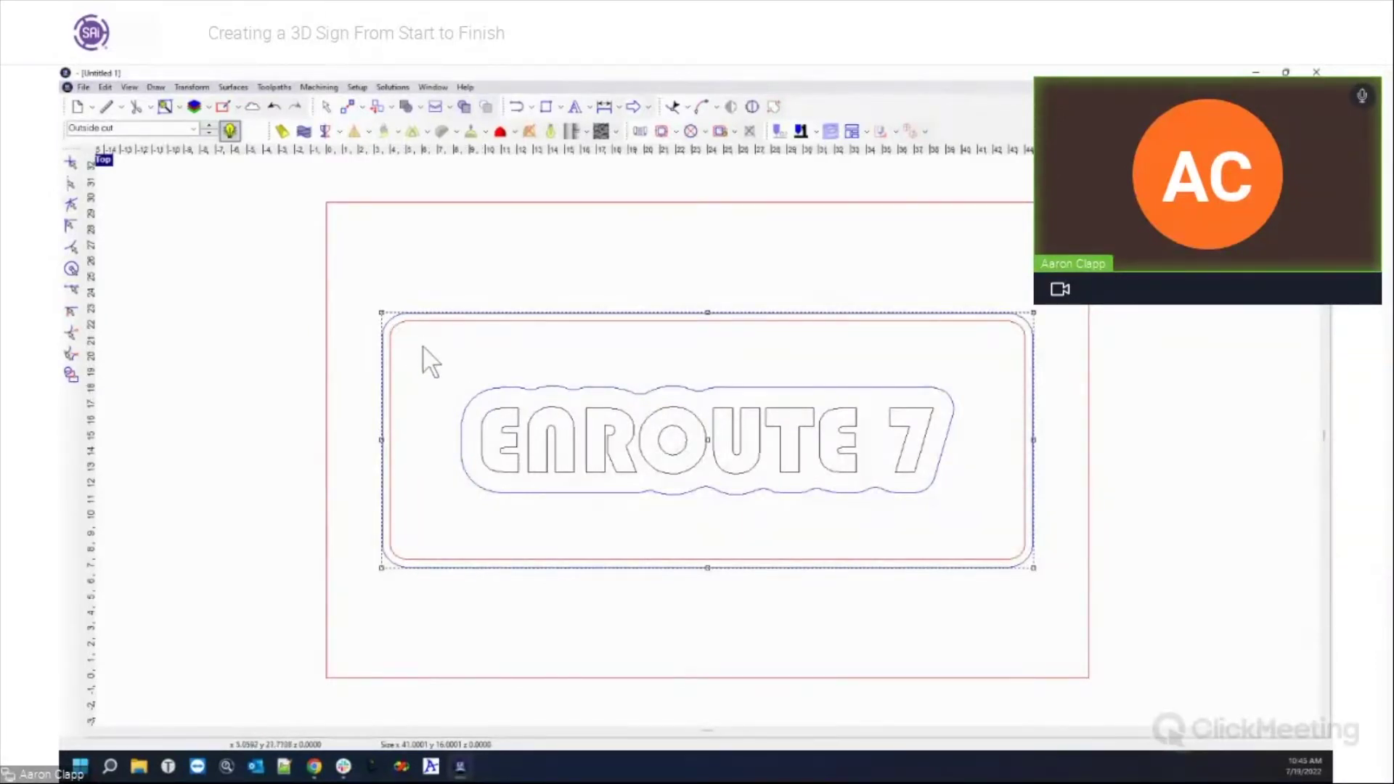
right_click(454, 322)
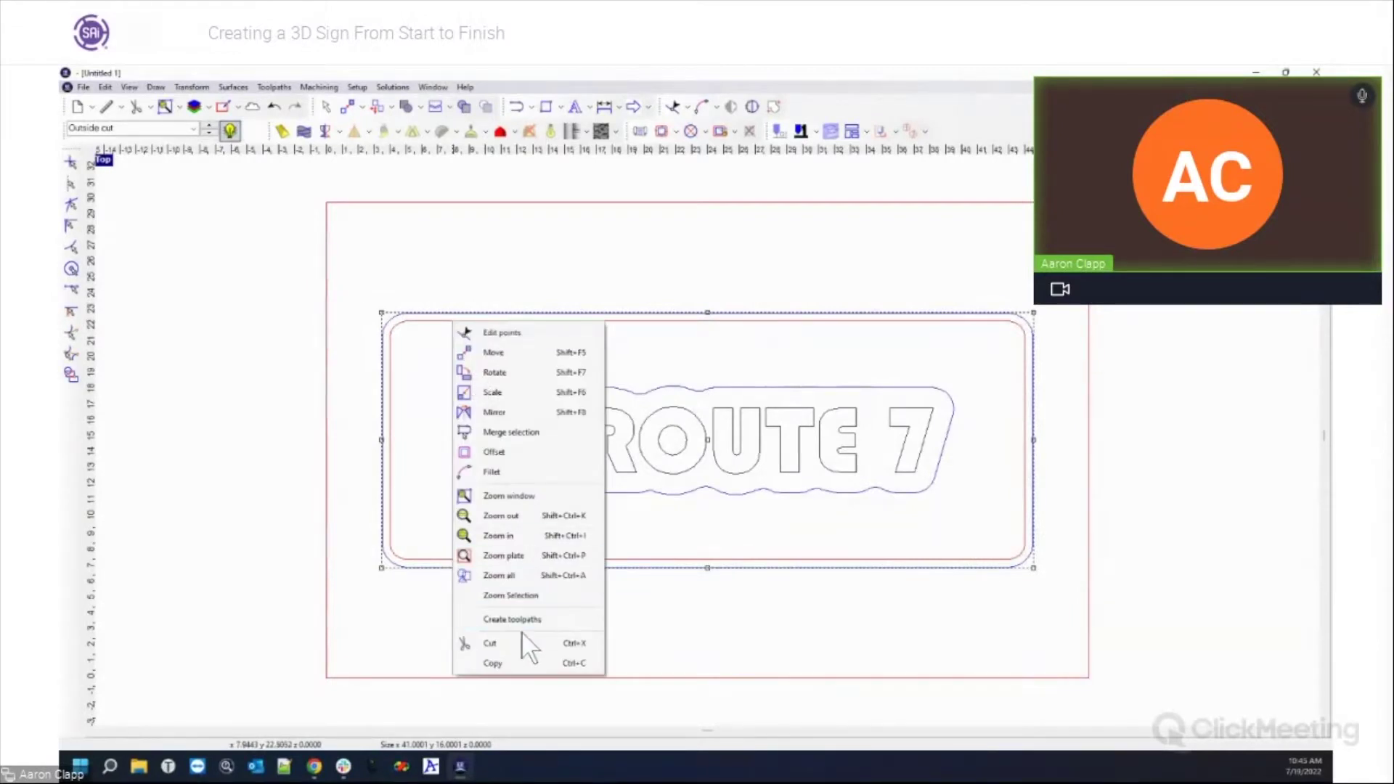
click(517, 662)
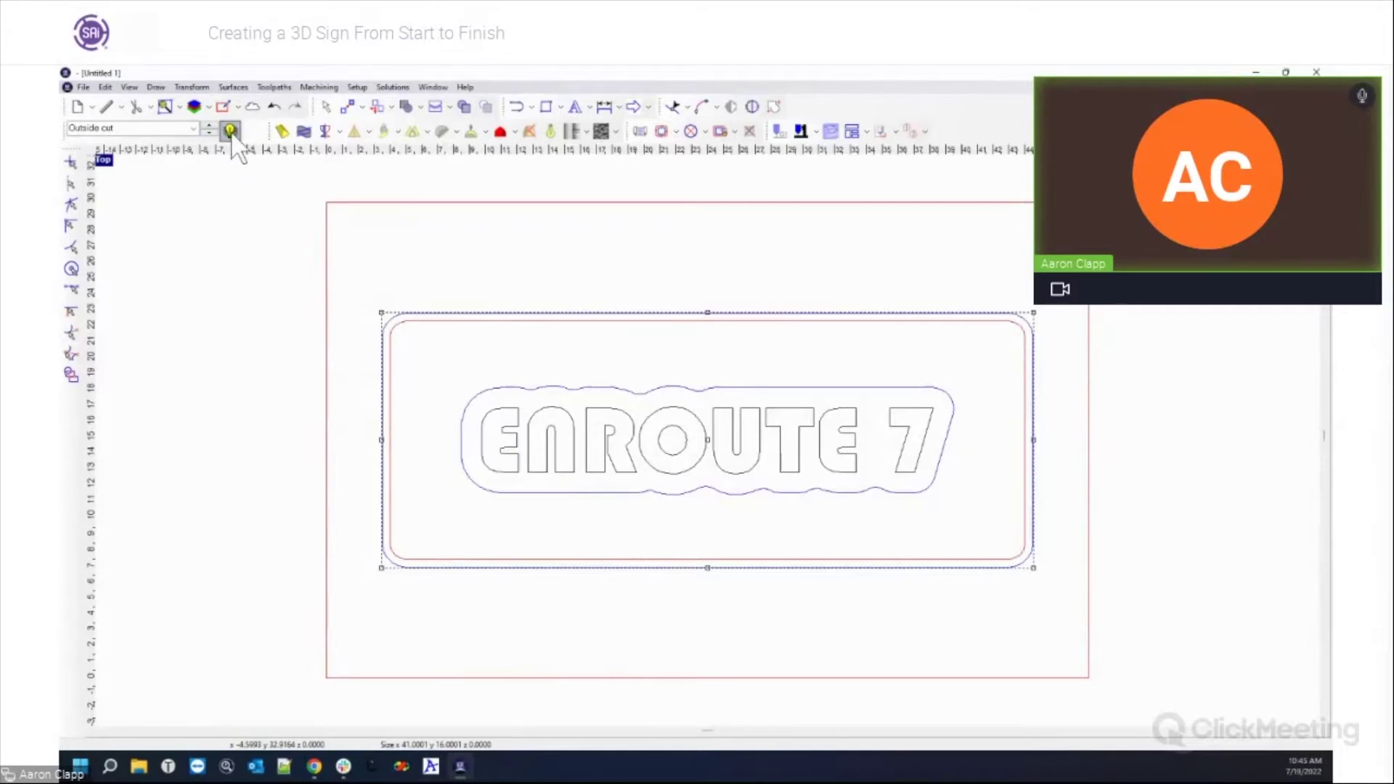
Make 3D Texture the active layer and paste the copied borders and outline onto it.
click(193, 128)
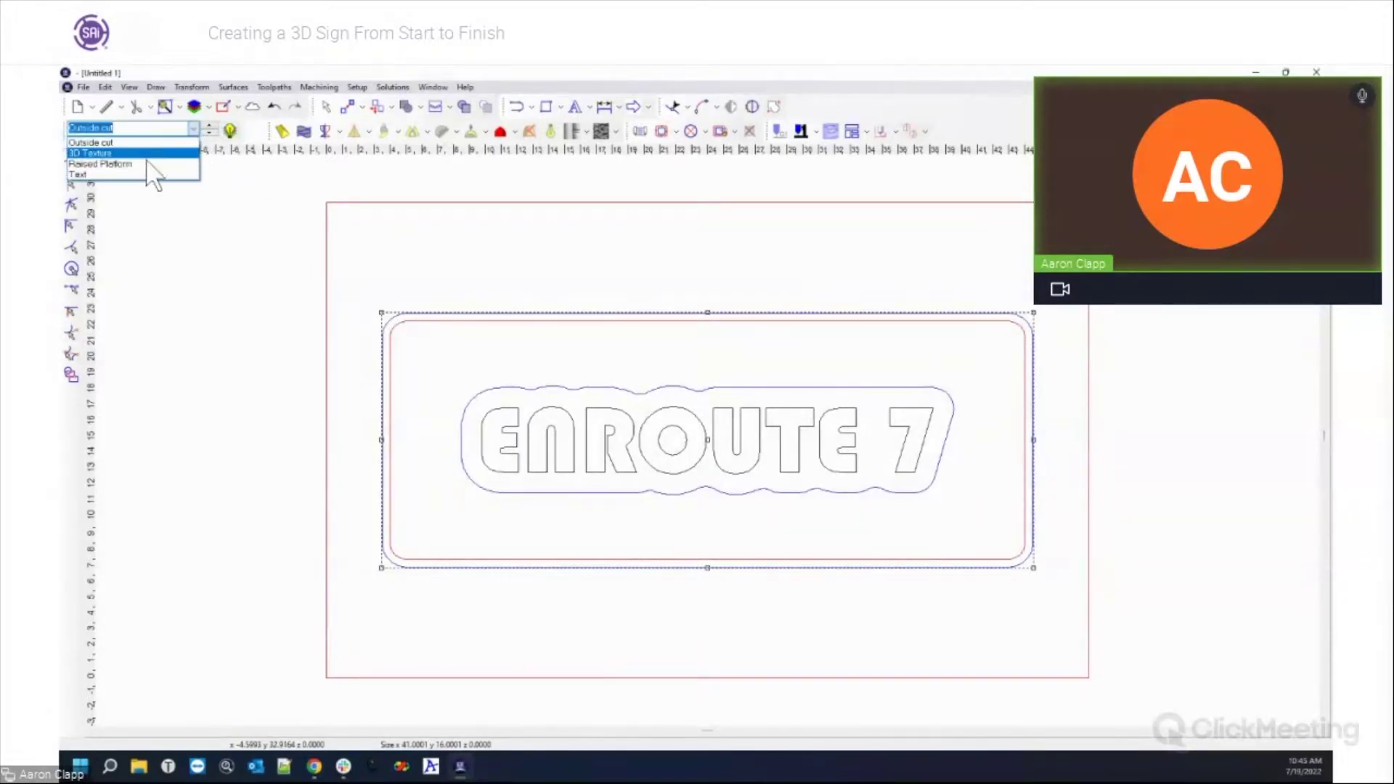
click(134, 153)
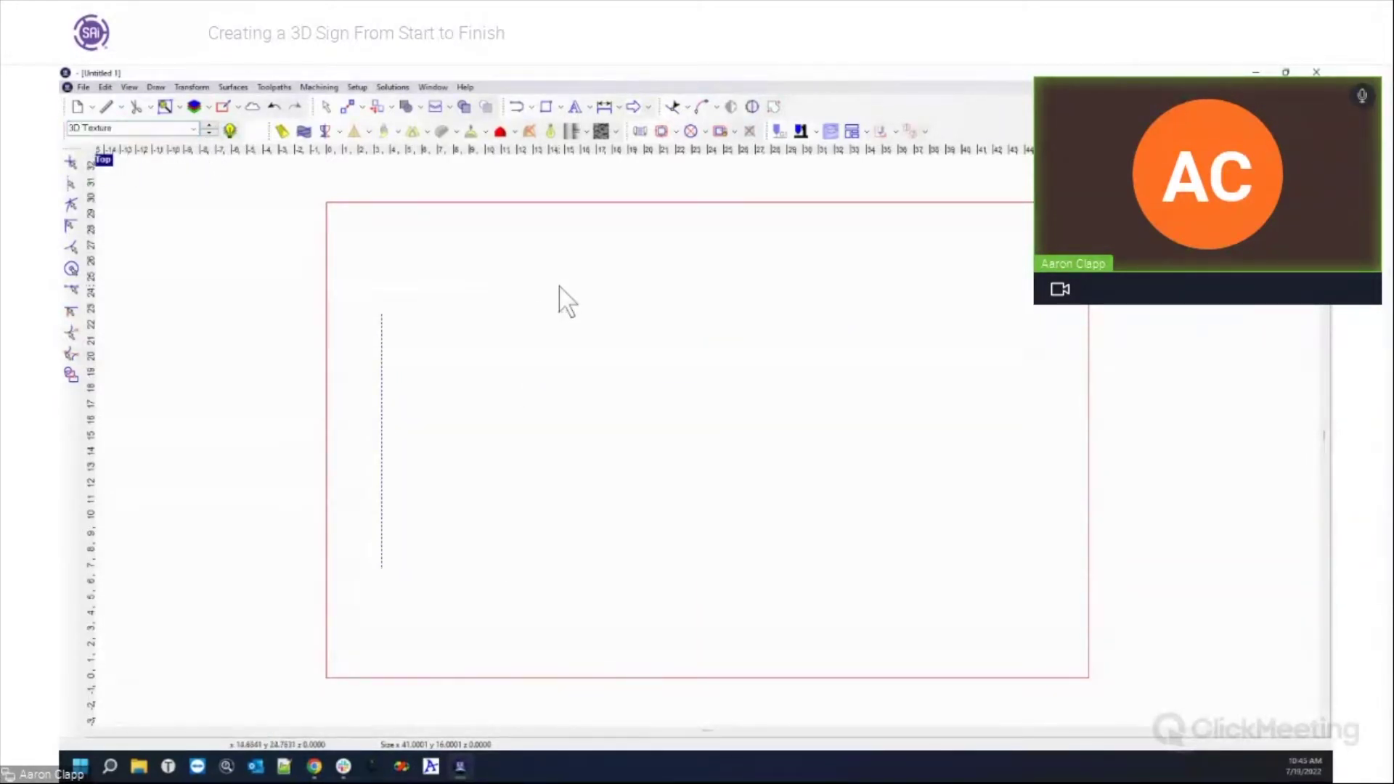
right_click(569, 412)
click(610, 608)
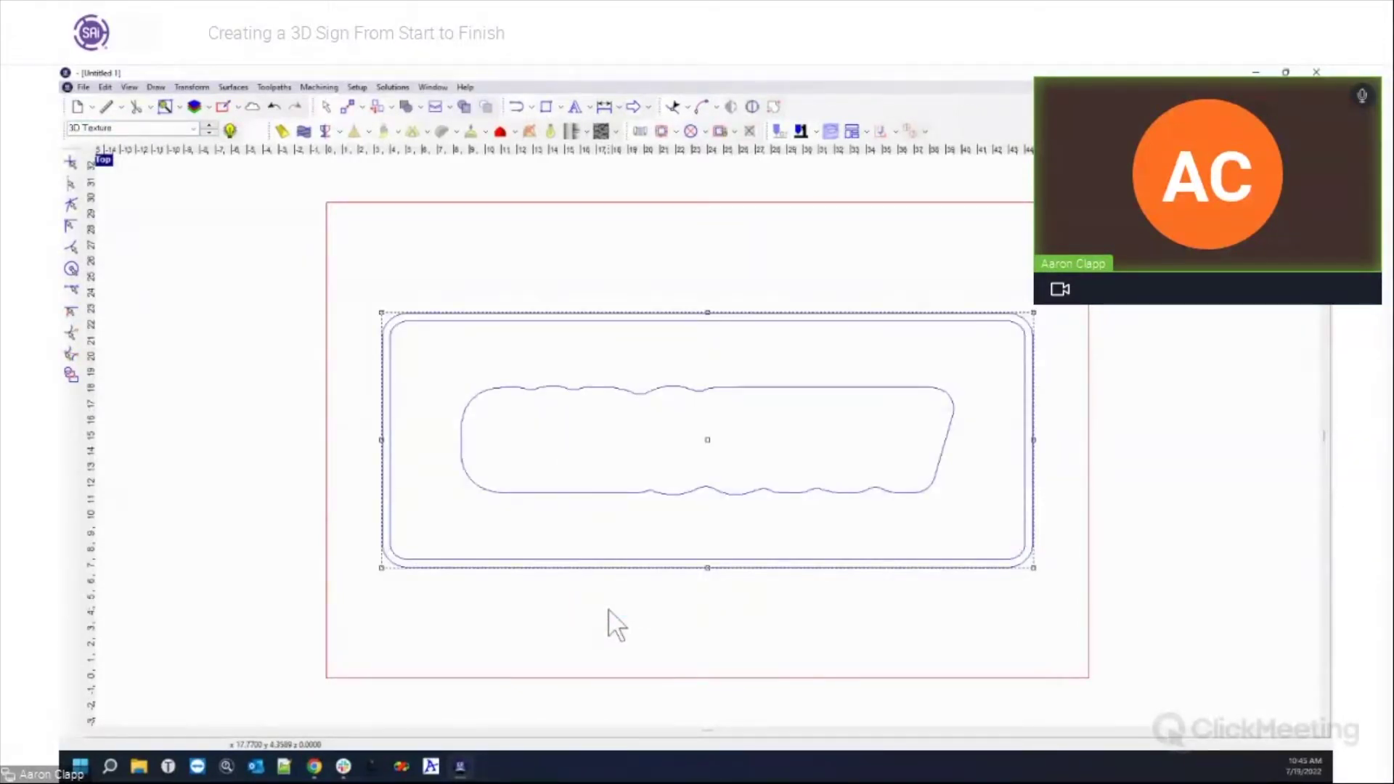
click(435, 274)
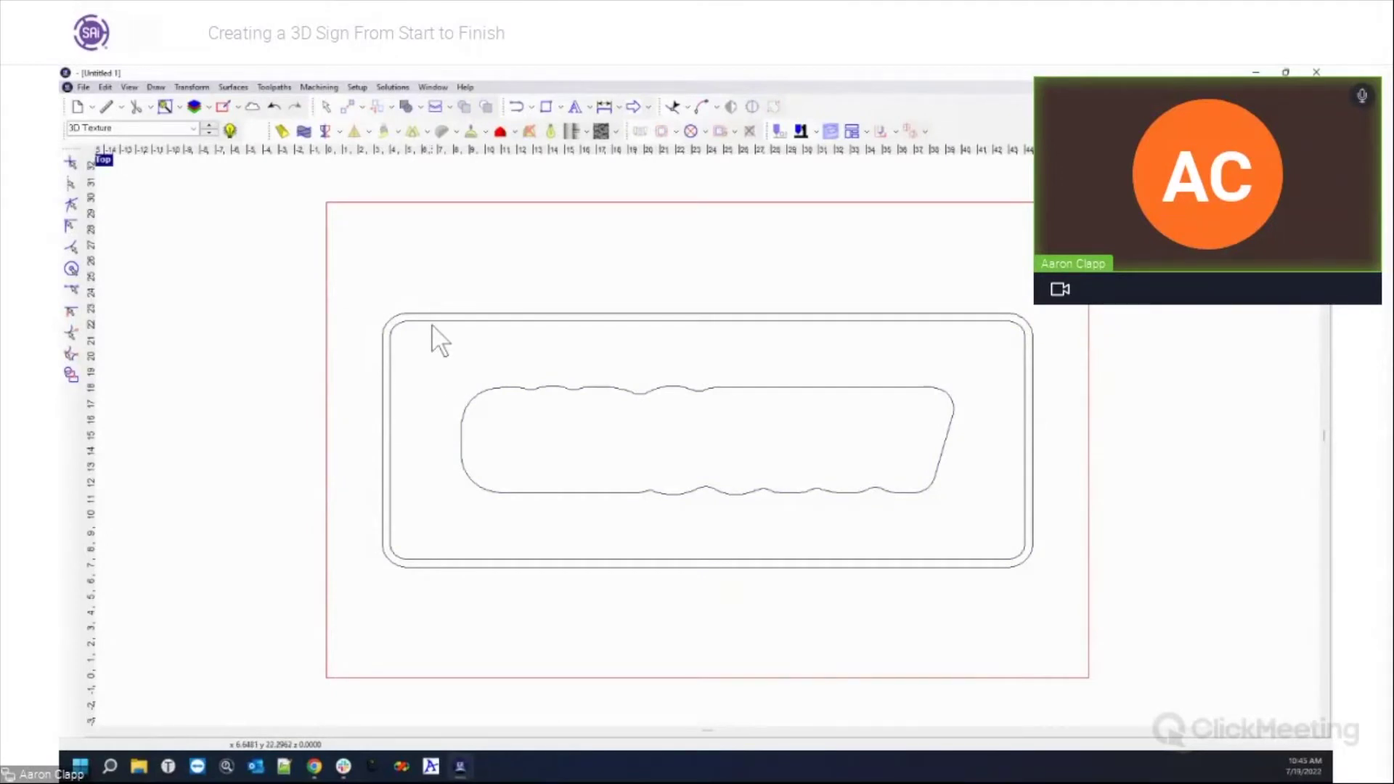
right_click(419, 265)
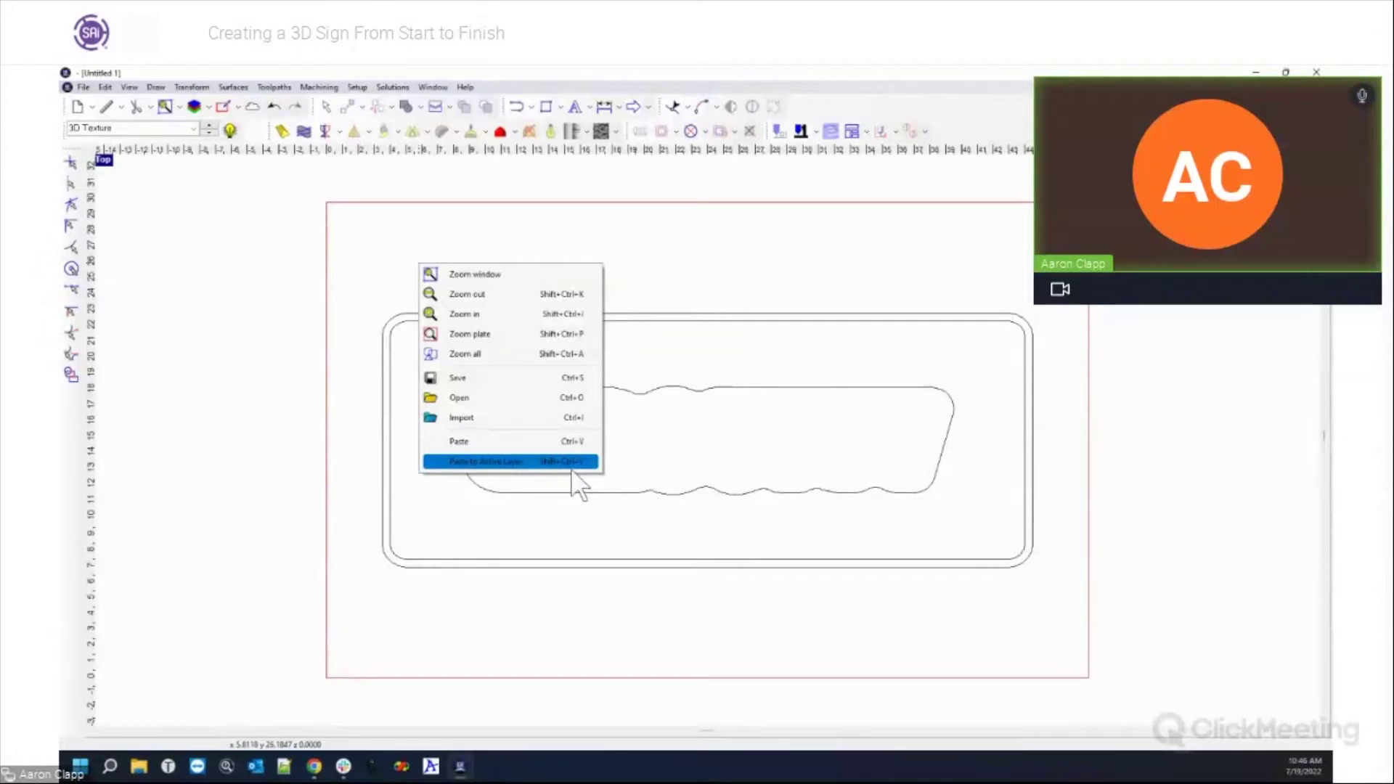
click(698, 229)
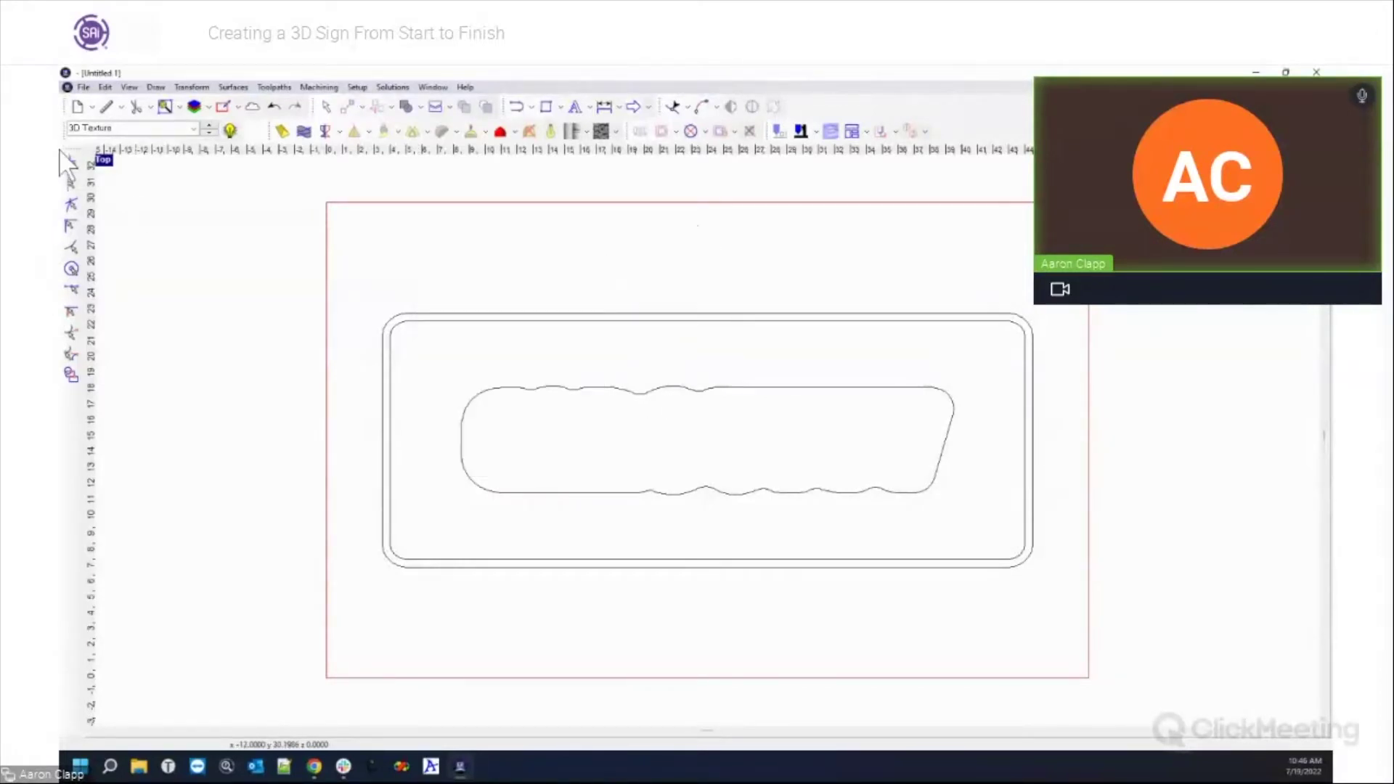
Copy the lettering's outline from the Outside cut layer and paste it onto the Raised Platform layer.
click(193, 129)
click(129, 141)
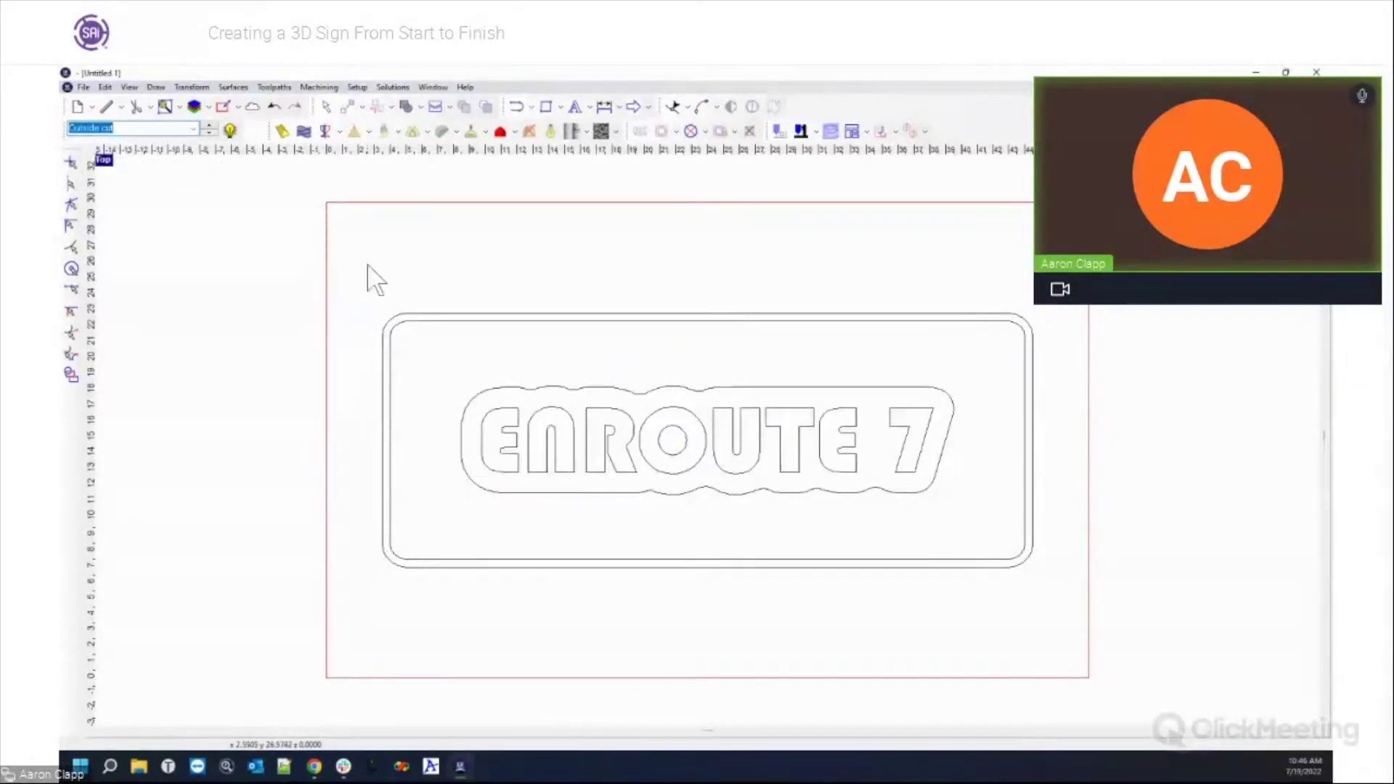
click(518, 391)
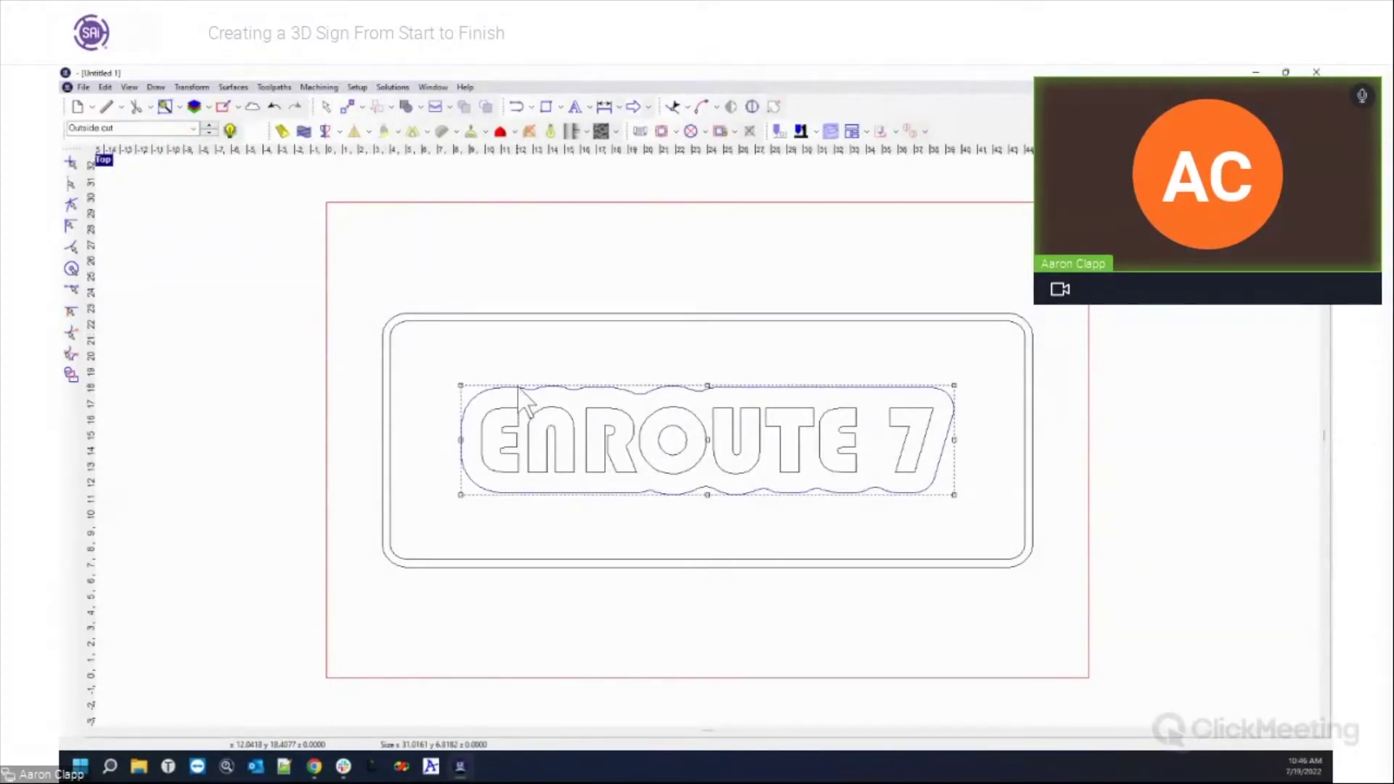
right_click(519, 390)
click(565, 699)
click(192, 129)
click(167, 160)
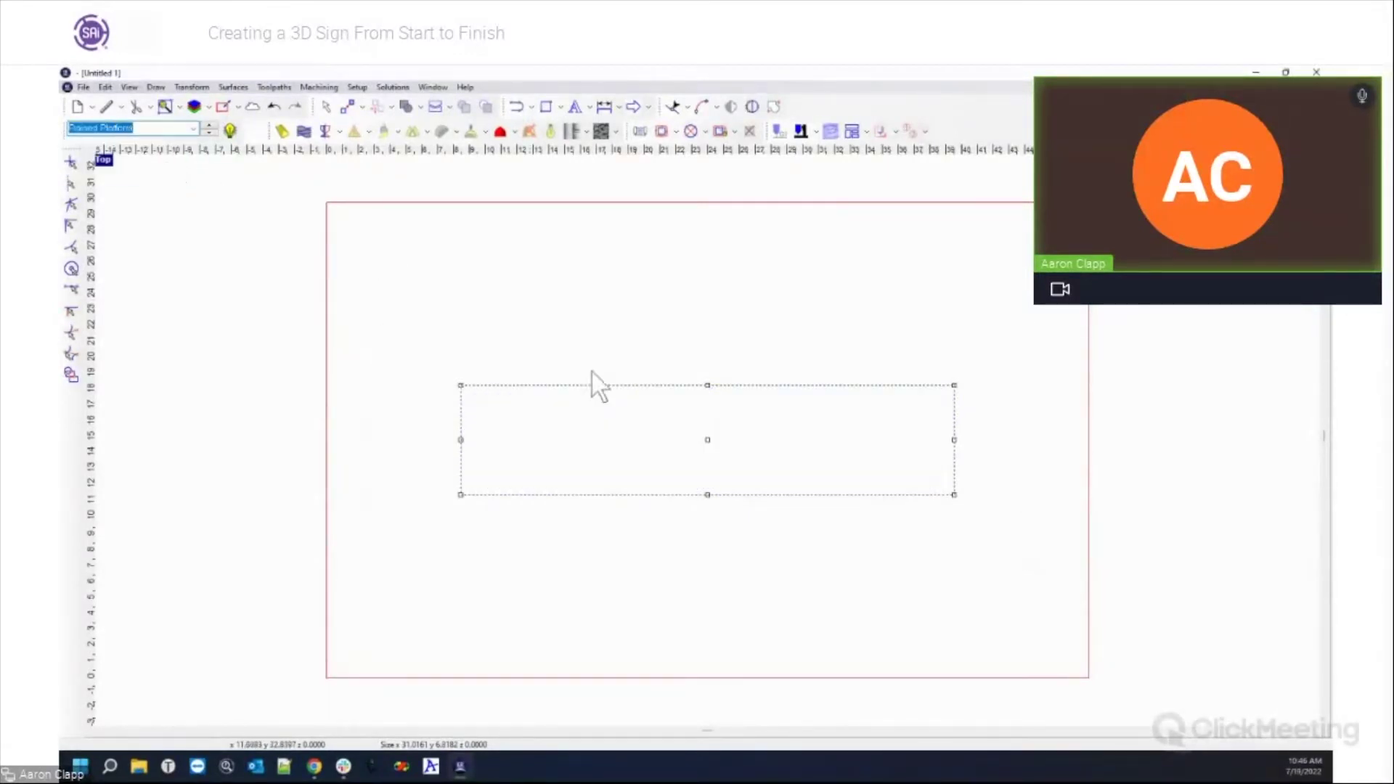
right_click(603, 346)
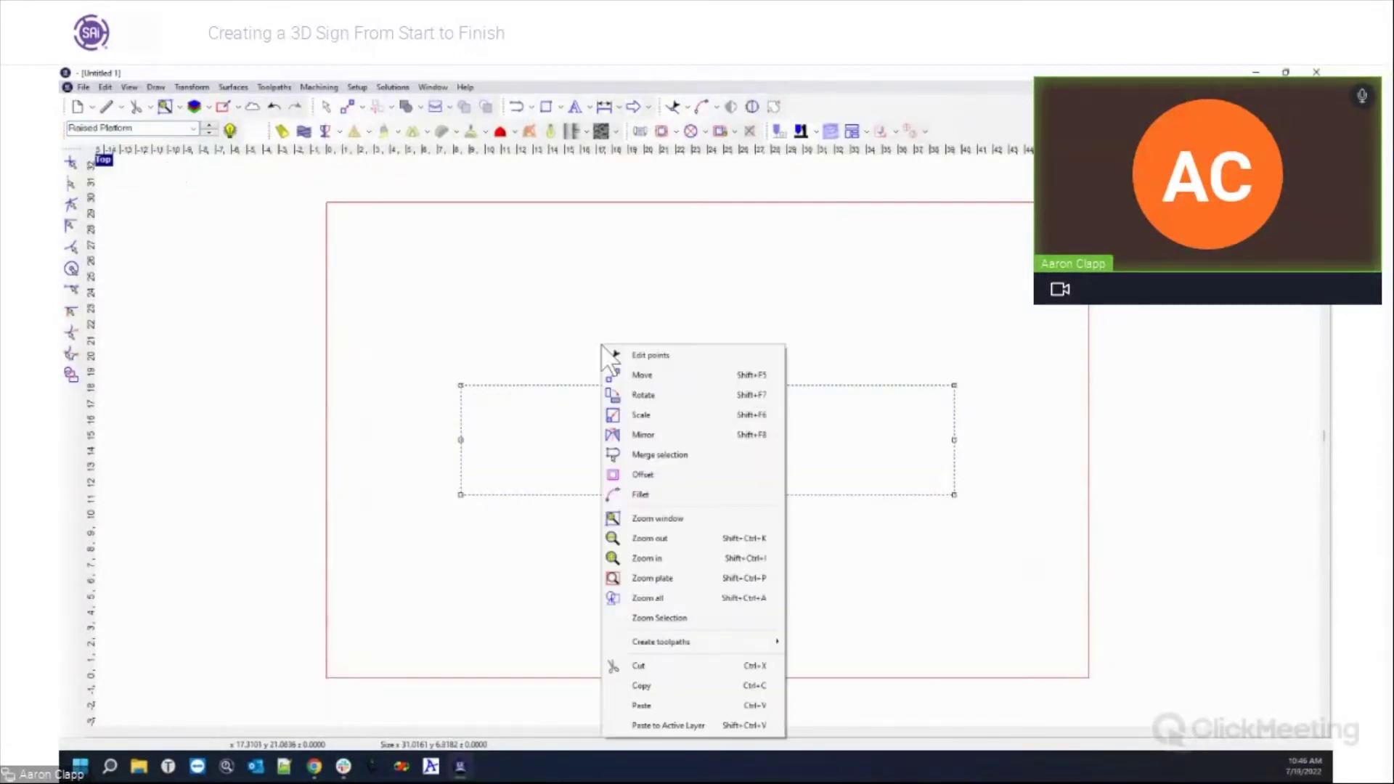
click(656, 726)
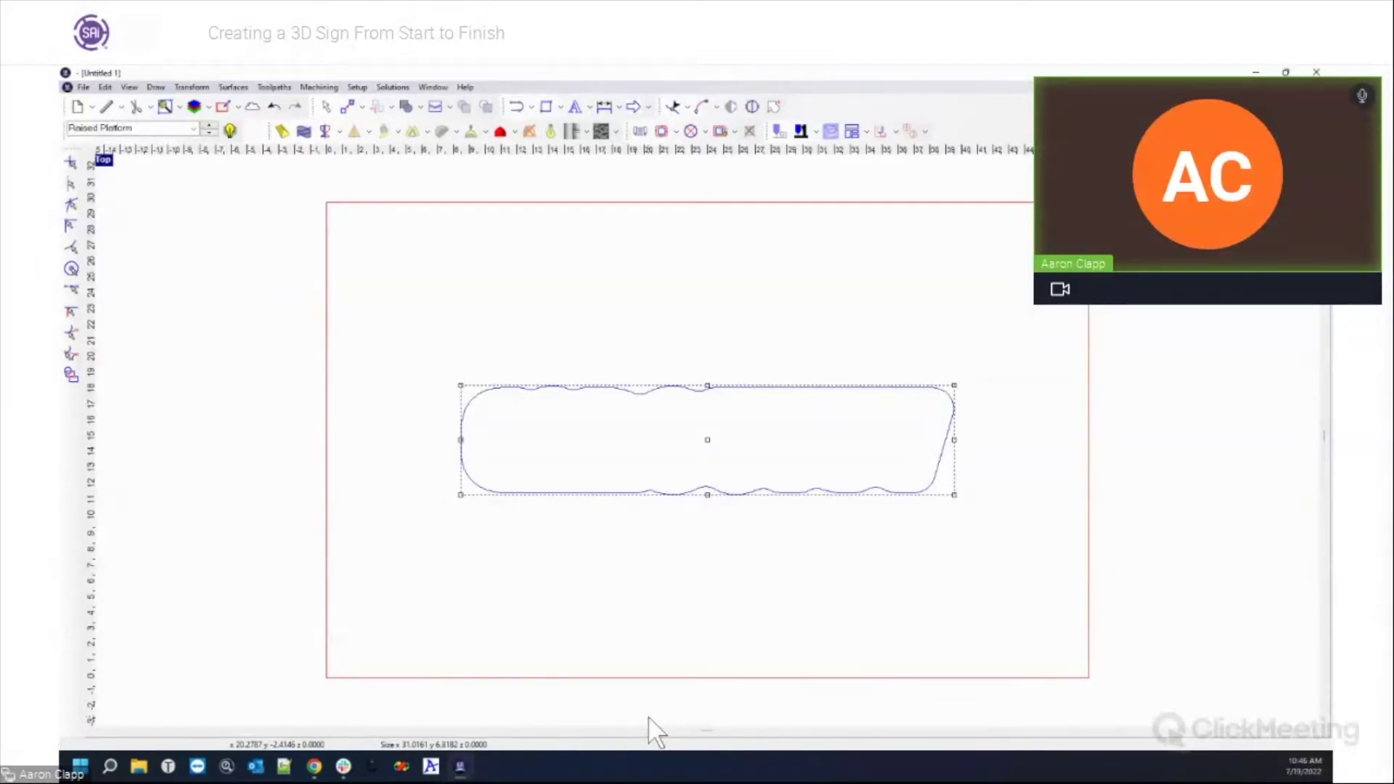
click(472, 342)
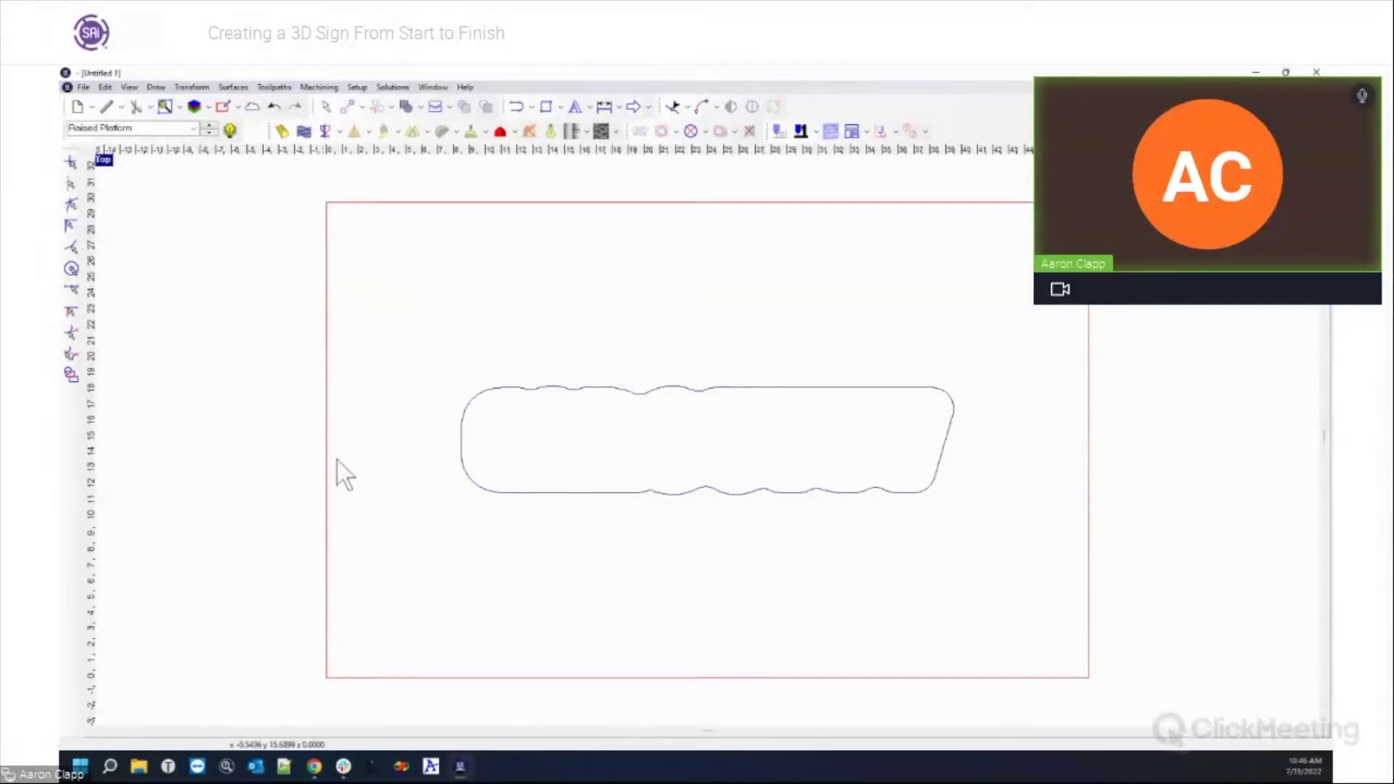
Copy the ENROUTE 7 lettering from the Outside cut layer and paste it onto the Text layer.
click(195, 128)
click(160, 178)
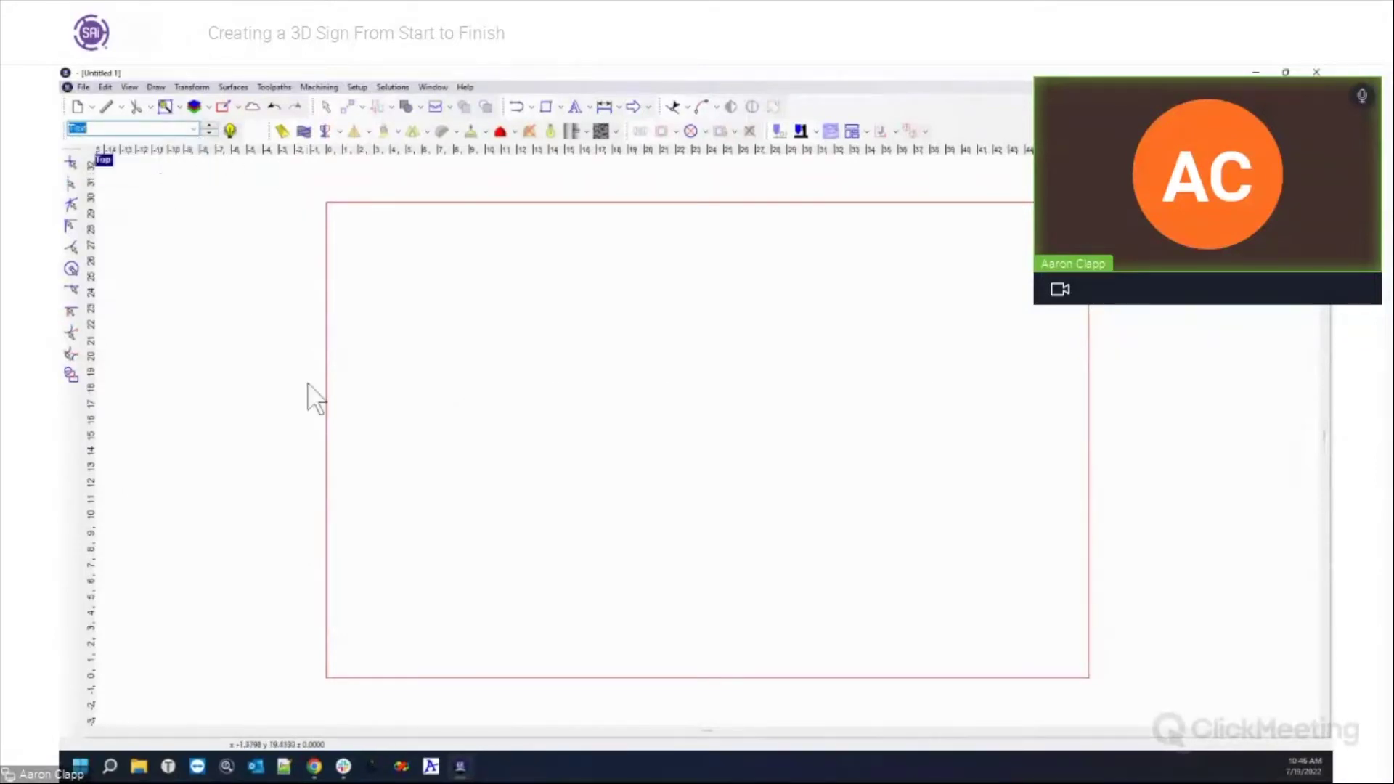
click(193, 128)
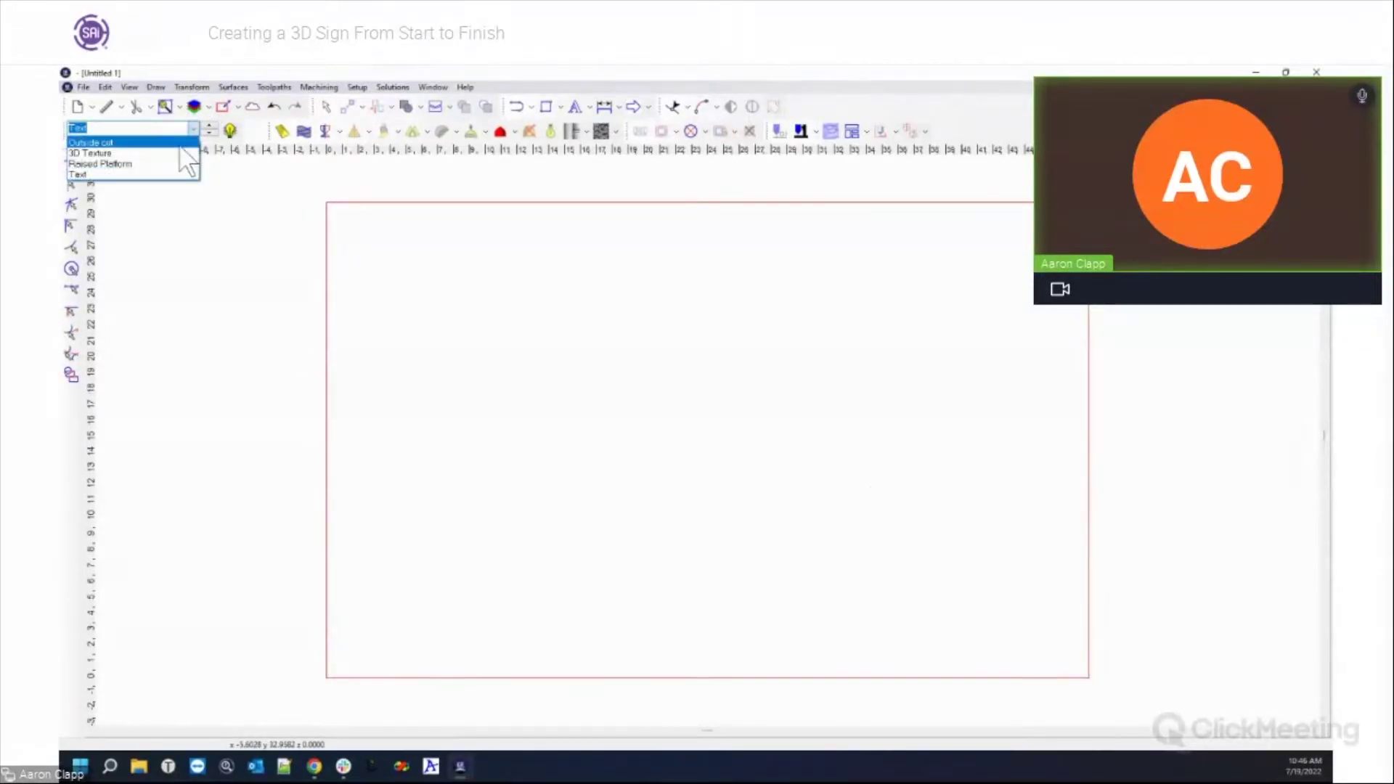
click(182, 145)
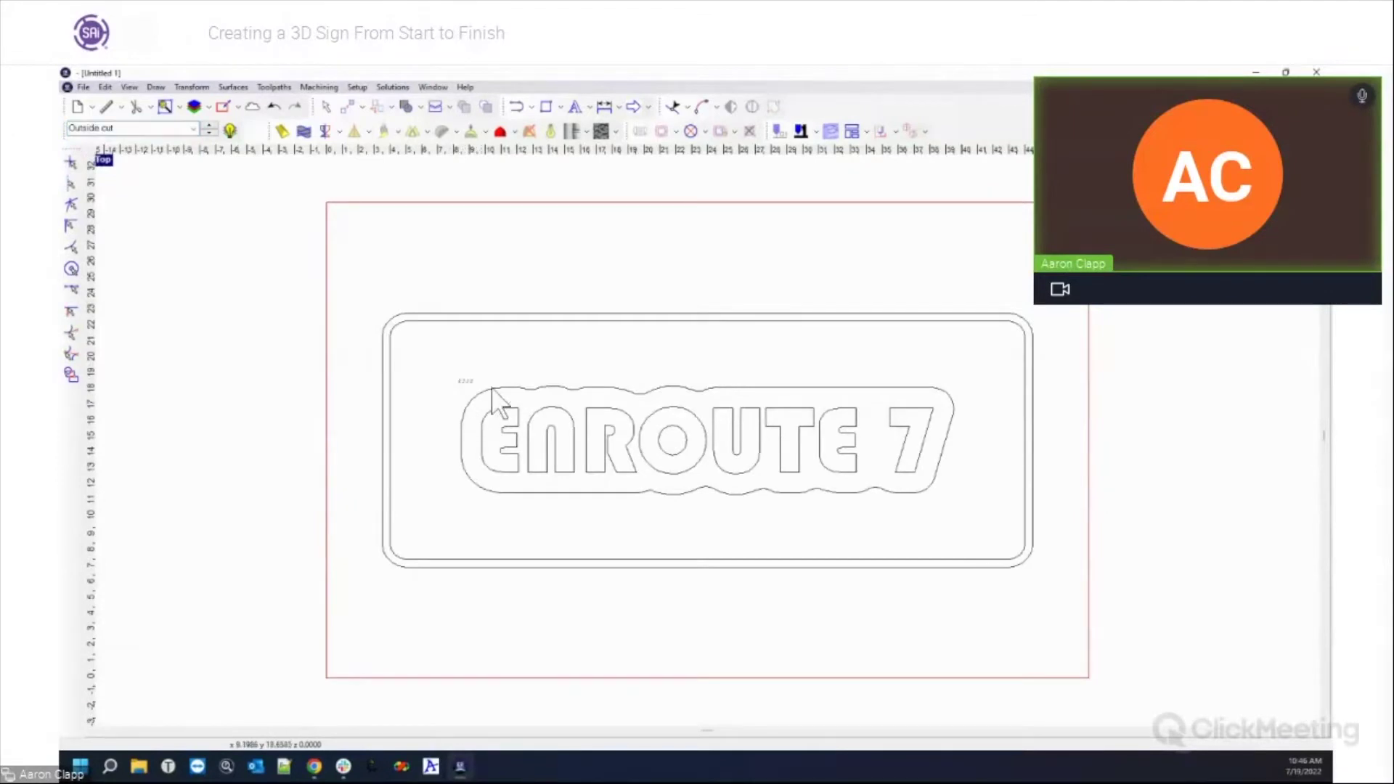
drag(499, 401, 937, 484)
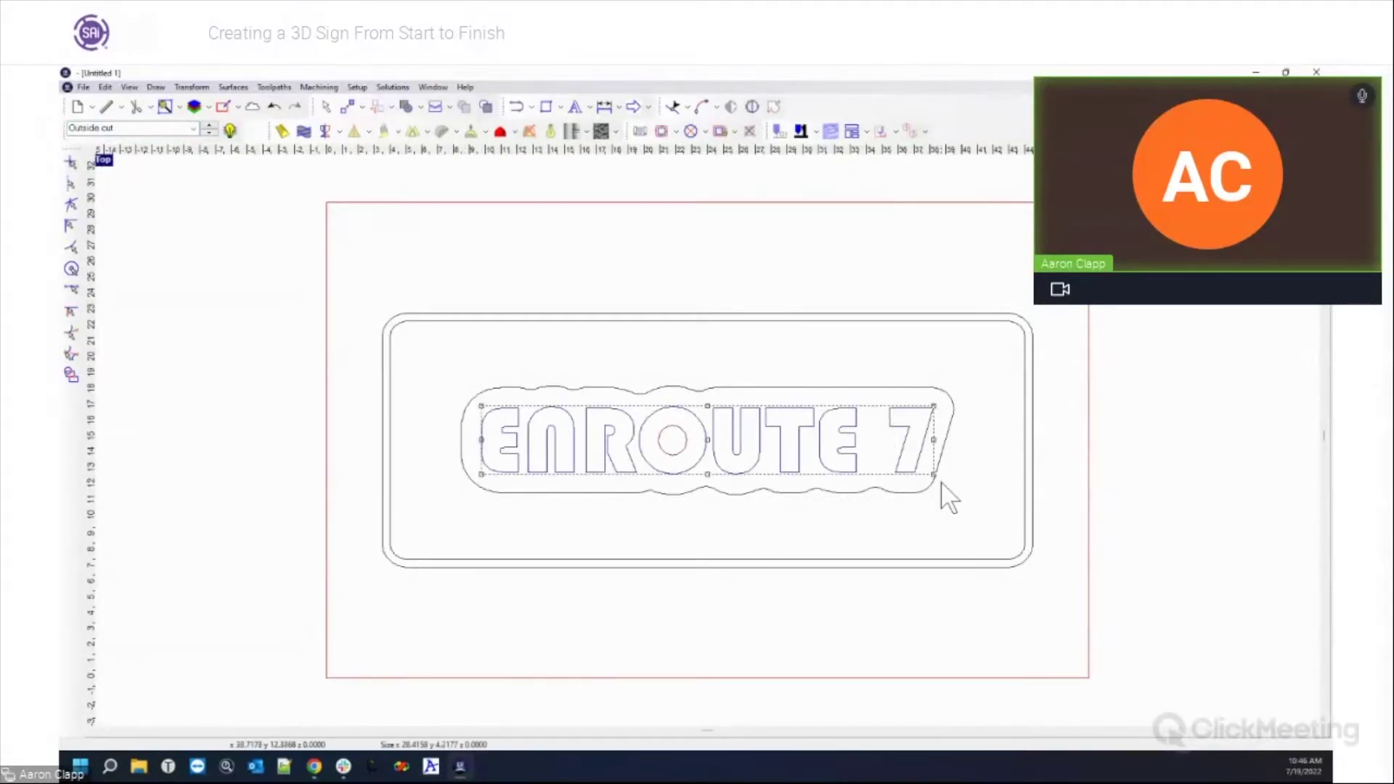
right_click(535, 402)
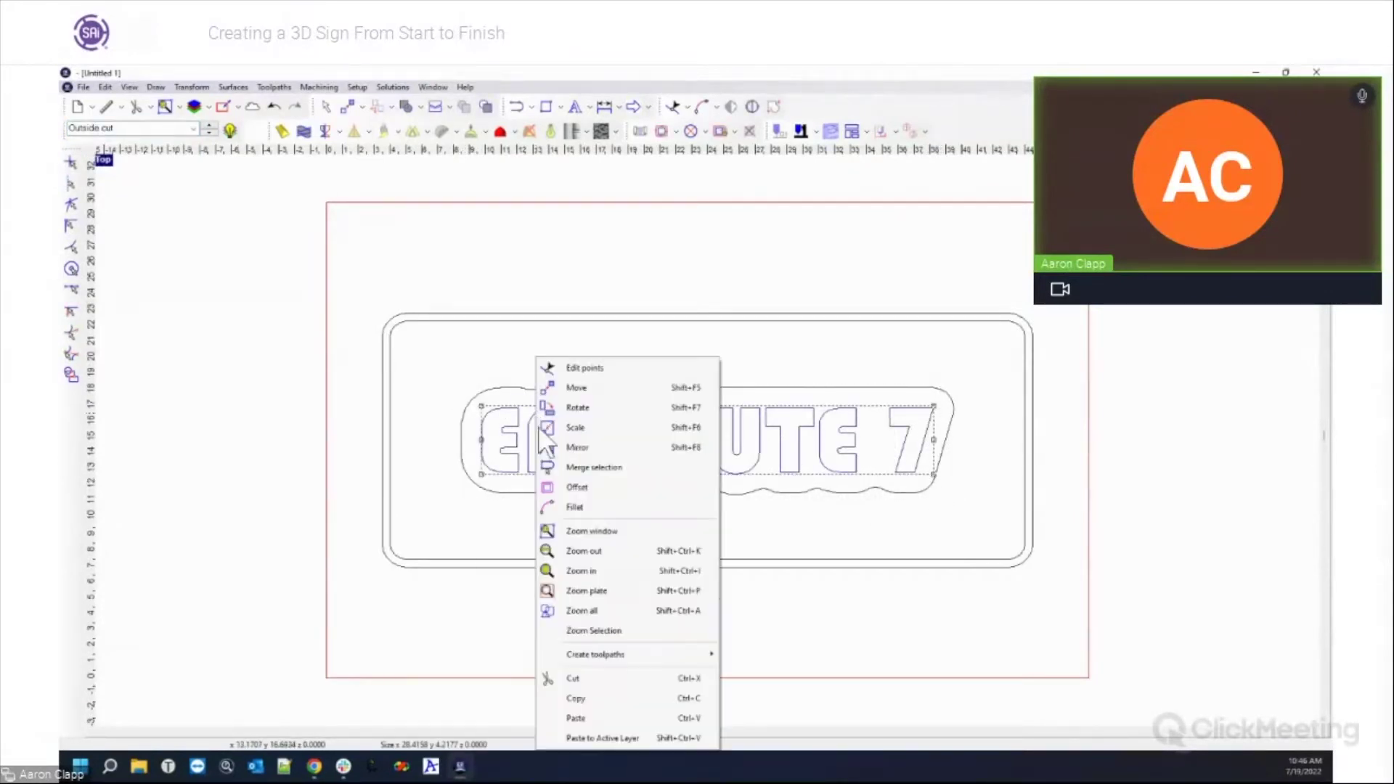
click(581, 699)
click(194, 128)
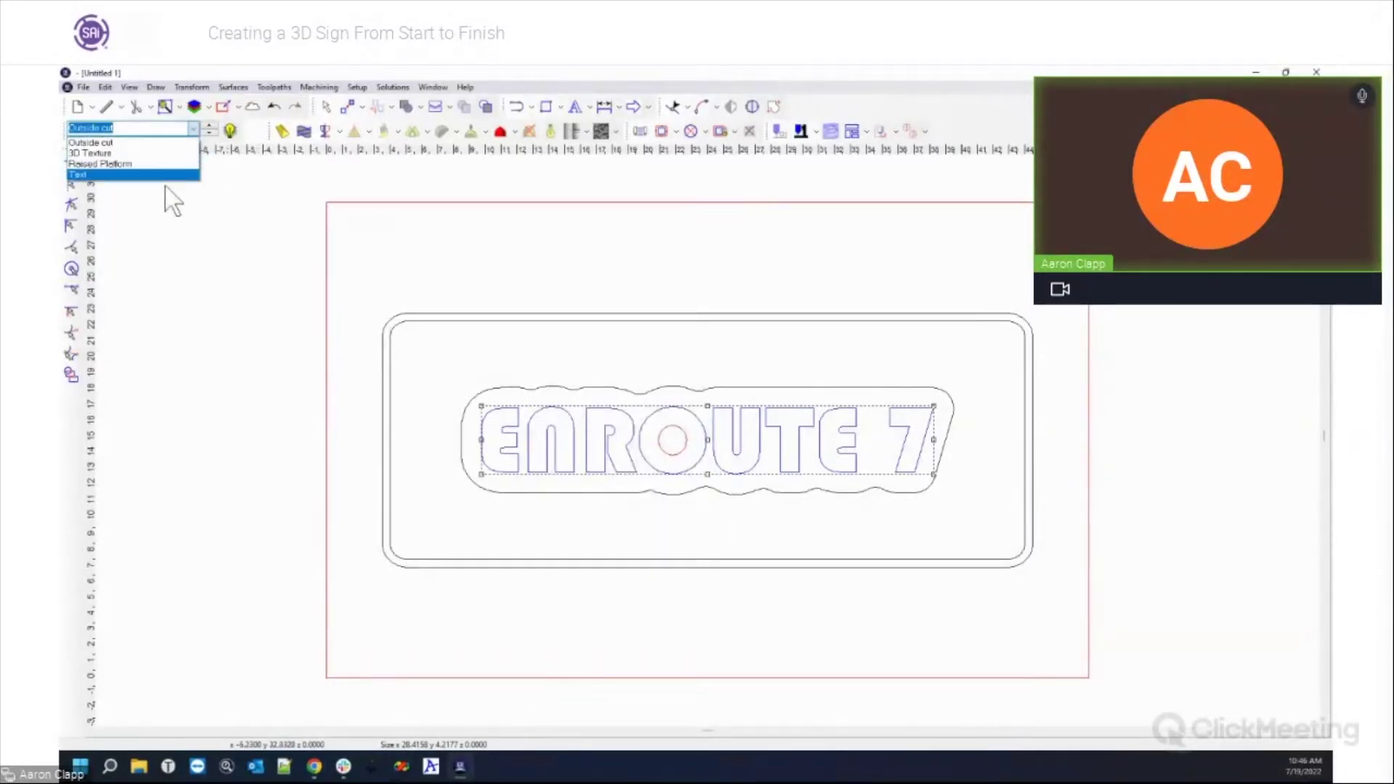
click(171, 175)
right_click(551, 342)
click(623, 723)
click(530, 587)
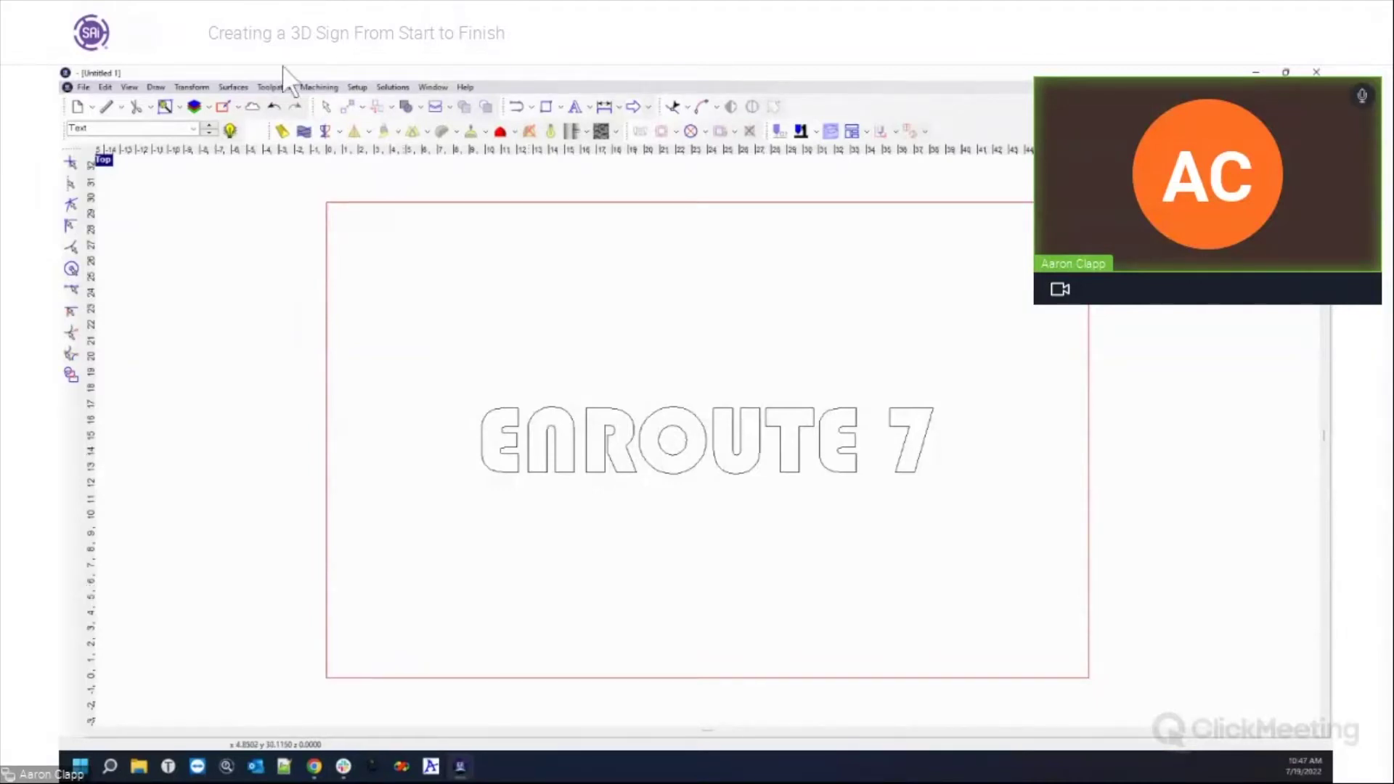
Try deleting everything inside the outer border on the Outside cut layer, and undo the deletion.
click(193, 128)
click(109, 142)
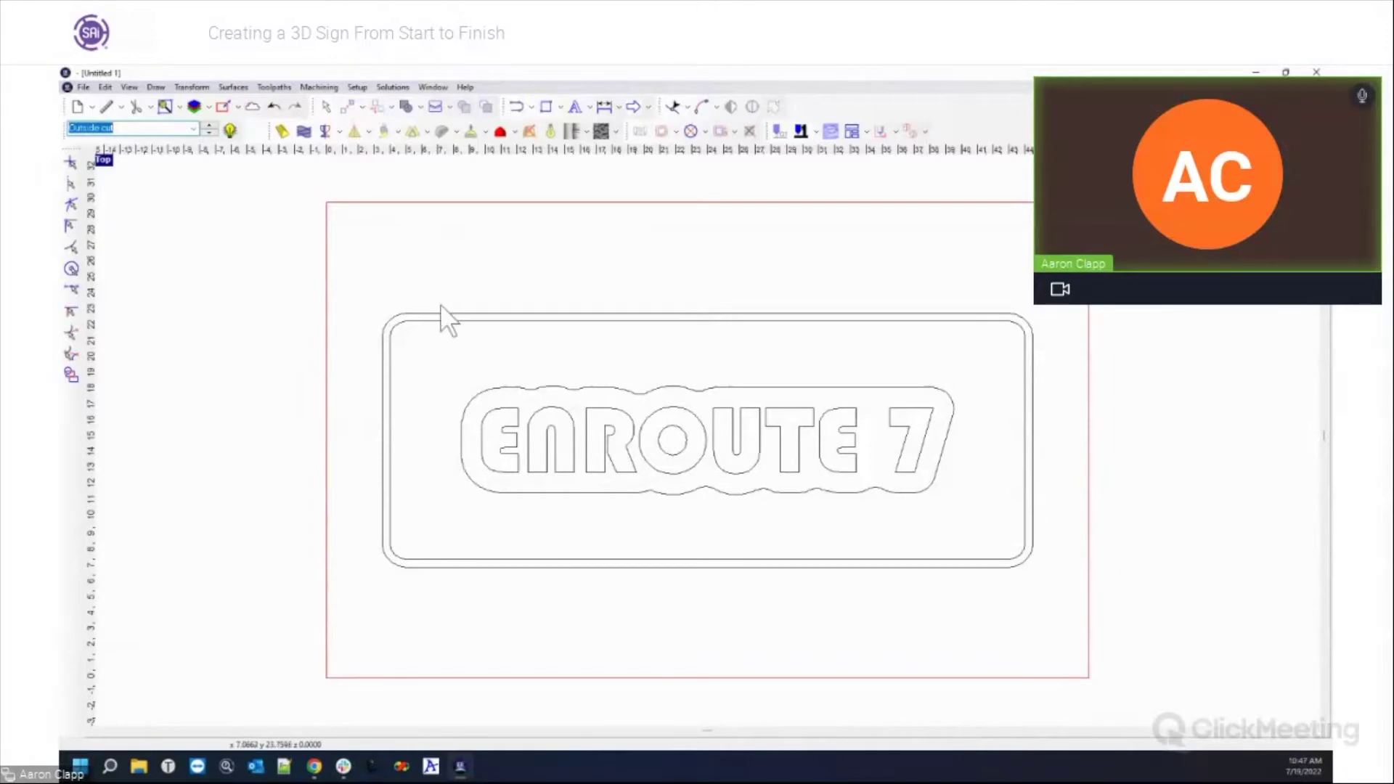
click(194, 128)
click(116, 140)
drag(389, 302, 1037, 581)
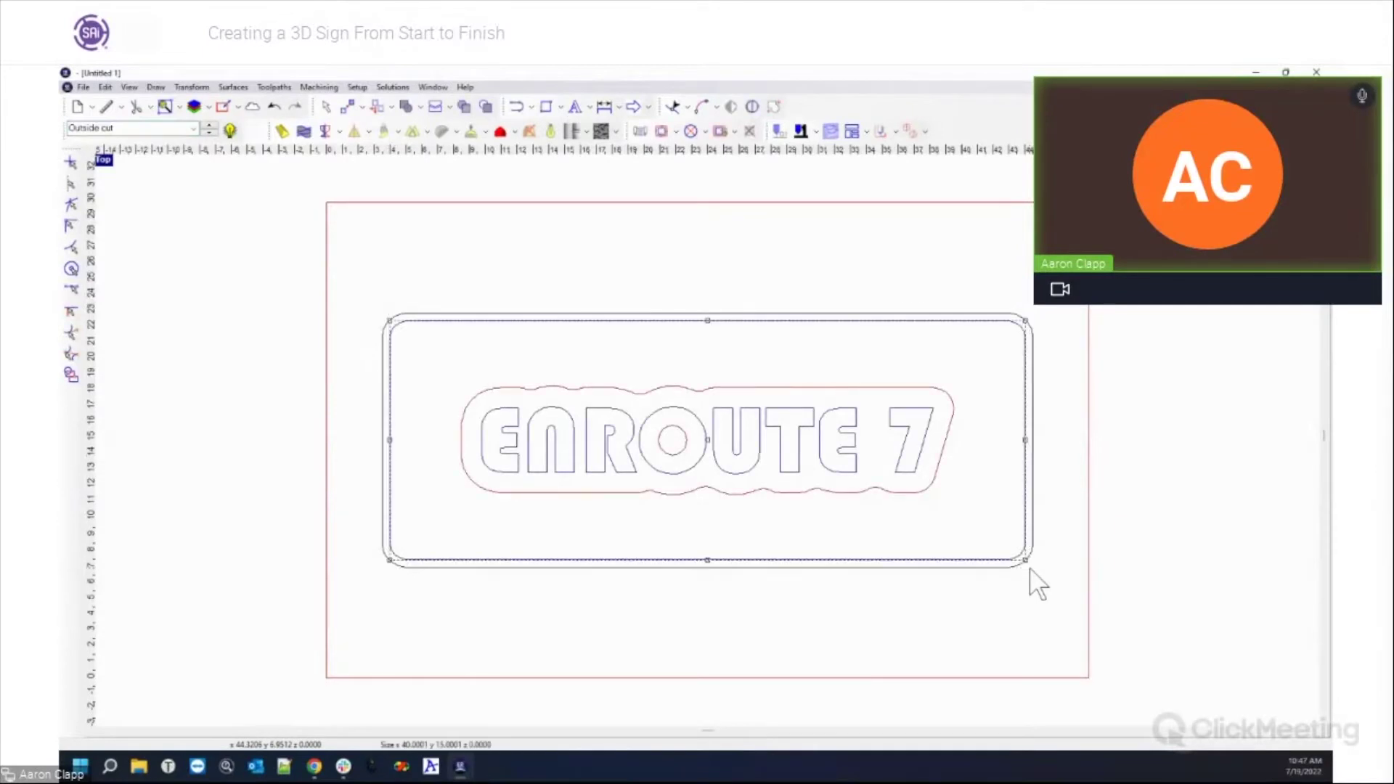
key(Delete)
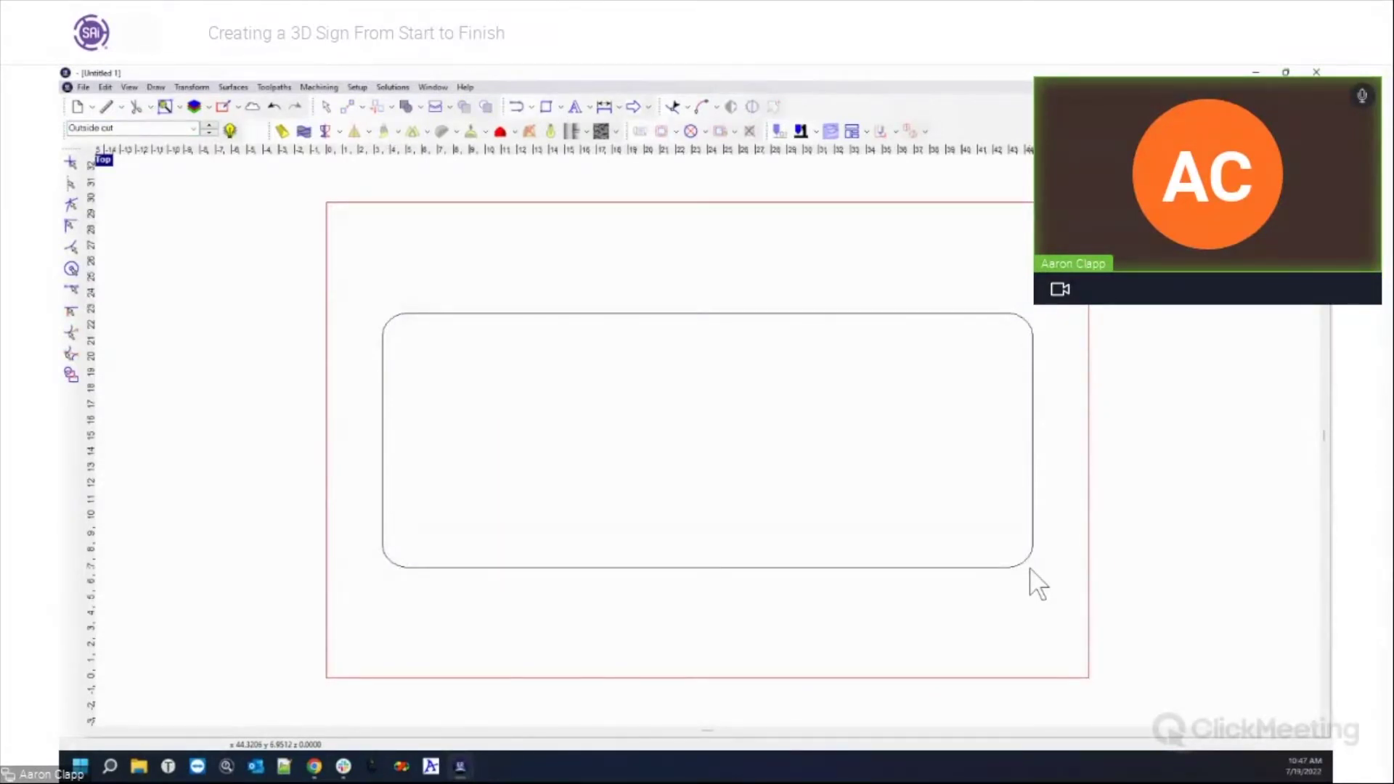
key(ctrl+z)
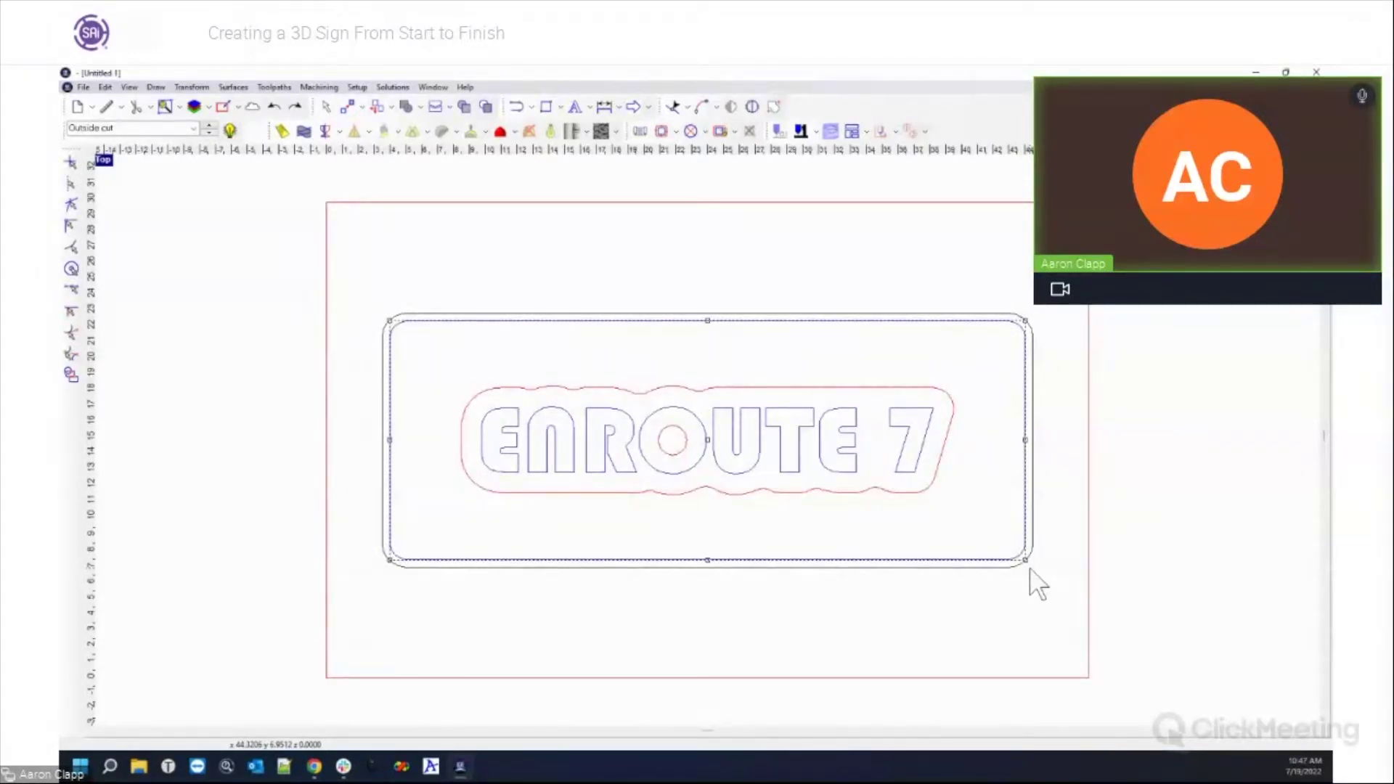
click(1033, 596)
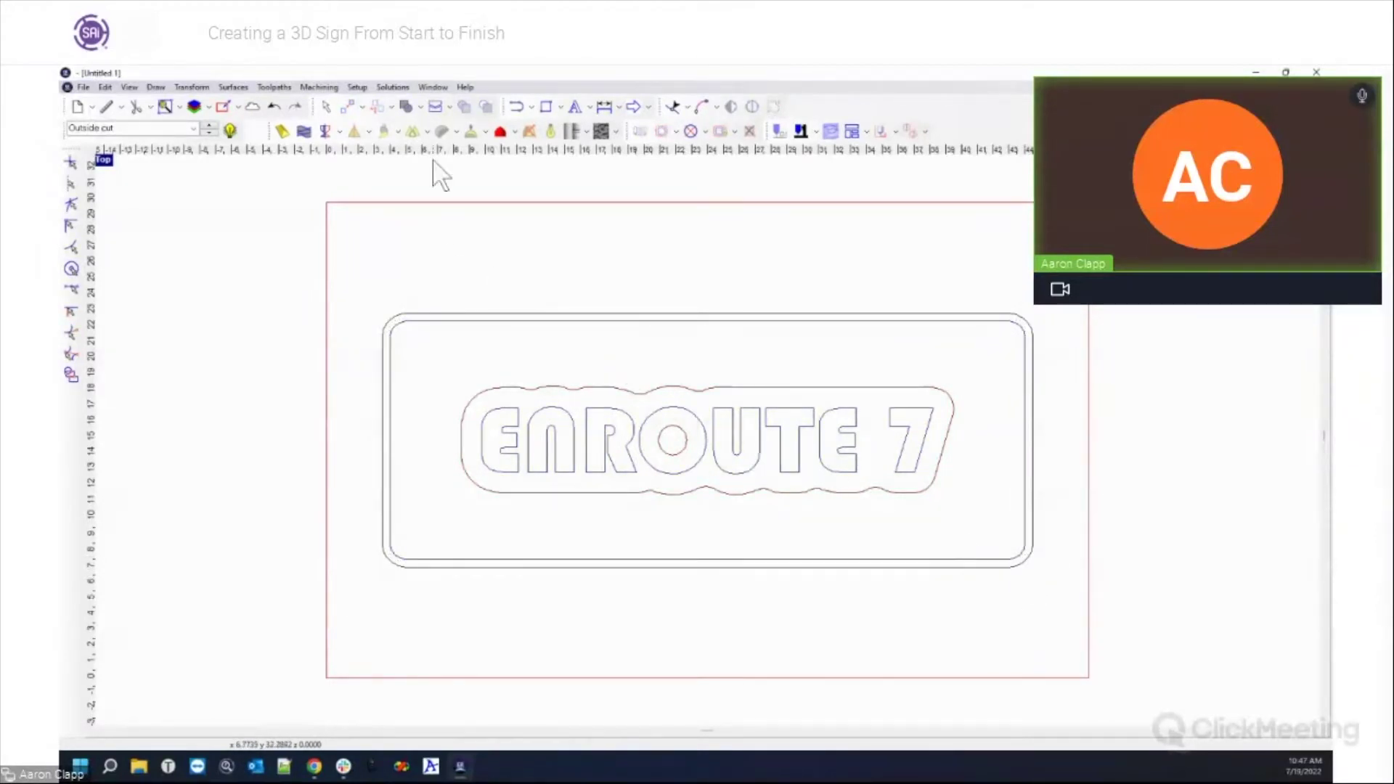
Check the contents of the Text layer and return to the Outside cut layer.
click(193, 128)
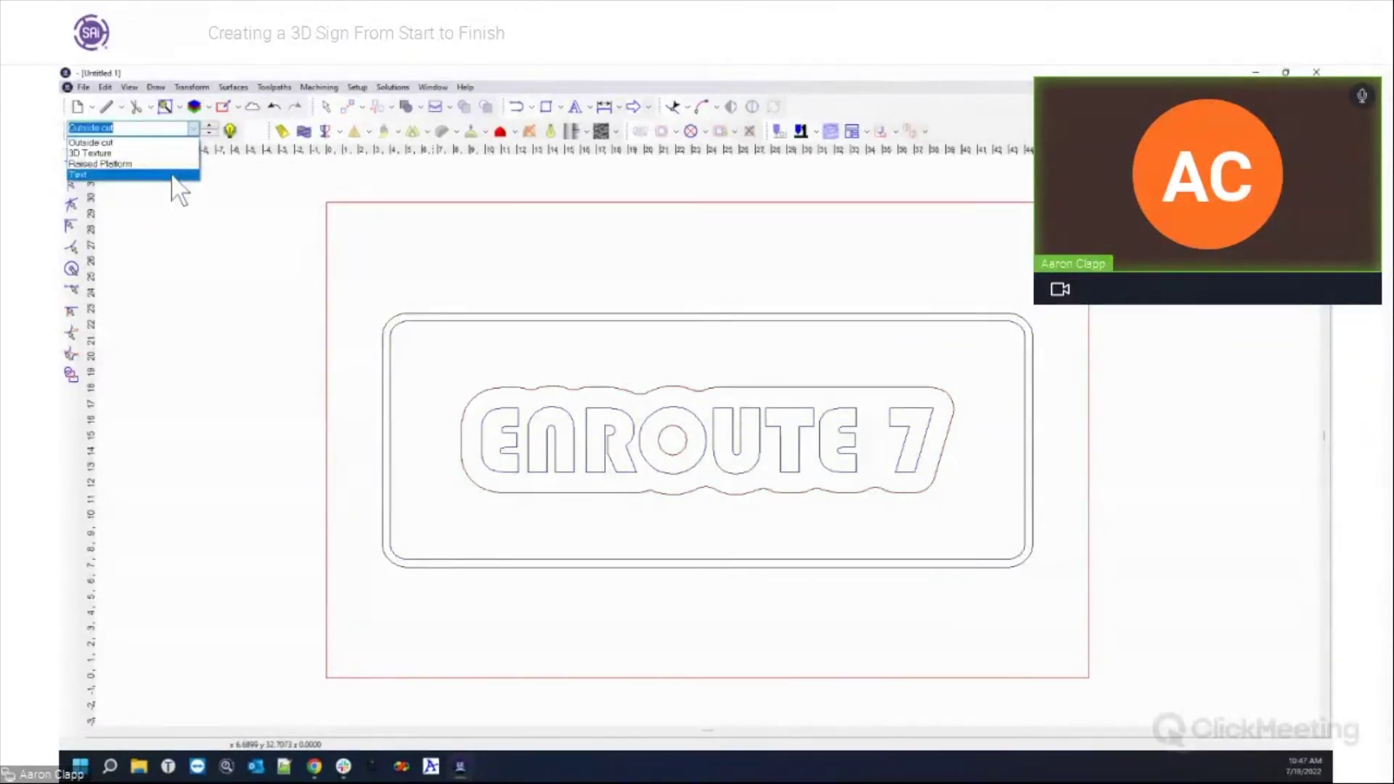
click(173, 177)
click(191, 129)
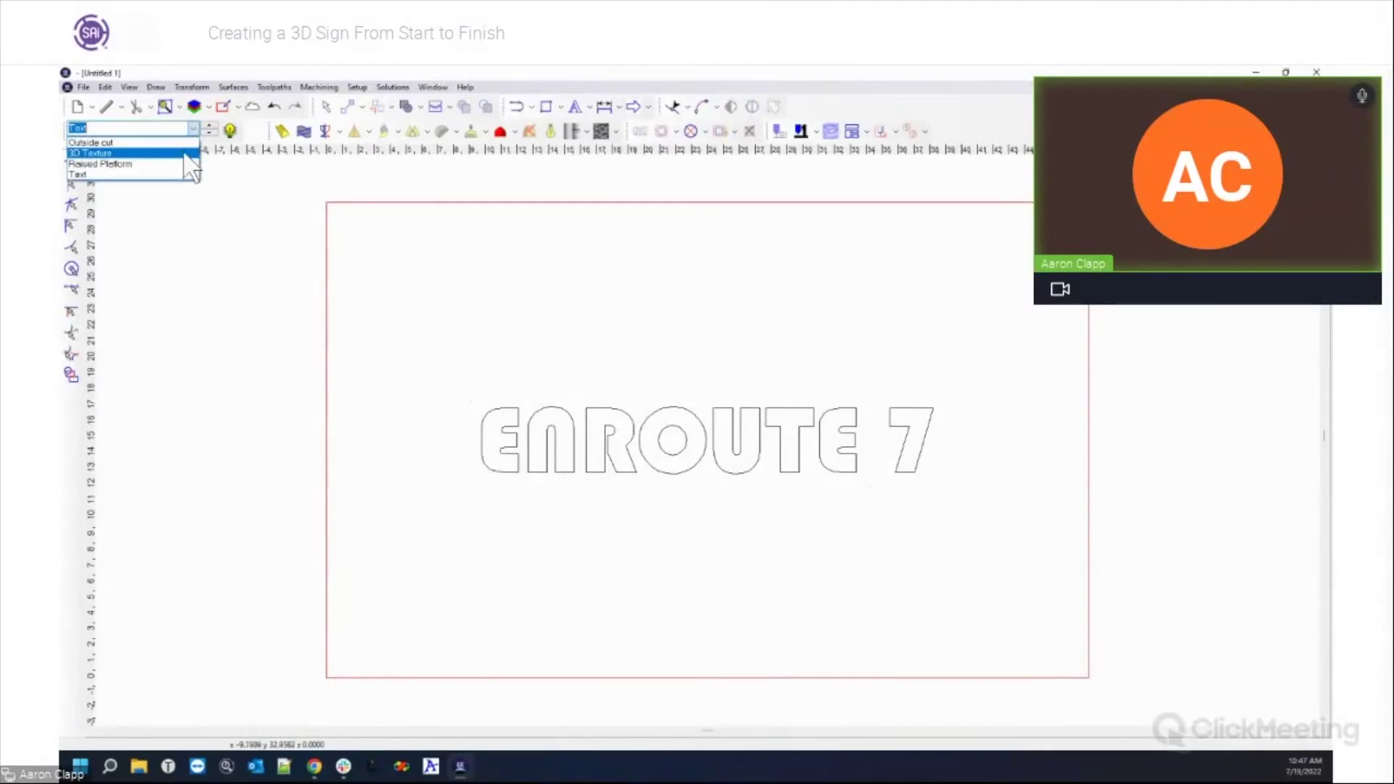
click(178, 143)
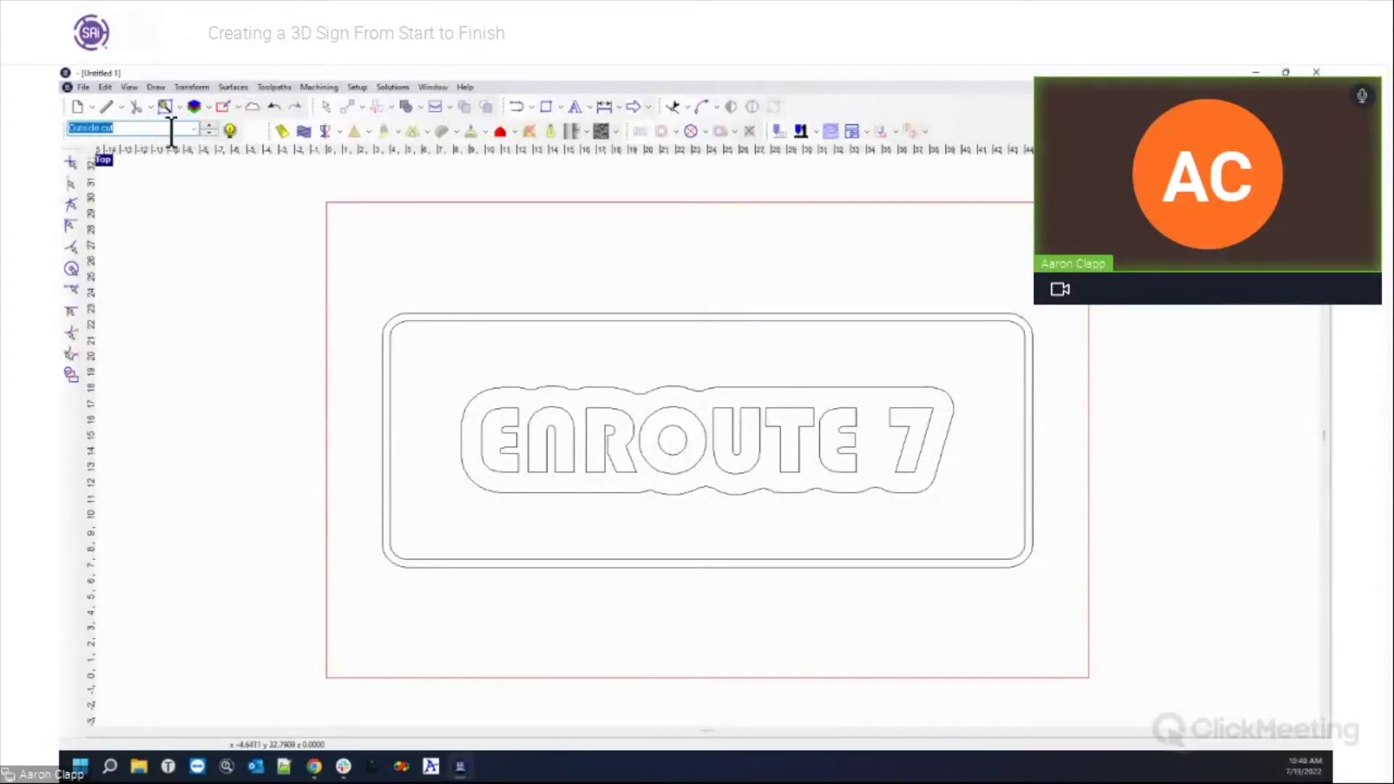
Activate the 3D Texture layer, identify its two borders and the lettering outline by selecting them, and leave only the outer border selected.
click(194, 129)
click(178, 140)
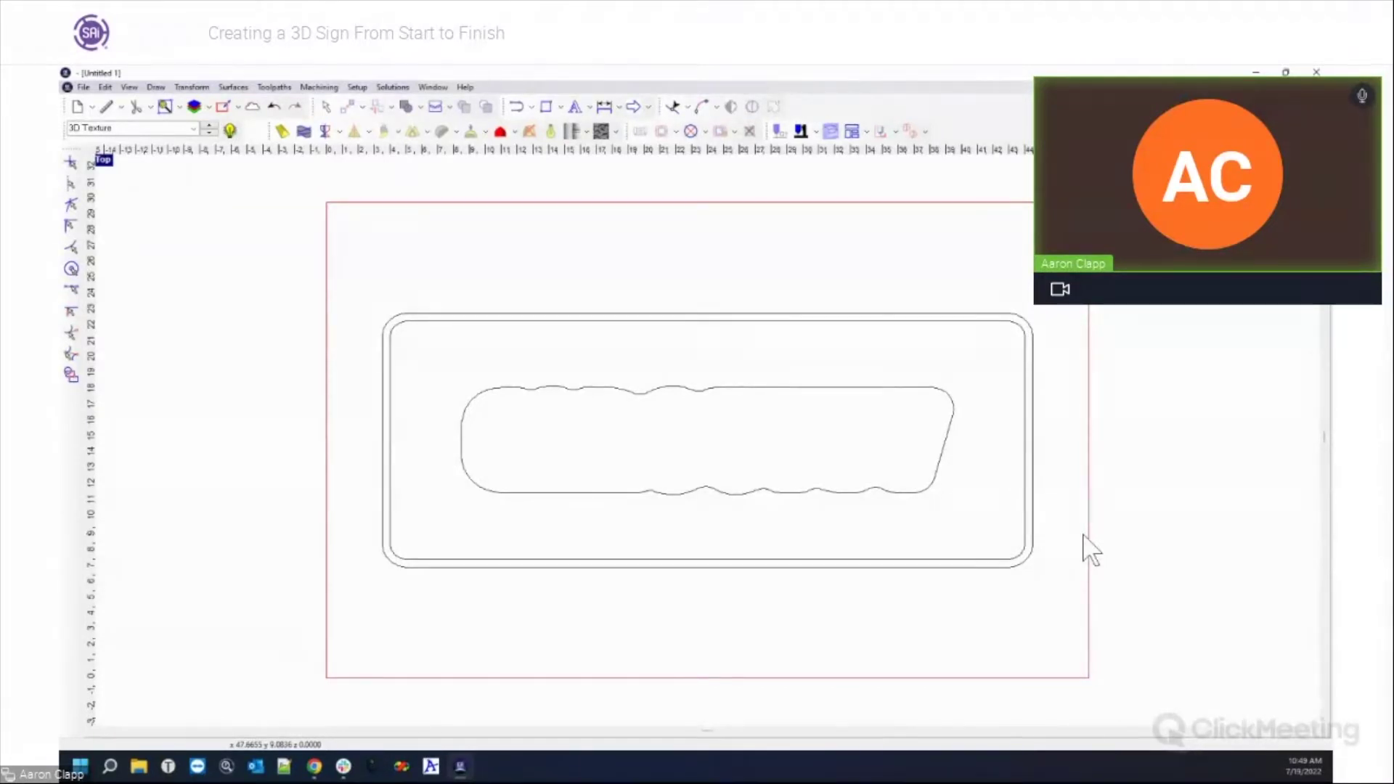
click(631, 314)
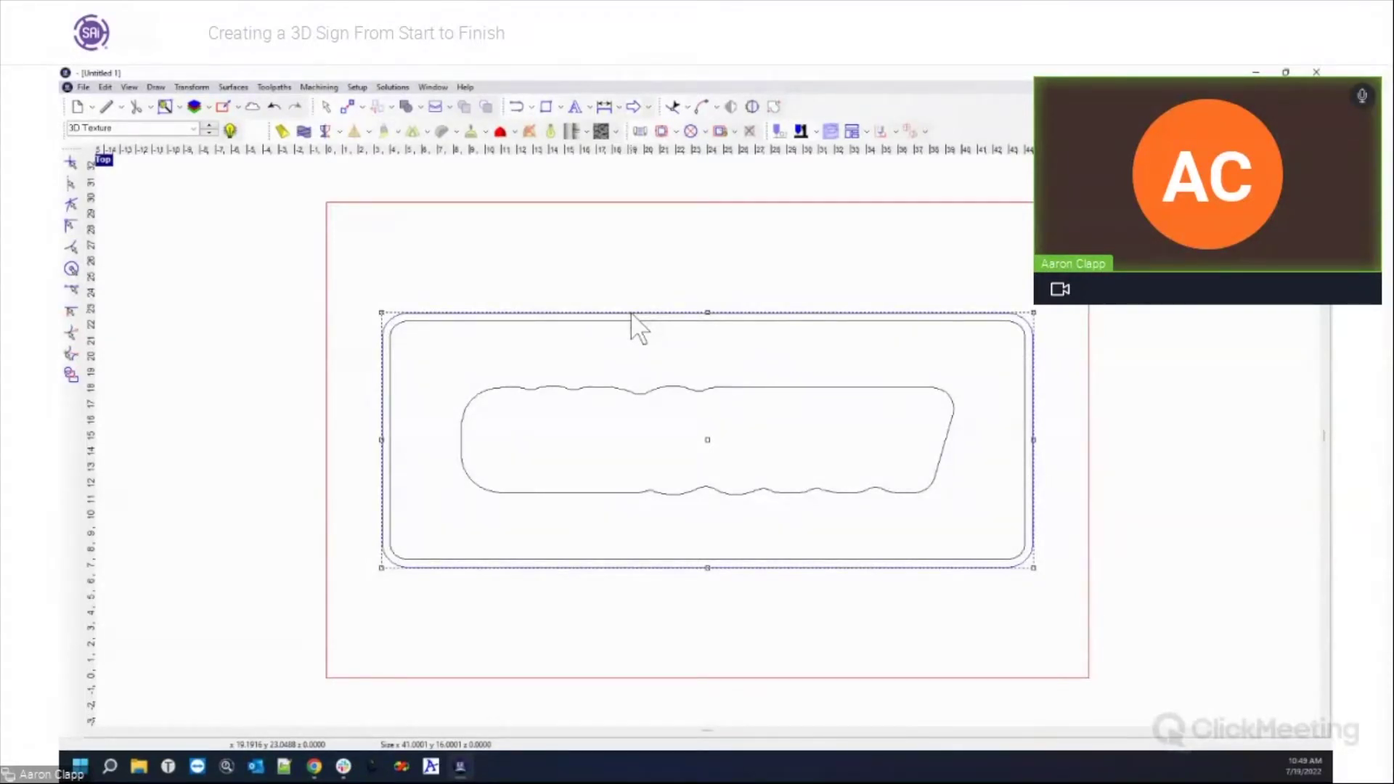
click(630, 321)
shift+click(631, 393)
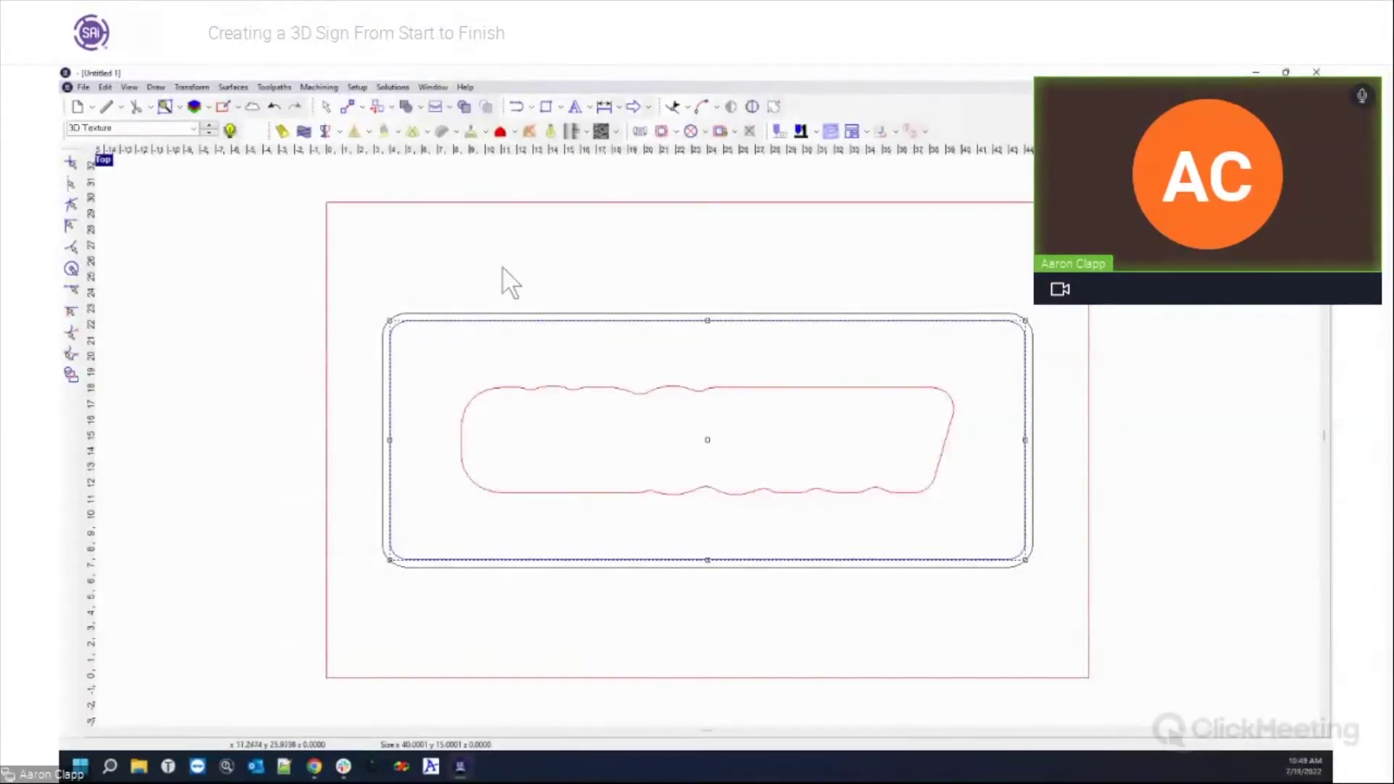
click(481, 304)
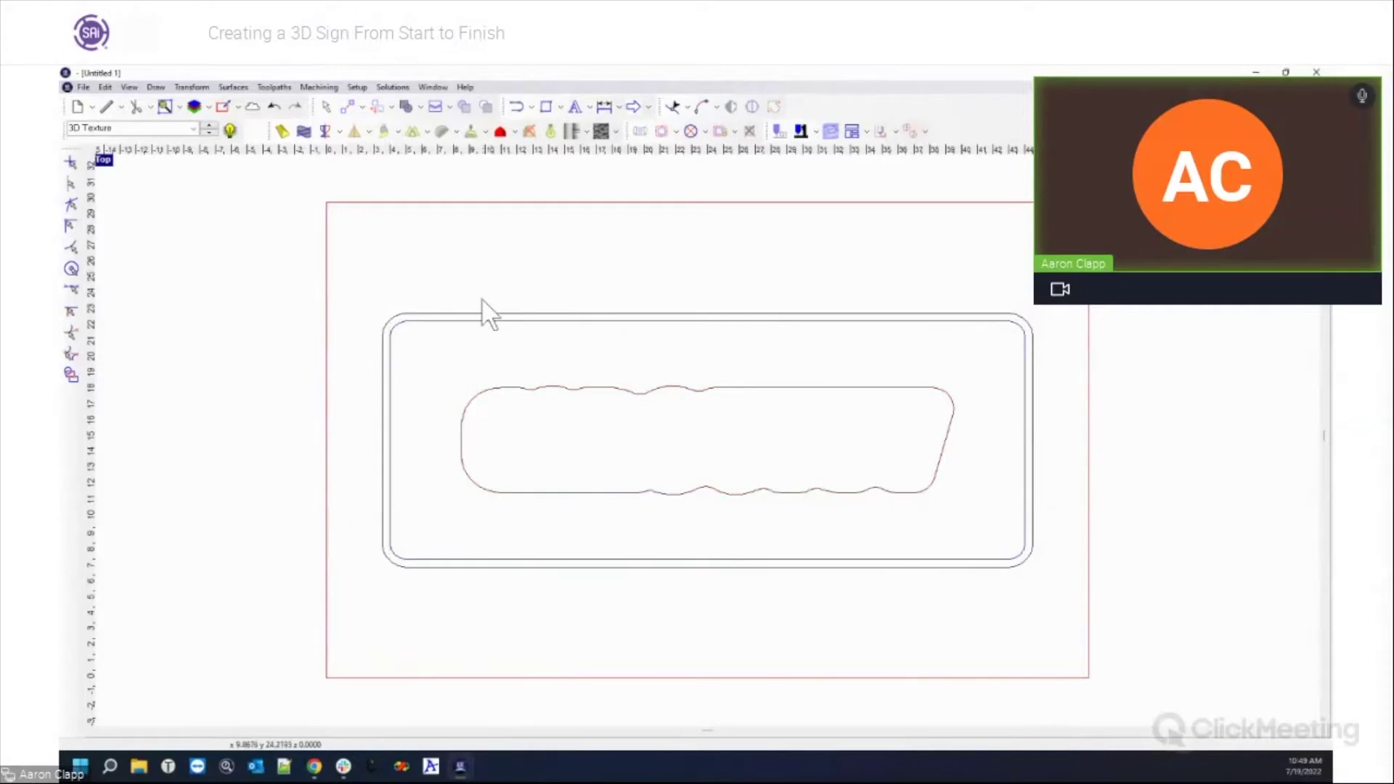
click(478, 315)
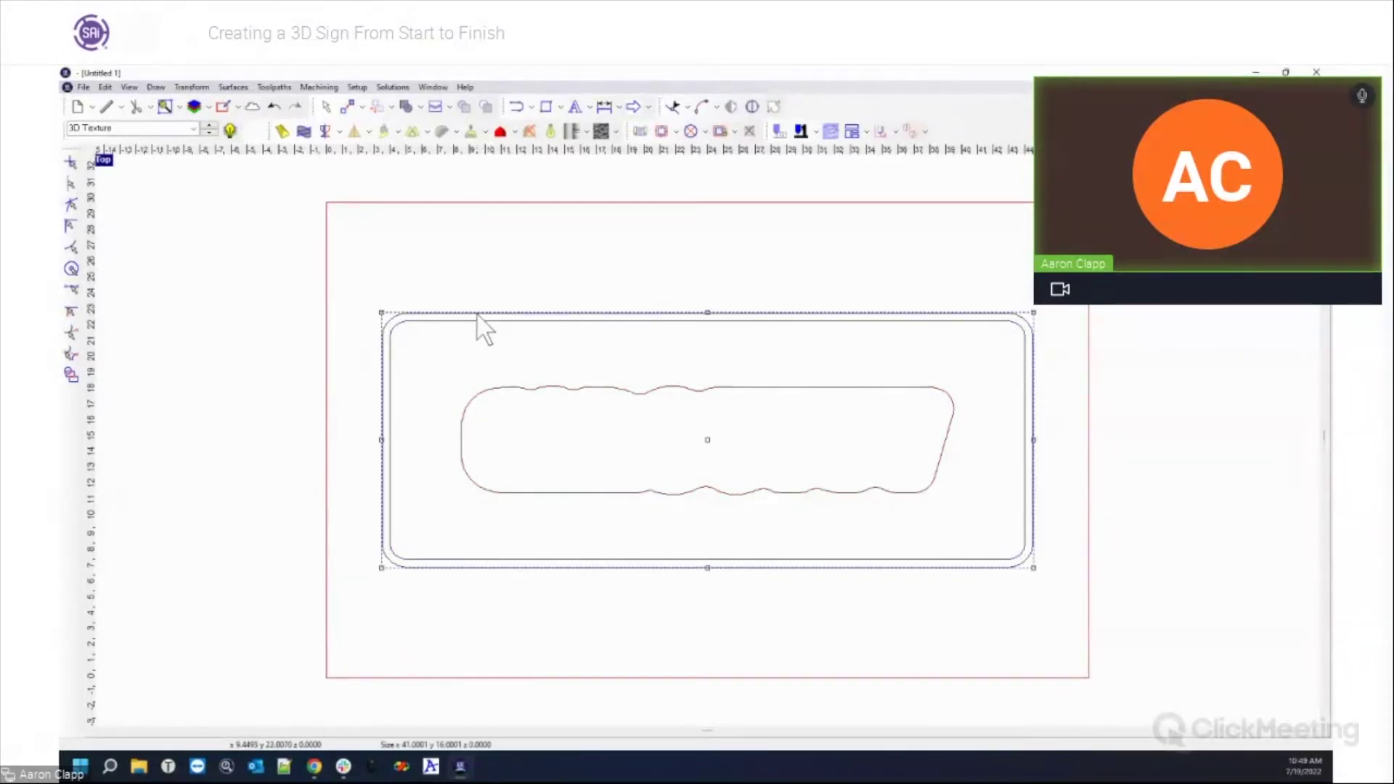
Create a flat relief from the outer border with height 0 and base 0.
click(286, 141)
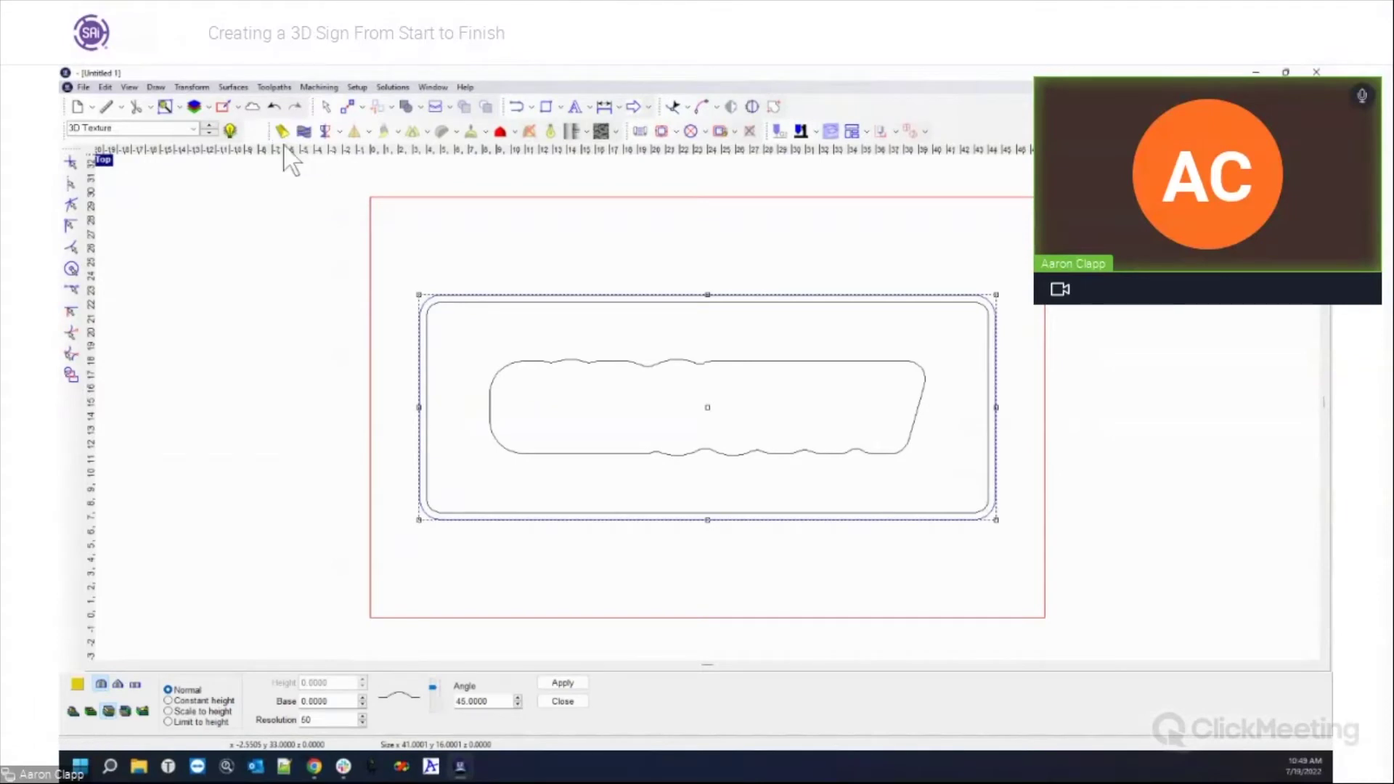
click(135, 685)
click(72, 711)
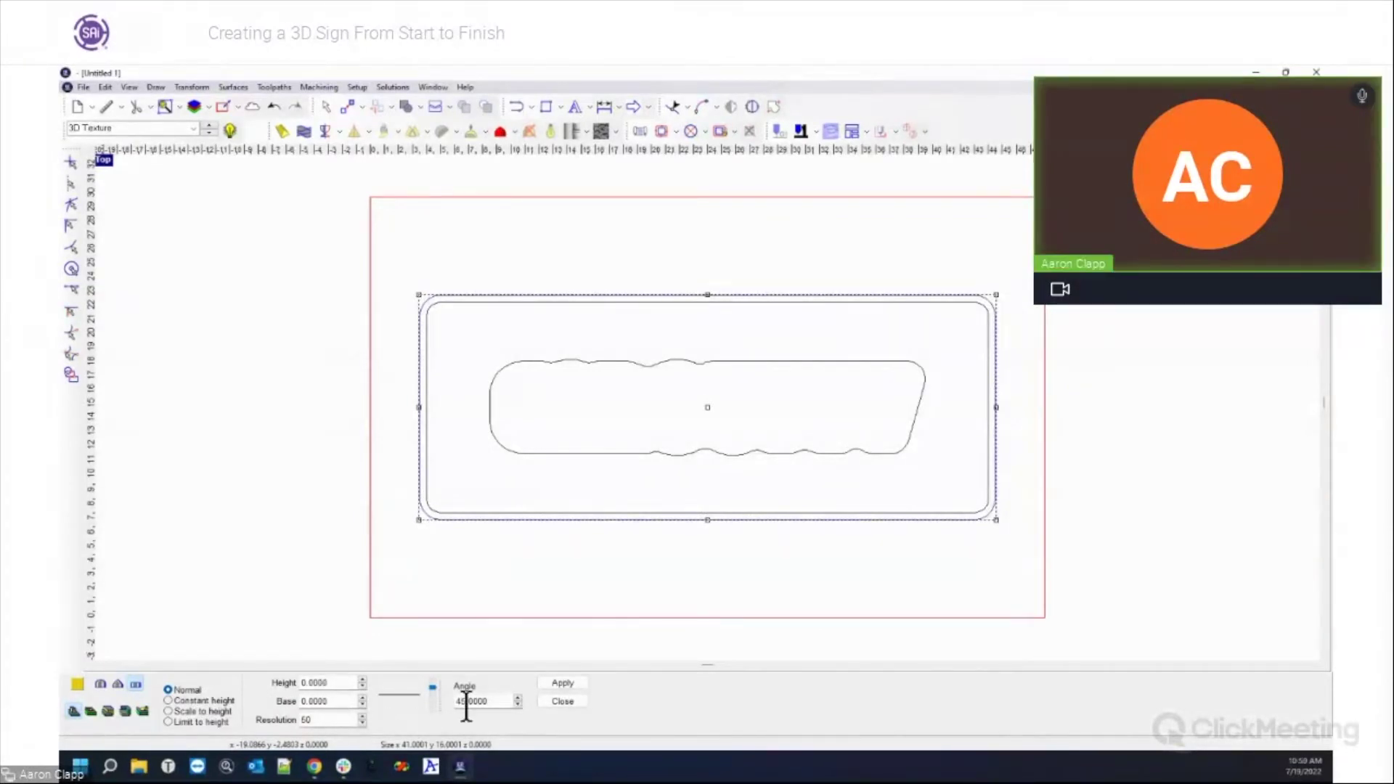
click(561, 682)
click(555, 698)
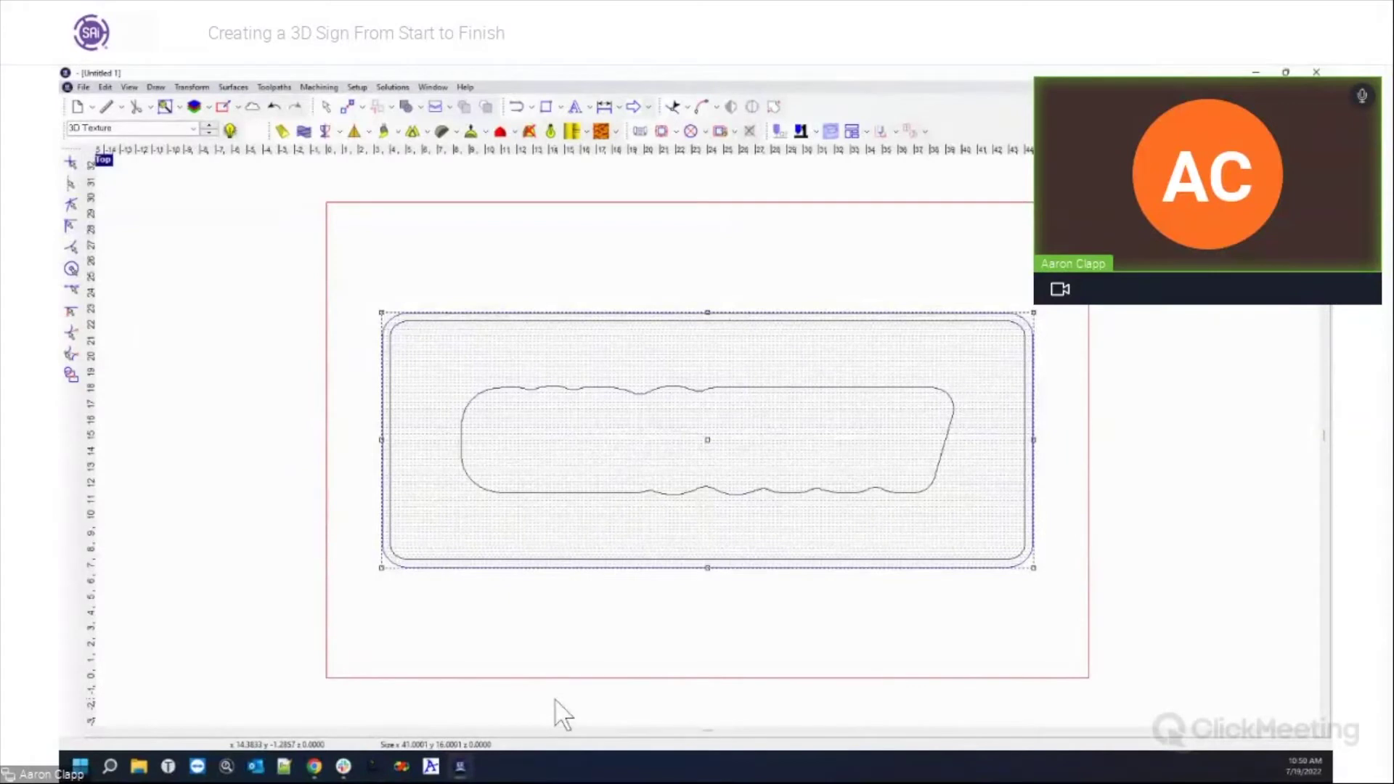
Apply the Bamboo texture to the outer border's relief with a height of 1.
click(572, 132)
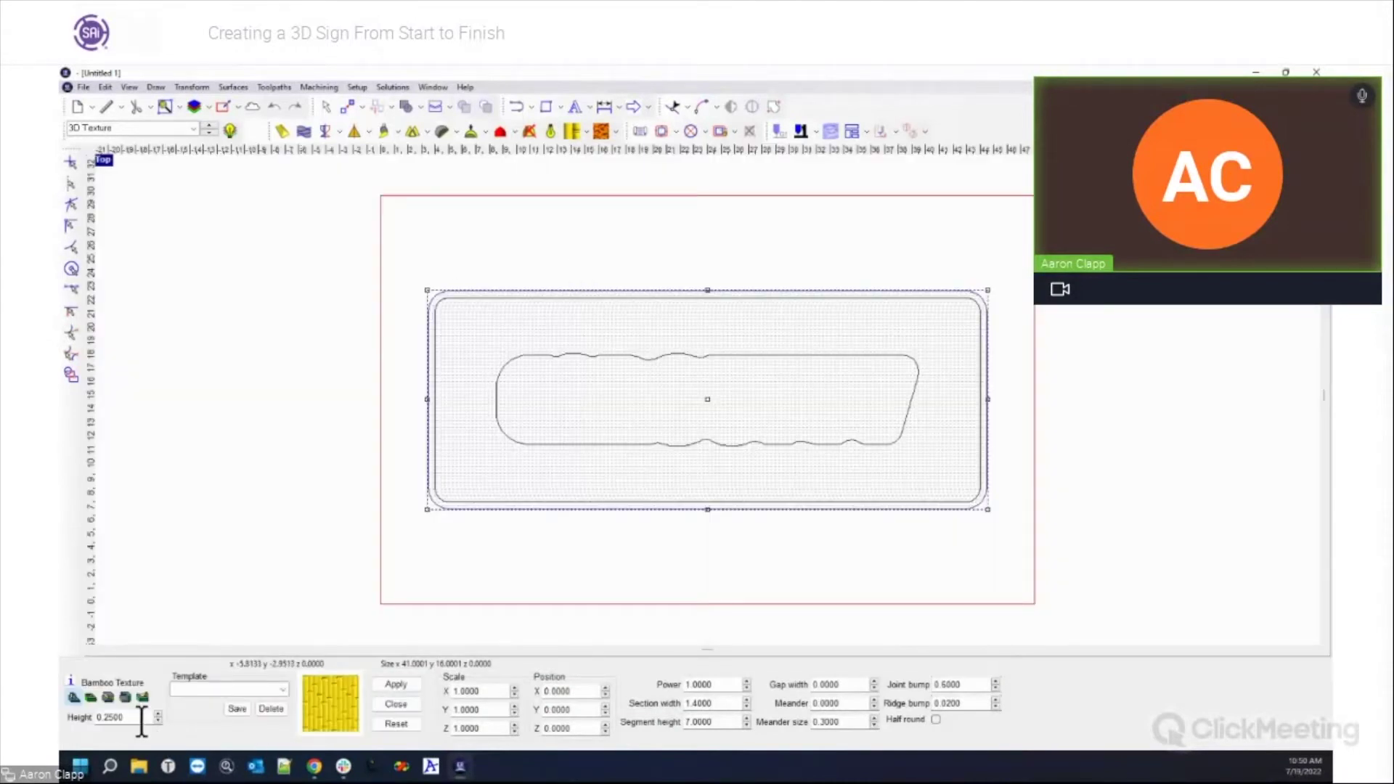
drag(93, 721, 137, 722)
text(1)
key(Return)
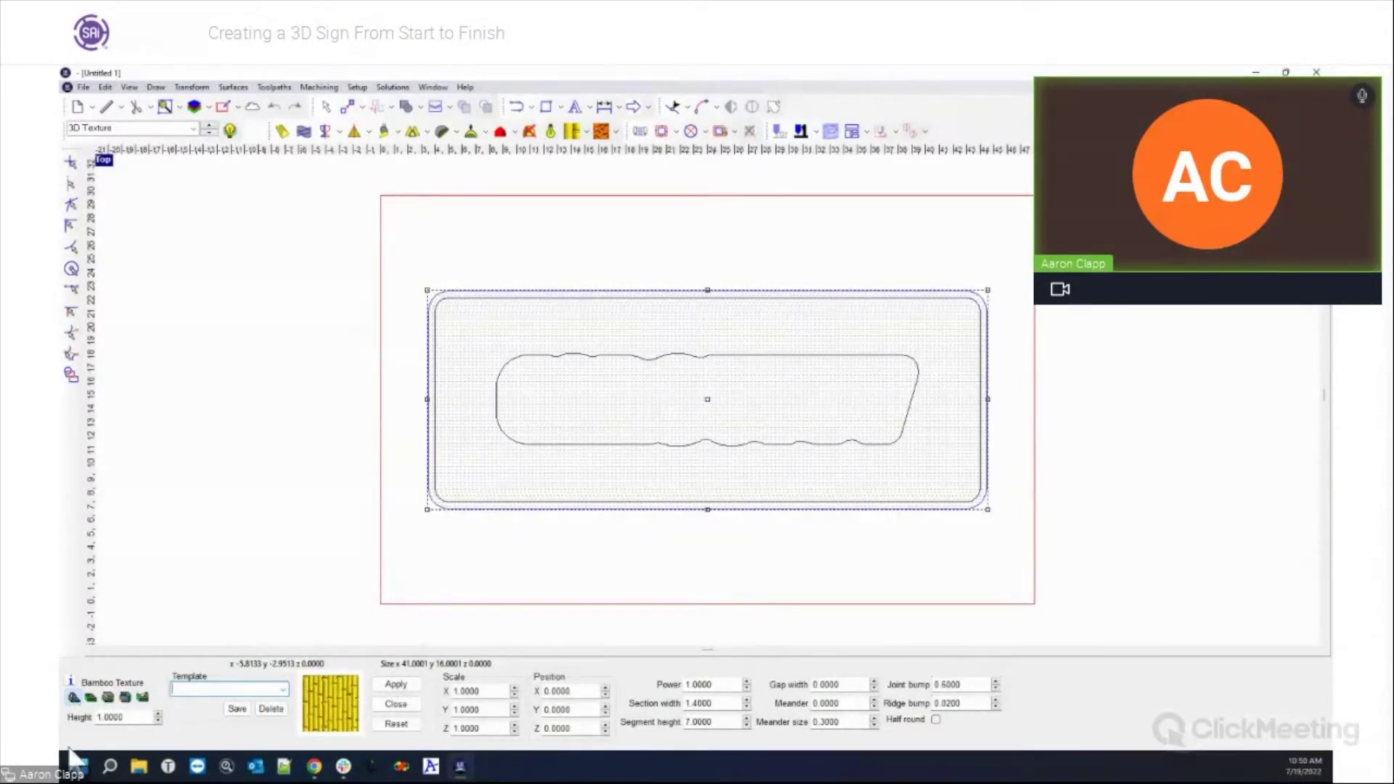
click(396, 685)
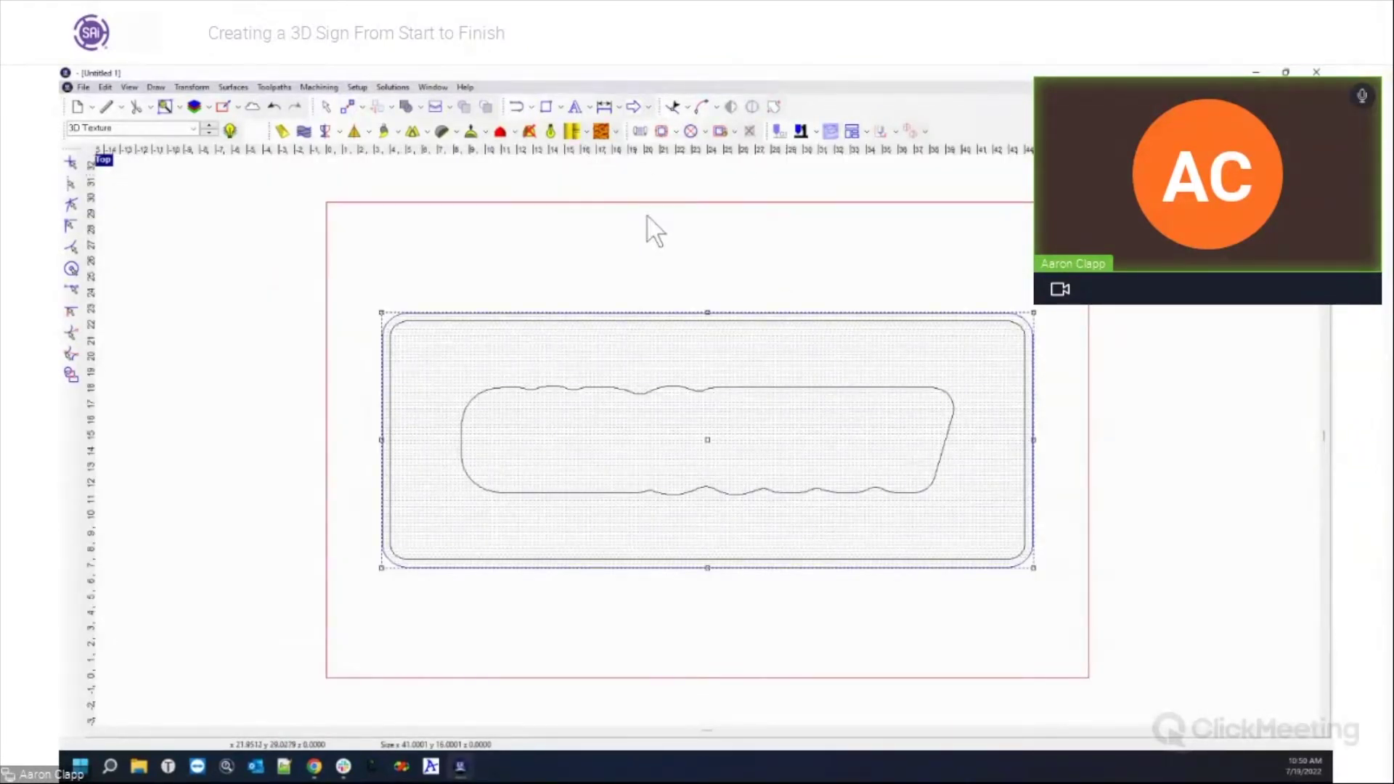
Render the bamboo relief, examine its joints and ridges from several angles in the perspective view, and return to the top view.
click(552, 133)
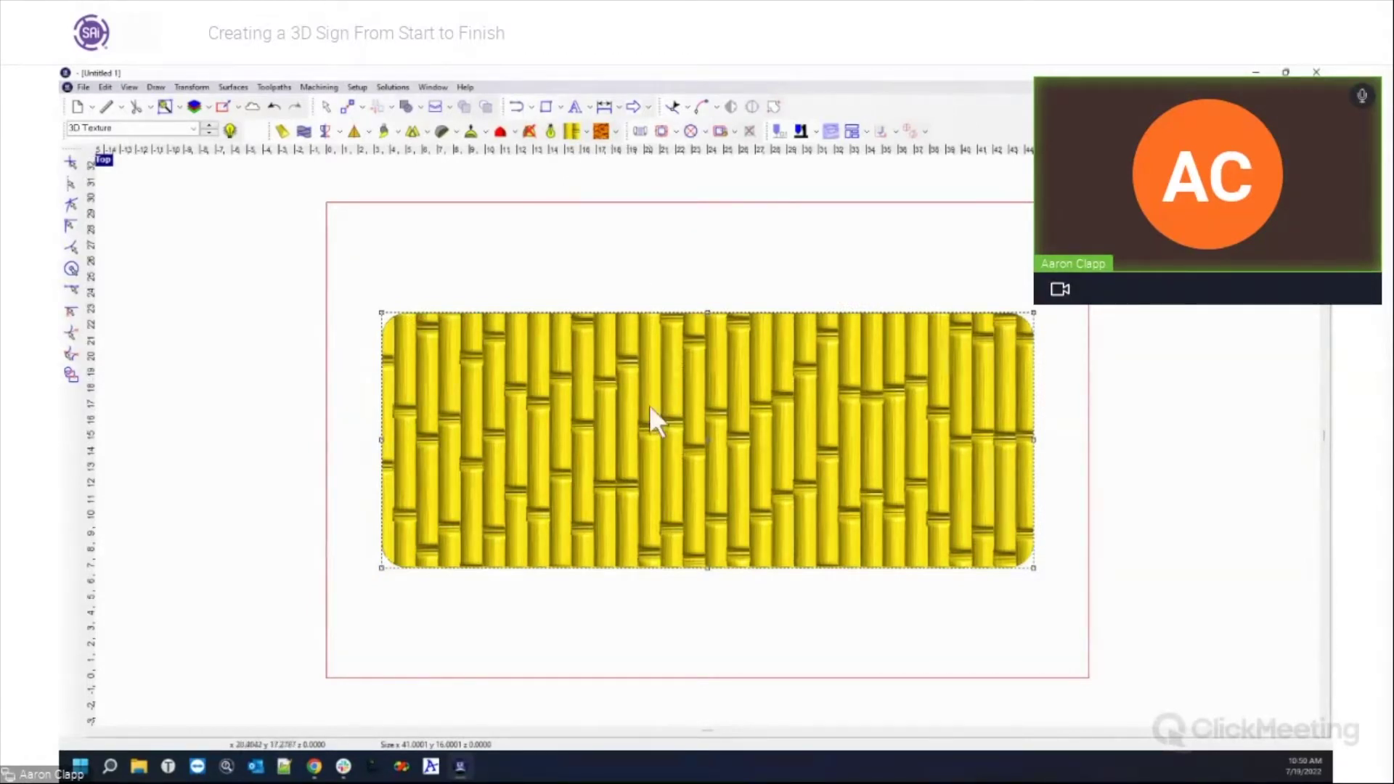
click(103, 159)
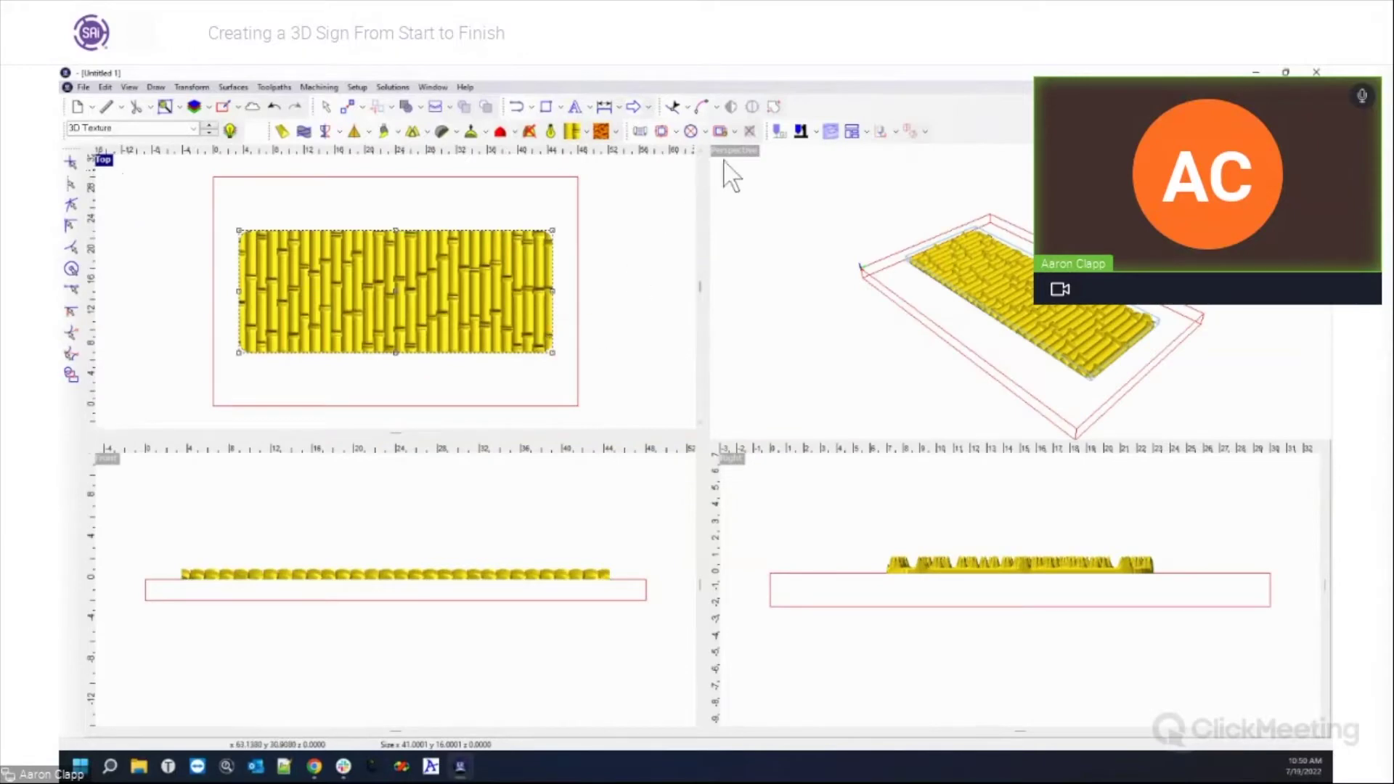
click(727, 152)
middle_drag(615, 411, 887, 399)
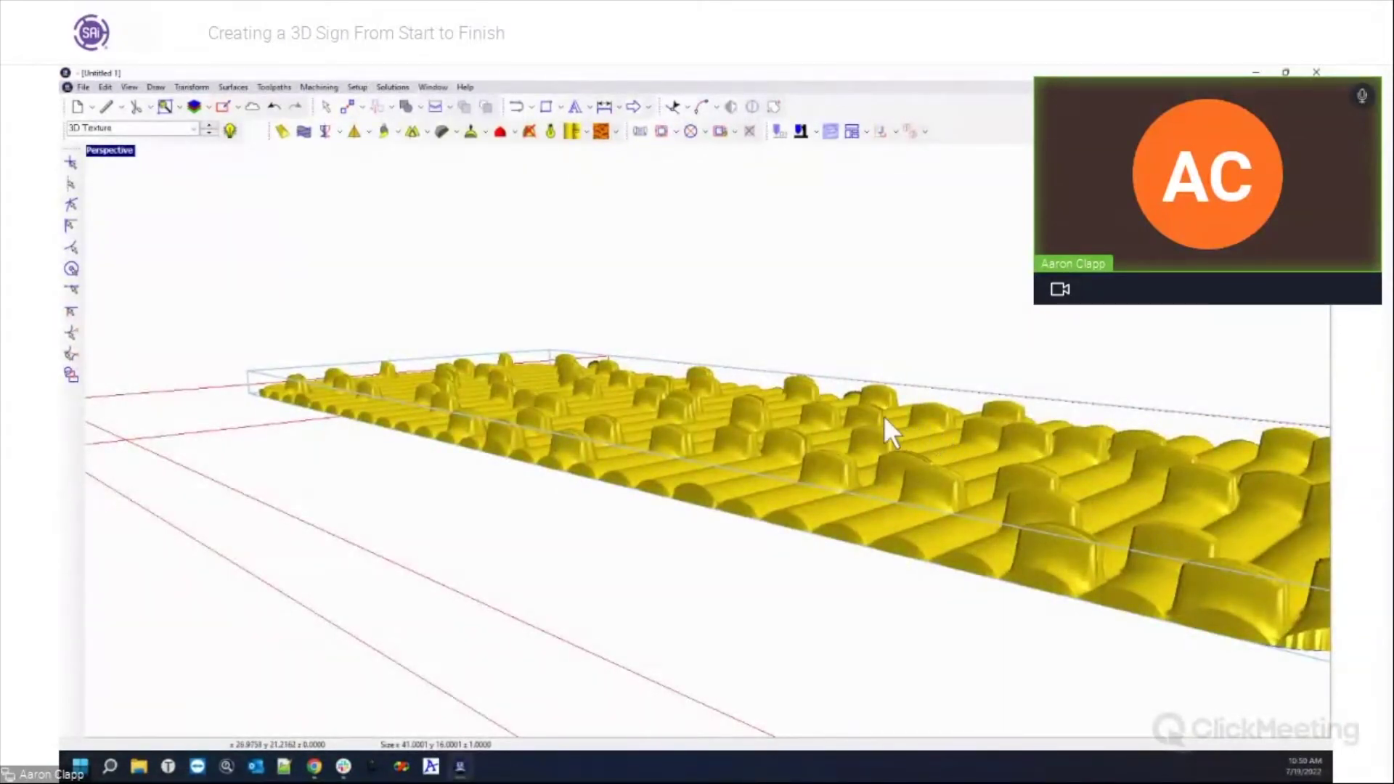
middle_drag(884, 416, 1023, 573)
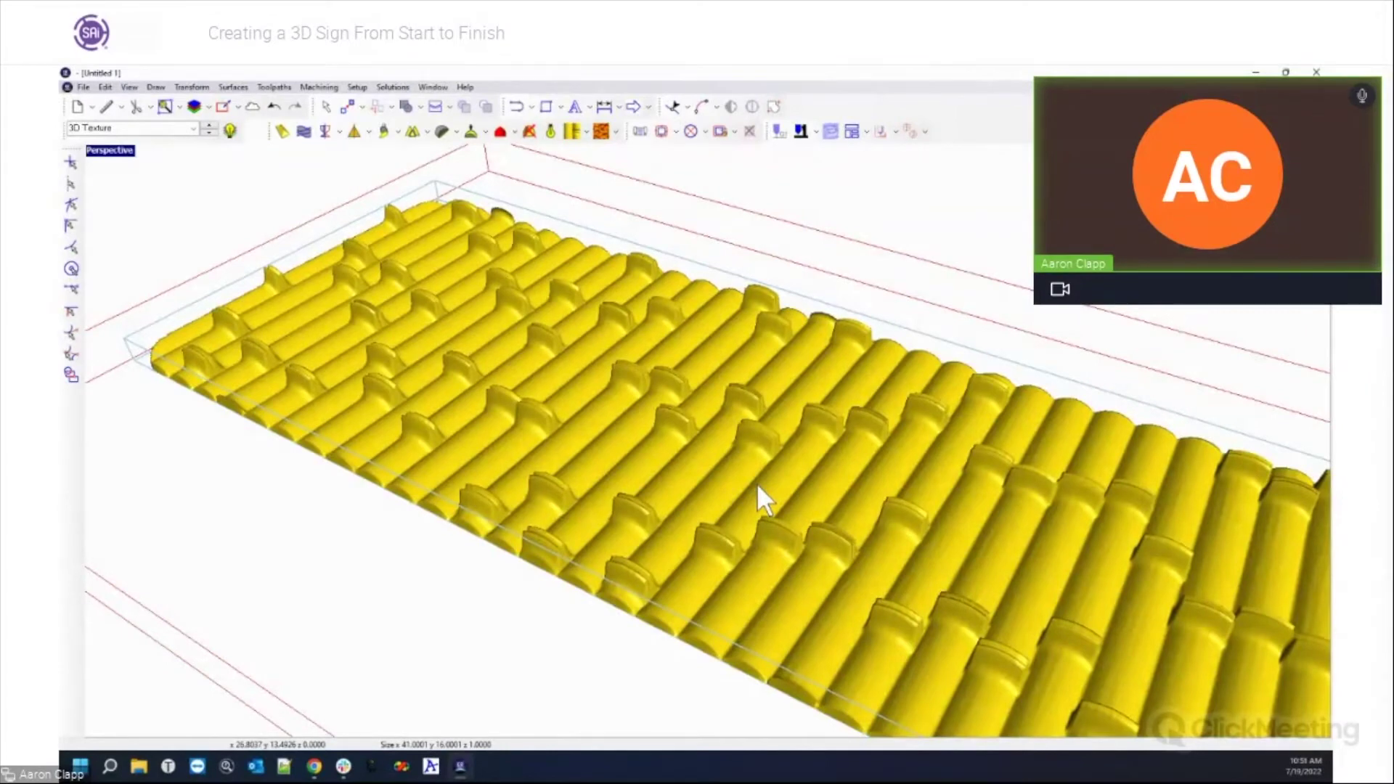
scroll(739, 471, down, 3)
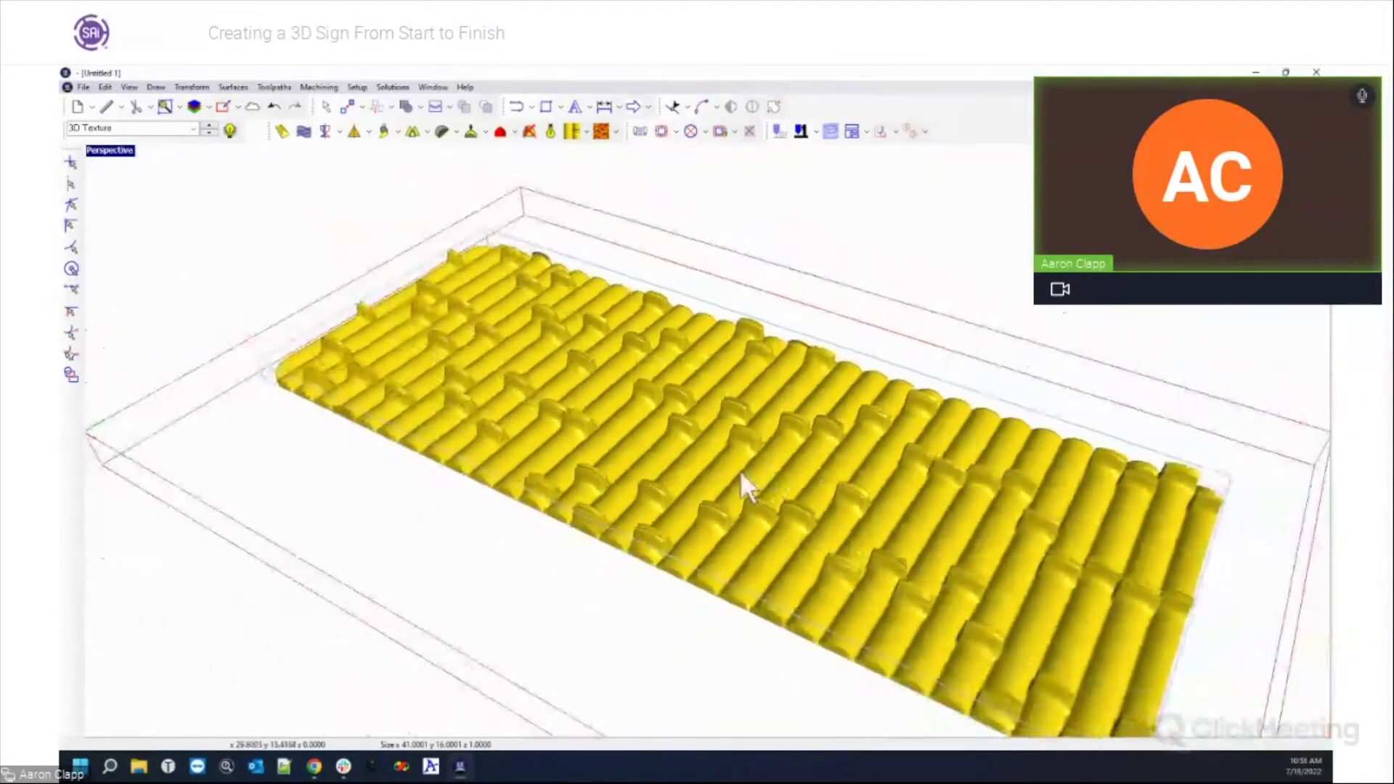
middle_drag(741, 473, 775, 493)
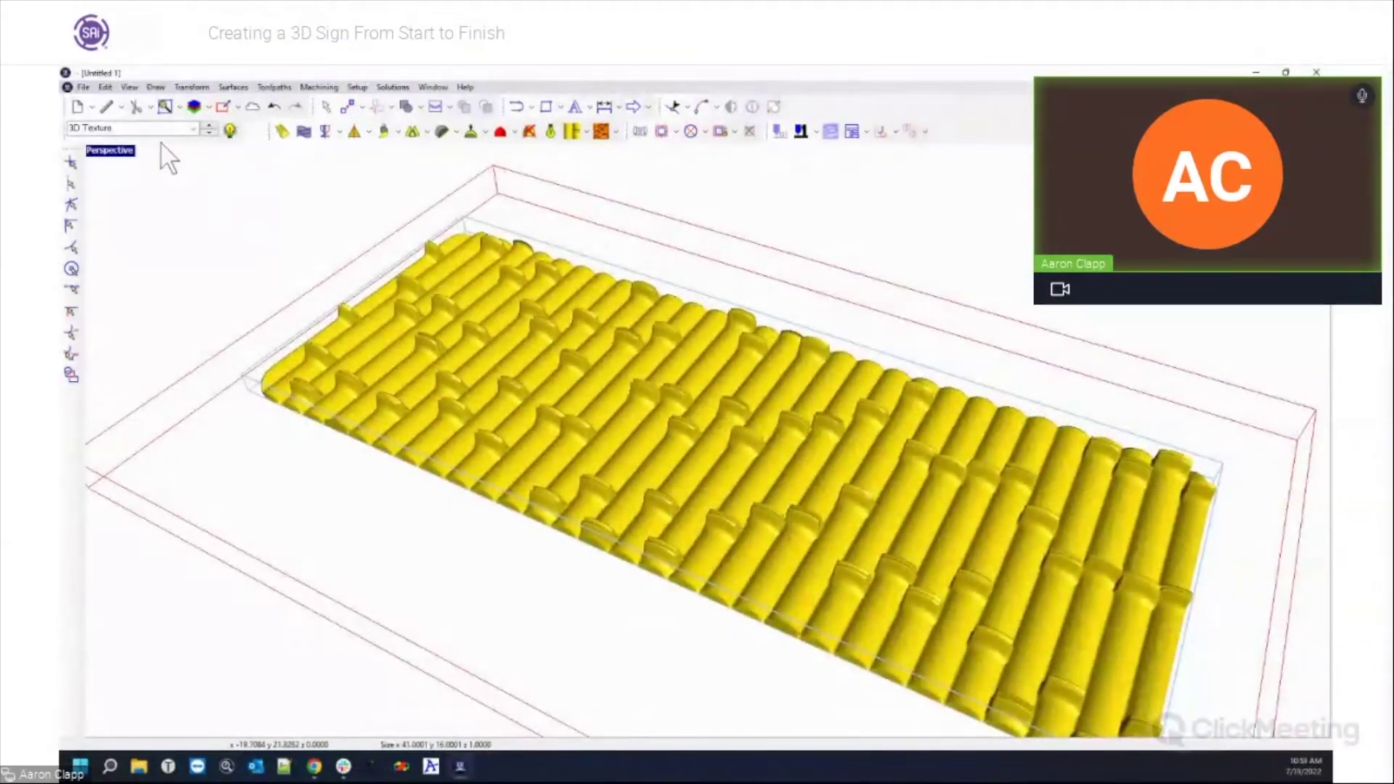
double_click(121, 152)
double_click(102, 162)
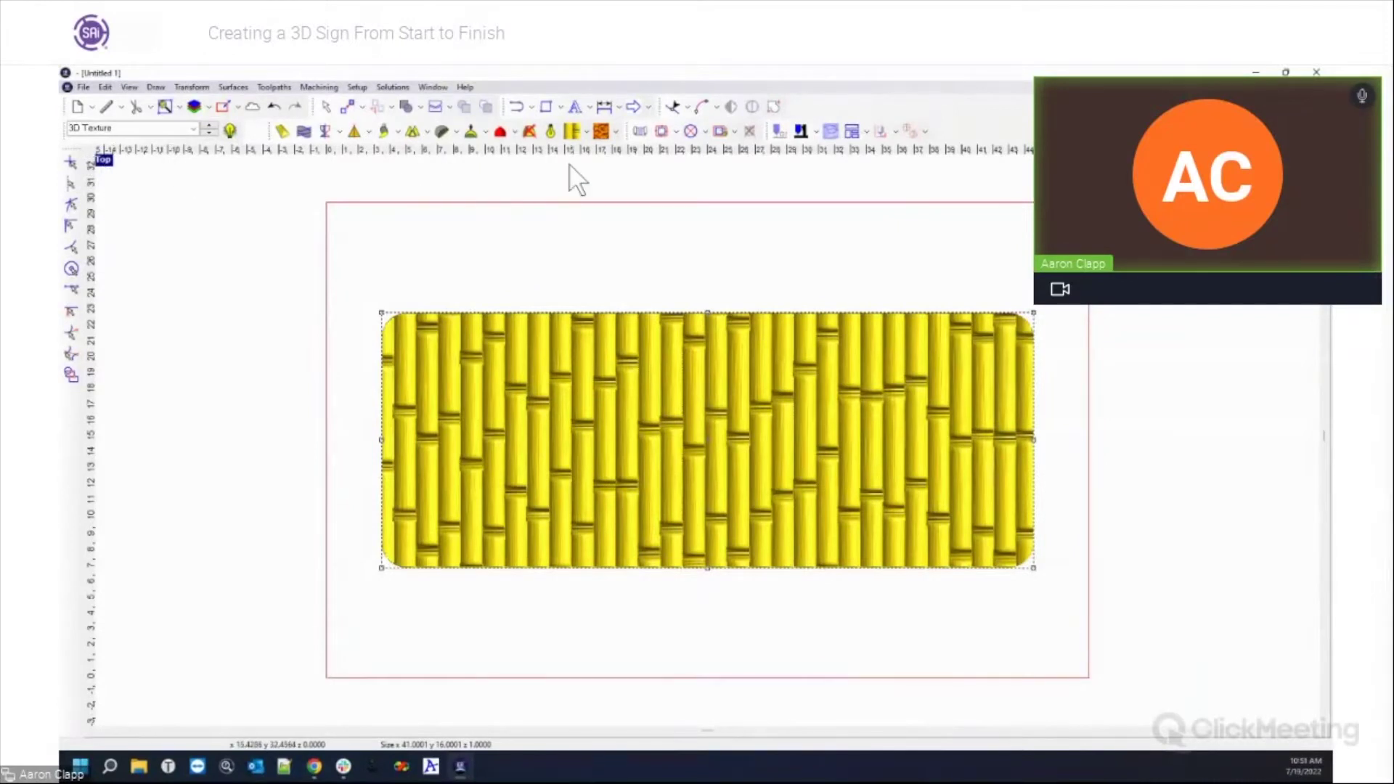
Turn off the rendering and clear the bamboo relief from the outer border.
click(550, 131)
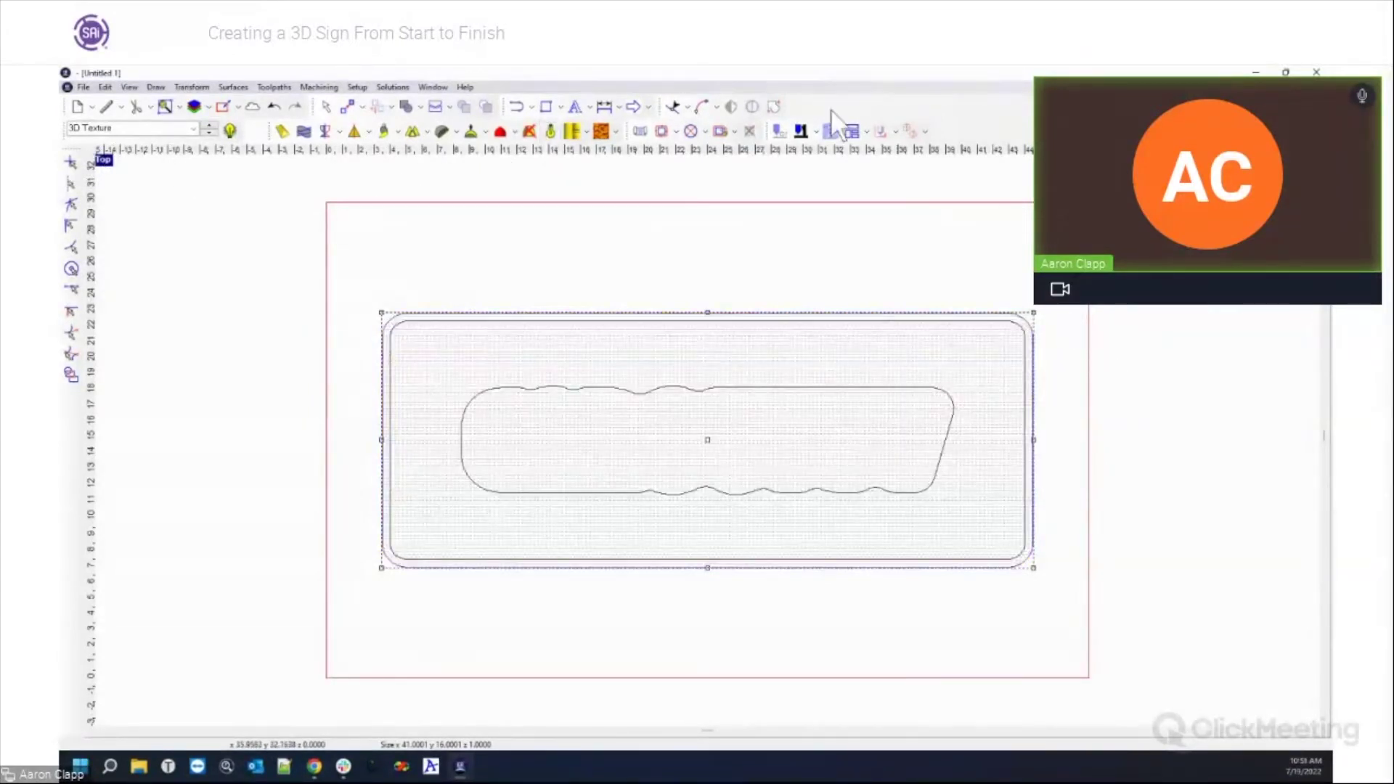
click(529, 131)
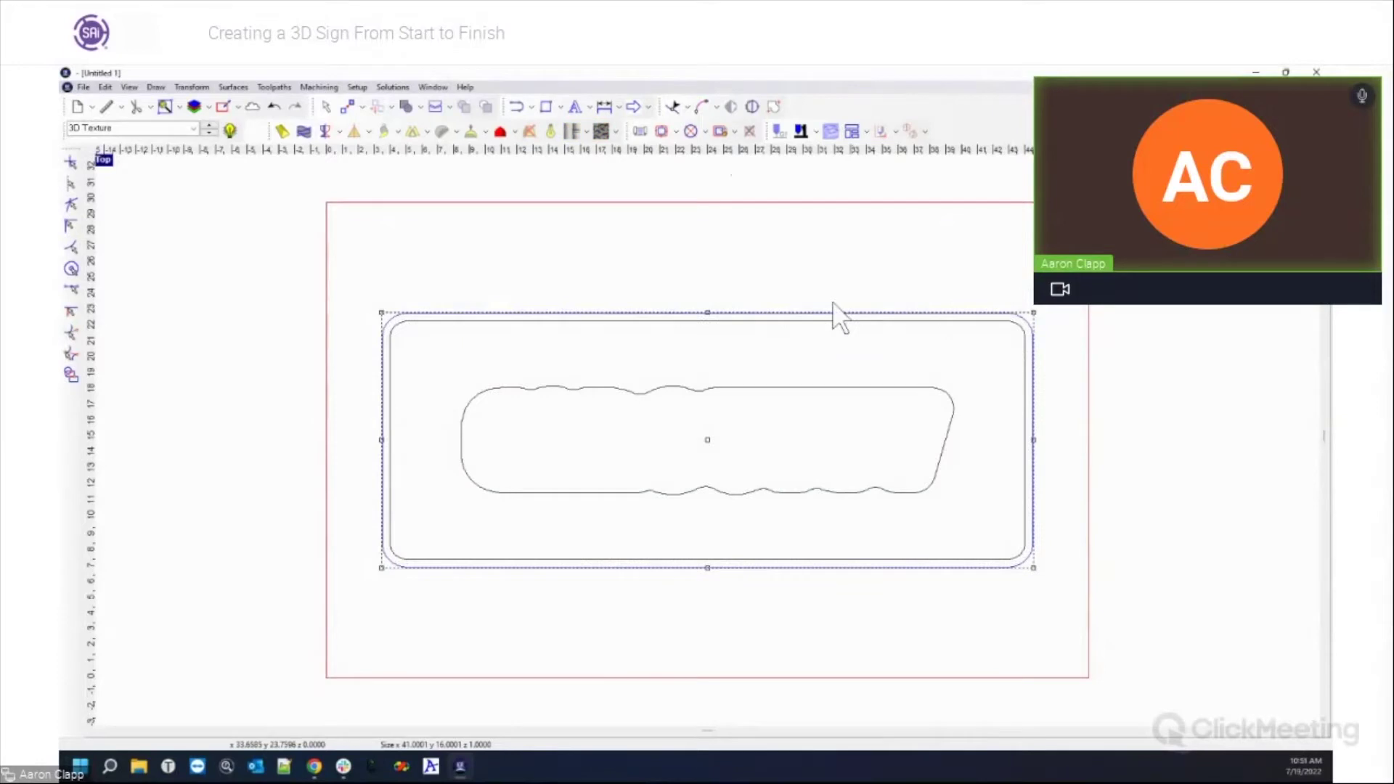
Create a flat relief from the outer border with a height of 0.75 and base 0.
click(282, 132)
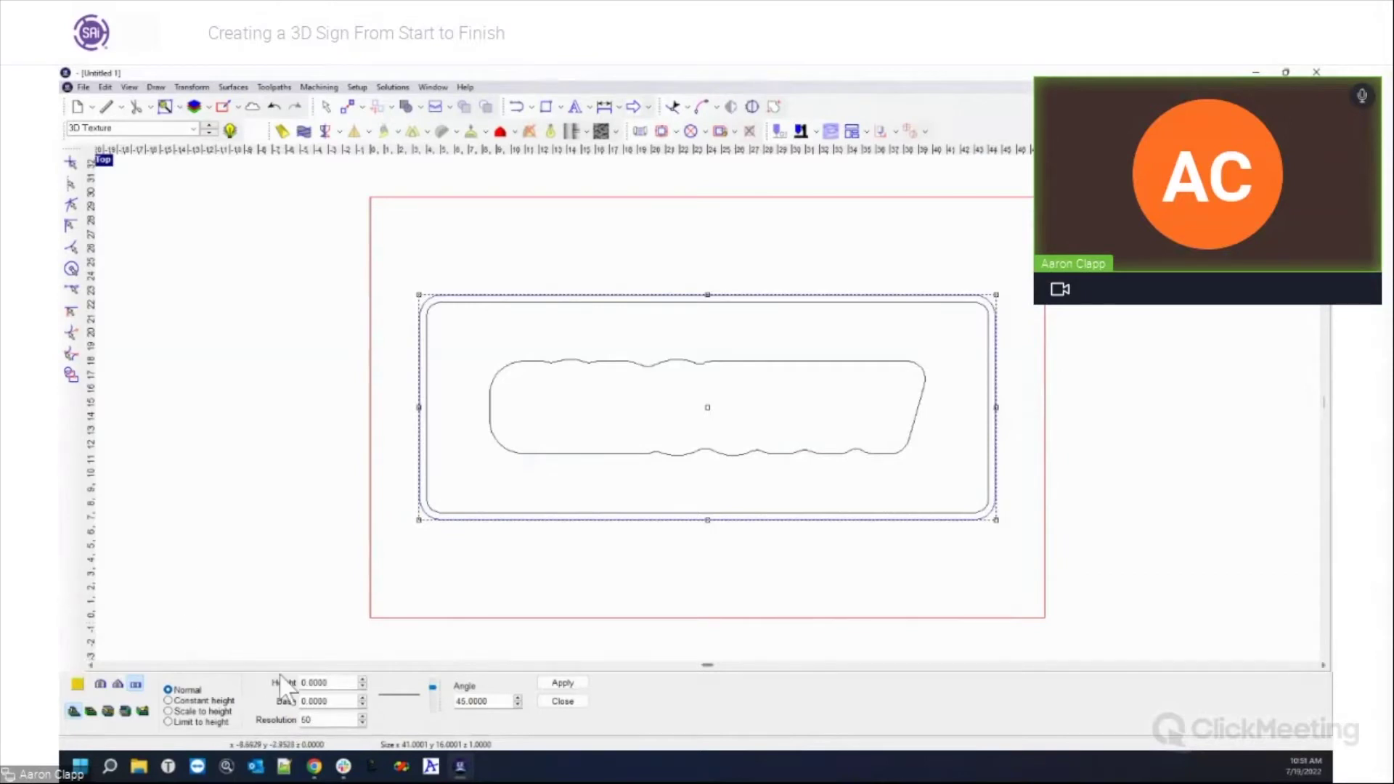
double_click(319, 682)
text(.75)
key(Tab)
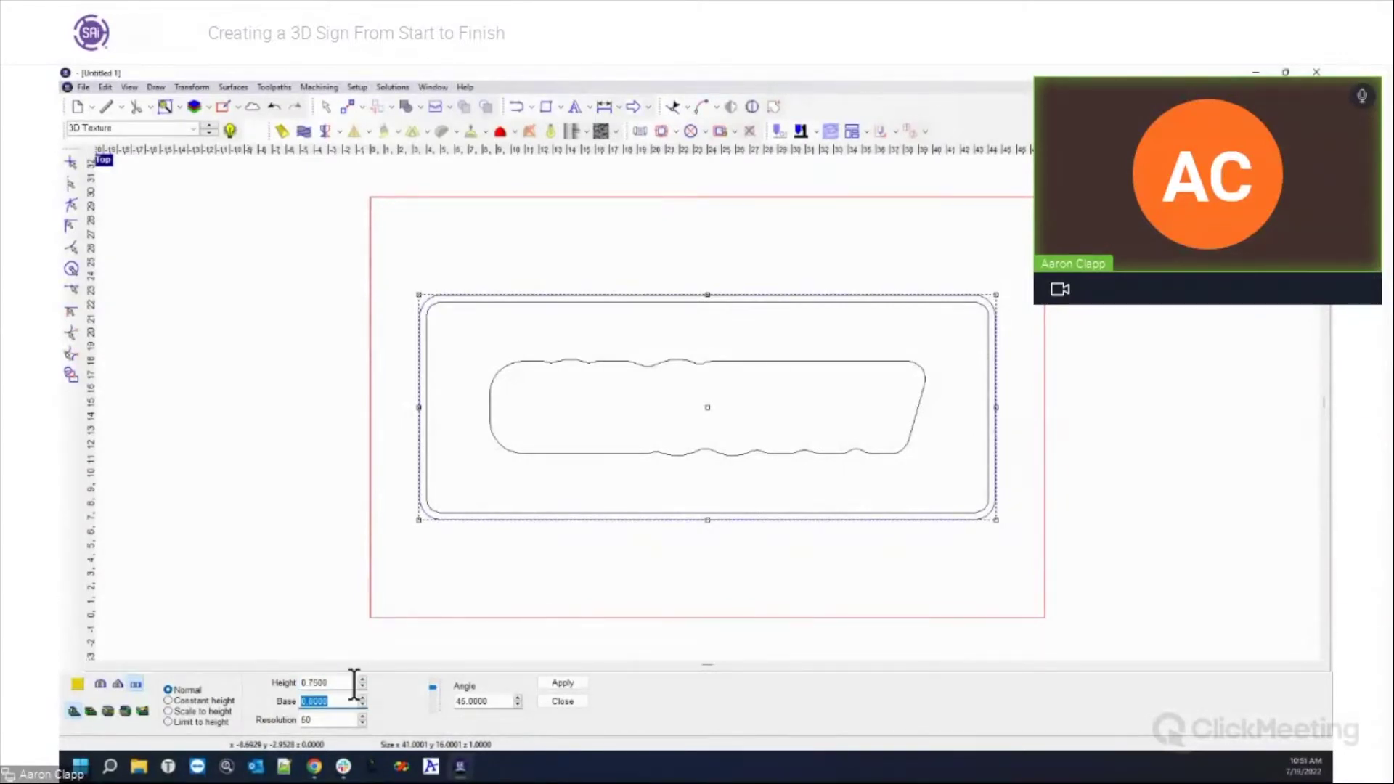
click(342, 683)
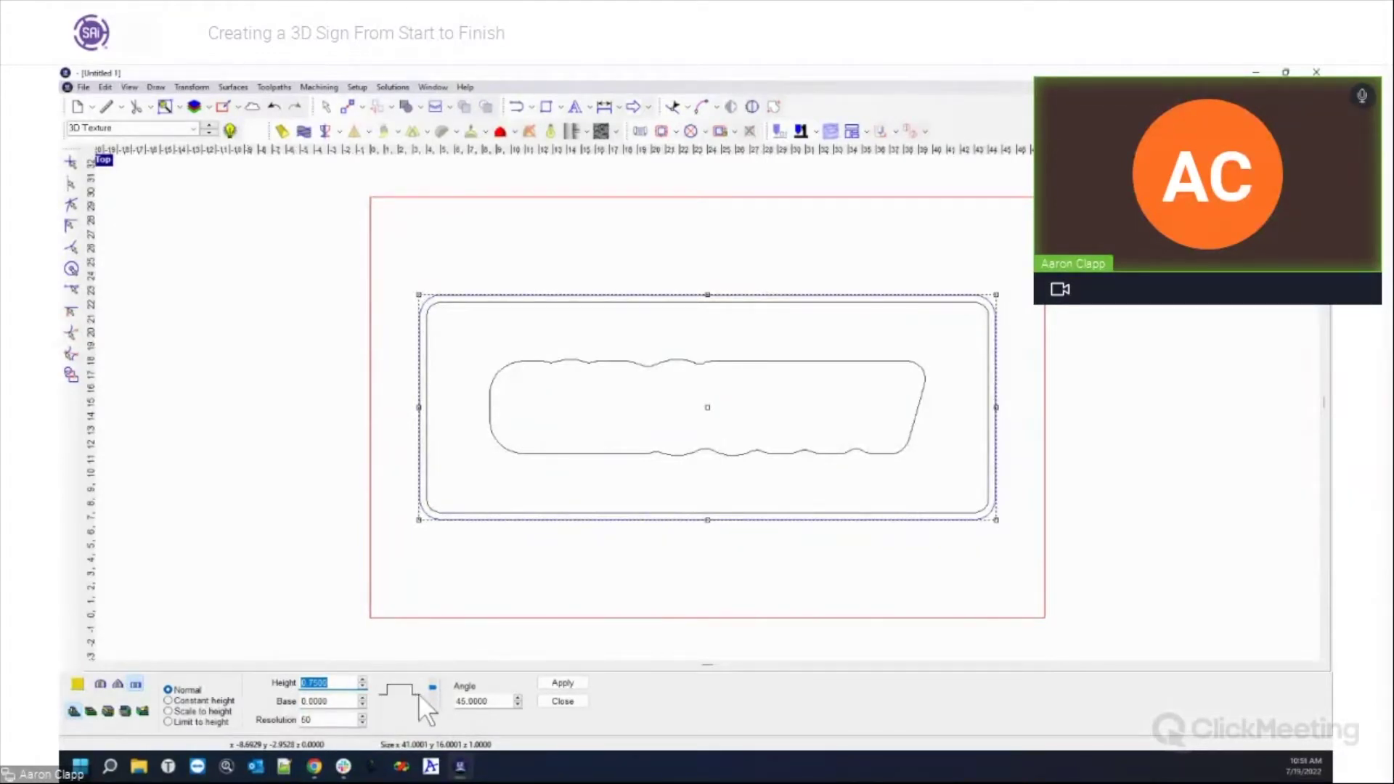
click(558, 681)
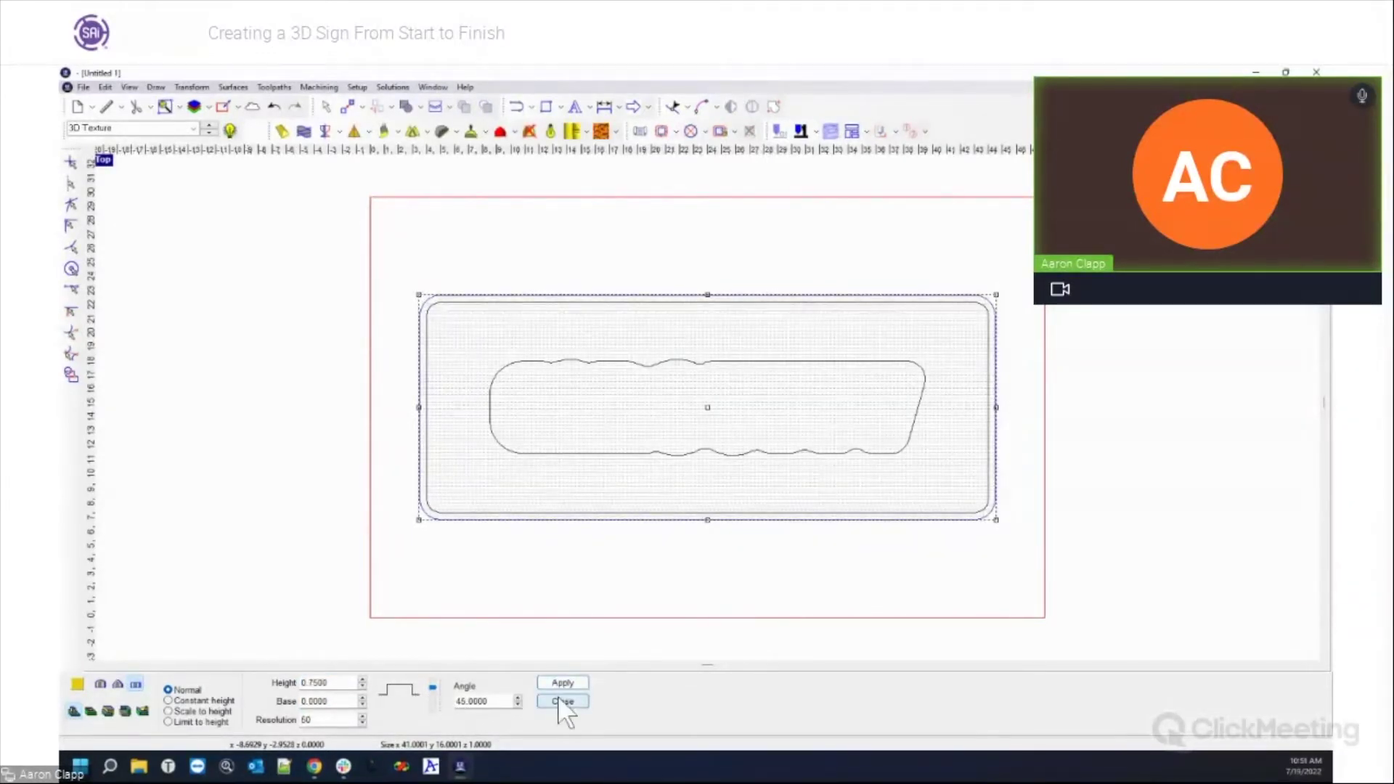
click(560, 701)
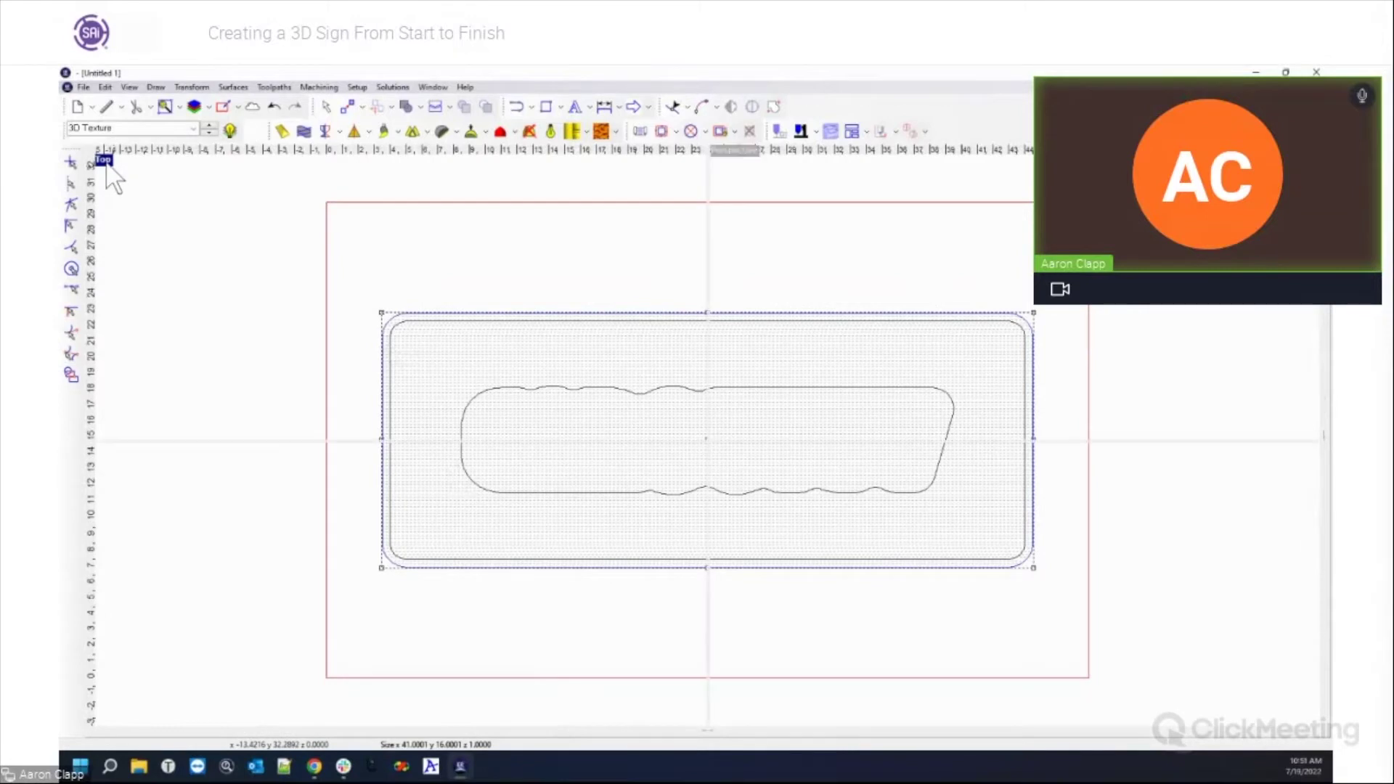
Examine the rendered flat relief in the four-view layout, and return to the unrendered top view.
click(572, 131)
click(551, 131)
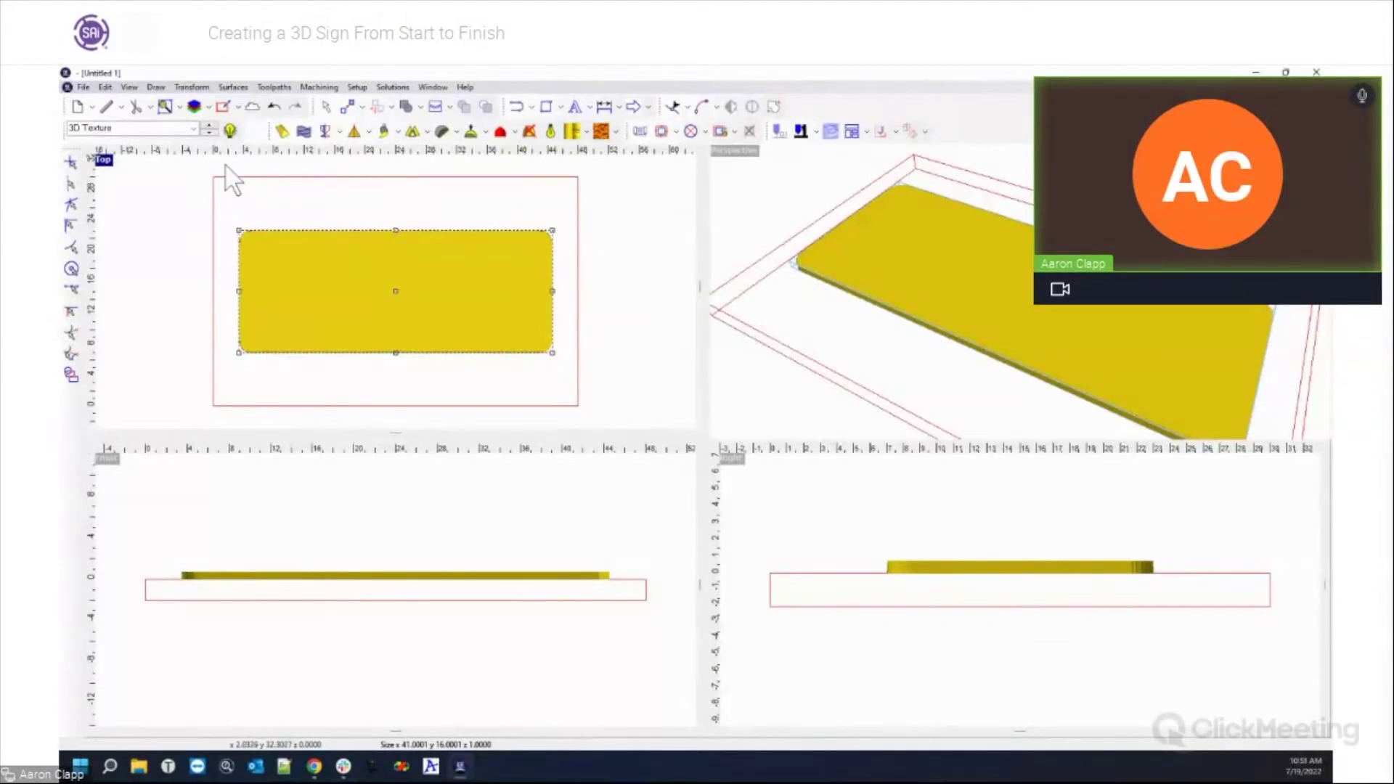
click(549, 132)
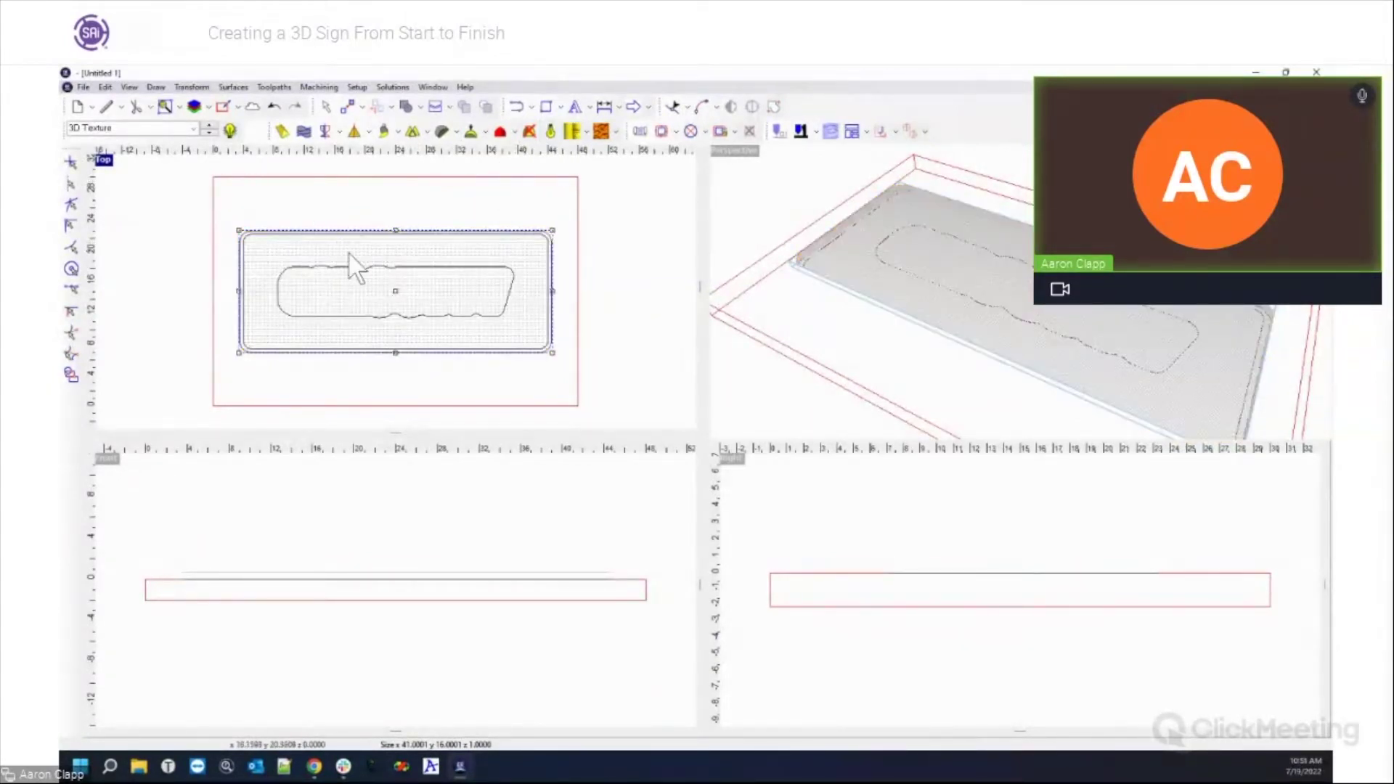
click(320, 198)
double_click(104, 159)
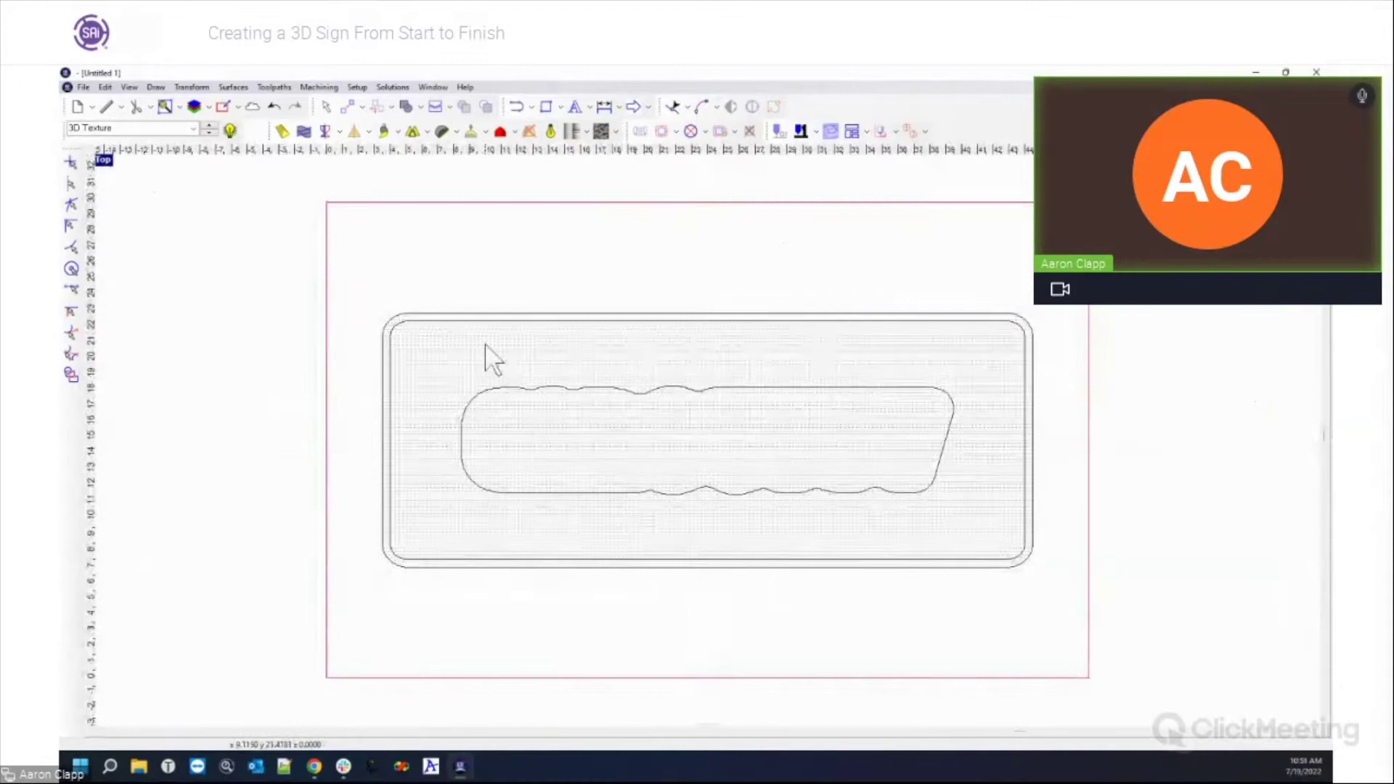
Apply the Bamboo texture to the outer border's flat relief with a height of 0.25.
click(528, 320)
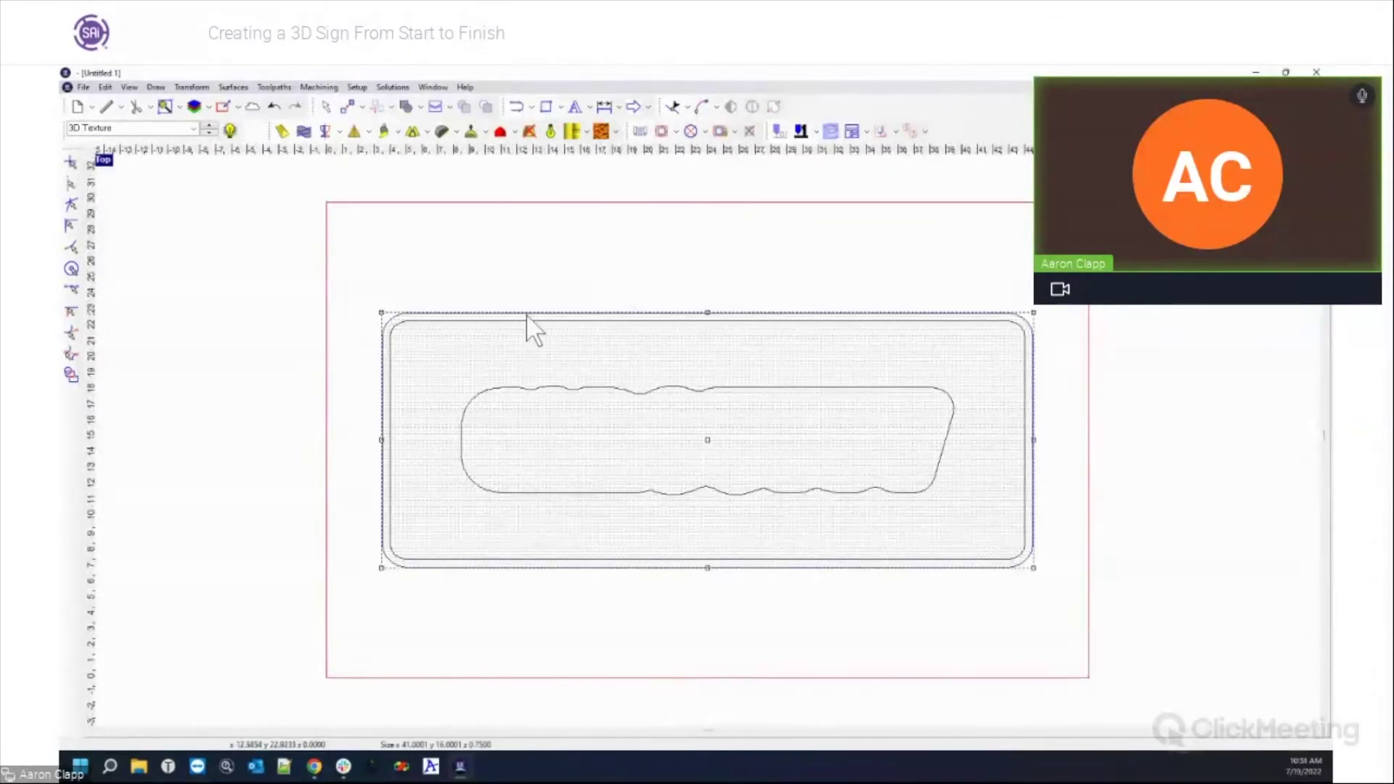
click(569, 132)
drag(94, 719, 137, 721)
text(25)
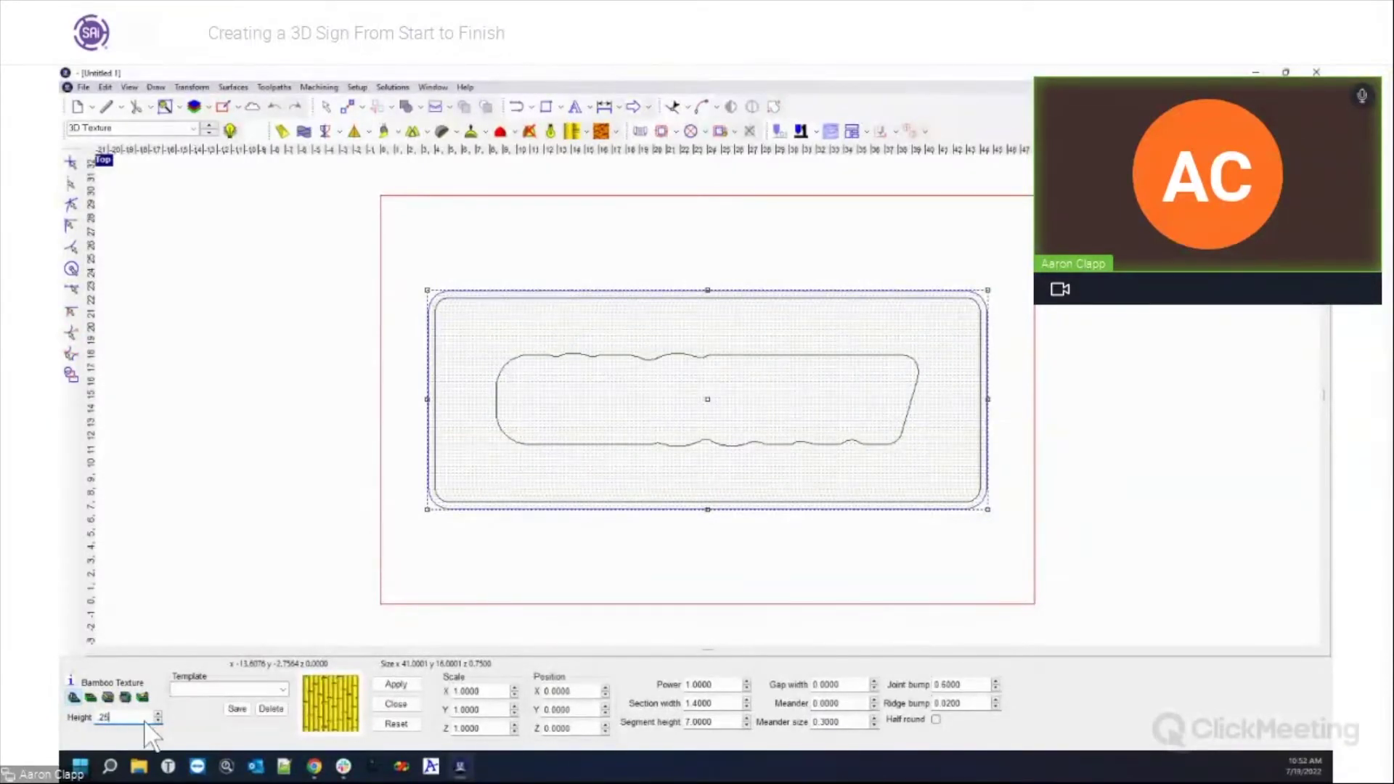
key(Tab)
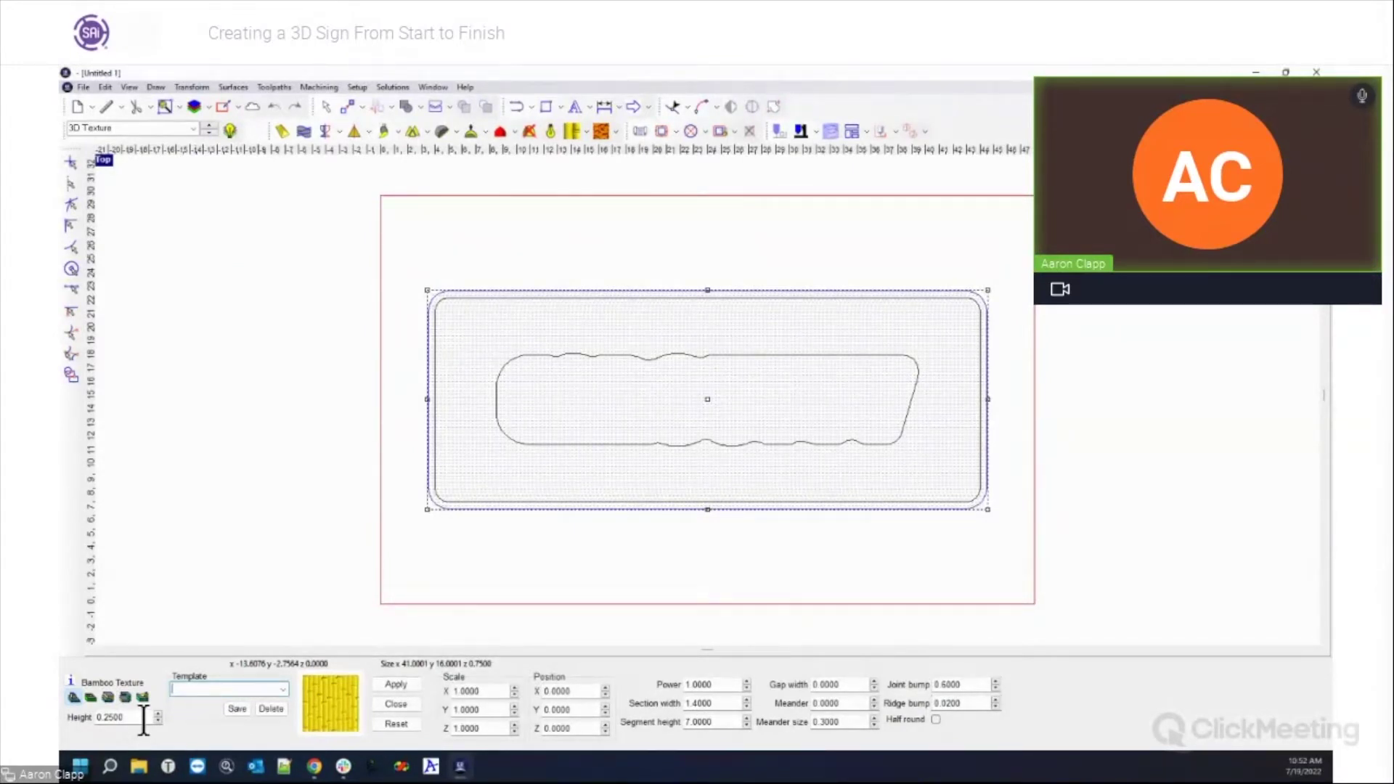
click(399, 685)
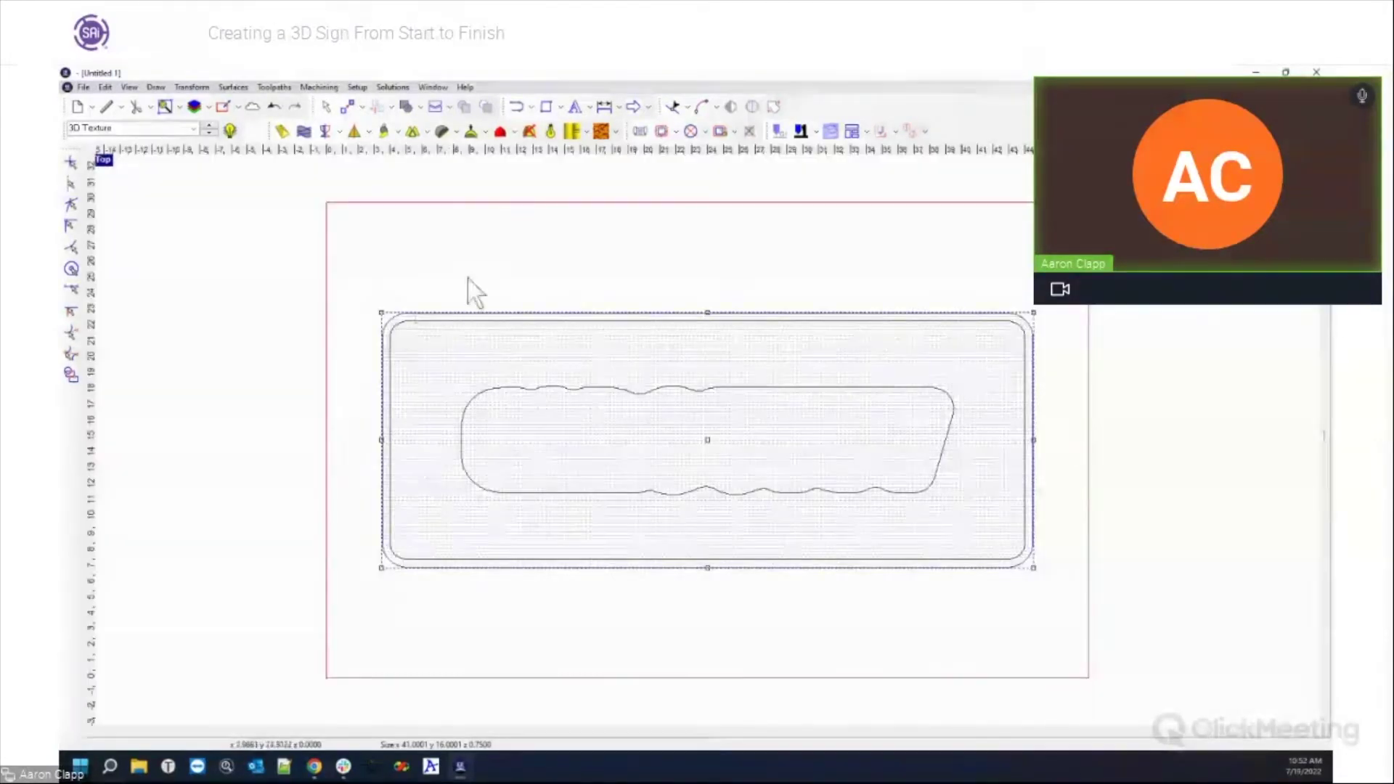
Render the textured sign base and examine it up close in the perspective view.
click(551, 131)
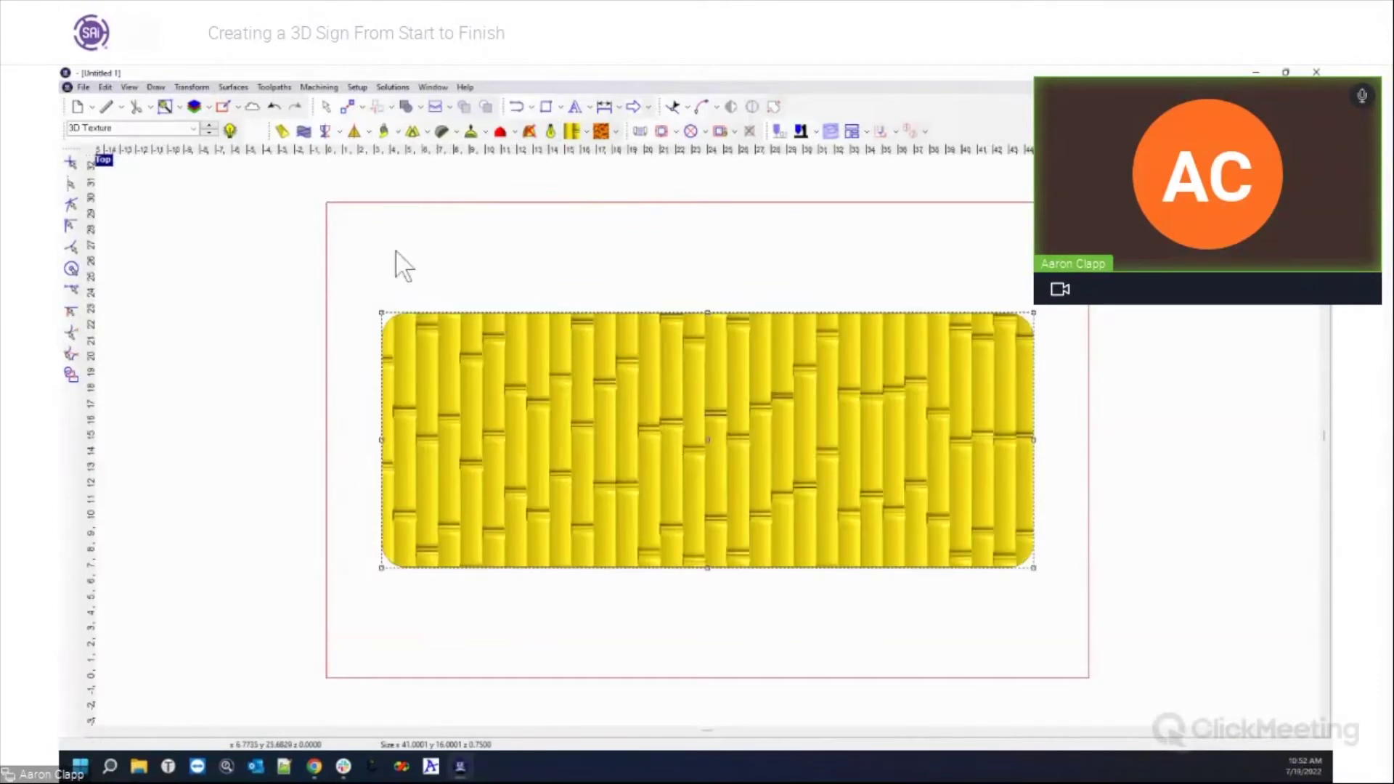
click(103, 161)
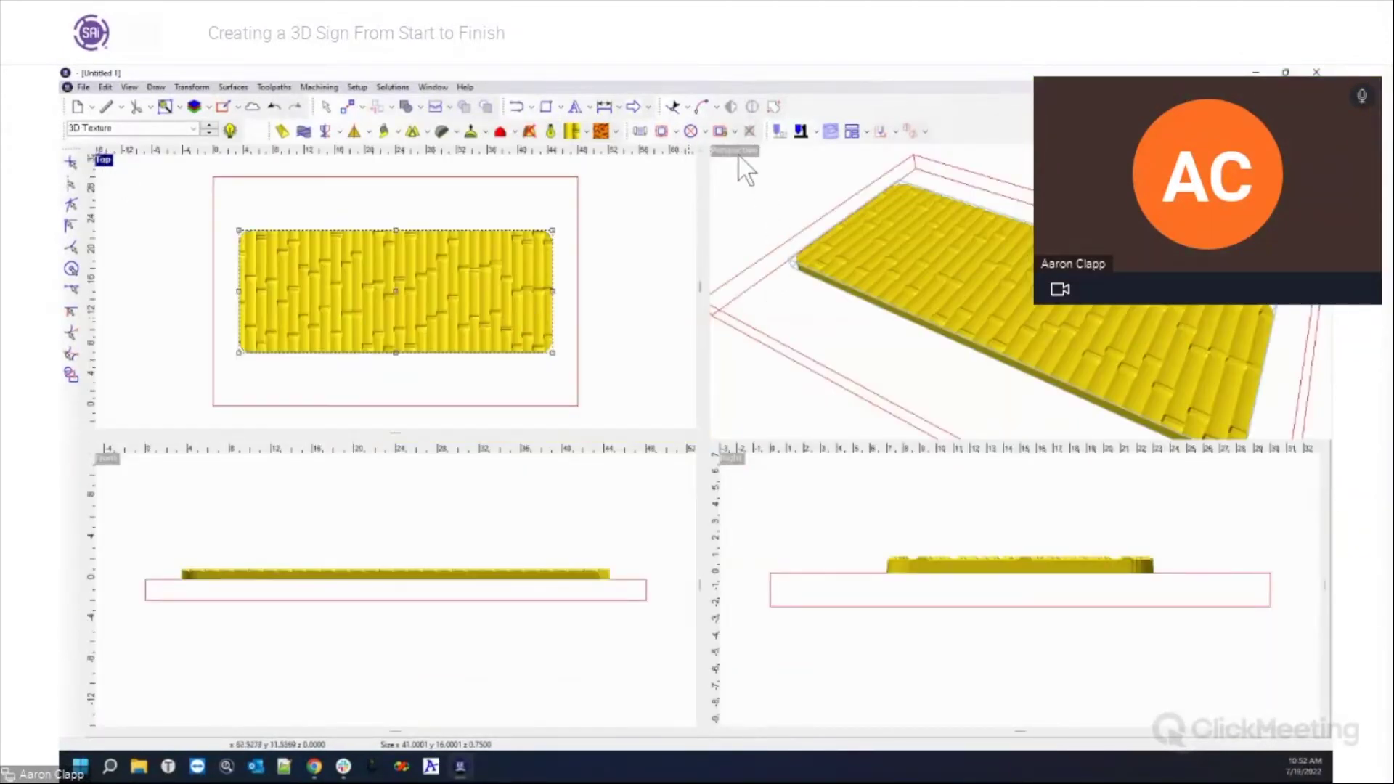
click(739, 156)
scroll(770, 438, up, 3)
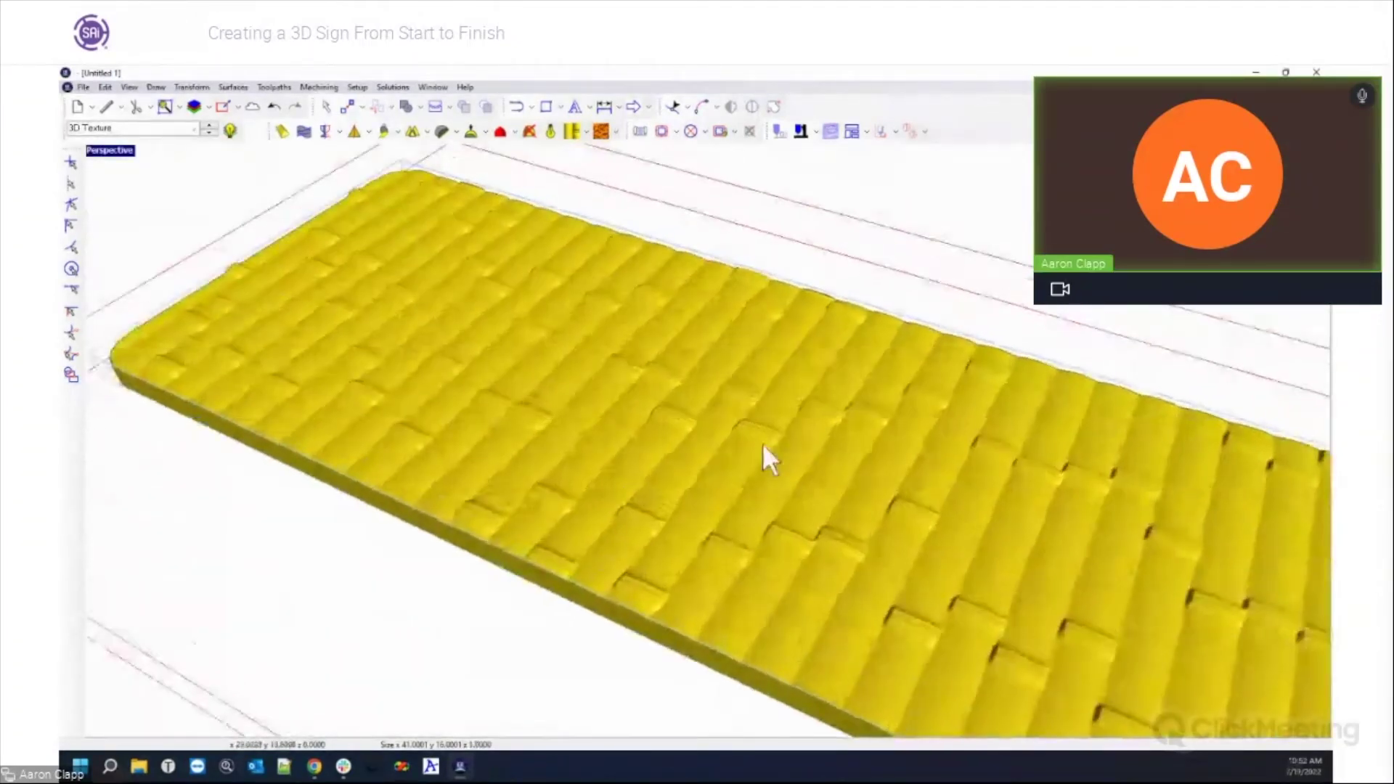
Examine the bamboo-textured relief's side edge and surface in the perspective view, and return to the unrendered top view.
scroll(770, 437, down, 3)
middle_drag(678, 443, 734, 446)
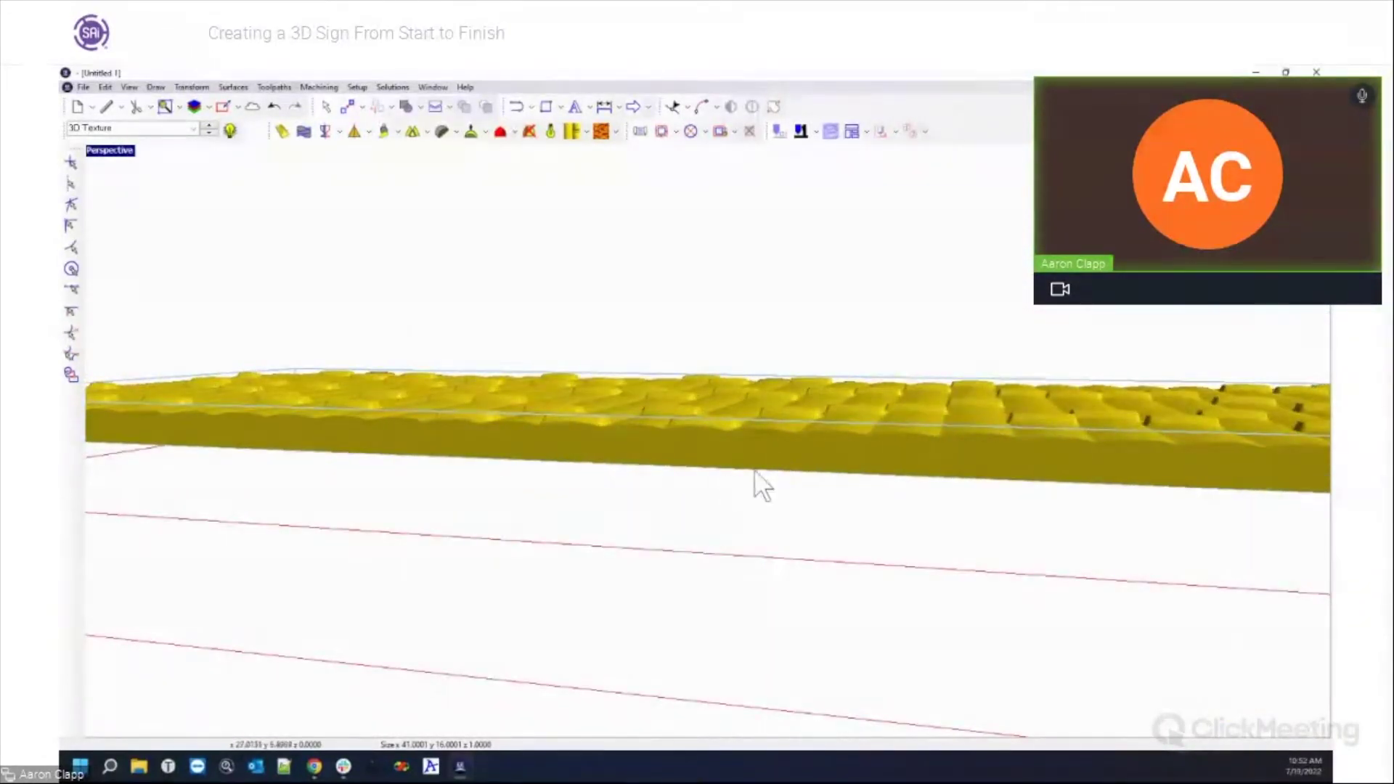
middle_drag(741, 467, 645, 412)
middle_drag(1145, 446, 886, 584)
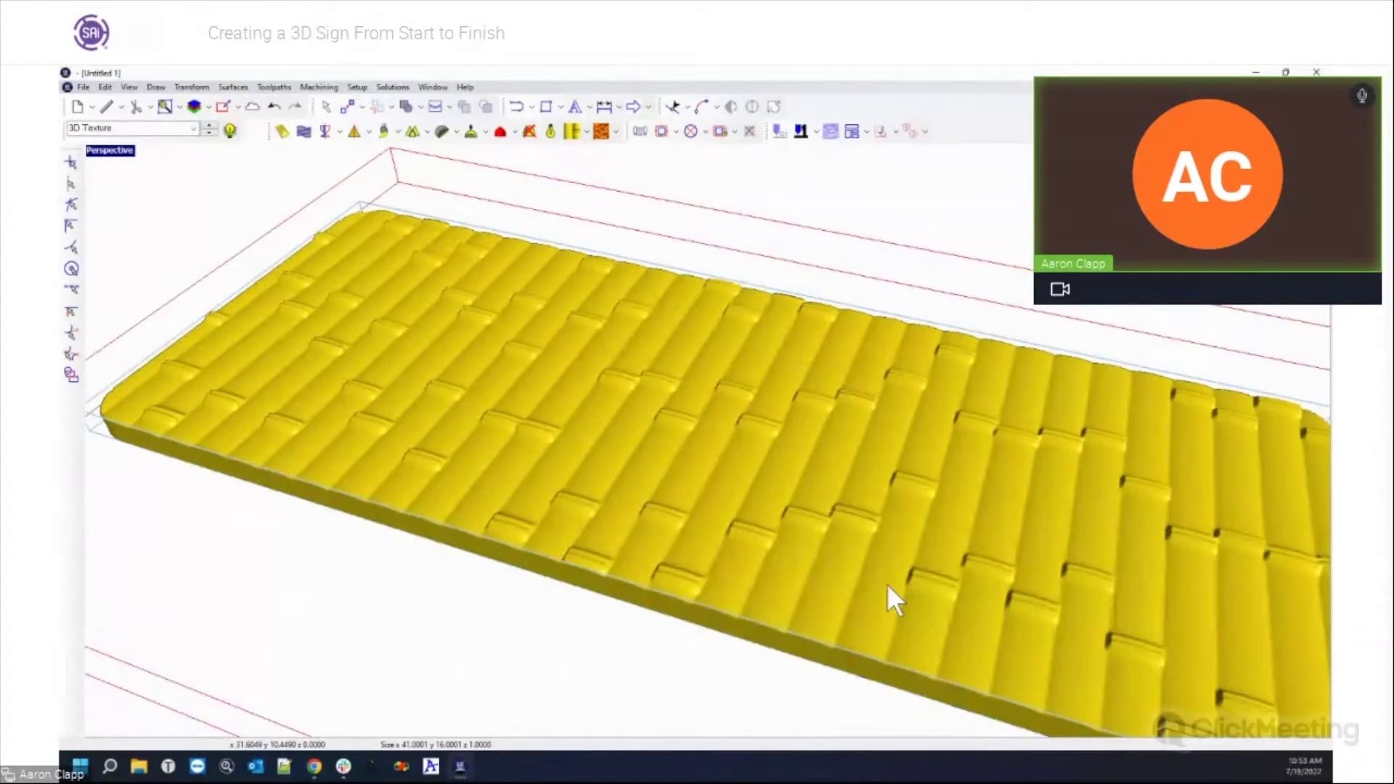
click(551, 132)
double_click(125, 171)
double_click(124, 177)
click(167, 256)
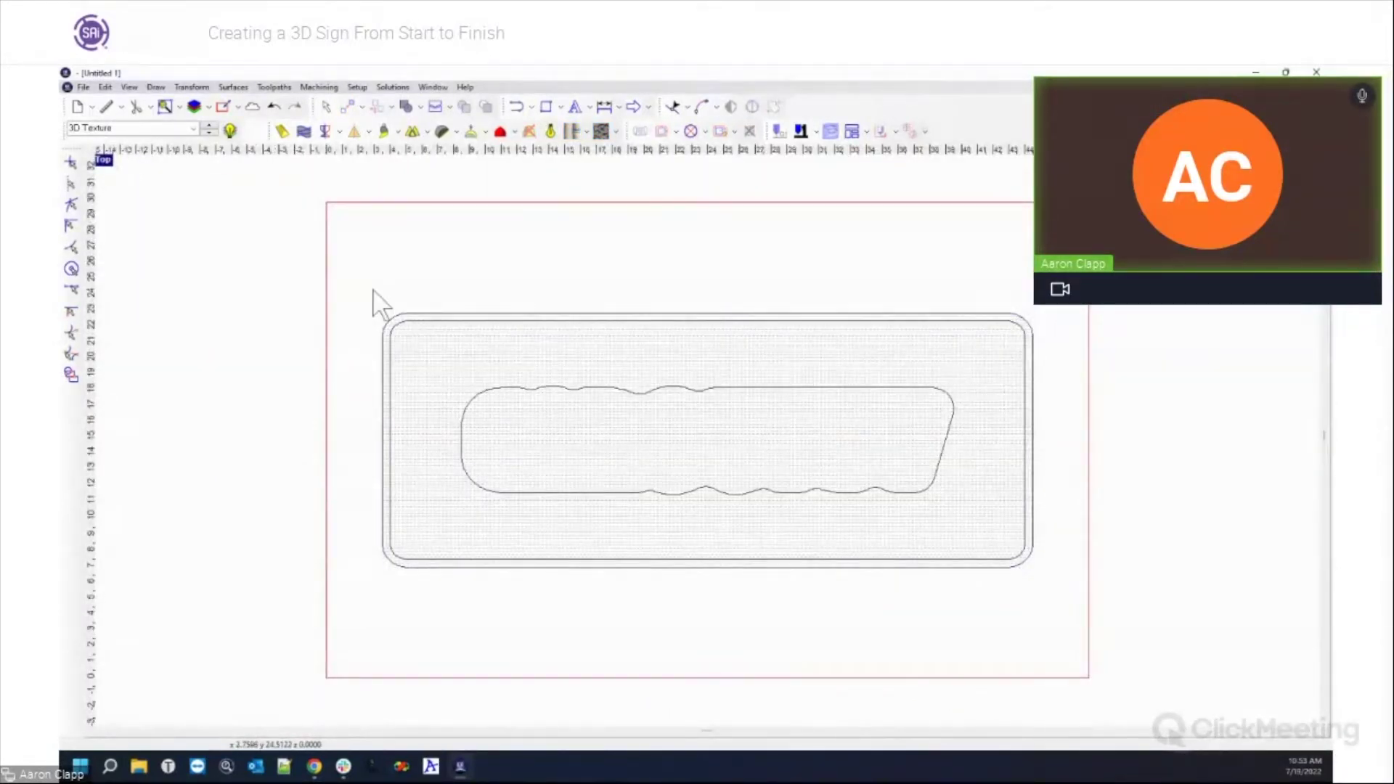
Align the outer border's relief to the bottom of the plate in the four-view layout, and return to the full top view.
click(429, 316)
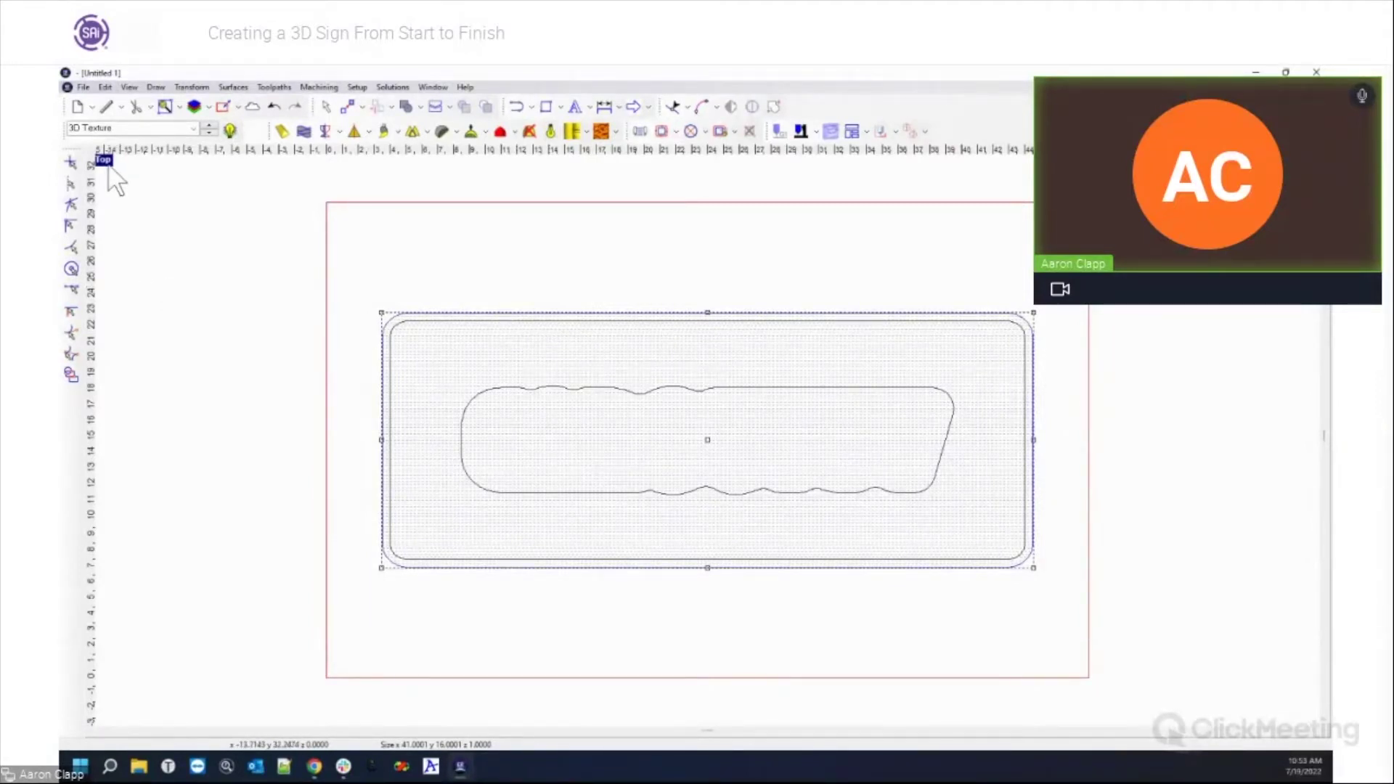
key(F4)
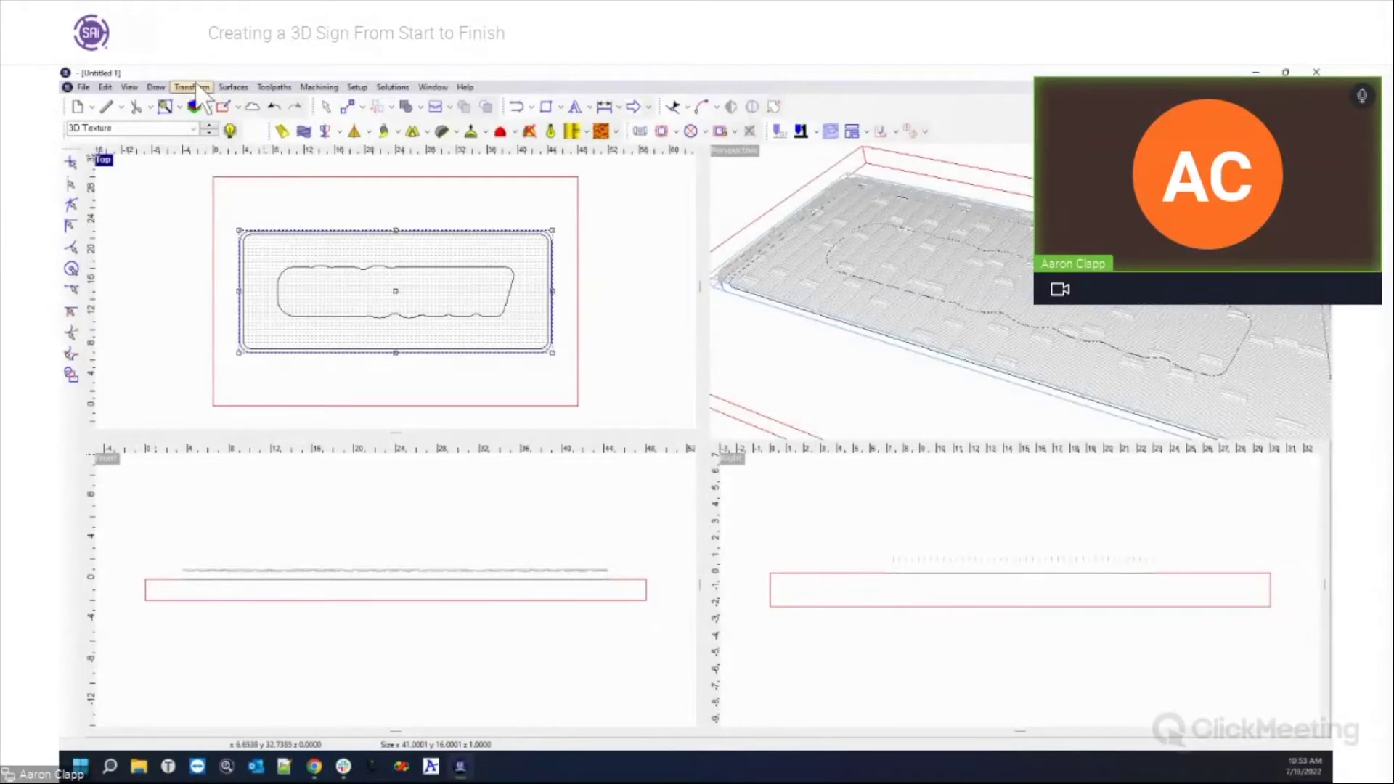
click(233, 88)
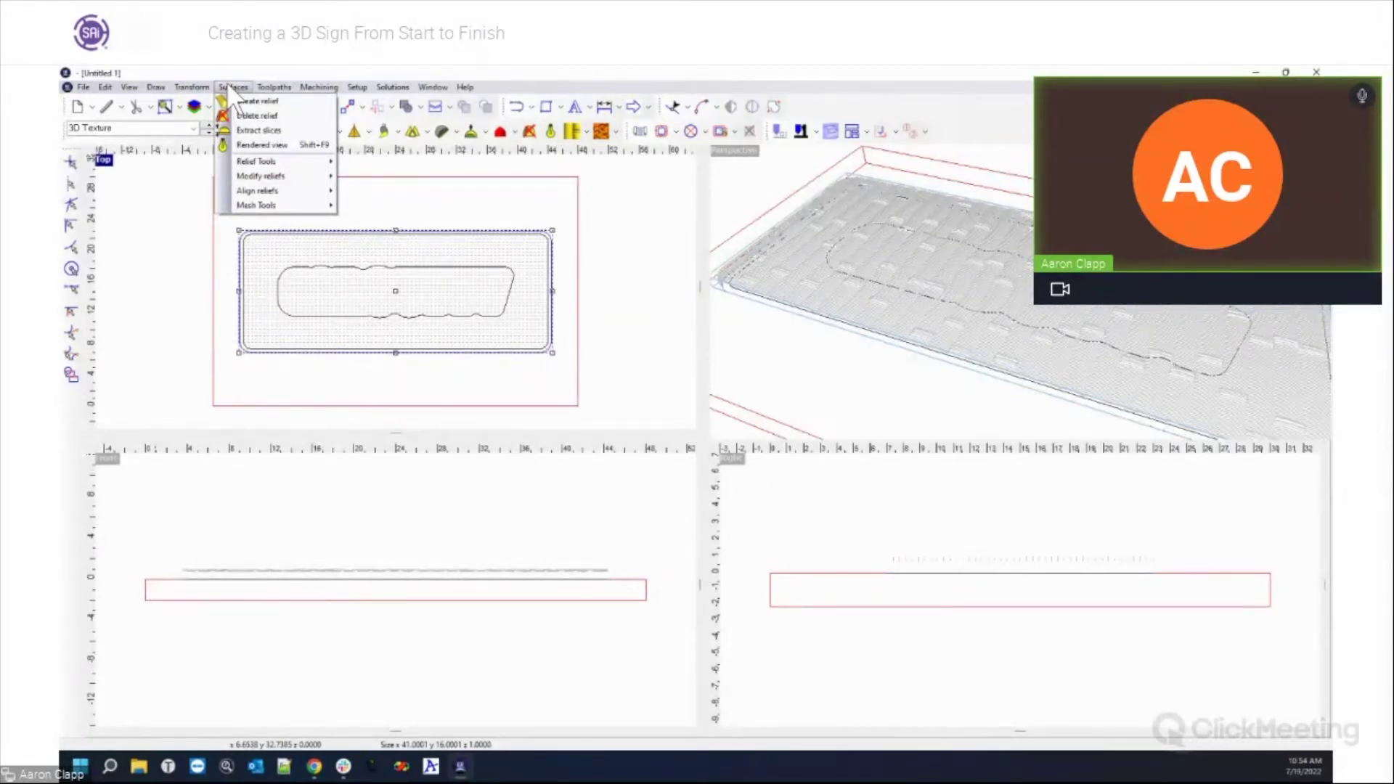
mouse_move(256, 189)
click(363, 191)
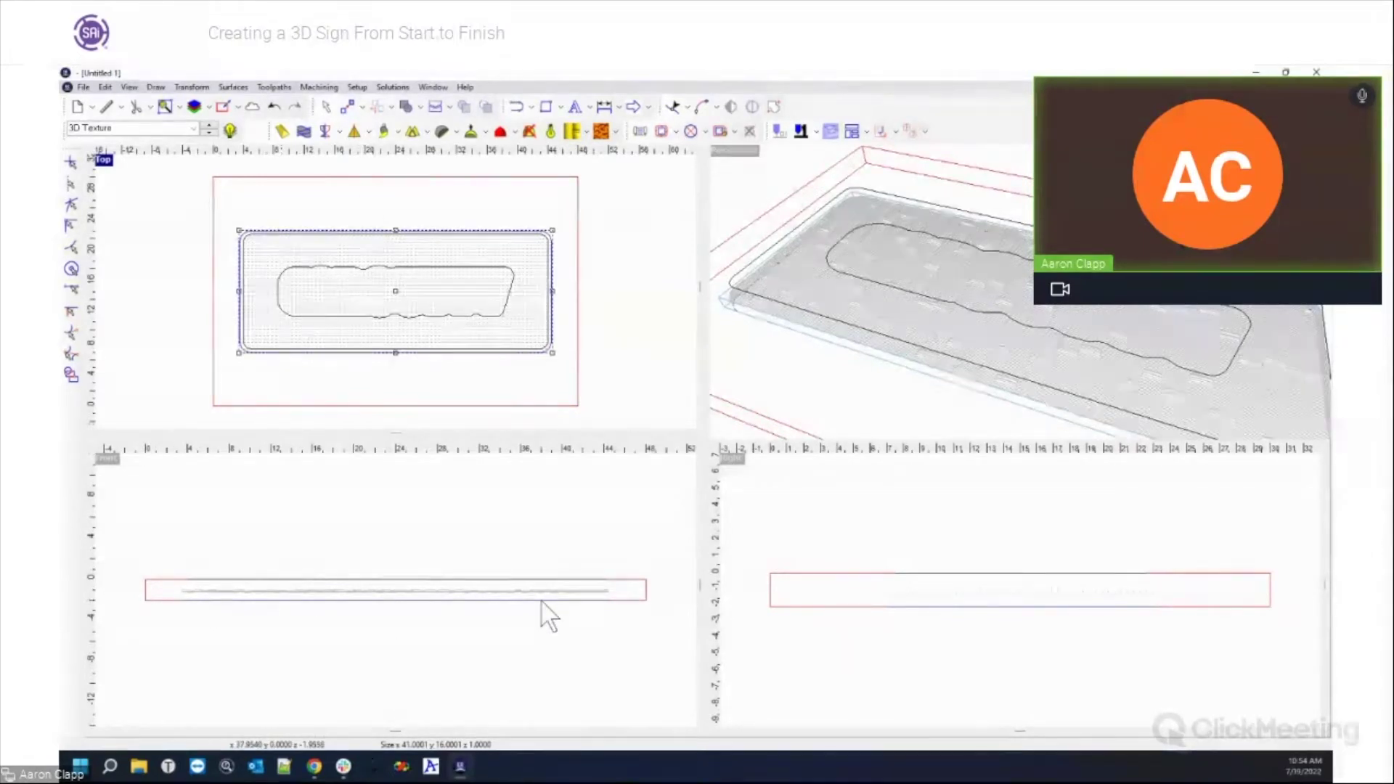
double_click(104, 162)
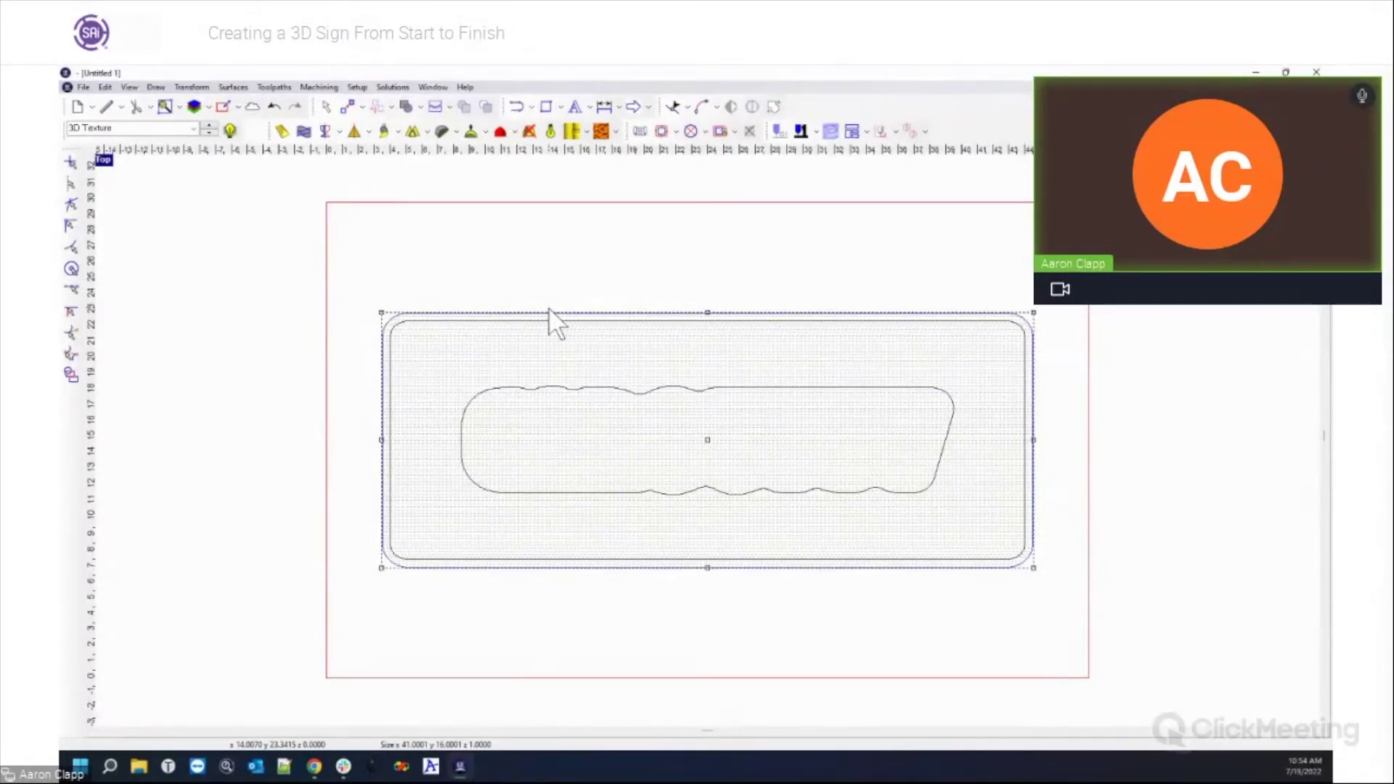
click(1053, 335)
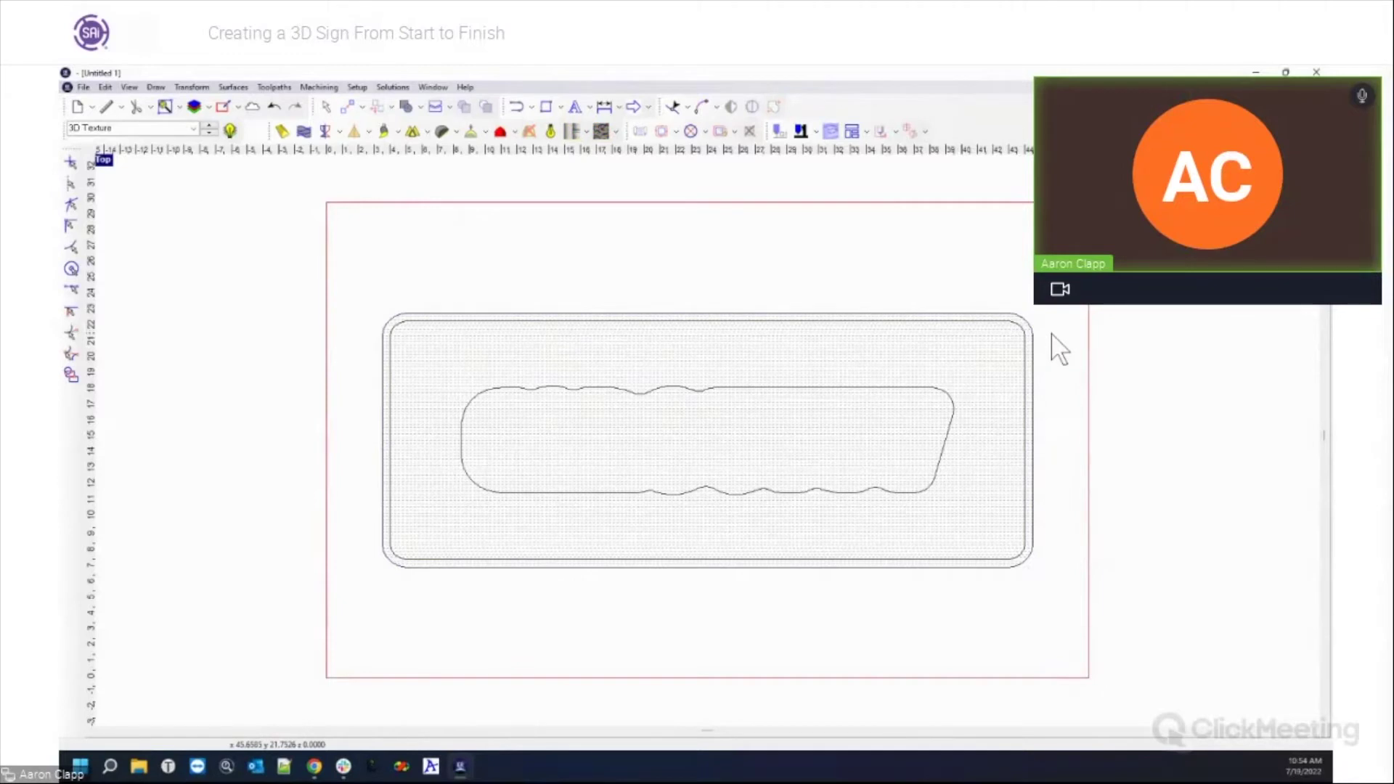
click(421, 313)
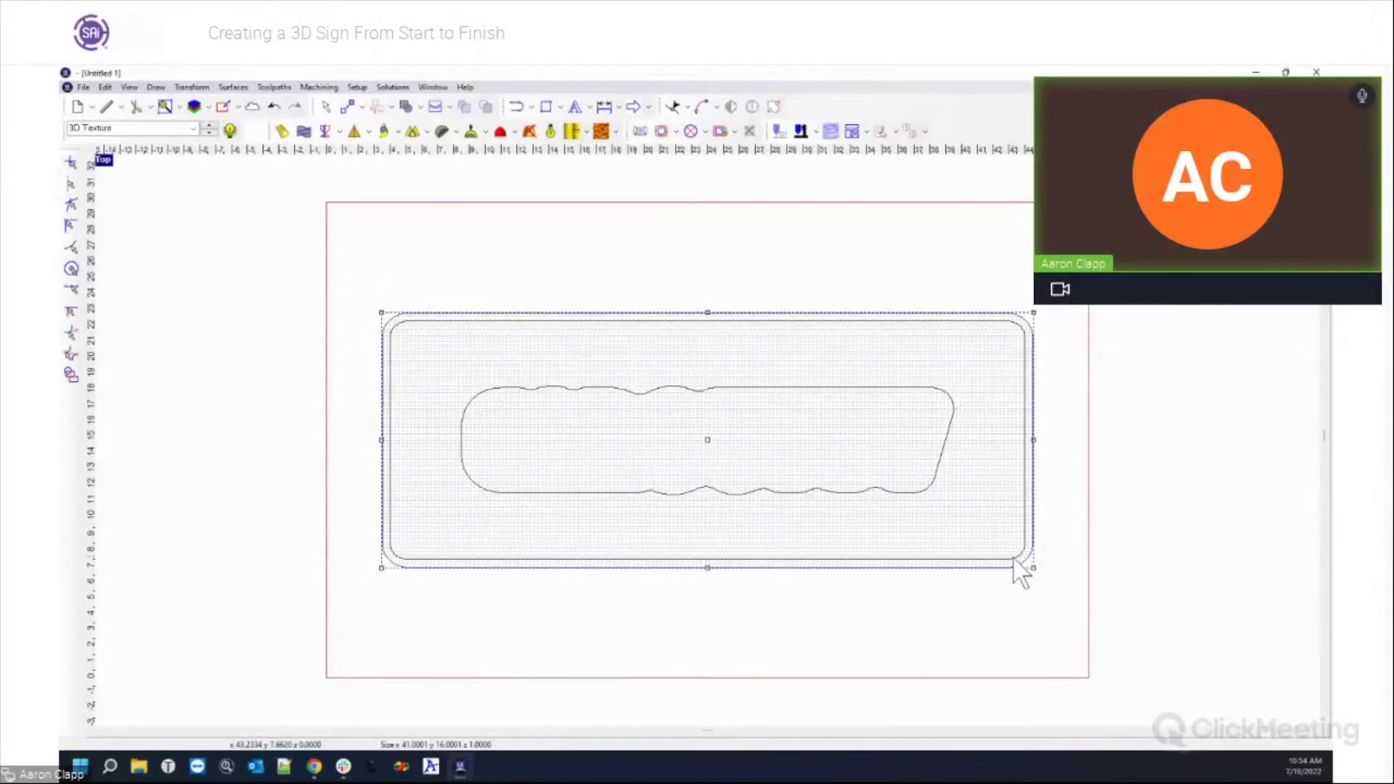
click(361, 289)
drag(361, 289, 1044, 578)
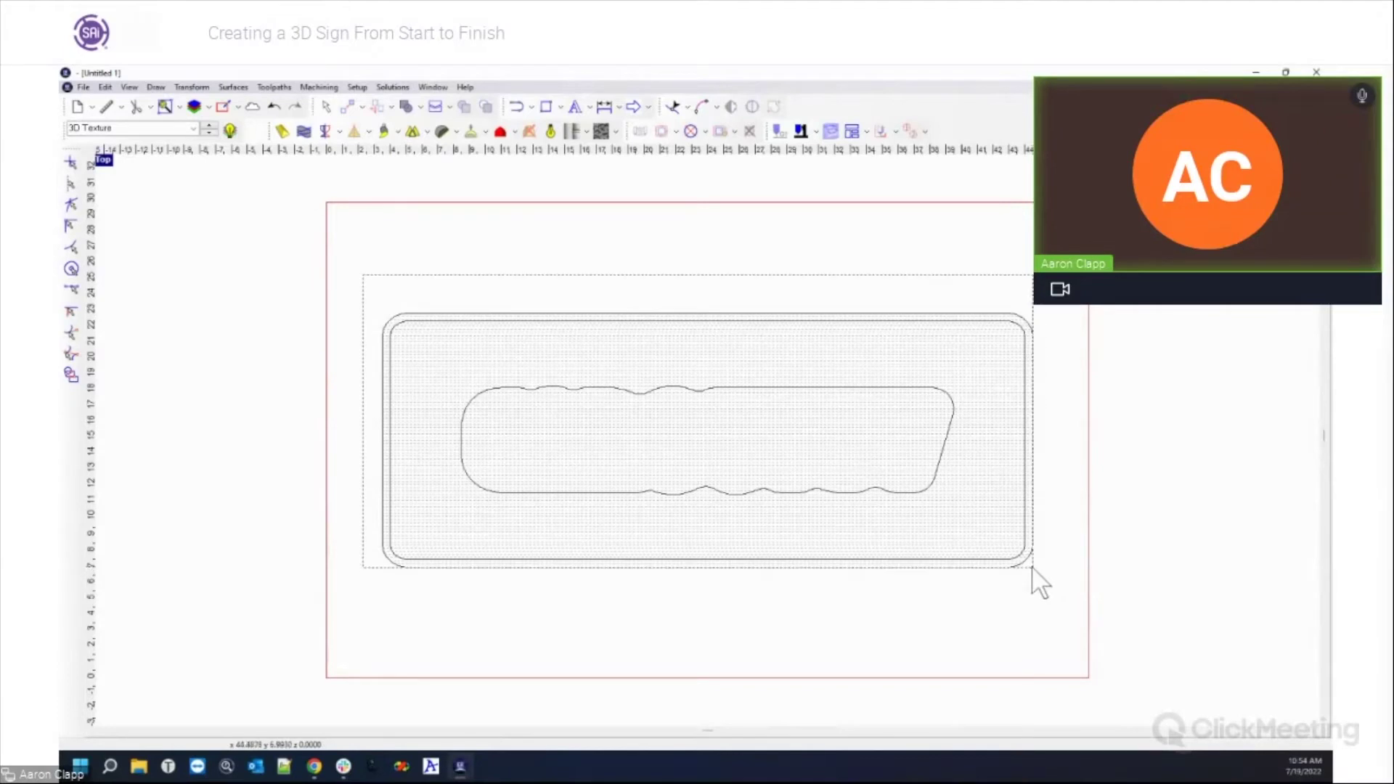
click(1030, 568)
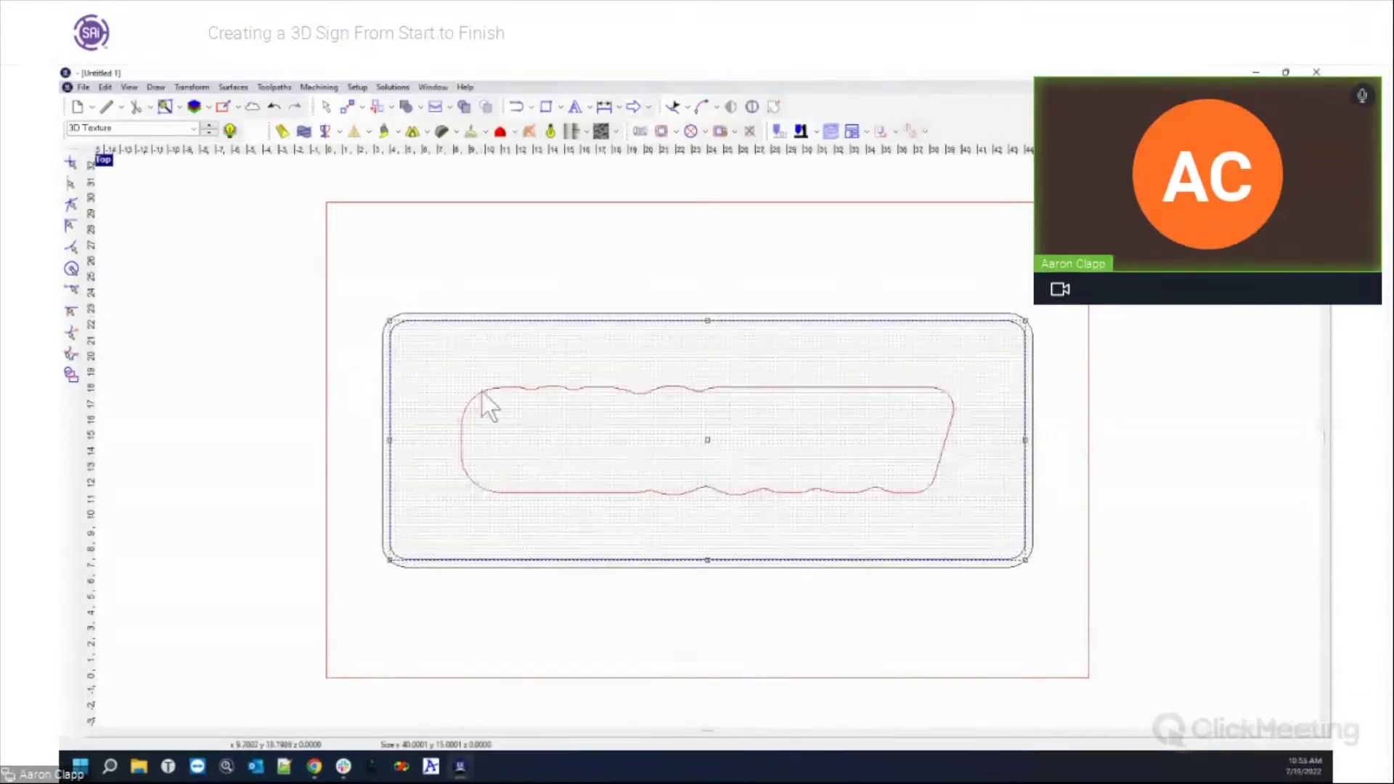
click(494, 298)
click(501, 313)
shift+click(498, 380)
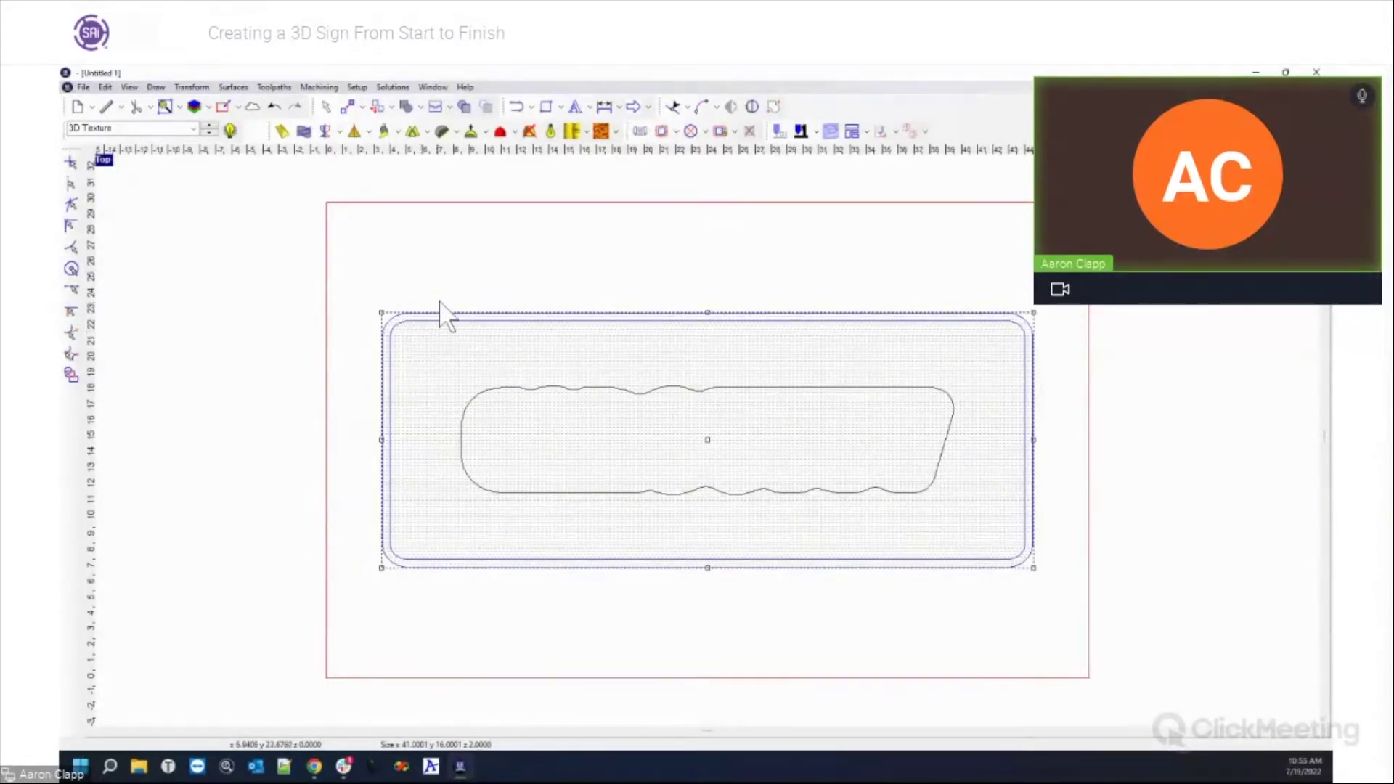
key(Escape)
Start an Island Fill for the outer relief, inner border and wavy centre contour, adding the 1/2" end mill at depth 2.0000.
click(443, 313)
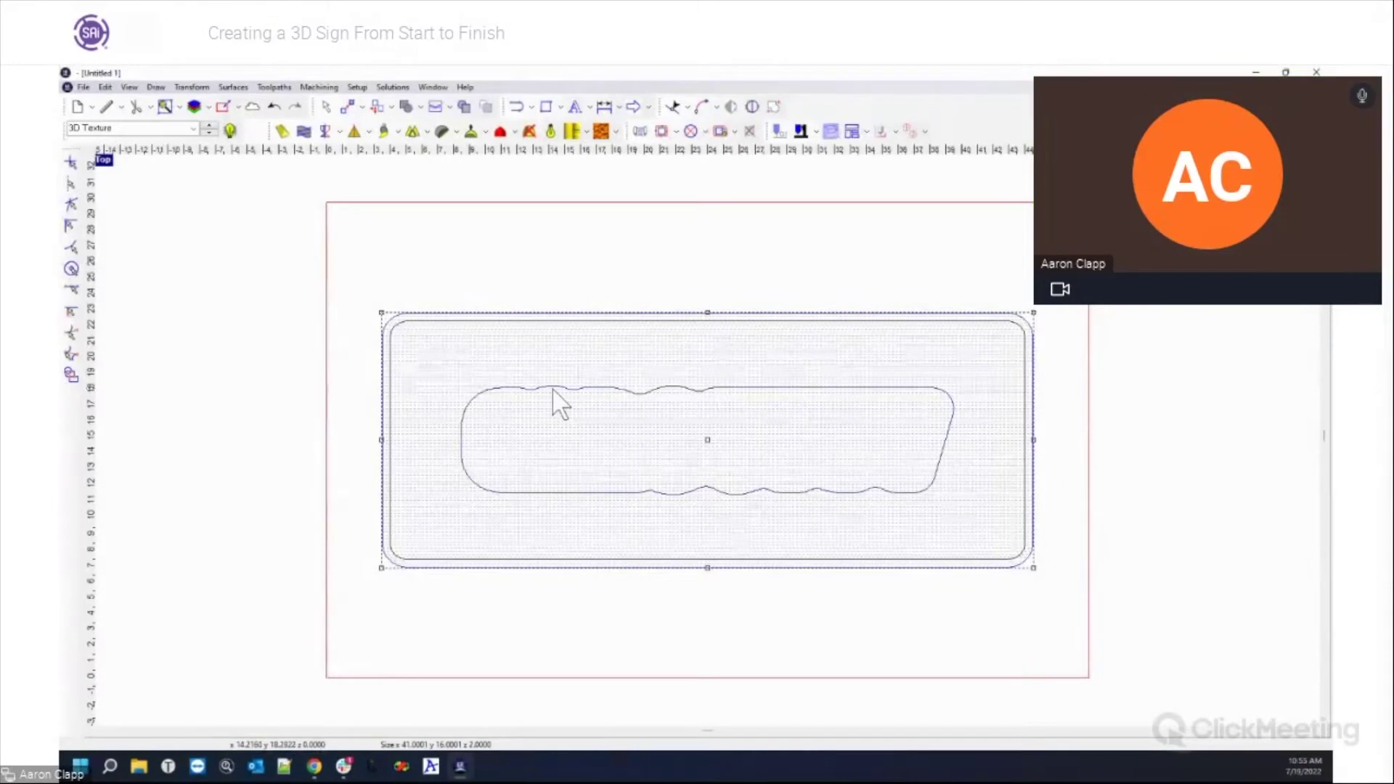
shift+drag(358, 299, 769, 525)
click(676, 131)
click(708, 193)
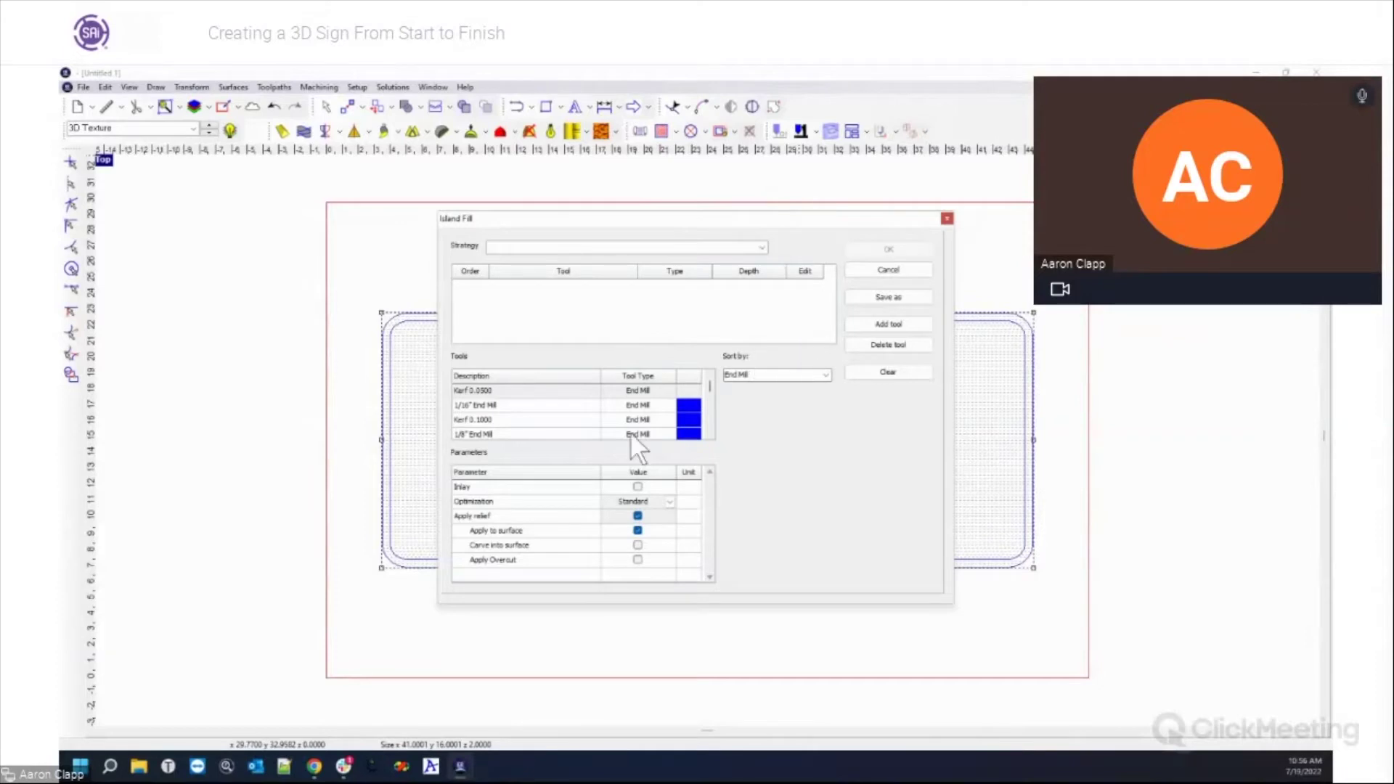
scroll(708, 396, down, 3)
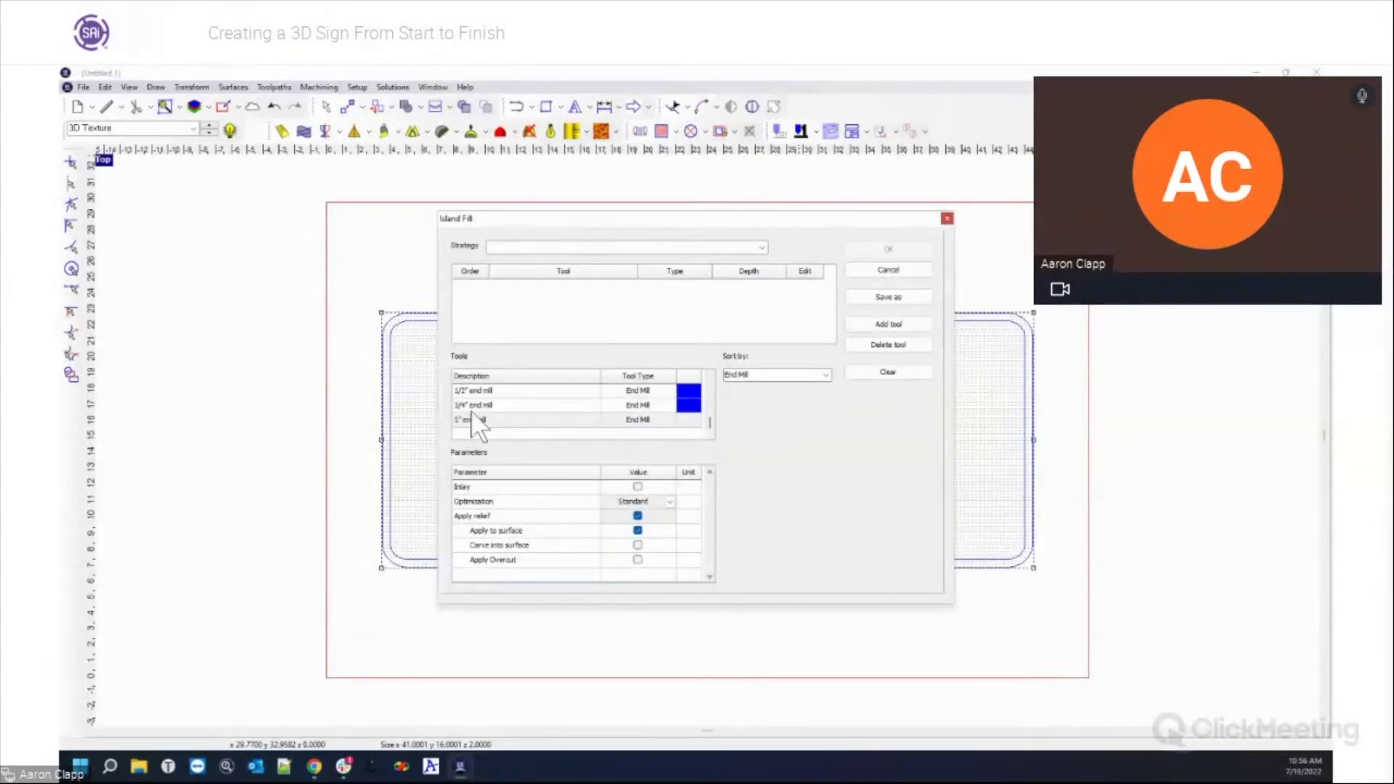
double_click(484, 391)
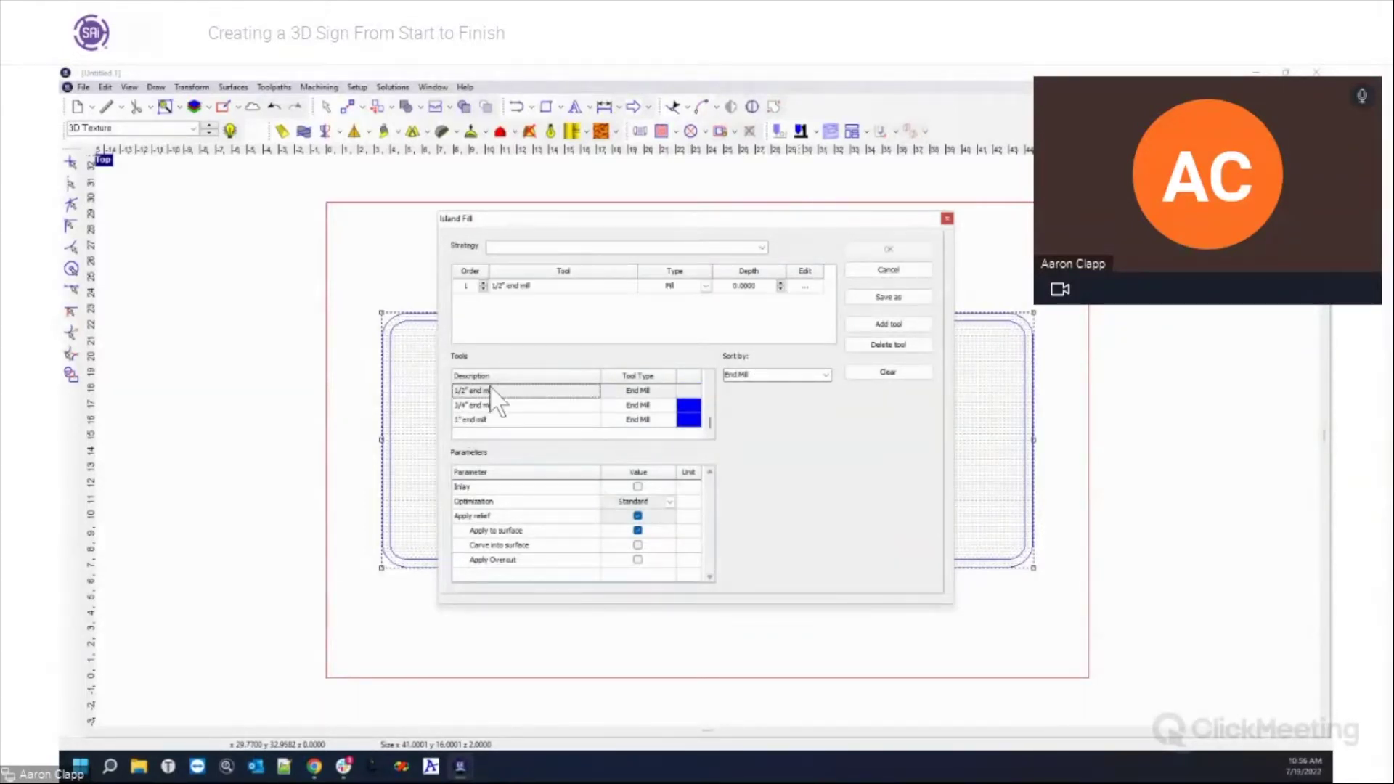
click(765, 285)
text(5)
key(Return)
Enable Step Rough and set a 0.01 in offset from surface for the 1/2" end mill.
click(804, 286)
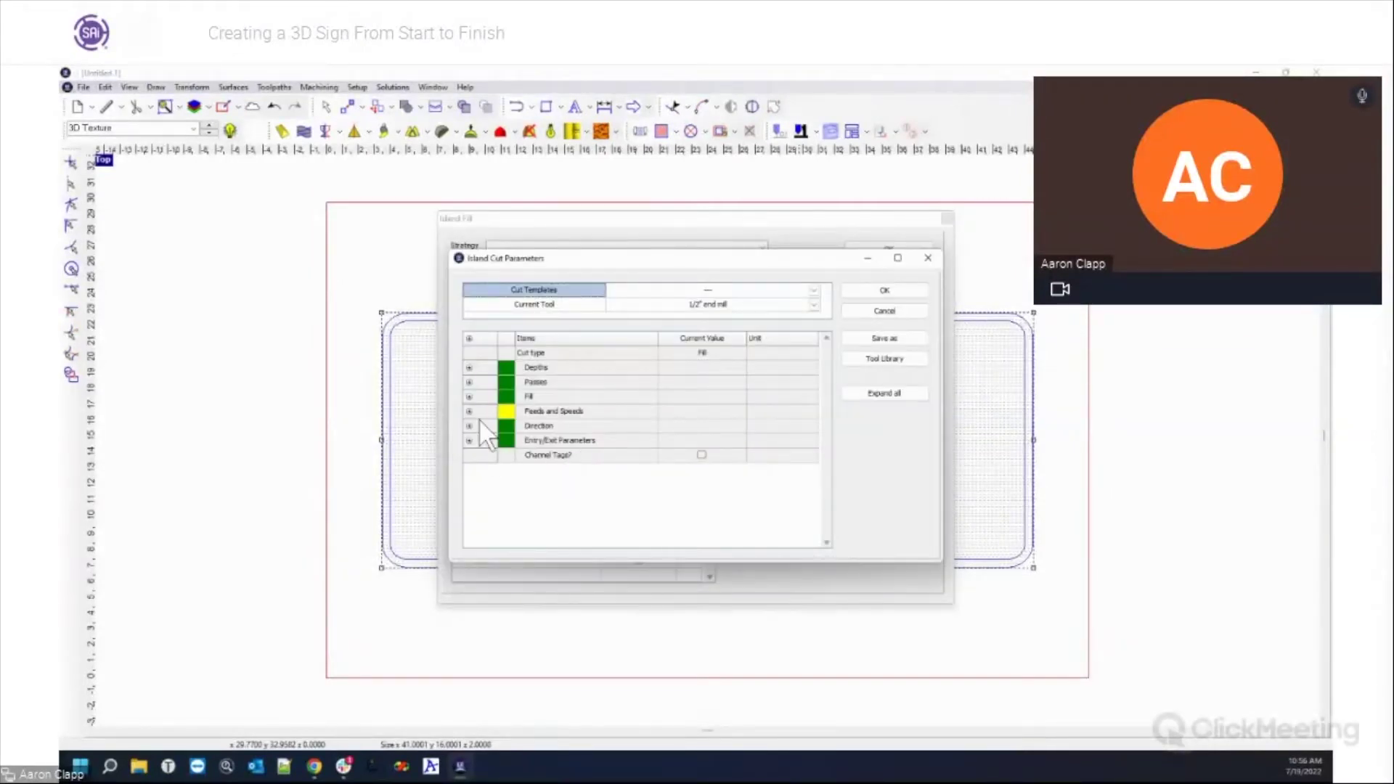
click(469, 368)
click(702, 426)
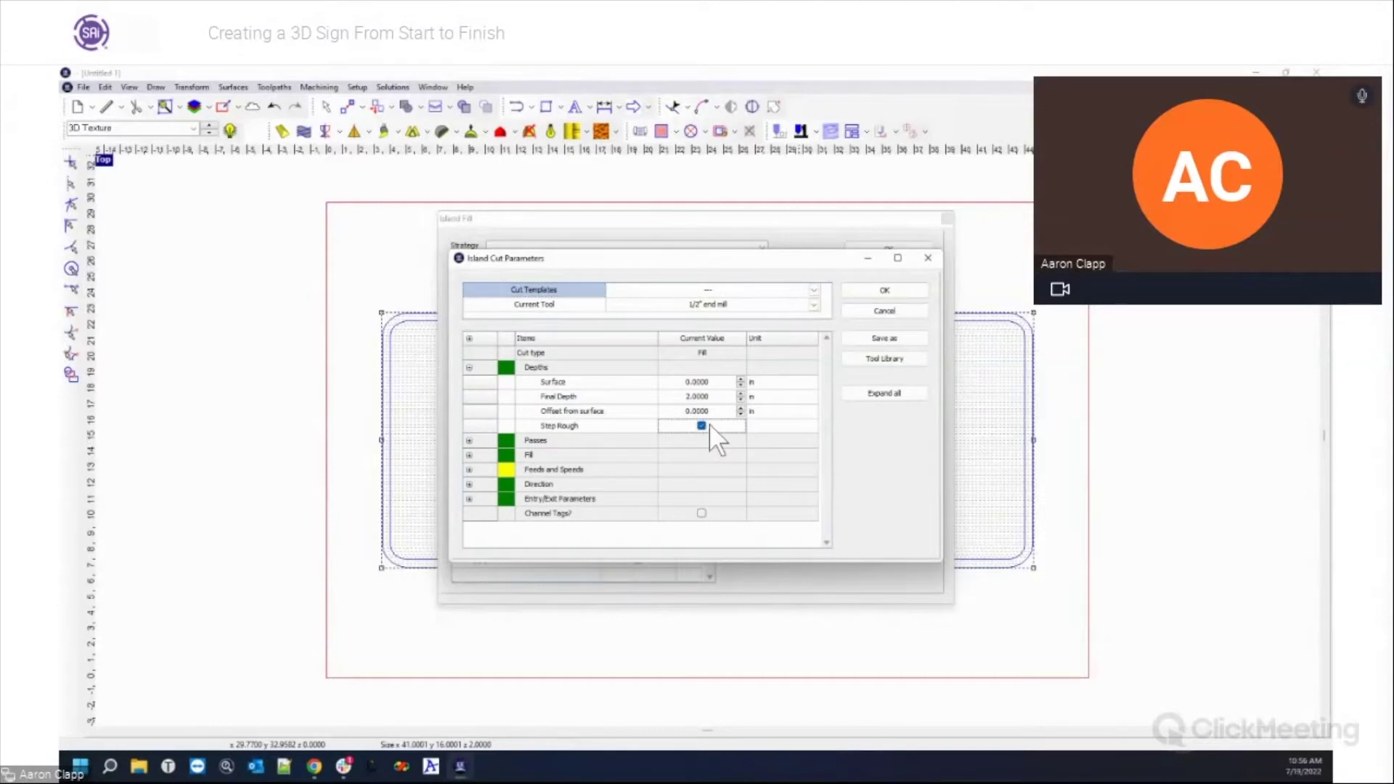
click(711, 409)
text(.01)
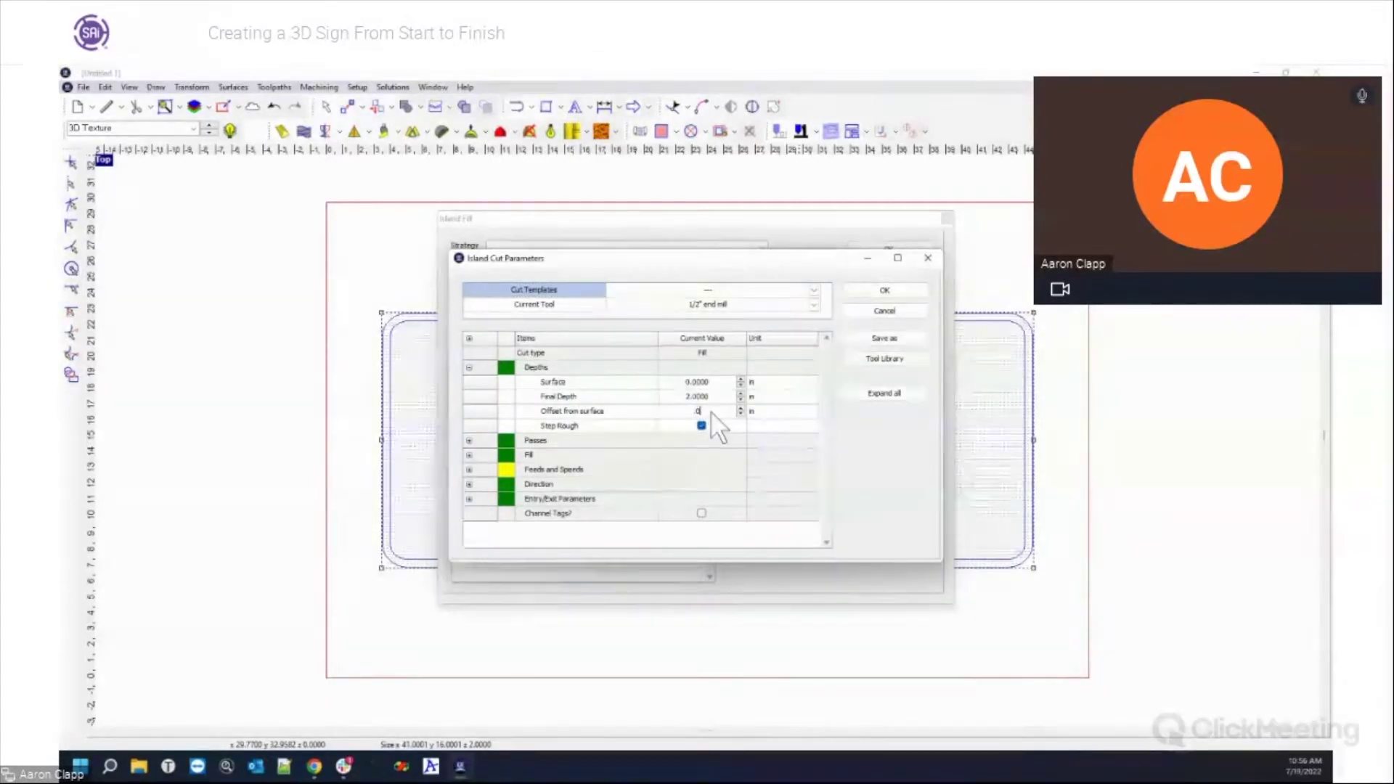
key(Return)
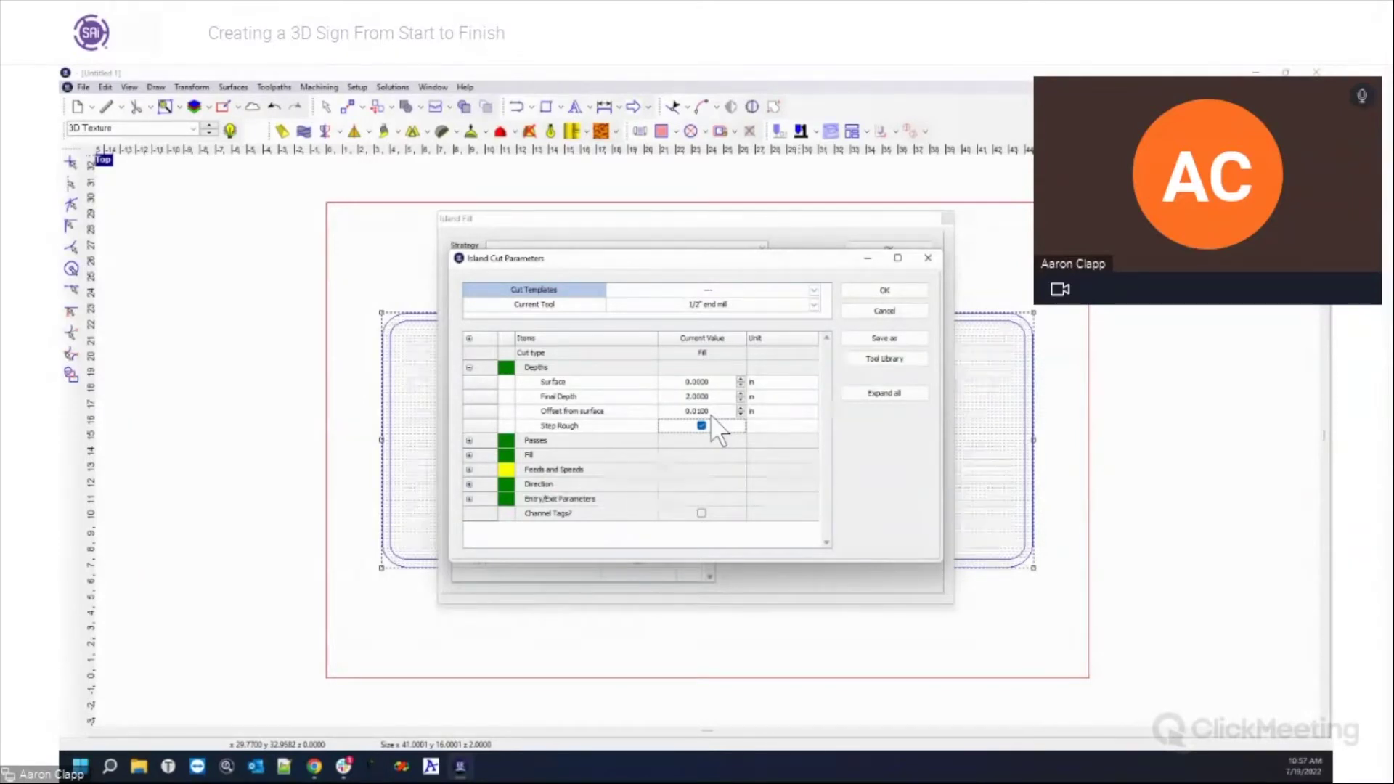
click(884, 289)
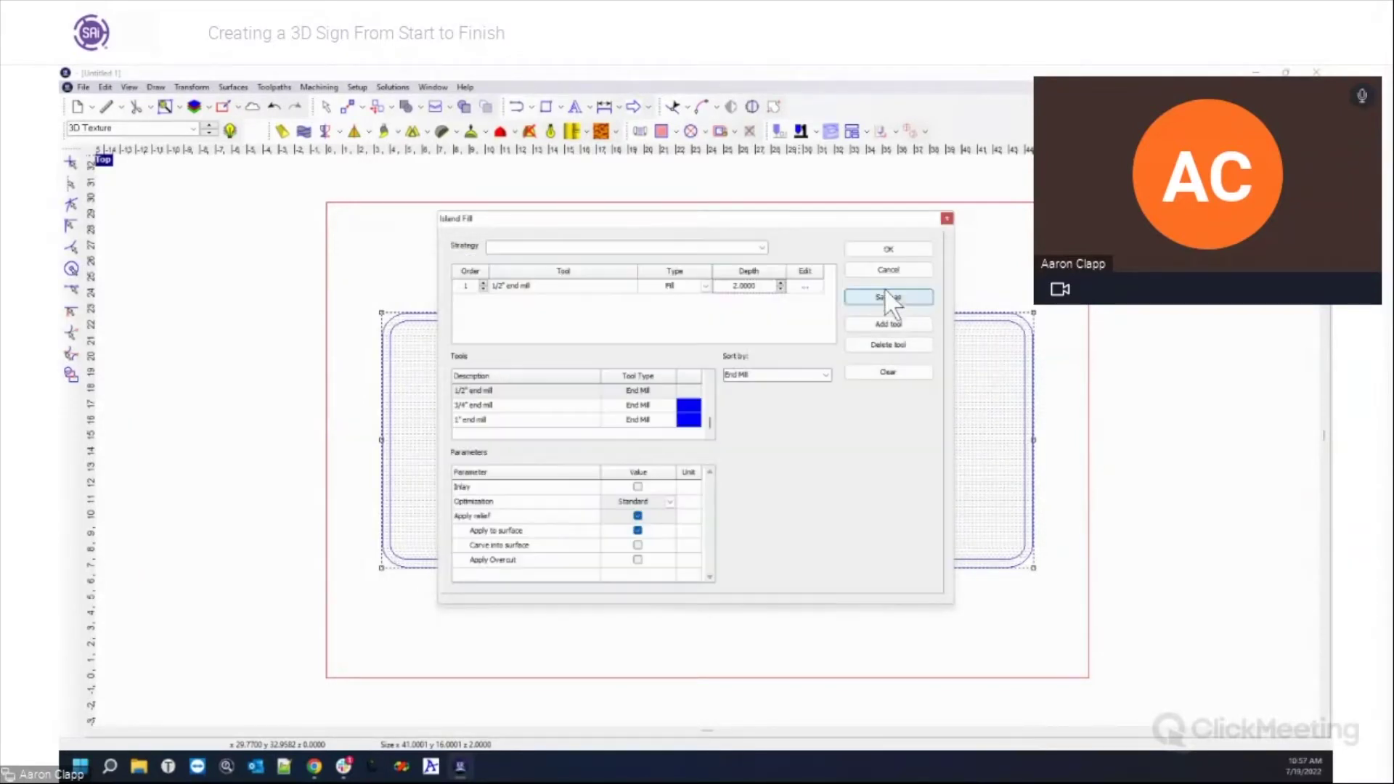
Add the 3/16" Ball End Mill as the second tool with an overlap of 80, and generate the Island Fill toolpath.
click(822, 374)
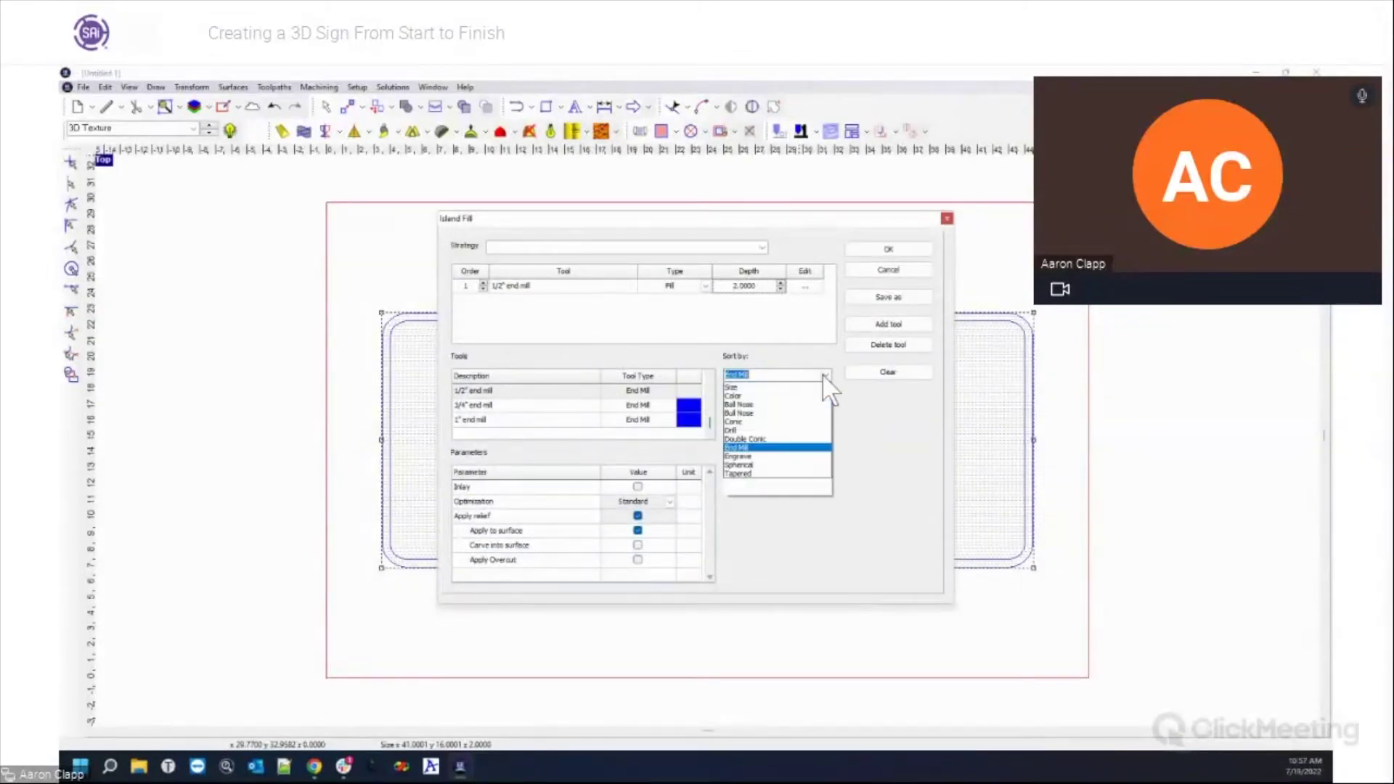
click(778, 422)
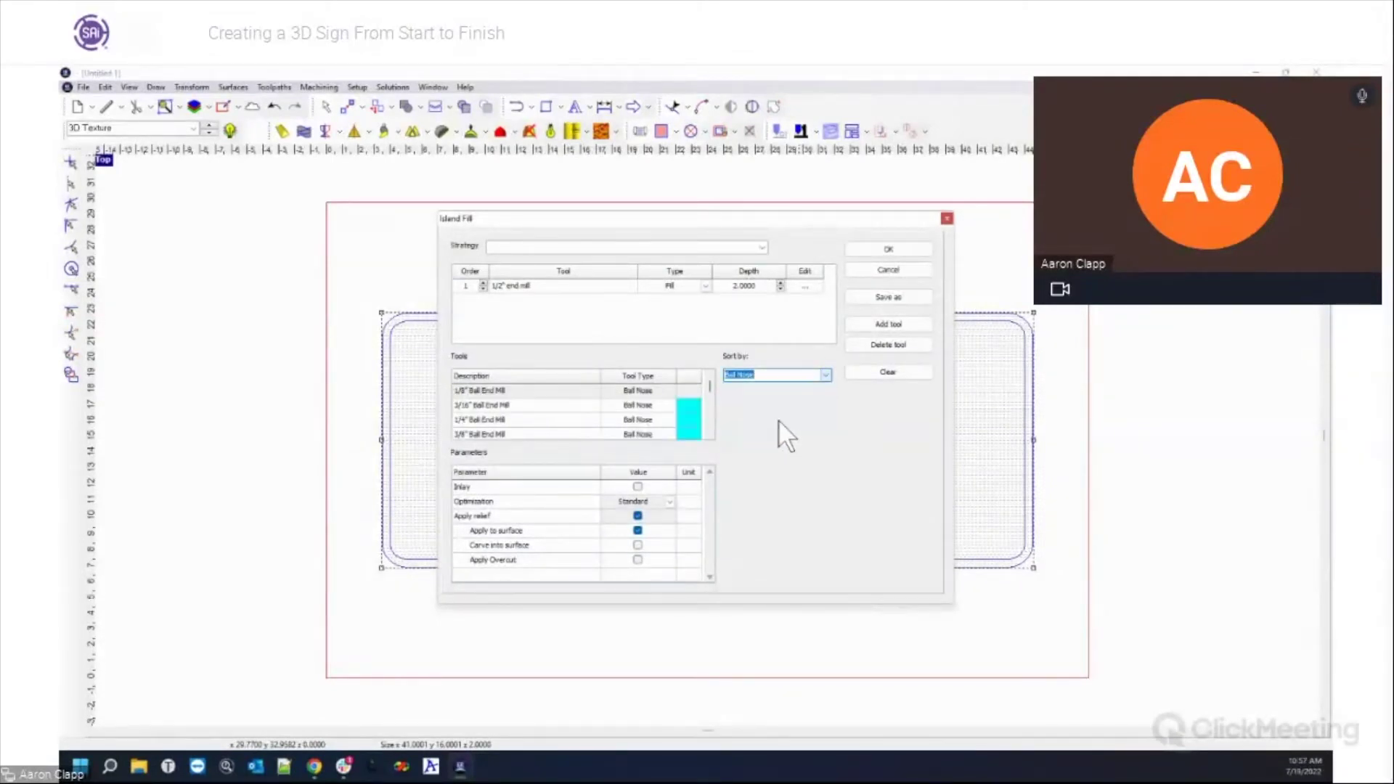
double_click(550, 405)
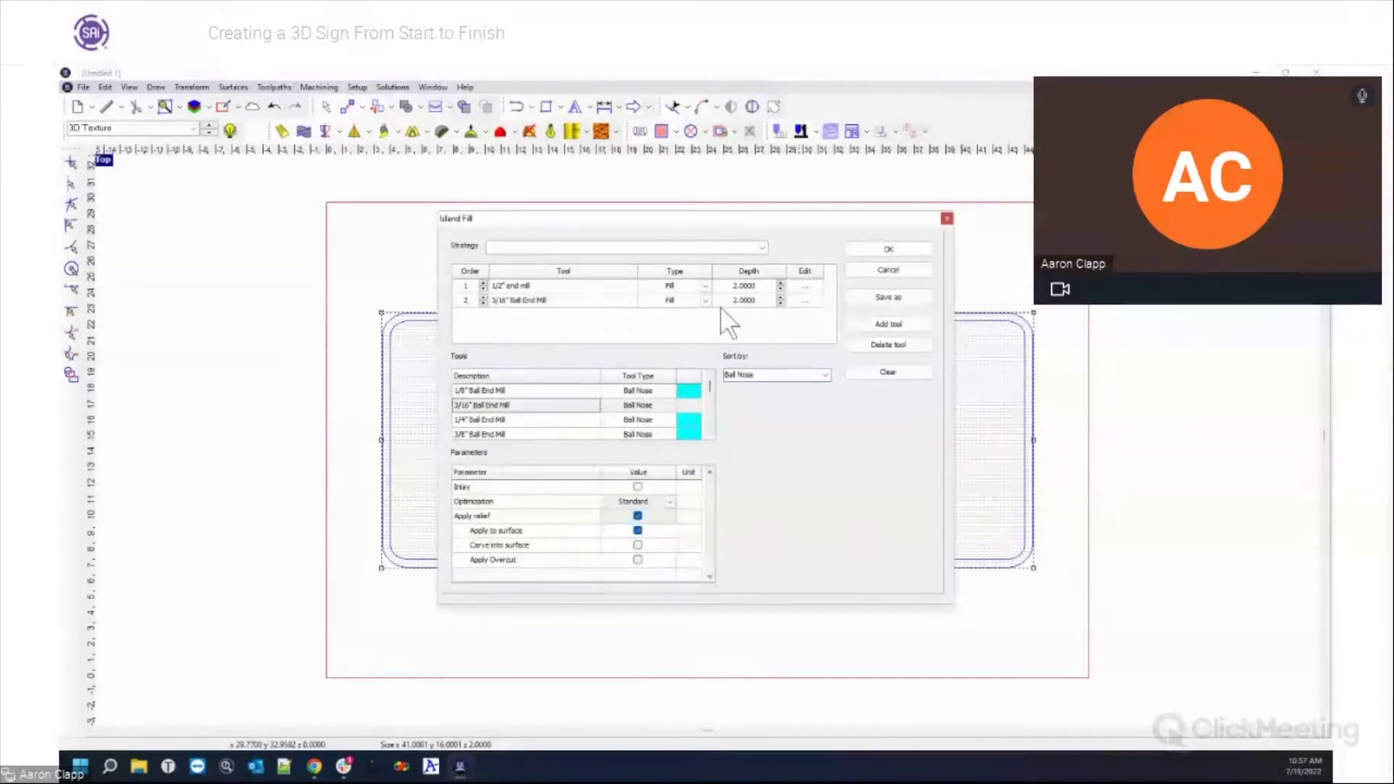
click(804, 300)
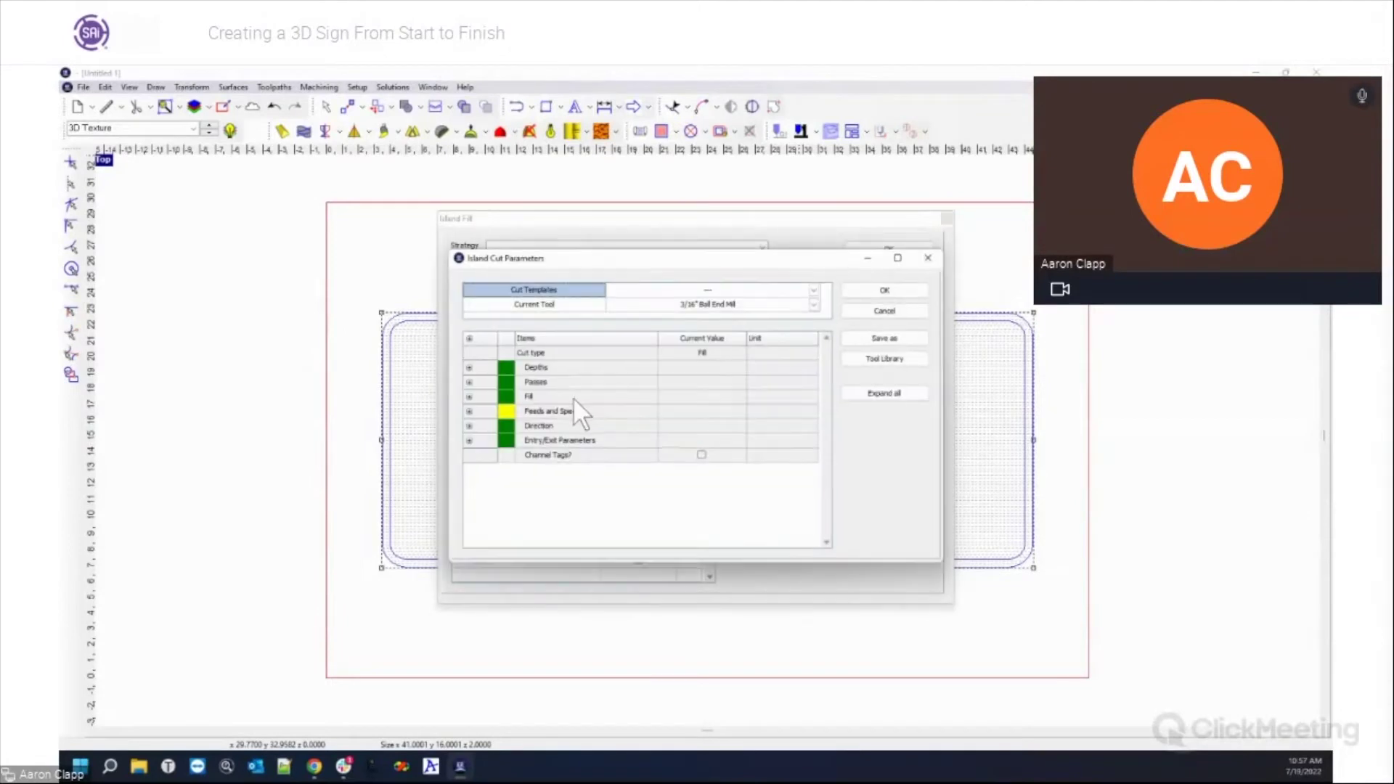
click(470, 397)
click(713, 411)
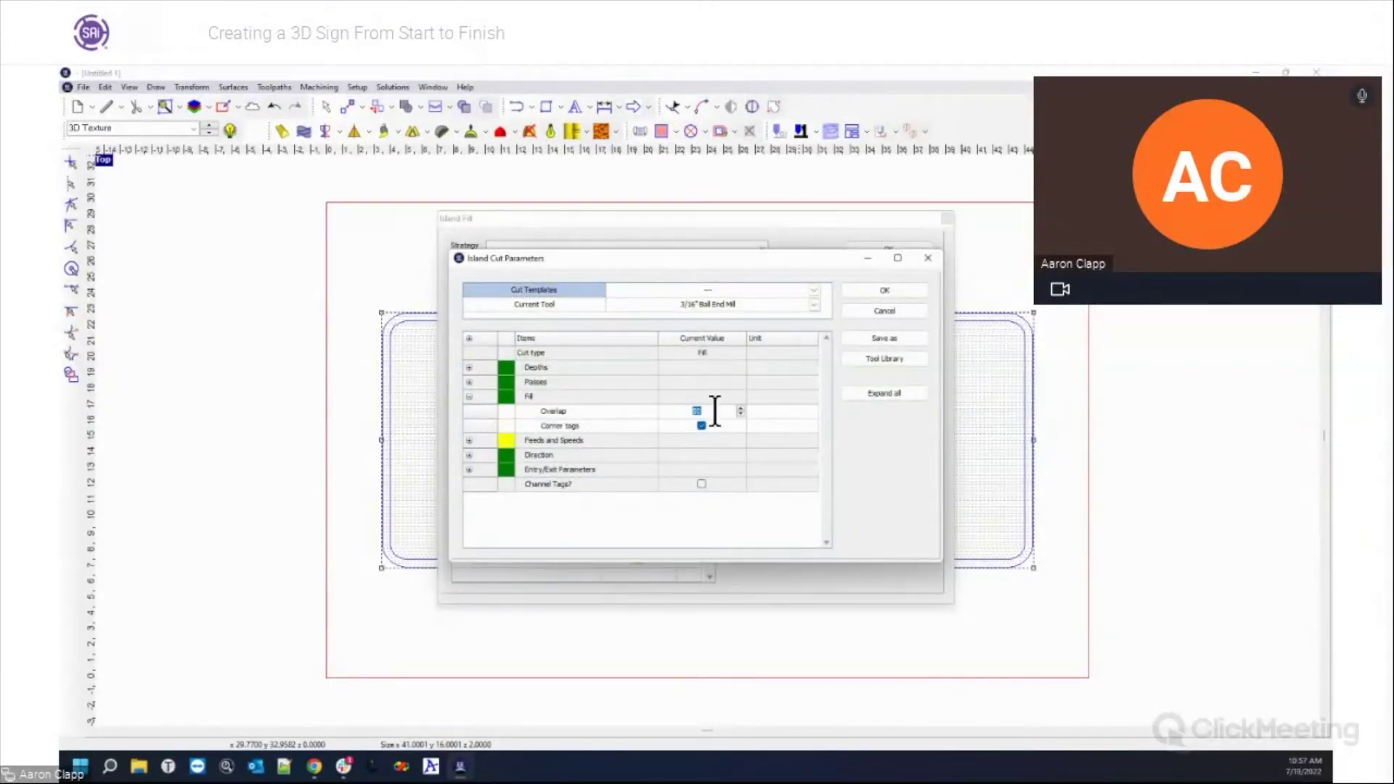
text(80)
click(723, 427)
click(862, 290)
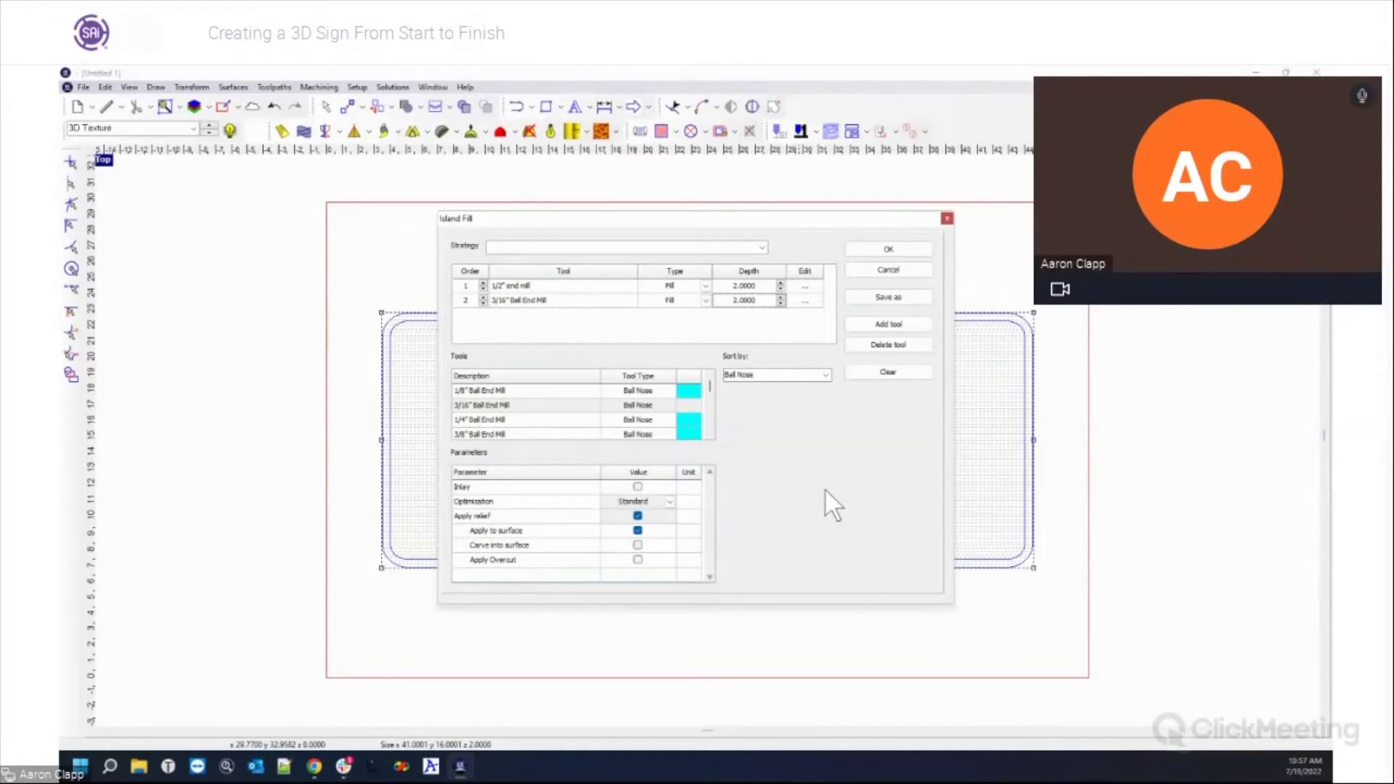
click(872, 249)
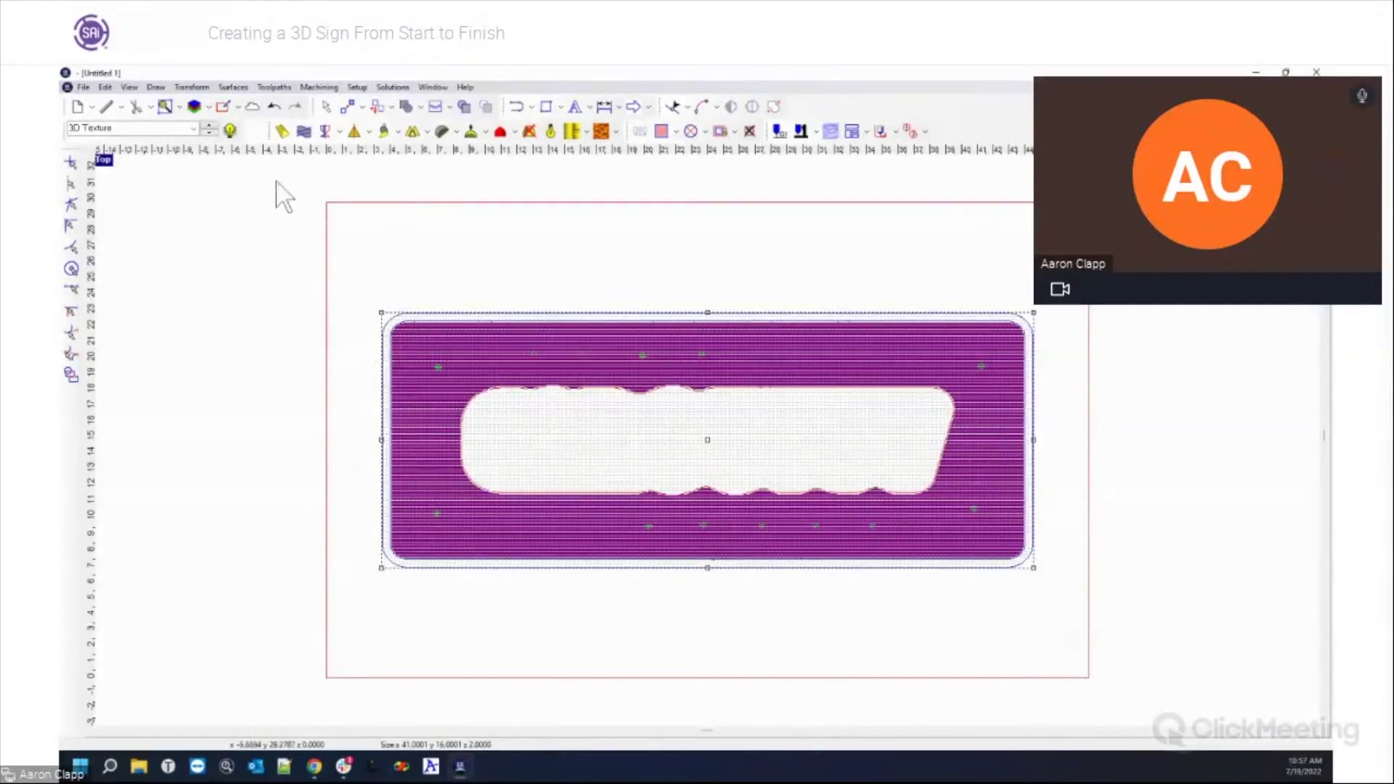
Draw a rectangle around the sign's outer border and move its edges inward to about 42.2 by 17.9.
click(547, 107)
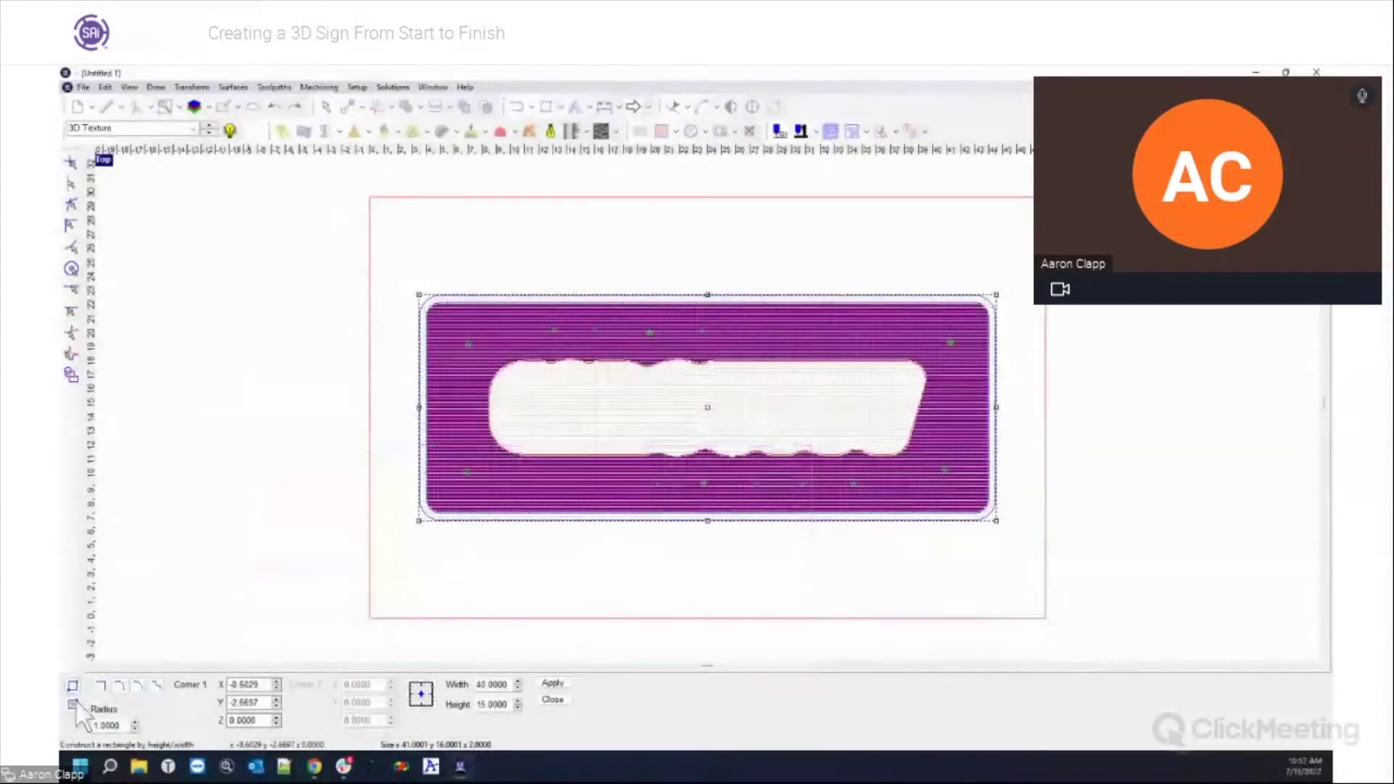
click(75, 704)
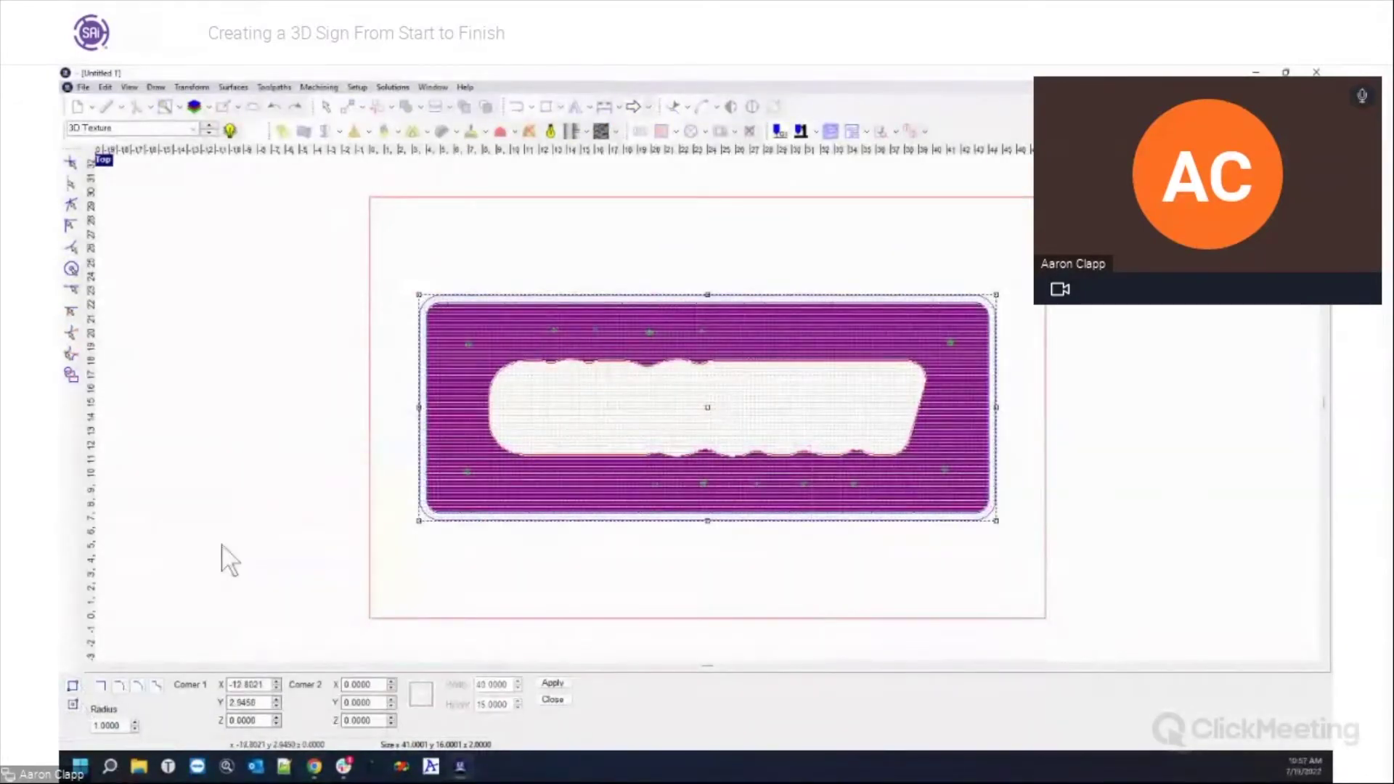
drag(415, 295, 1017, 539)
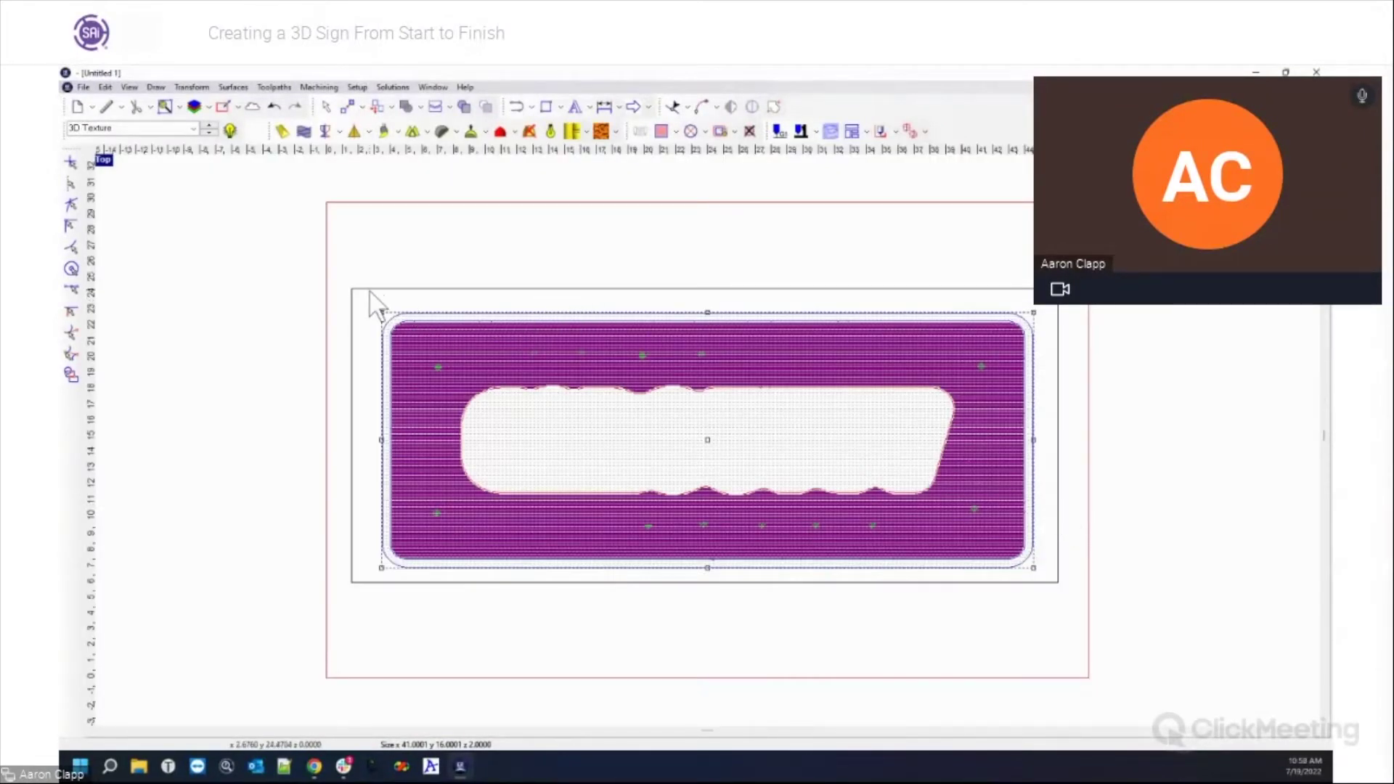
click(351, 291)
drag(351, 289, 369, 297)
click(1053, 455)
drag(1058, 467, 1042, 479)
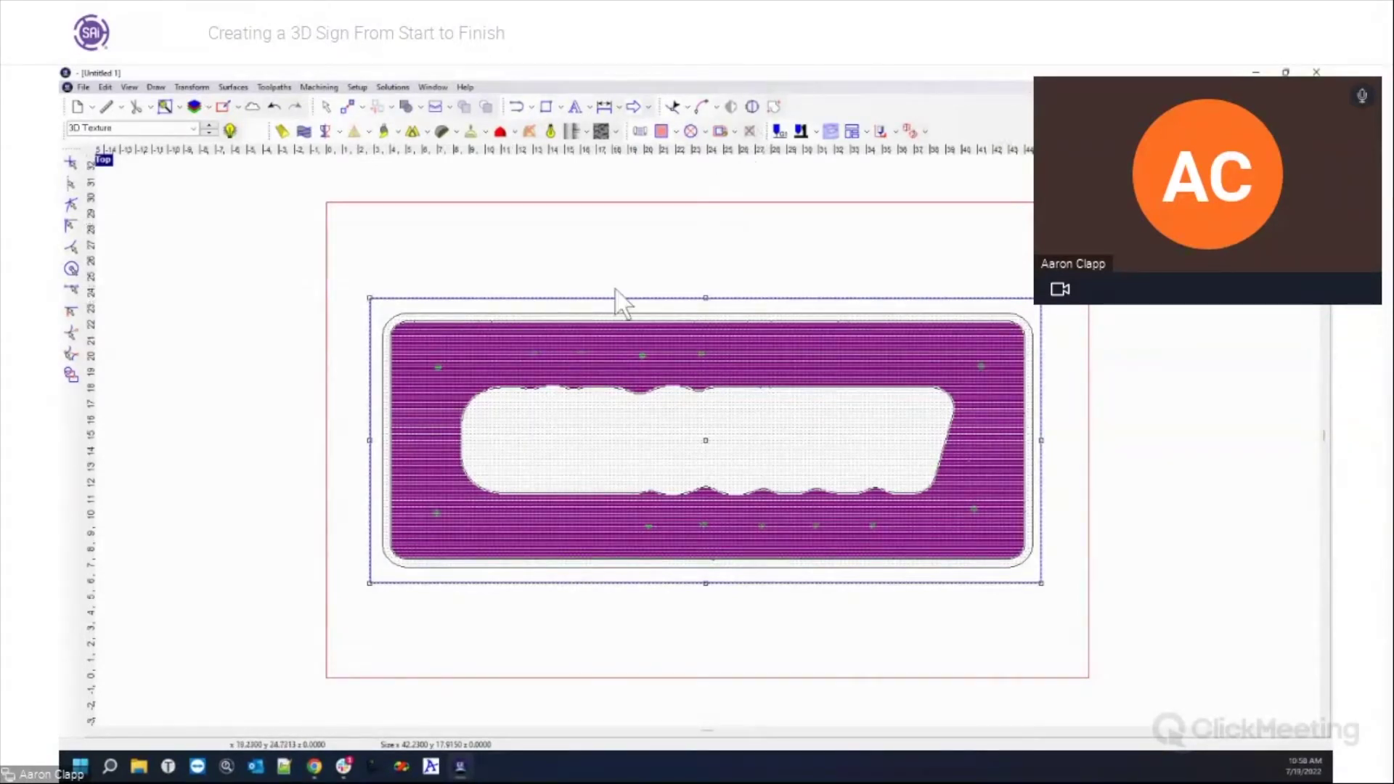
Run a 3D simulation of the texture toolpaths at a higher resolution, using the selected rectangle as mask.
click(319, 88)
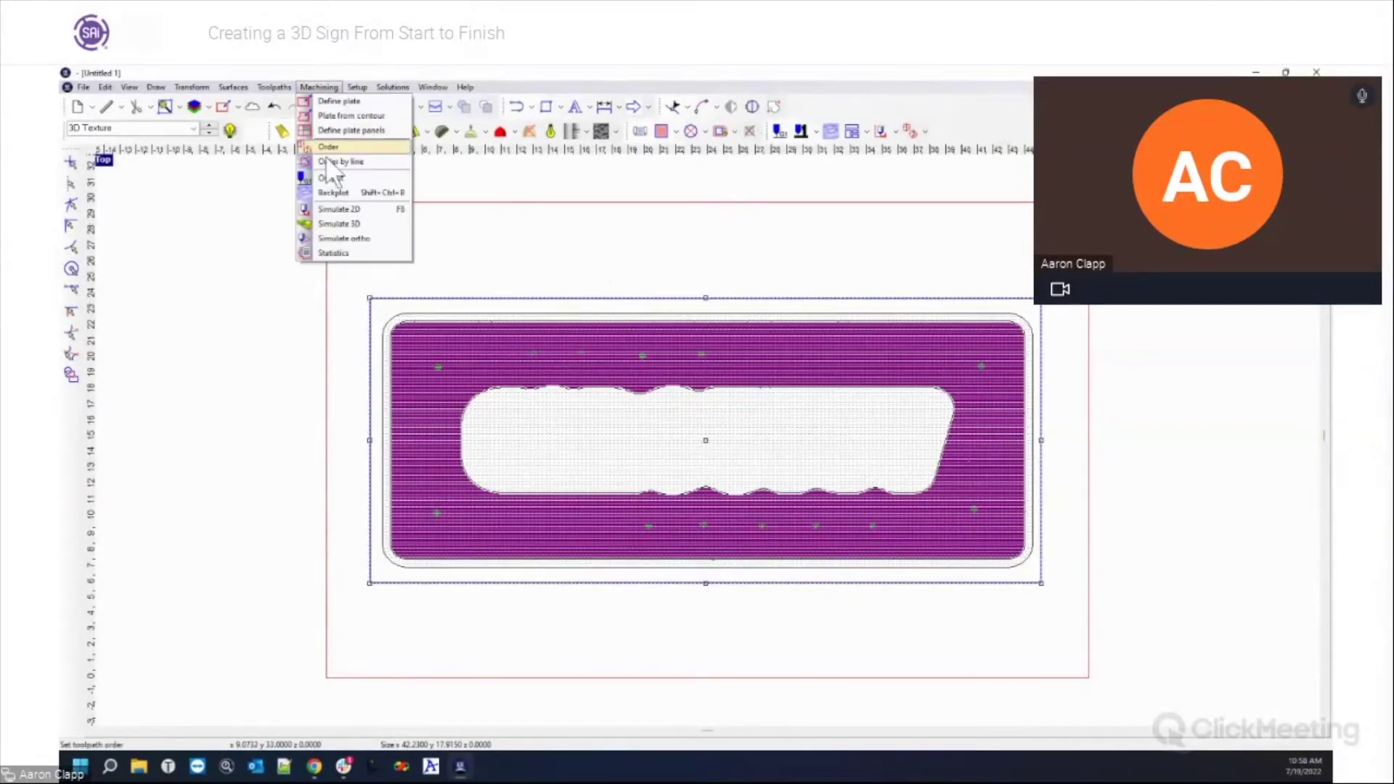
click(339, 224)
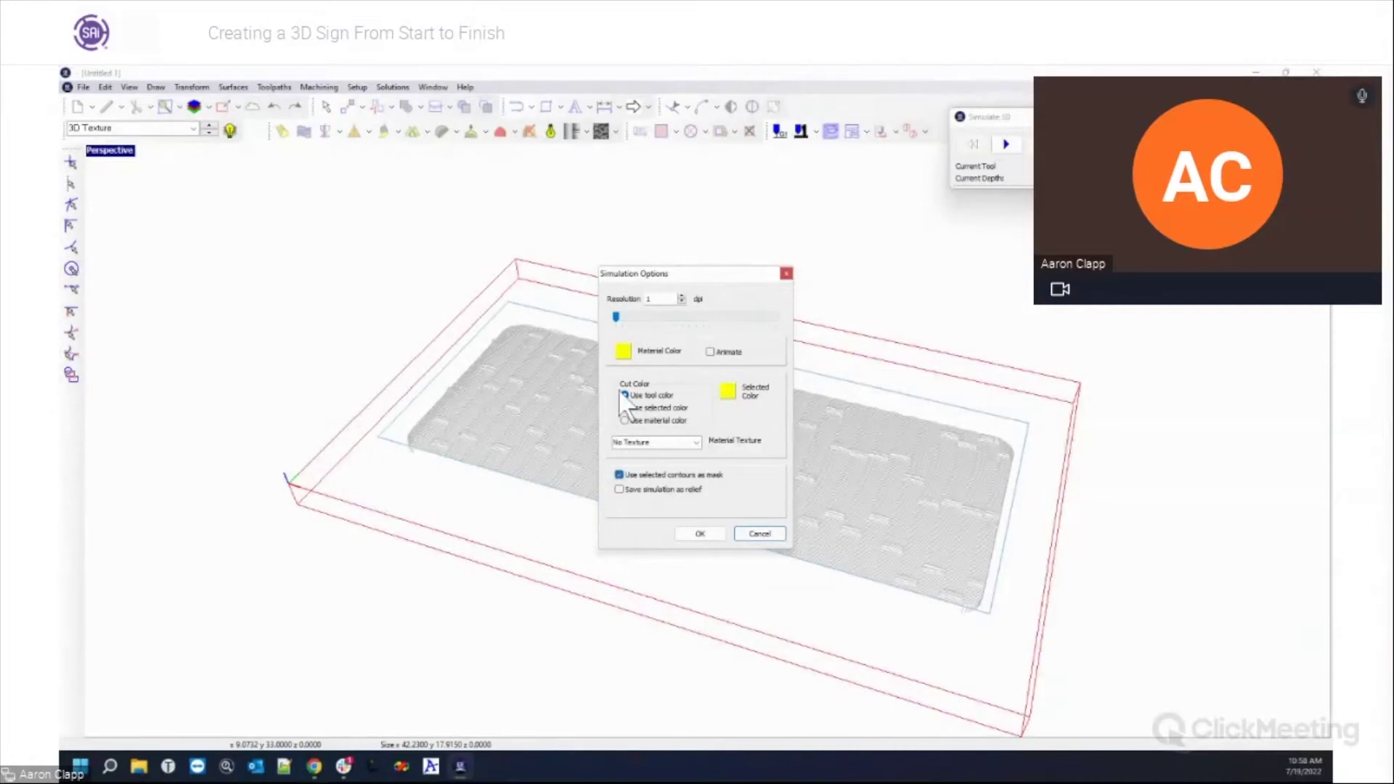
drag(616, 315, 652, 316)
drag(672, 313, 669, 315)
click(700, 533)
click(1006, 144)
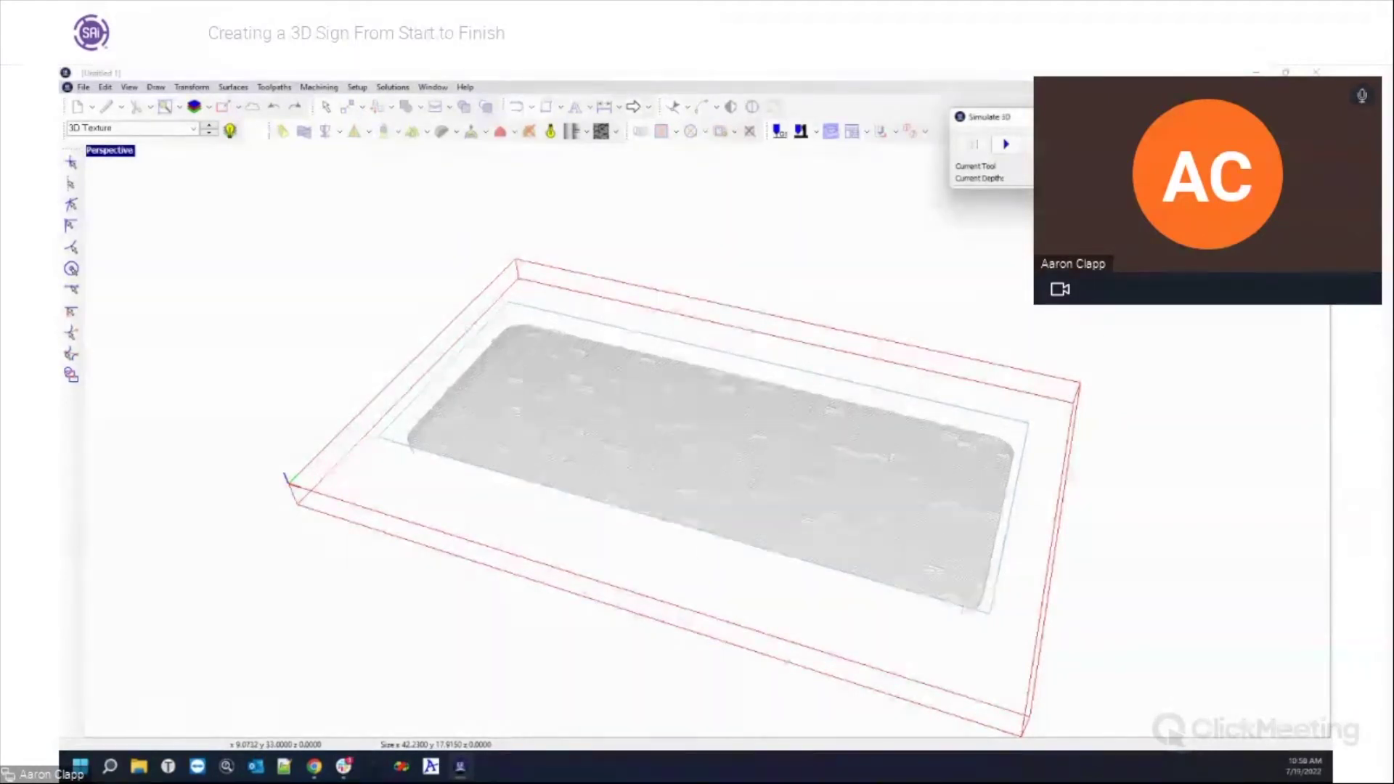
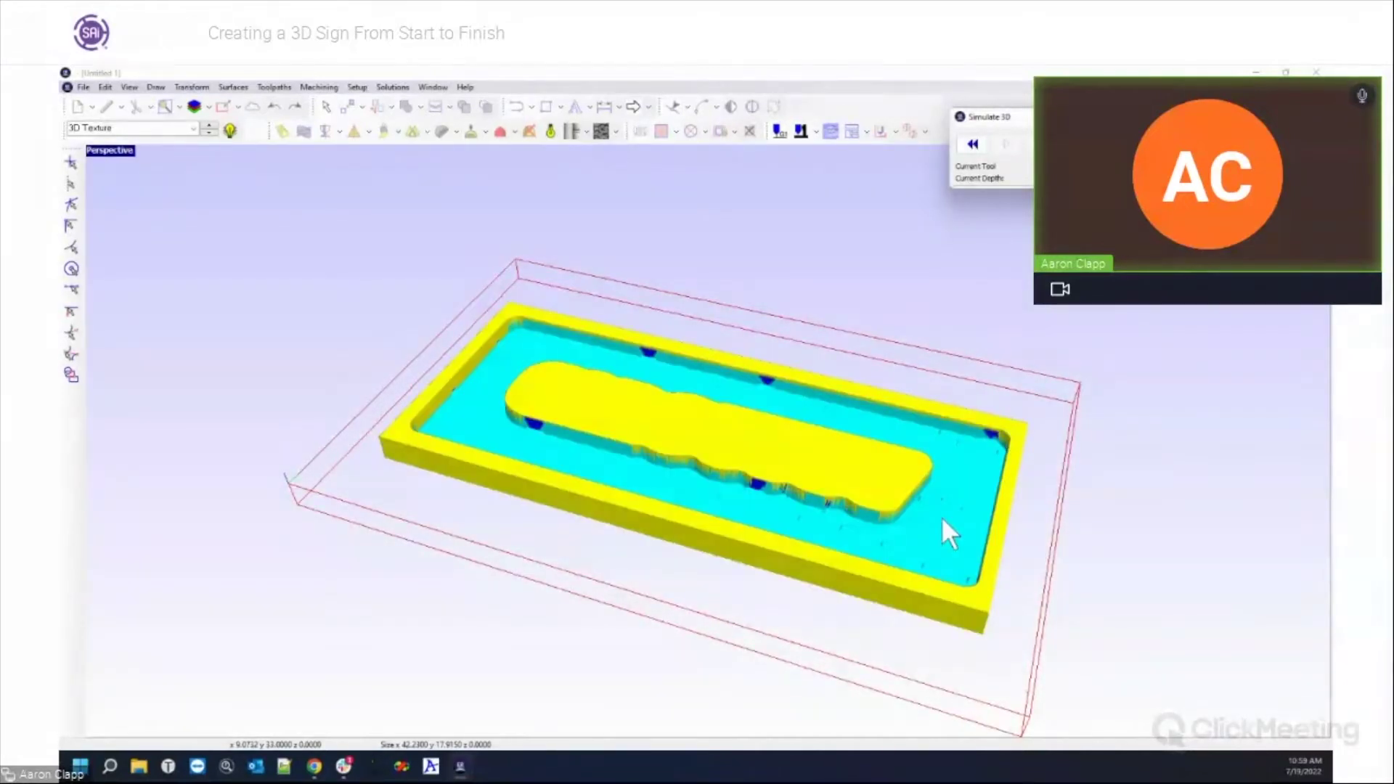
Examine the simulated cut from several angles, checking the walls of the raised centre and the border, and close the simulation.
scroll(779, 473, up, 5)
middle_drag(1014, 552, 660, 414)
middle_drag(700, 457, 730, 434)
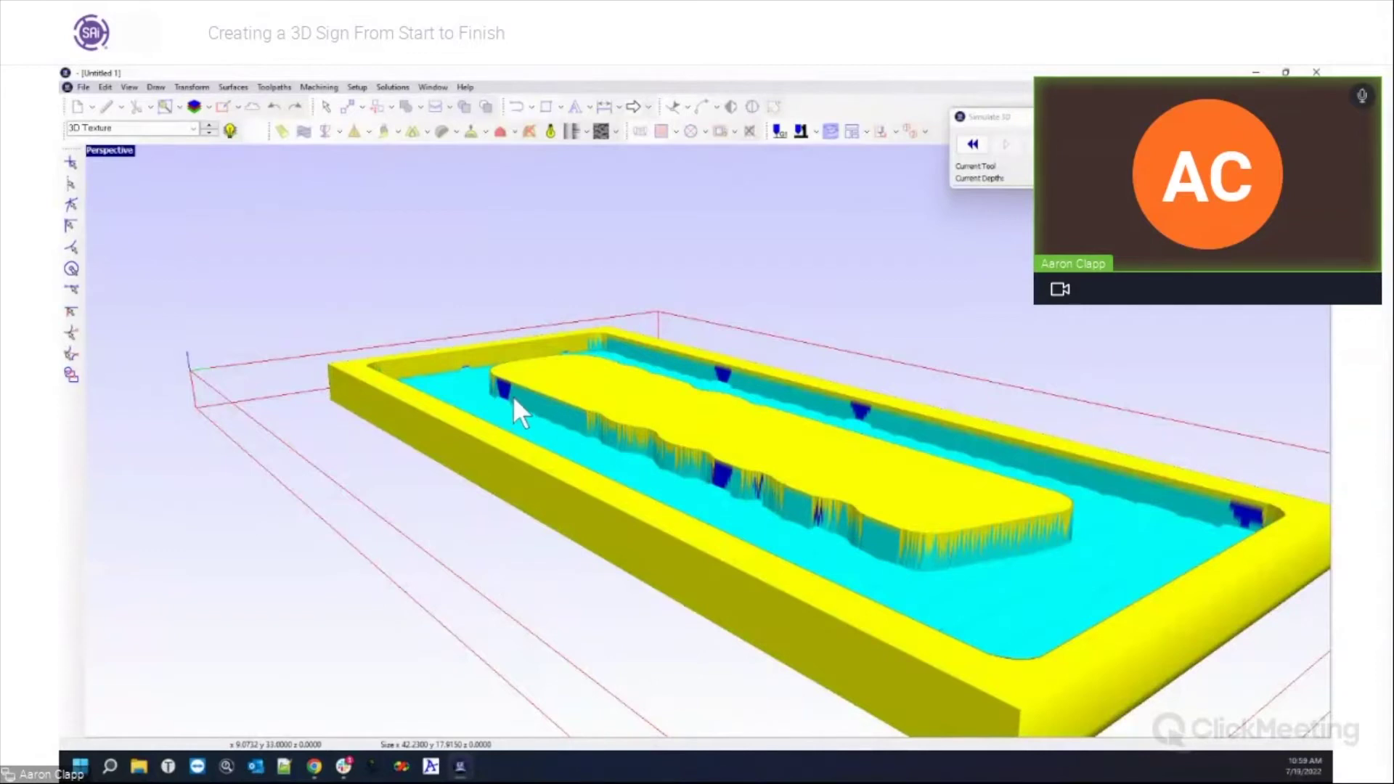
middle_drag(564, 455, 746, 396)
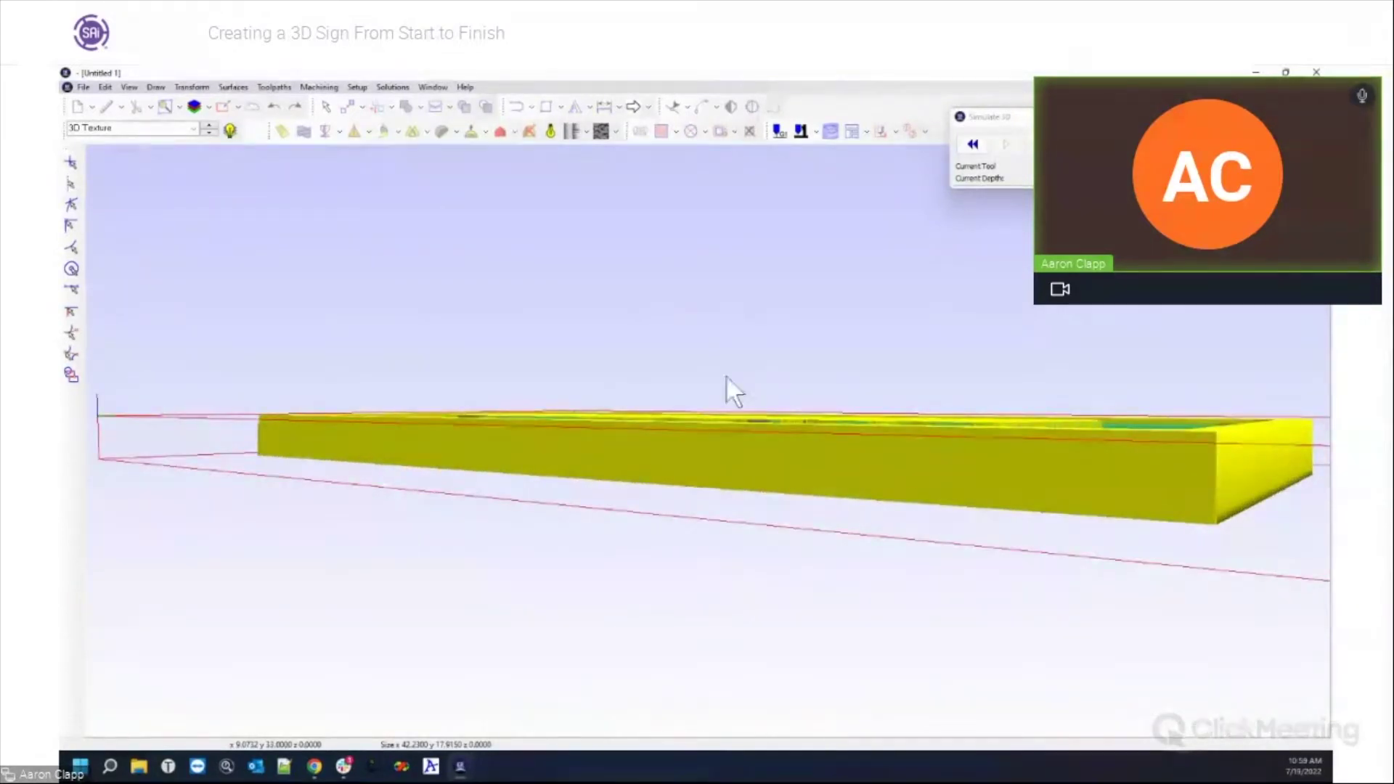
middle_drag(1048, 419, 875, 554)
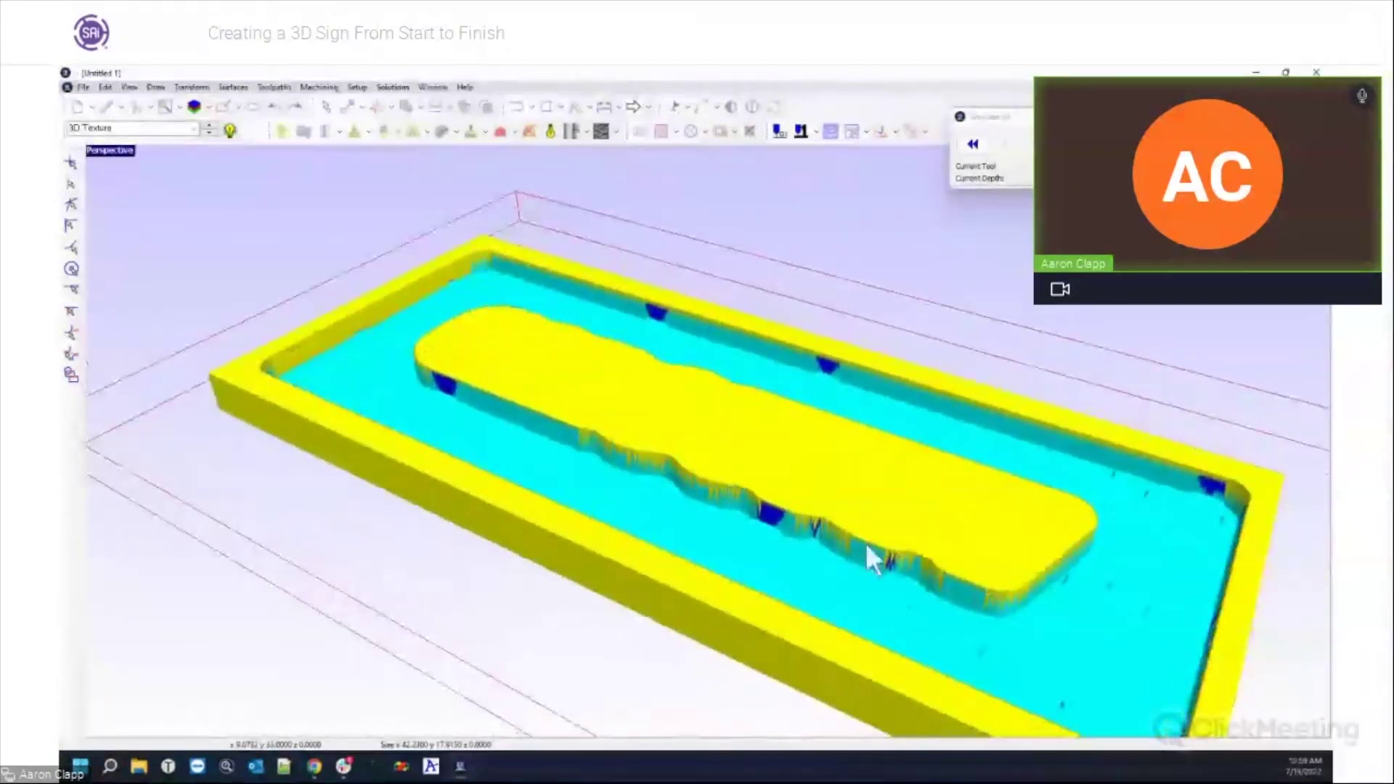
middle_drag(570, 457, 426, 555)
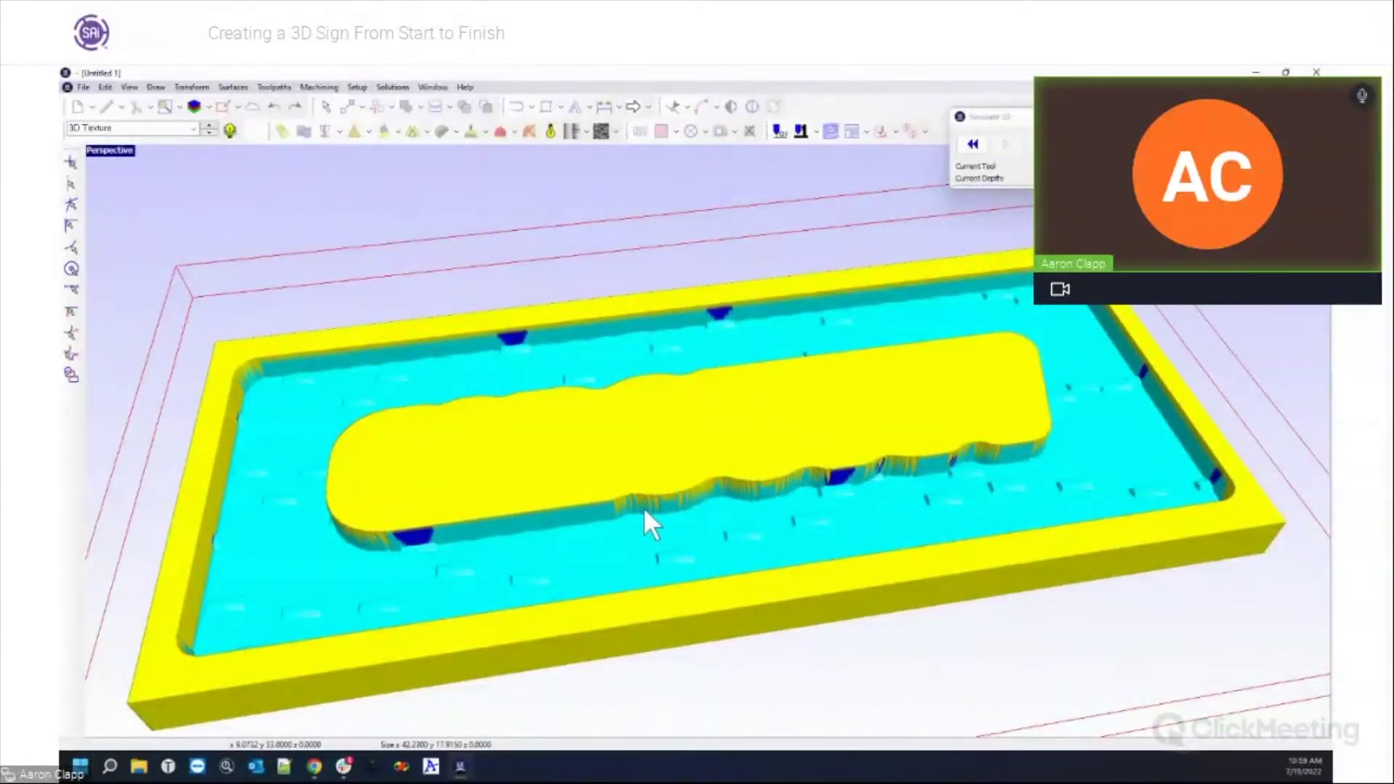
middle_drag(827, 483, 438, 398)
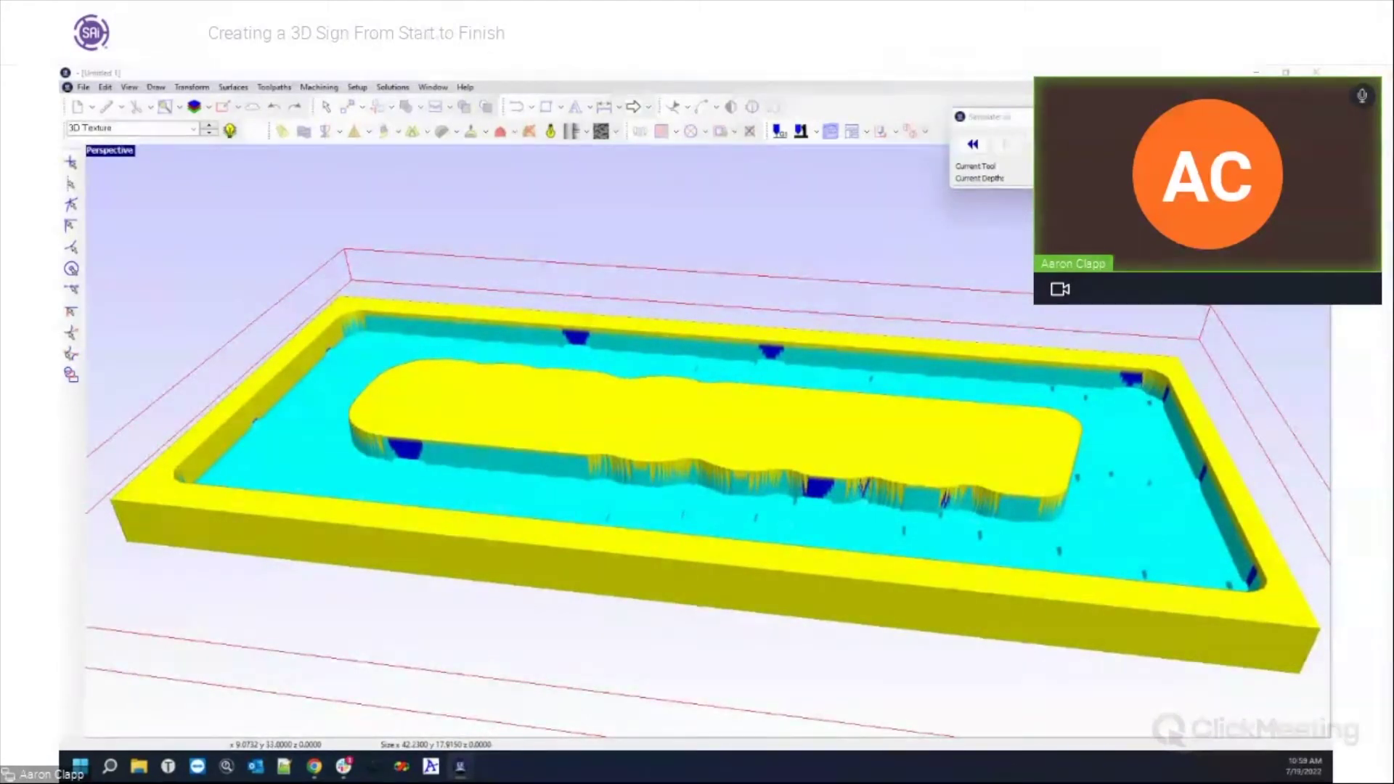
click(1067, 116)
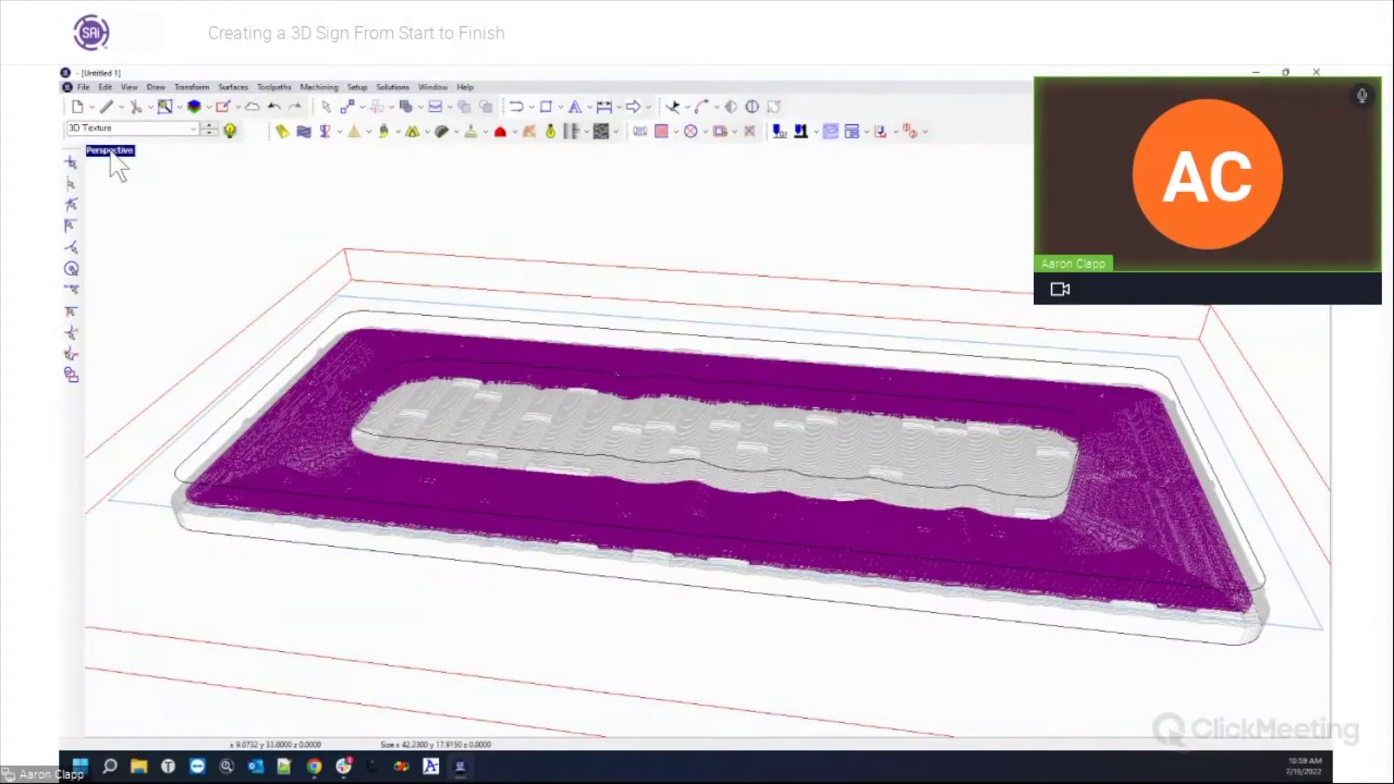
Return to the full Top view, make Raised Platform the current layer and select its wavy contour.
double_click(112, 154)
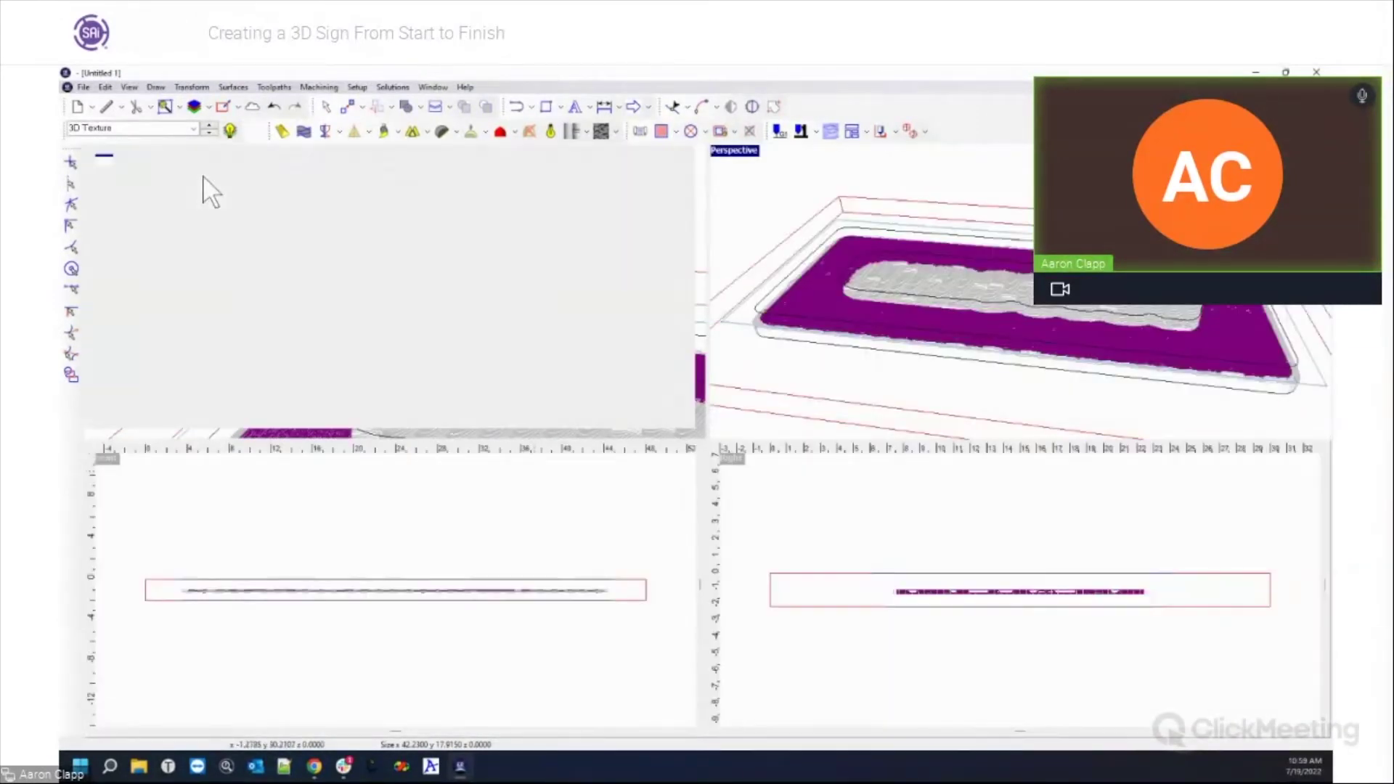
double_click(107, 163)
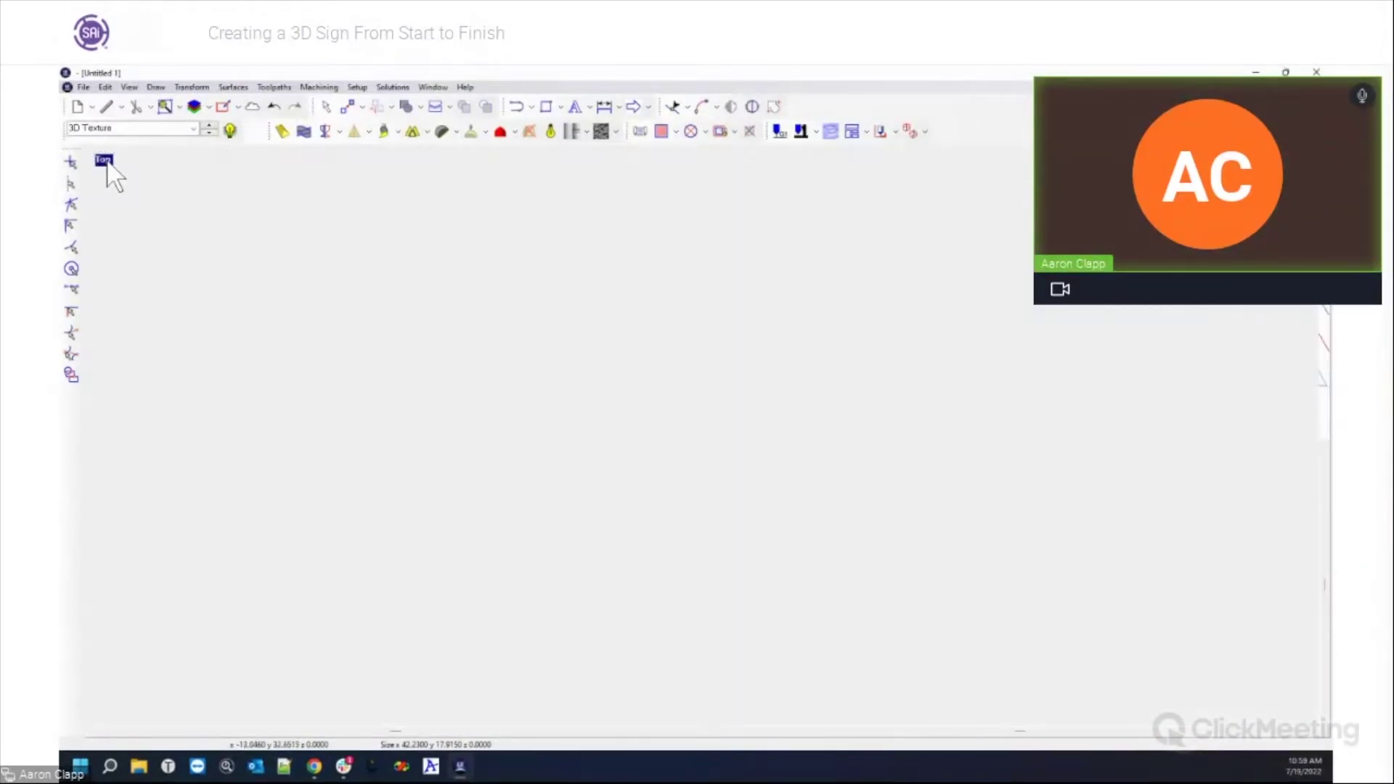
click(194, 127)
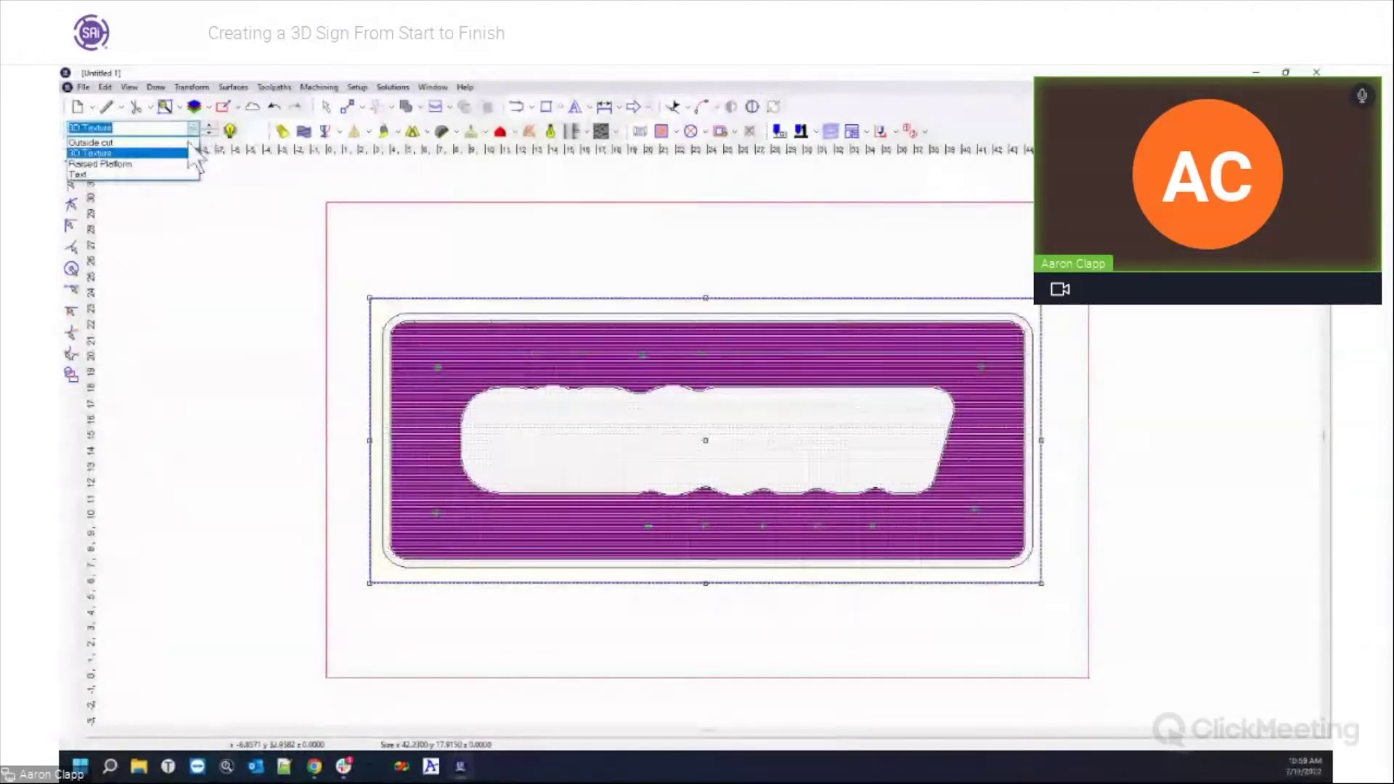
click(165, 160)
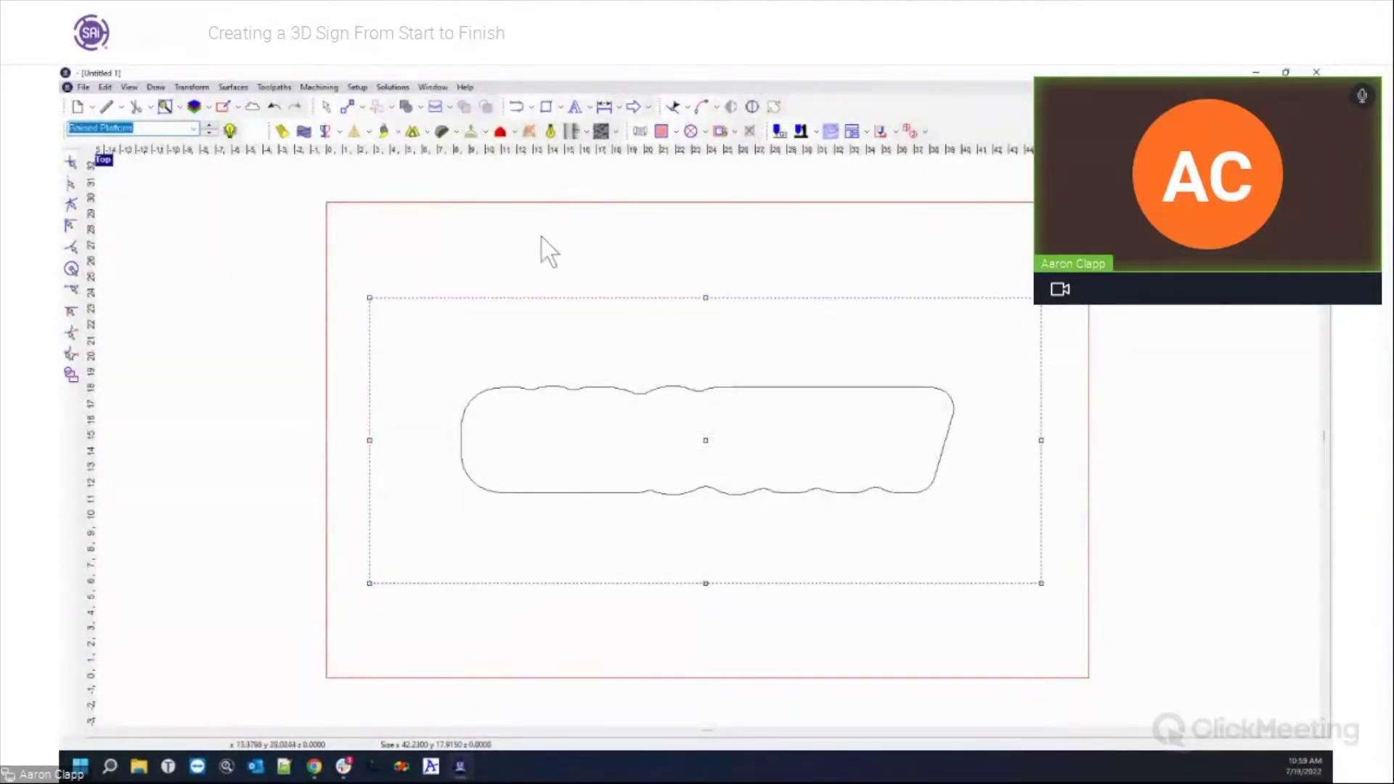
click(563, 265)
click(552, 387)
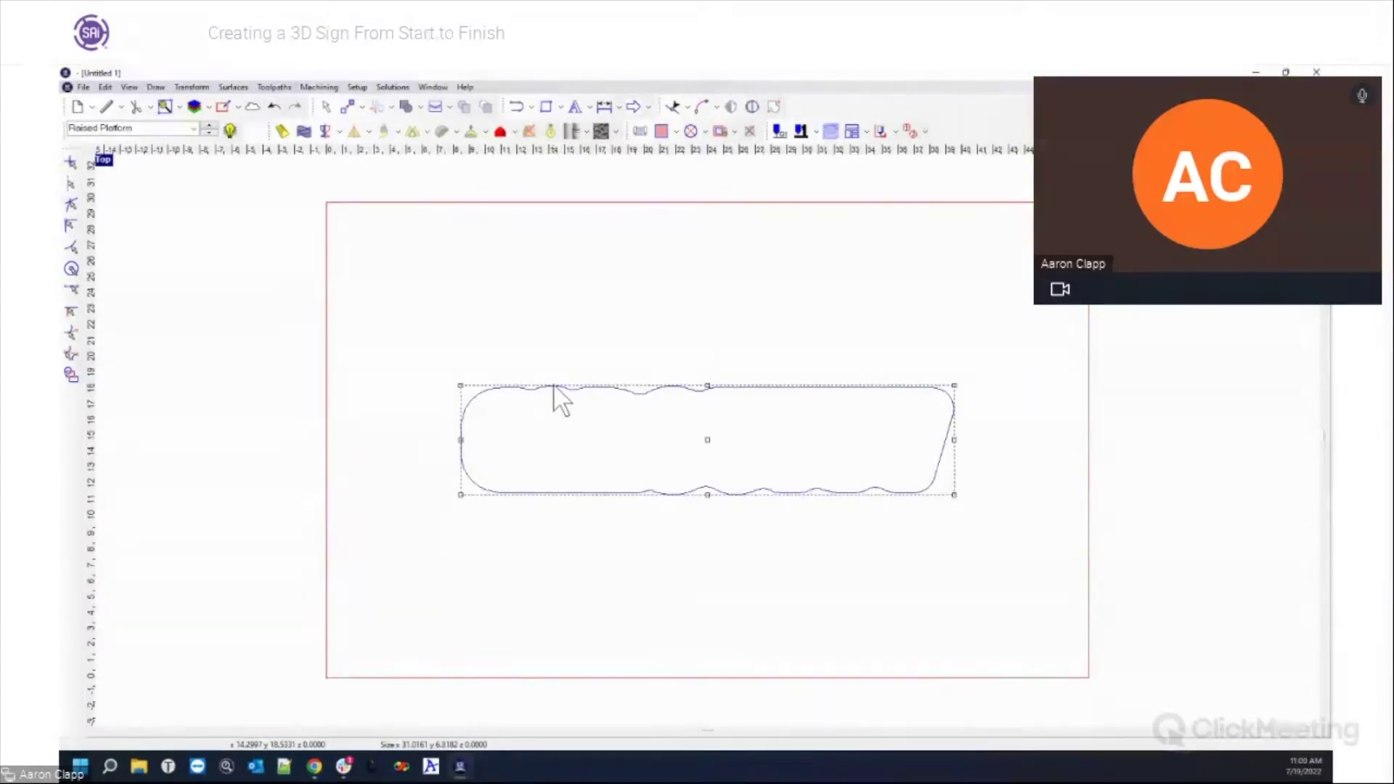
Start an Island Fill for the wavy contour, clear its tool list and limit the available tools to End Mill.
click(661, 131)
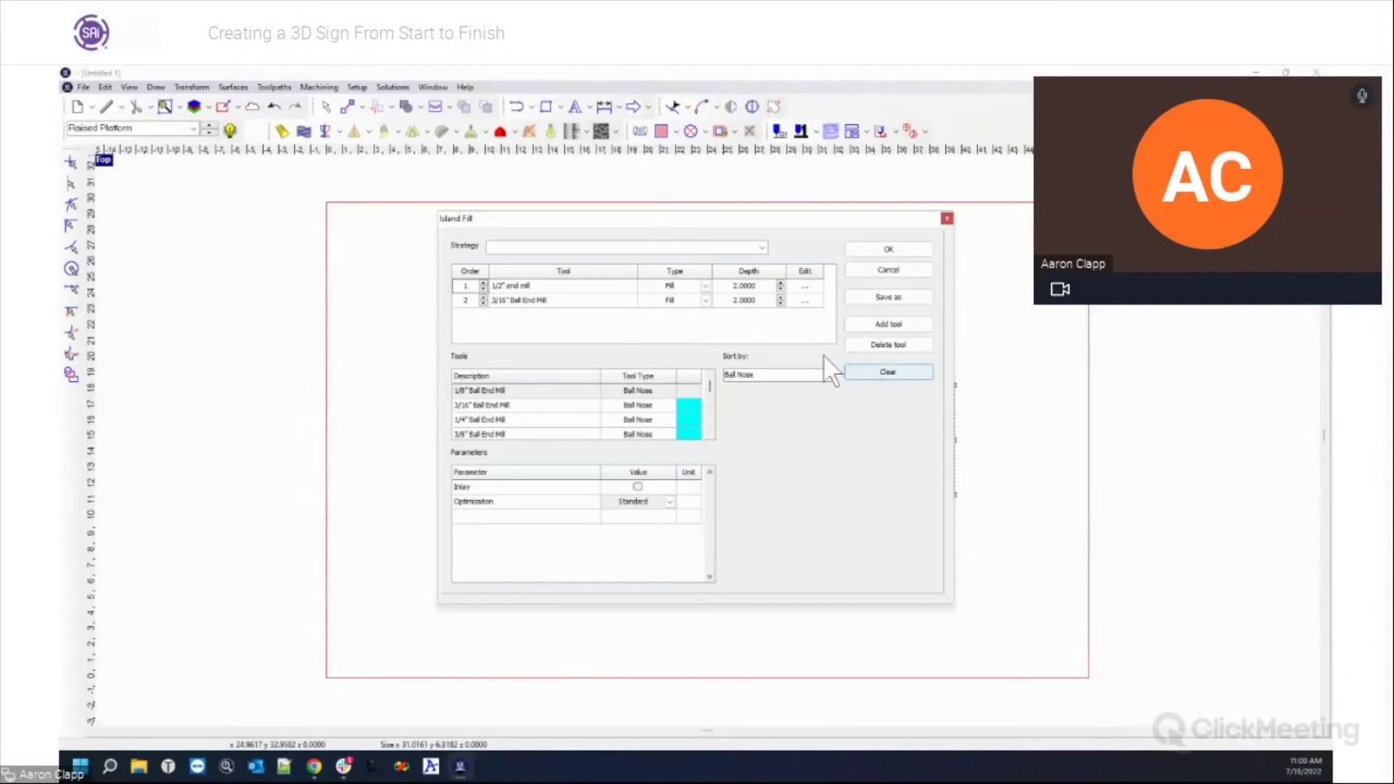
click(861, 367)
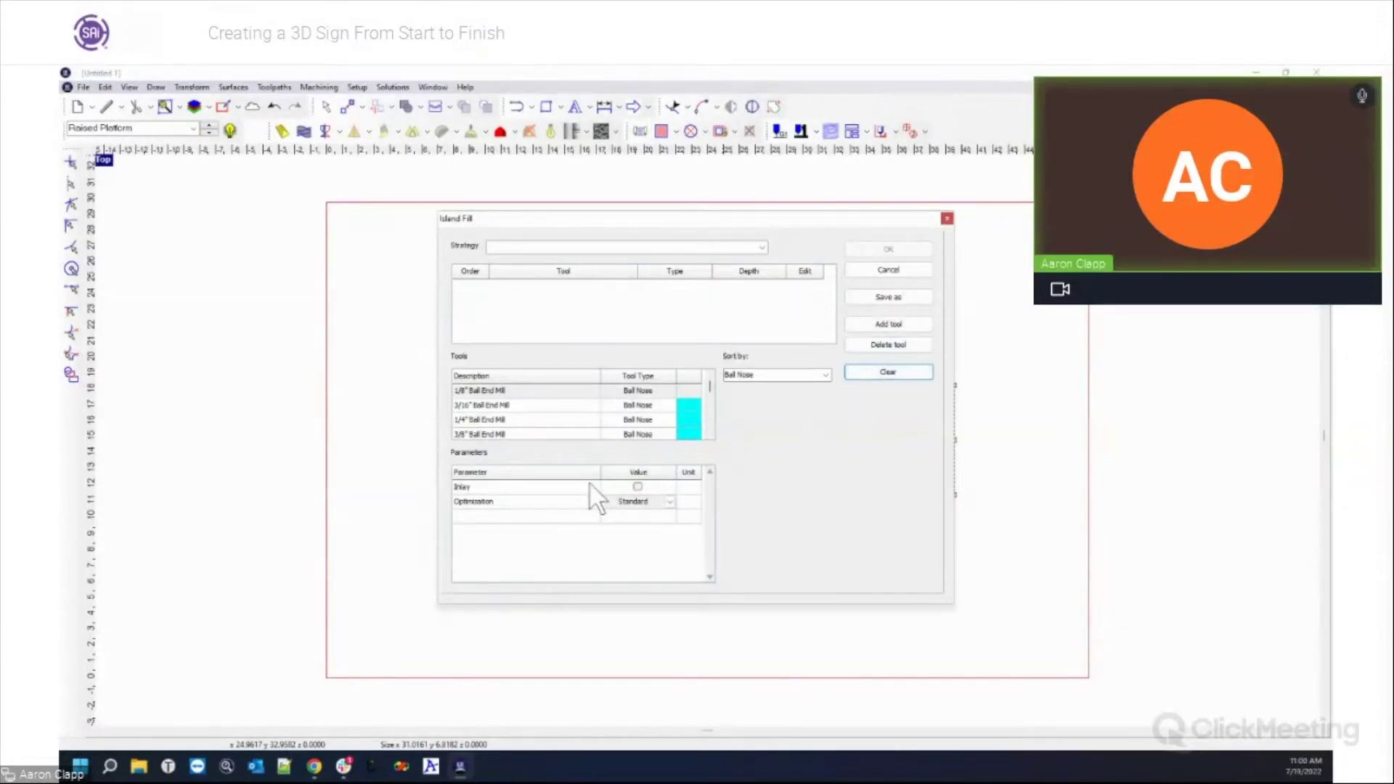
click(765, 374)
click(828, 376)
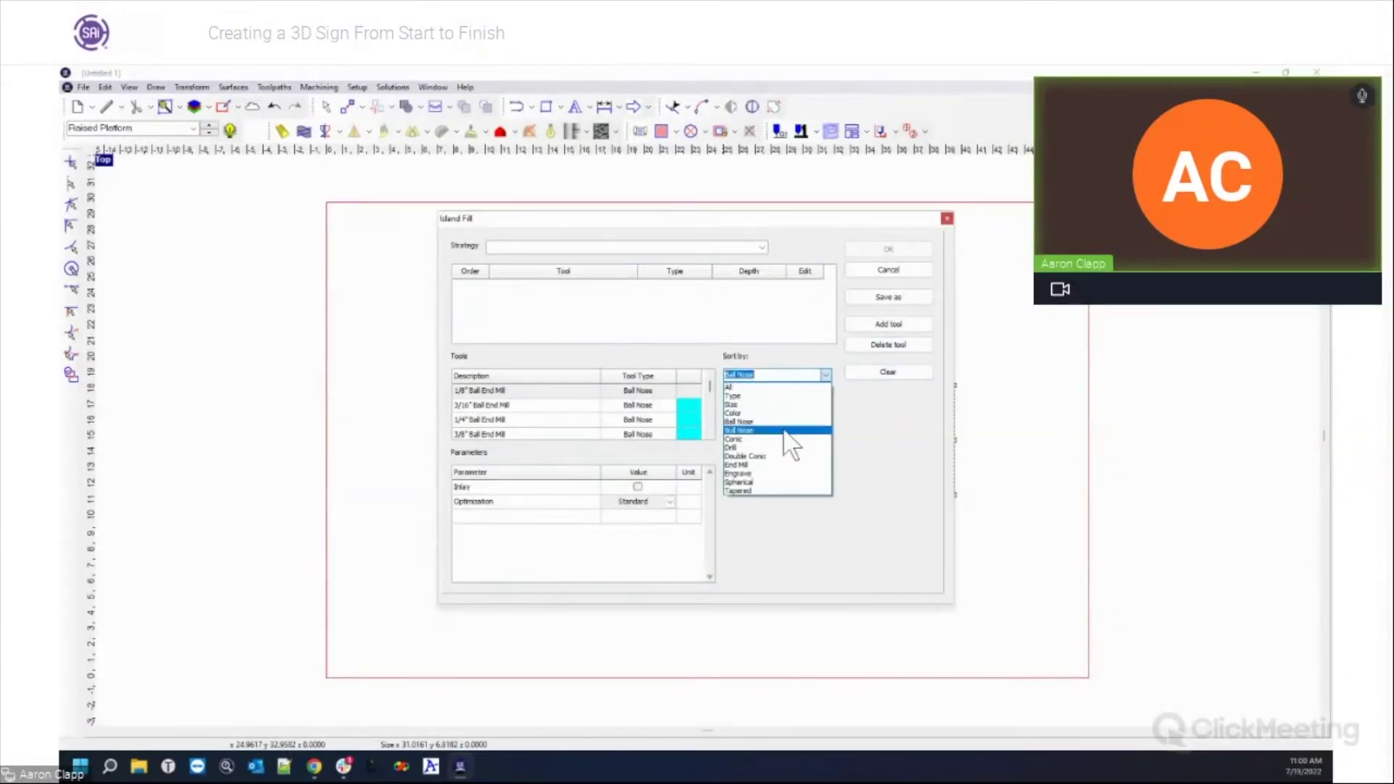
click(748, 465)
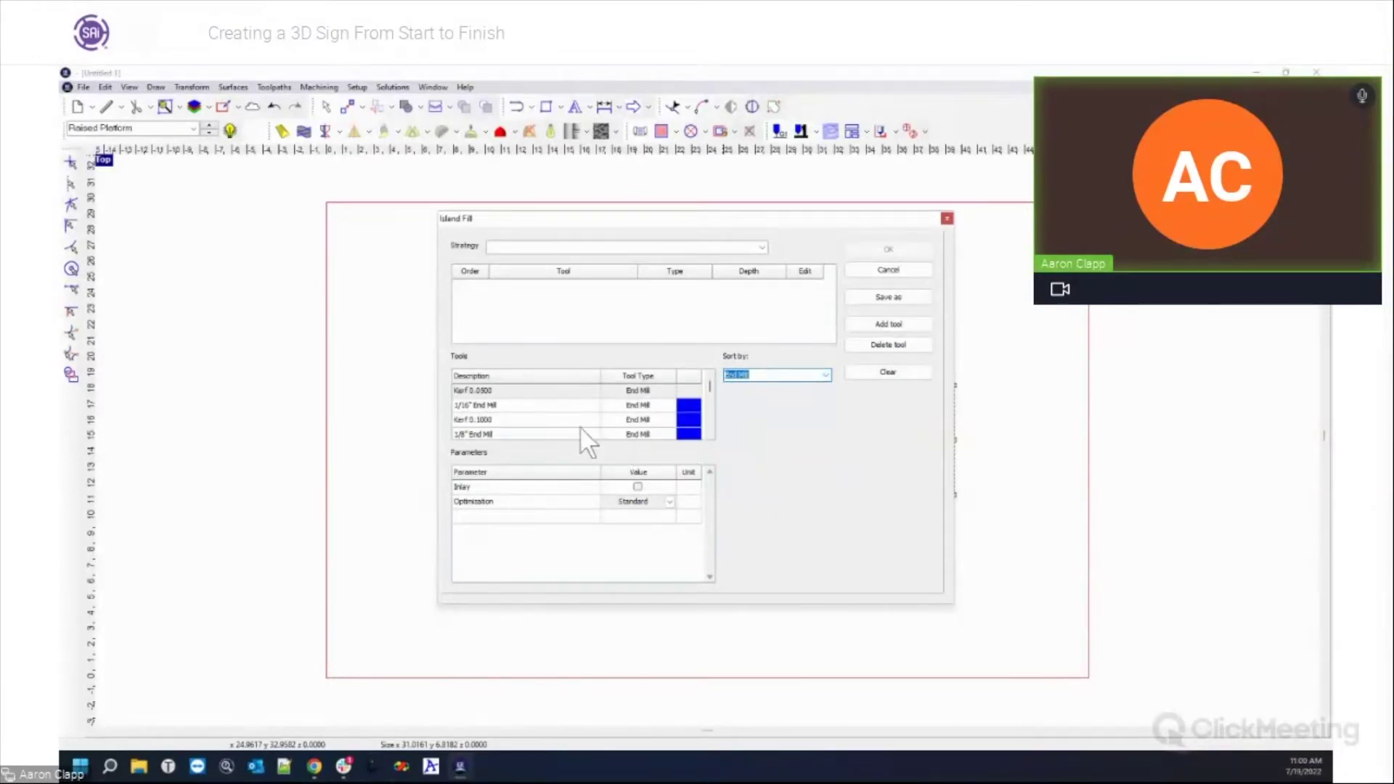
Add the 1/2" end mill at depth 0.2500 and generate the Island Fill toolpath inside the wavy contour.
drag(528, 393, 705, 305)
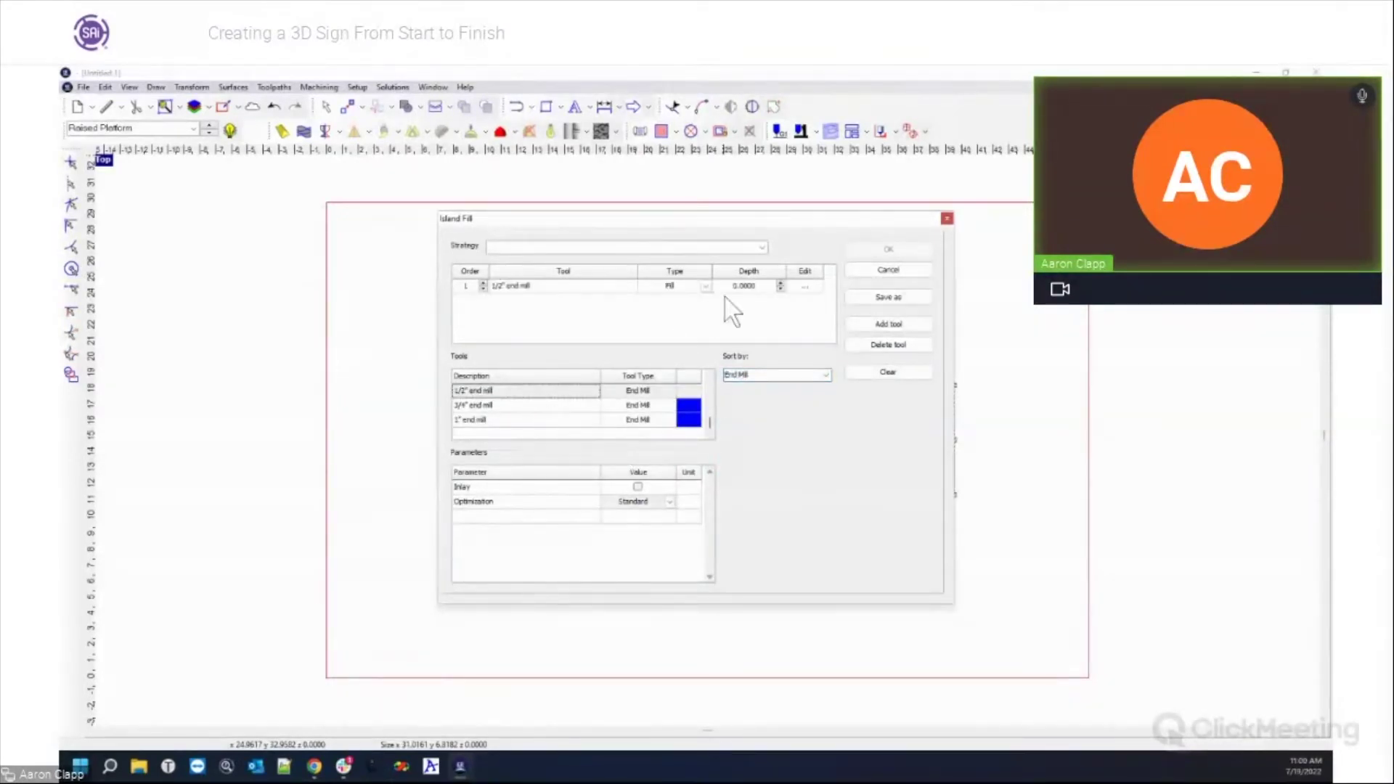
click(764, 286)
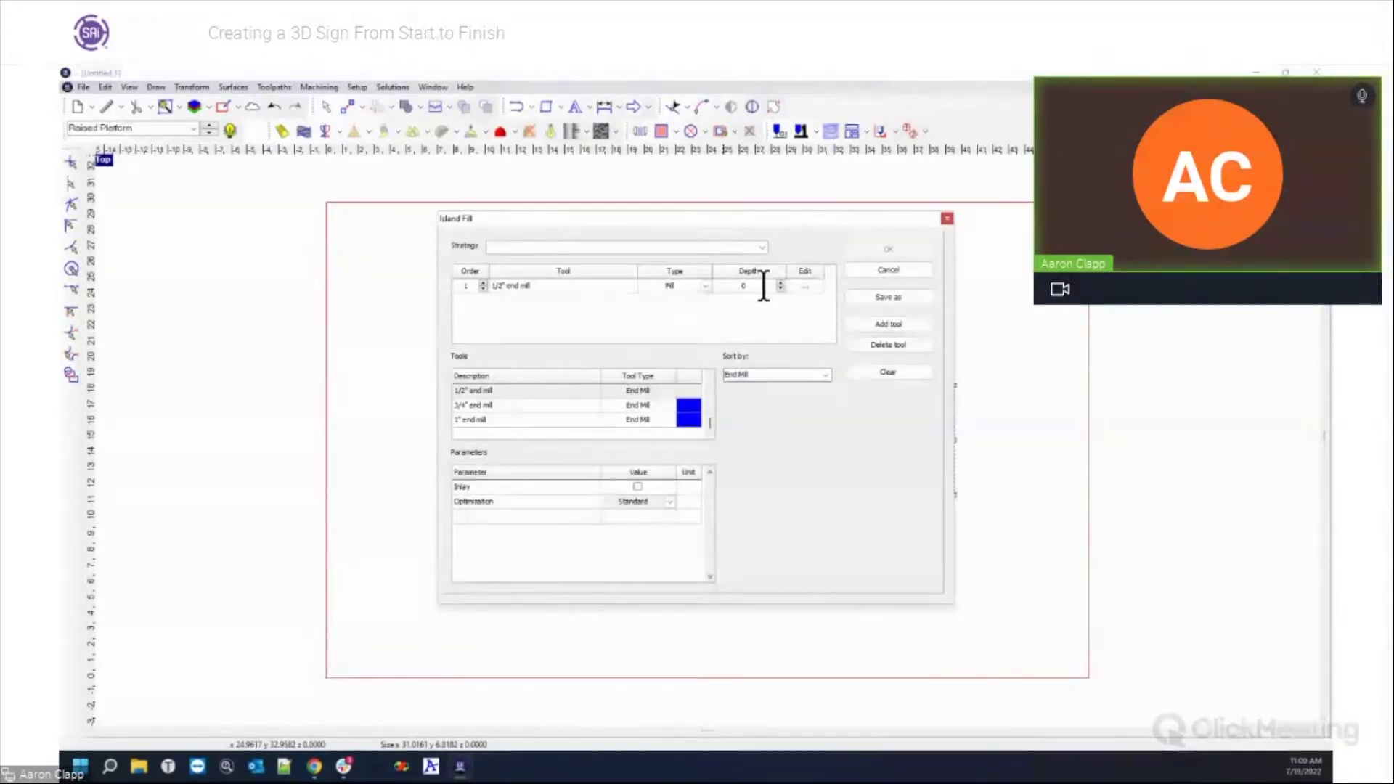
text(.250)
key(Return)
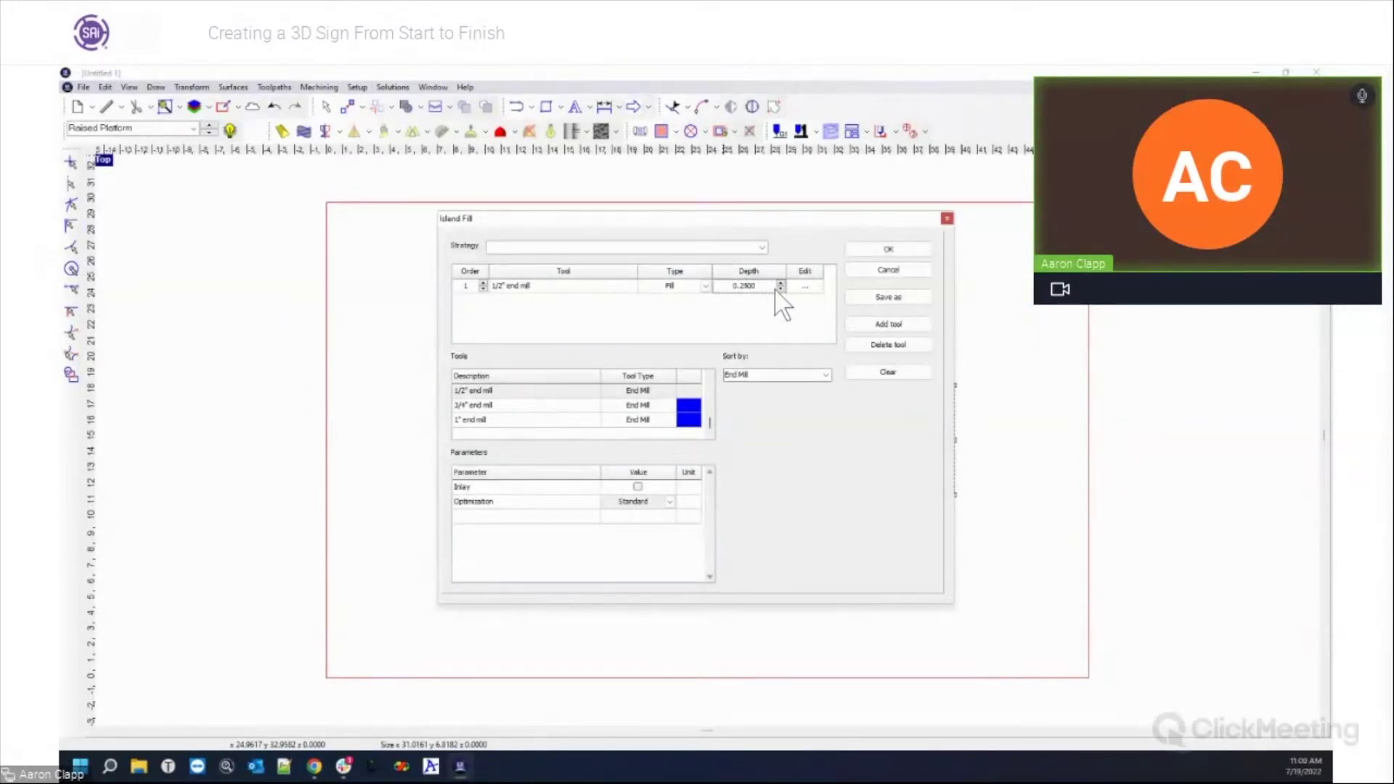
click(898, 250)
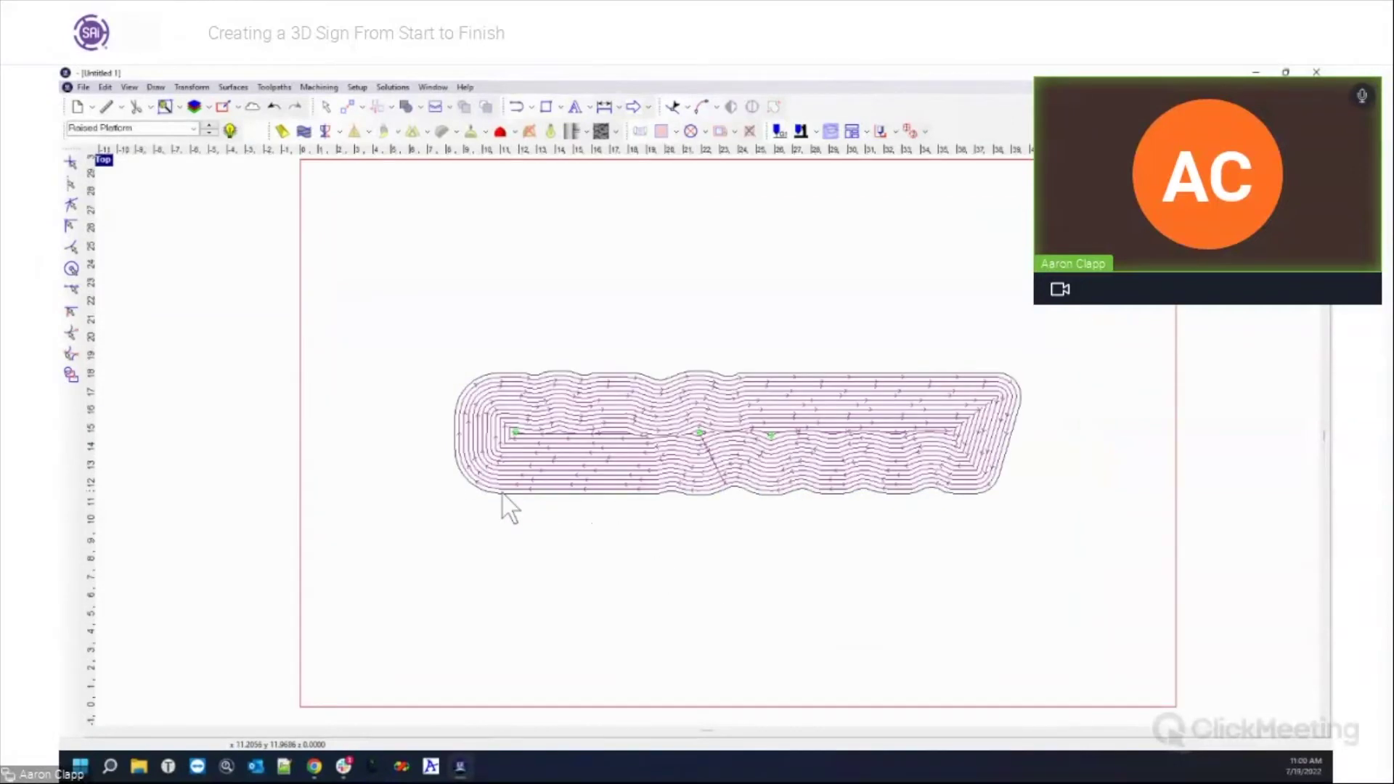
Examine how the fill passes run along the edge and rounded corners of the wavy contour.
scroll(507, 504, up, 6)
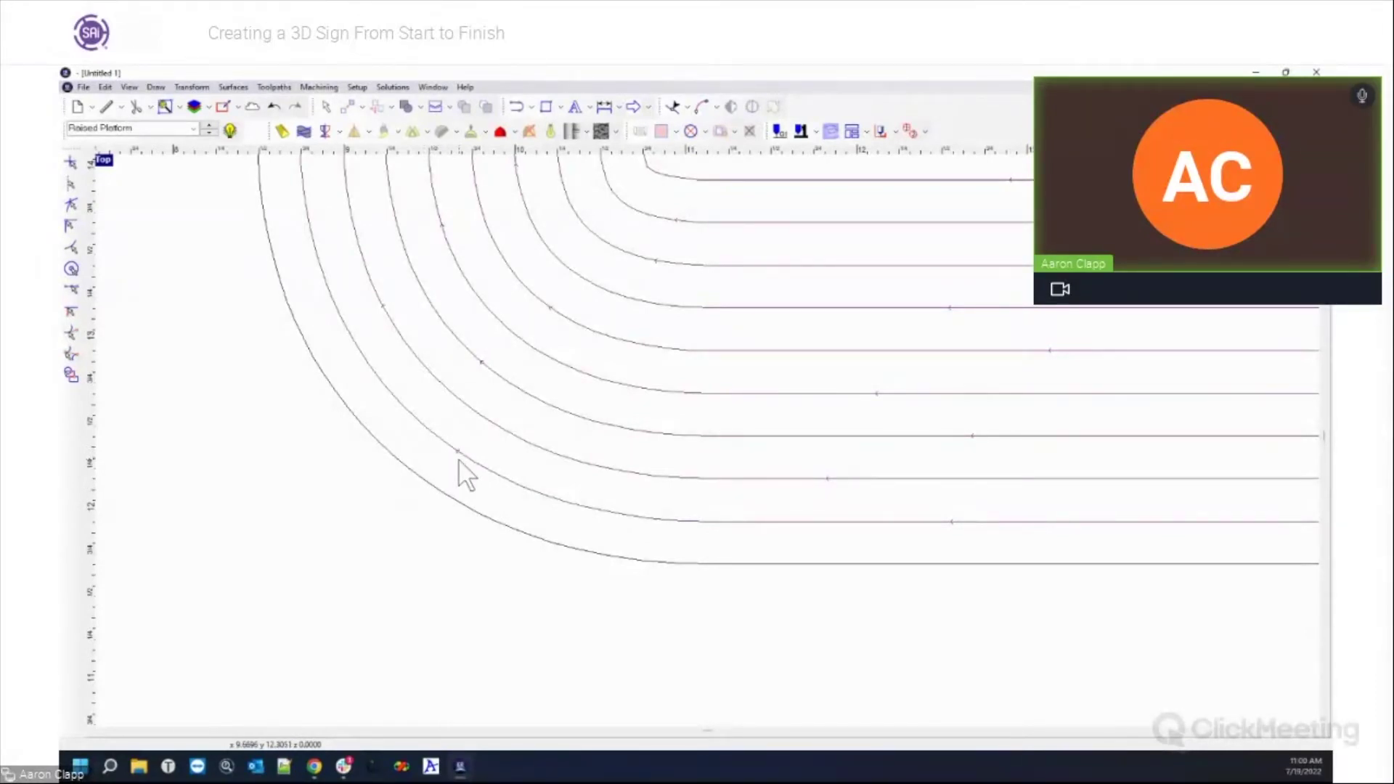
scroll(464, 476, down, 2)
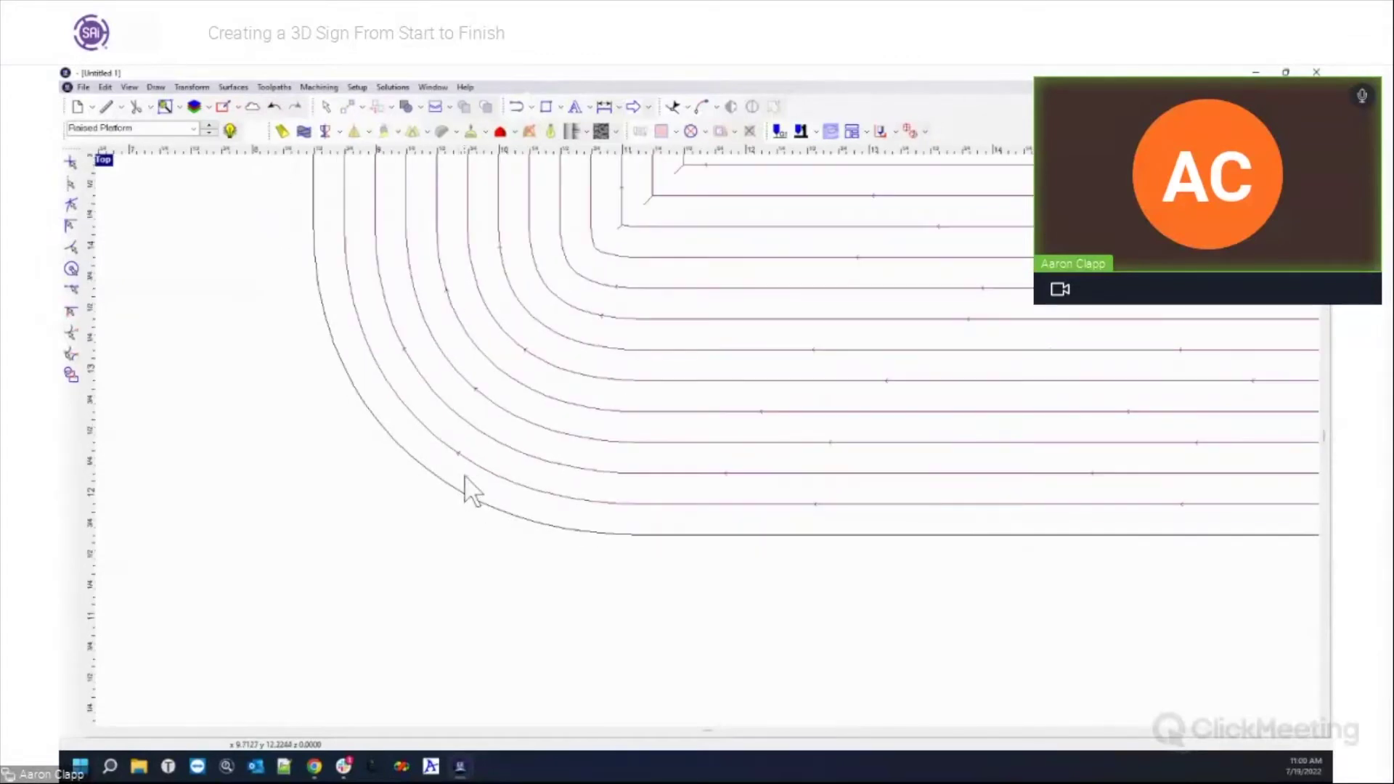
scroll(477, 501, down, 5)
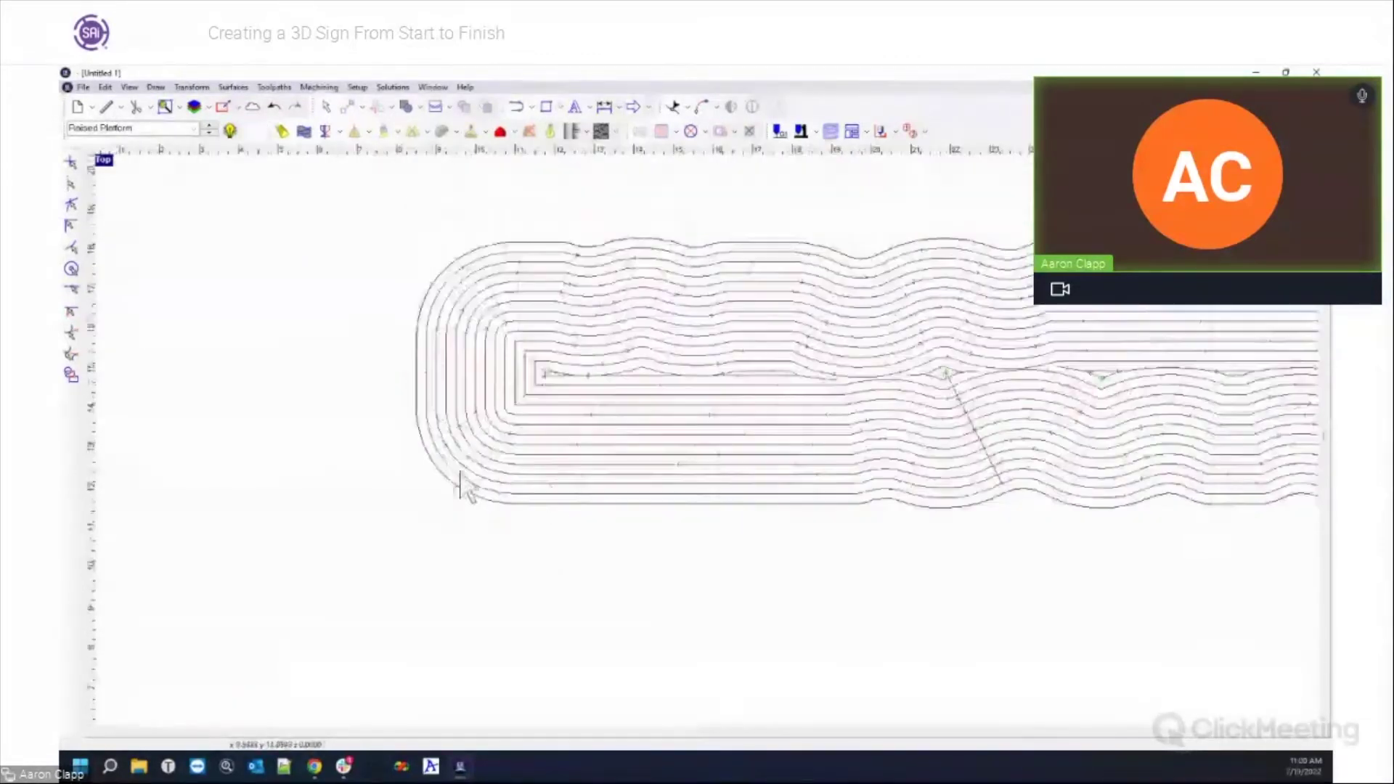
scroll(443, 450, up, 4)
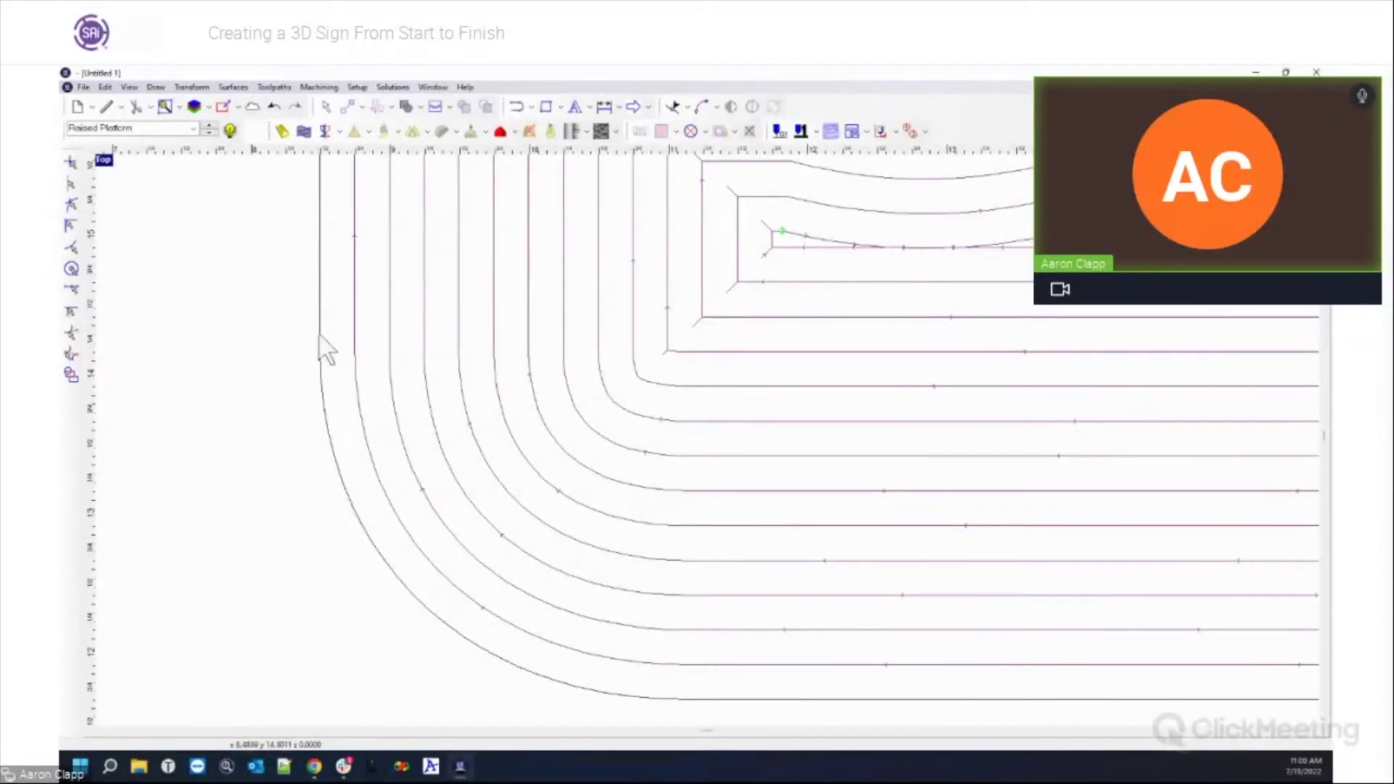
scroll(320, 342, down, 2)
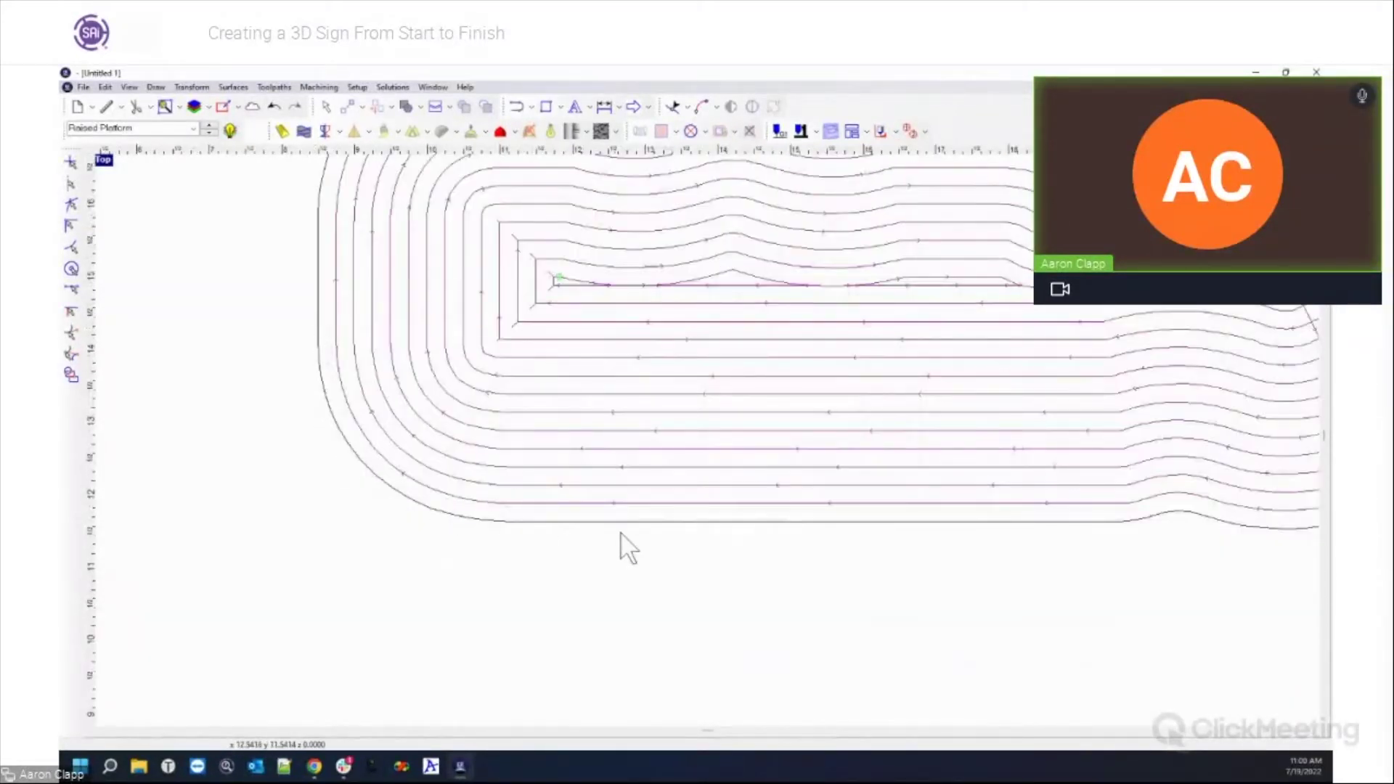
scroll(796, 499, down, 2)
scroll(799, 508, down, 1)
scroll(404, 392, down, 2)
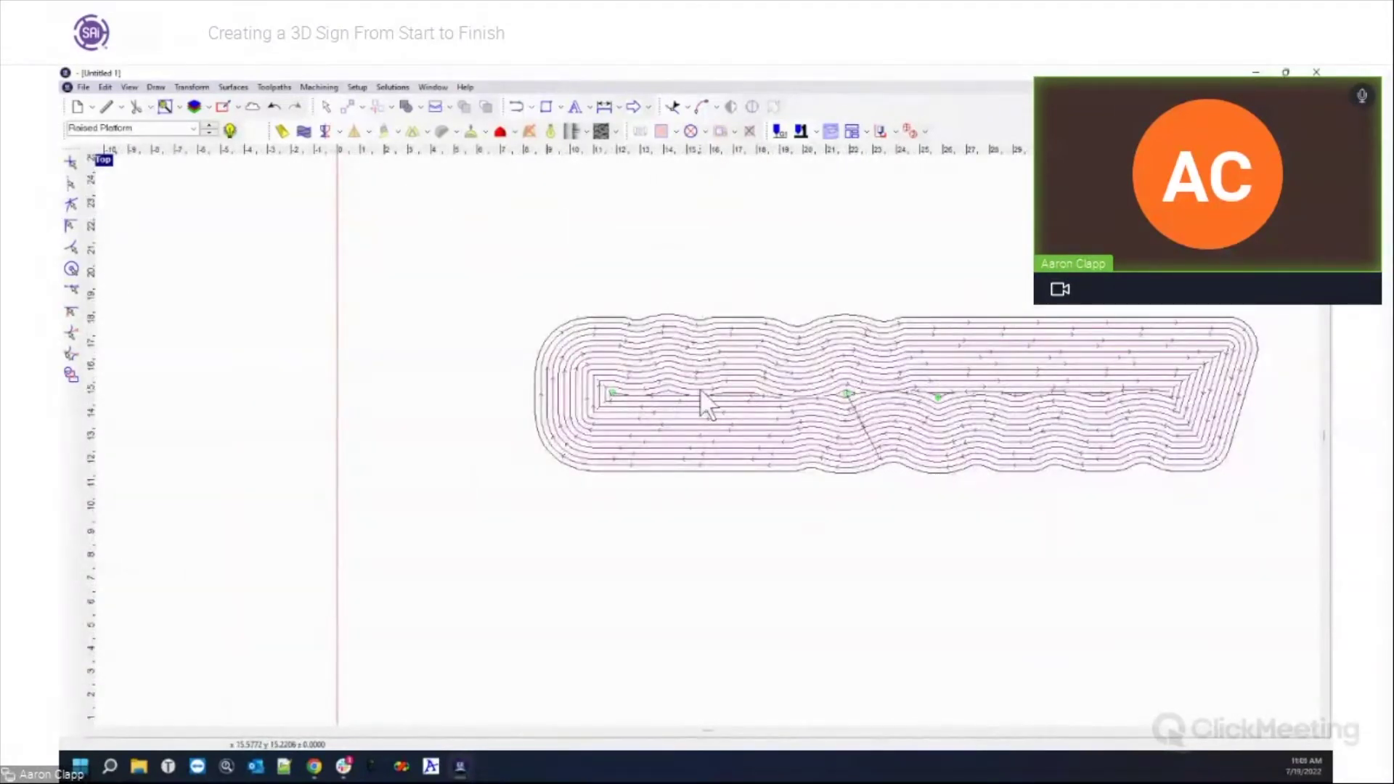
scroll(833, 342, up, 1)
scroll(1027, 311, up, 2)
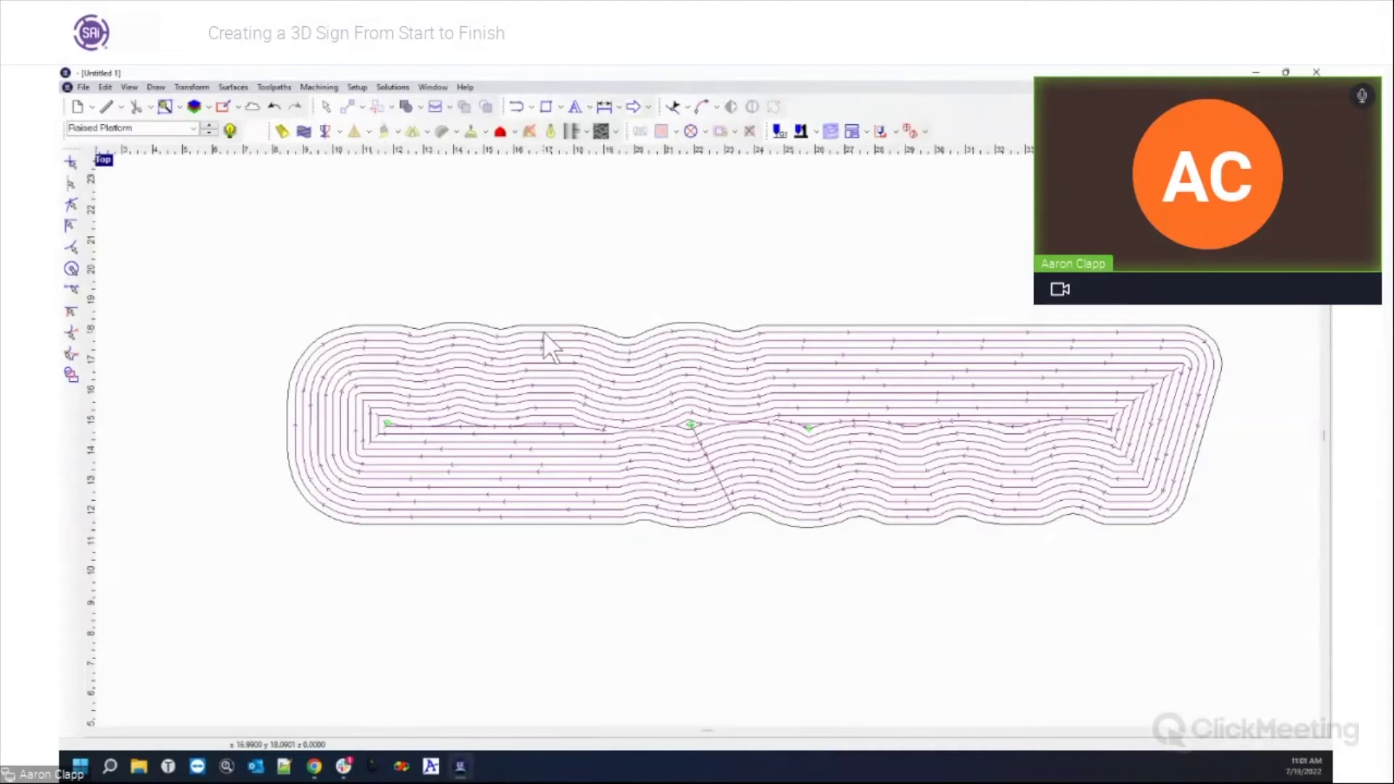
Delete the fill toolpaths from the wavy contour and offset the contour outward once by 0.1250.
click(686, 319)
click(749, 131)
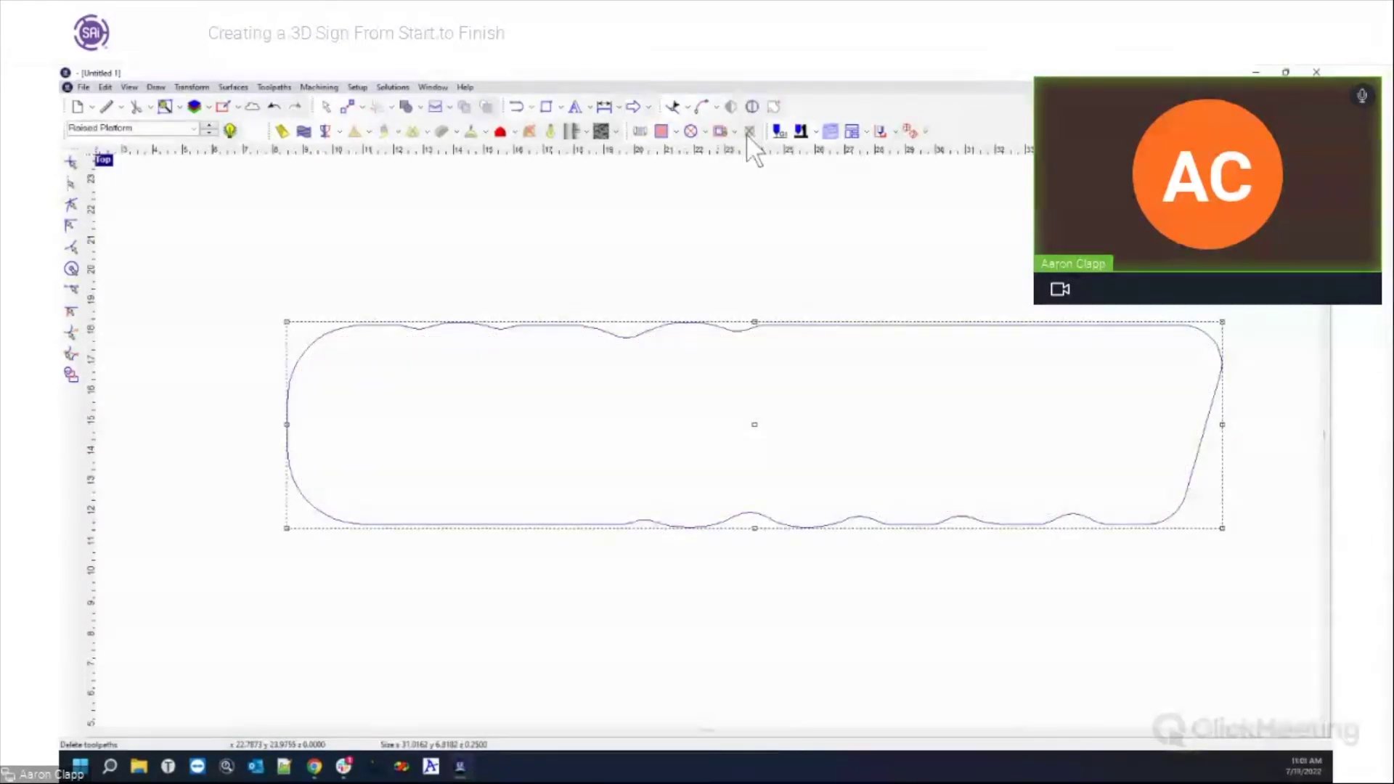
click(156, 87)
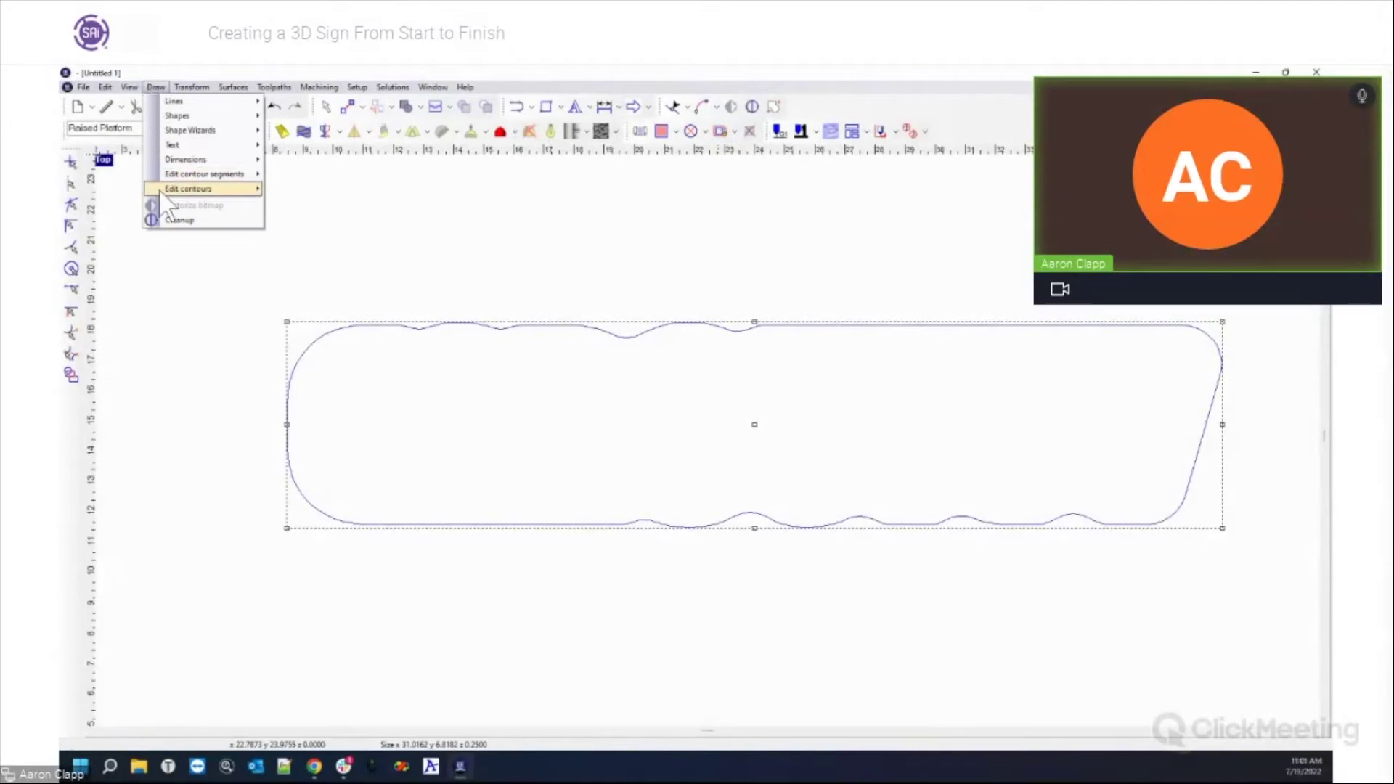
mouse_move(237, 190)
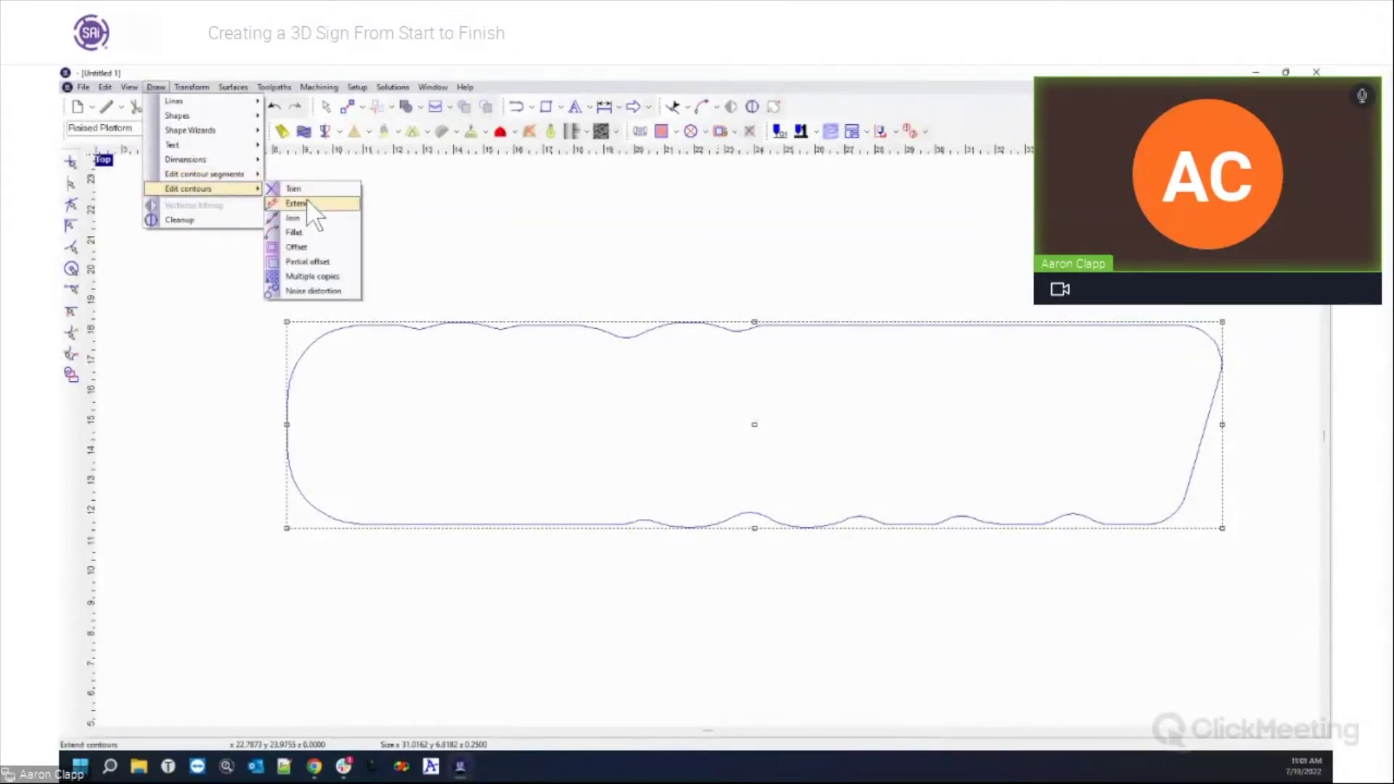
click(312, 247)
double_click(184, 681)
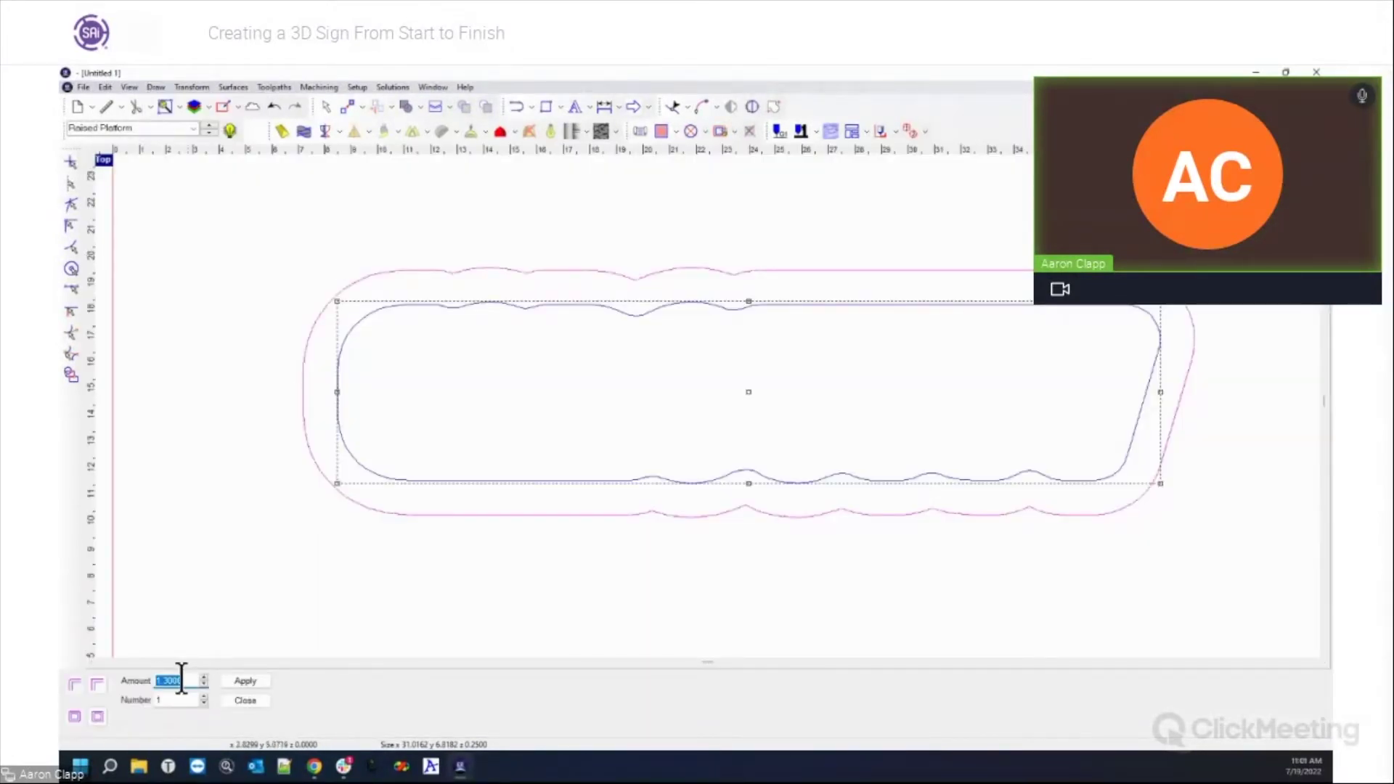
text(0.125)
key(Tab)
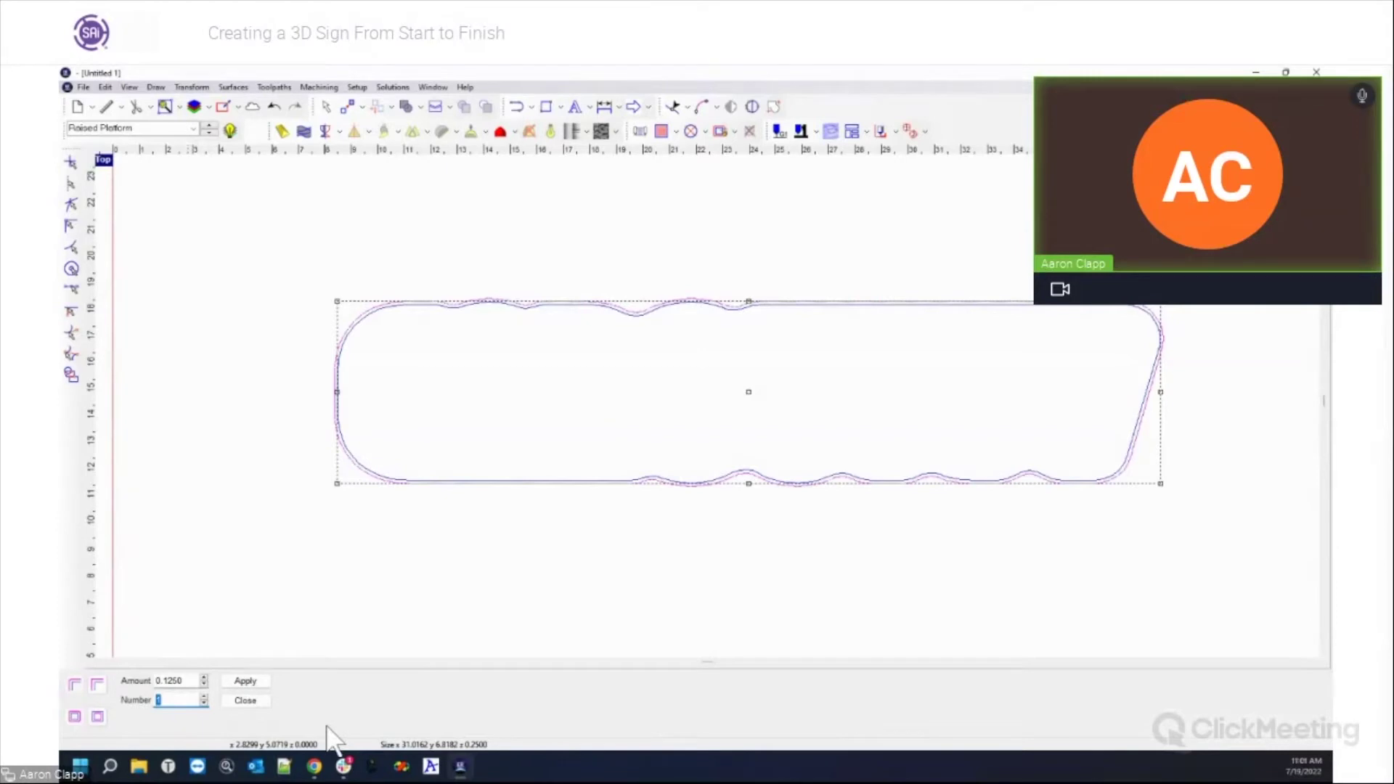
click(245, 681)
Delete the original inner wavy contour, keeping only the outward offset.
scroll(300, 498, up, 4)
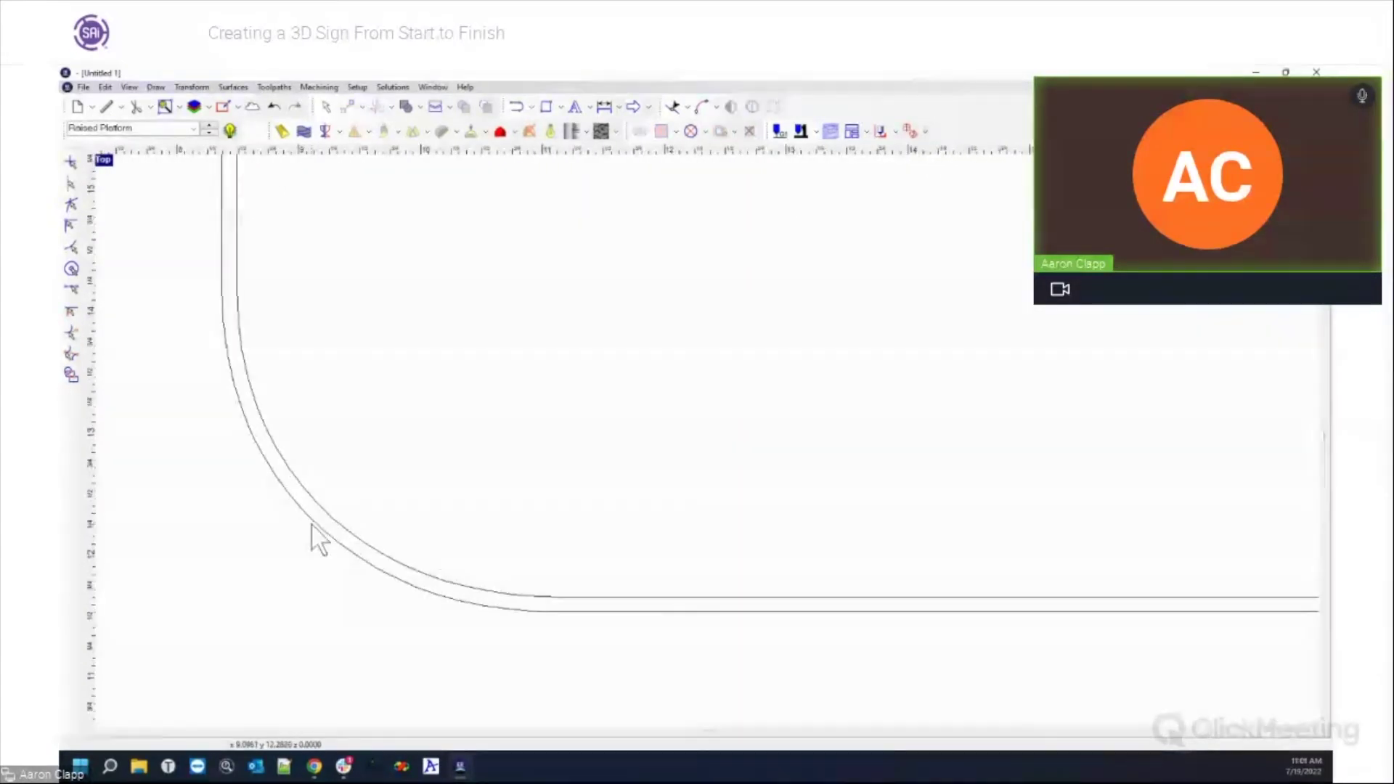
scroll(255, 563, down, 4)
click(252, 575)
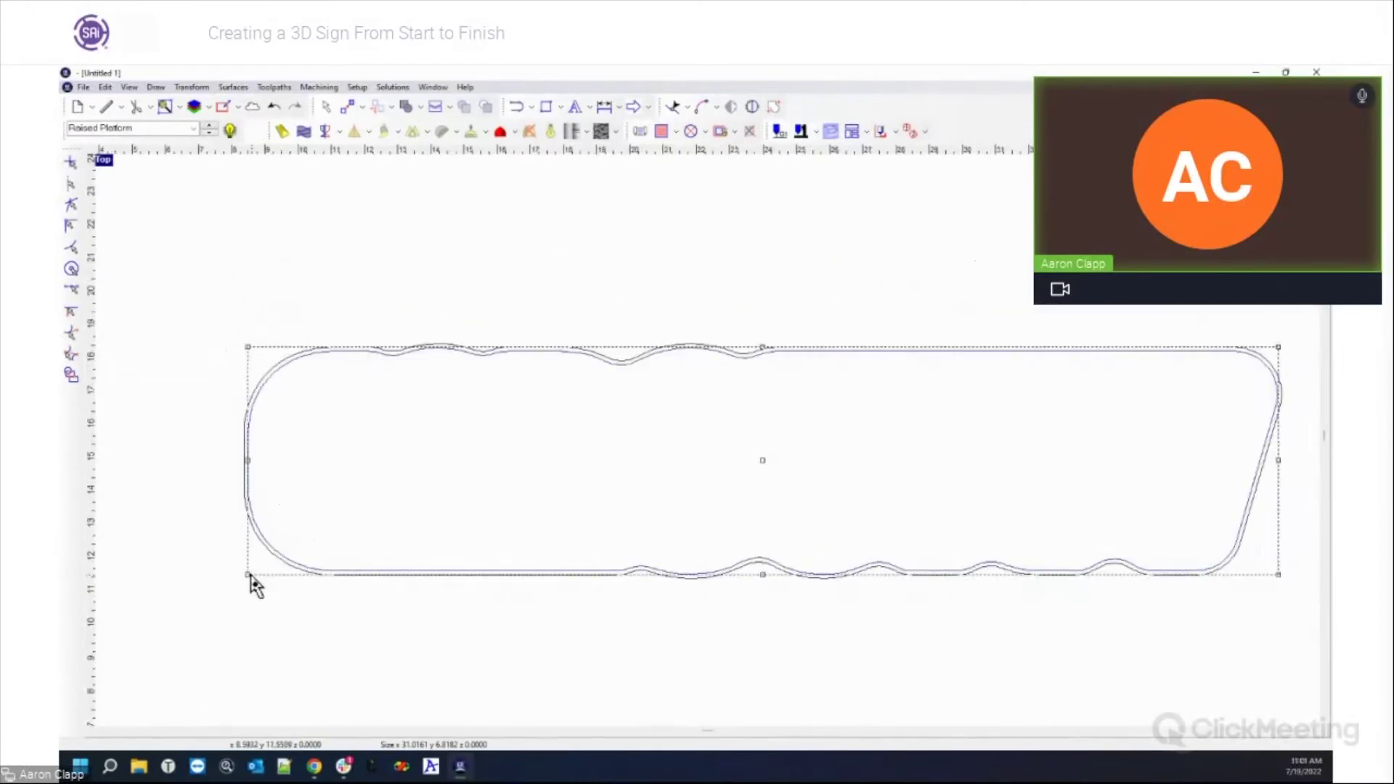
key(Delete)
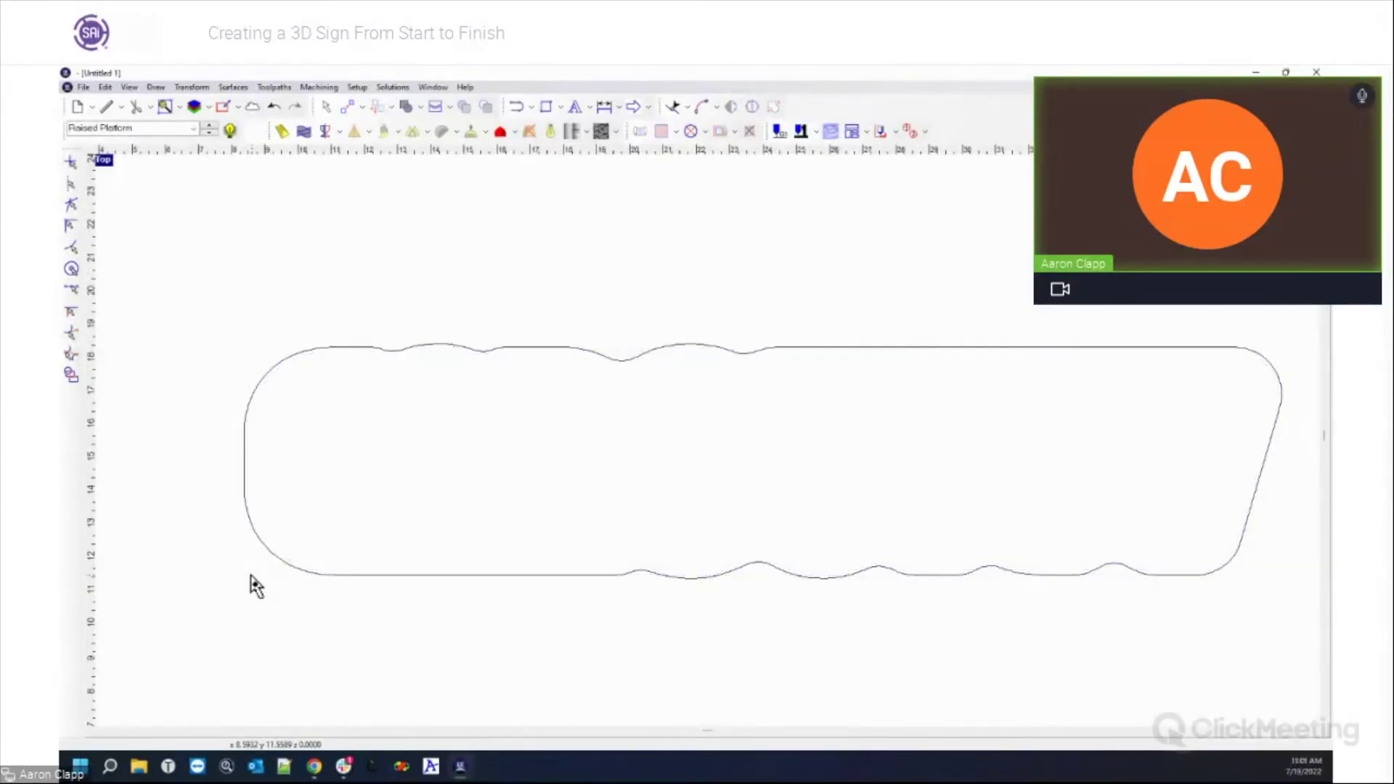
Generate an Island Fill toolpath inside the offset wavy contour with the 1/2" end mill at depth 0.2500.
scroll(283, 438, down, 2)
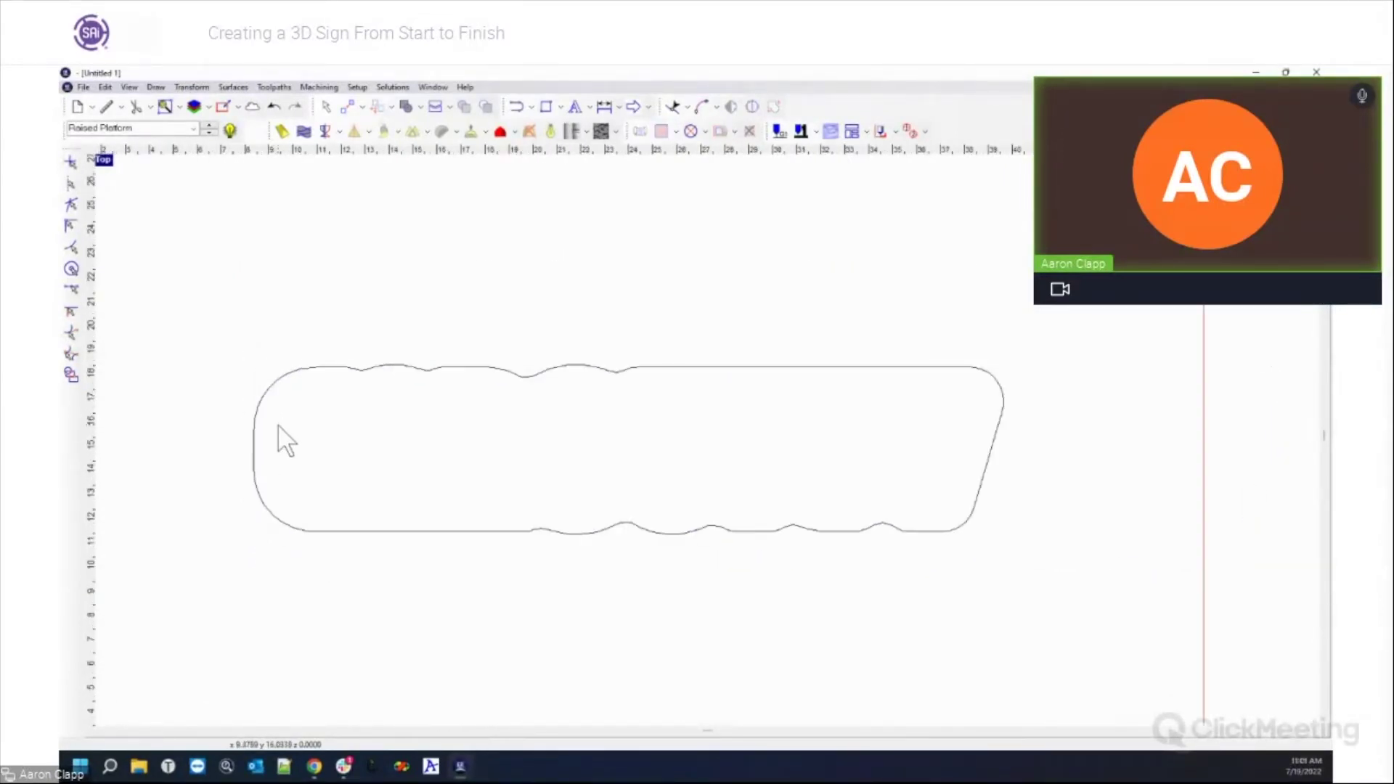
click(320, 369)
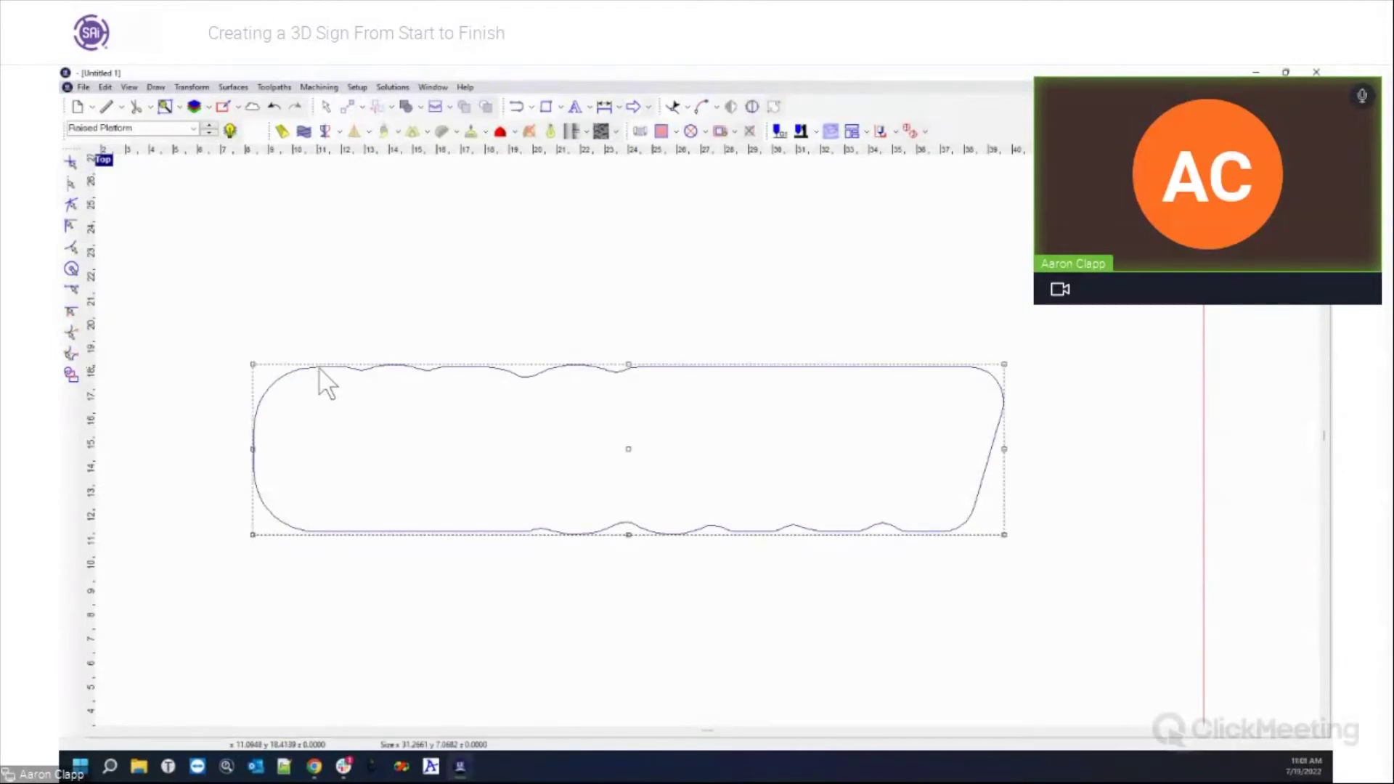
click(663, 131)
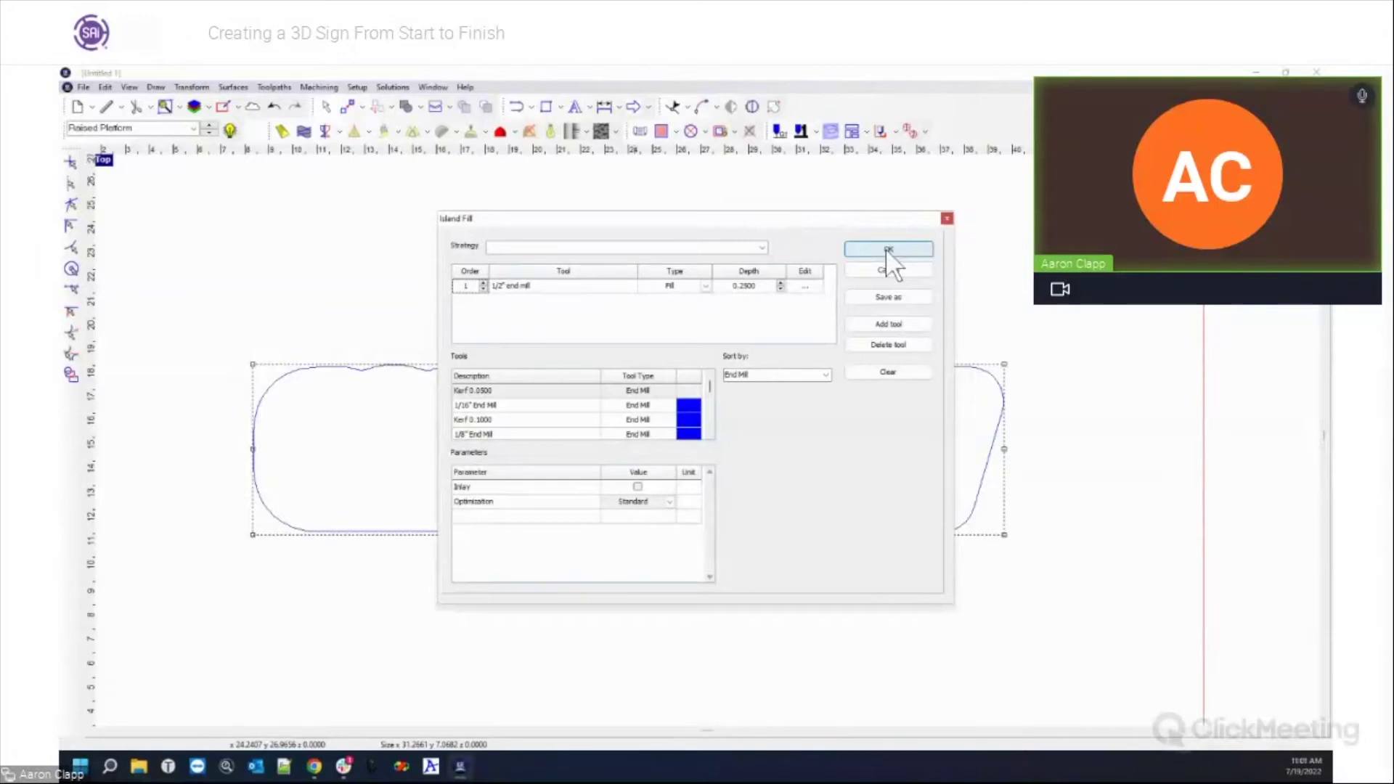
click(888, 248)
scroll(738, 352, down, 2)
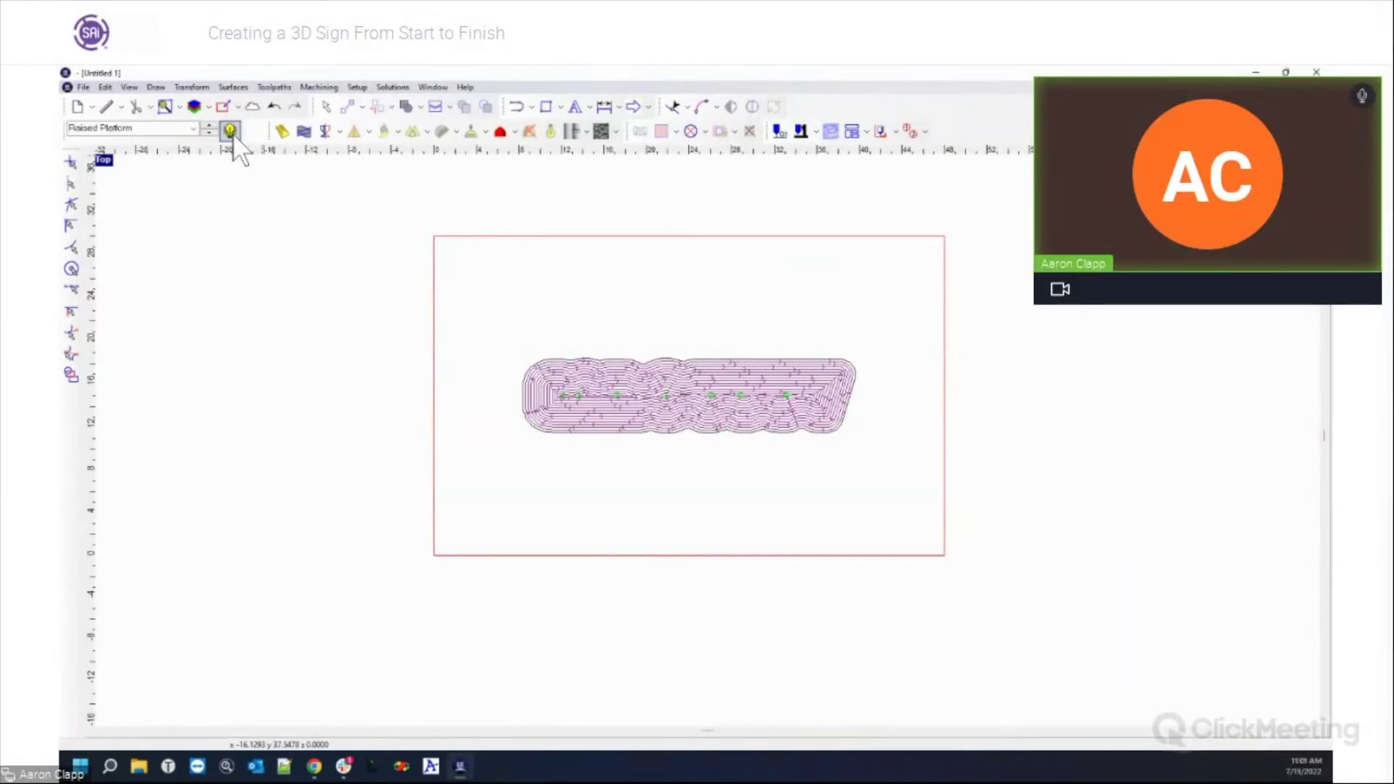
Show all layers, select the outer rectangle and run a 3D simulation at a raised resolution, using the selected contour as mask.
click(230, 132)
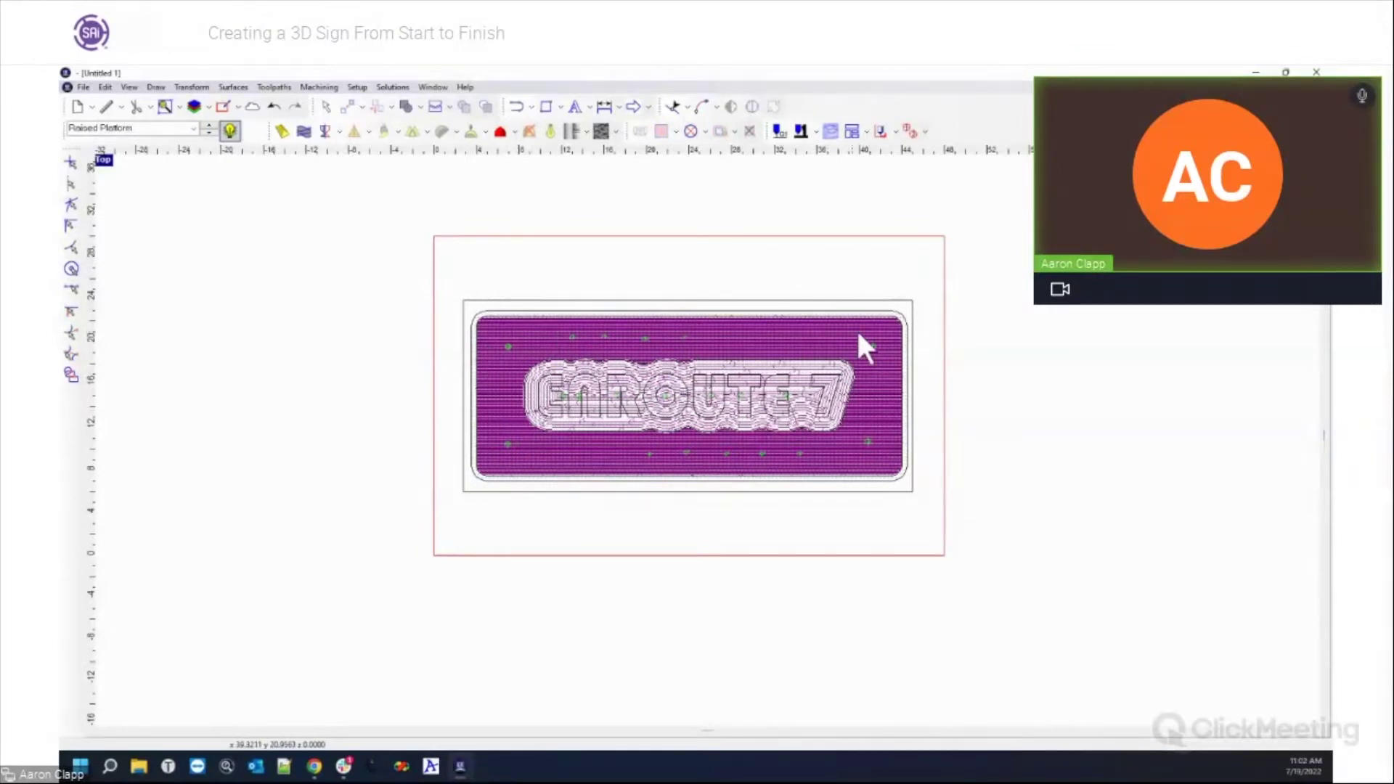
click(485, 316)
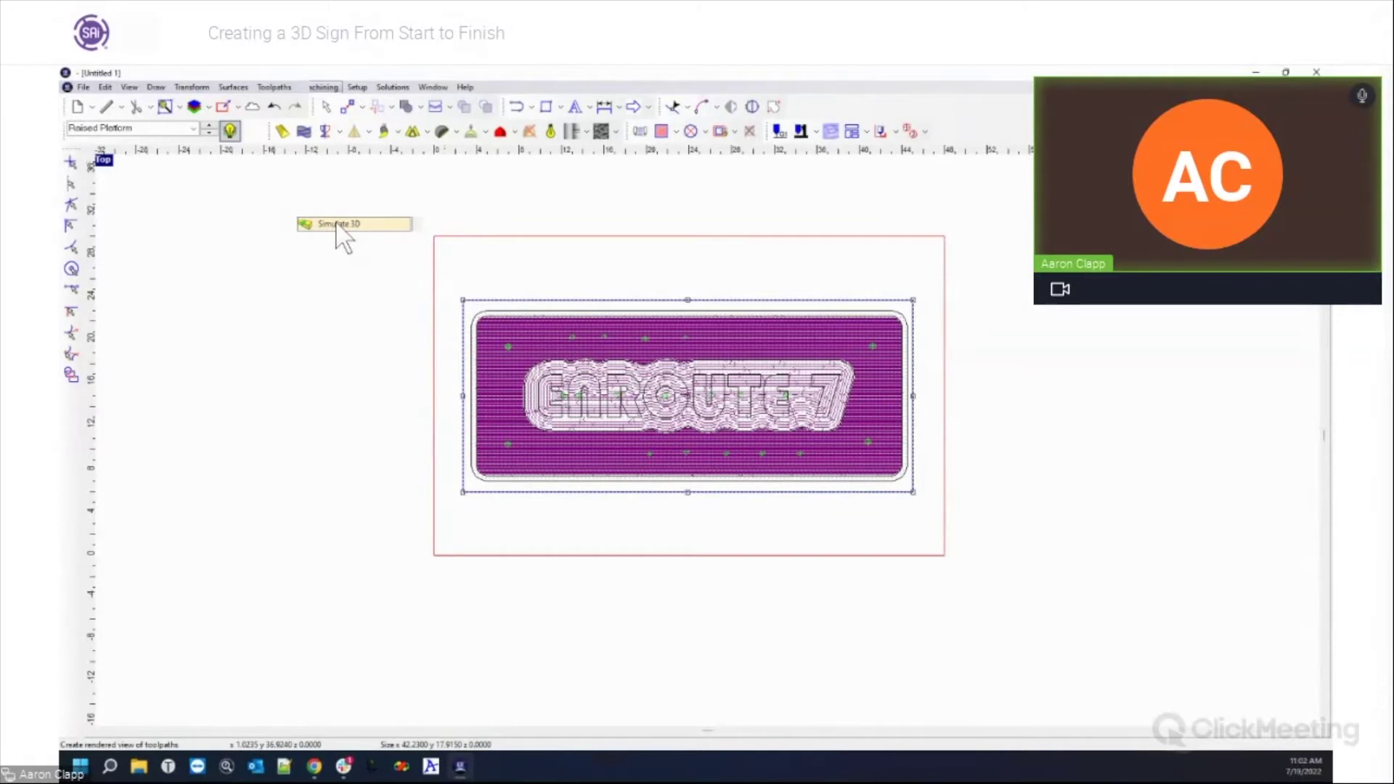
drag(616, 318, 661, 317)
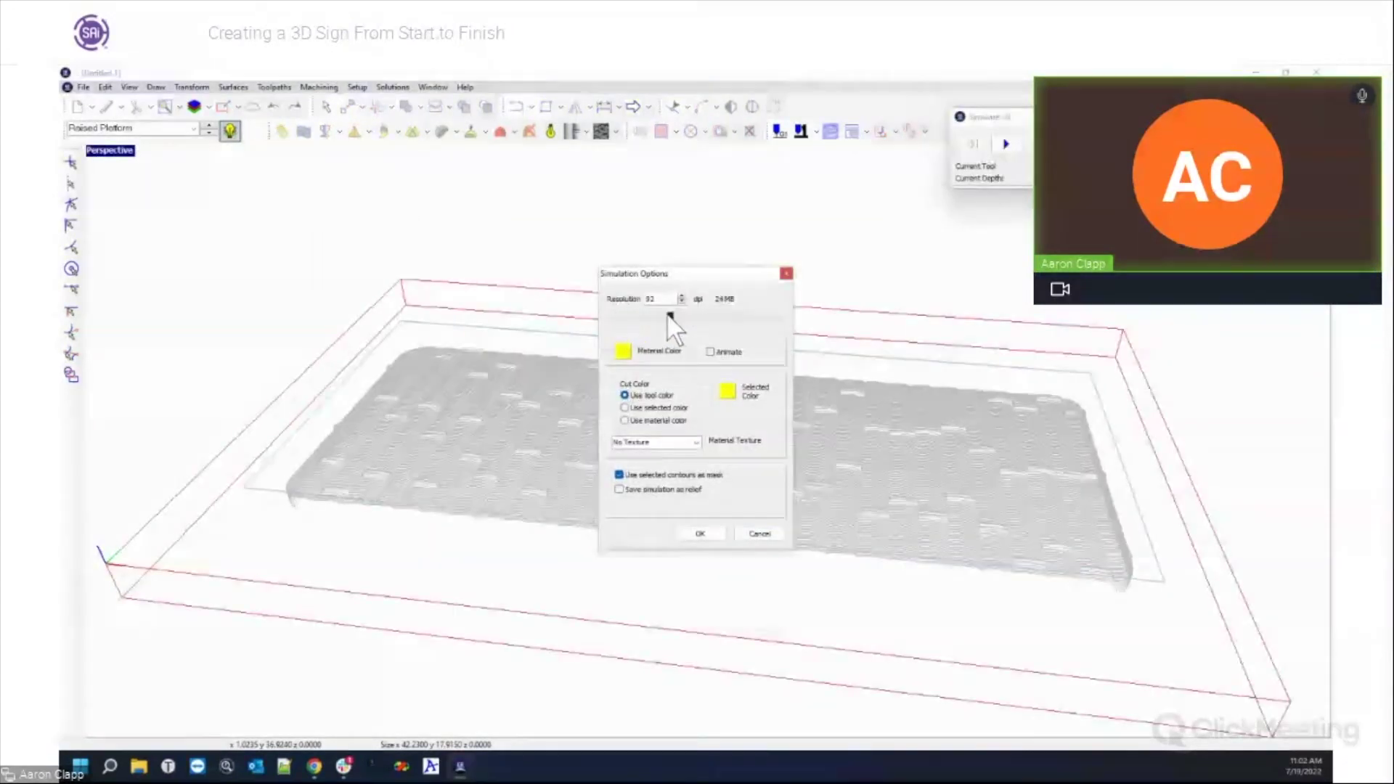
click(706, 535)
click(1006, 145)
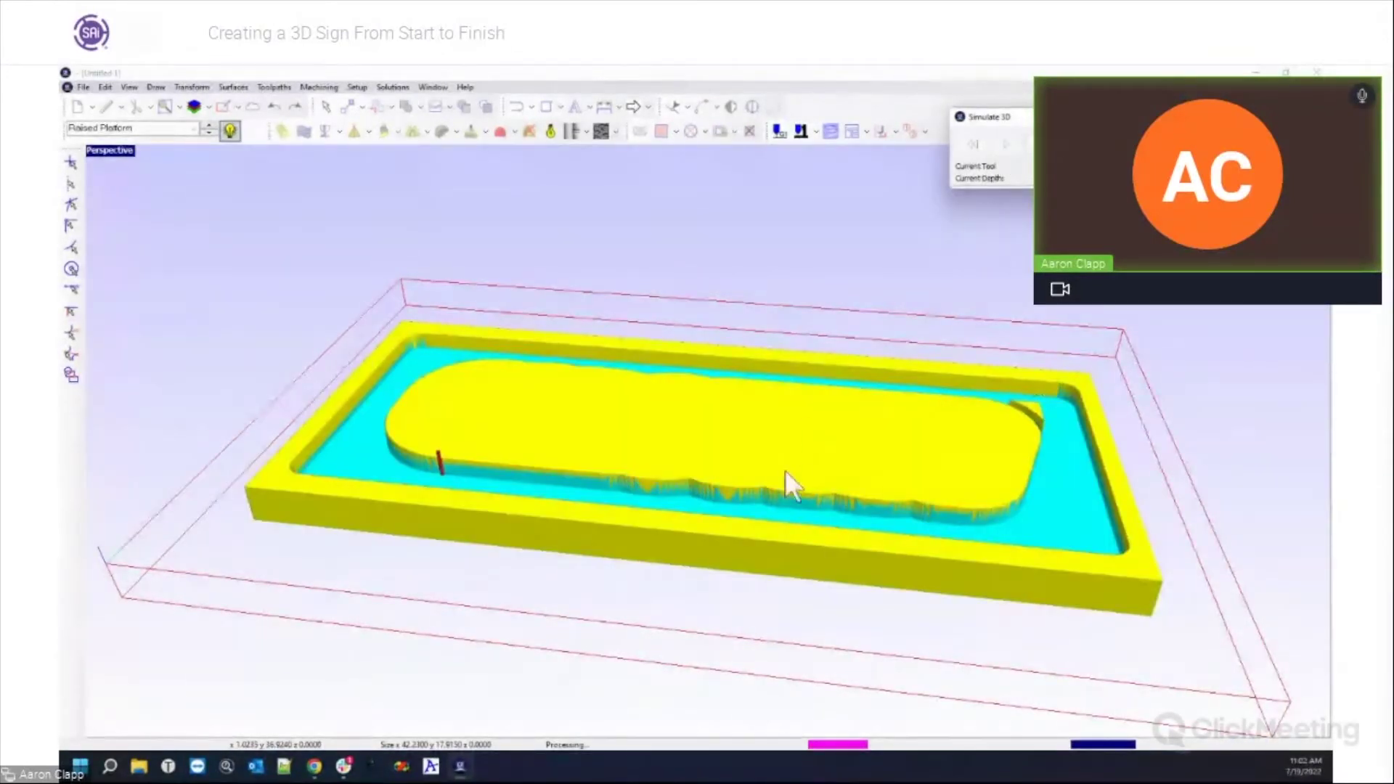
Examine the simulated raised platform, its wavy edges and its height relative to the border from several angles.
middle_drag(786, 469, 757, 515)
drag(773, 518, 532, 401)
scroll(848, 416, up, 5)
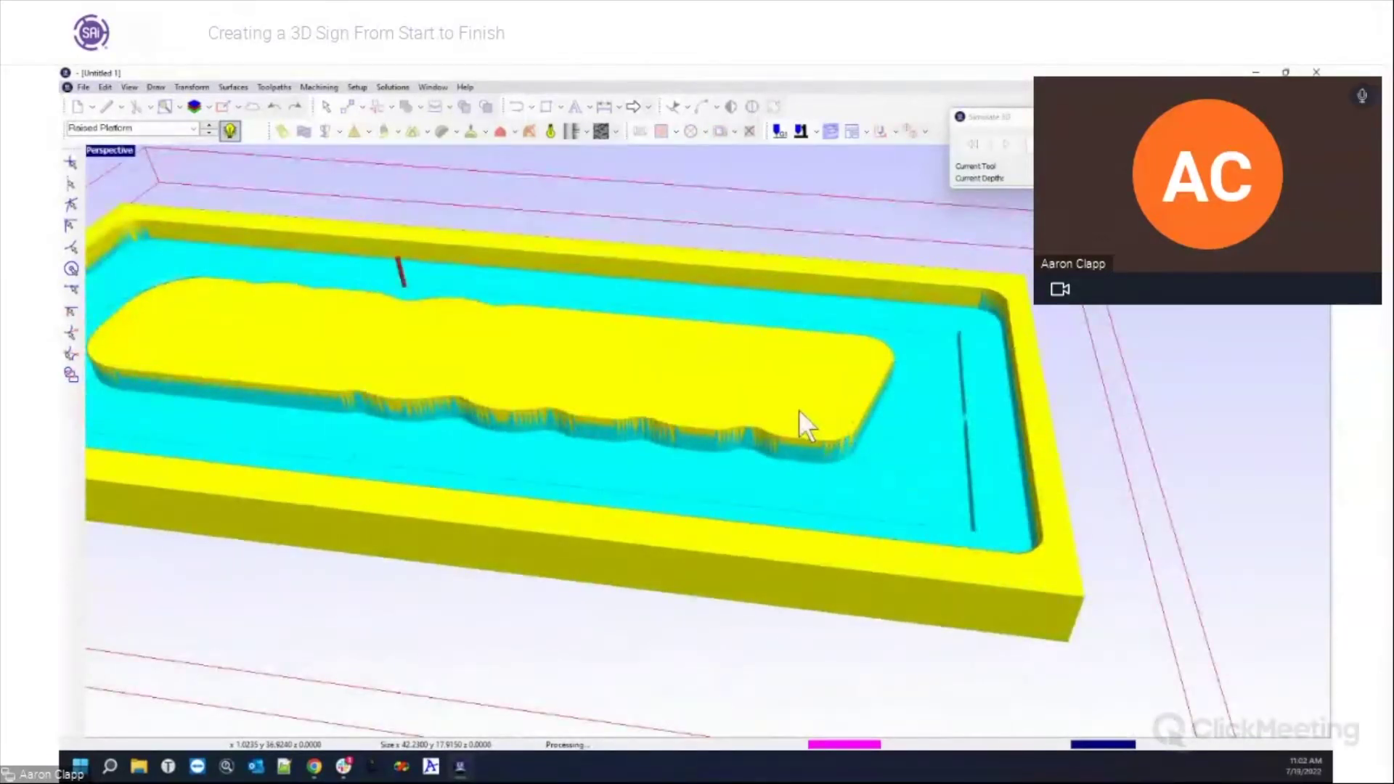
drag(728, 470, 603, 473)
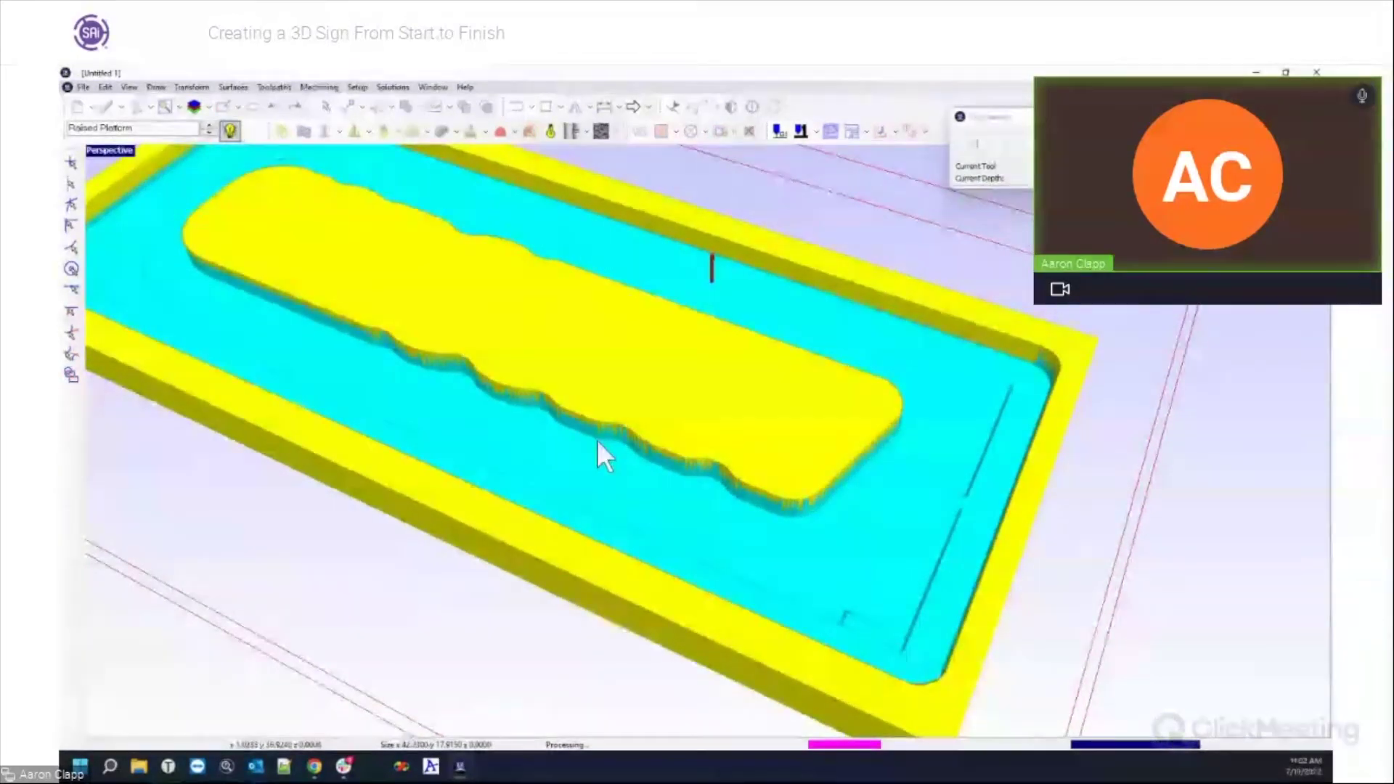
drag(608, 395, 674, 474)
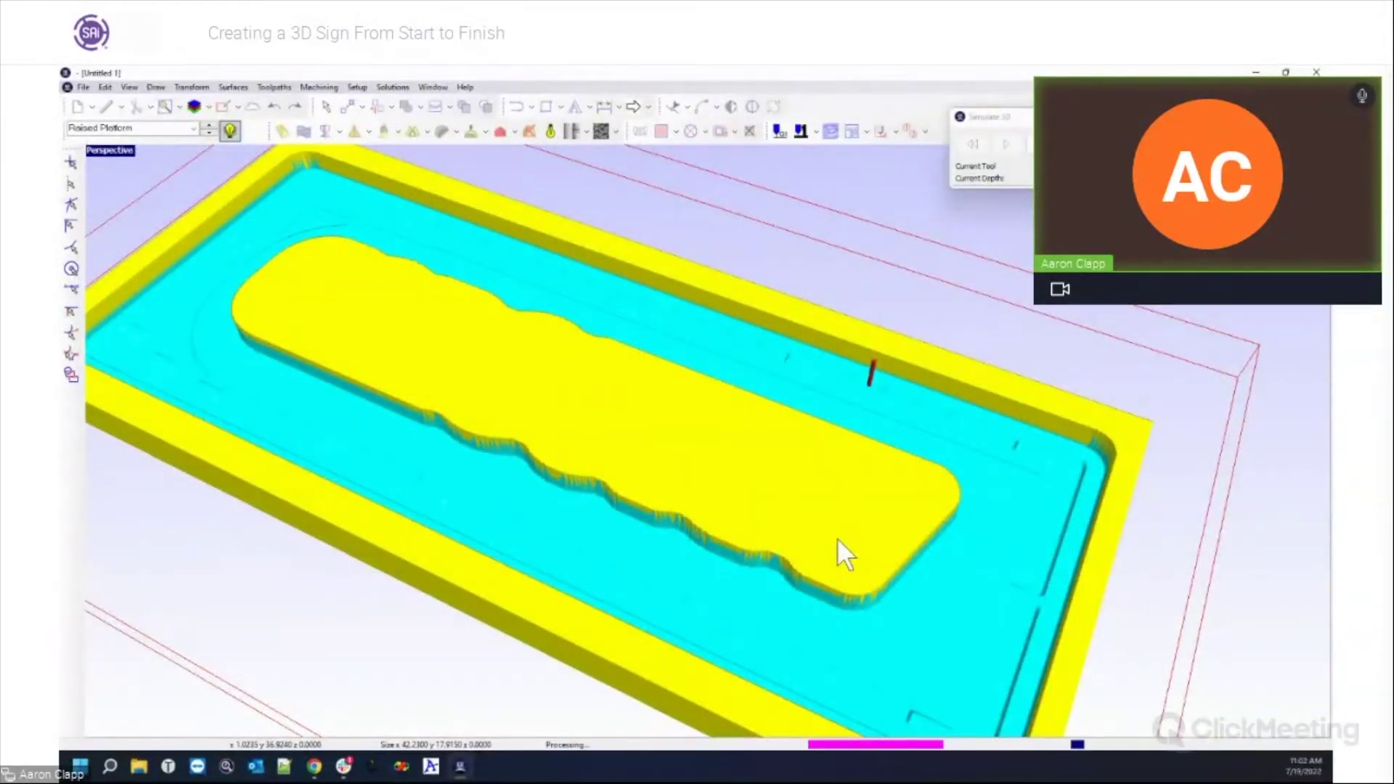
scroll(730, 502, down, 2)
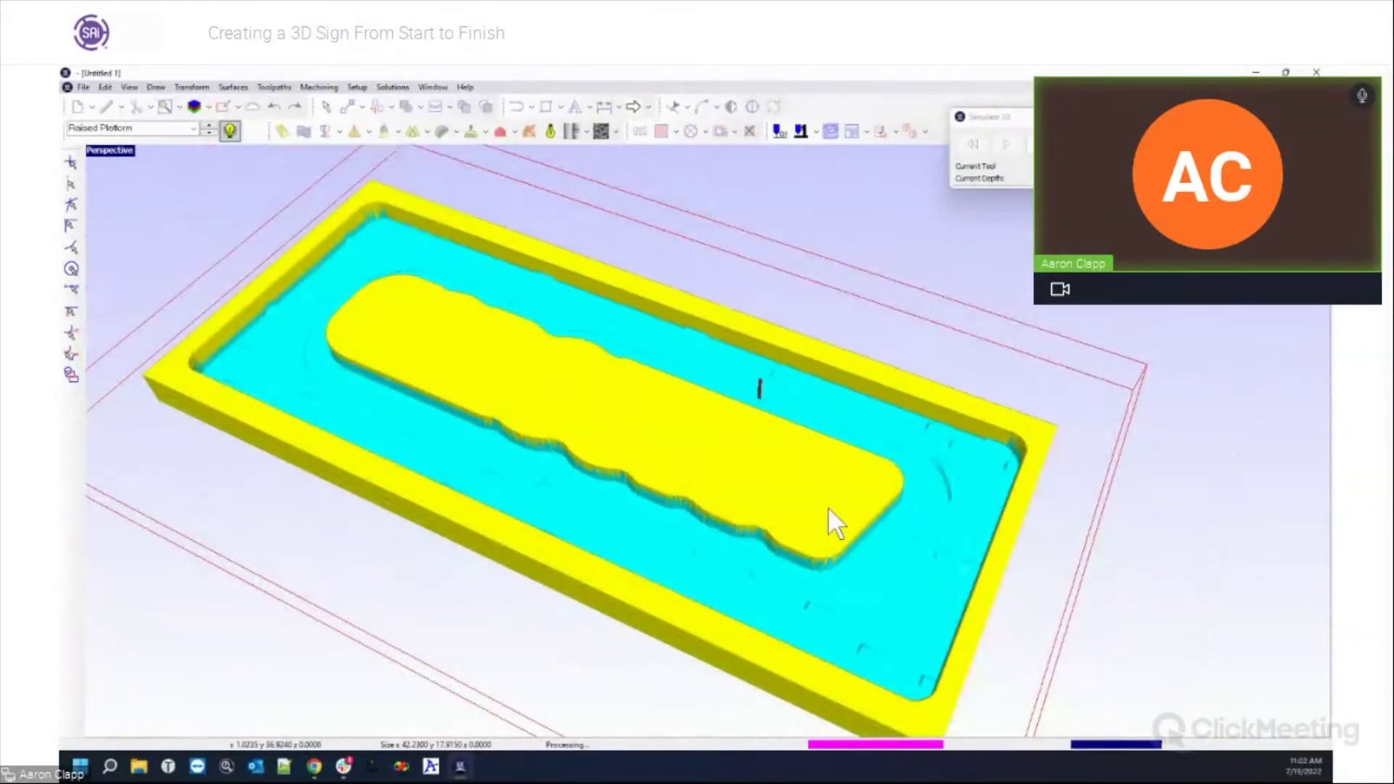
scroll(782, 504, up, 2)
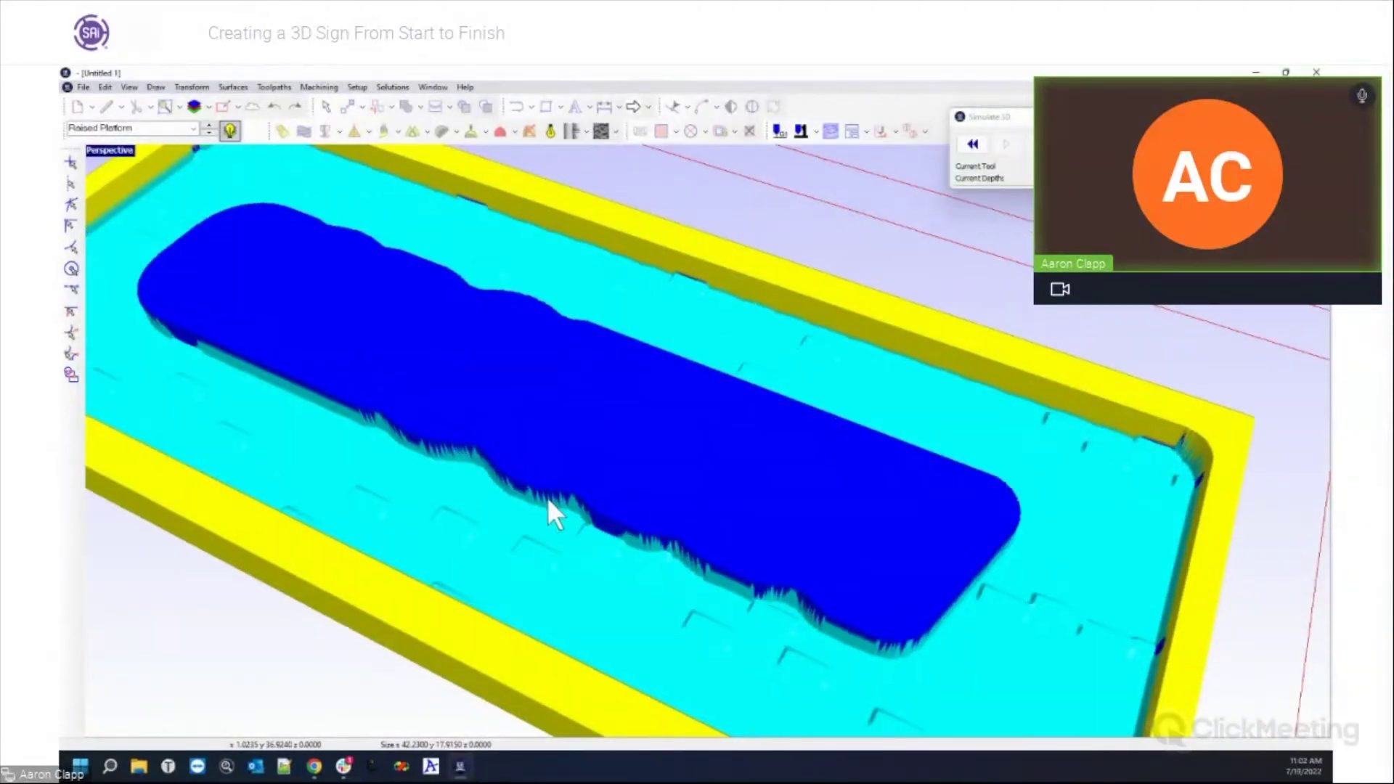
scroll(547, 504, up, 3)
drag(498, 560, 544, 324)
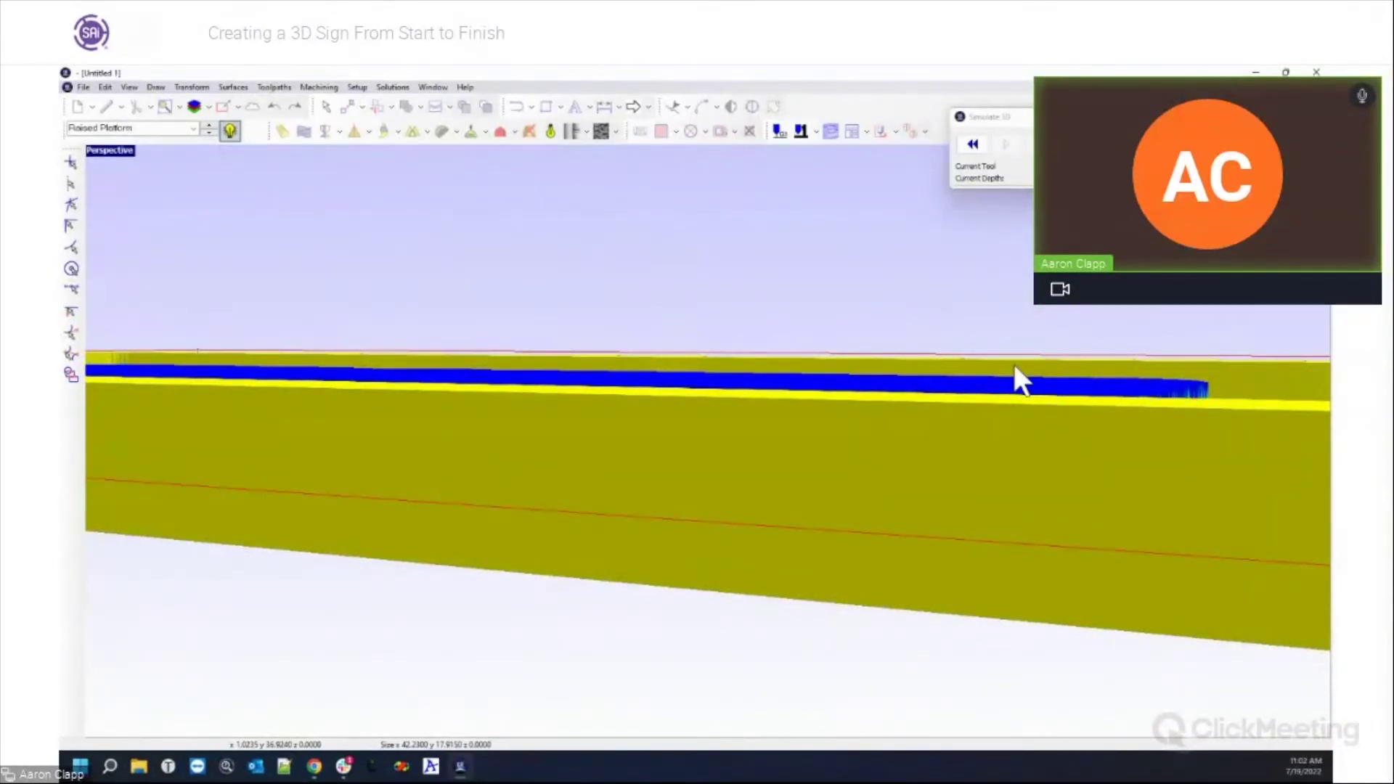
drag(1002, 389, 916, 576)
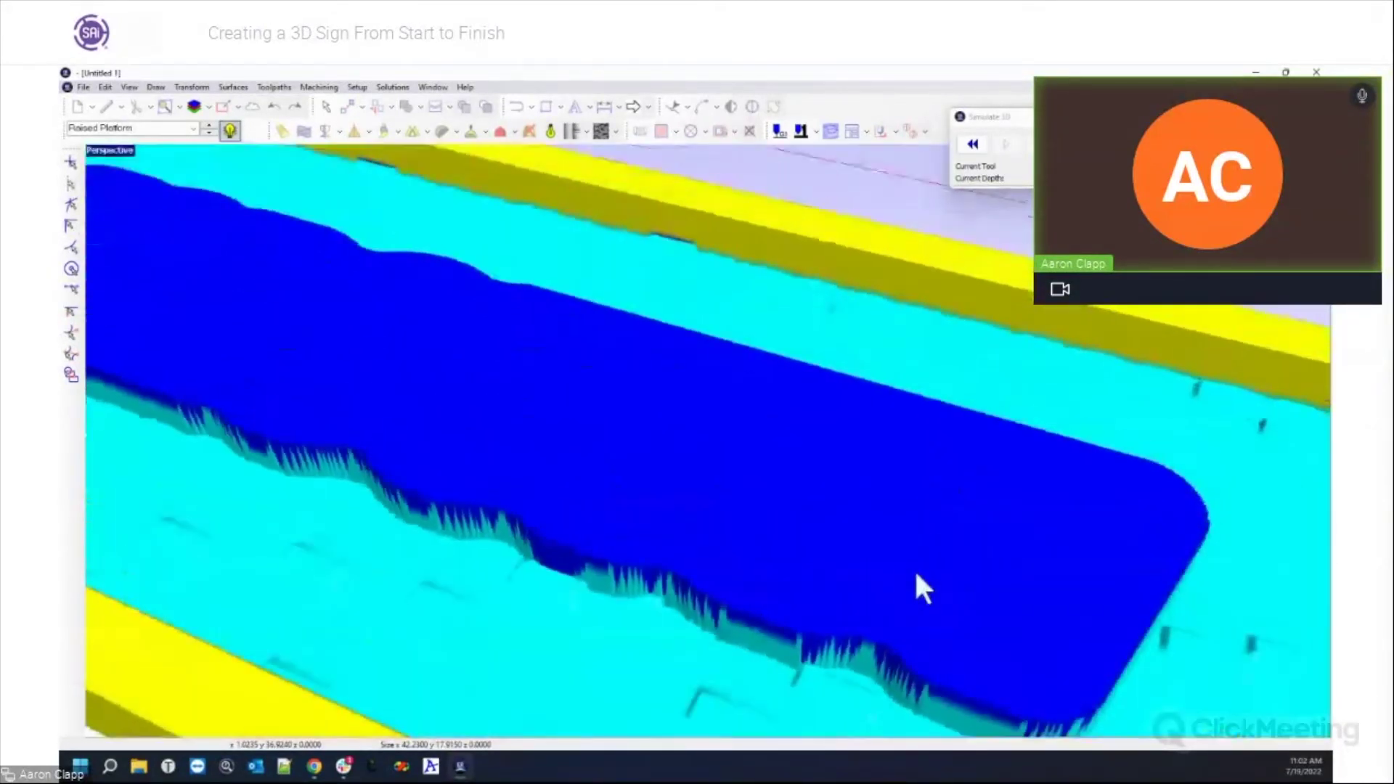
scroll(745, 538, down, 5)
drag(670, 482, 847, 507)
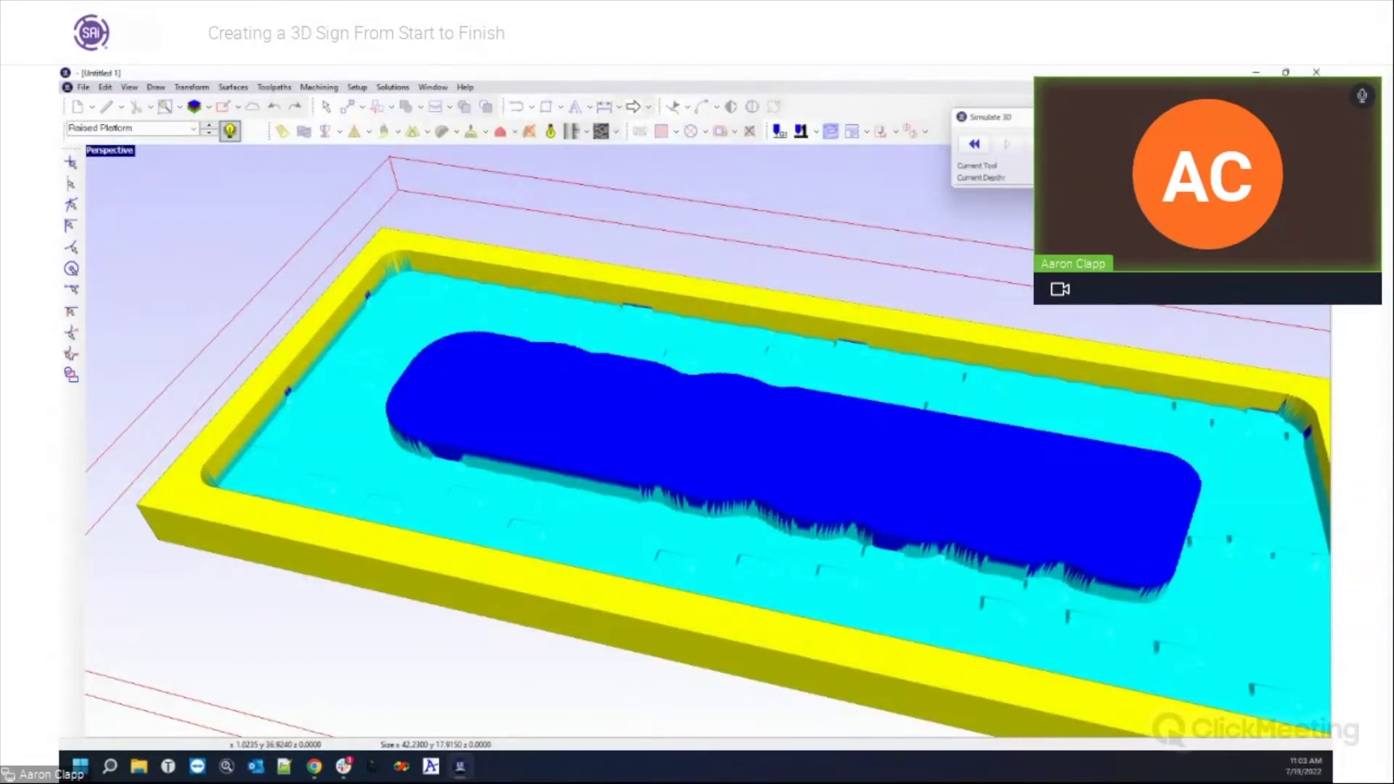
Close the simulation, return to the full Top view and show only the Raised Platform layer with nothing selected.
key(Escape)
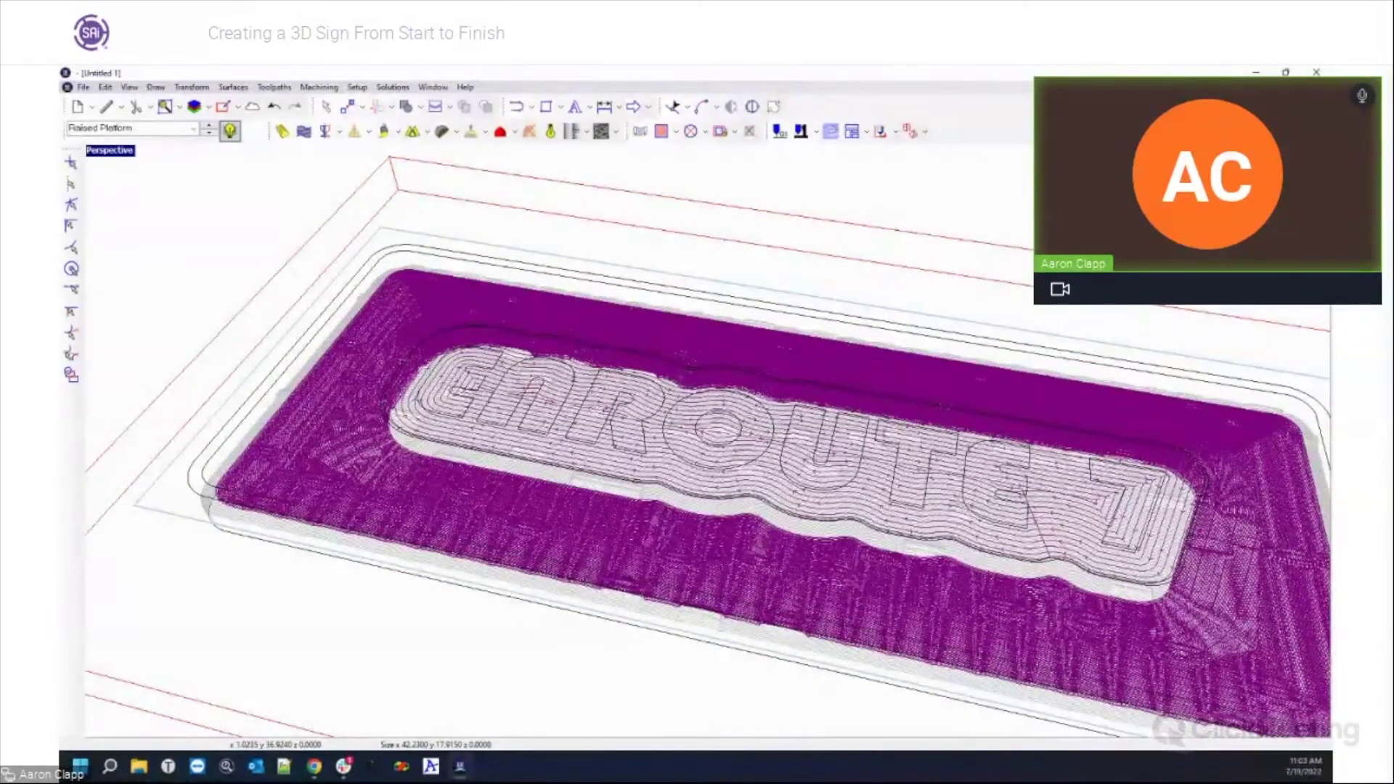
double_click(124, 154)
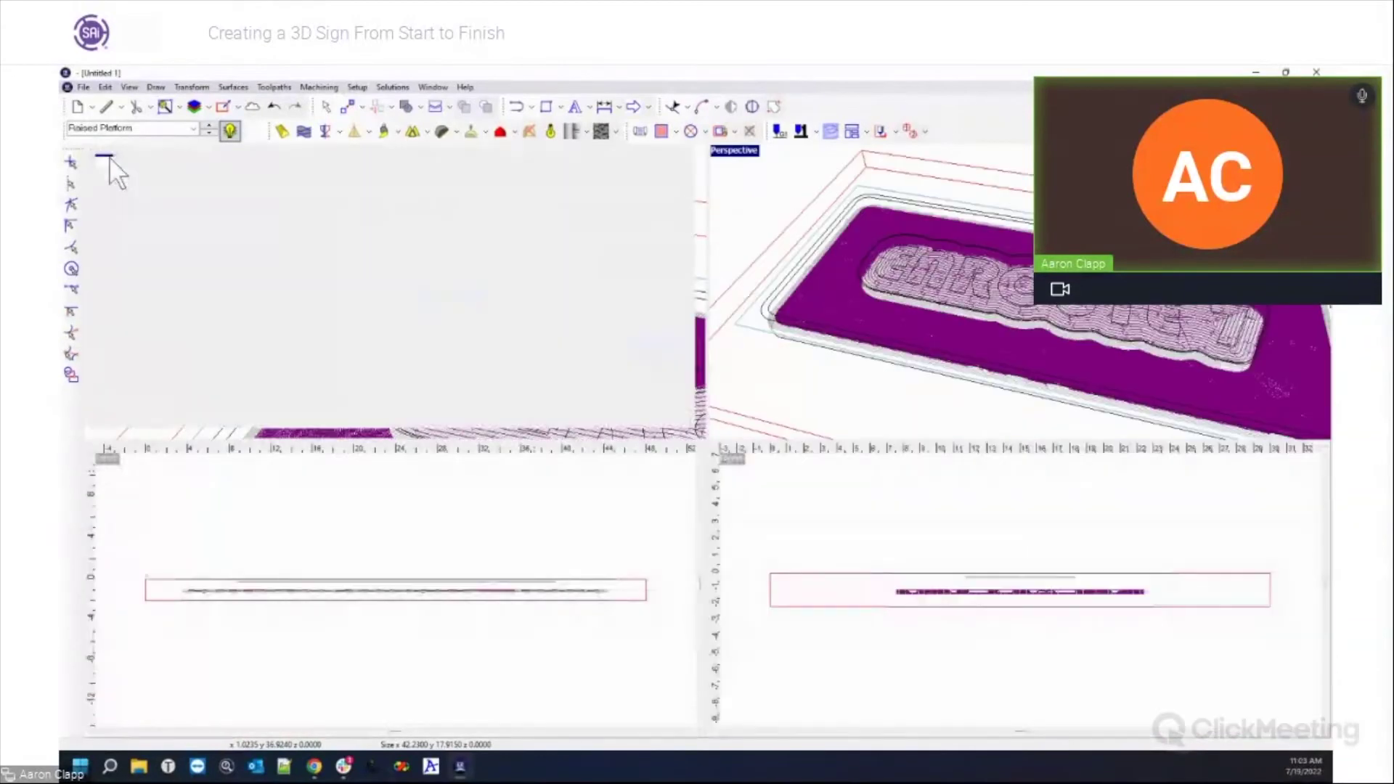
double_click(111, 159)
click(231, 131)
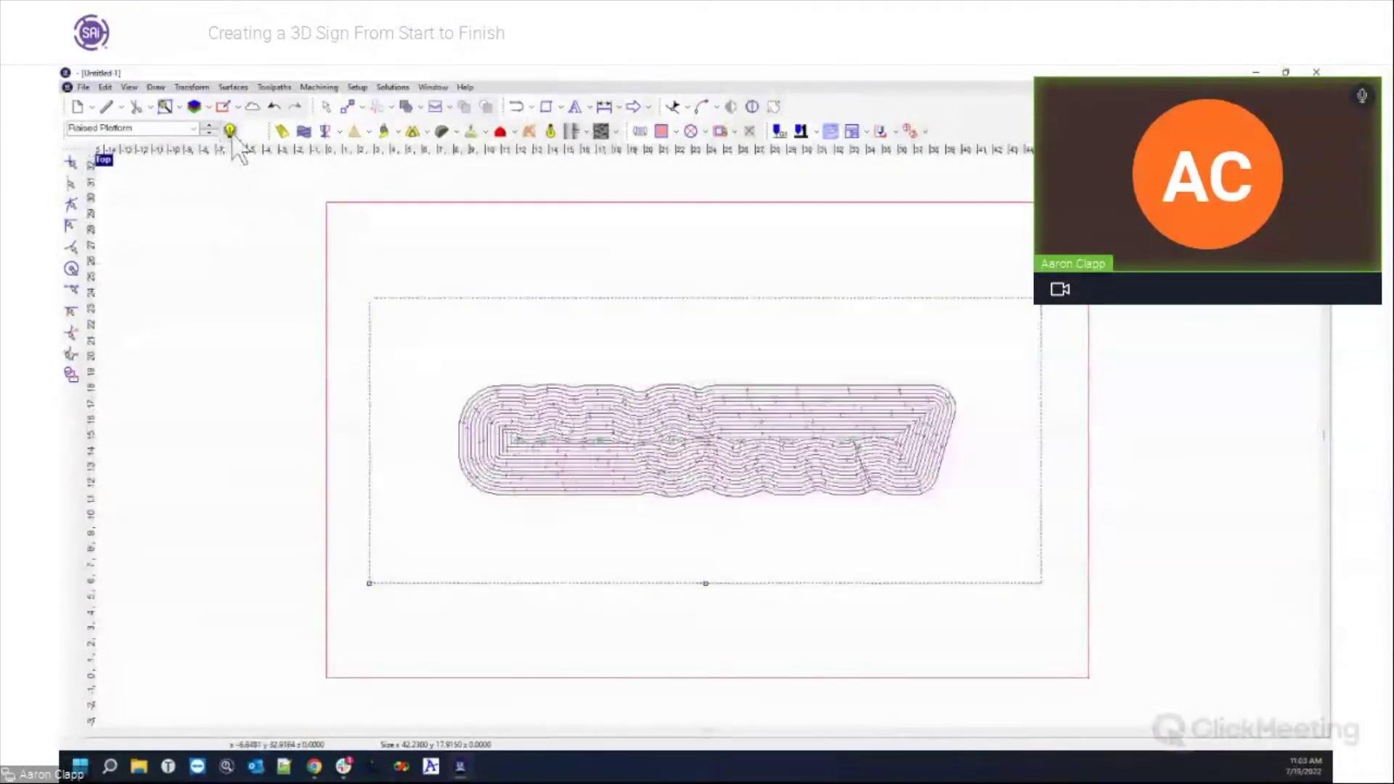
click(295, 207)
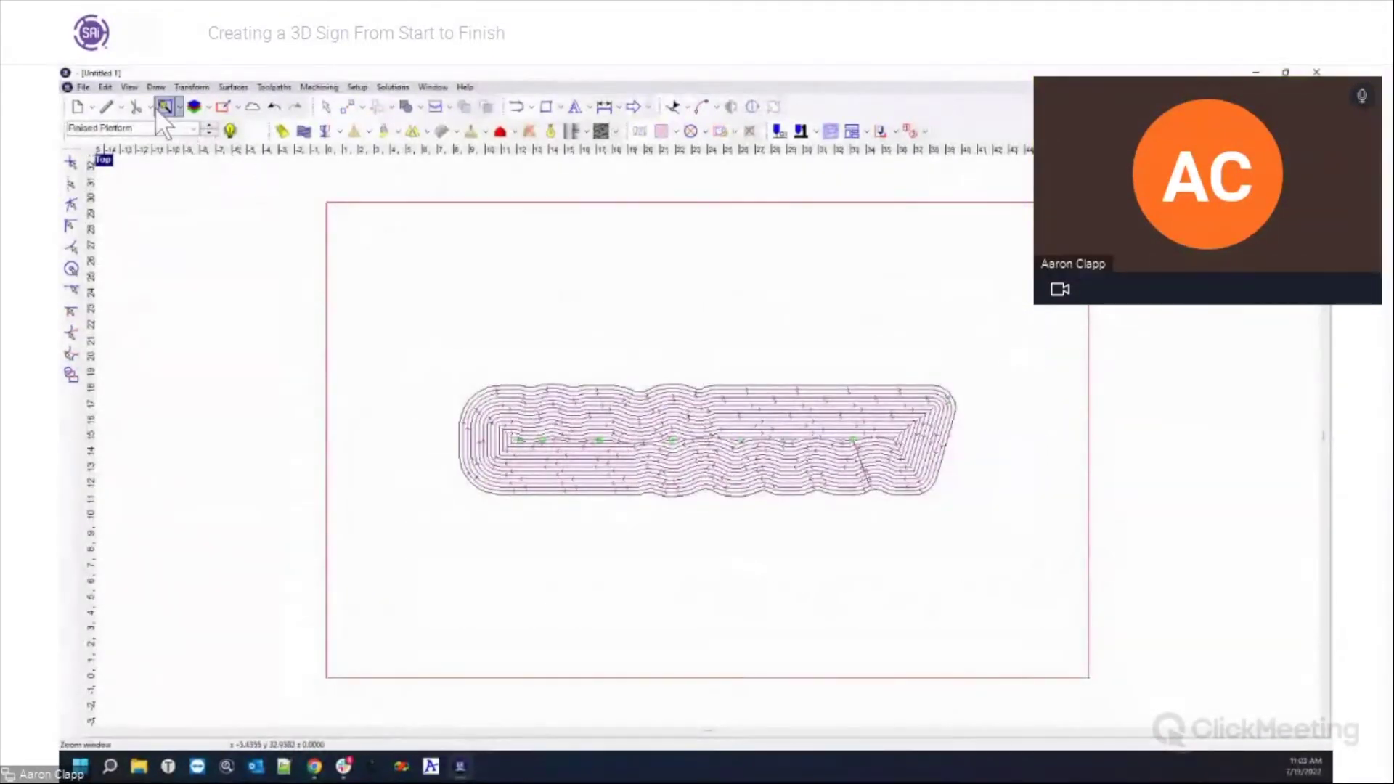
Make Text the current layer and select all the ENROUTE 7 lettering.
click(192, 128)
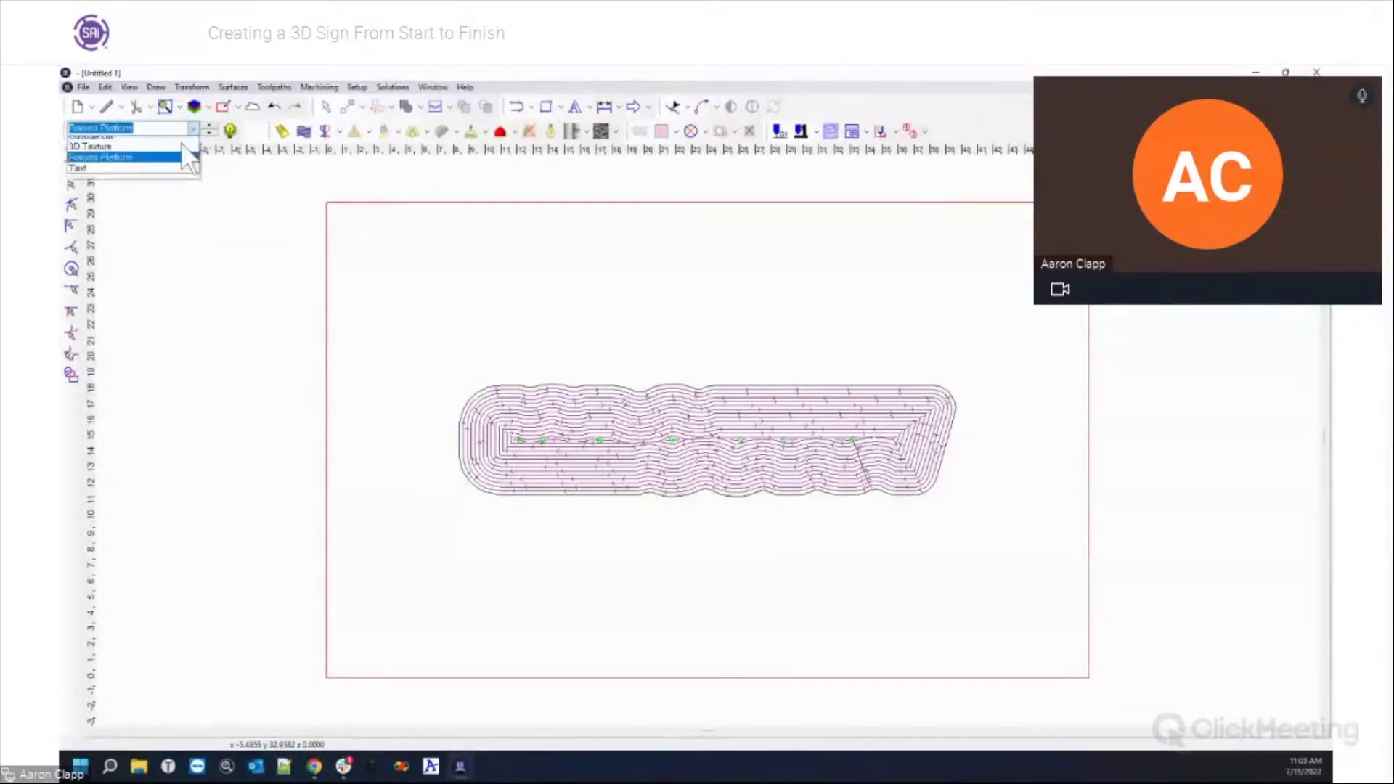
click(149, 174)
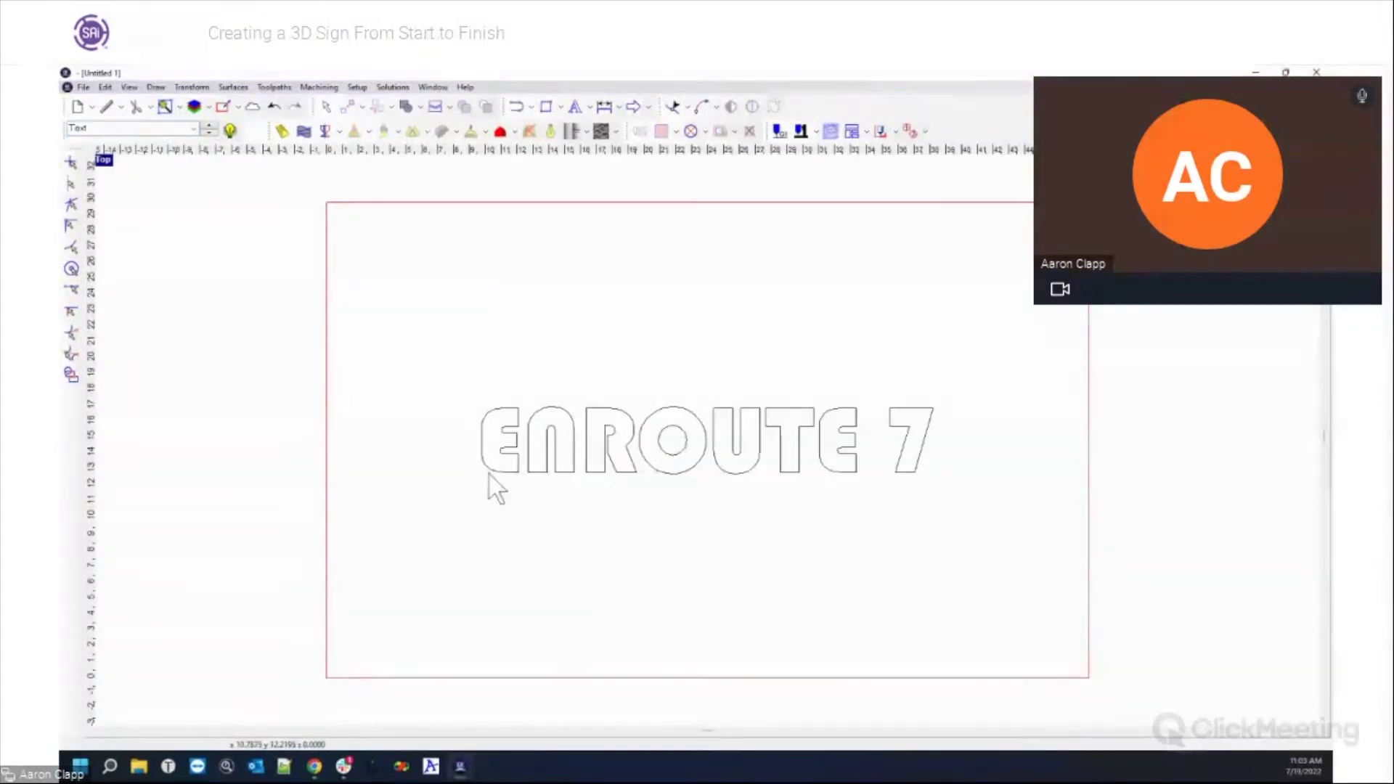
drag(427, 346, 1067, 526)
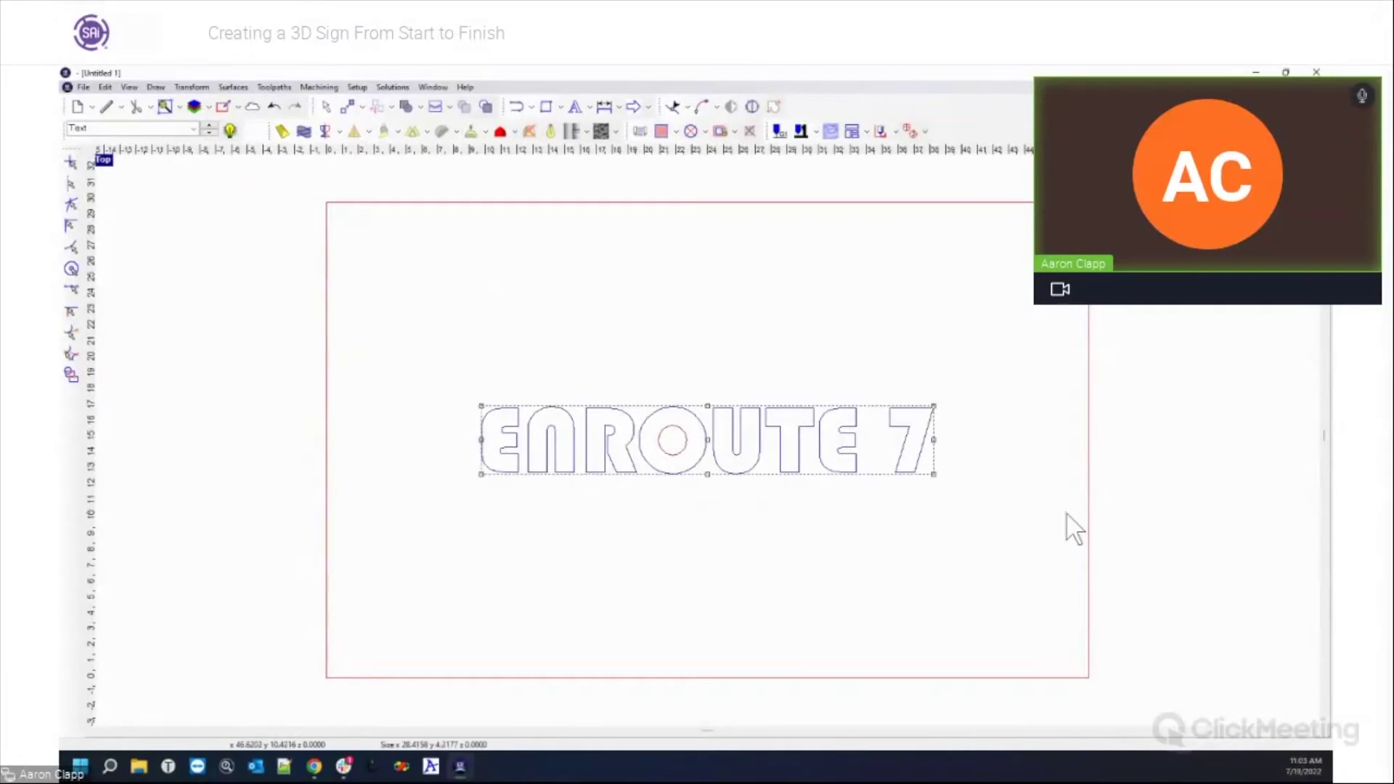
Start an Engraving toolpath for the lettering, limit the available tools to Conic and add the 120 deg. Conic.
click(676, 132)
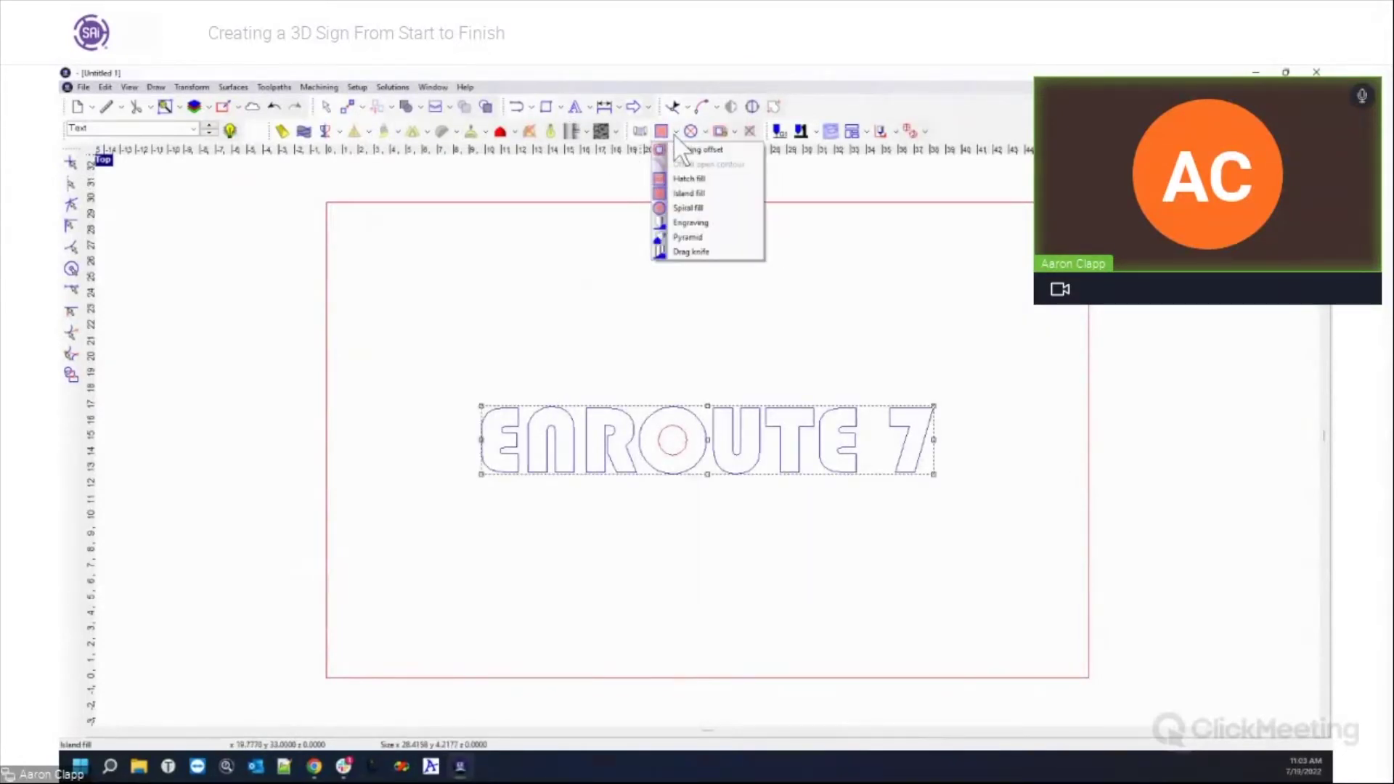
click(702, 227)
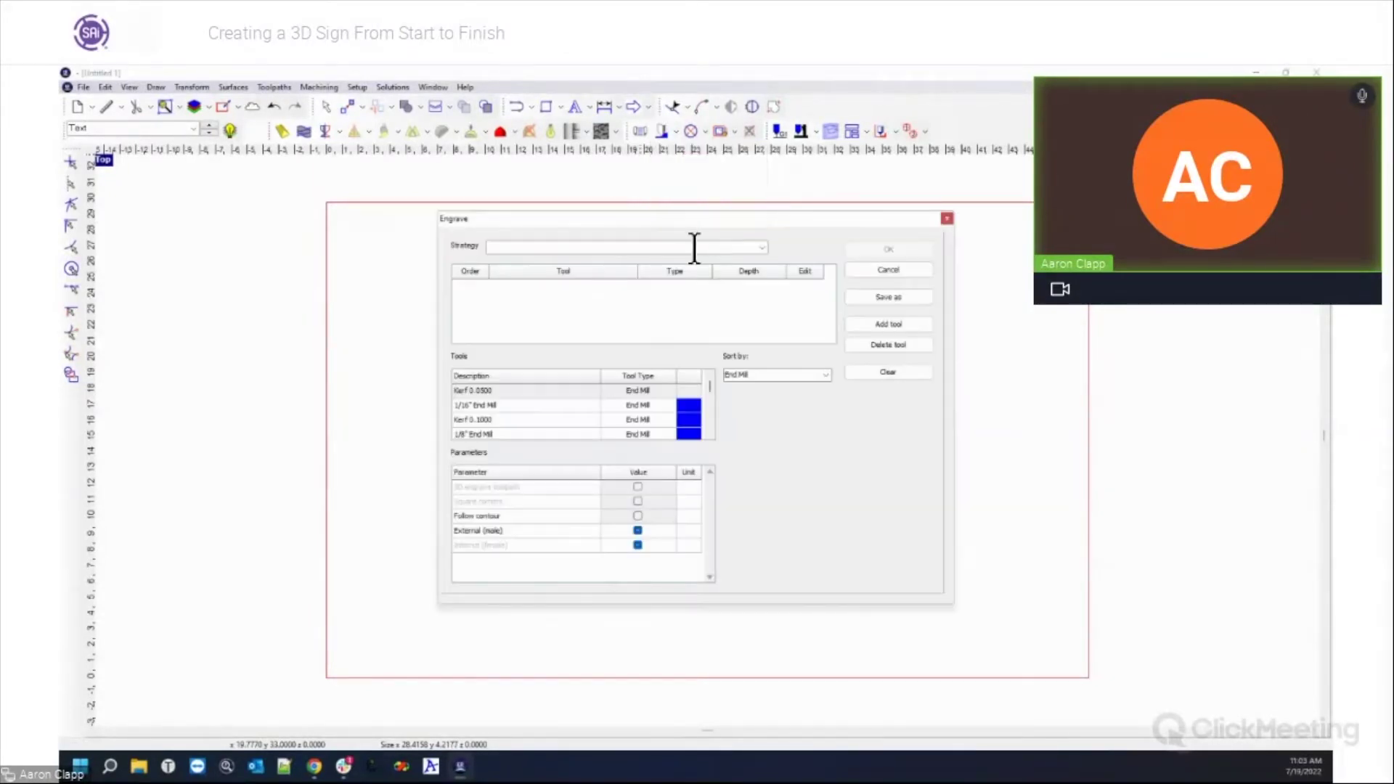
click(826, 375)
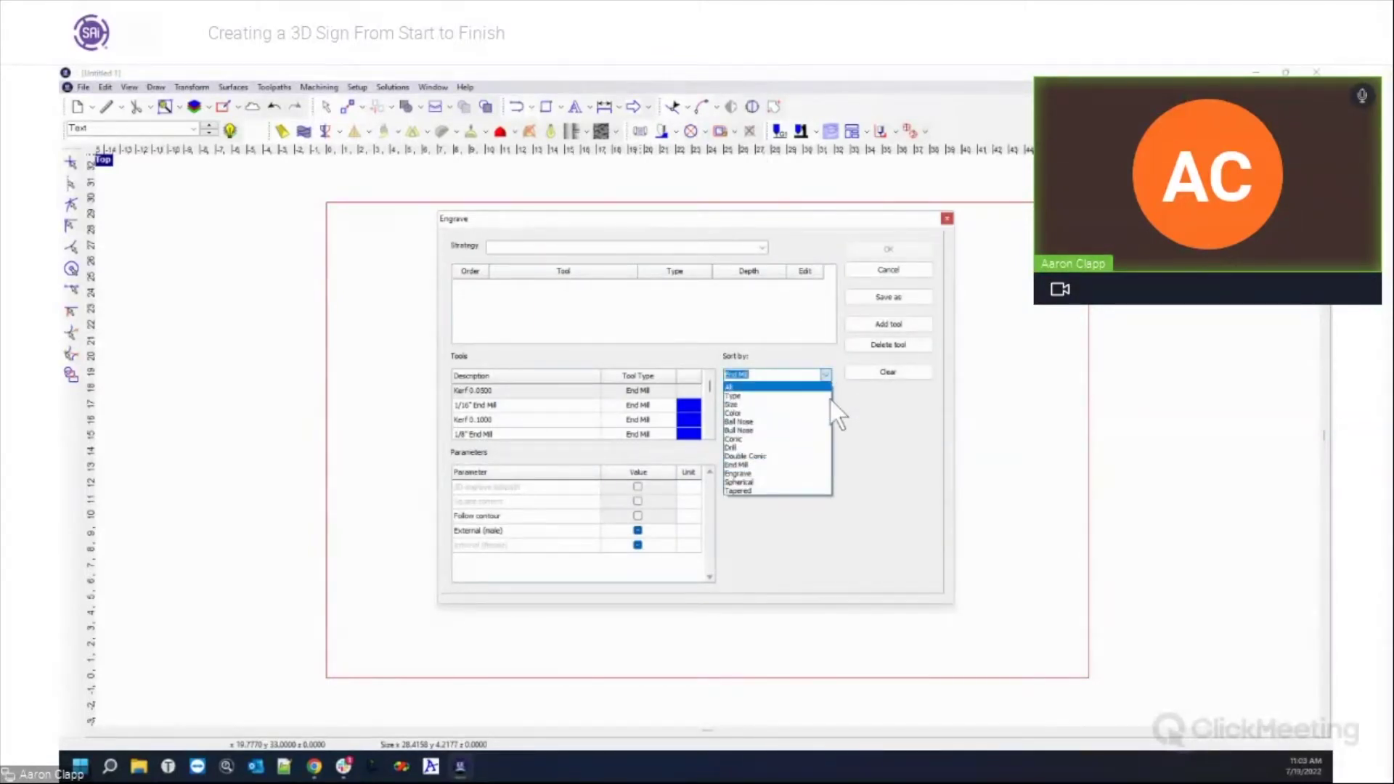
click(799, 440)
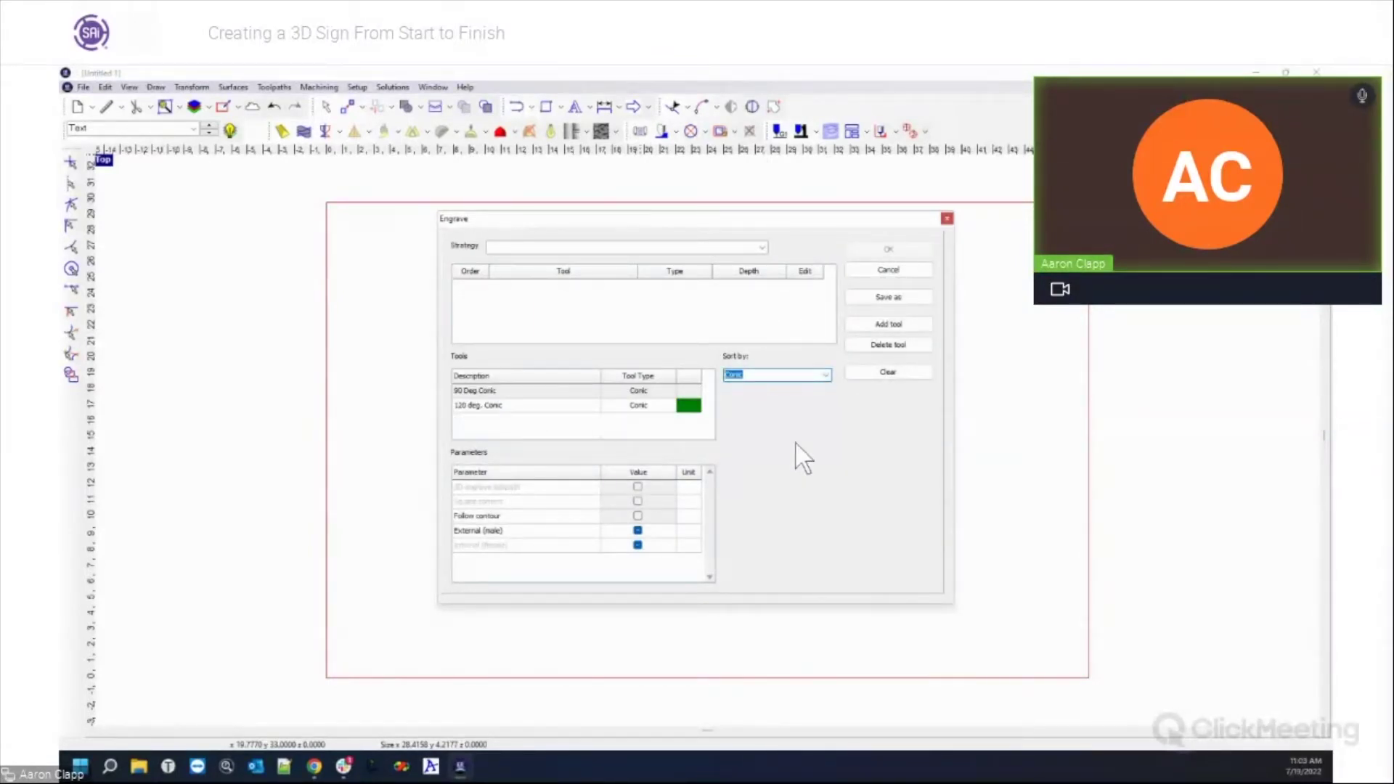
double_click(469, 403)
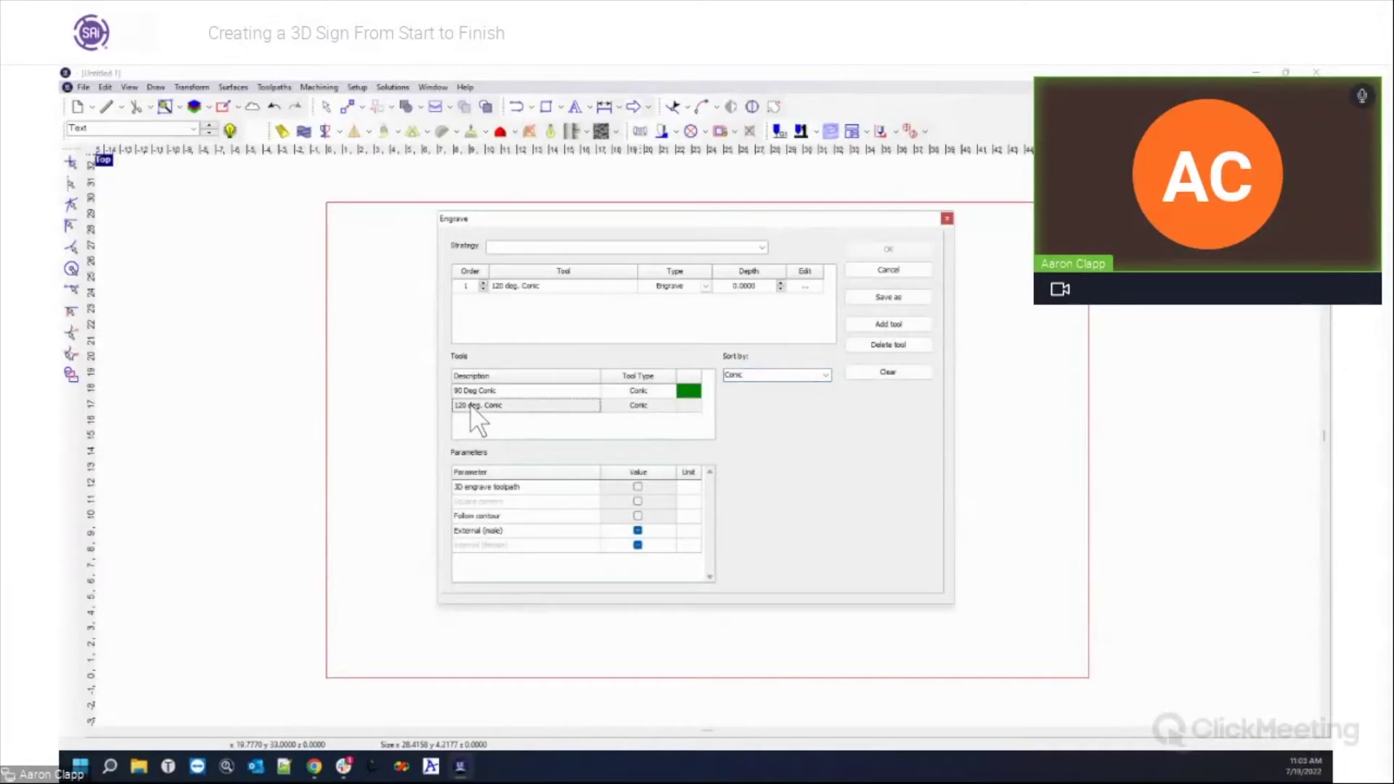
Set the 120 deg. Conic's final depth to 0.2500 in and its surface depth to 0.25 in.
click(759, 287)
click(804, 288)
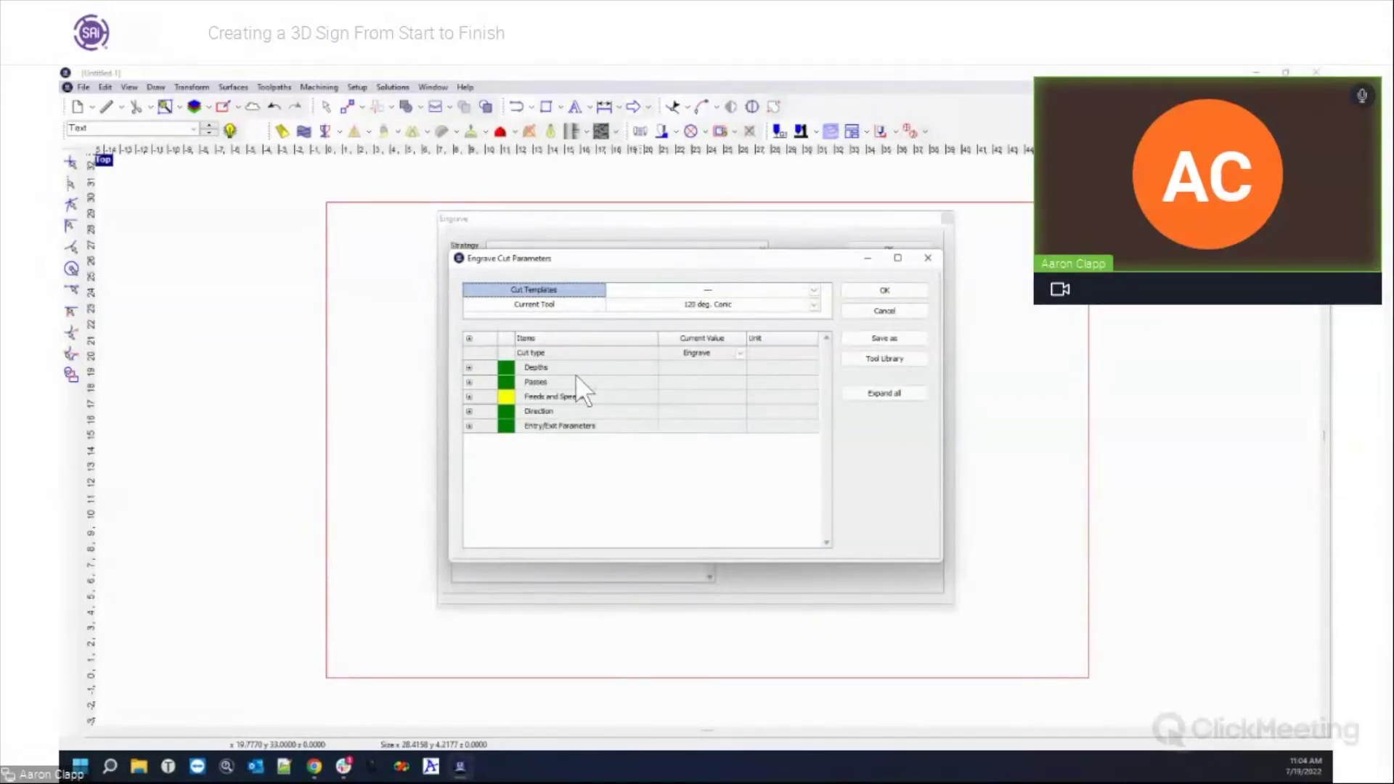
click(469, 367)
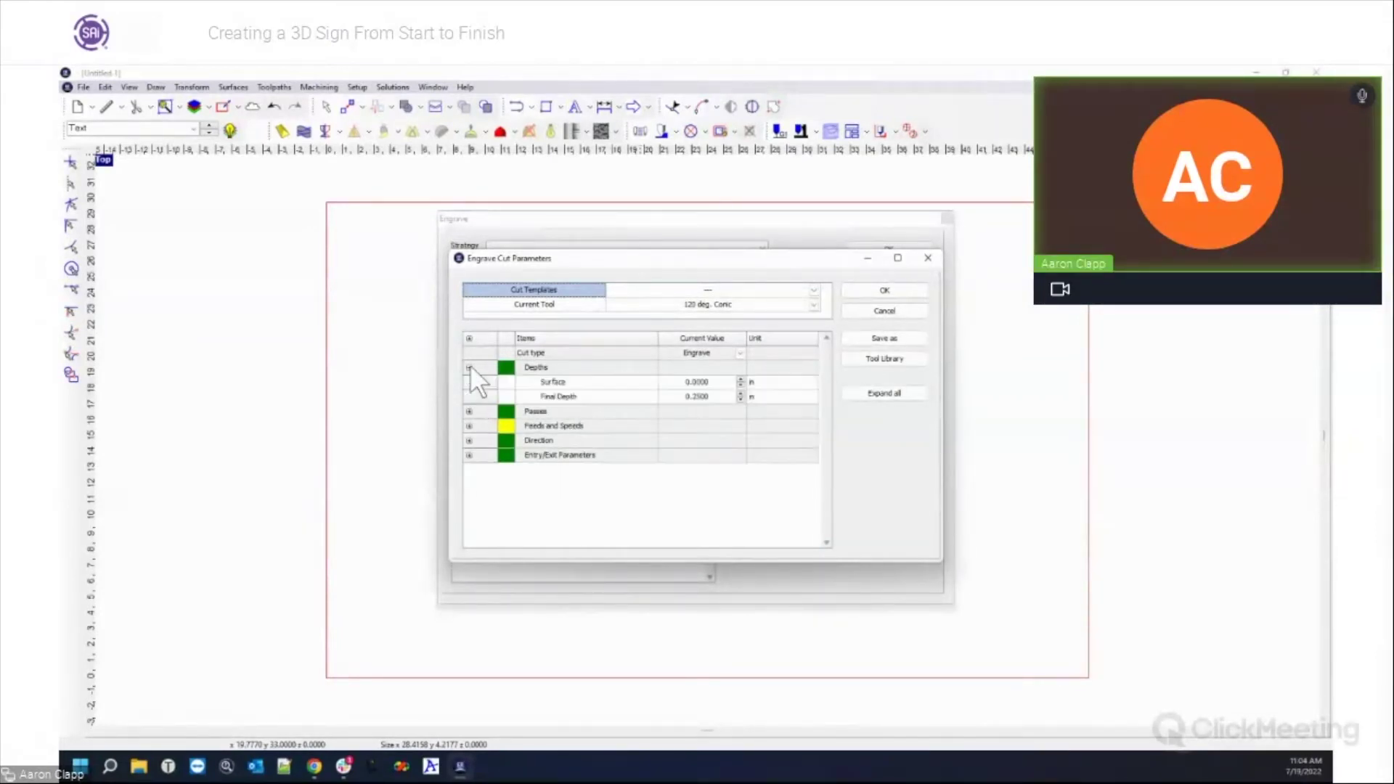
click(708, 382)
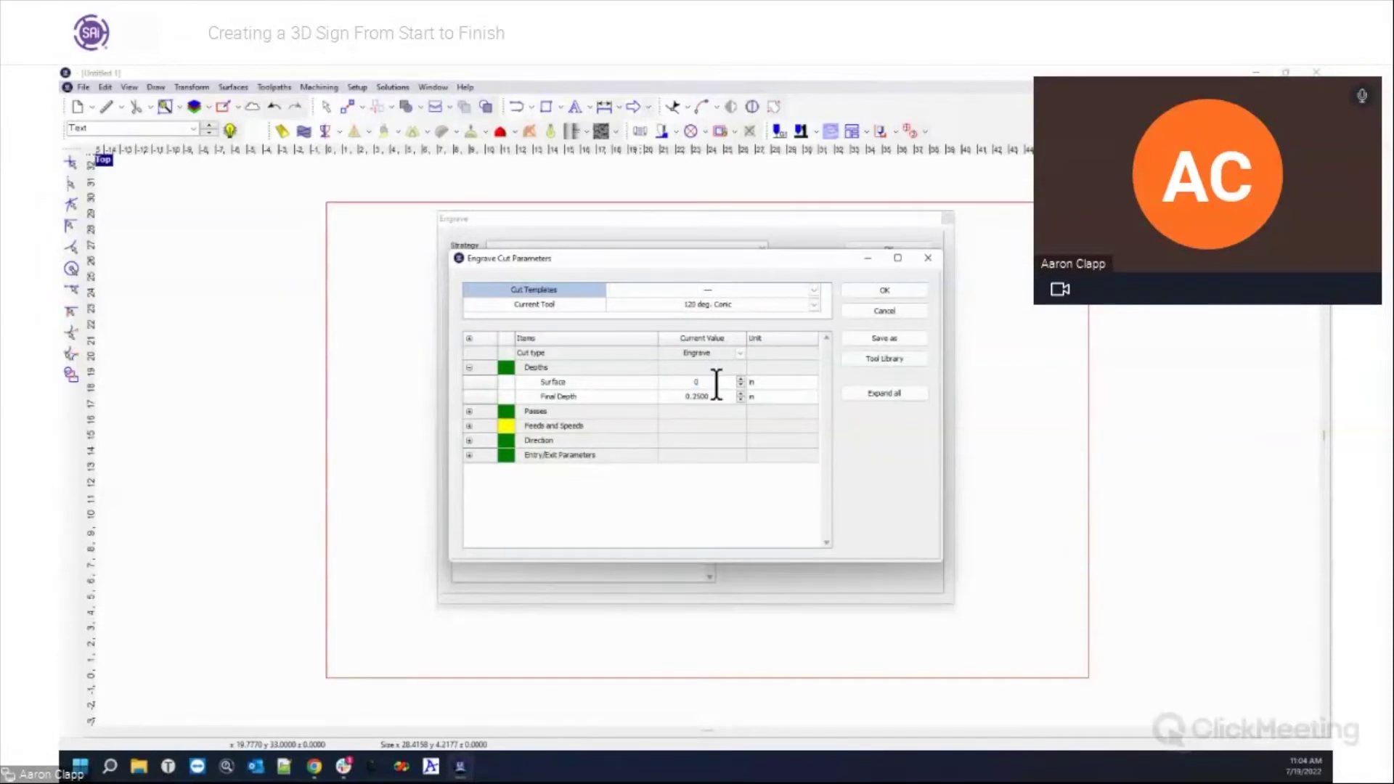
text(.25)
key(Return)
click(886, 292)
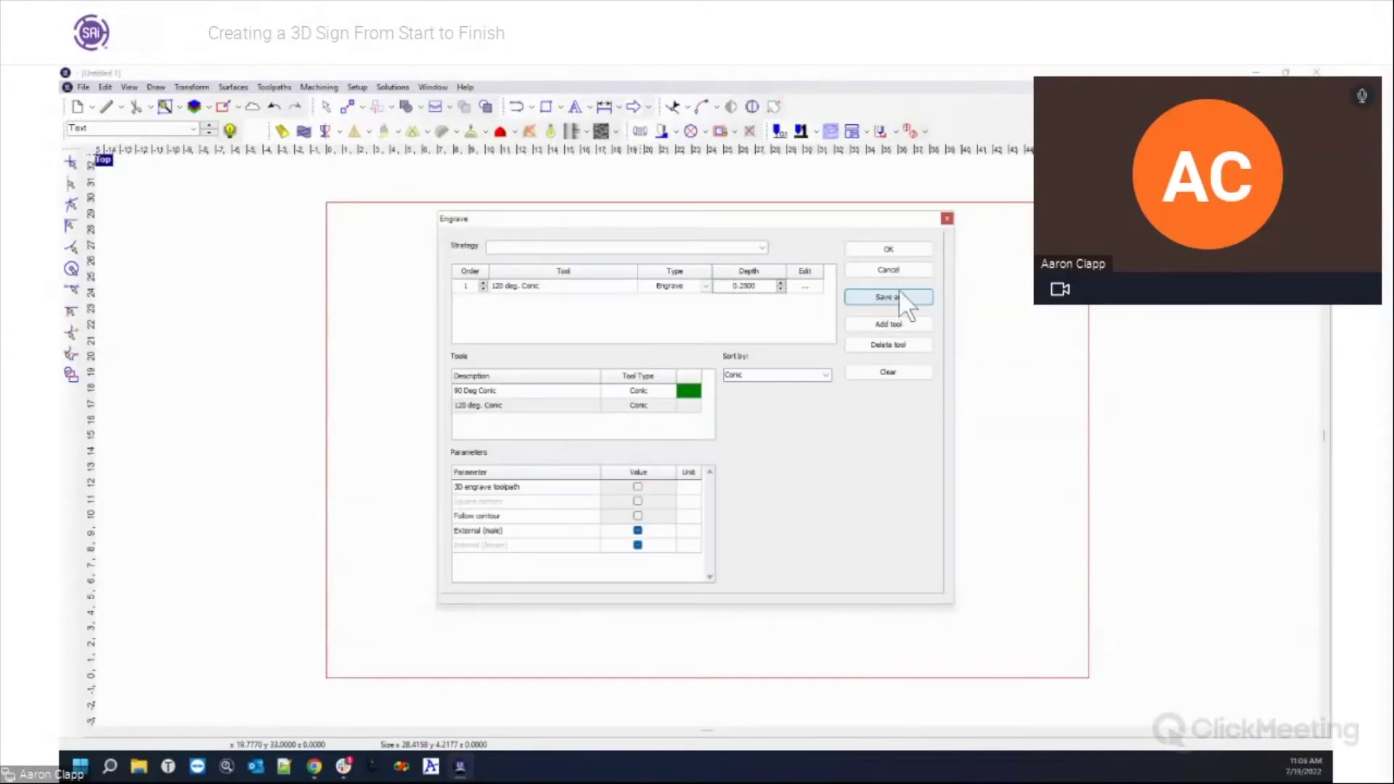
Enable 3D engraving for the 120 deg. Conic tool and apply the engrave toolpath to the ENROUTE 7 lettering.
click(638, 487)
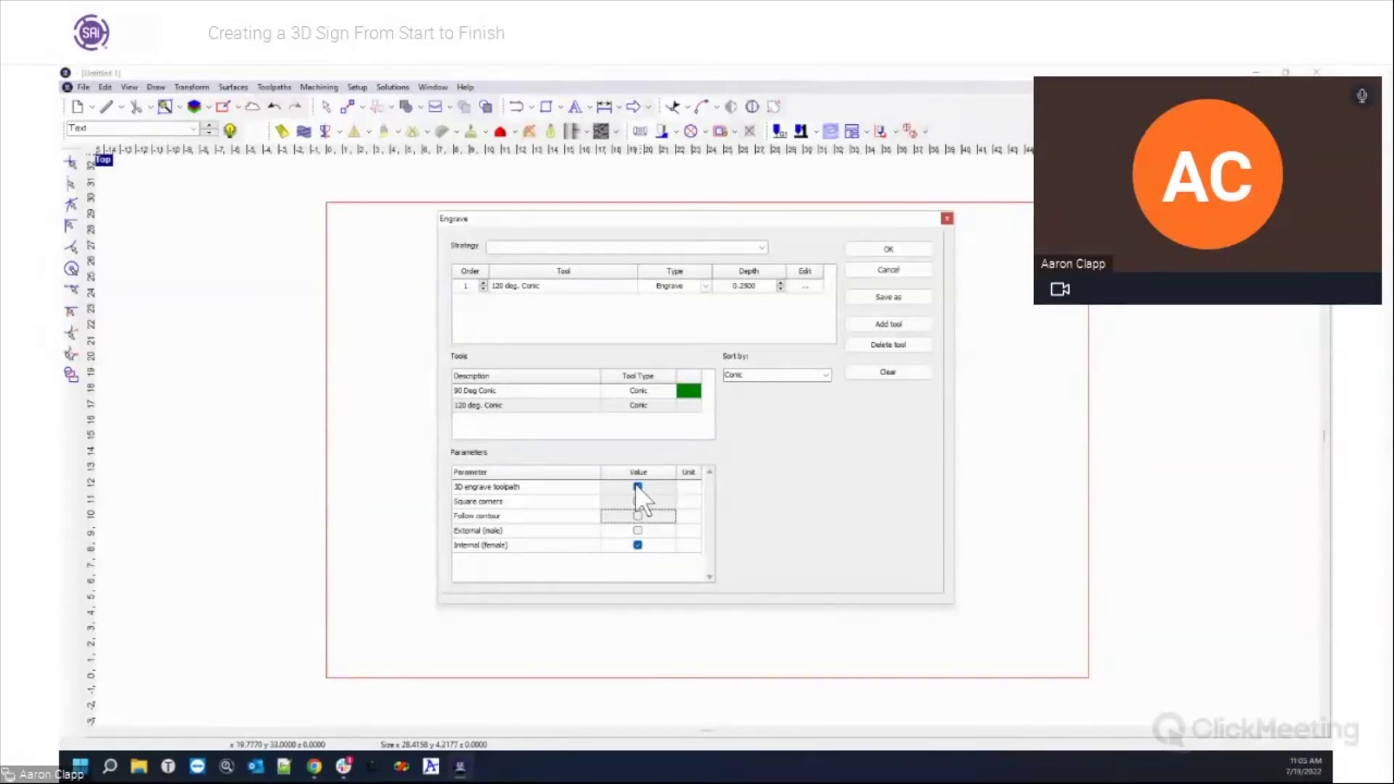
click(889, 250)
click(847, 361)
Show all layers of the sign and select its outer rectangle.
scroll(793, 356, down, 1)
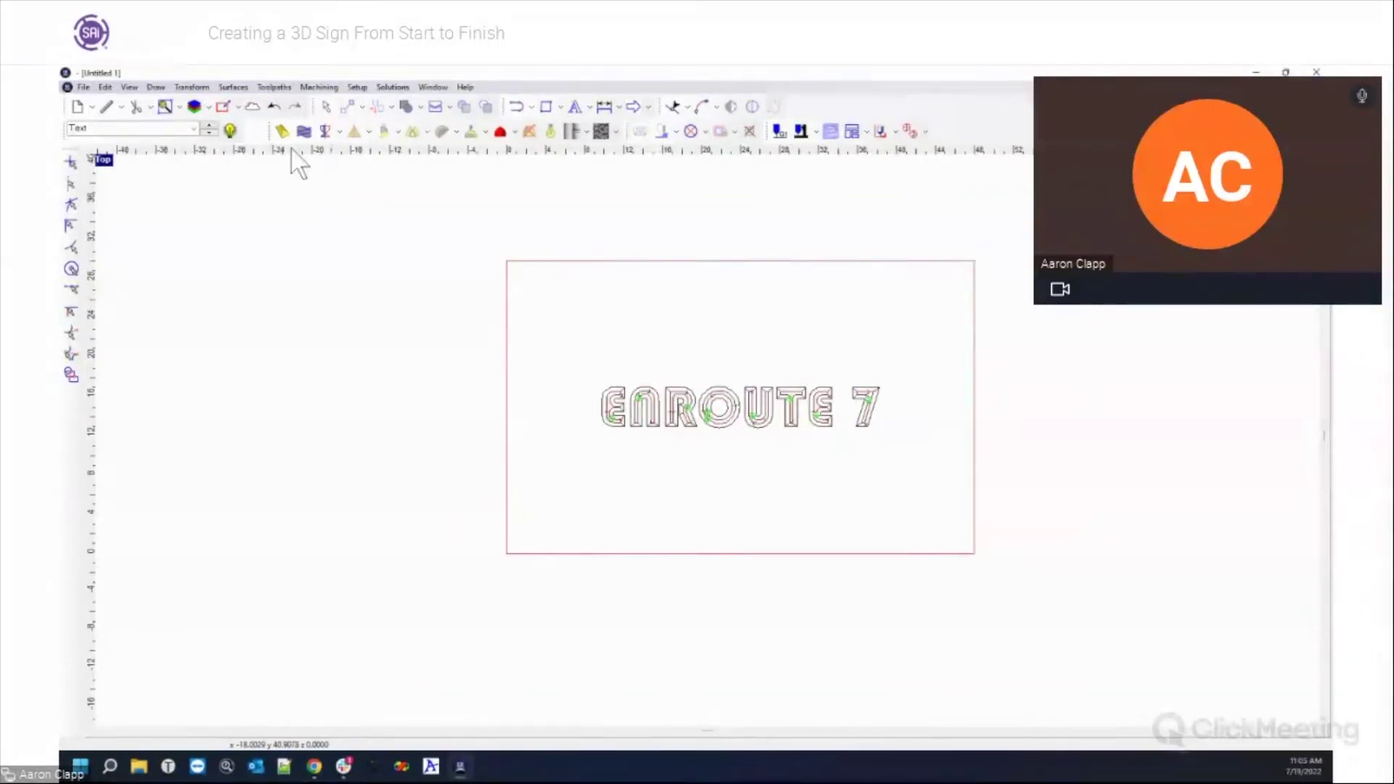
click(229, 131)
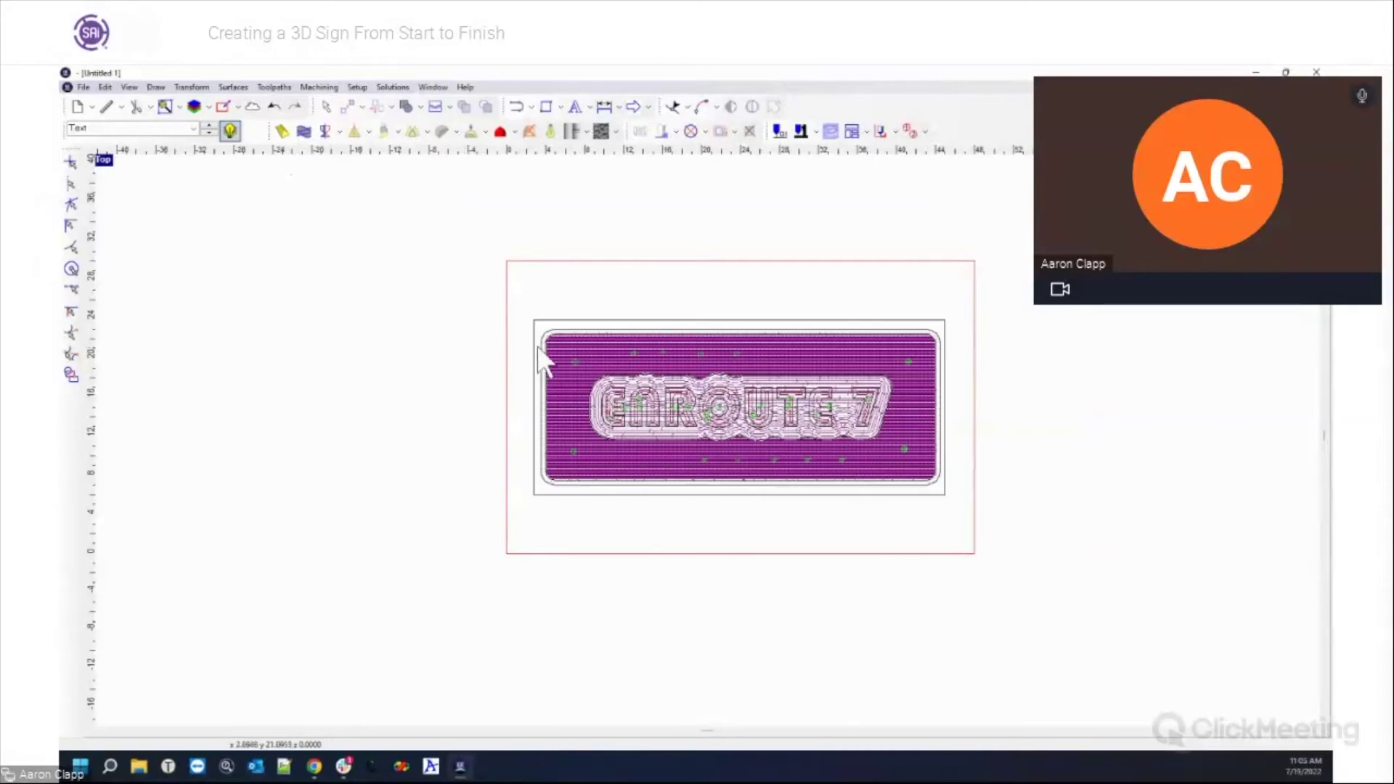
click(557, 323)
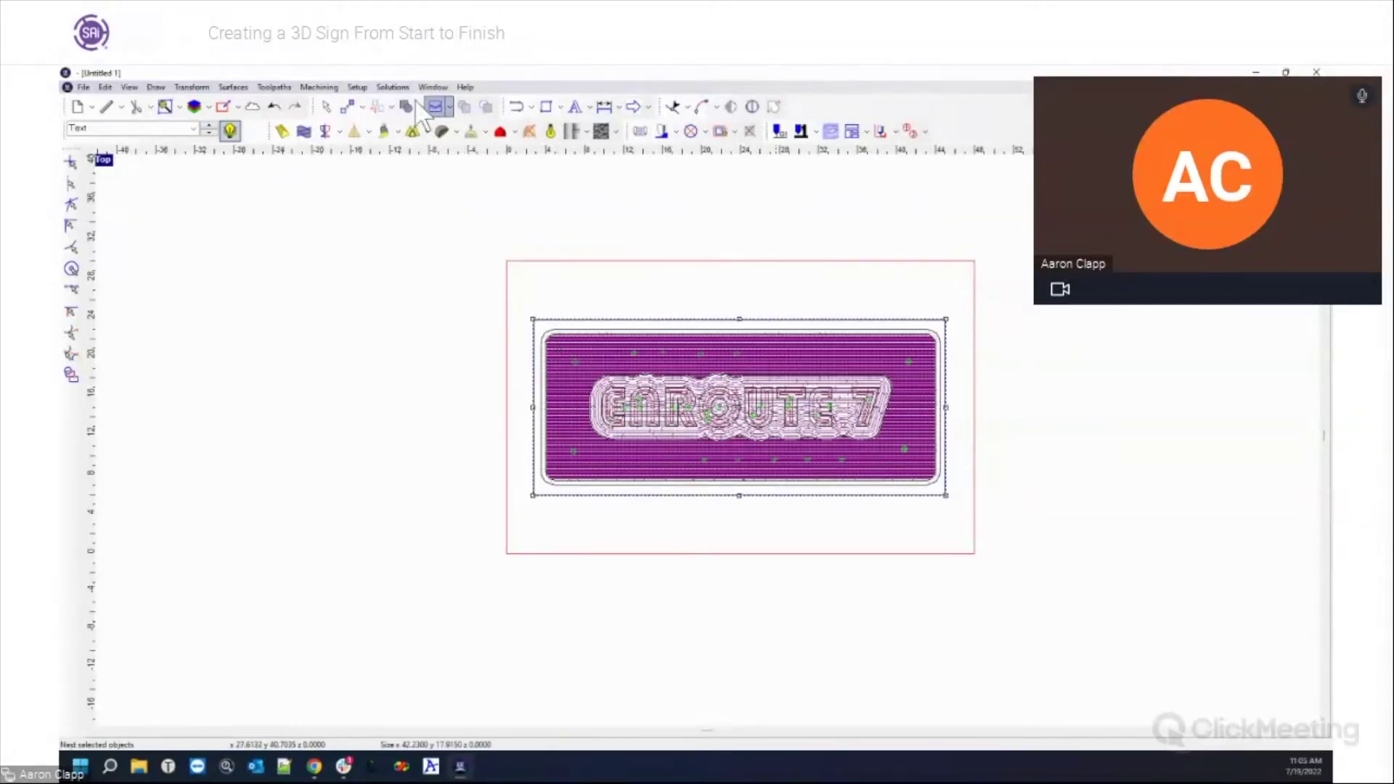
click(331, 88)
click(344, 225)
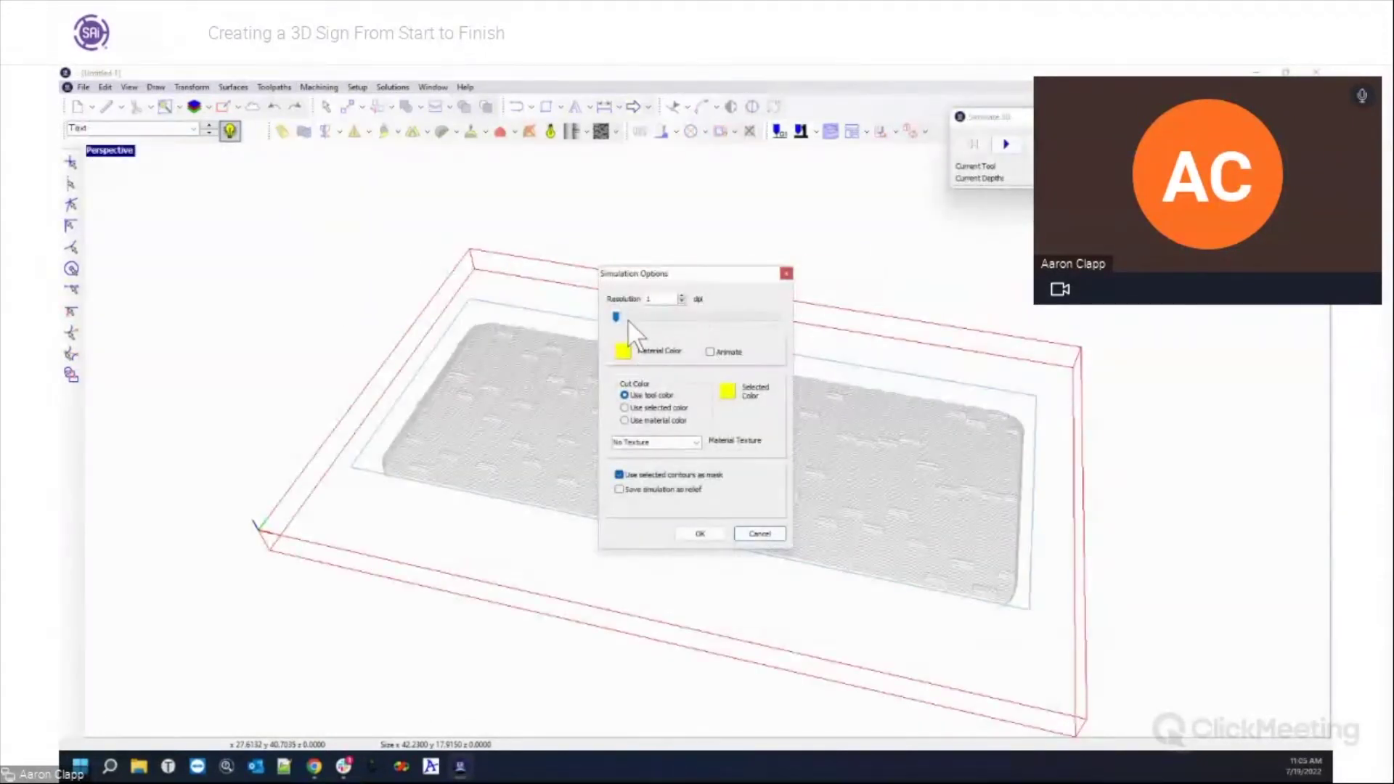
drag(616, 317, 661, 316)
click(760, 534)
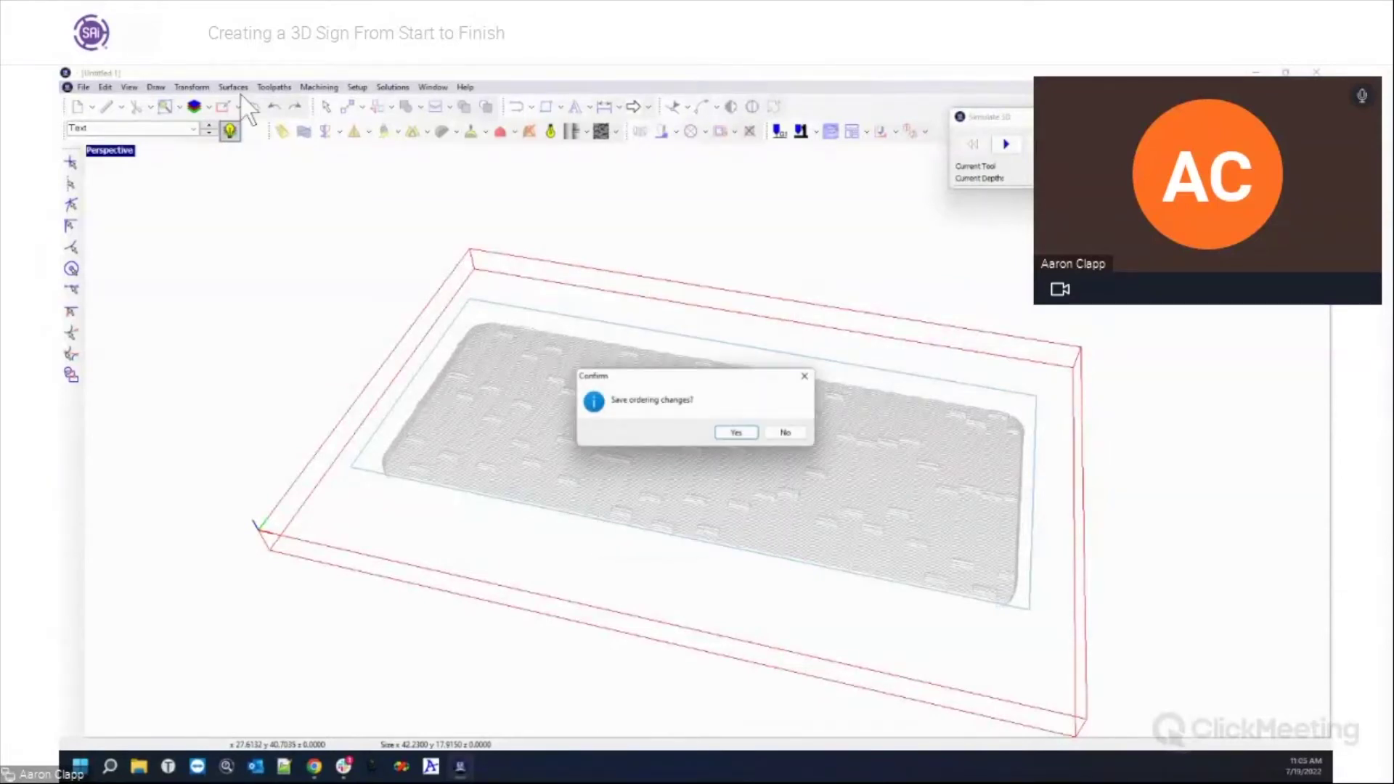
click(729, 433)
Adjust the vertical and horizontal light direction of the relief shading in the preferences.
click(391, 88)
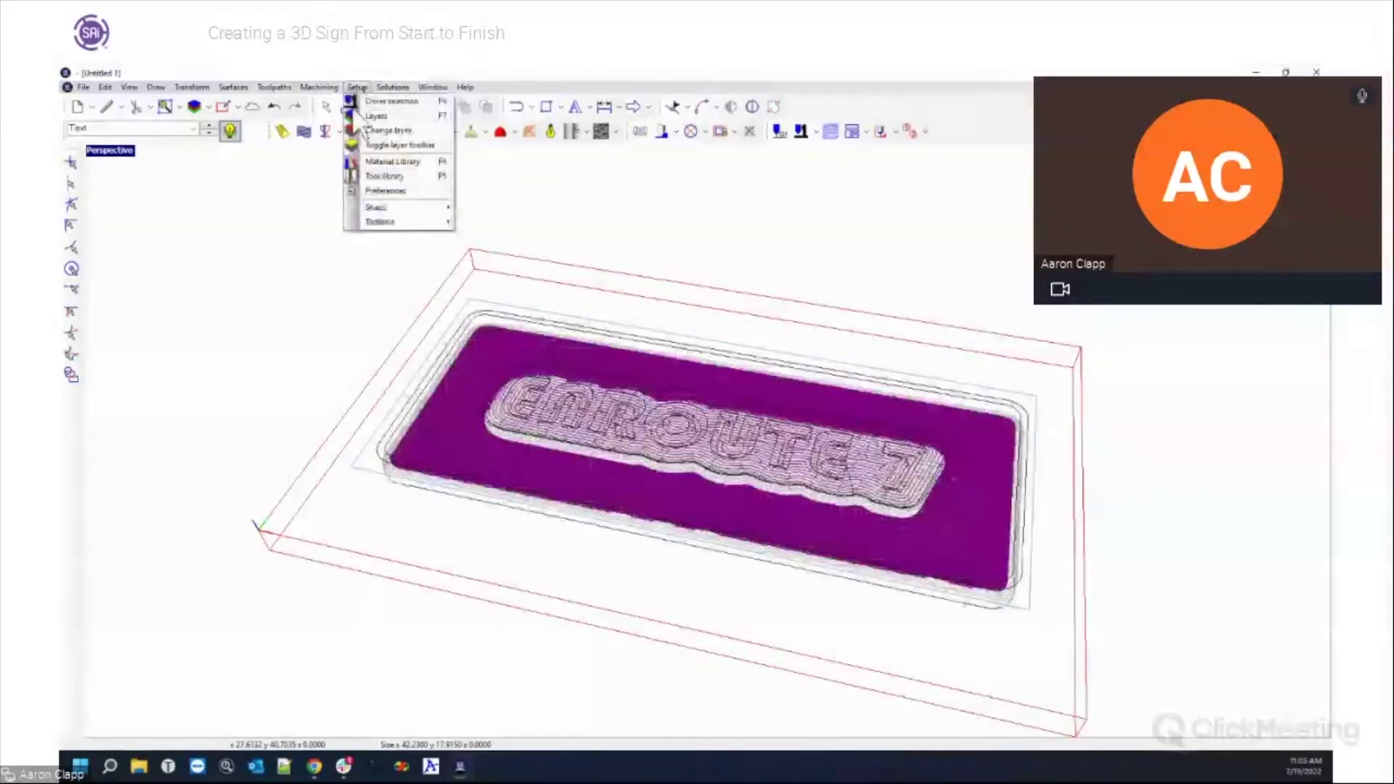
click(388, 193)
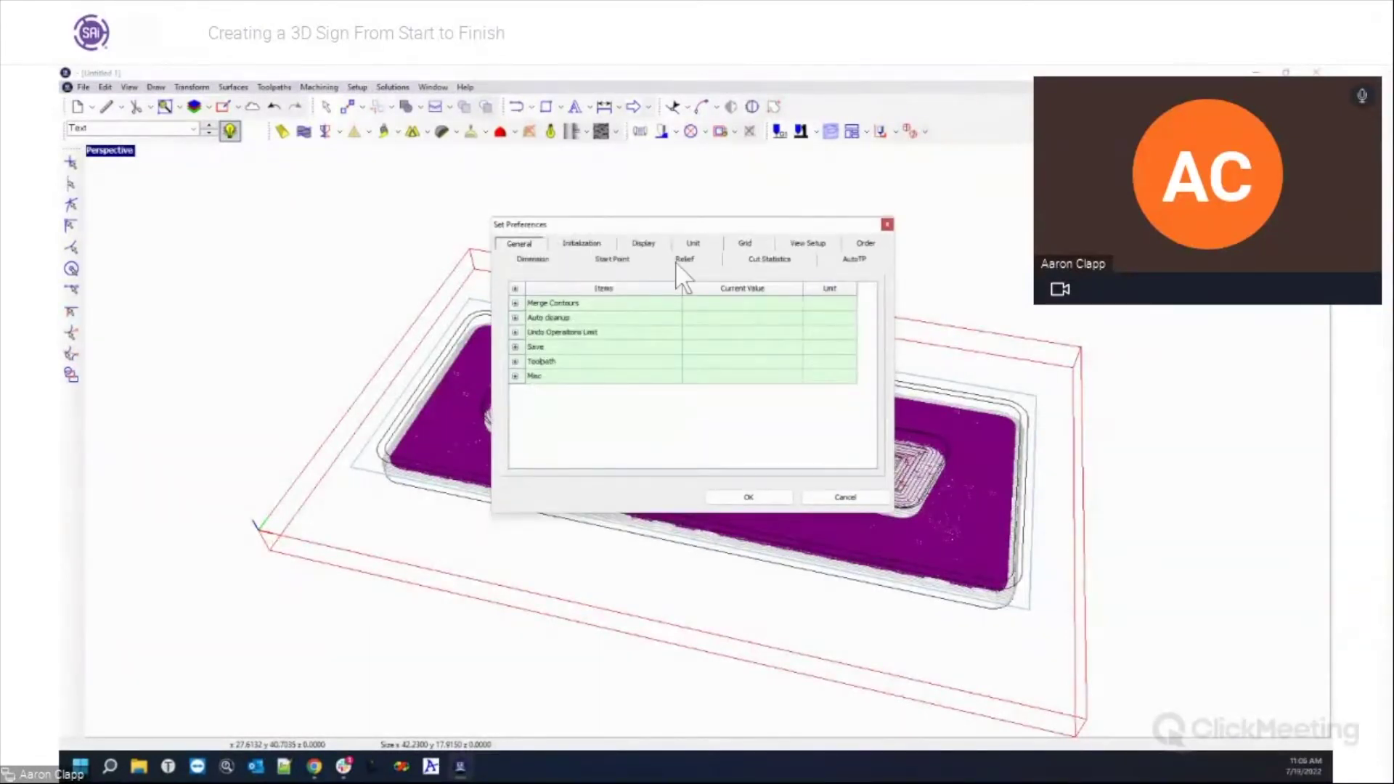
click(686, 259)
mouse_move(802, 315)
mouse_down()
mouse_move(805, 350)
mouse_move(805, 325)
mouse_up()
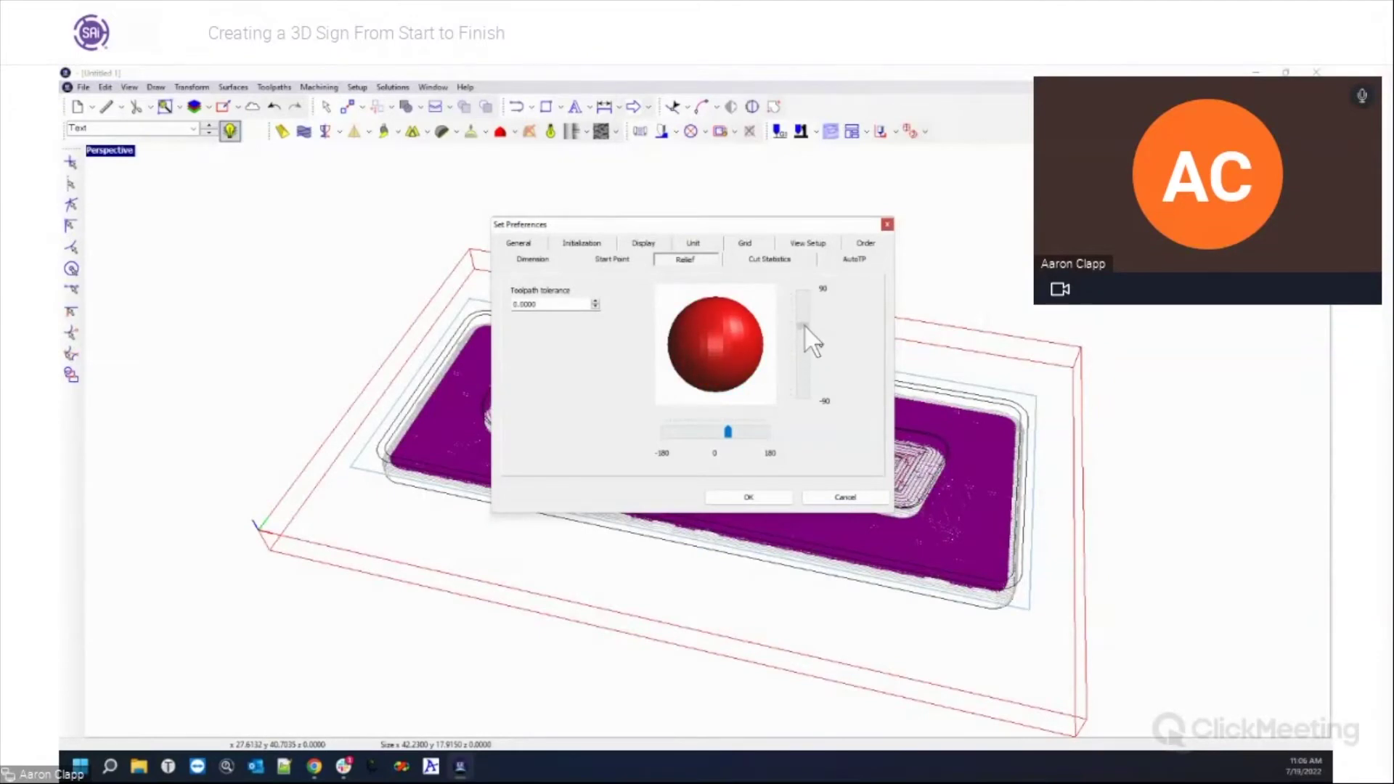
drag(727, 429, 691, 439)
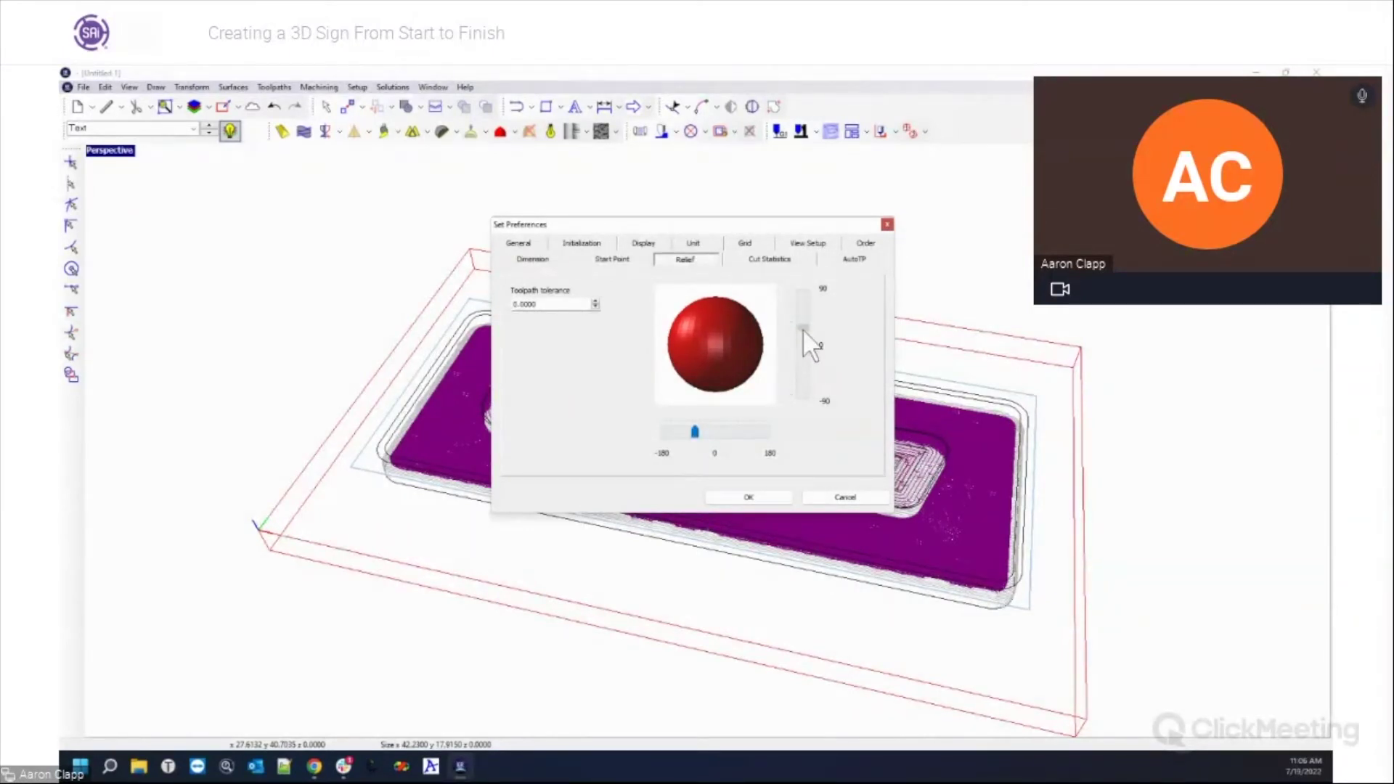
click(748, 498)
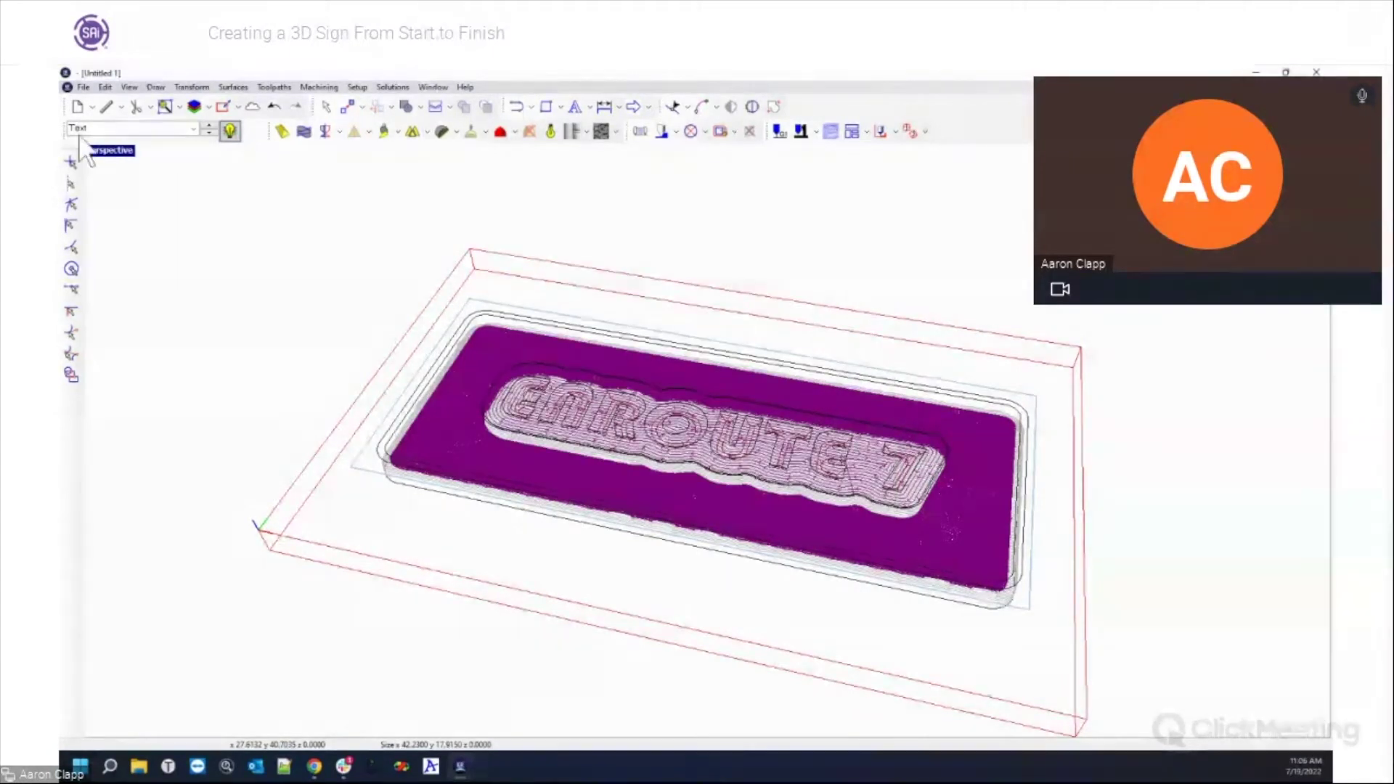
Run a 3D simulation at a higher resolution, masked by the outer rectangle, and inspect the engraved lettering up close.
double_click(106, 152)
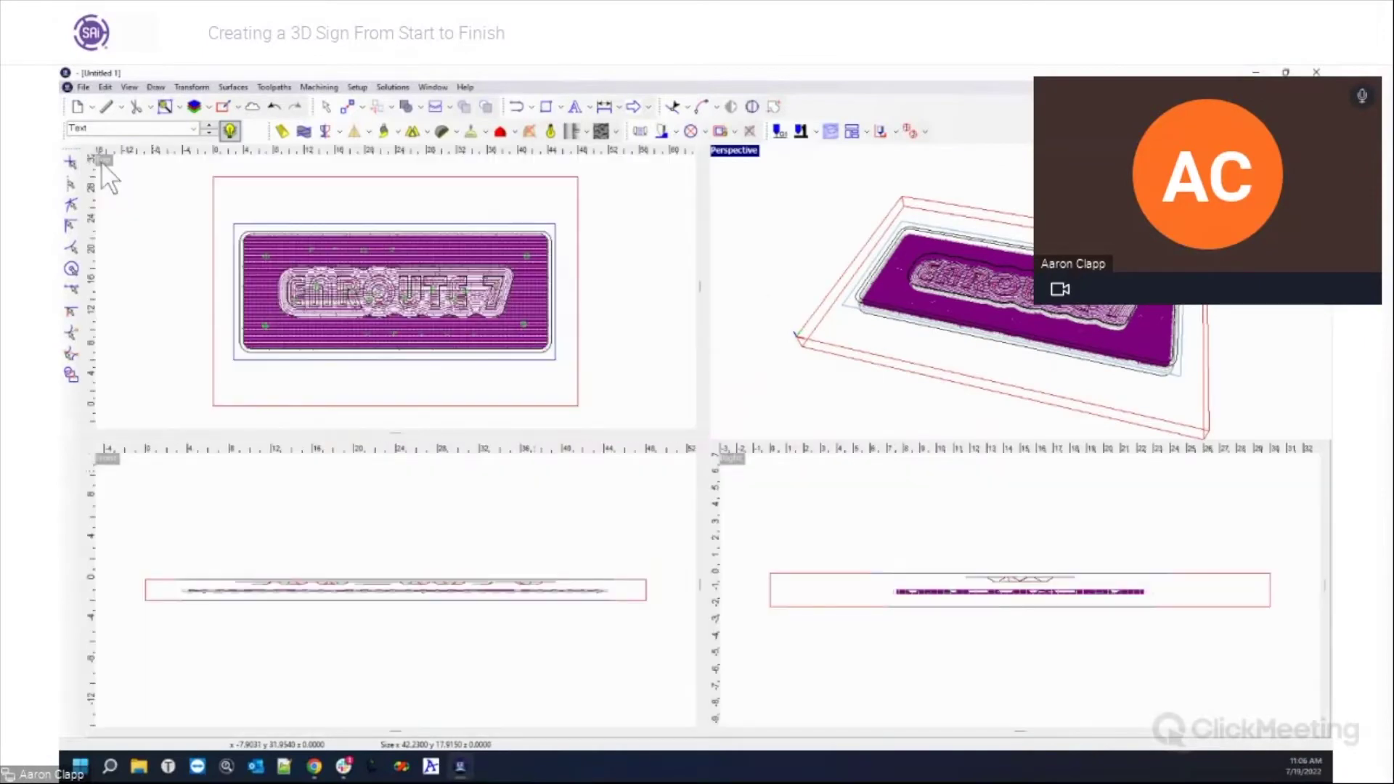
double_click(103, 157)
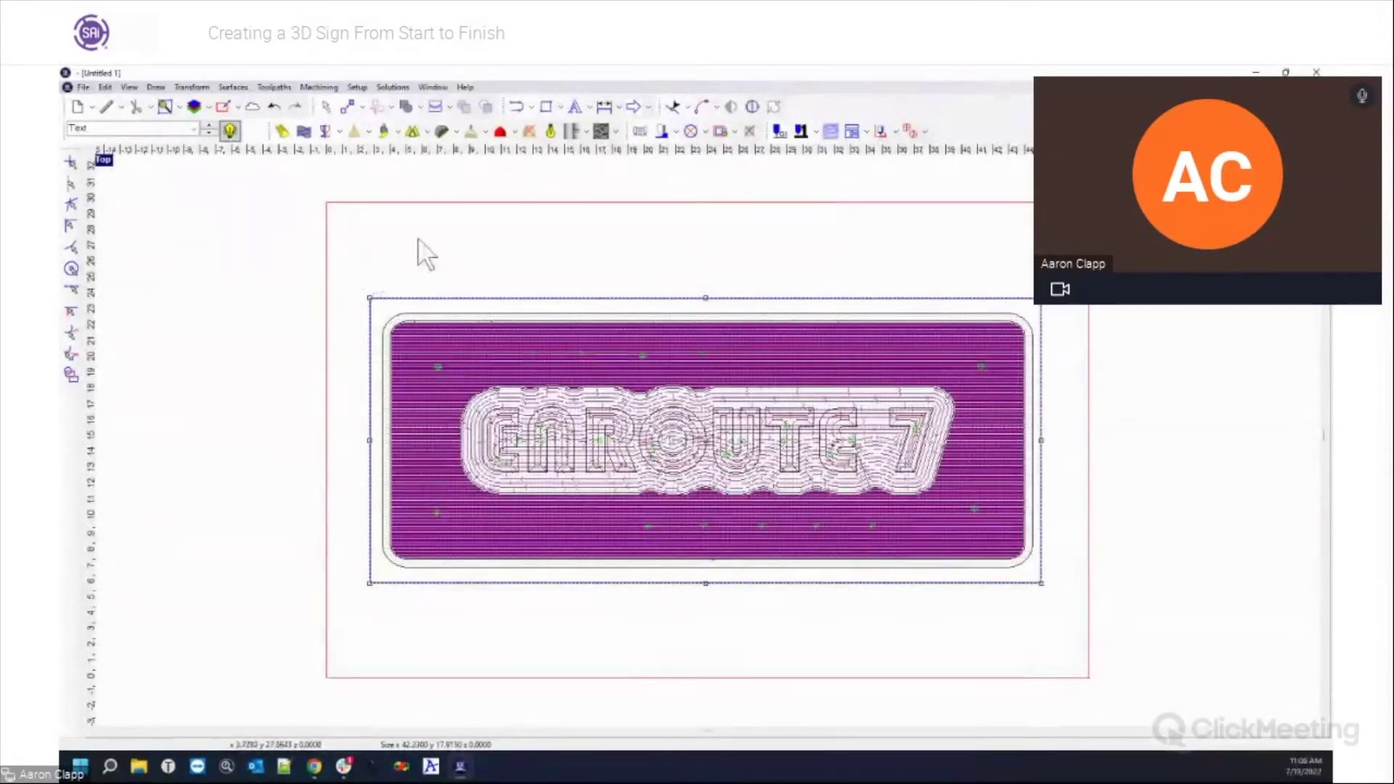
click(334, 89)
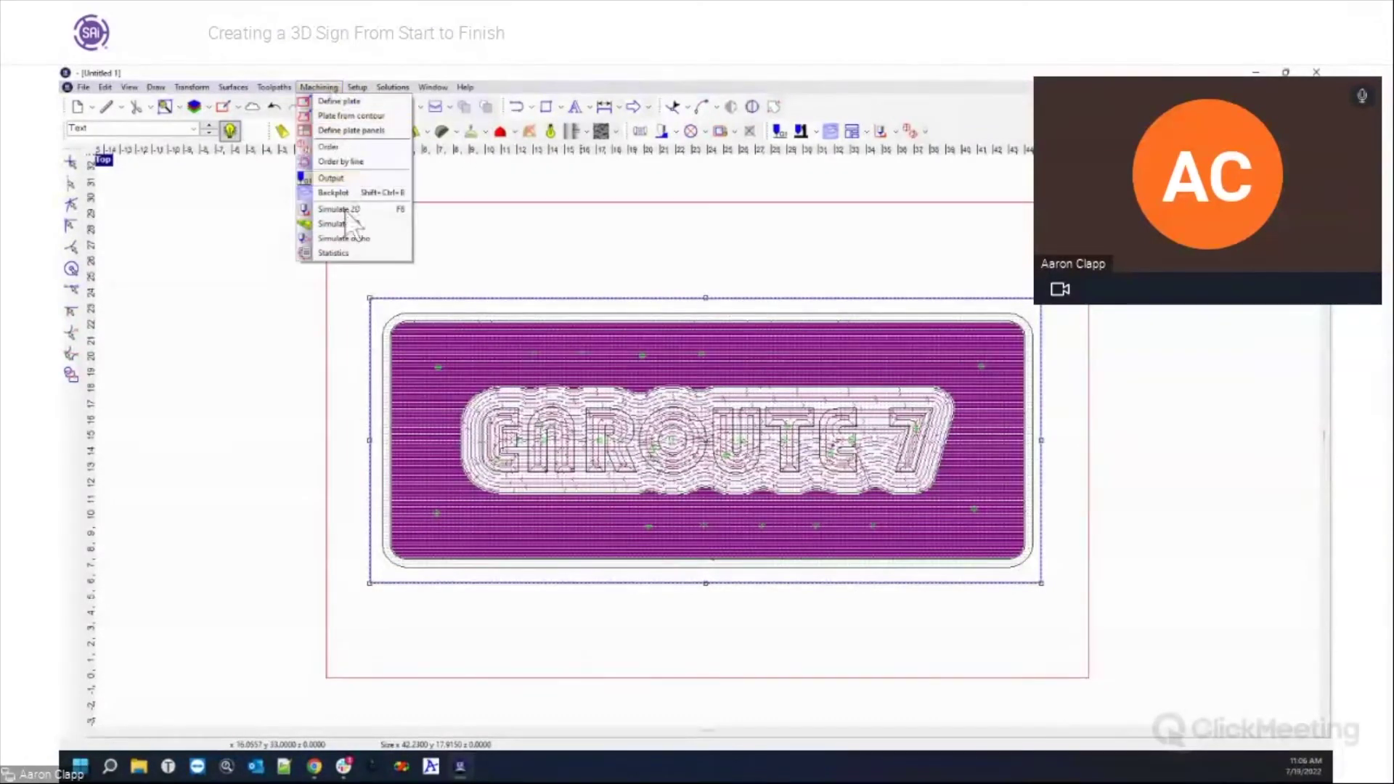
click(347, 227)
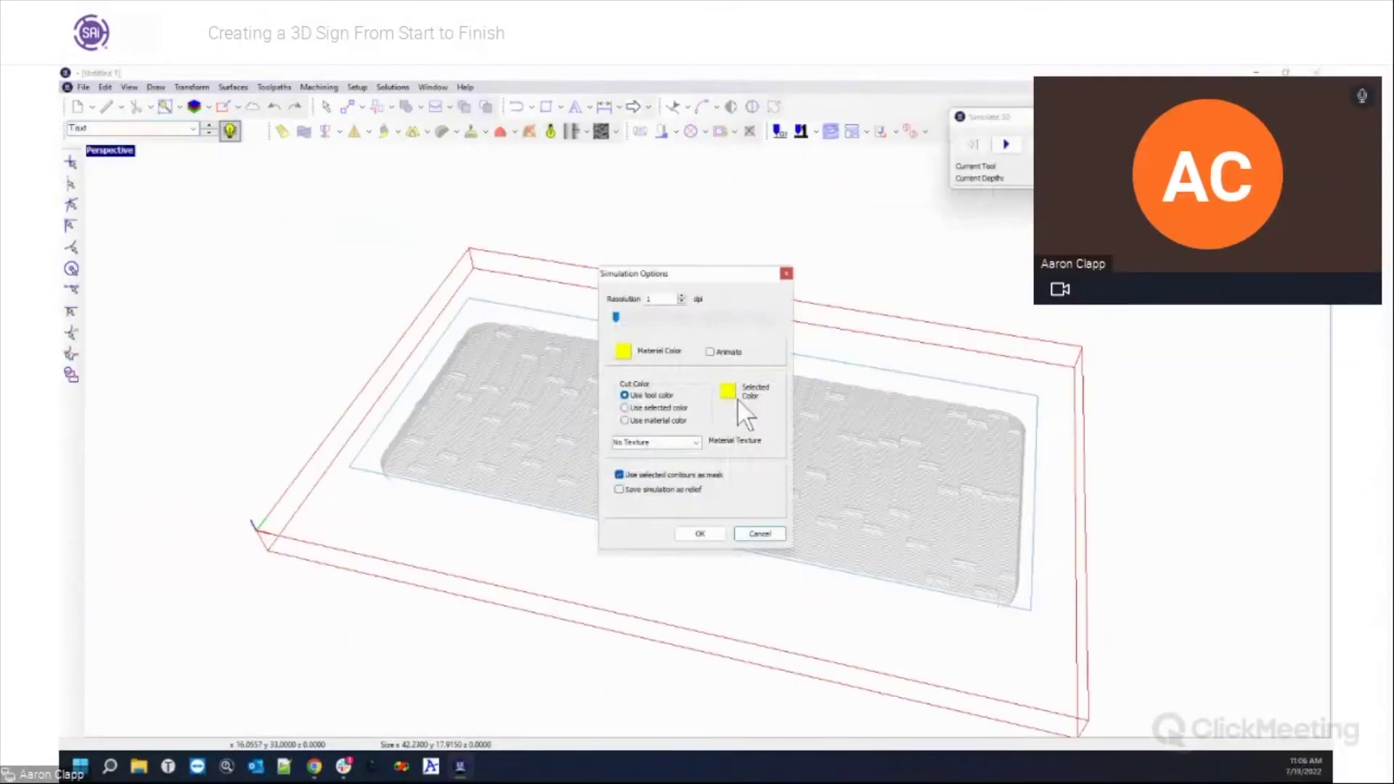
drag(613, 311, 670, 316)
click(699, 533)
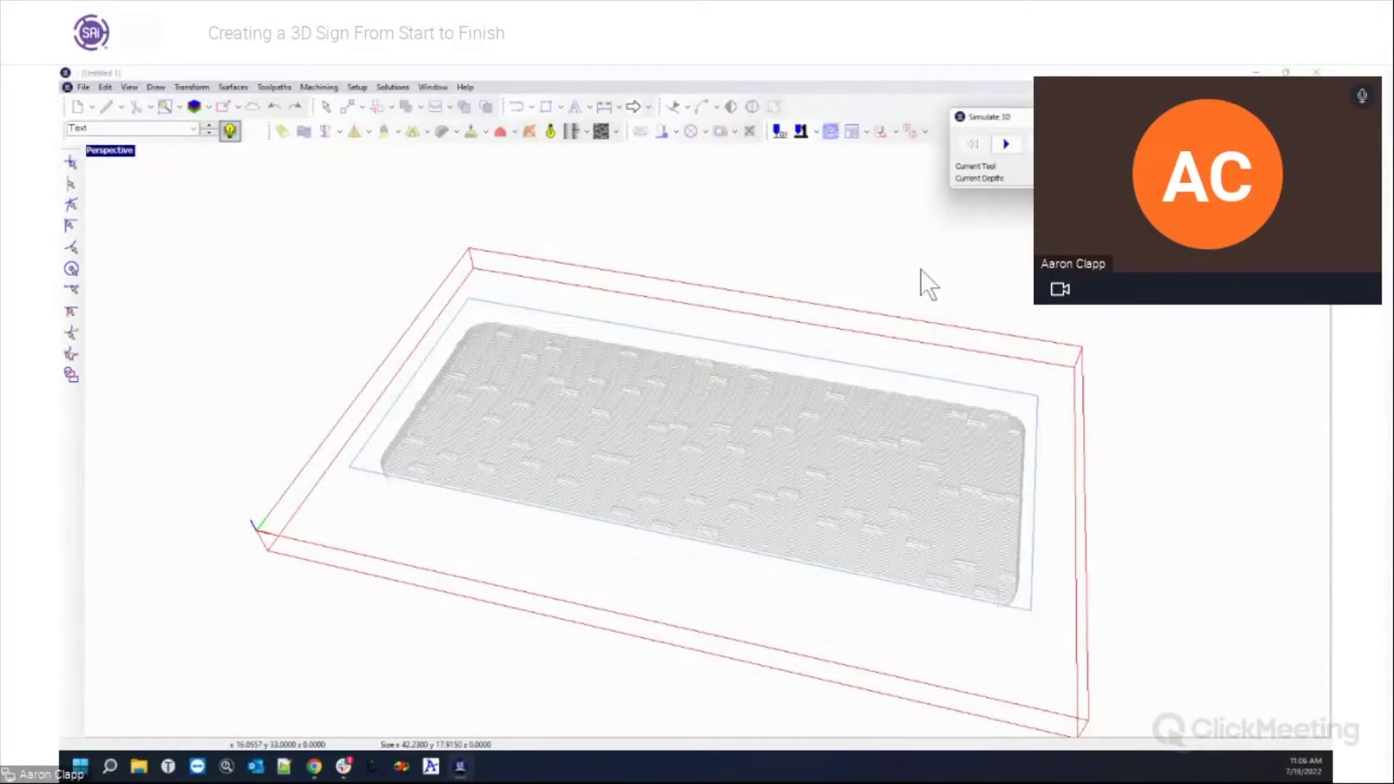
click(1006, 144)
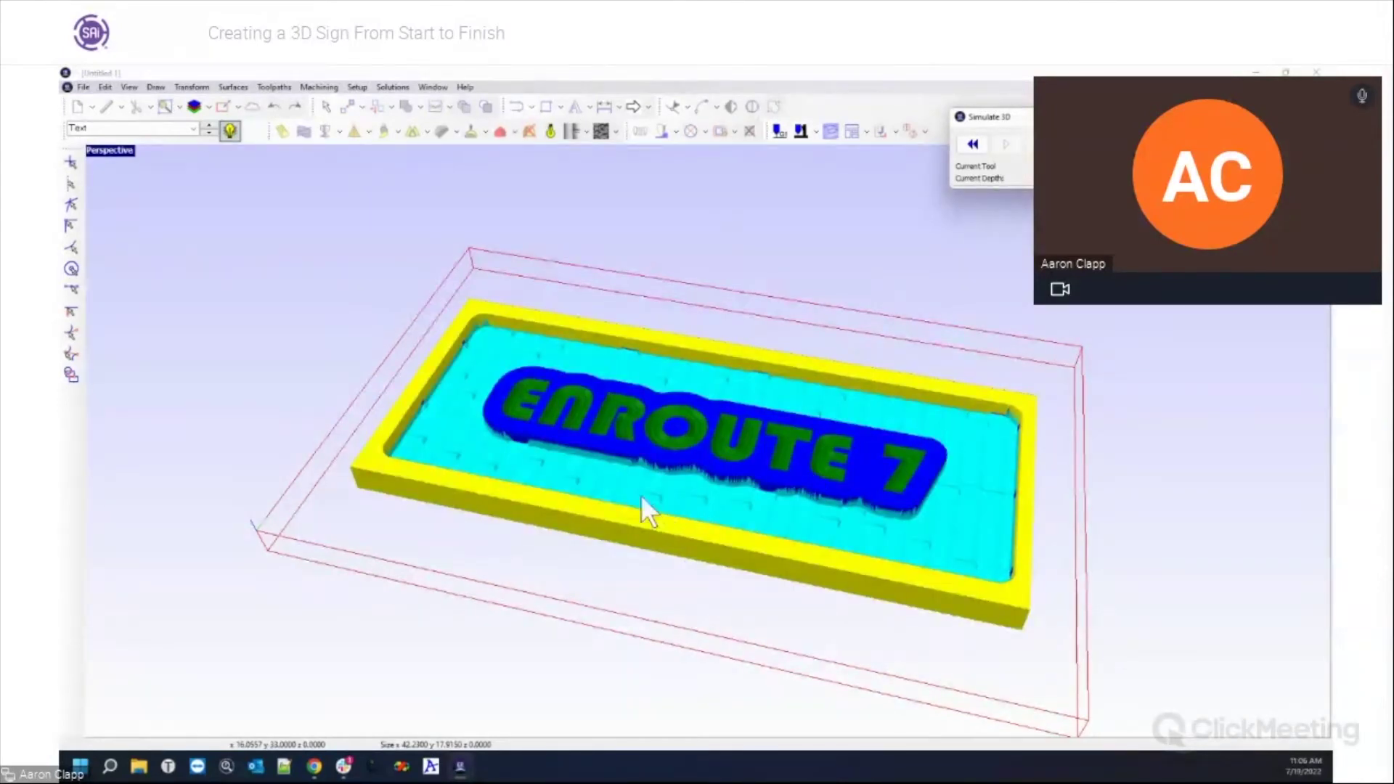
drag(639, 464, 626, 472)
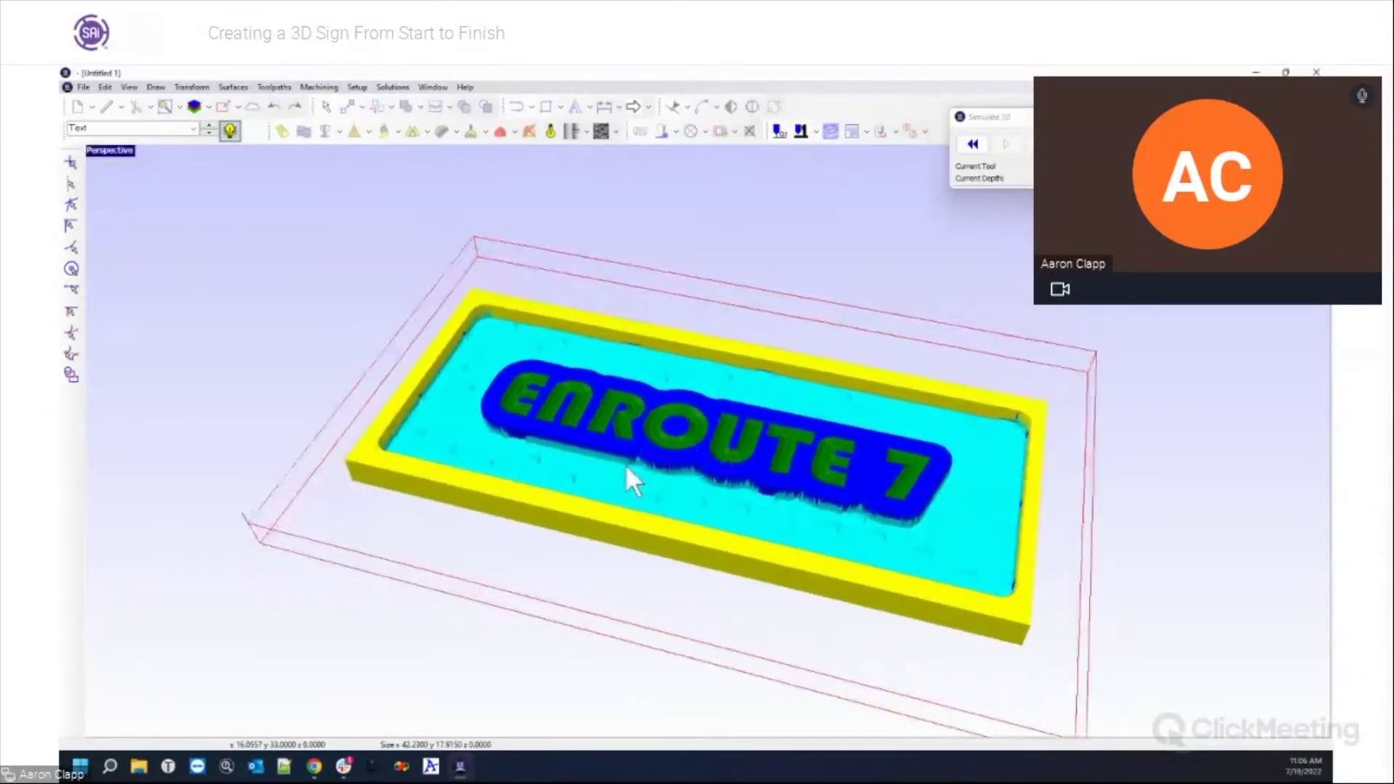
scroll(983, 507, up, 5)
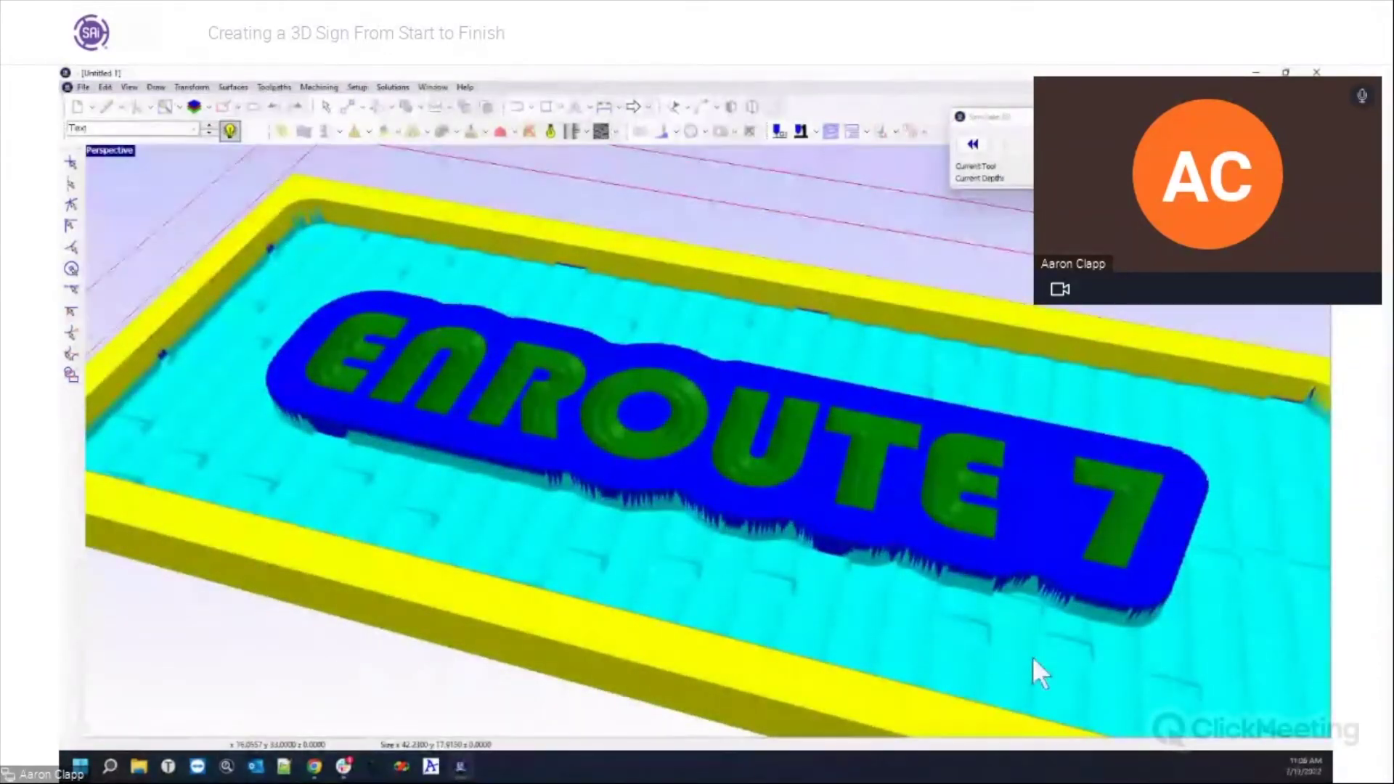
middle_drag(706, 546, 571, 481)
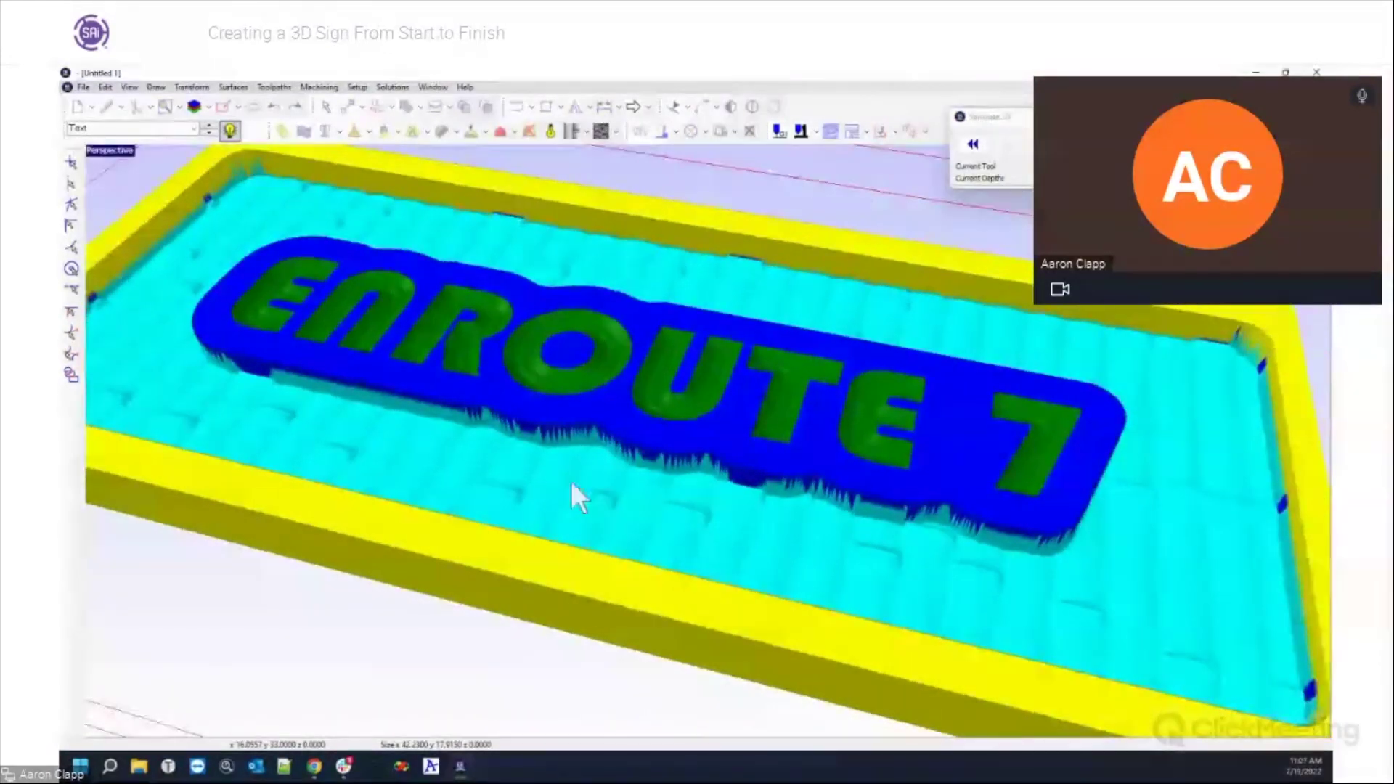
mouse_move(574, 400)
middle_down()
mouse_move(616, 446)
mouse_move(591, 420)
mouse_move(609, 450)
mouse_move(560, 420)
mouse_move(576, 467)
mouse_move(550, 393)
middle_up()
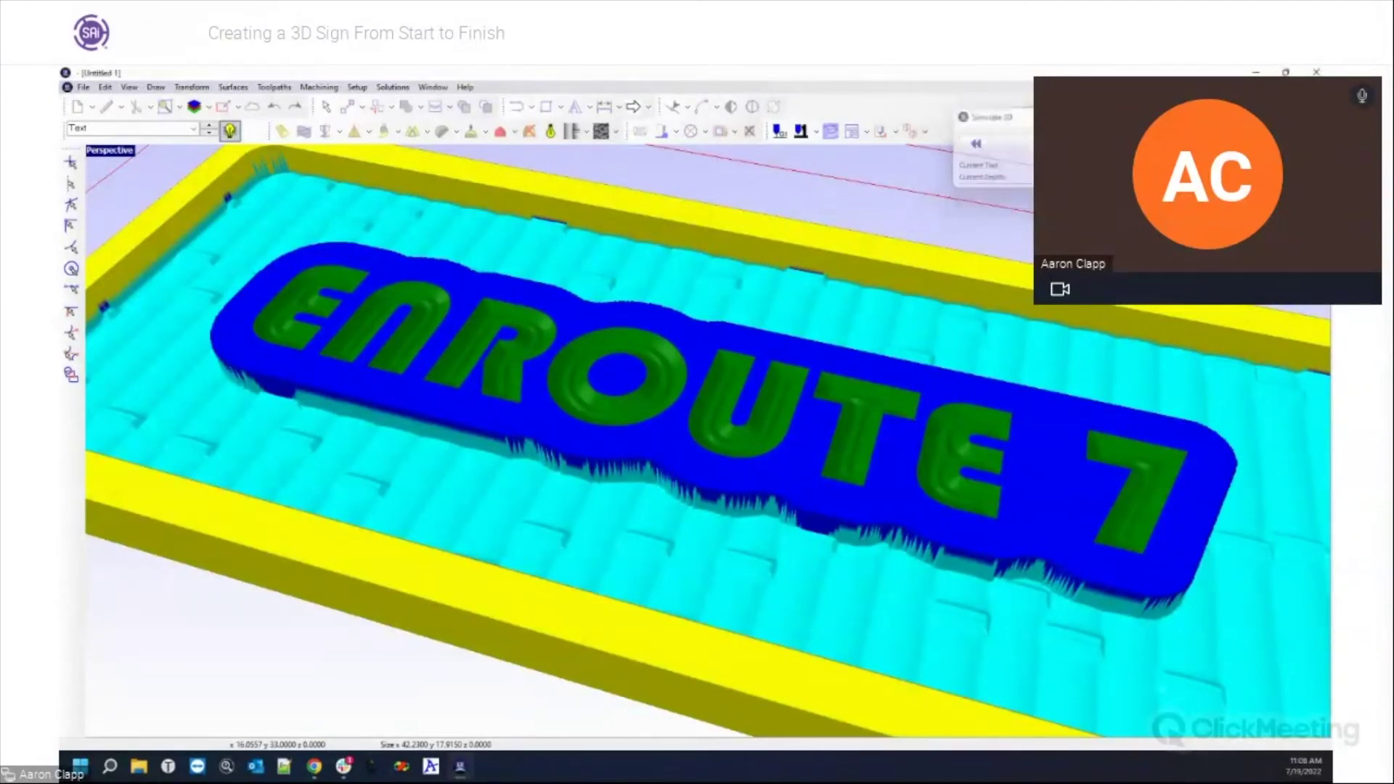
click(127, 153)
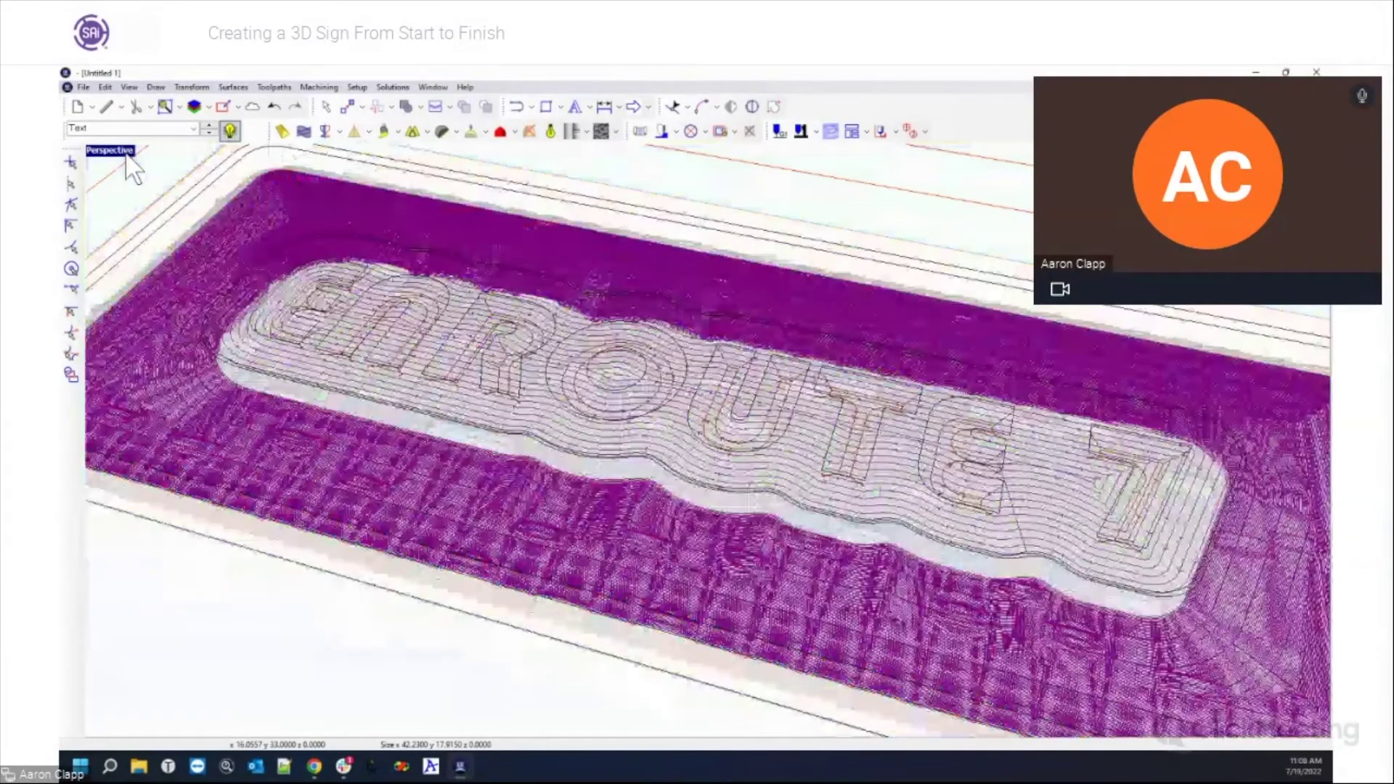
Show only the Text layer and delete the engrave toolpath from the ENROUTE 7 lettering.
double_click(109, 169)
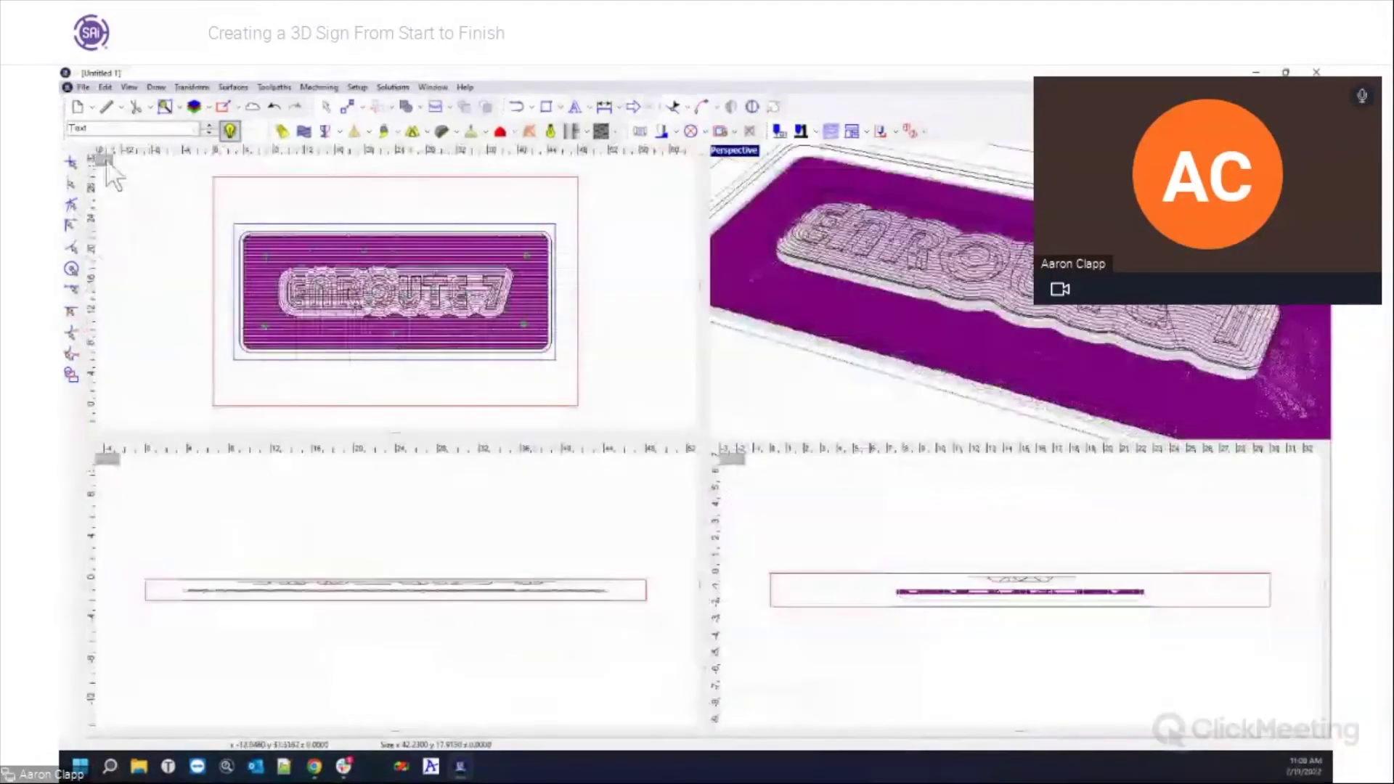
double_click(109, 171)
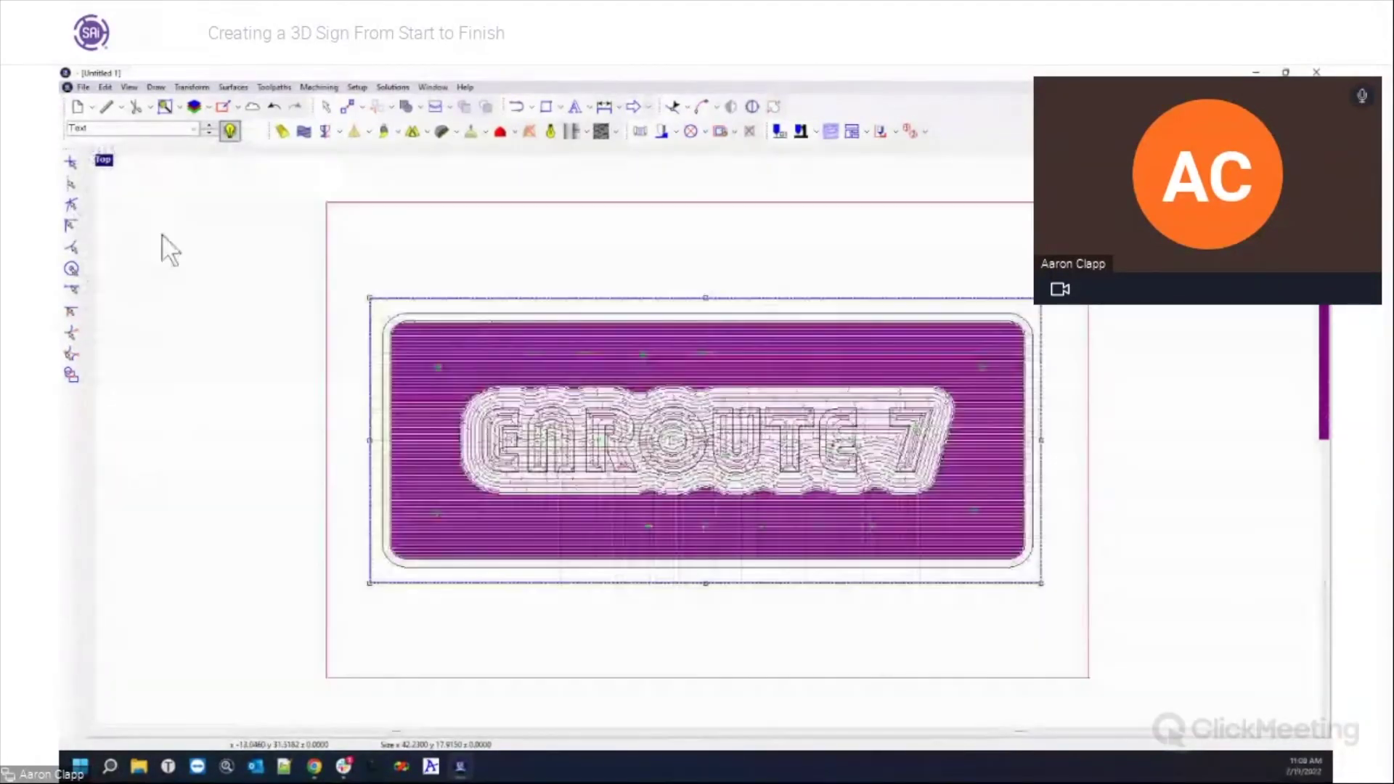
click(230, 130)
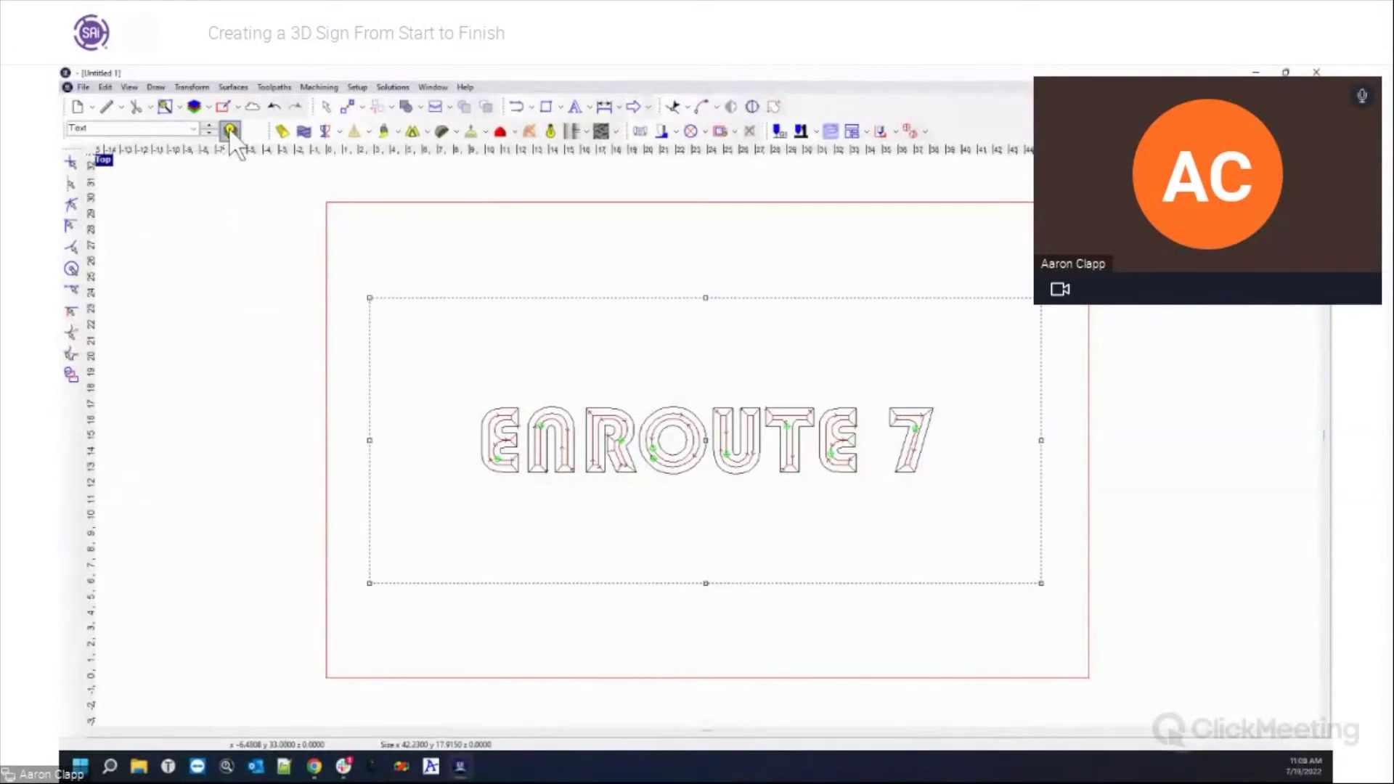
click(331, 338)
drag(450, 383, 983, 532)
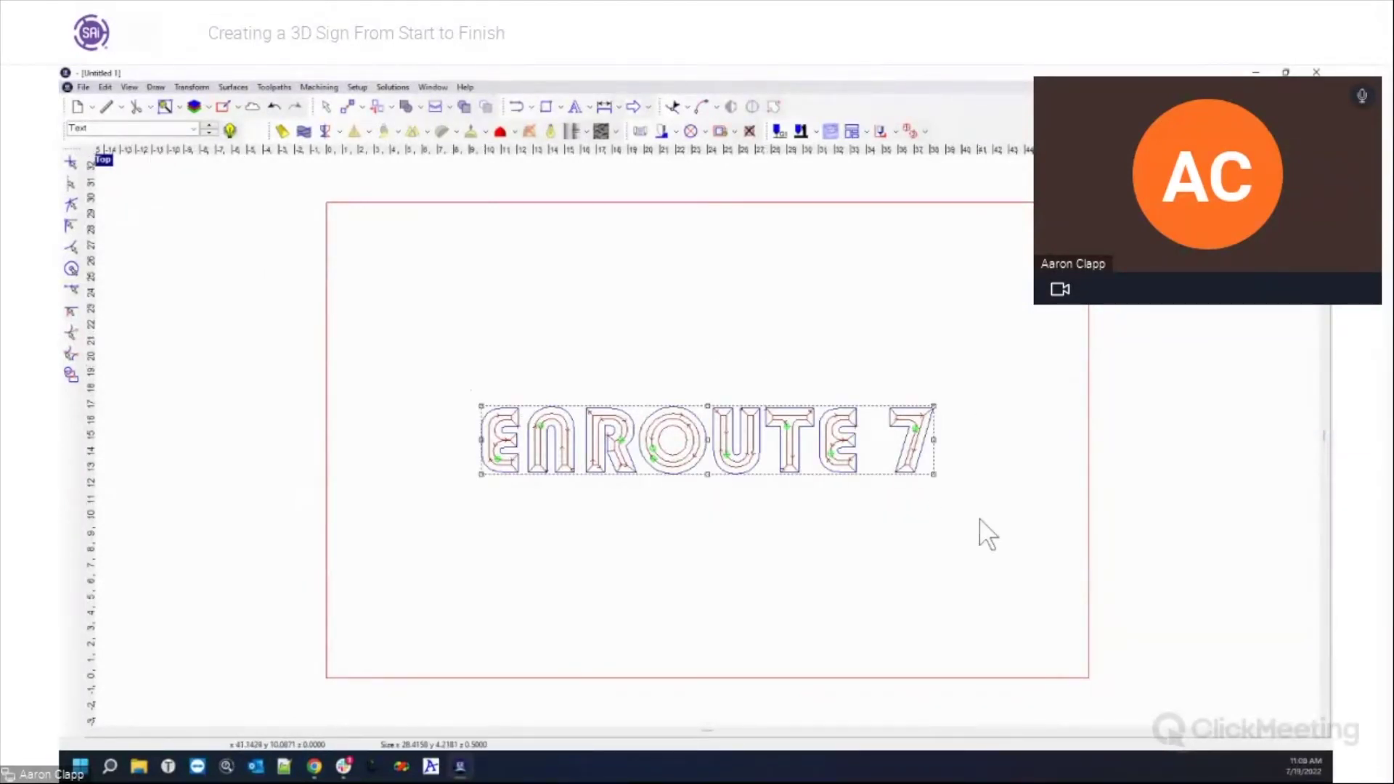
click(749, 131)
Engrave the ENROUTE 7 lettering again with the 120 deg. Conic tool, setting the depth to 5.
click(662, 131)
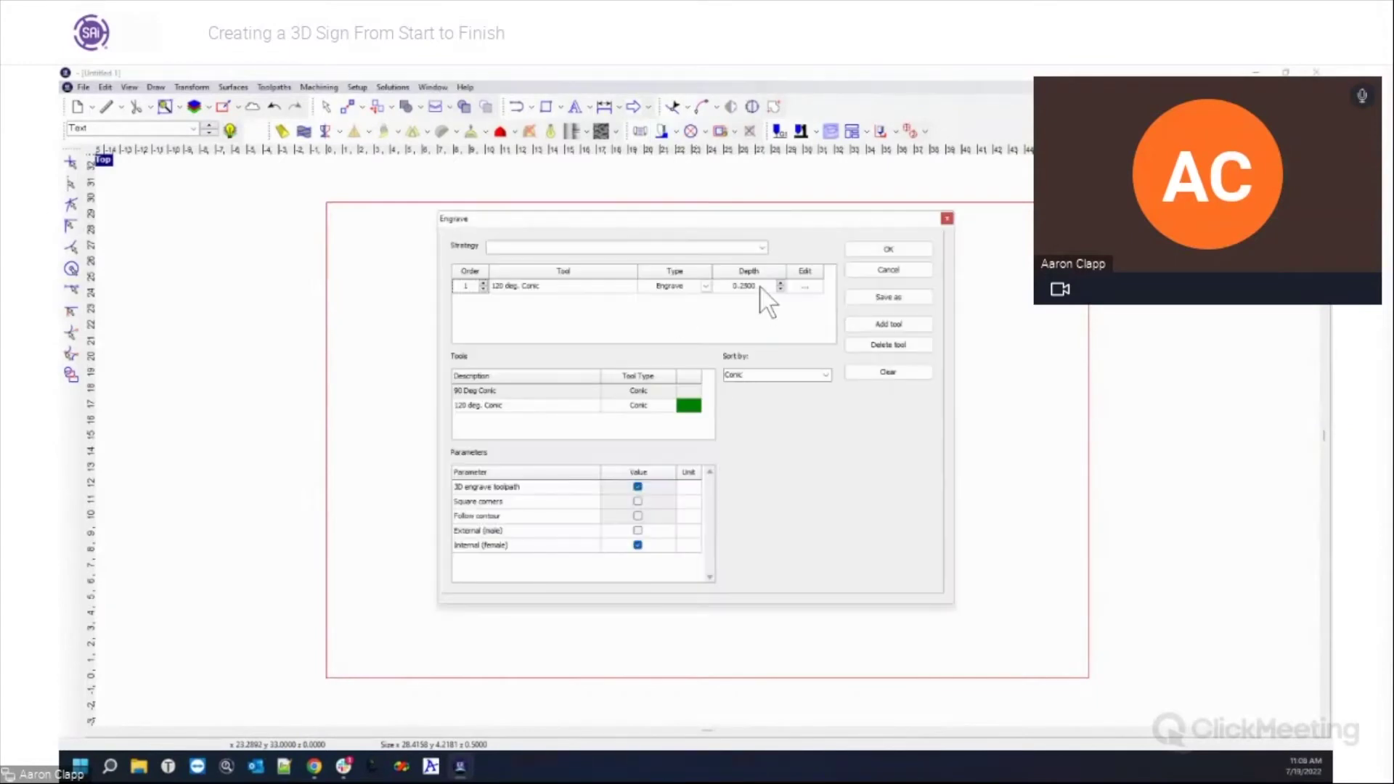
click(761, 286)
text(5)
key(Return)
click(900, 249)
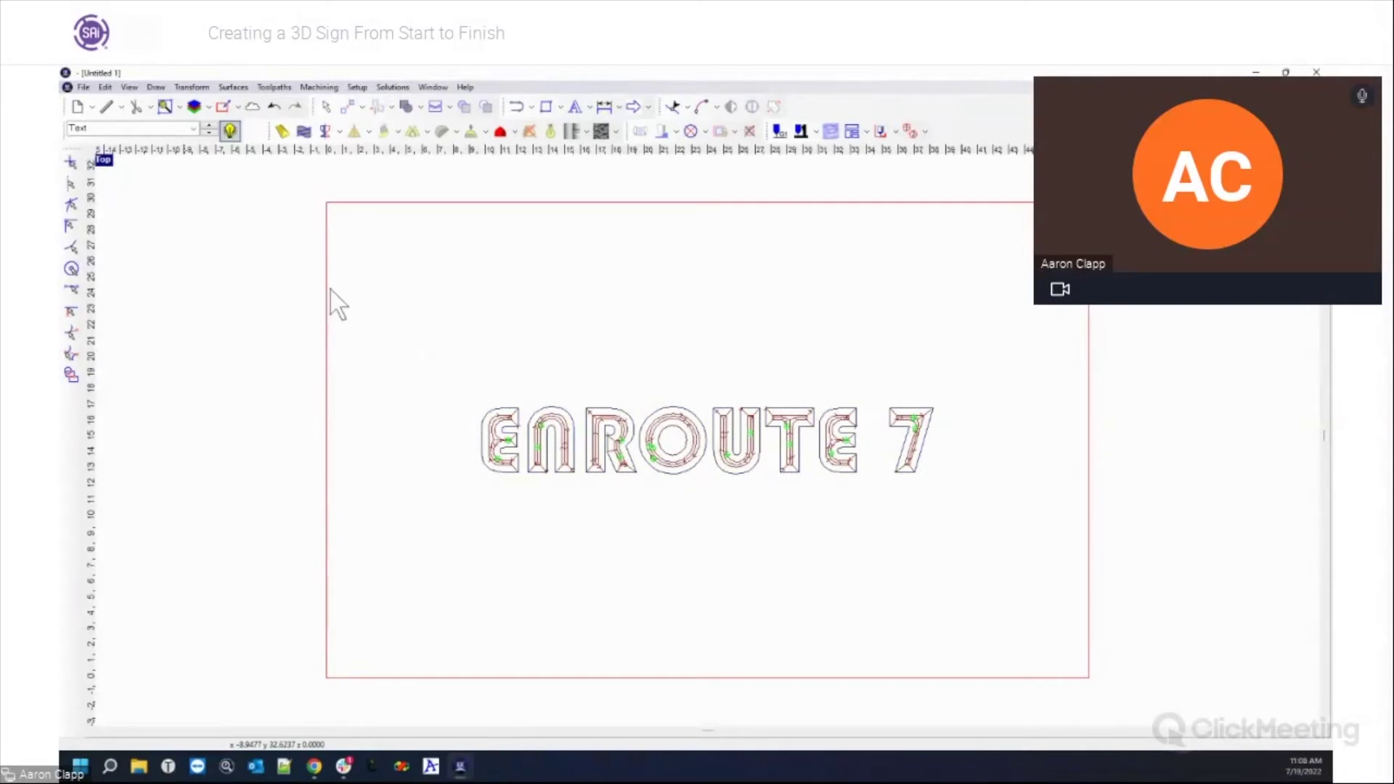
Simulate the whole sign in 3D again at a higher resolution, masked by the outer rectangle, and examine the deeper letter engraving.
click(482, 308)
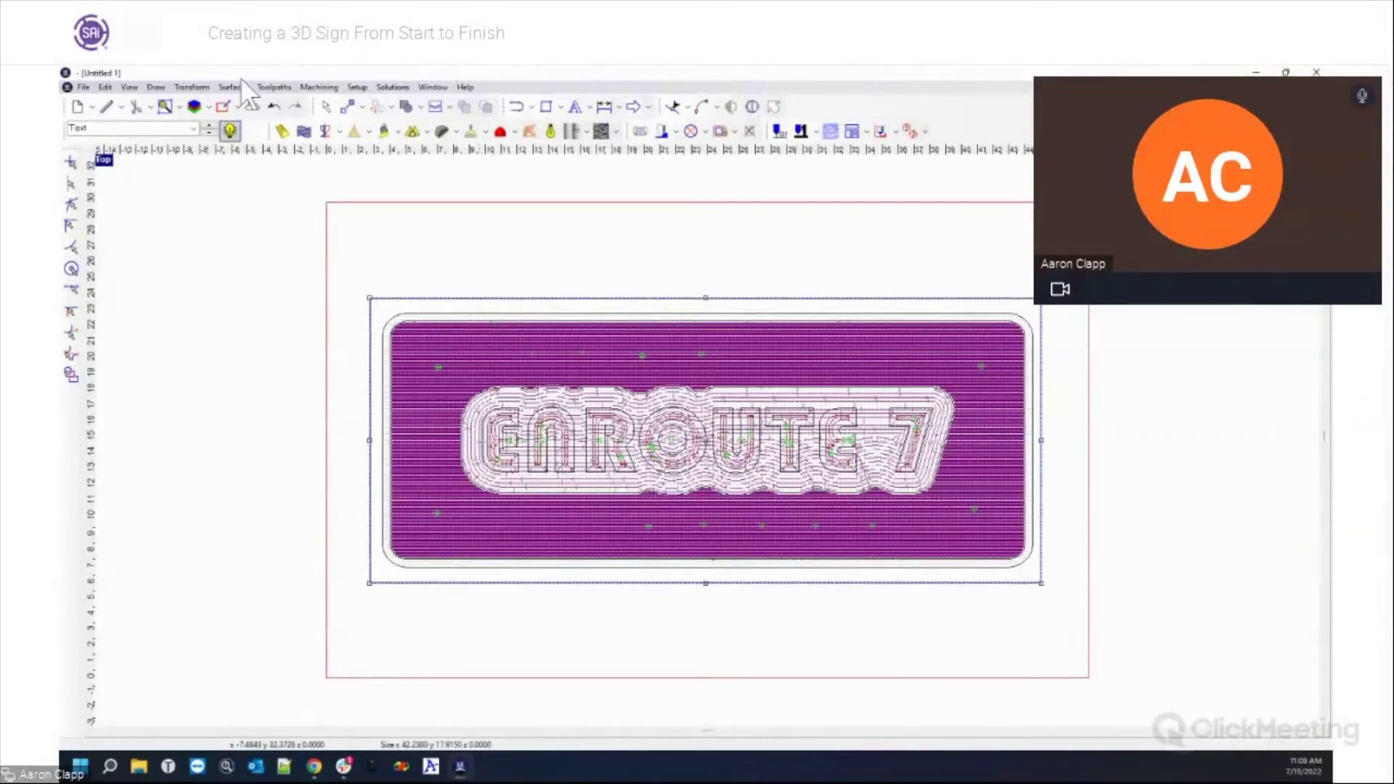
click(314, 88)
click(324, 233)
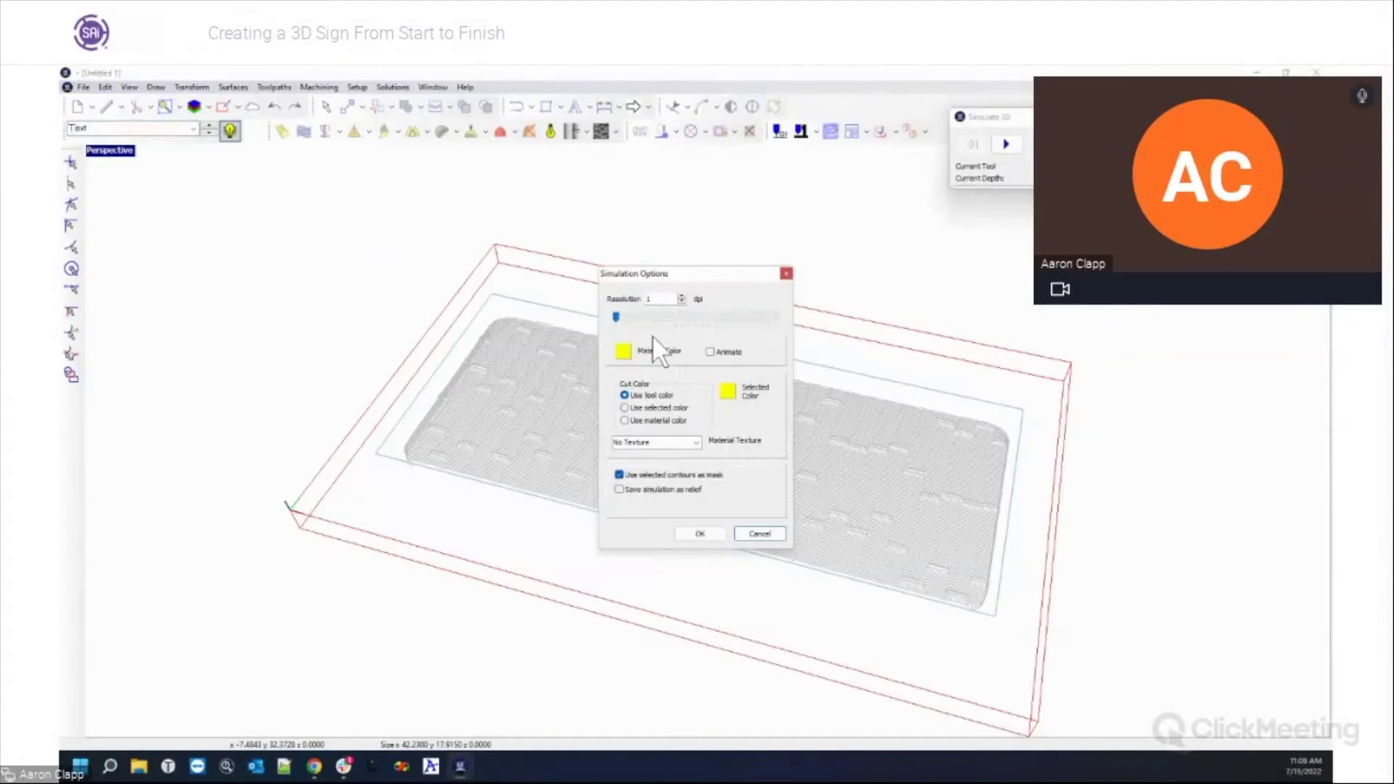
drag(621, 321, 676, 321)
click(701, 536)
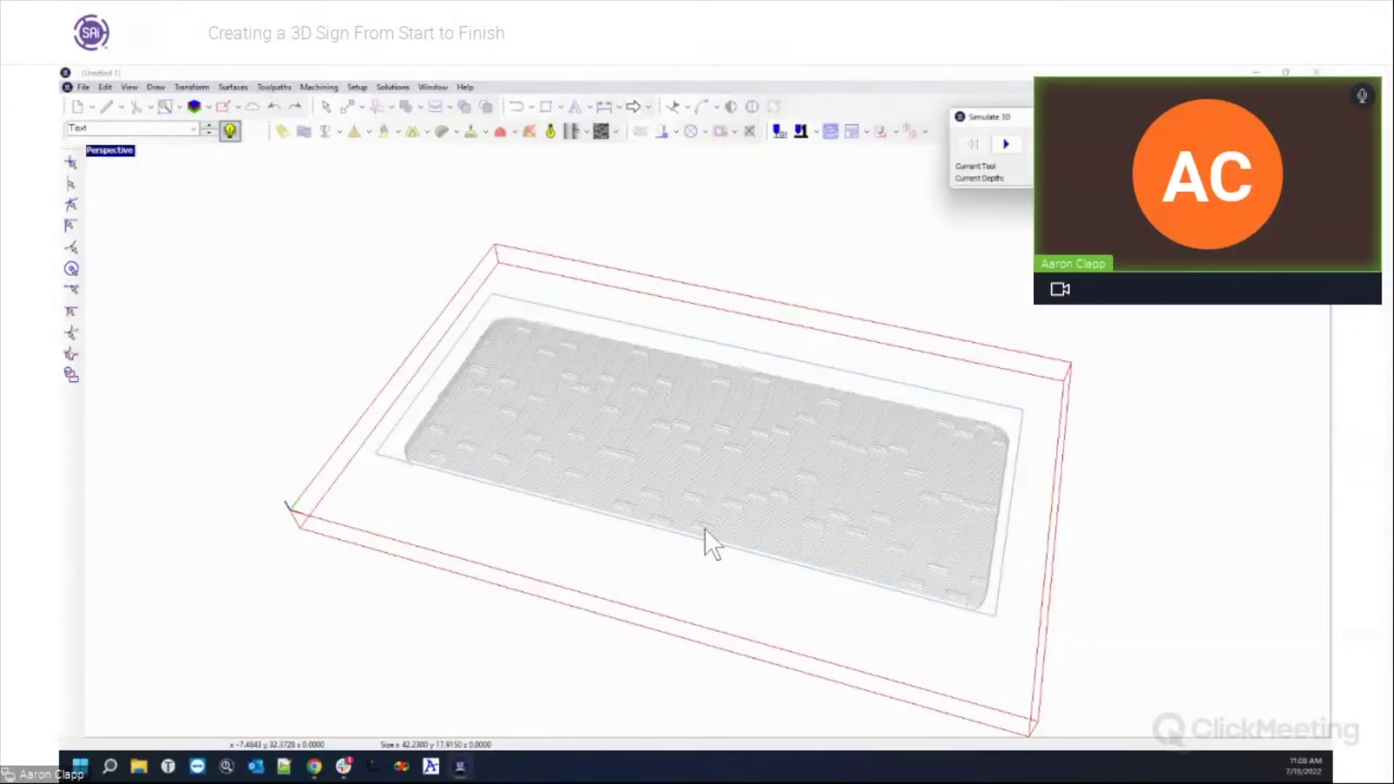
click(1006, 144)
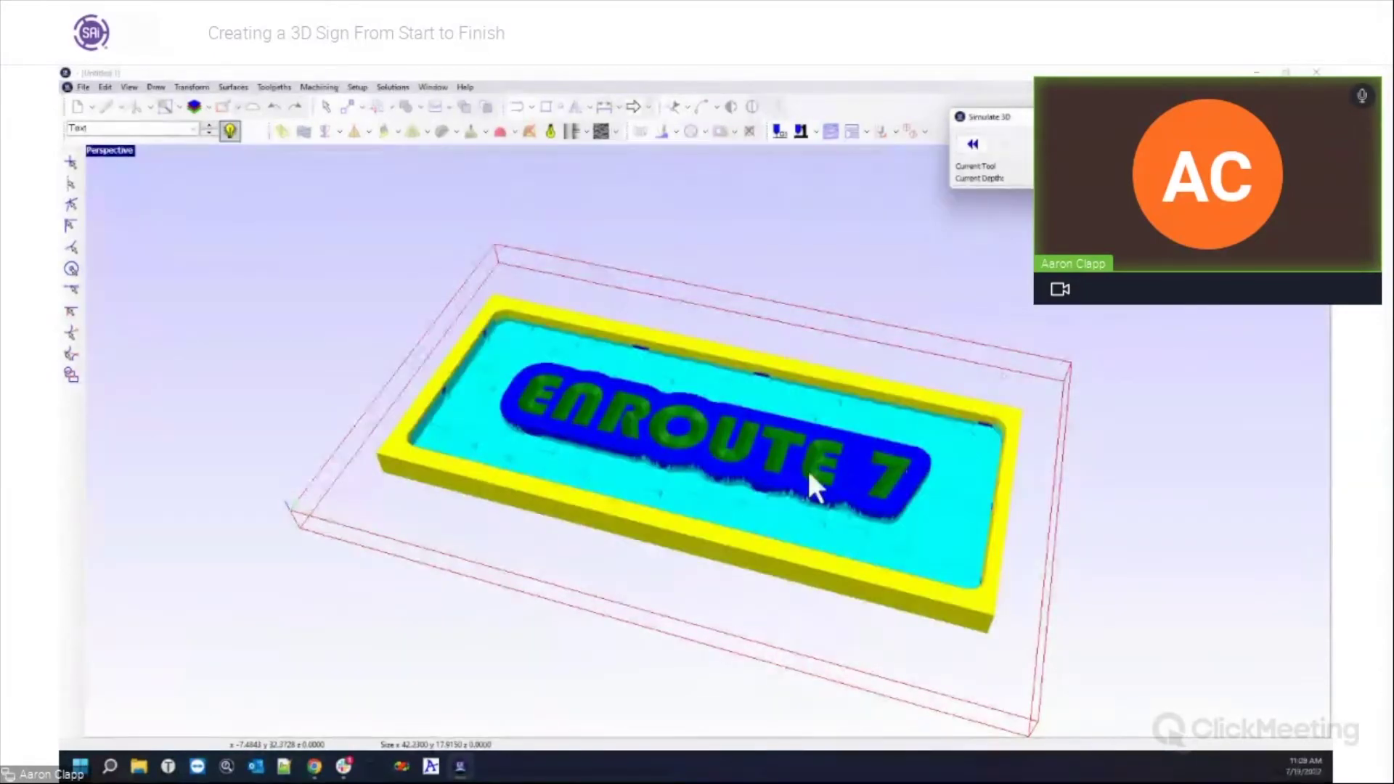
scroll(764, 438, up, 5)
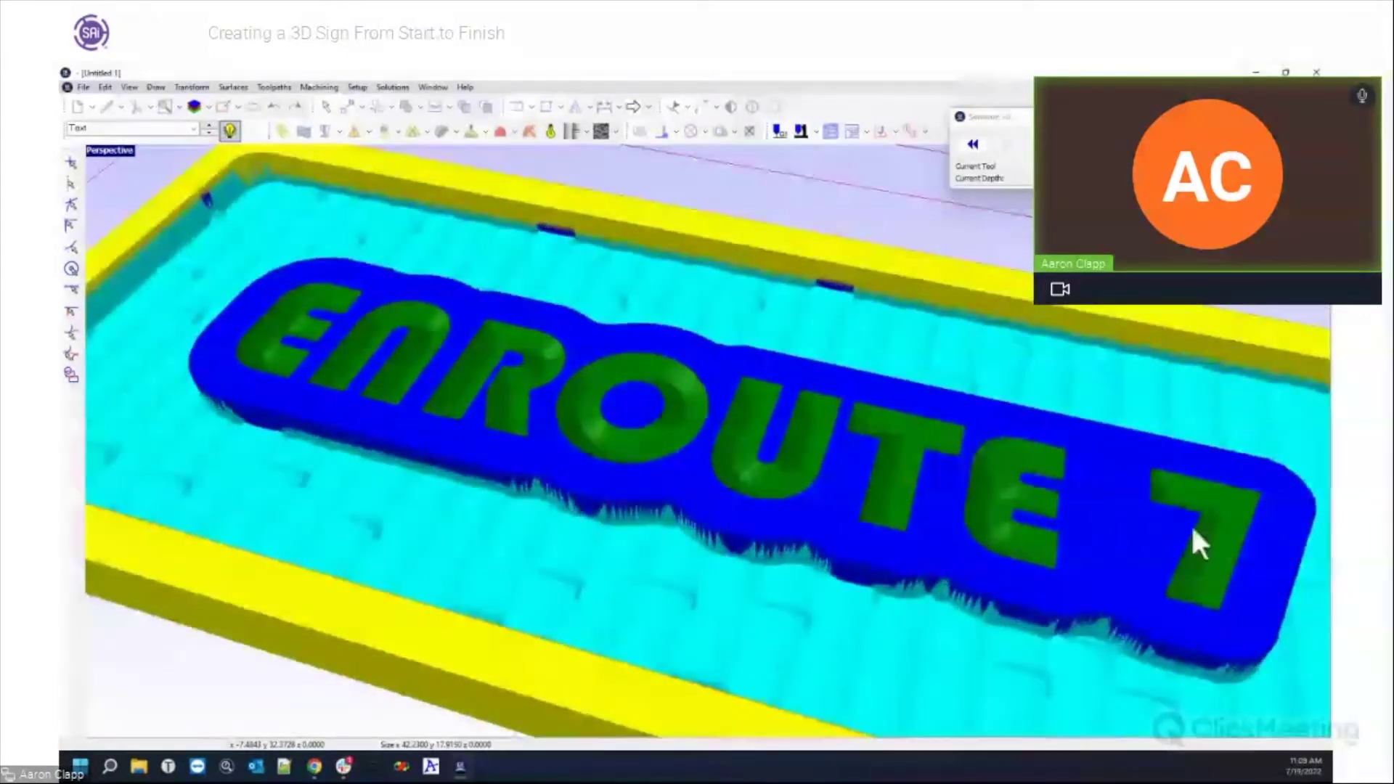
drag(906, 489, 943, 482)
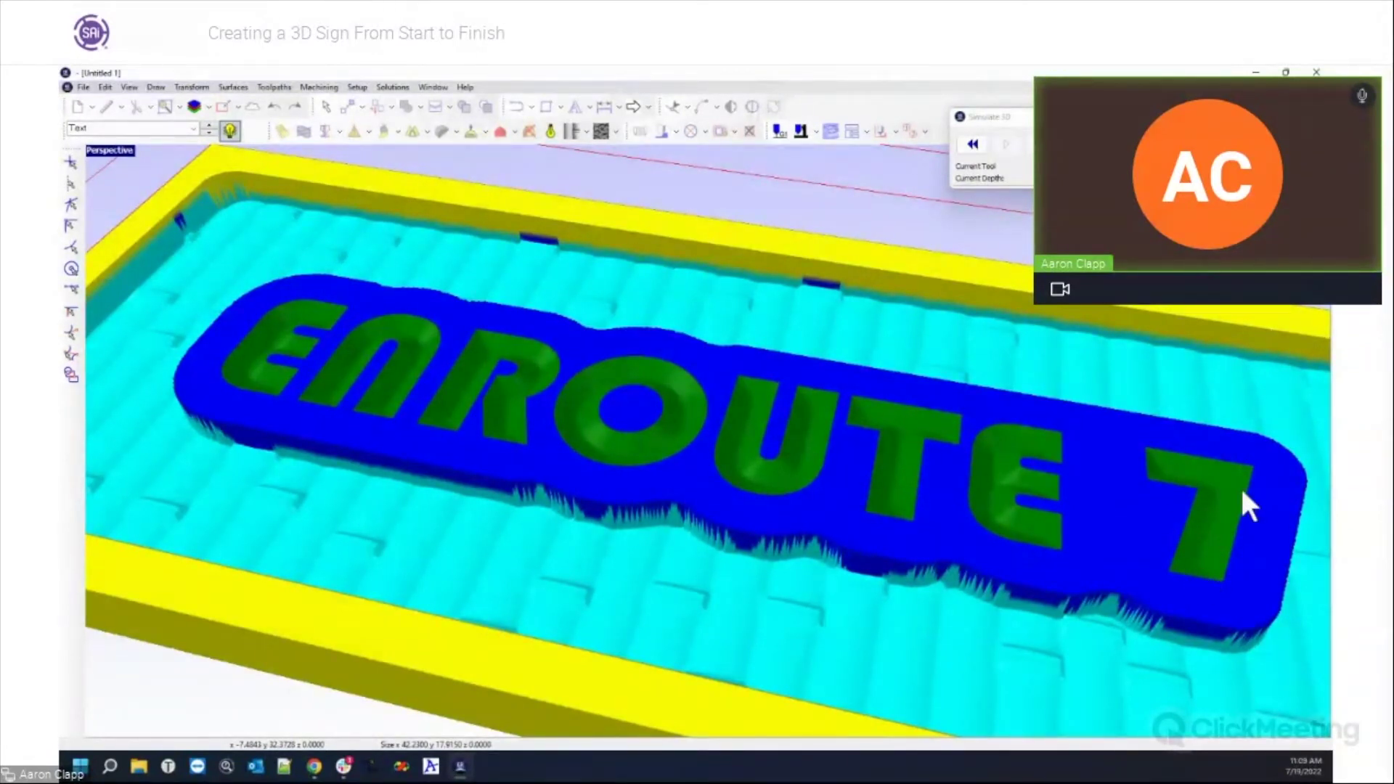
drag(725, 467, 567, 427)
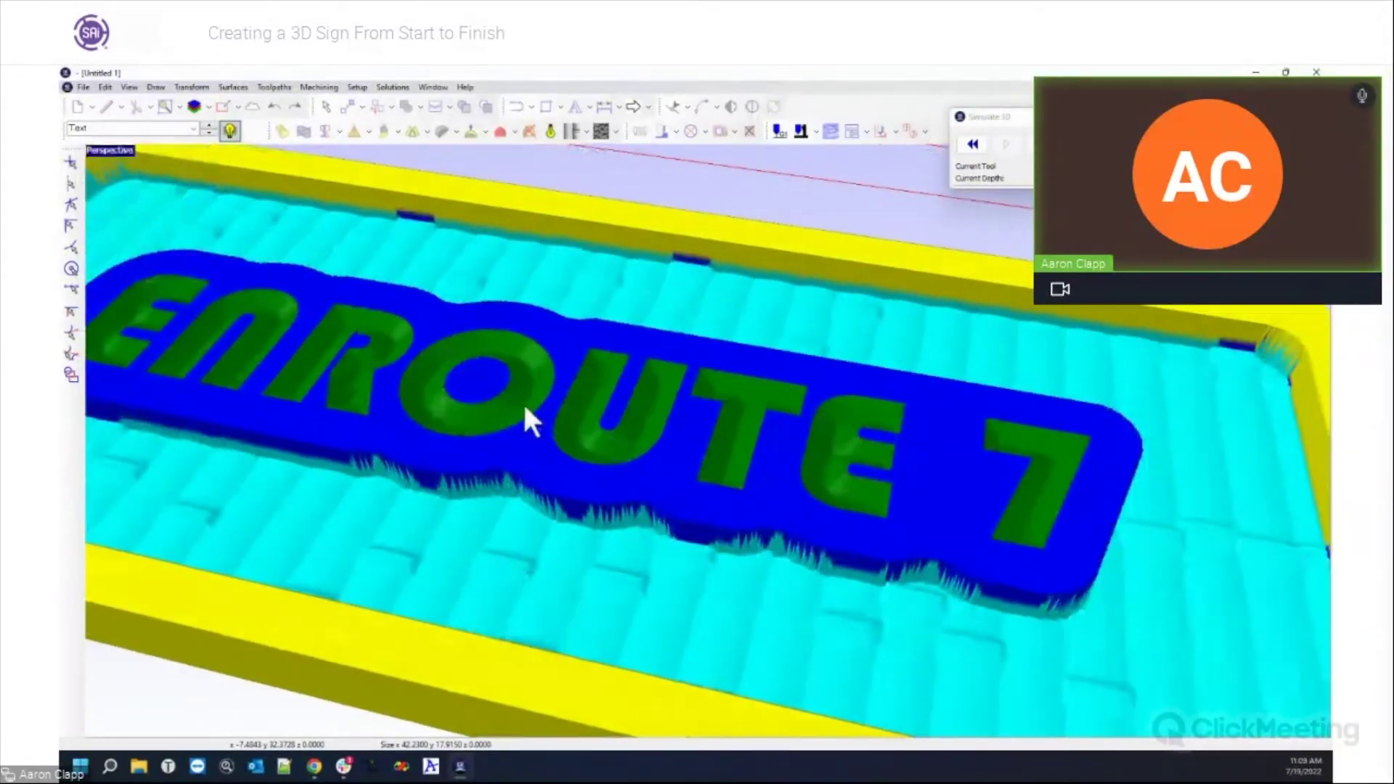
Close the 3D simulation, show only the Text layer and delete the engraving toolpath from the ENROUTE 7 lettering.
scroll(638, 388, up, 3)
scroll(669, 454, down, 4)
click(559, 436)
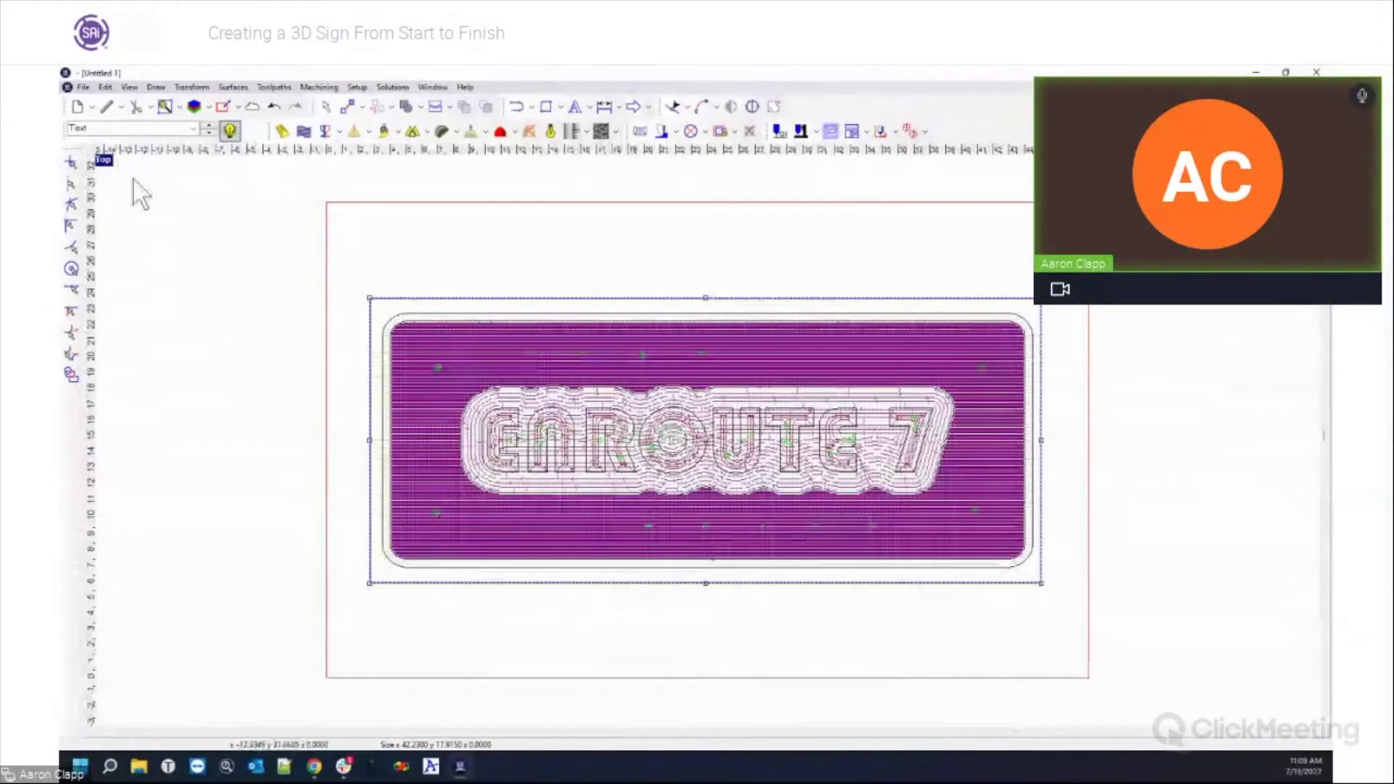
click(229, 130)
drag(445, 374, 980, 544)
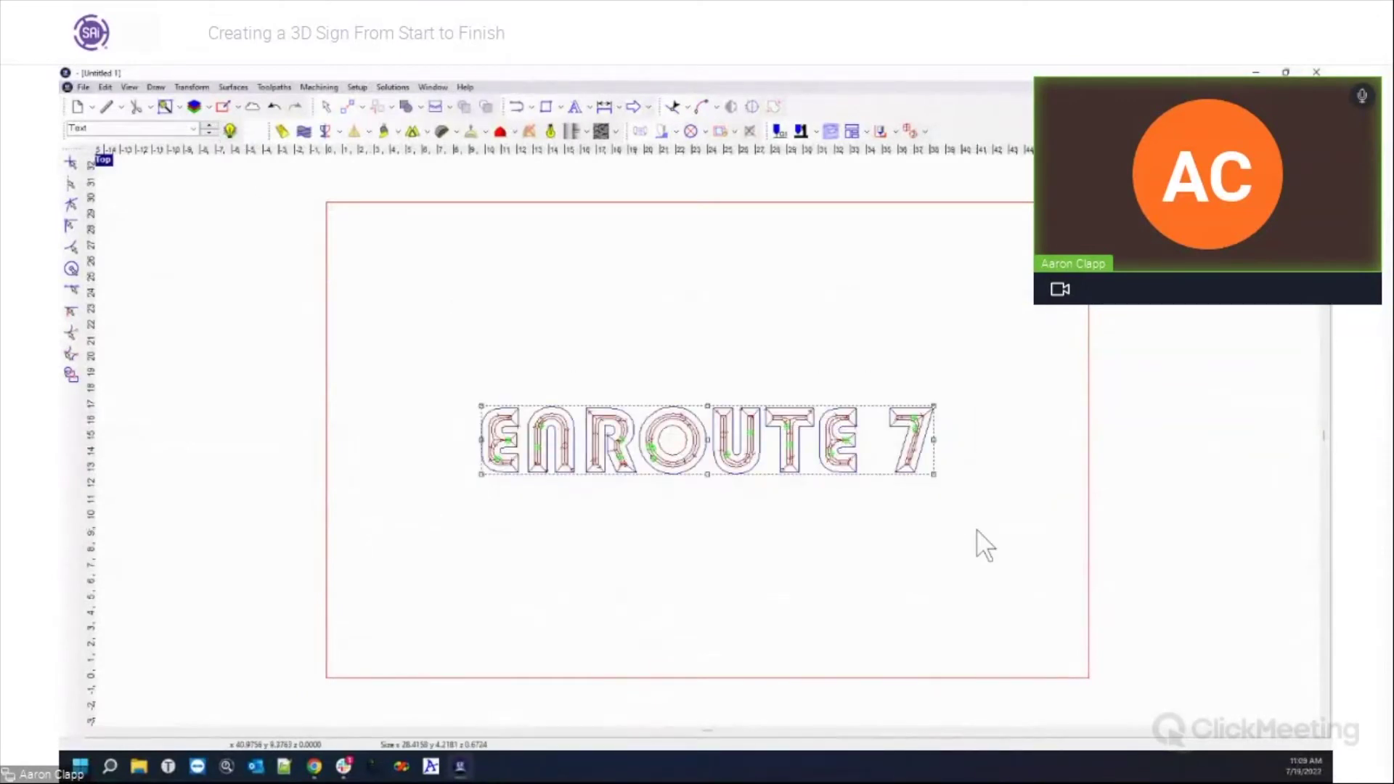
click(749, 132)
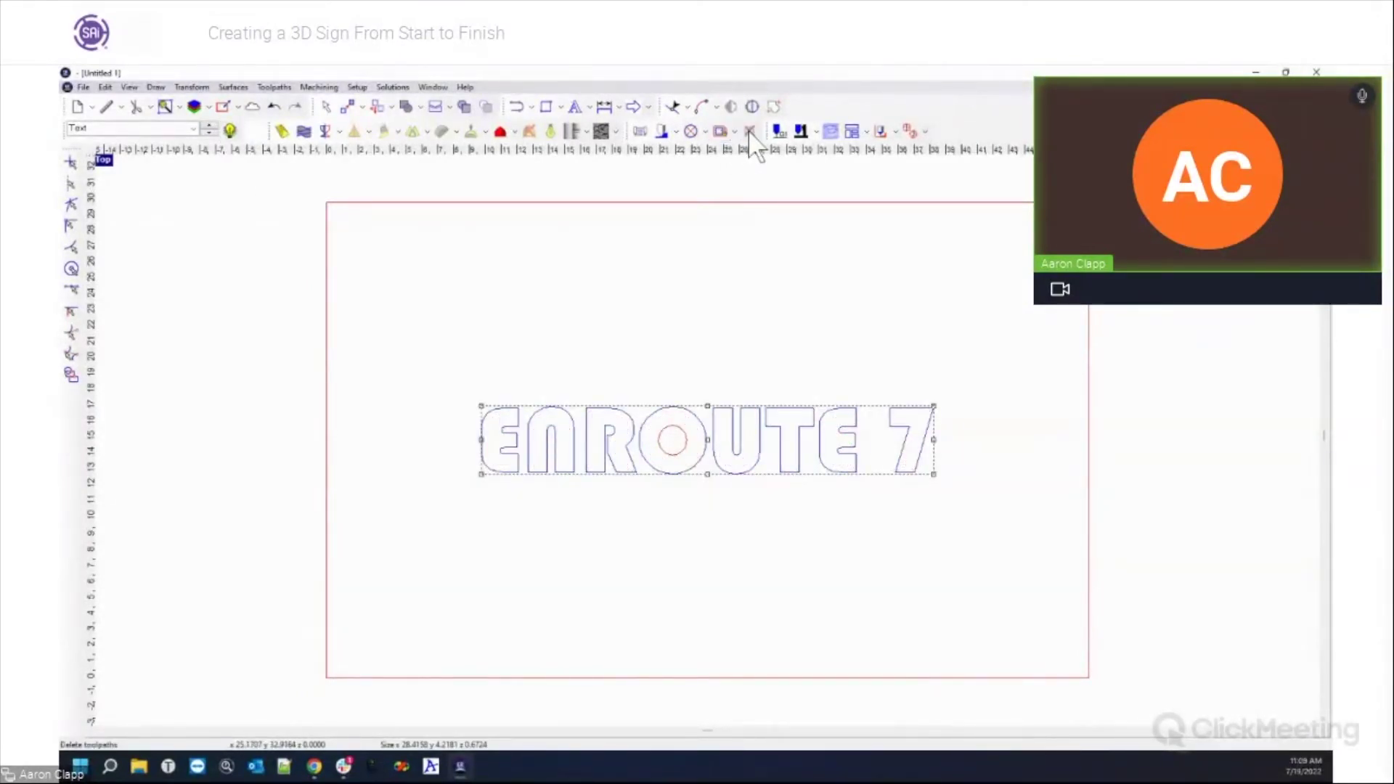
Start an island fill on the ENROUTE 7 lettering, clearing the existing tool and adding the 1/8" End Mill.
click(675, 131)
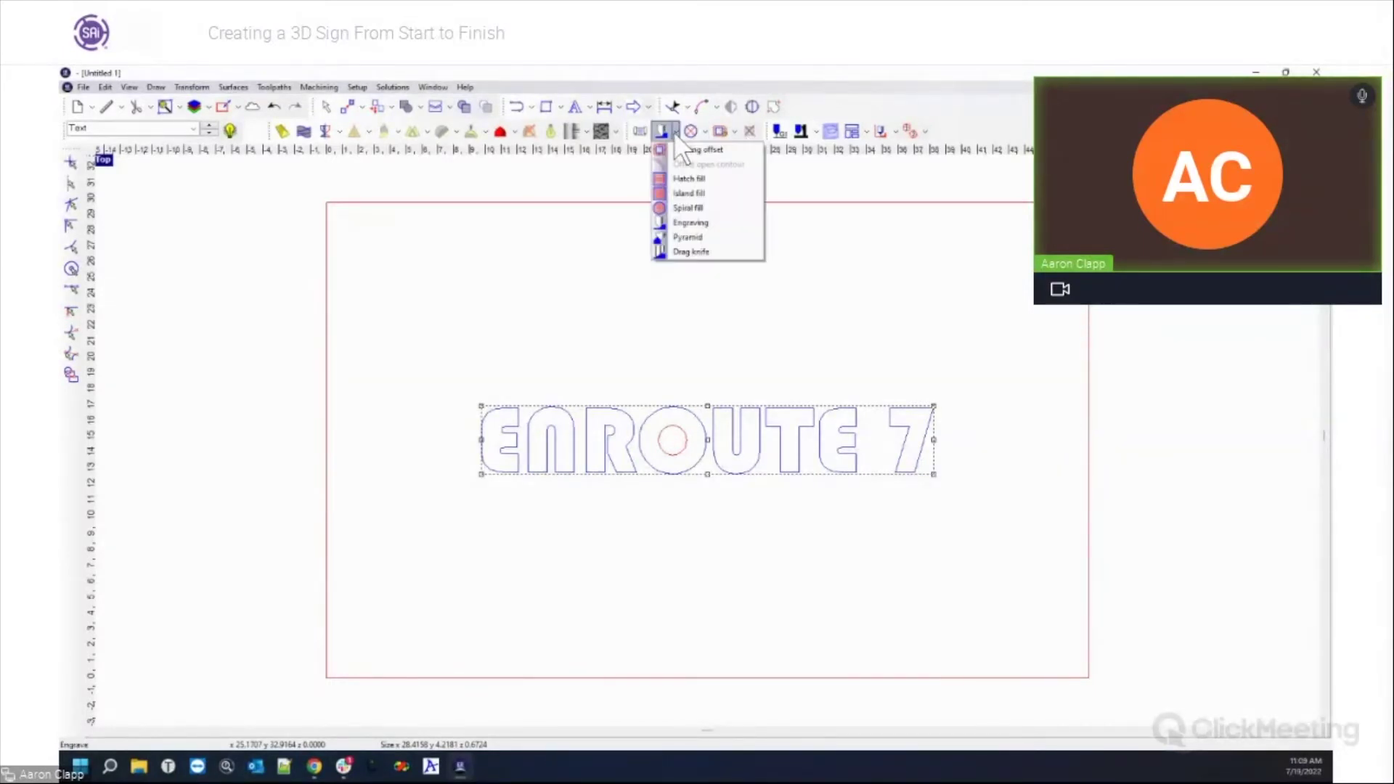
click(684, 192)
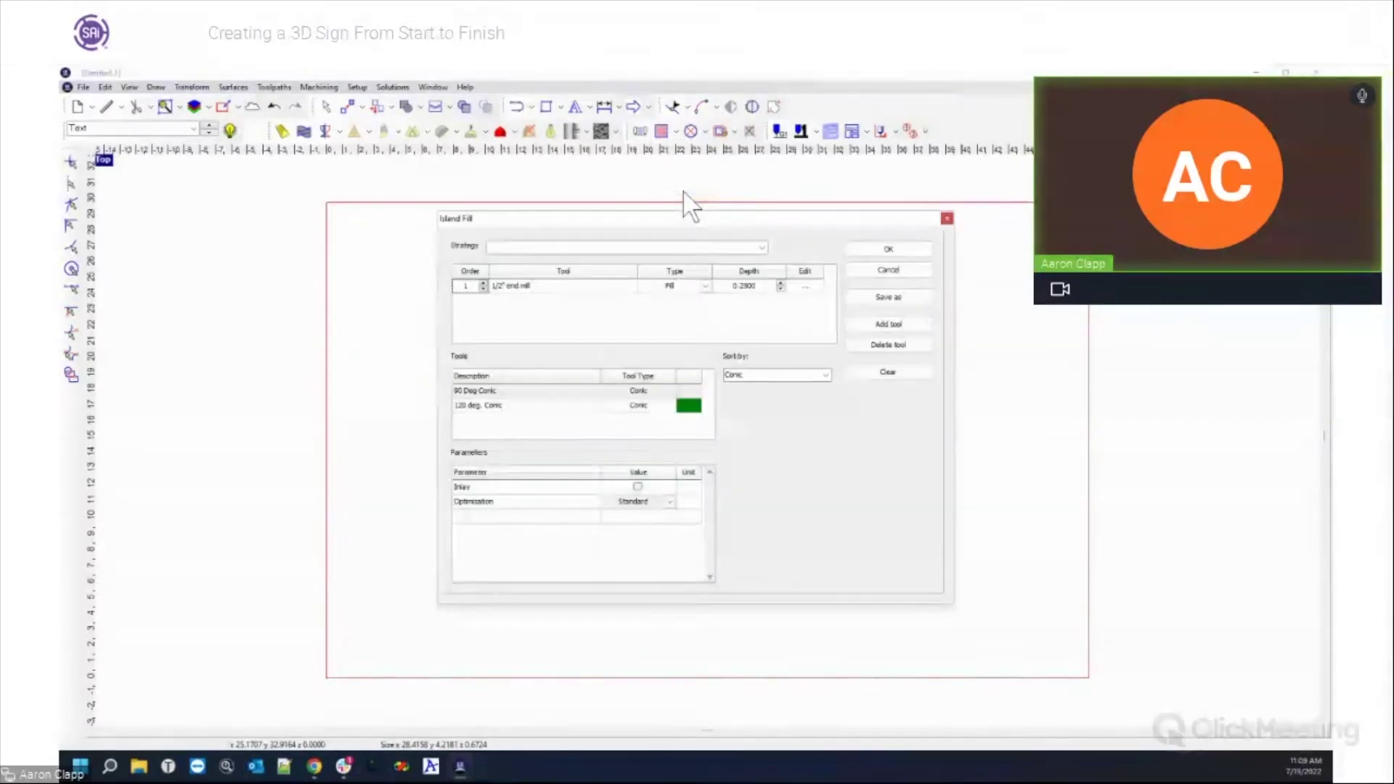
click(849, 373)
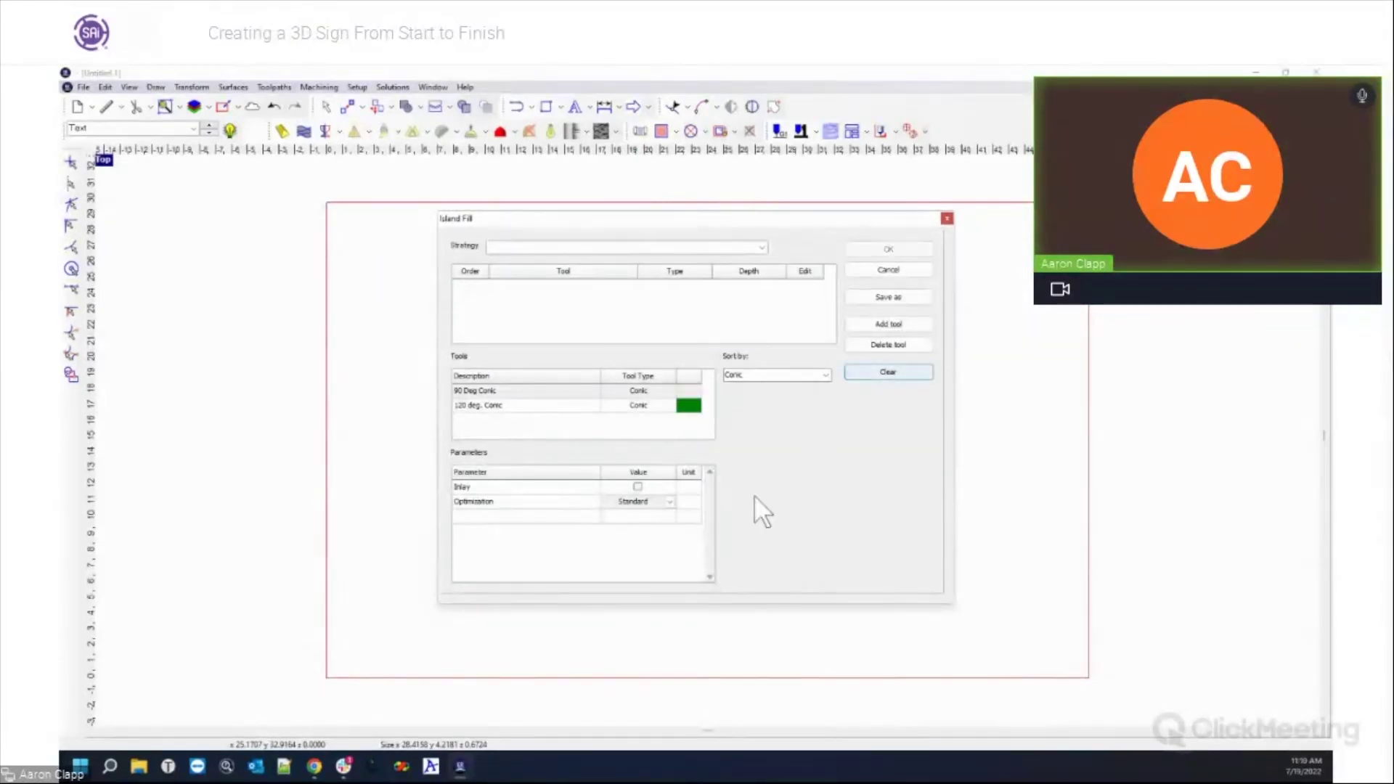
click(826, 375)
click(780, 465)
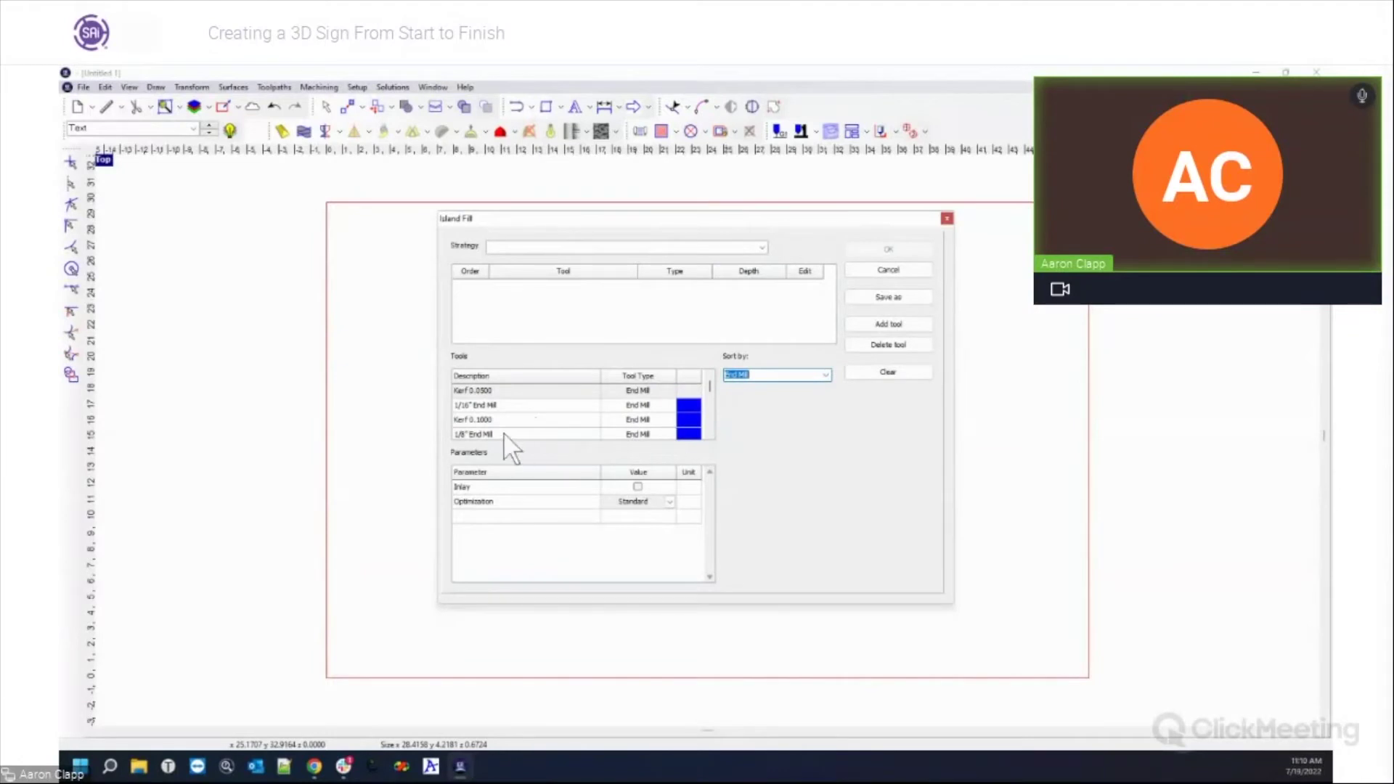
double_click(504, 432)
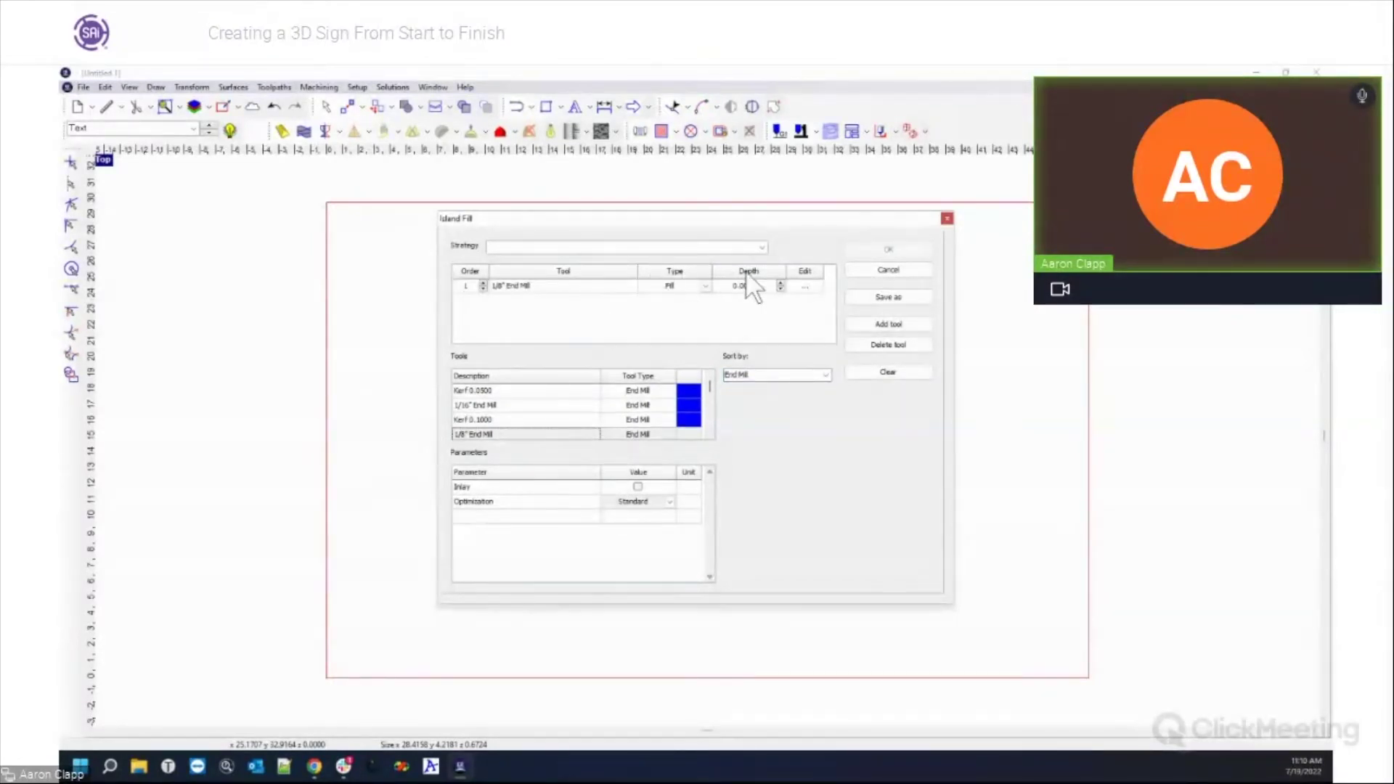
Set the 1/8" End Mill's fill depth to 0.25 in, starting from a surface of 0.25 in.
text(0.25)
click(804, 287)
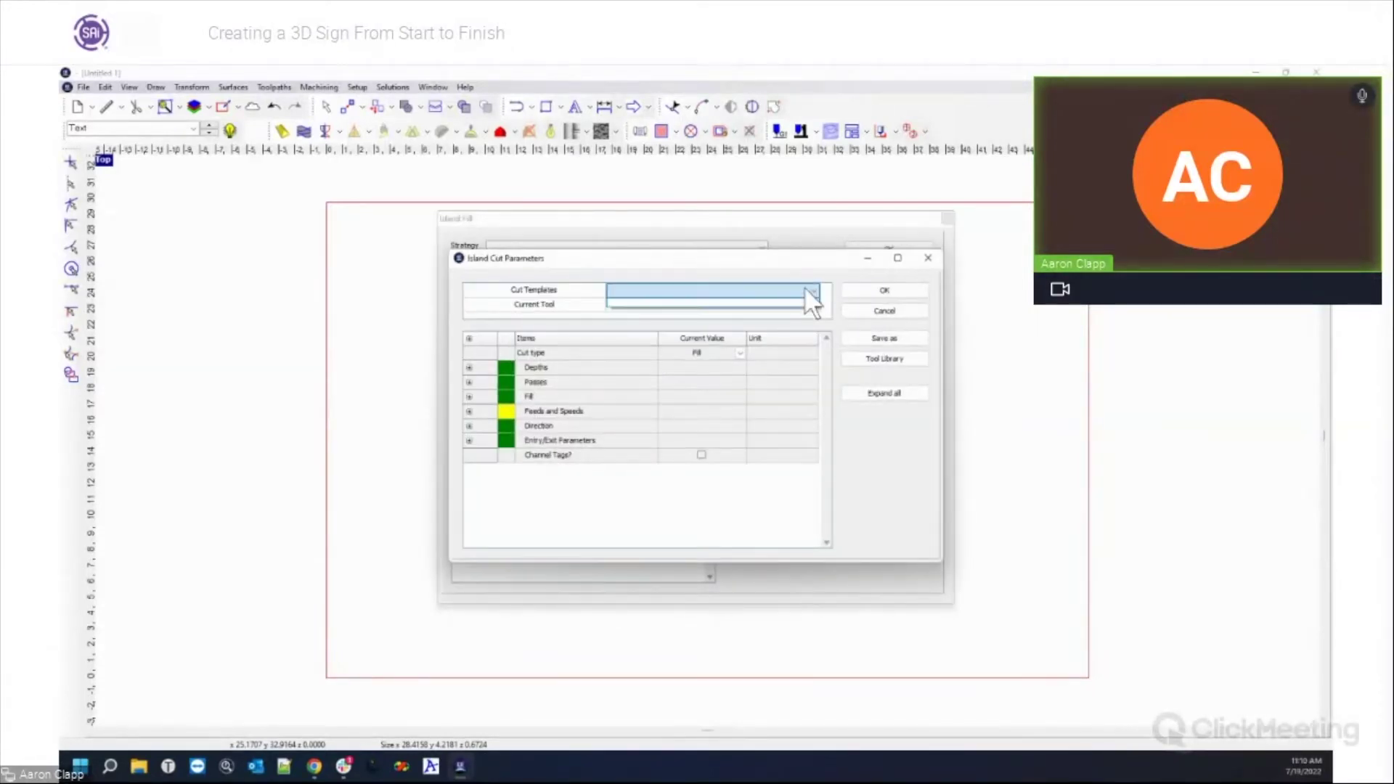
click(469, 368)
click(726, 382)
text(.25)
key(Return)
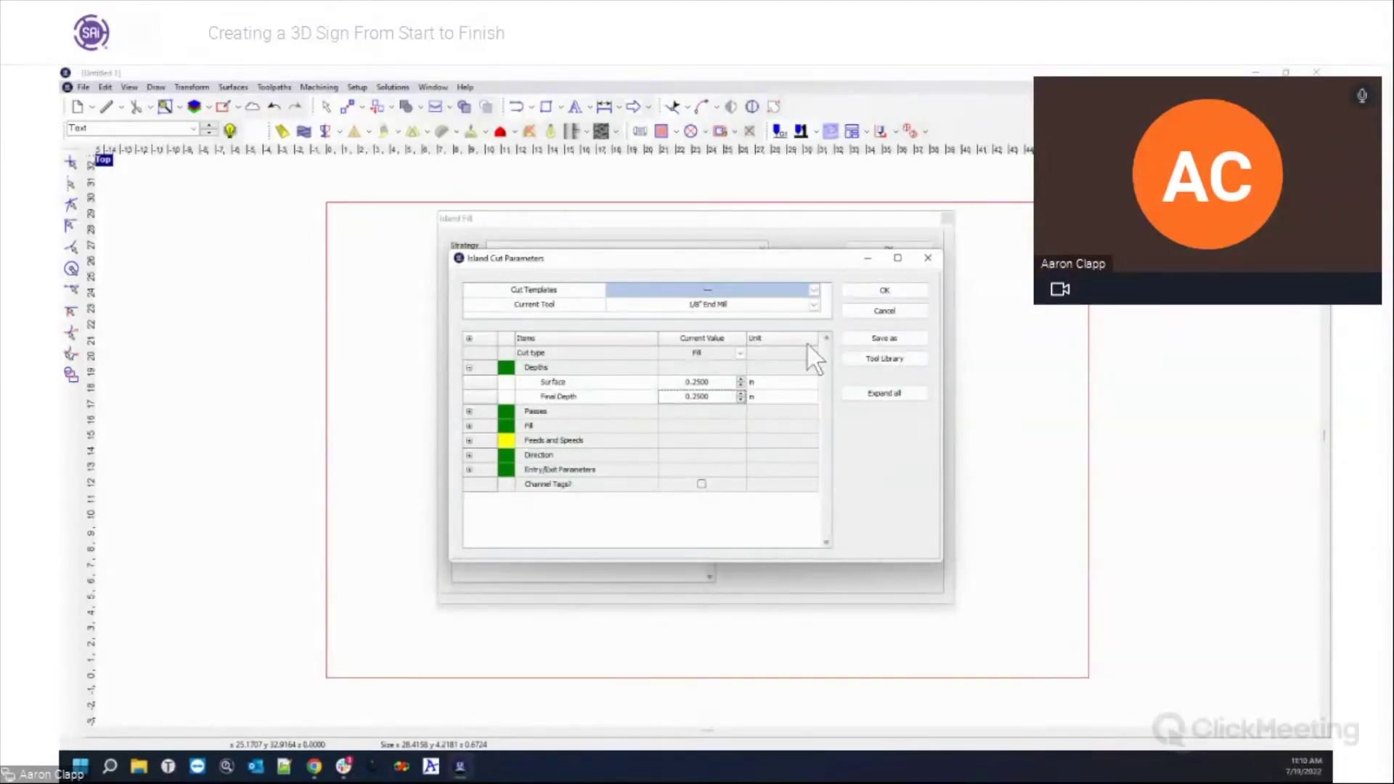
click(863, 294)
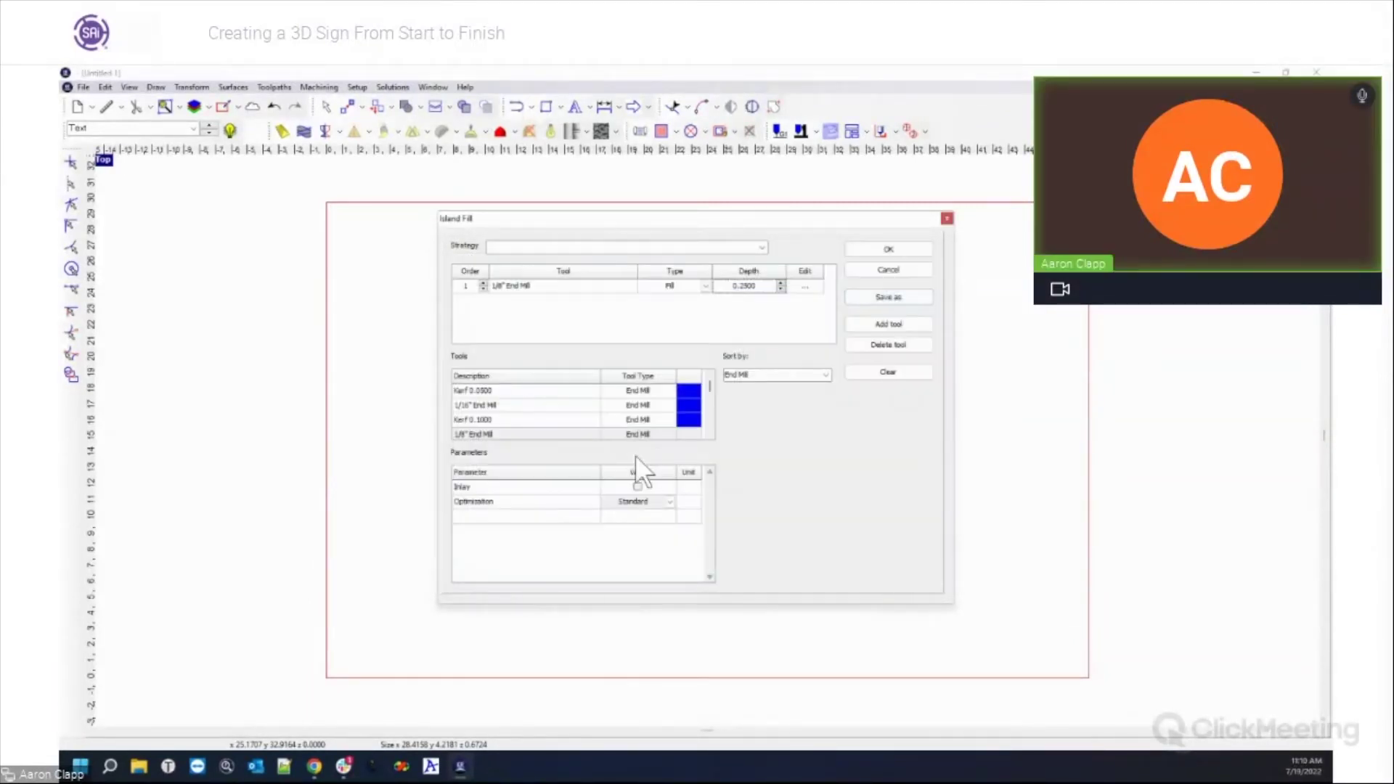
Add the 120 deg. Conic as the clean tool with 3D toolpaths enabled and create the lettering's island fill.
click(827, 374)
click(826, 375)
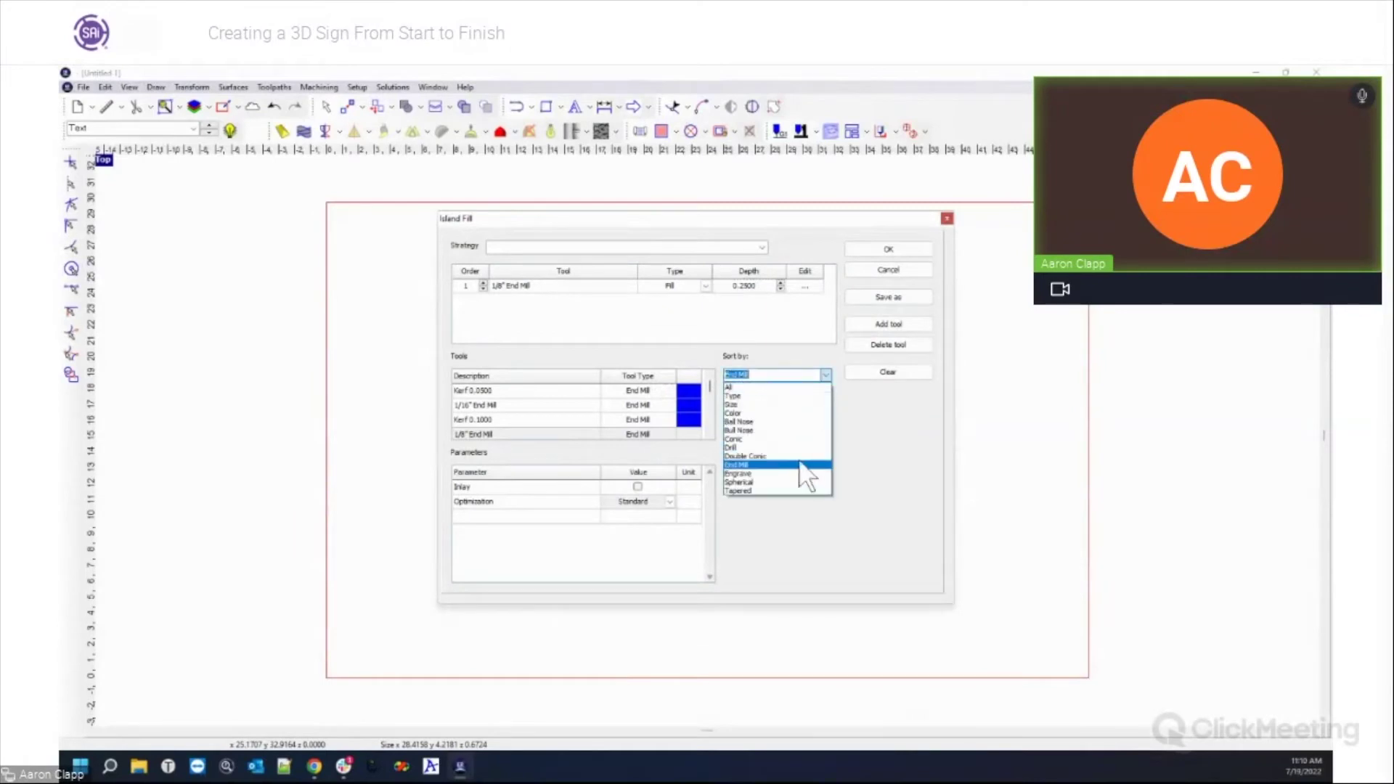
click(788, 439)
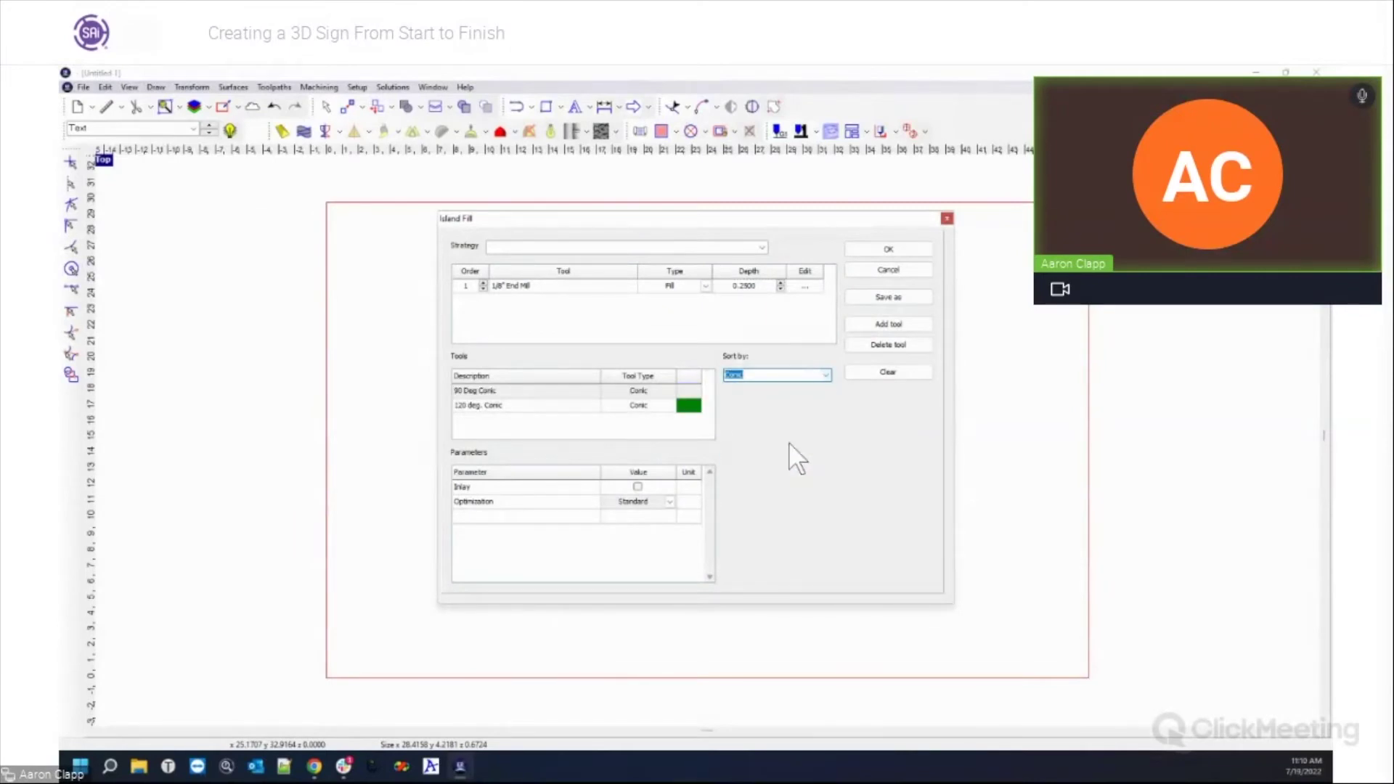
double_click(517, 405)
click(806, 301)
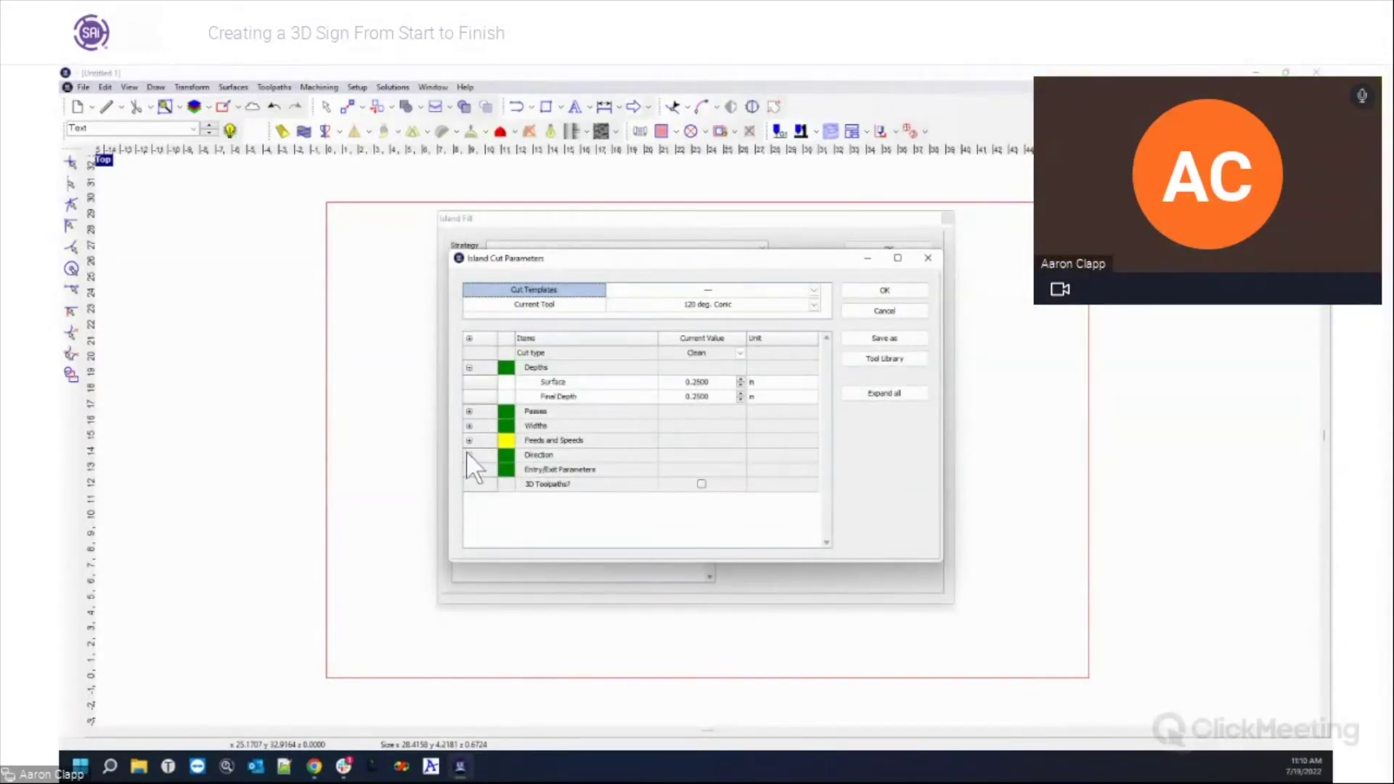
click(702, 484)
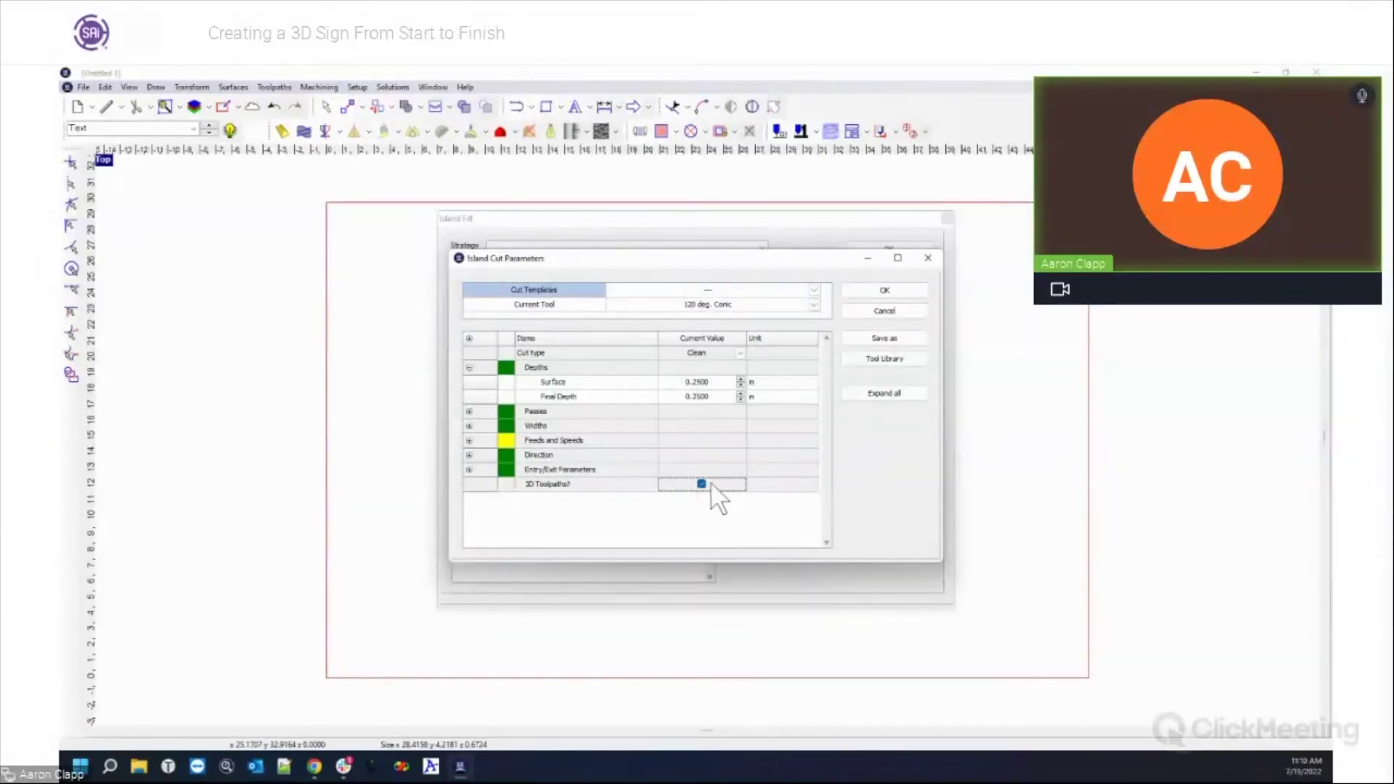
click(896, 294)
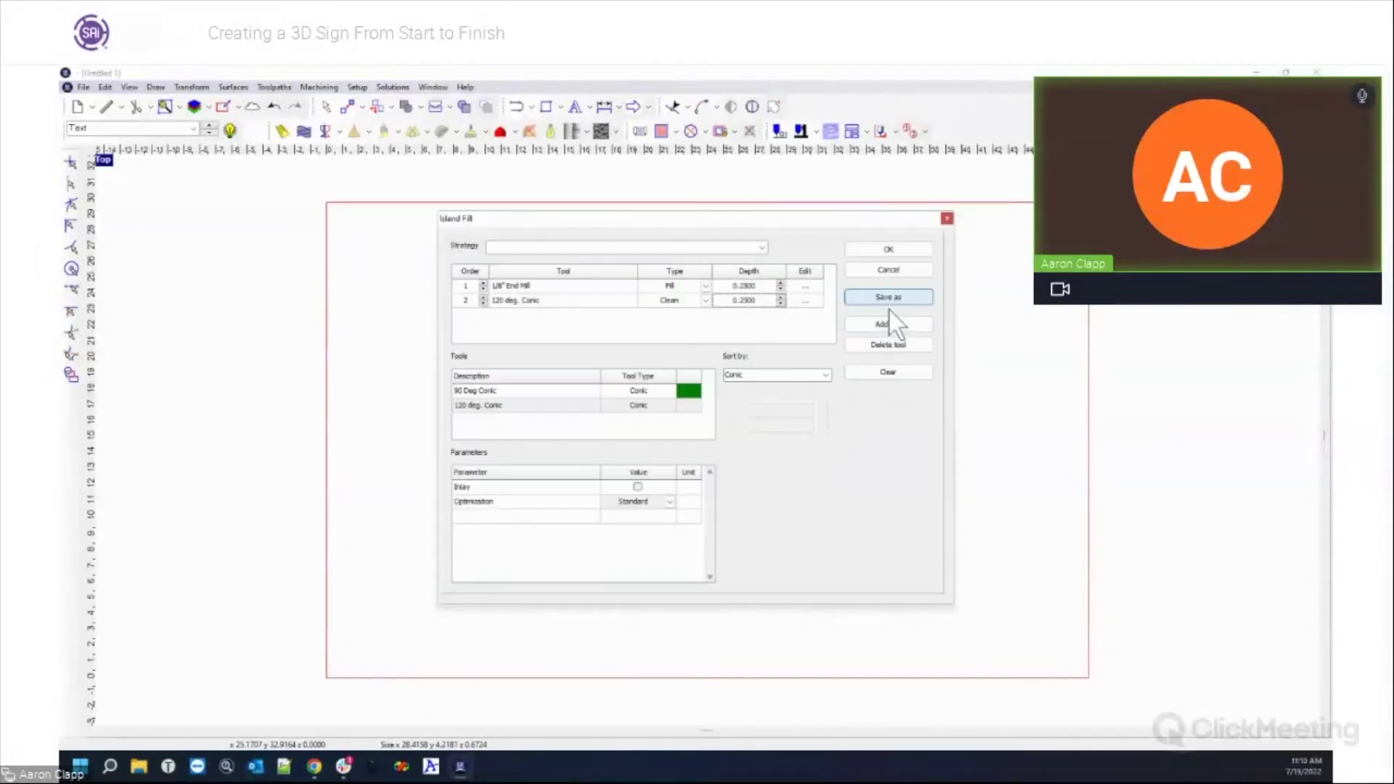
click(890, 249)
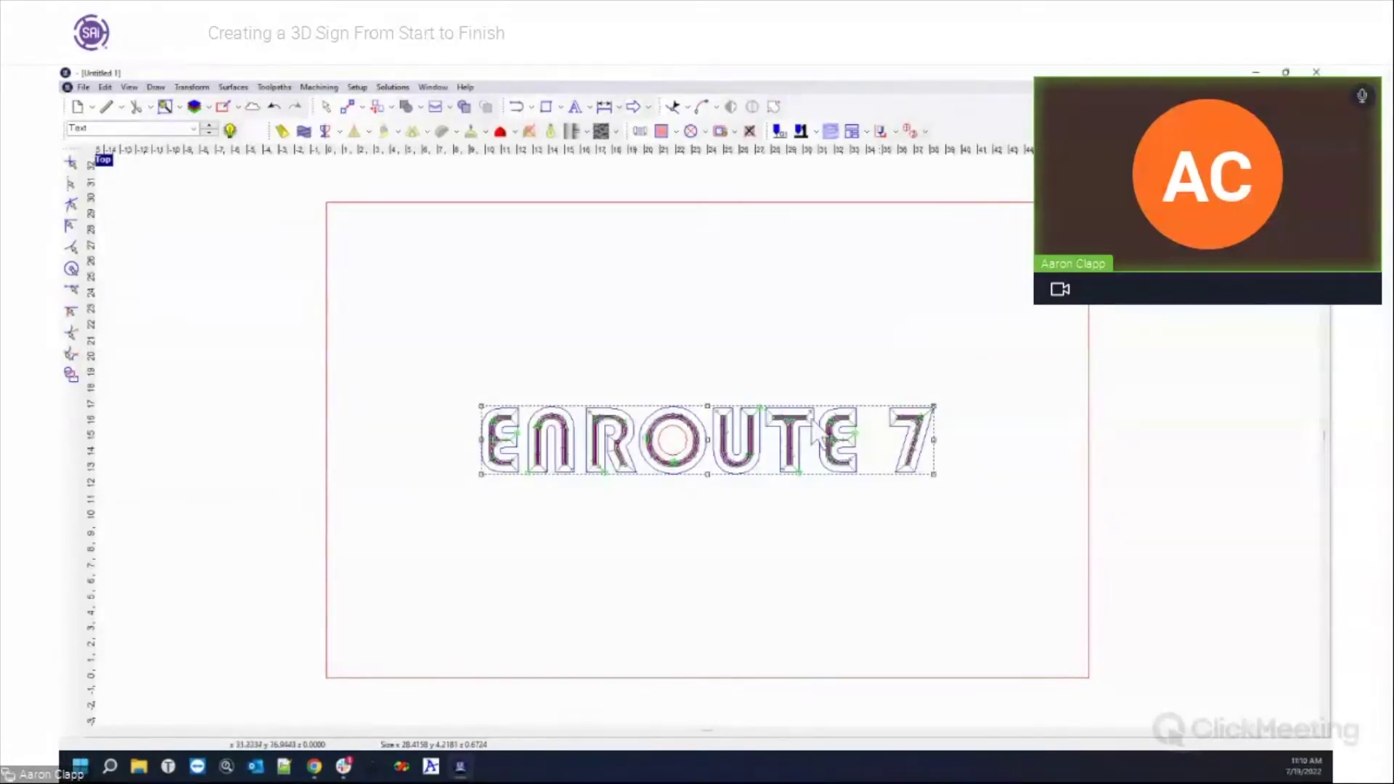
Examine the island fill toolpaths up close inside the first letters of ENROUTE 7.
scroll(496, 454, down, 1)
scroll(496, 454, up, 6)
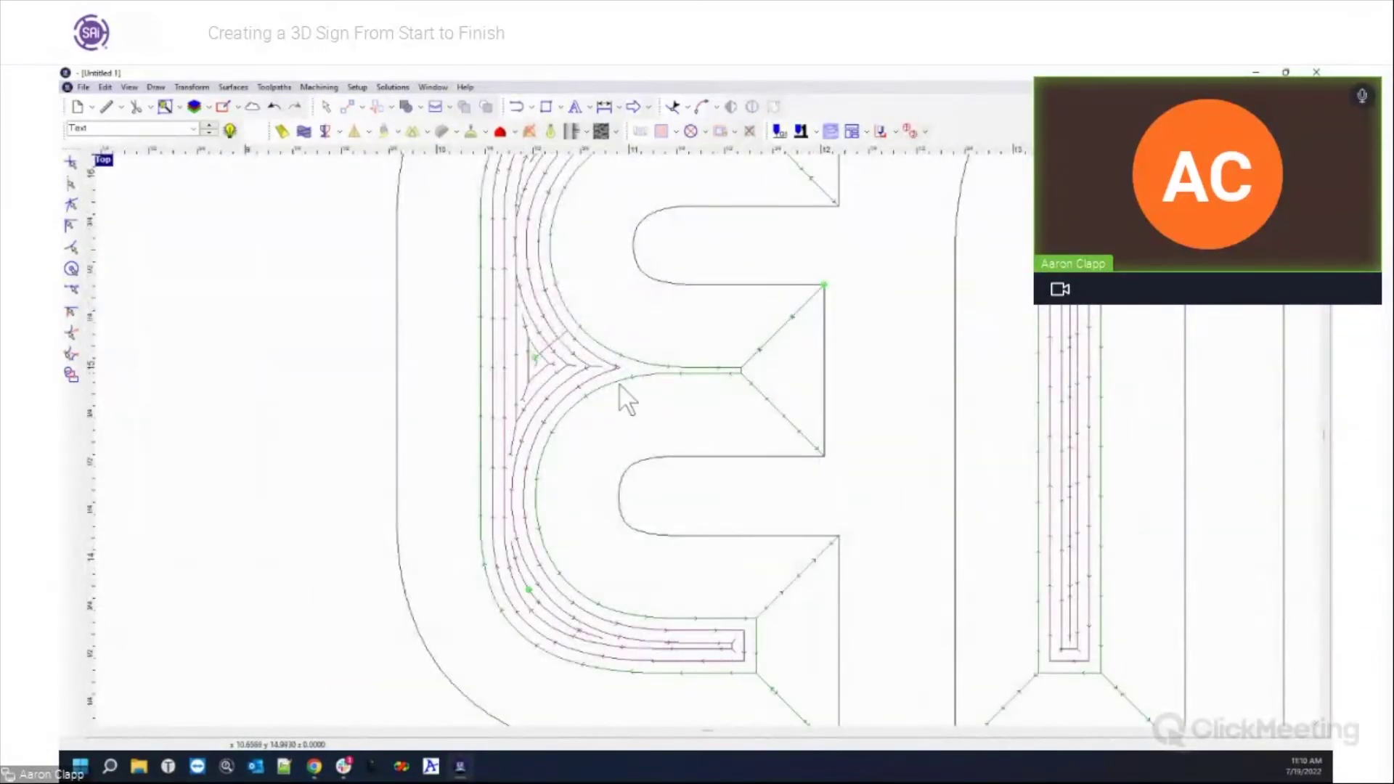
scroll(1065, 542, down, 1)
scroll(1065, 542, down, 1)
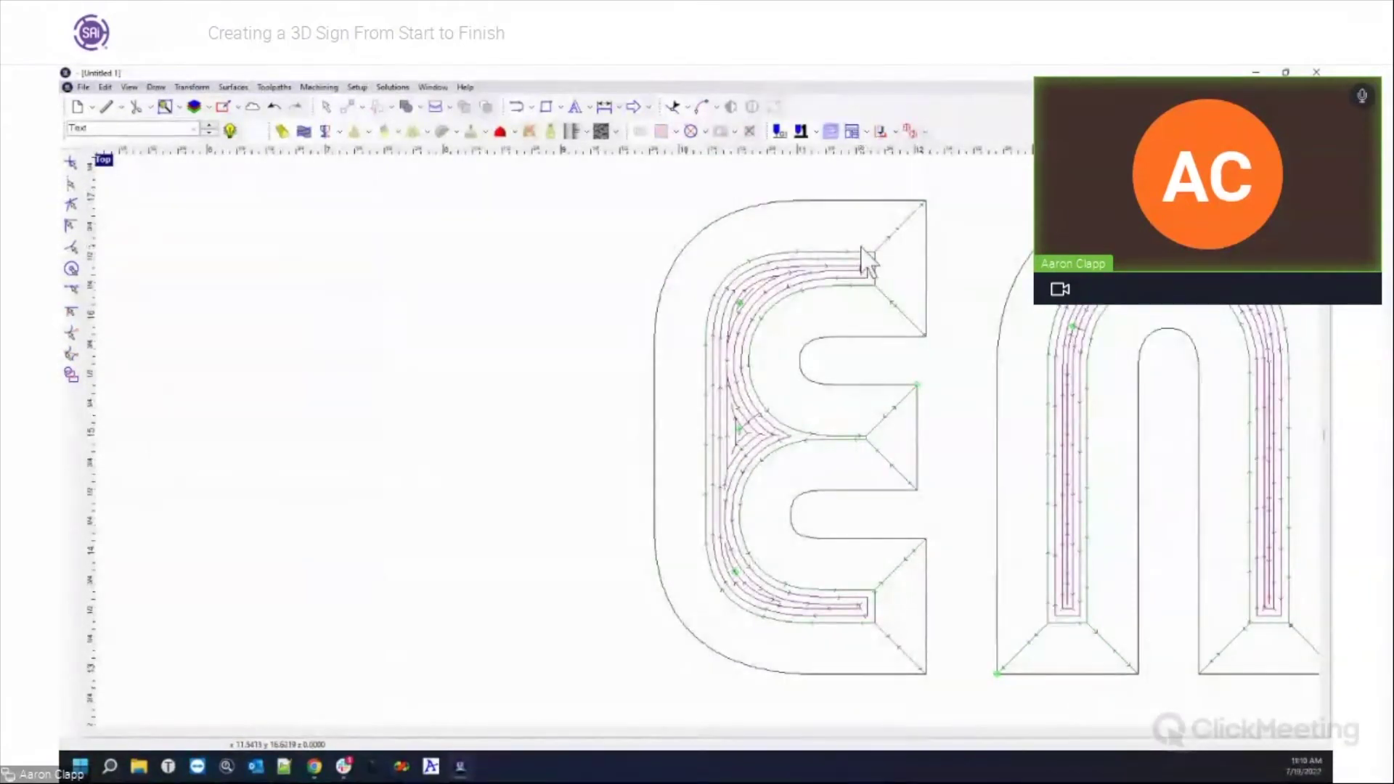
scroll(644, 467, down, 3)
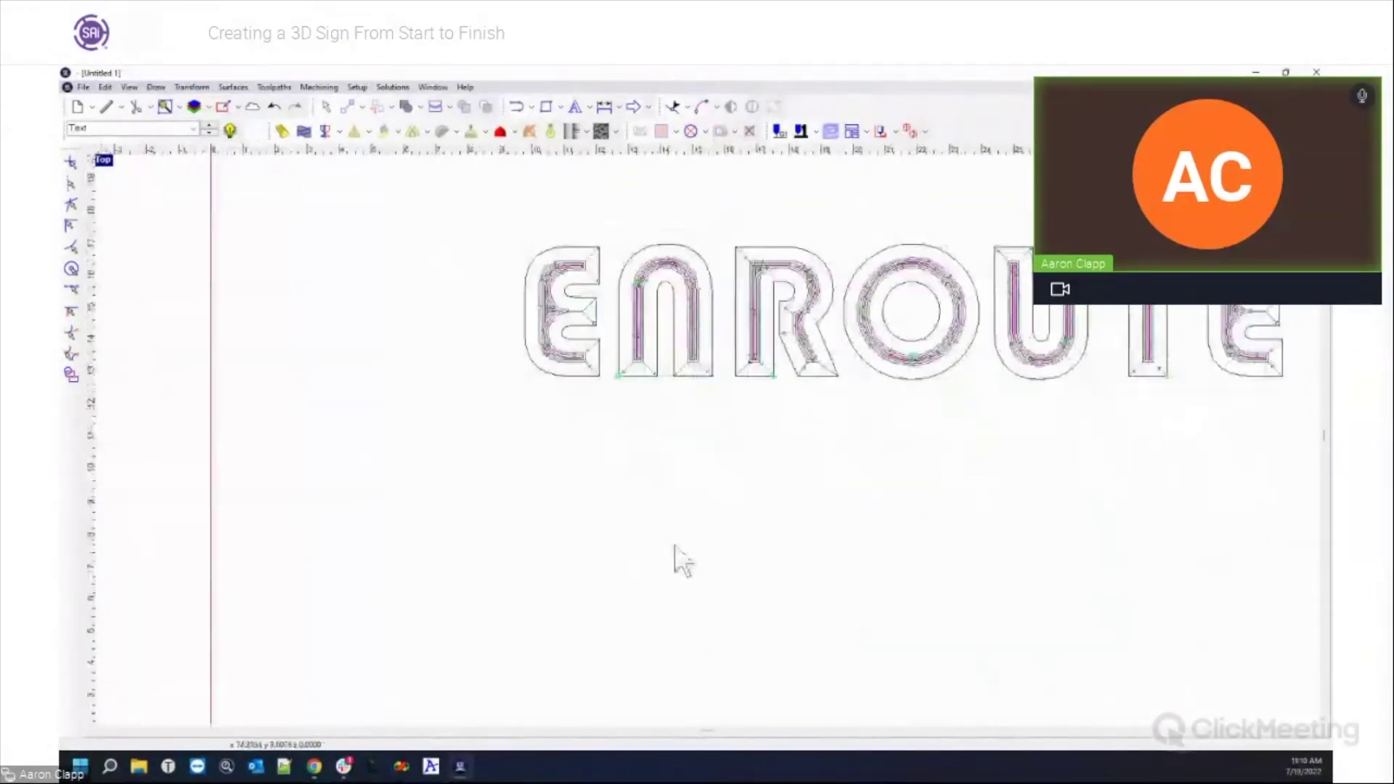
Show all layers, simulate the whole sign in 3D masked by the outer rectangle, and inspect the flat-bottomed, bevelled letters.
click(231, 131)
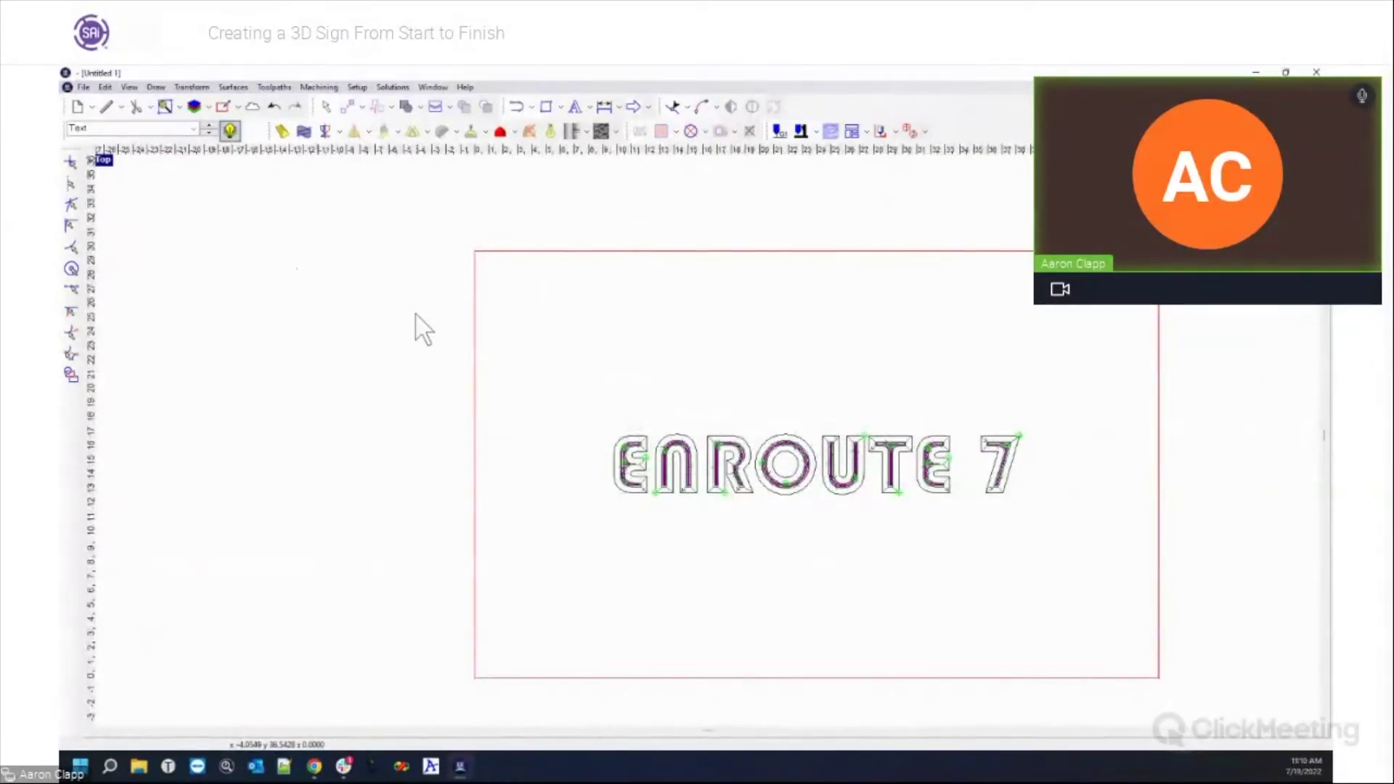
click(514, 339)
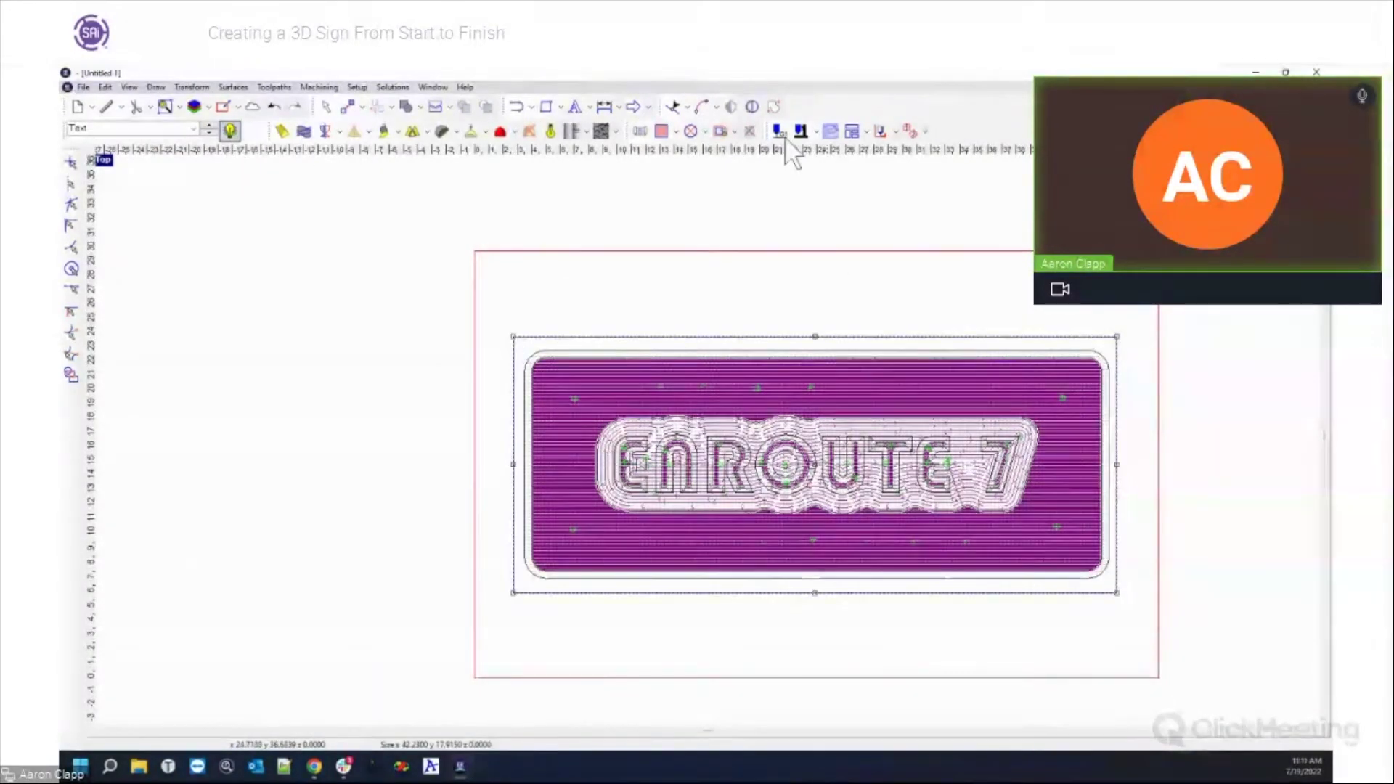
click(319, 87)
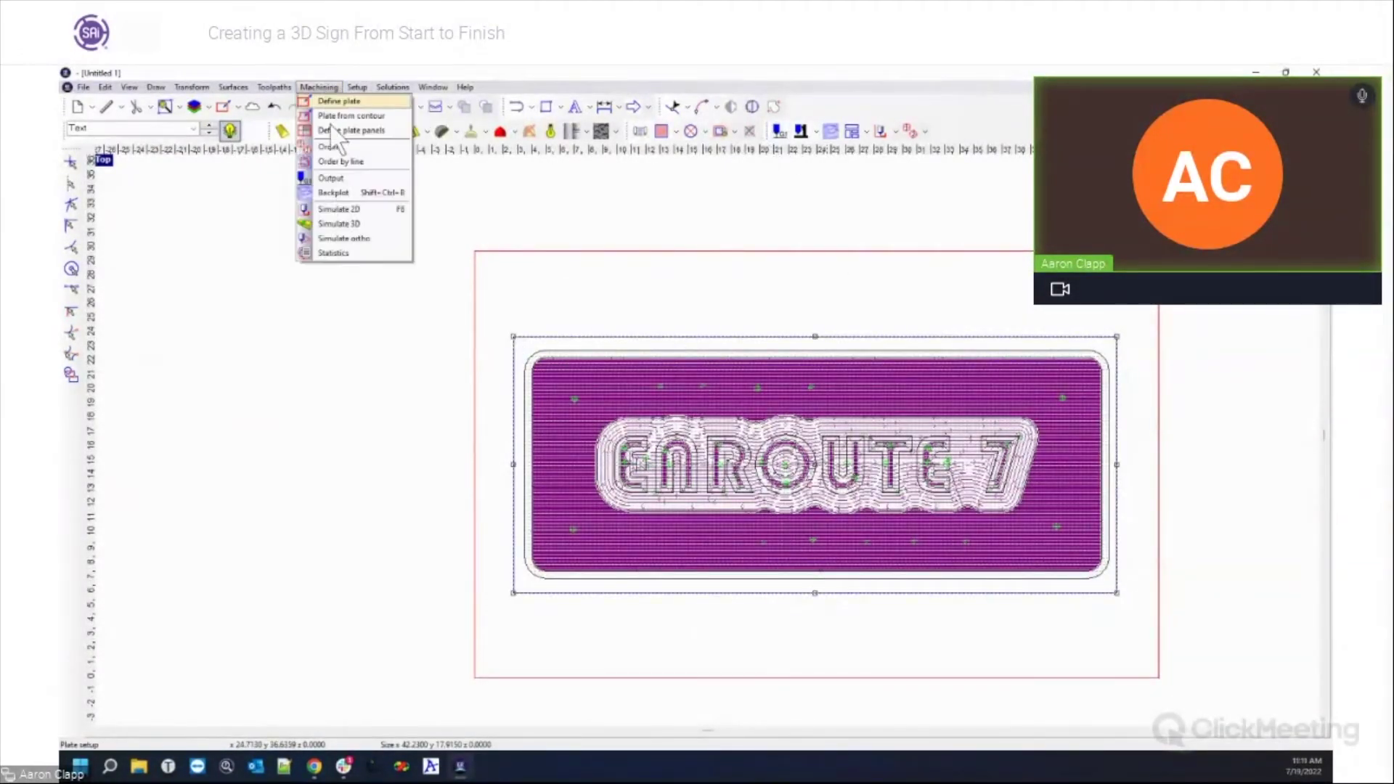
click(335, 222)
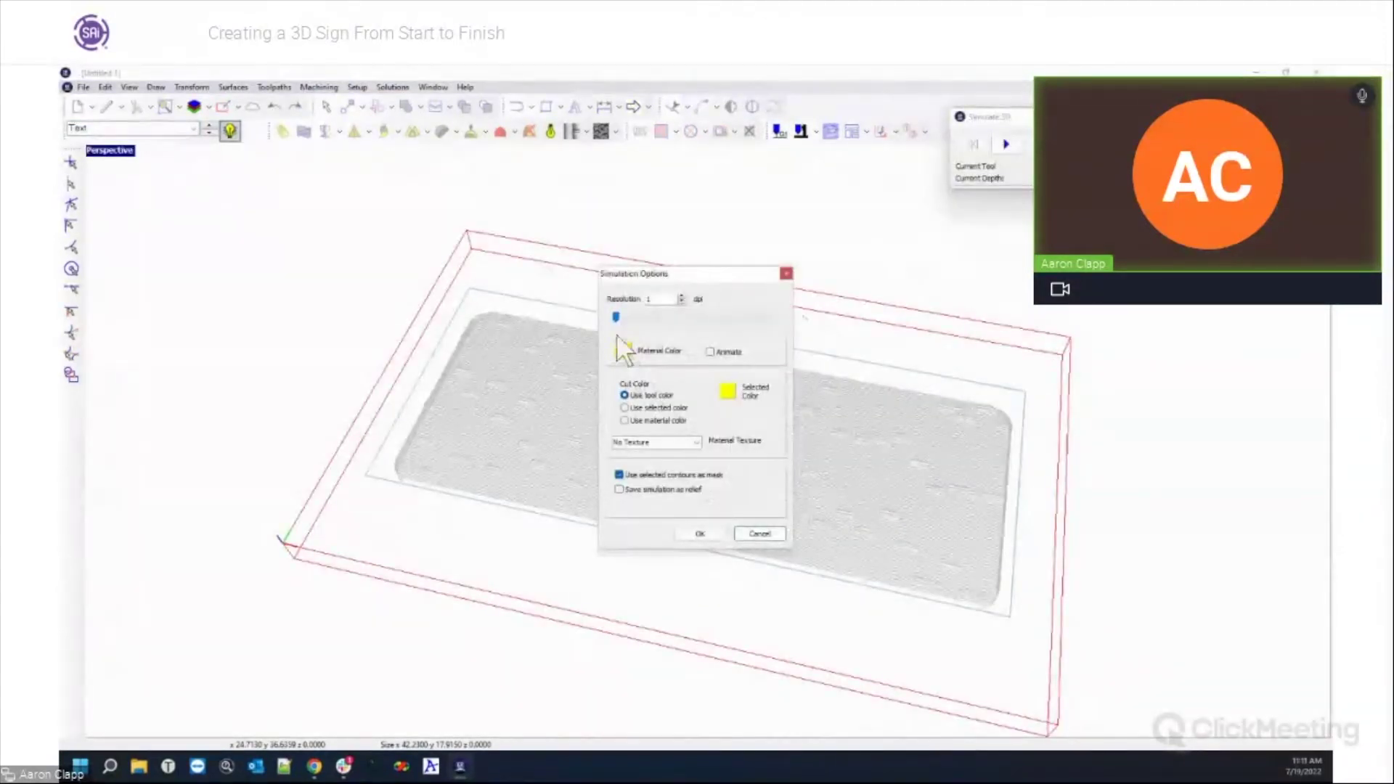
click(692, 535)
click(1006, 144)
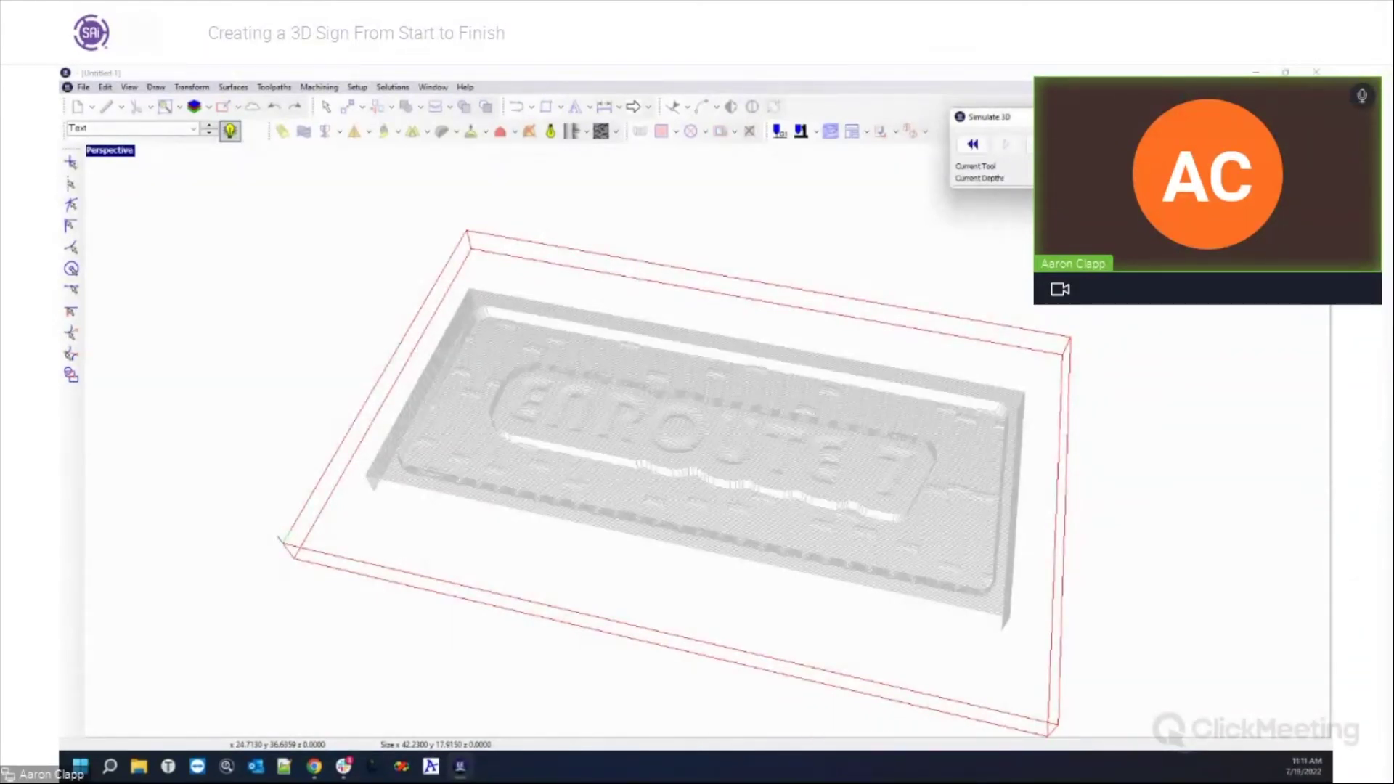
scroll(795, 446, up, 5)
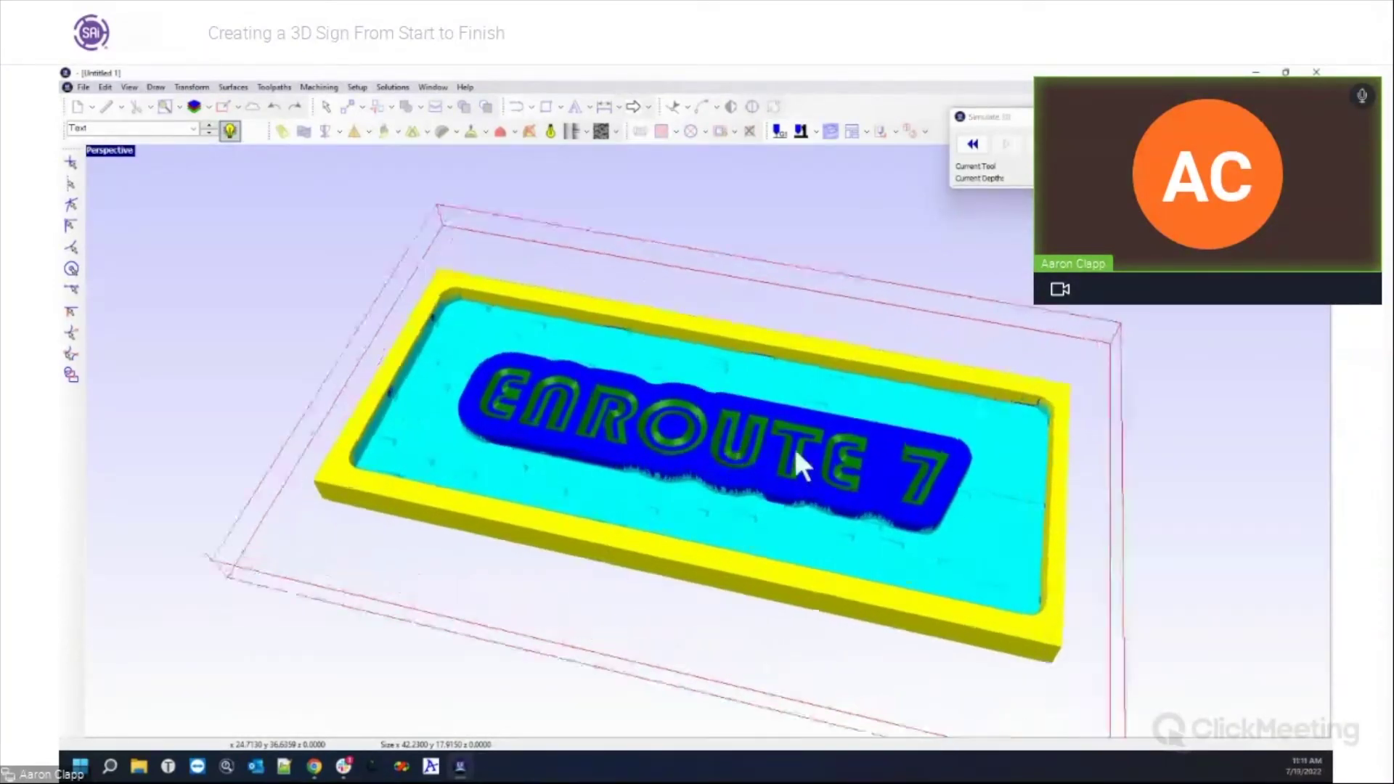
scroll(1090, 513, up, 5)
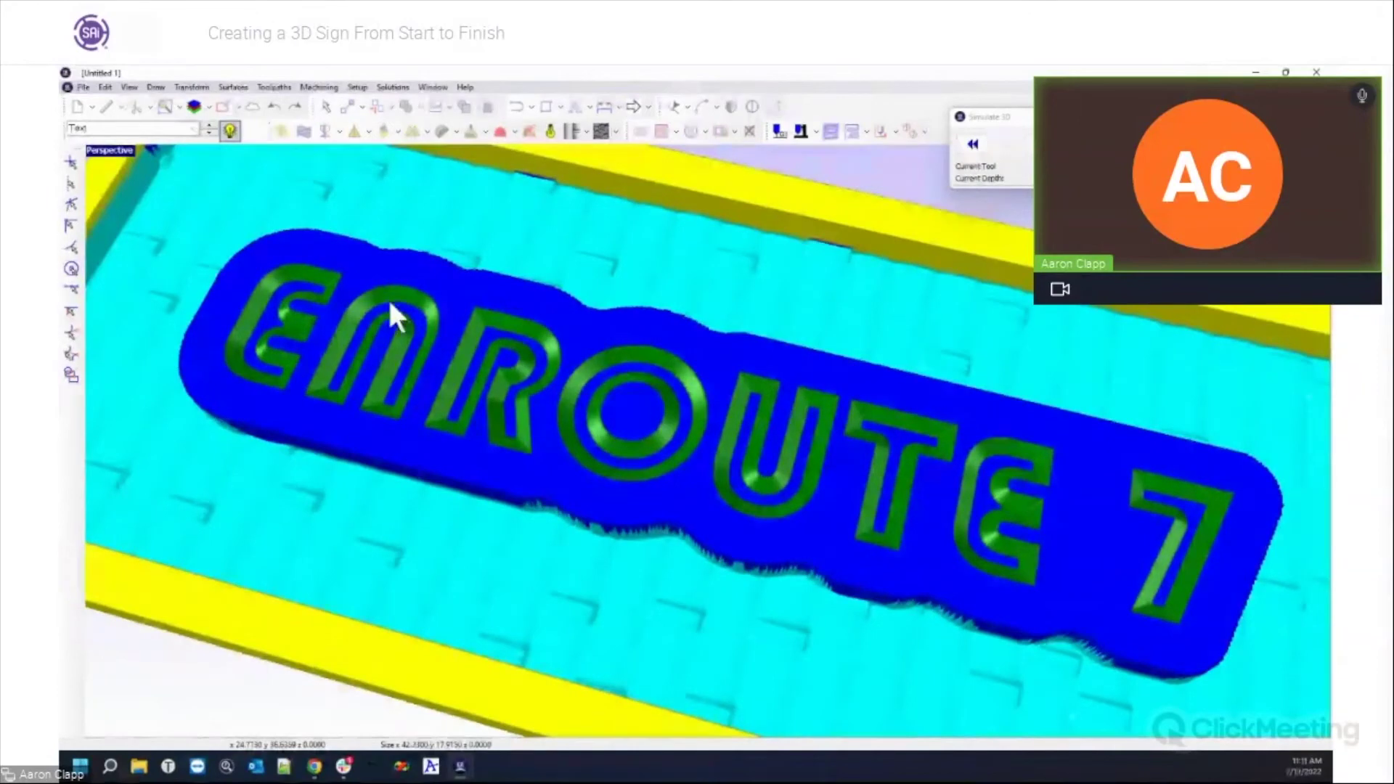
scroll(668, 480, down, 2)
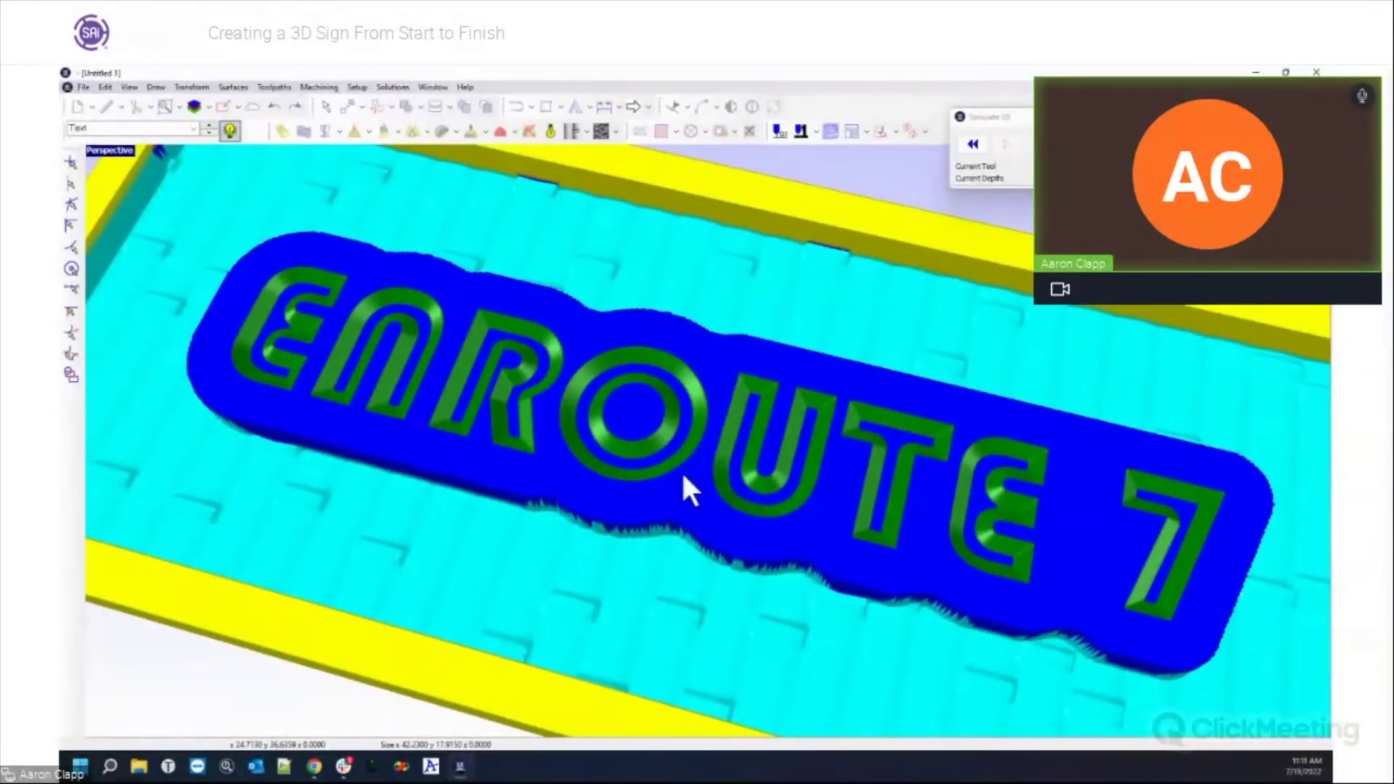
drag(659, 541, 806, 430)
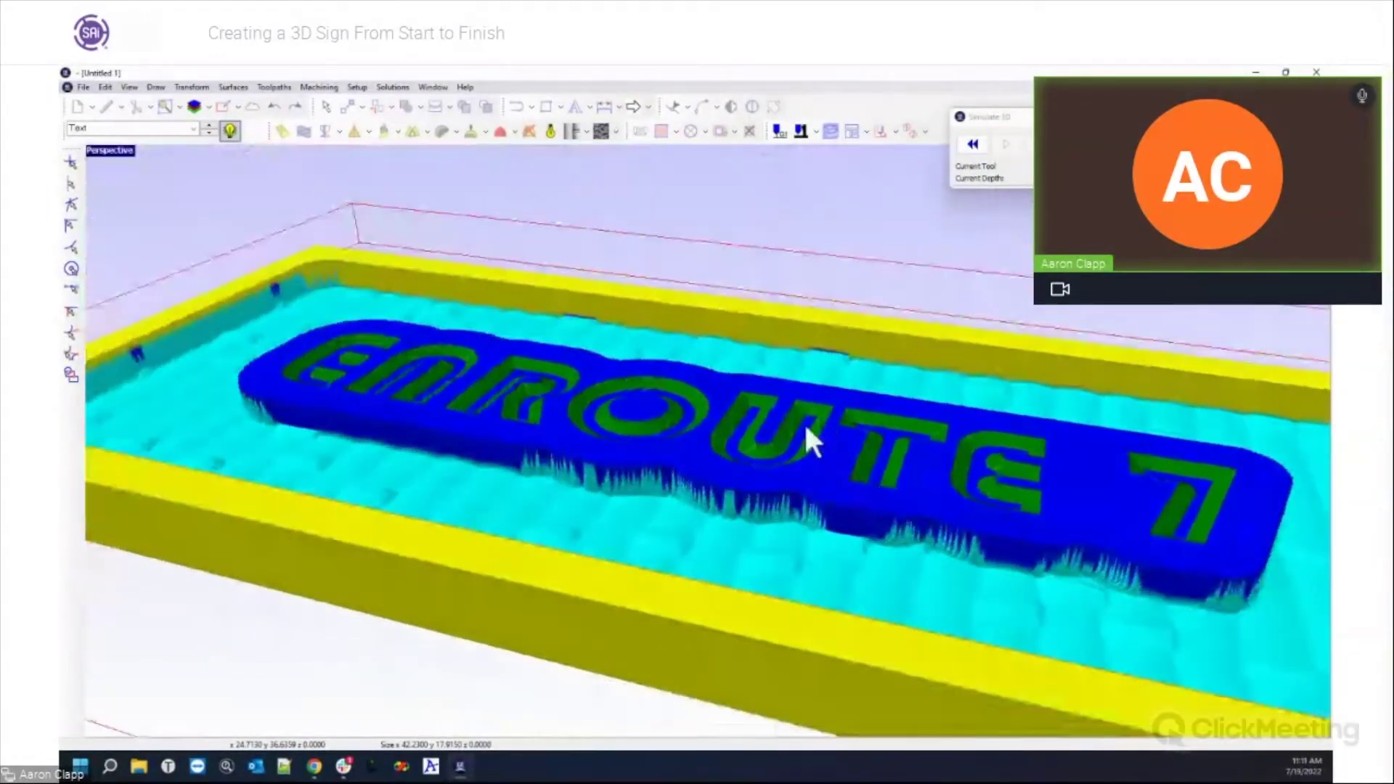
drag(1017, 514, 425, 463)
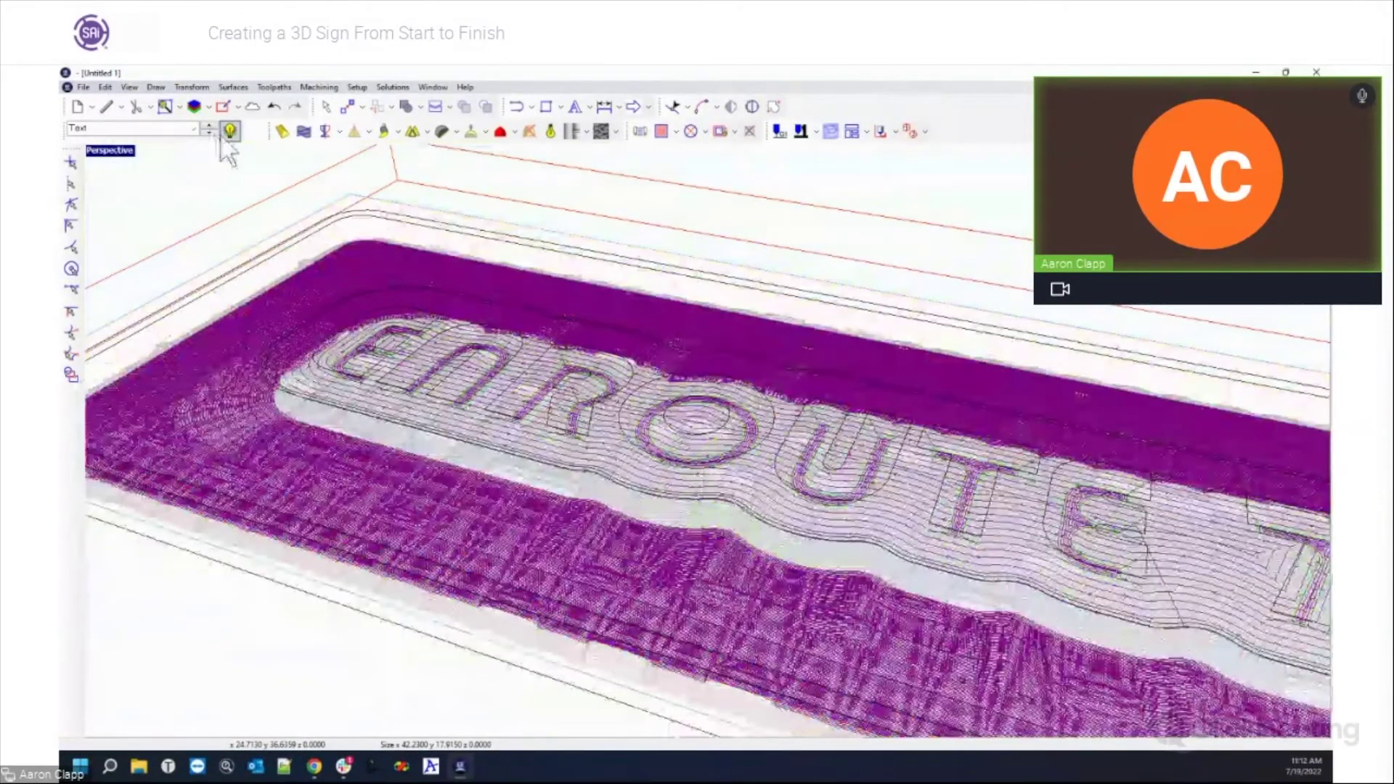
Return to the full top view of the Text layer and delete the island fill toolpaths from the ENROUTE 7 lettering.
double_click(111, 151)
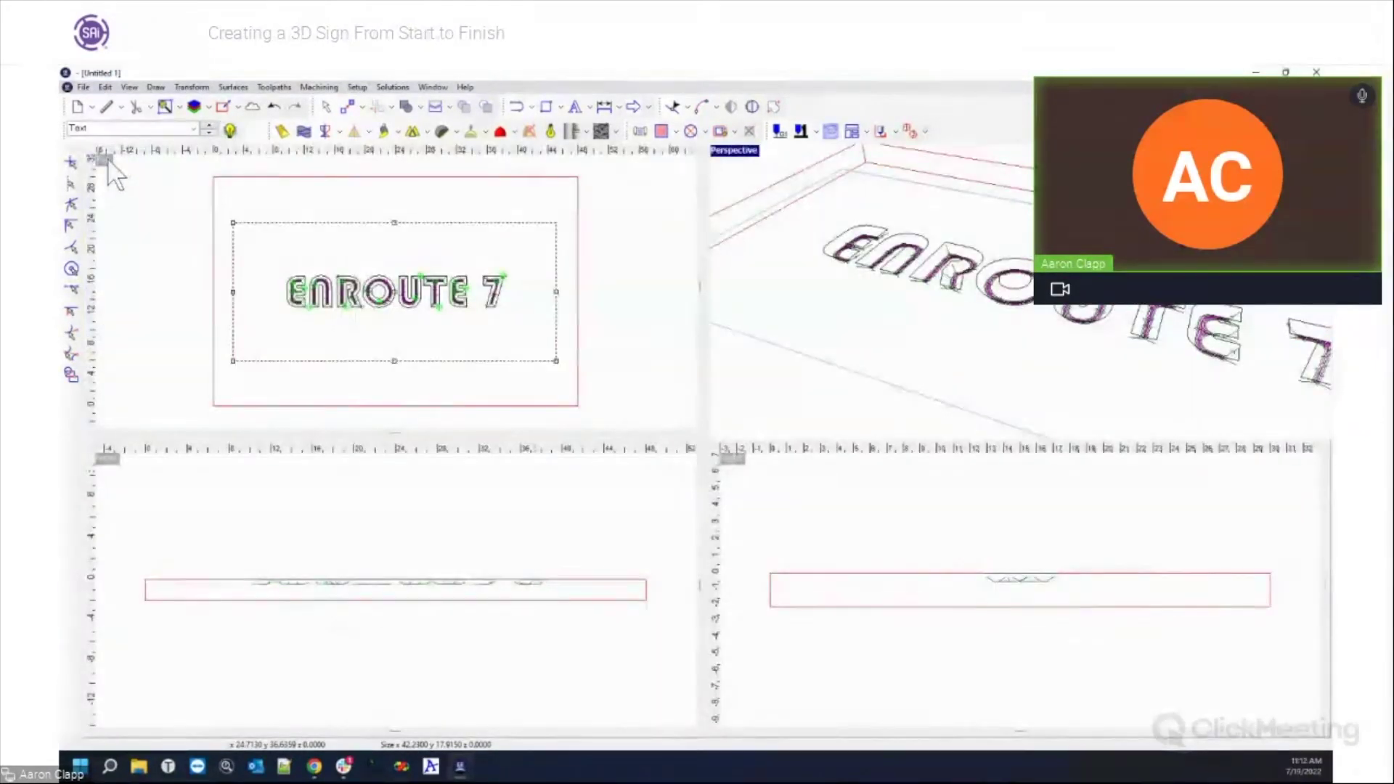
double_click(109, 169)
drag(411, 347, 1001, 517)
click(751, 131)
click(928, 353)
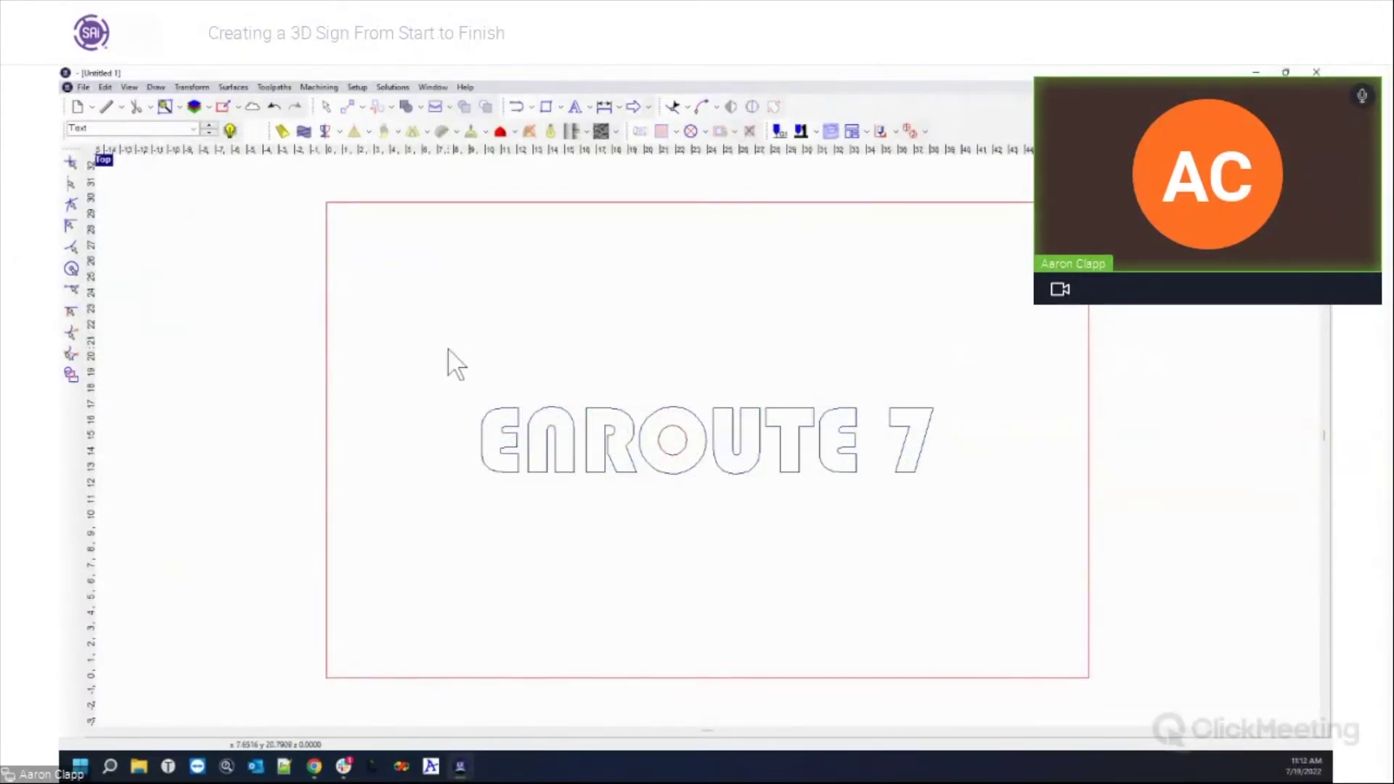
Copy the ENROUTE 7 lettering from the Text layer and paste it into the Raised Platform layer as the active layer.
drag(438, 350, 960, 514)
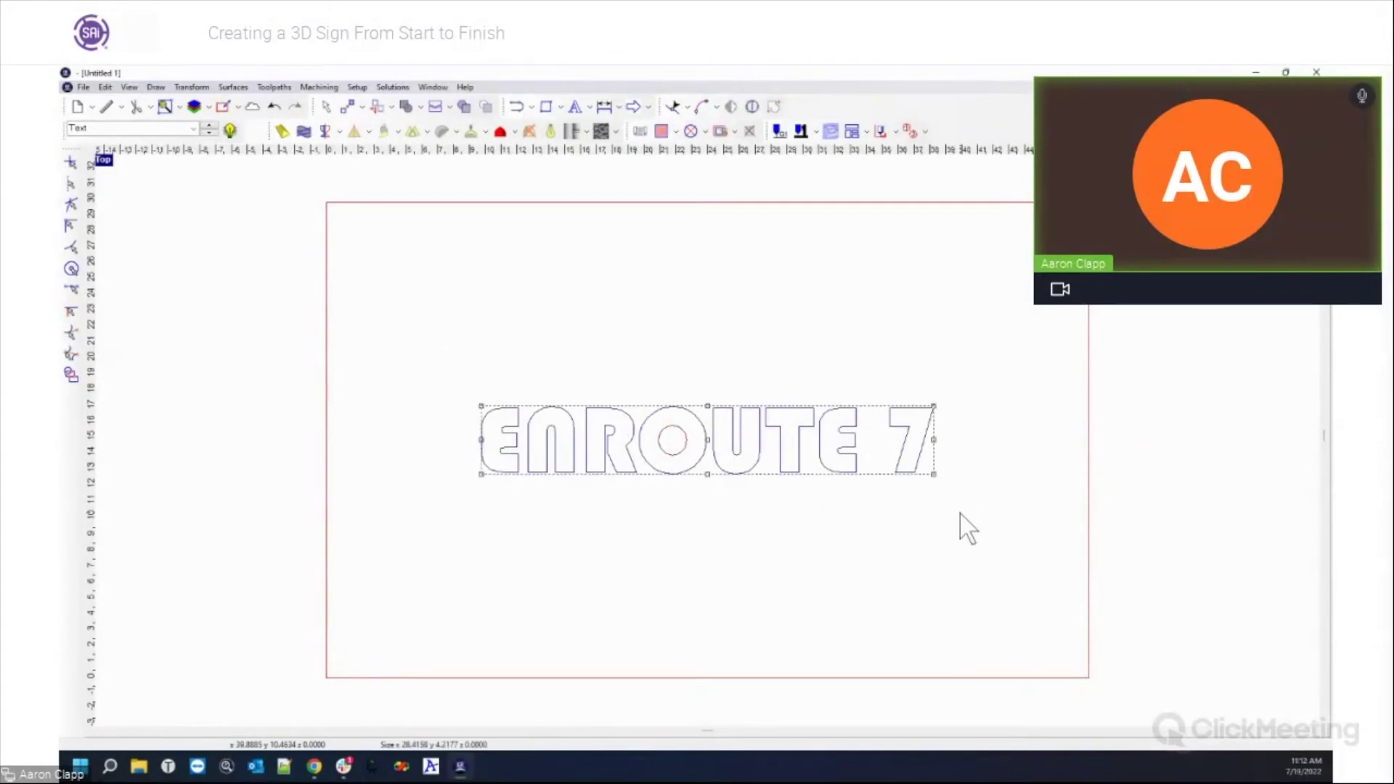
right_click(926, 440)
click(973, 429)
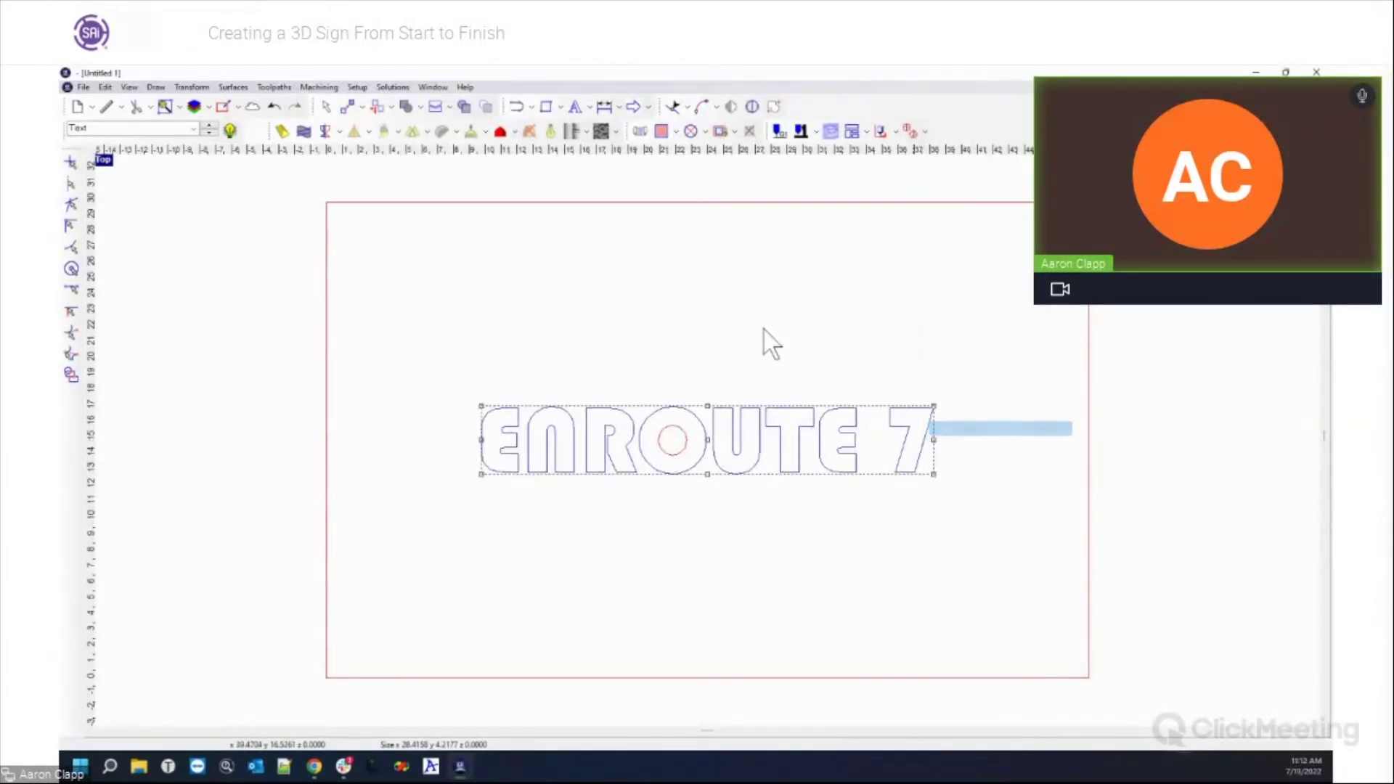
click(193, 129)
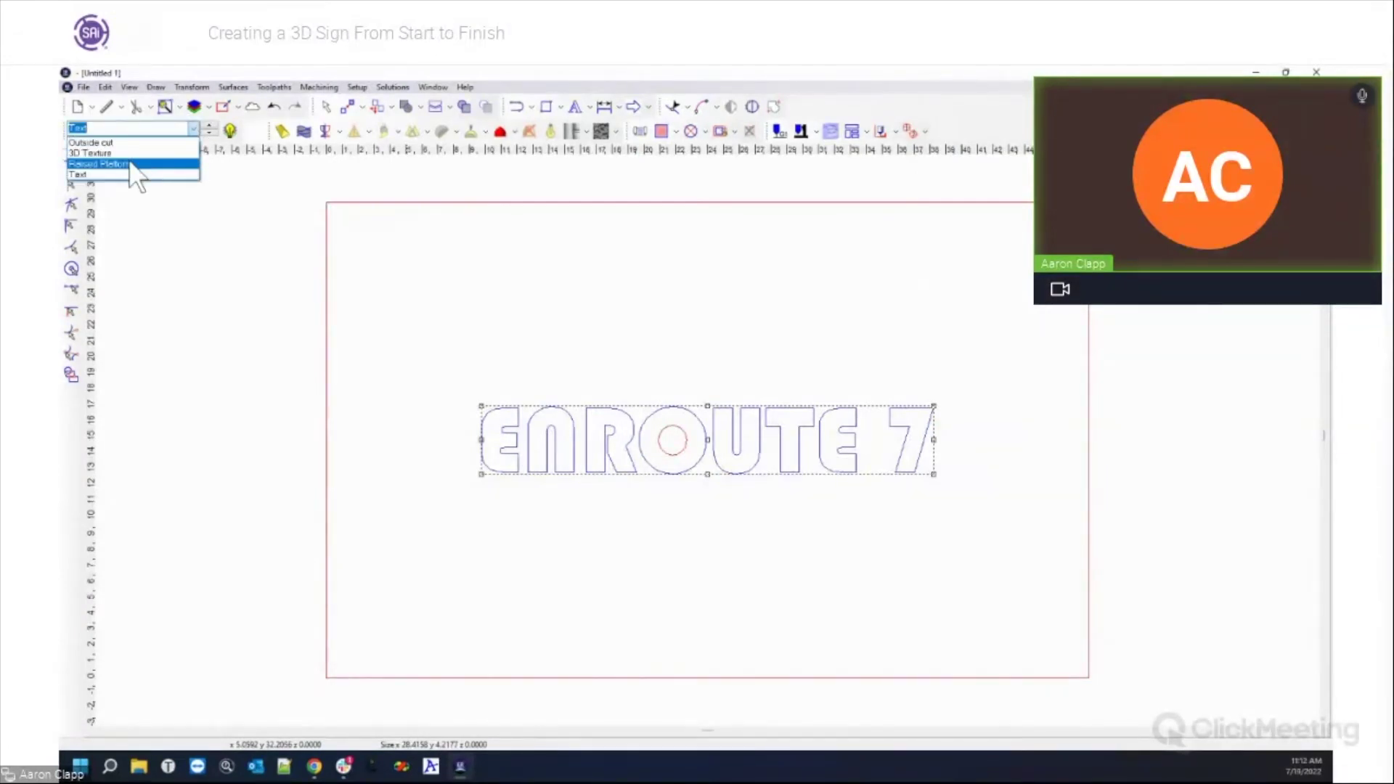
click(138, 173)
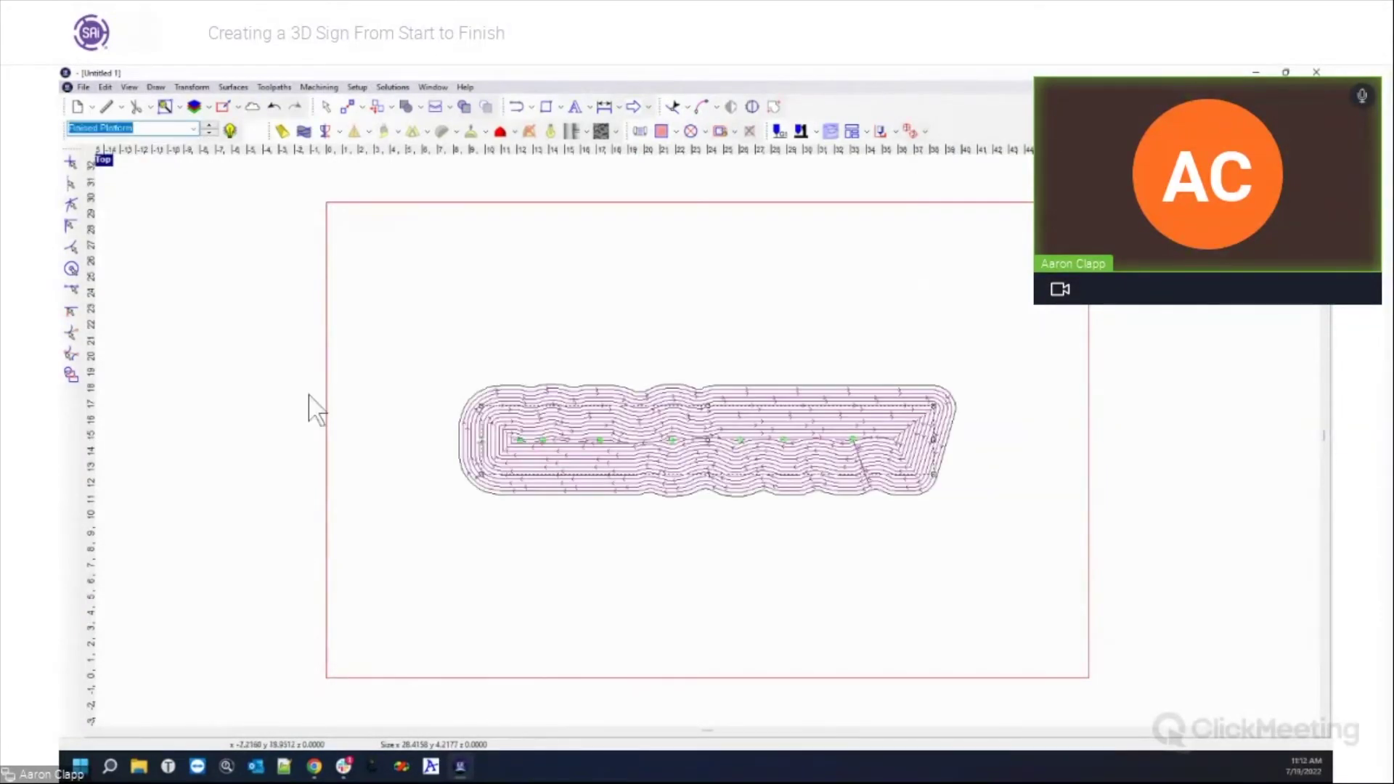
right_click(621, 361)
click(654, 737)
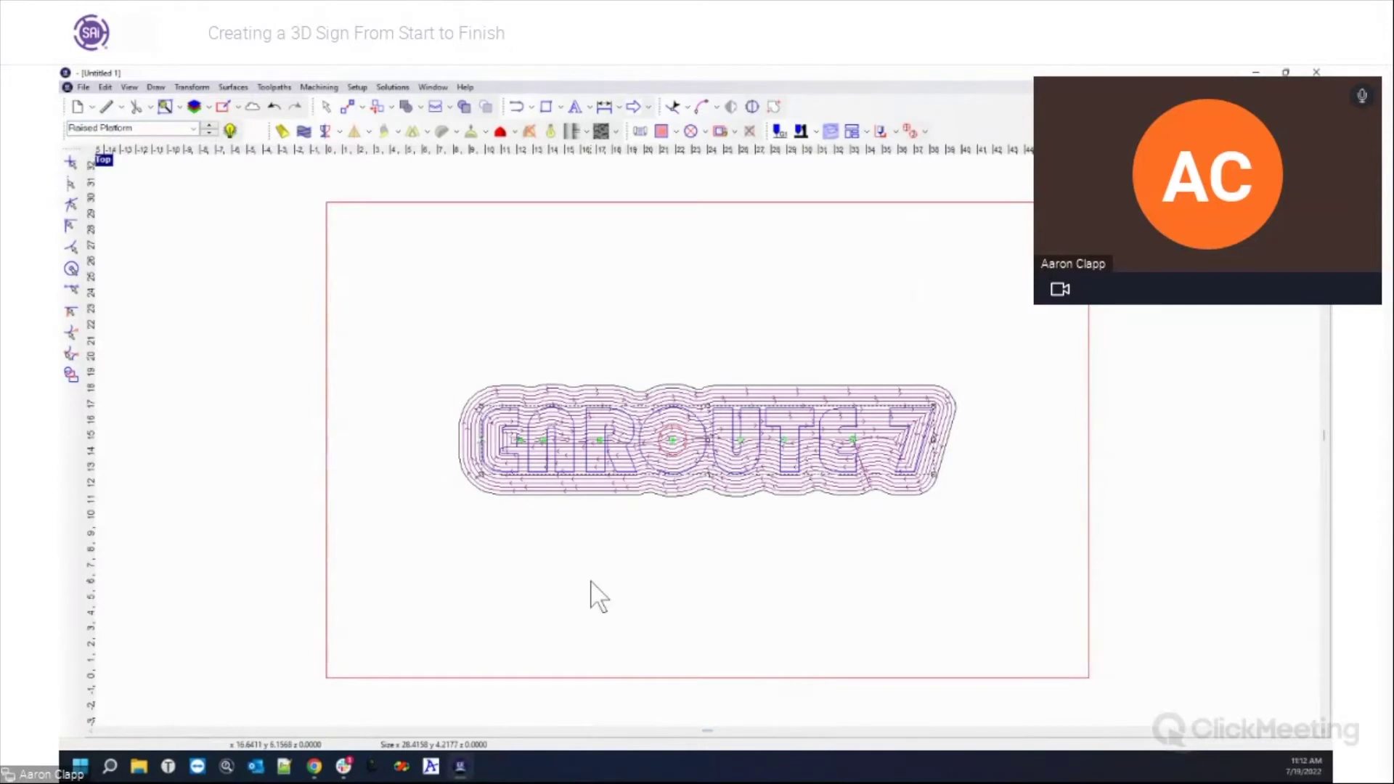
Check the island fill settings of the outline around the lettering, and delete its toolpaths.
click(485, 392)
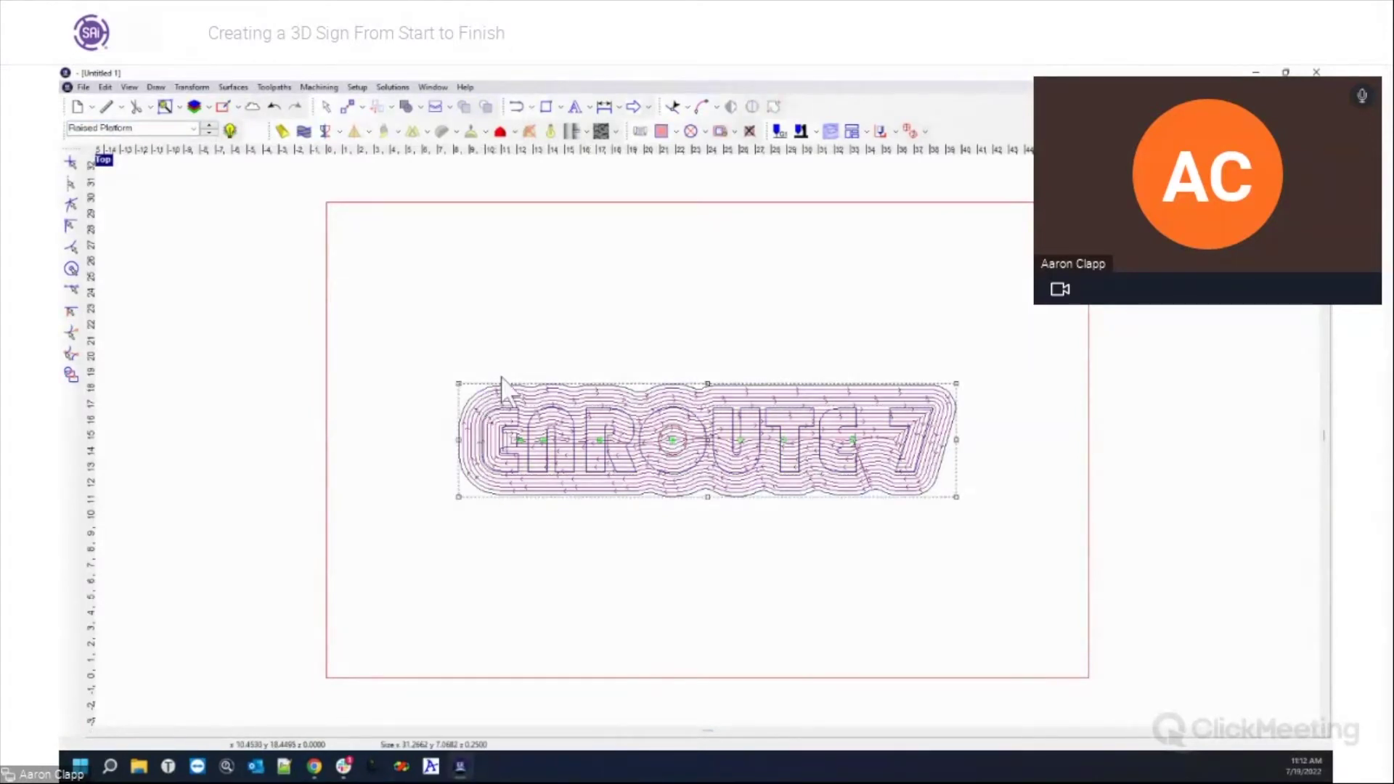
right_click(591, 394)
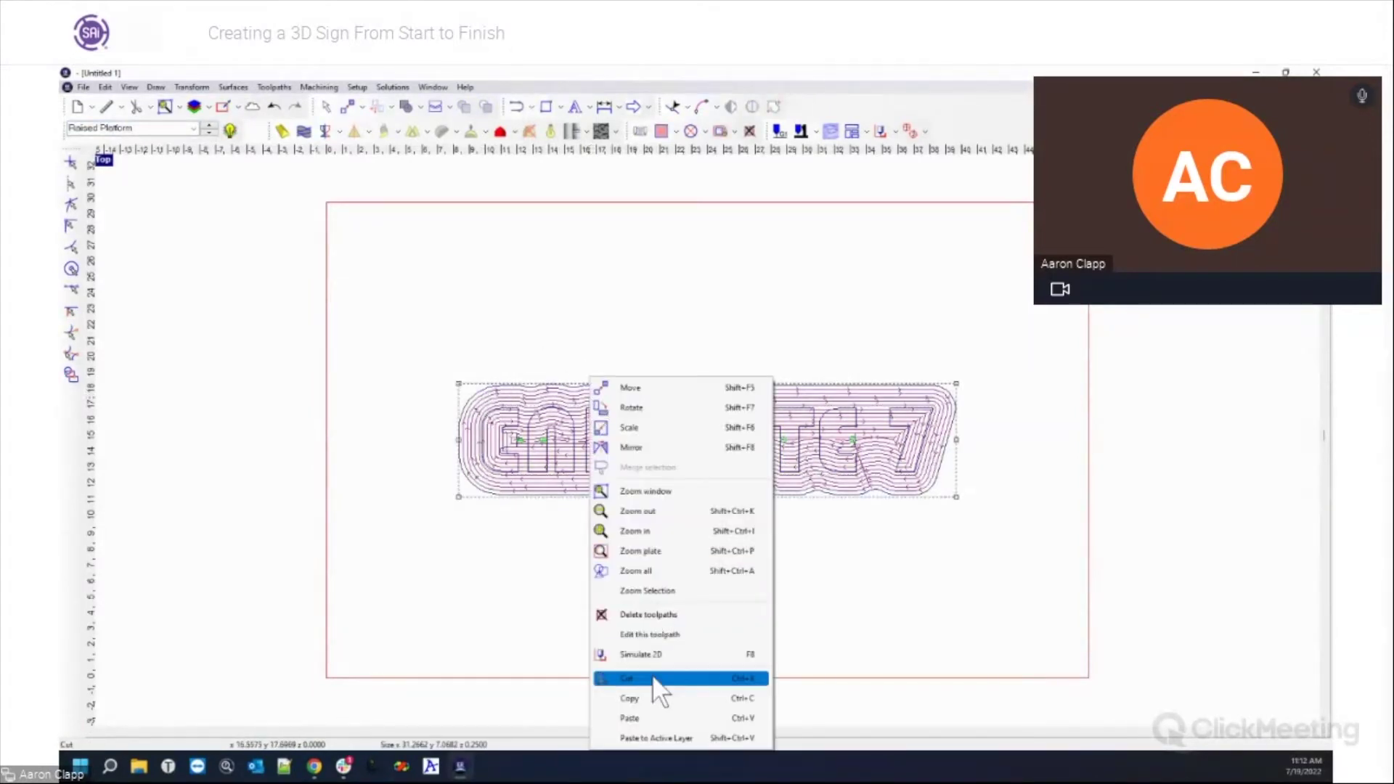
click(657, 640)
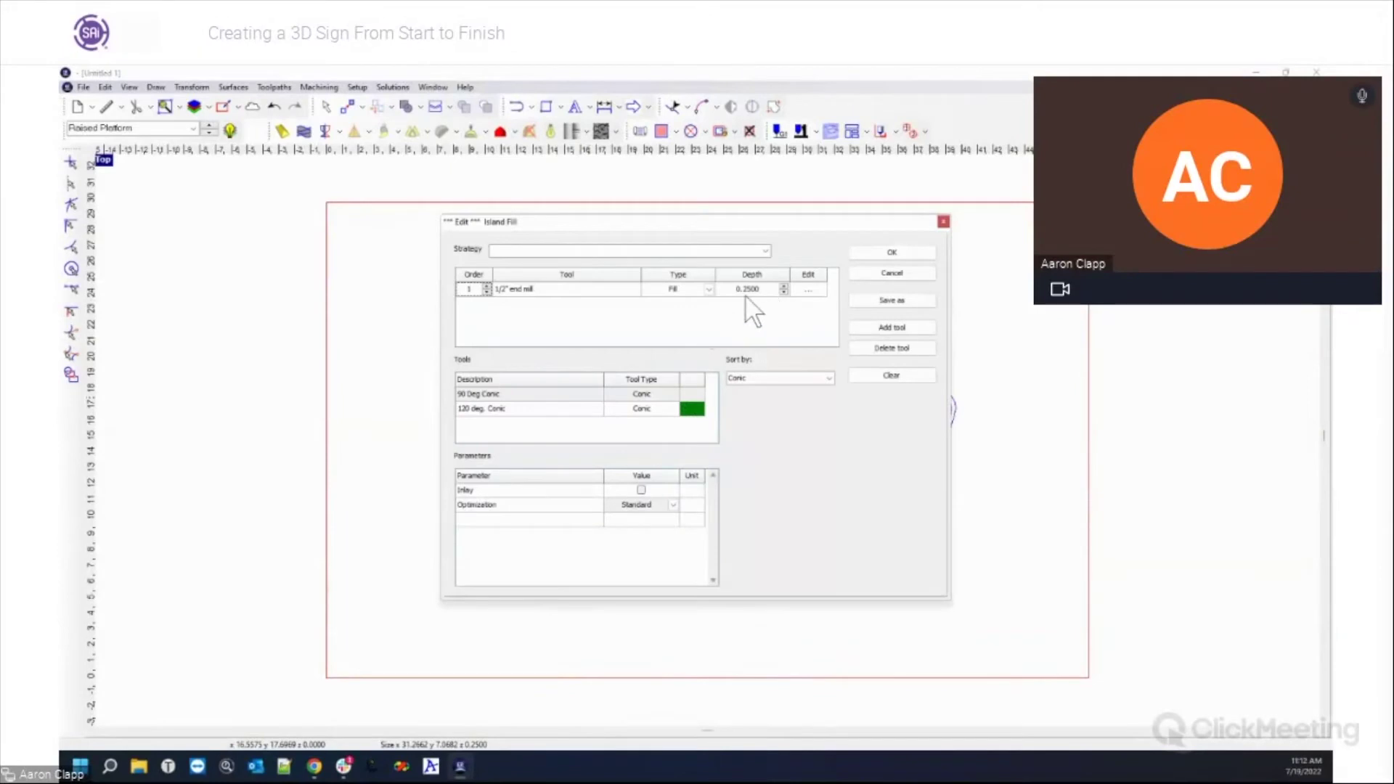
click(892, 252)
click(749, 131)
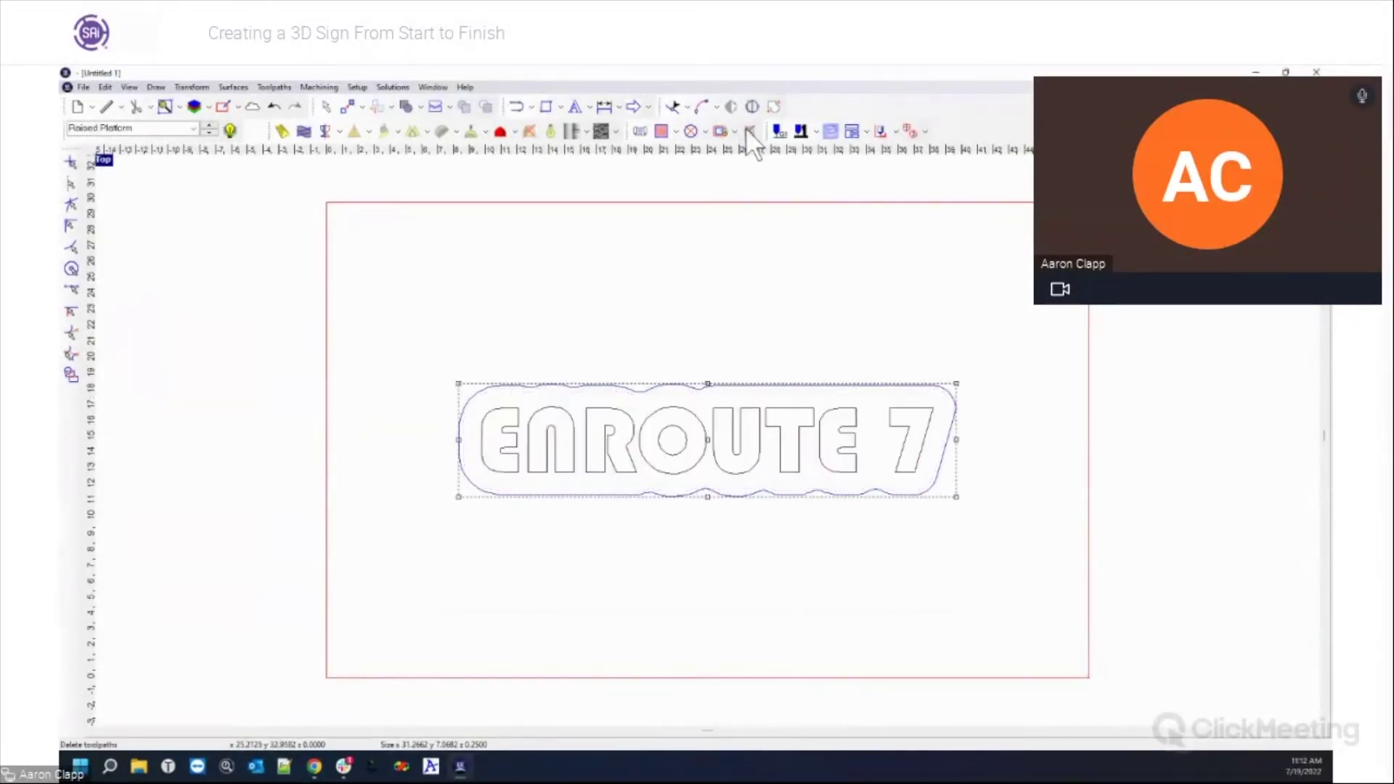
Start a new island fill on the platform outline and lettering, replacing the listed tools with a 1/2" end mill at 0.5 in depth.
drag(429, 352, 958, 523)
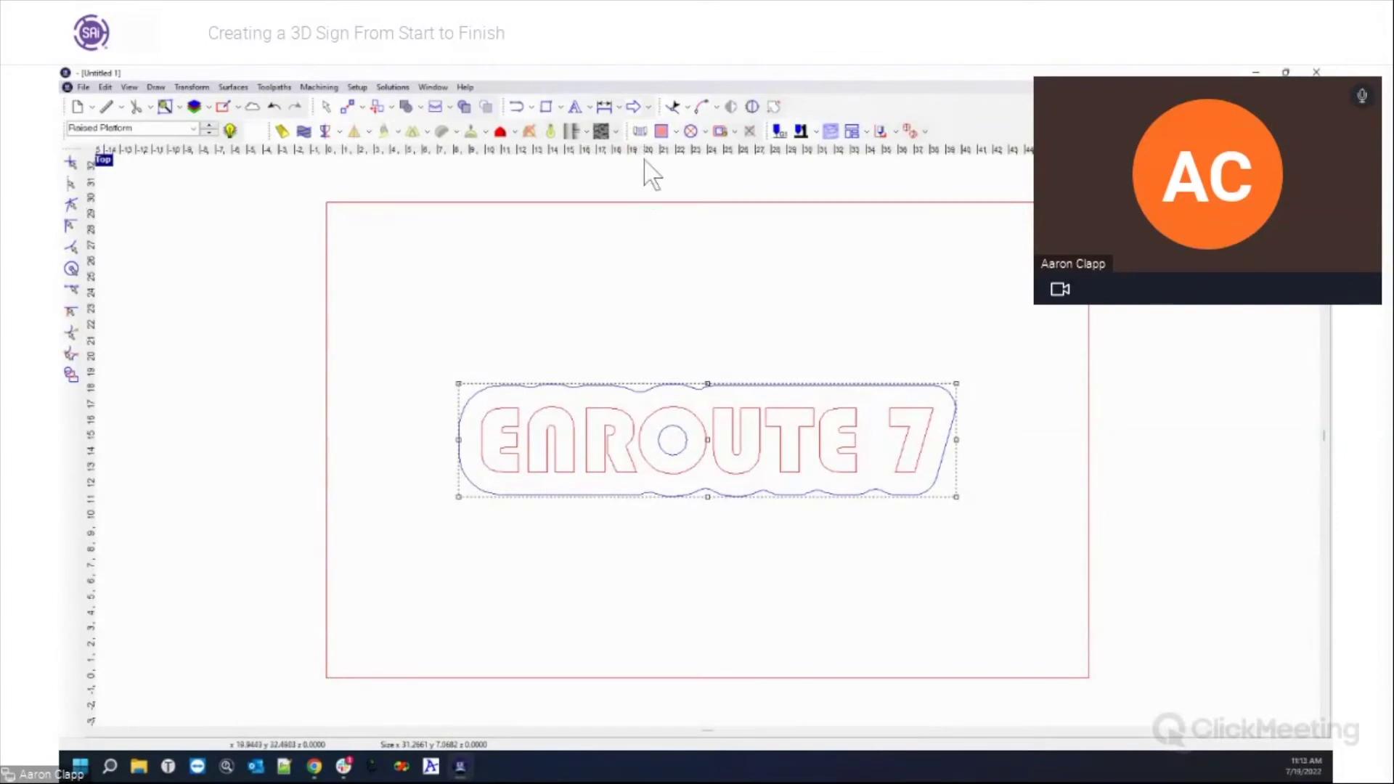
click(660, 131)
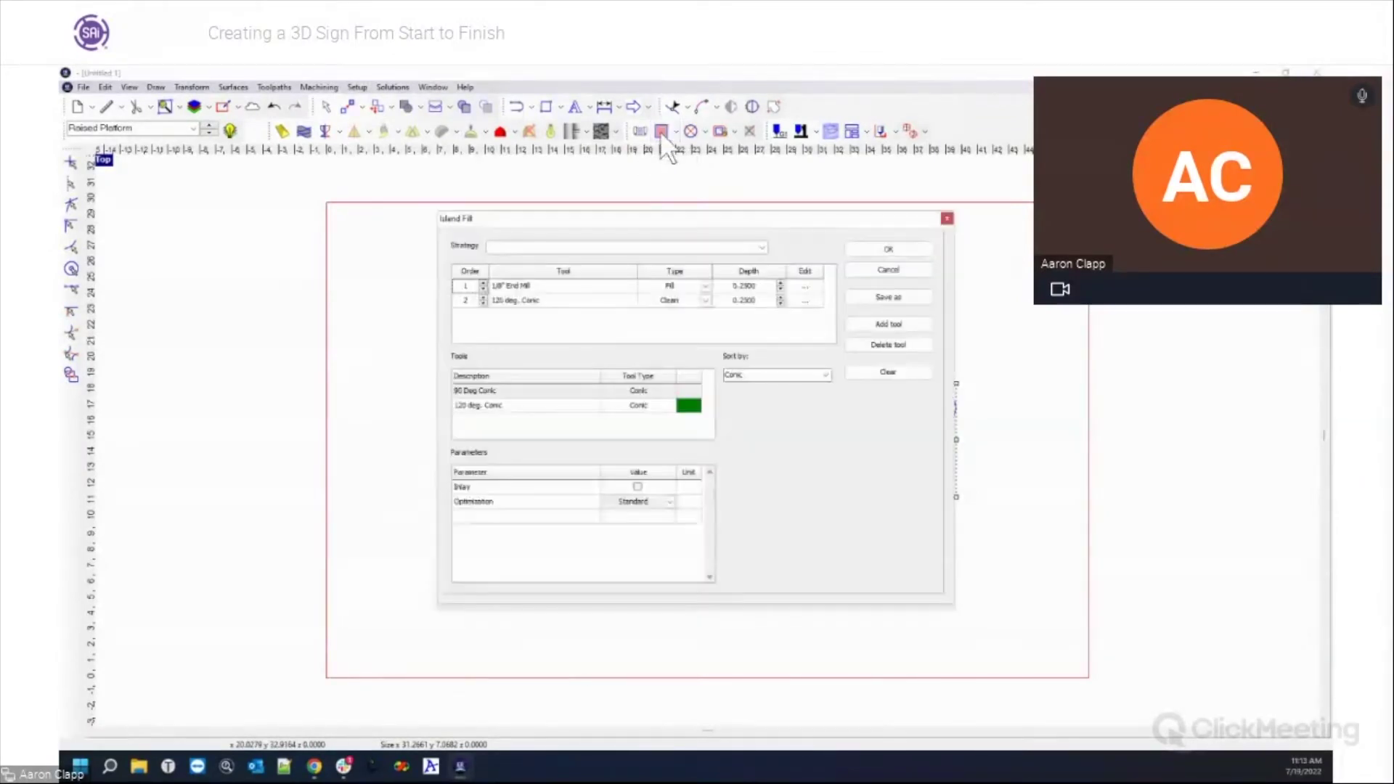
click(899, 374)
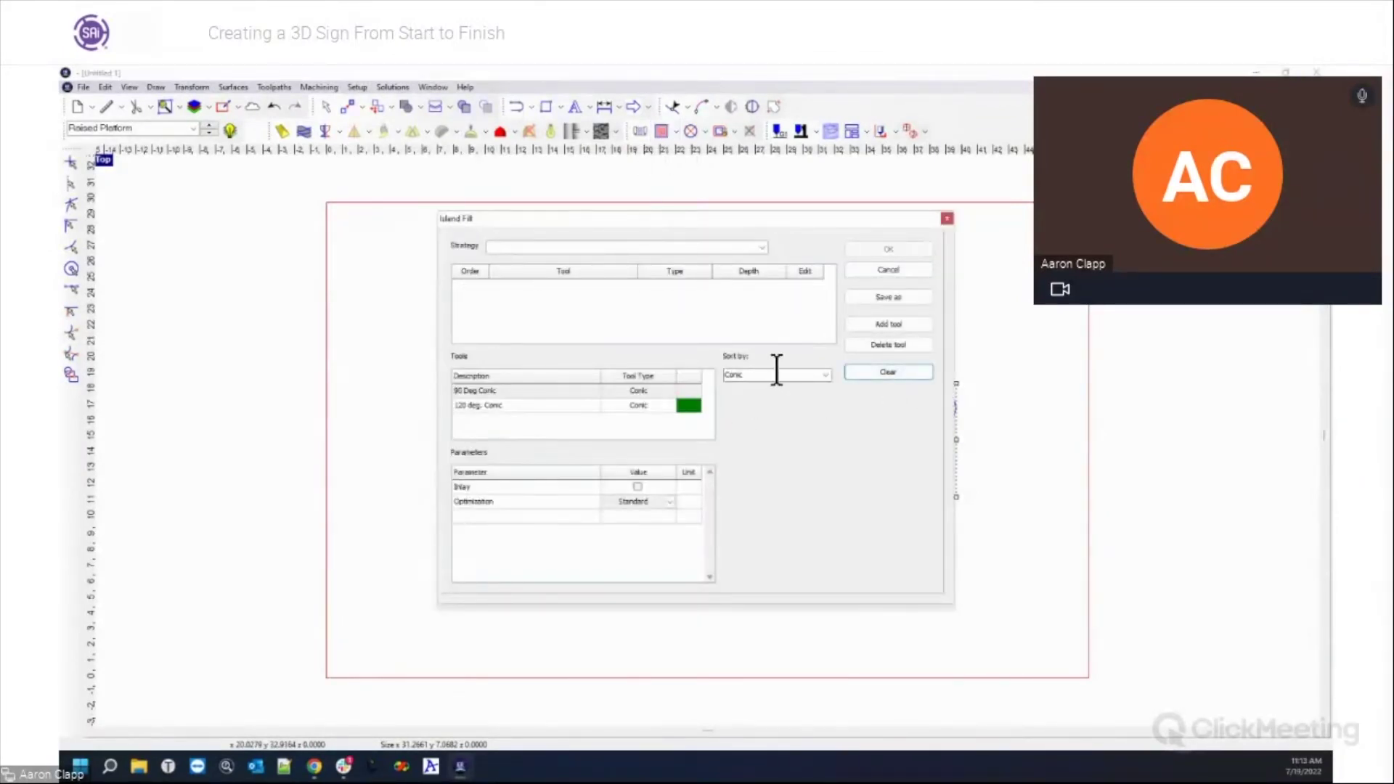
click(728, 378)
click(825, 375)
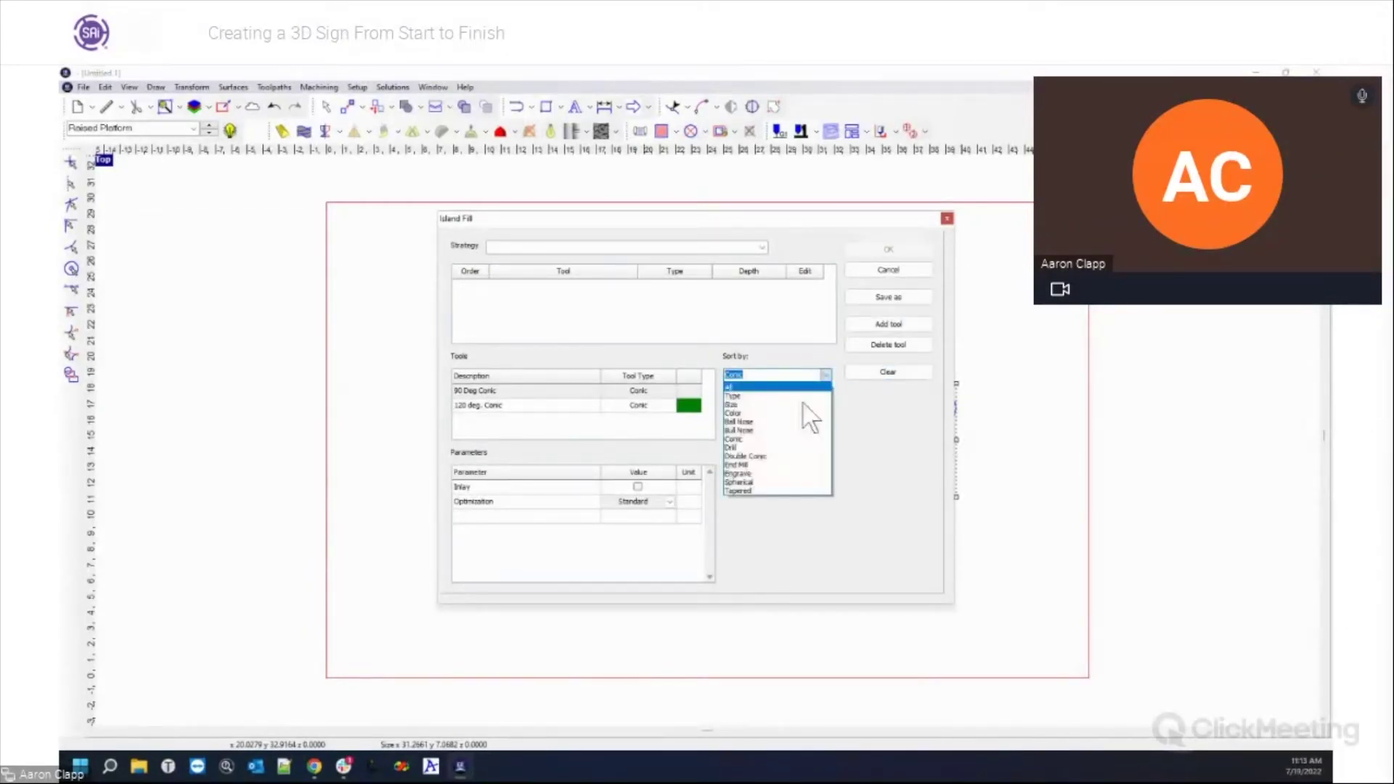
click(776, 465)
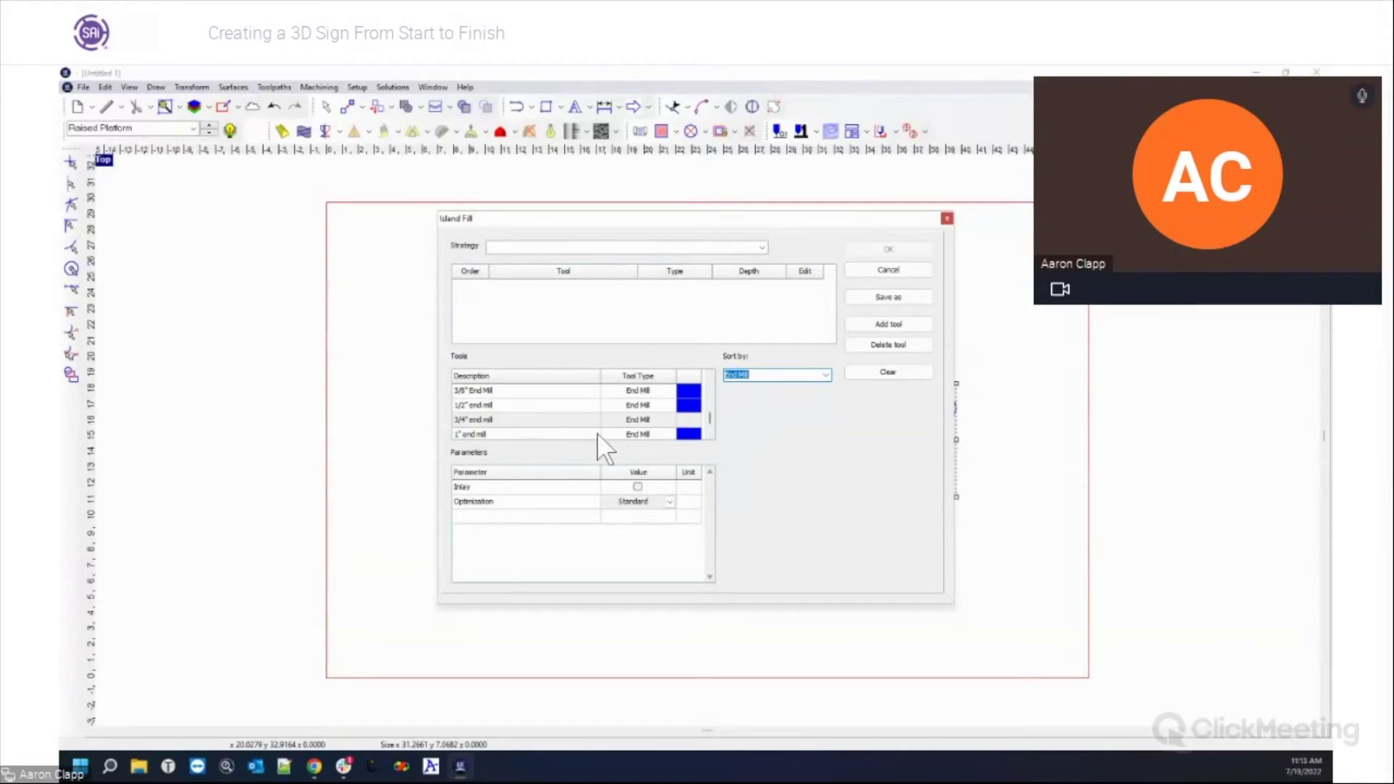
scroll(509, 407, down, 3)
drag(508, 408, 691, 338)
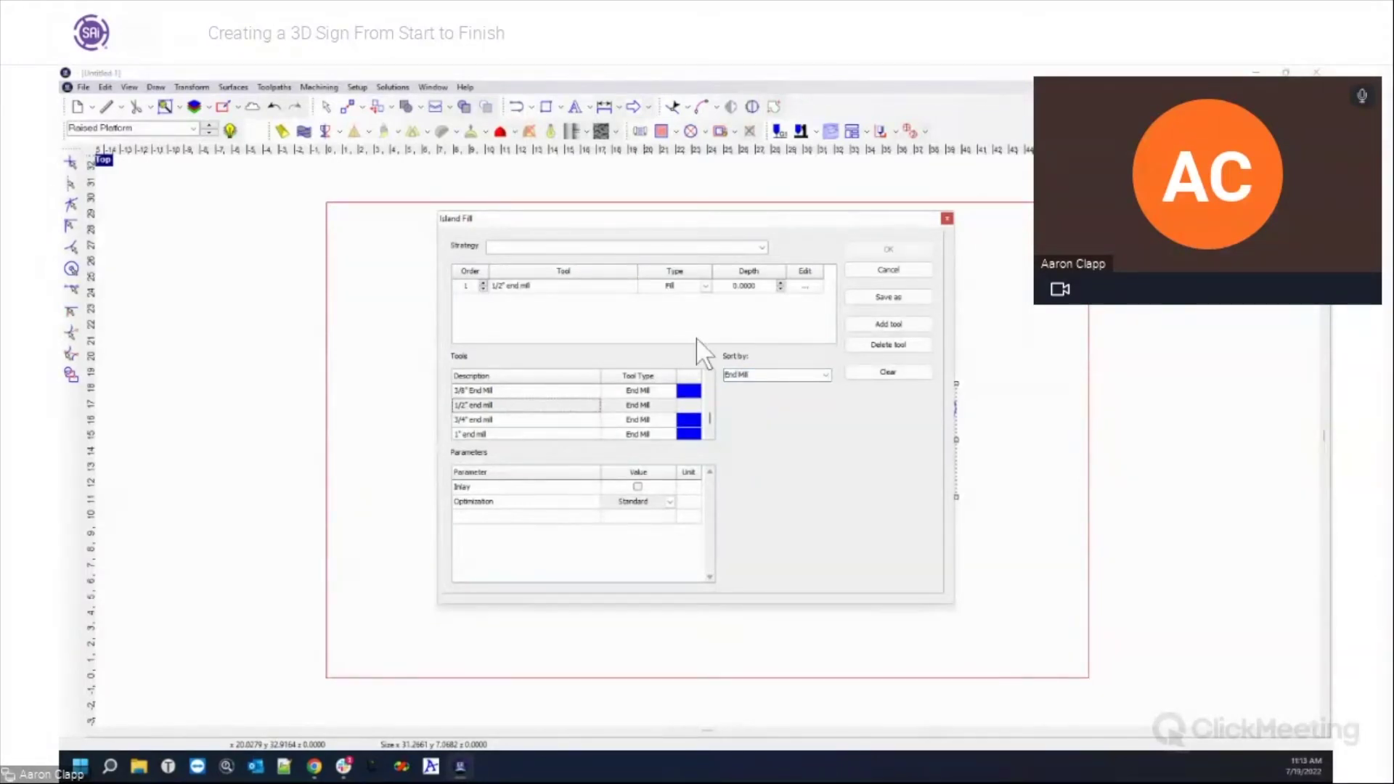
click(764, 286)
text(.5)
key(Return)
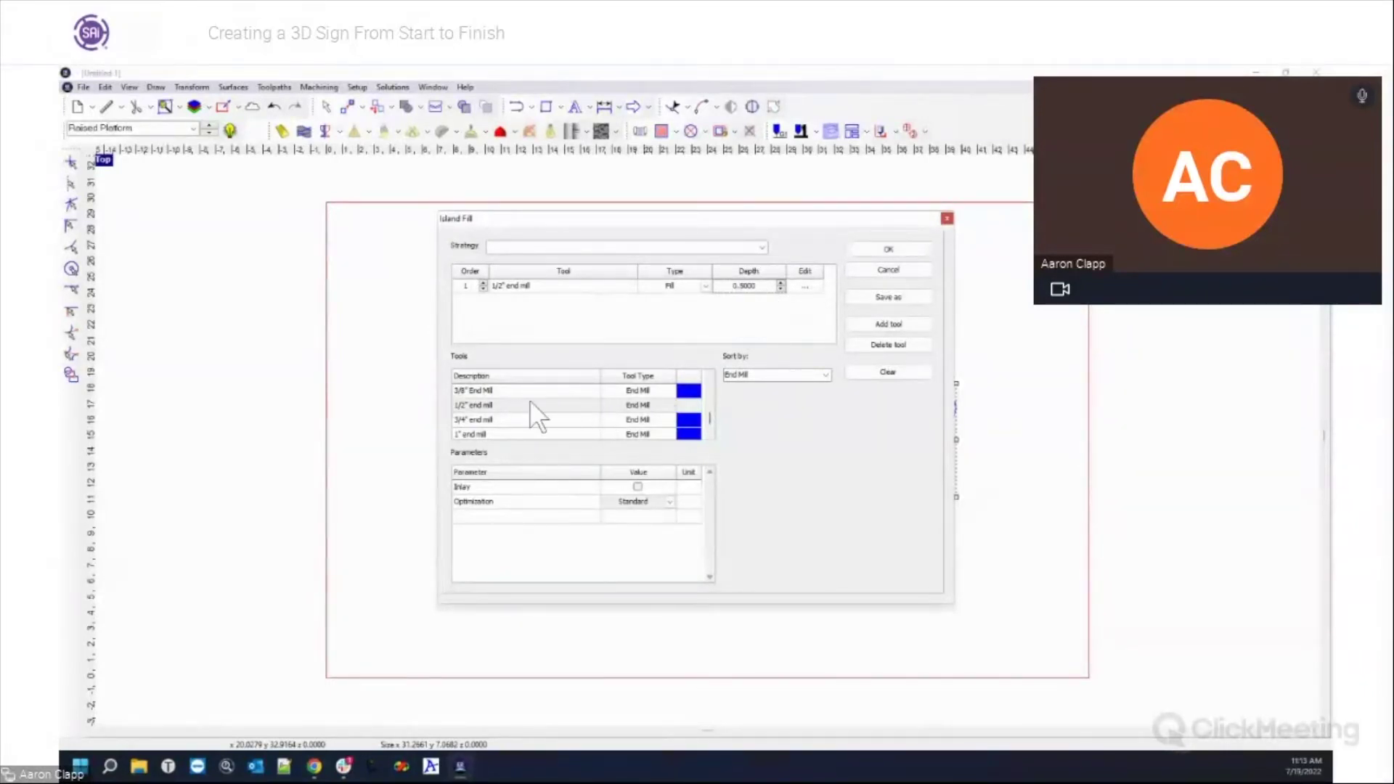
Add the 1/8" End Mill as the fine tool, check its depth parameters, and create the island fill.
scroll(529, 399, up, 1)
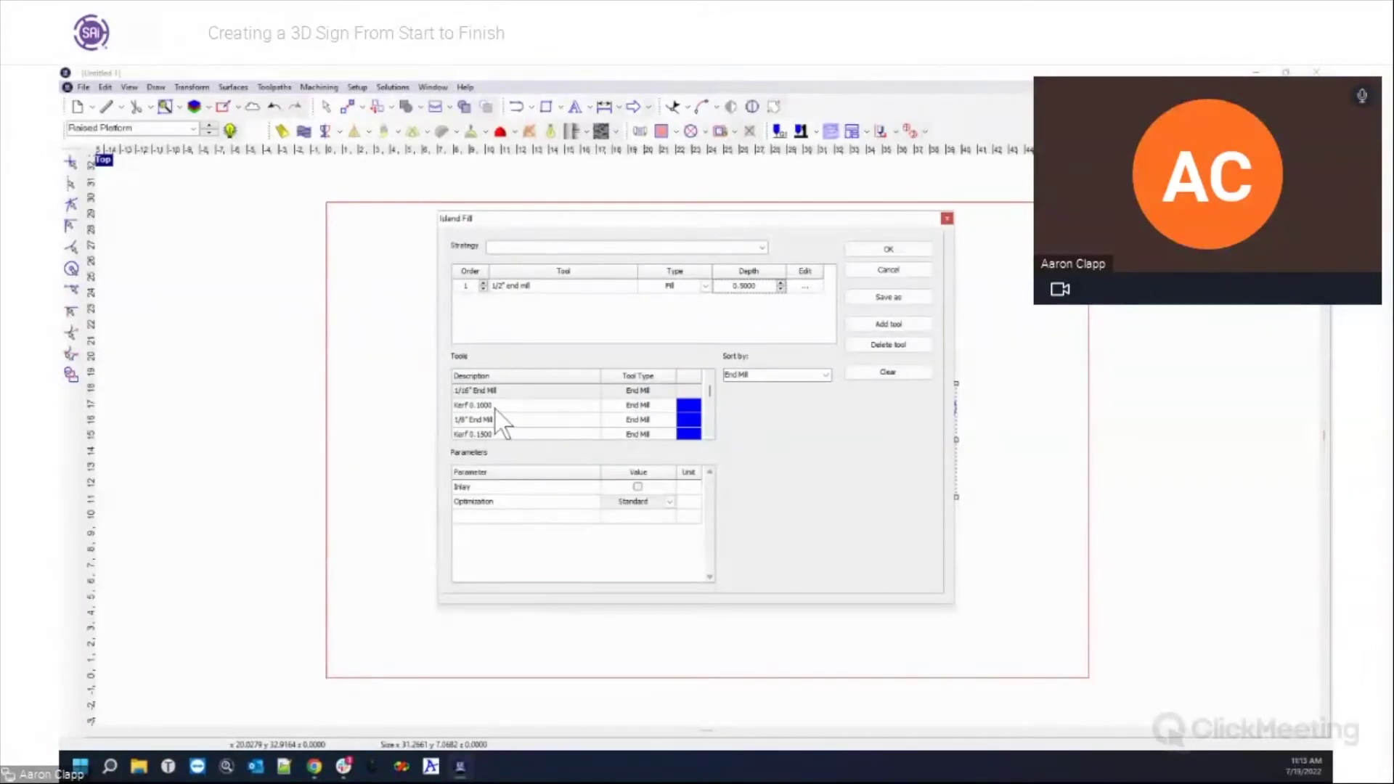
double_click(483, 420)
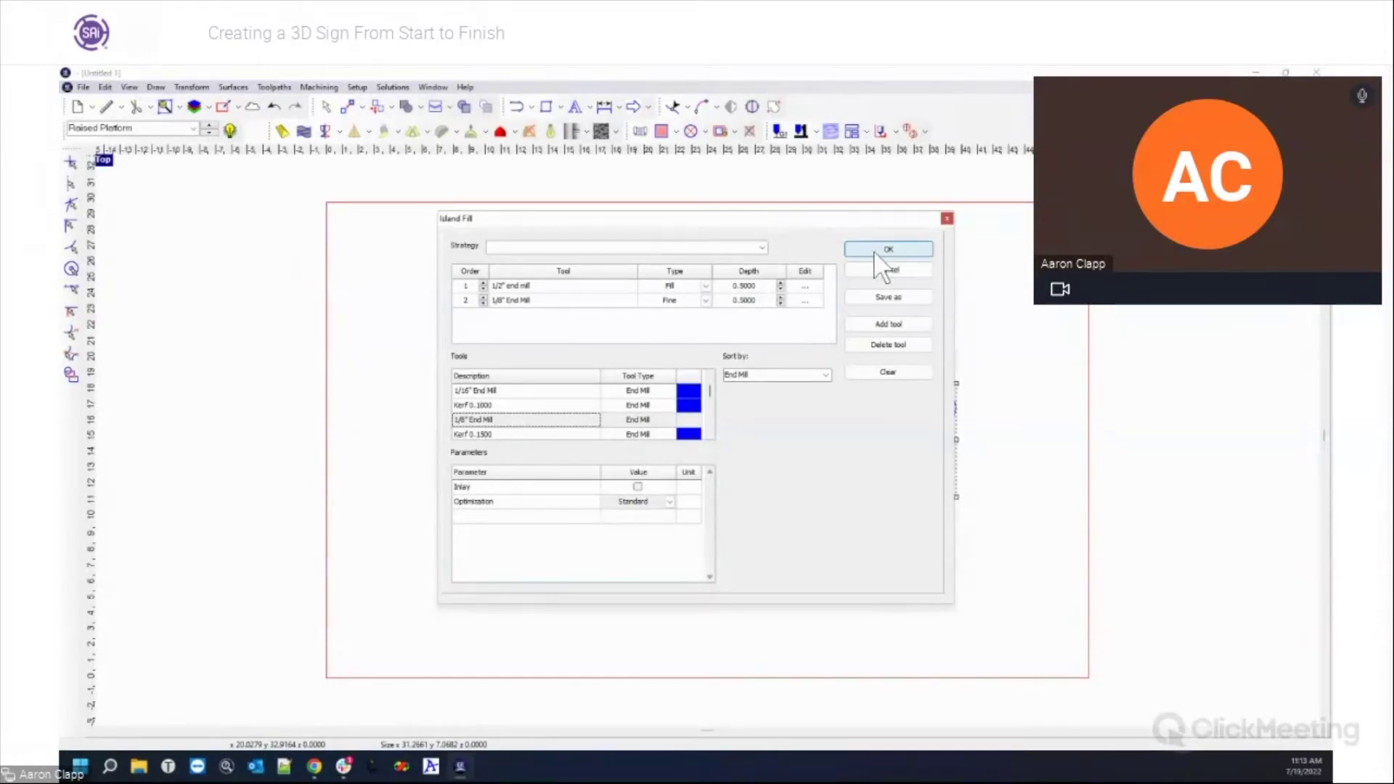
click(807, 301)
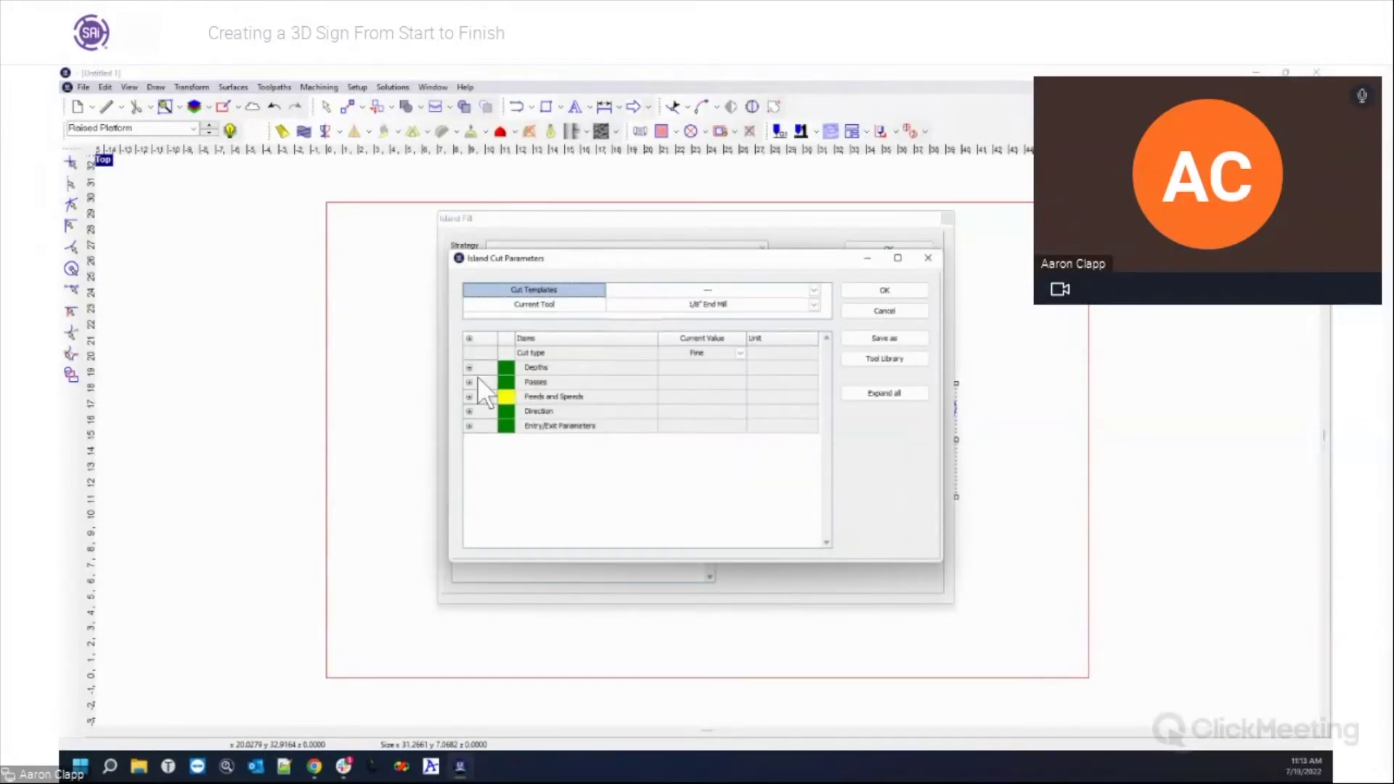
click(469, 368)
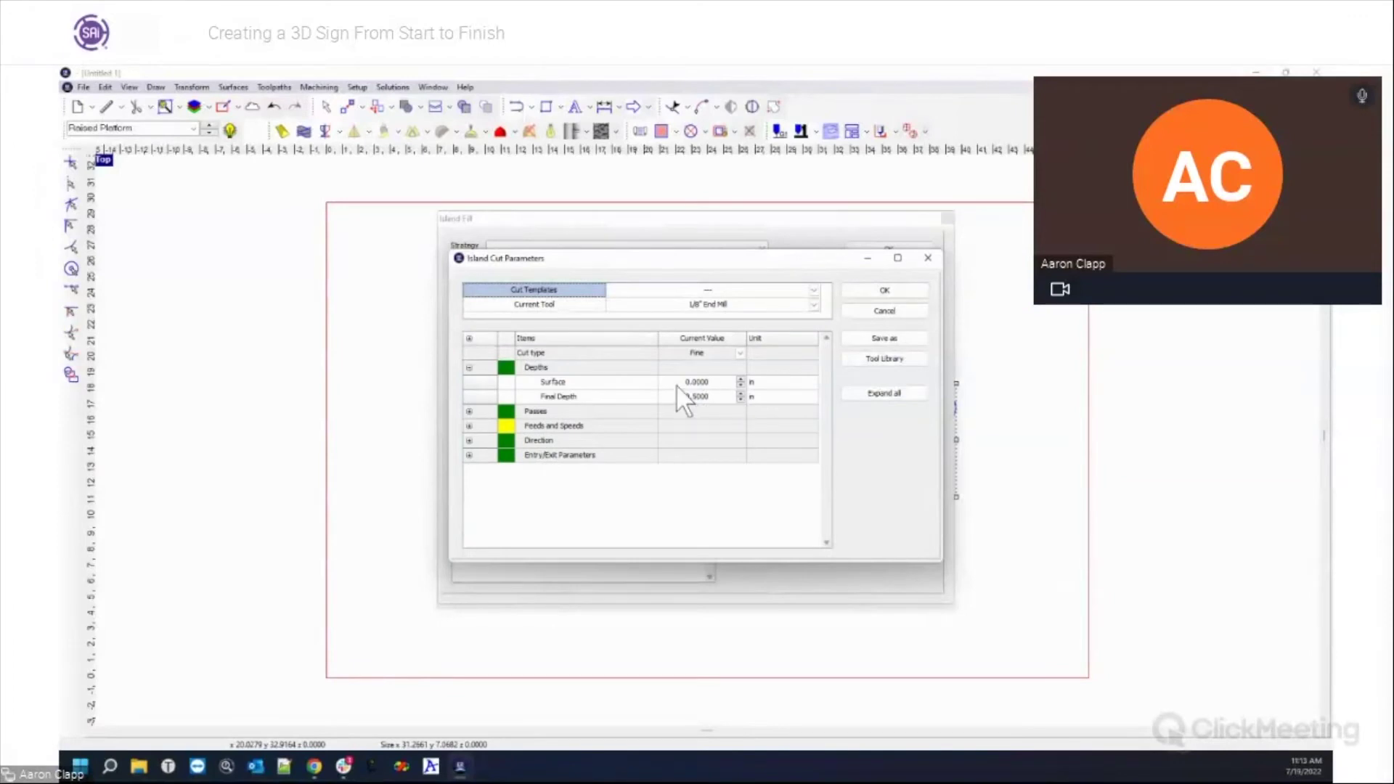
click(885, 290)
click(893, 249)
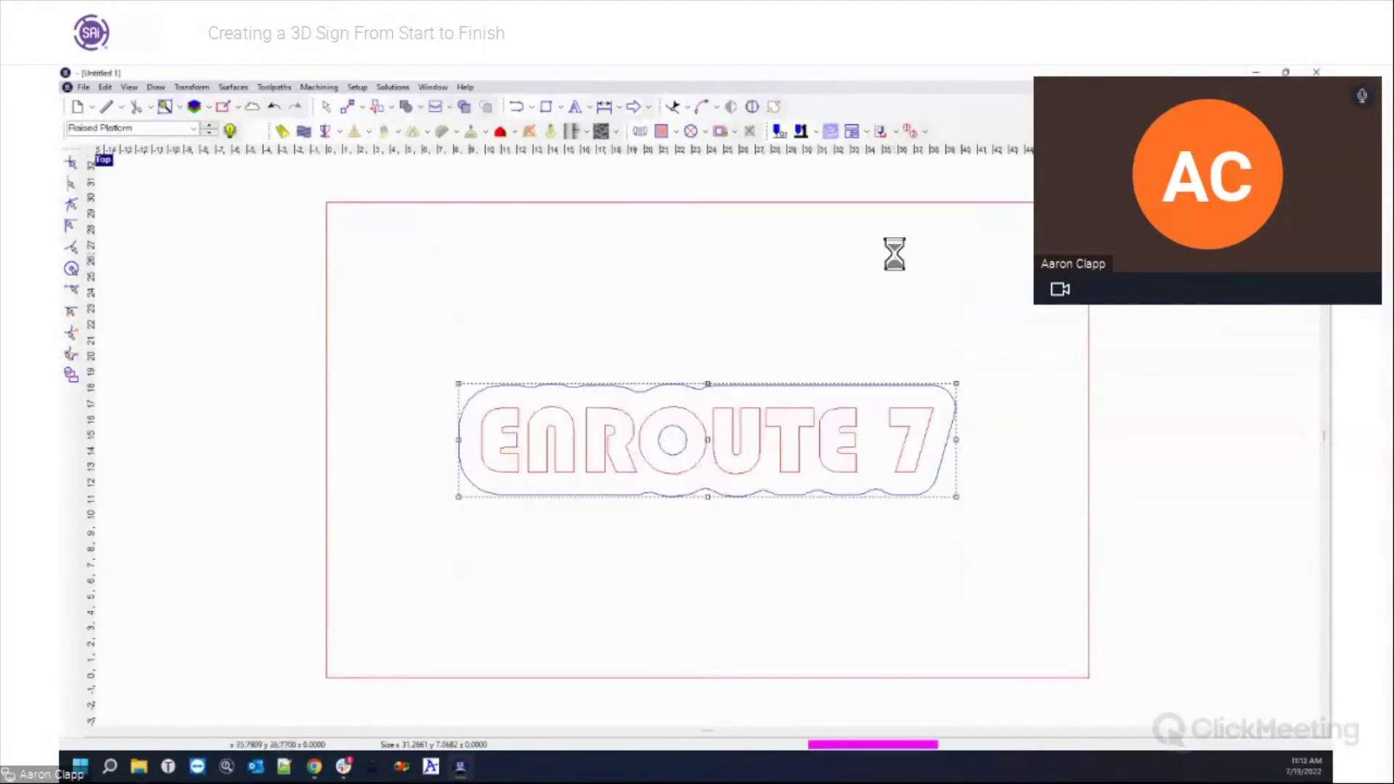
Examine the island fill toolpaths around the letters, especially the fine cuts in the narrow areas of E, R and O.
scroll(544, 468, up, 3)
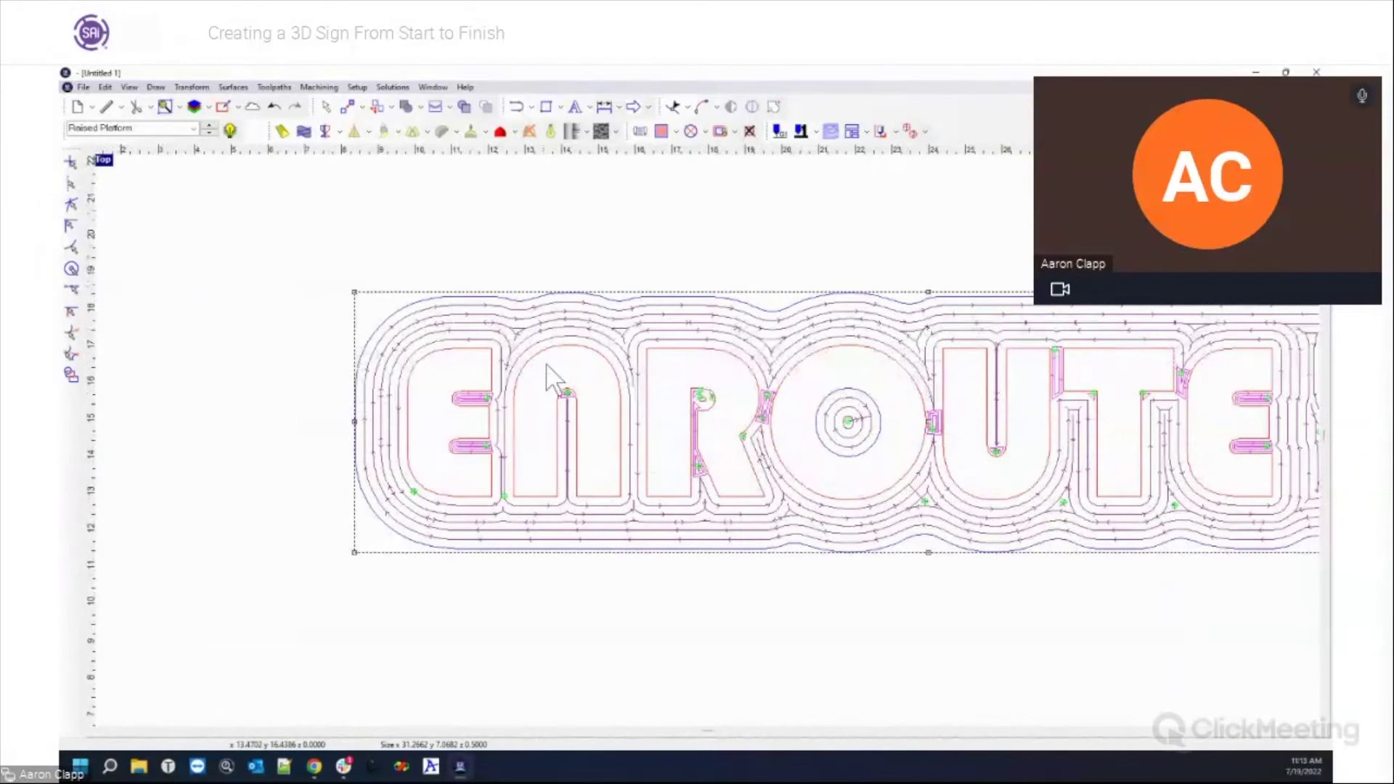
scroll(581, 449, down, 3)
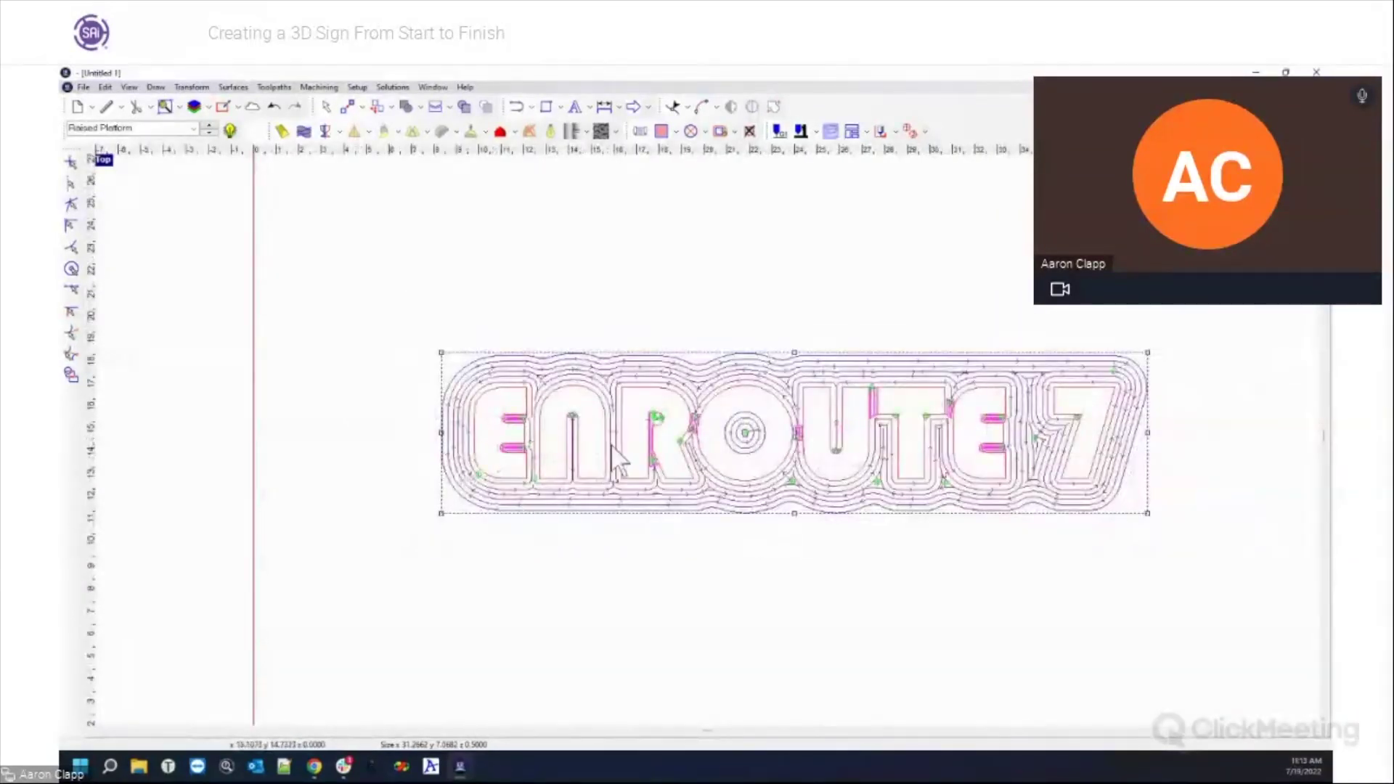
scroll(612, 443, up, 5)
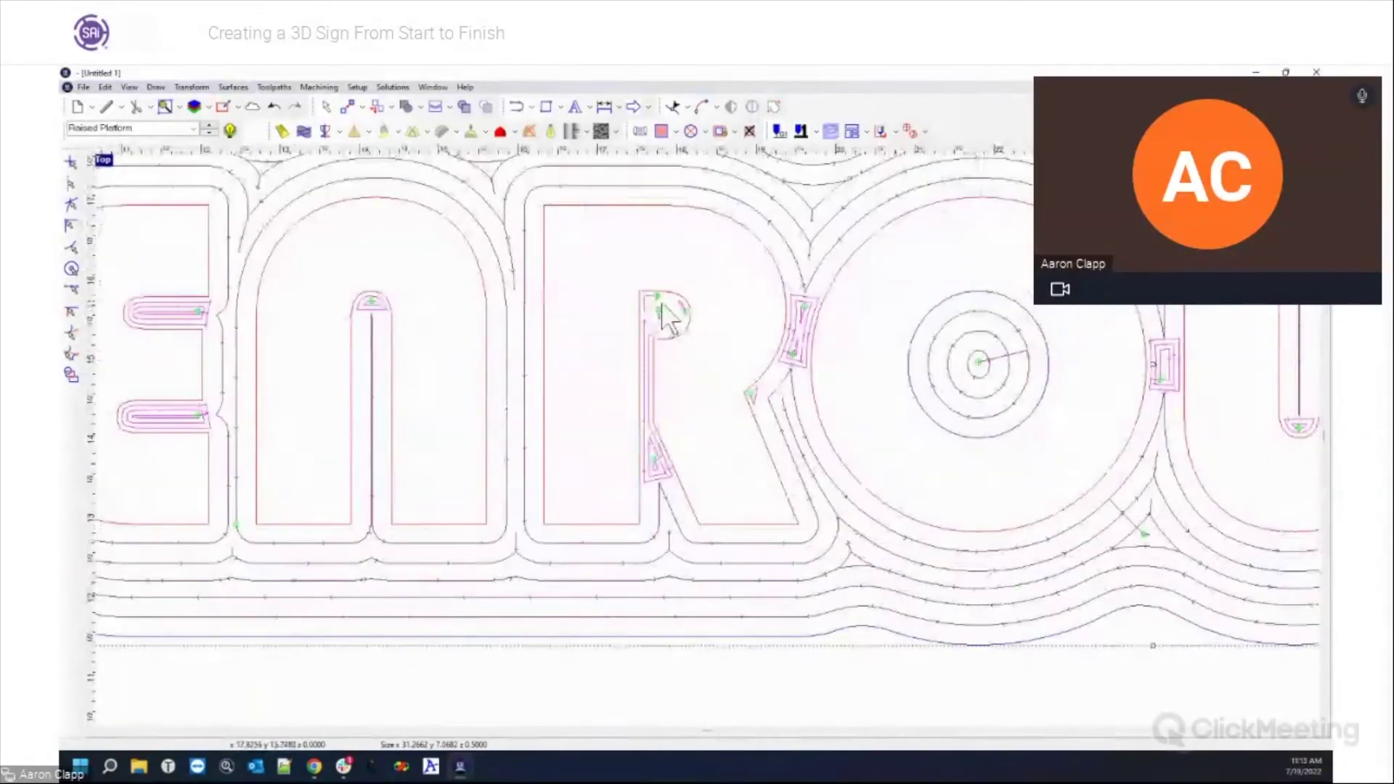
scroll(425, 407, down, 3)
scroll(425, 406, down, 1)
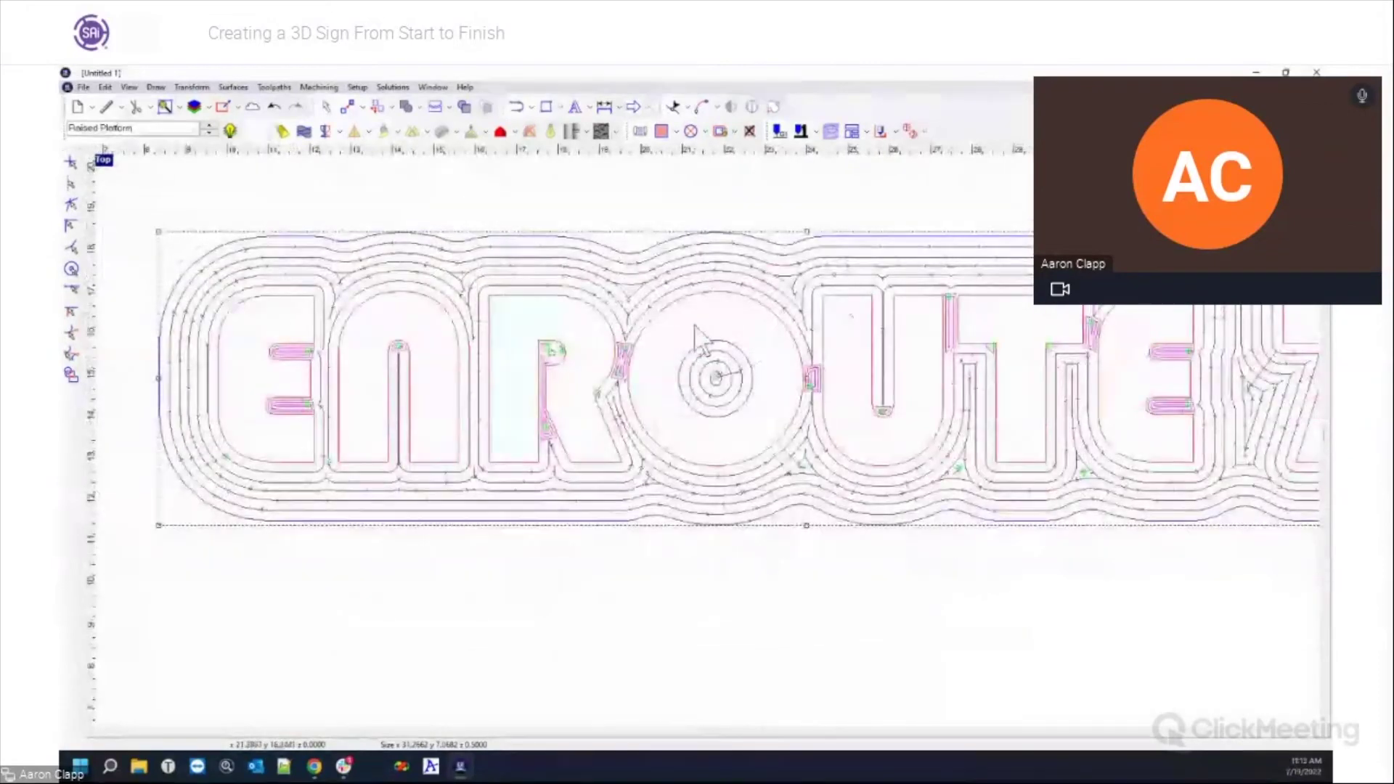
scroll(1071, 429, down, 2)
scroll(515, 369, down, 2)
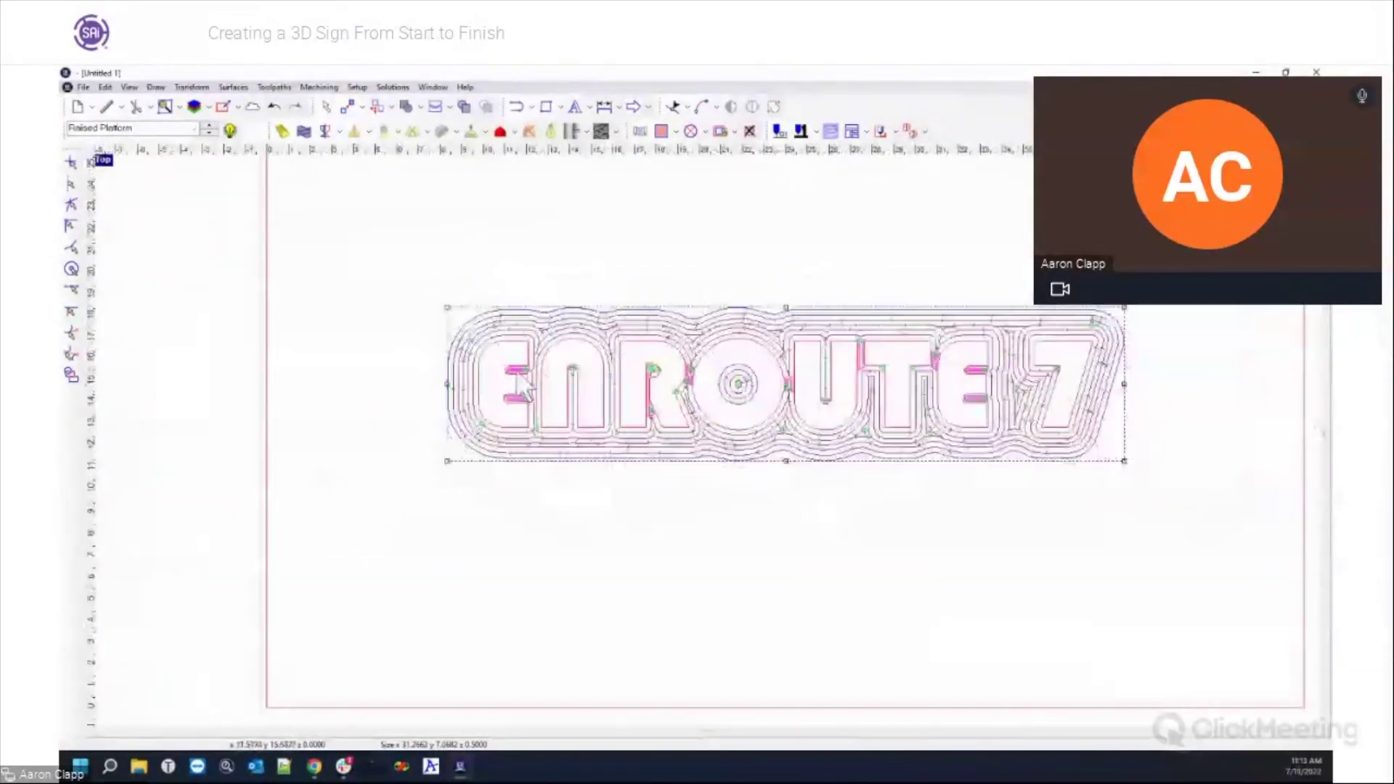
scroll(940, 335, up, 1)
scroll(871, 363, down, 1)
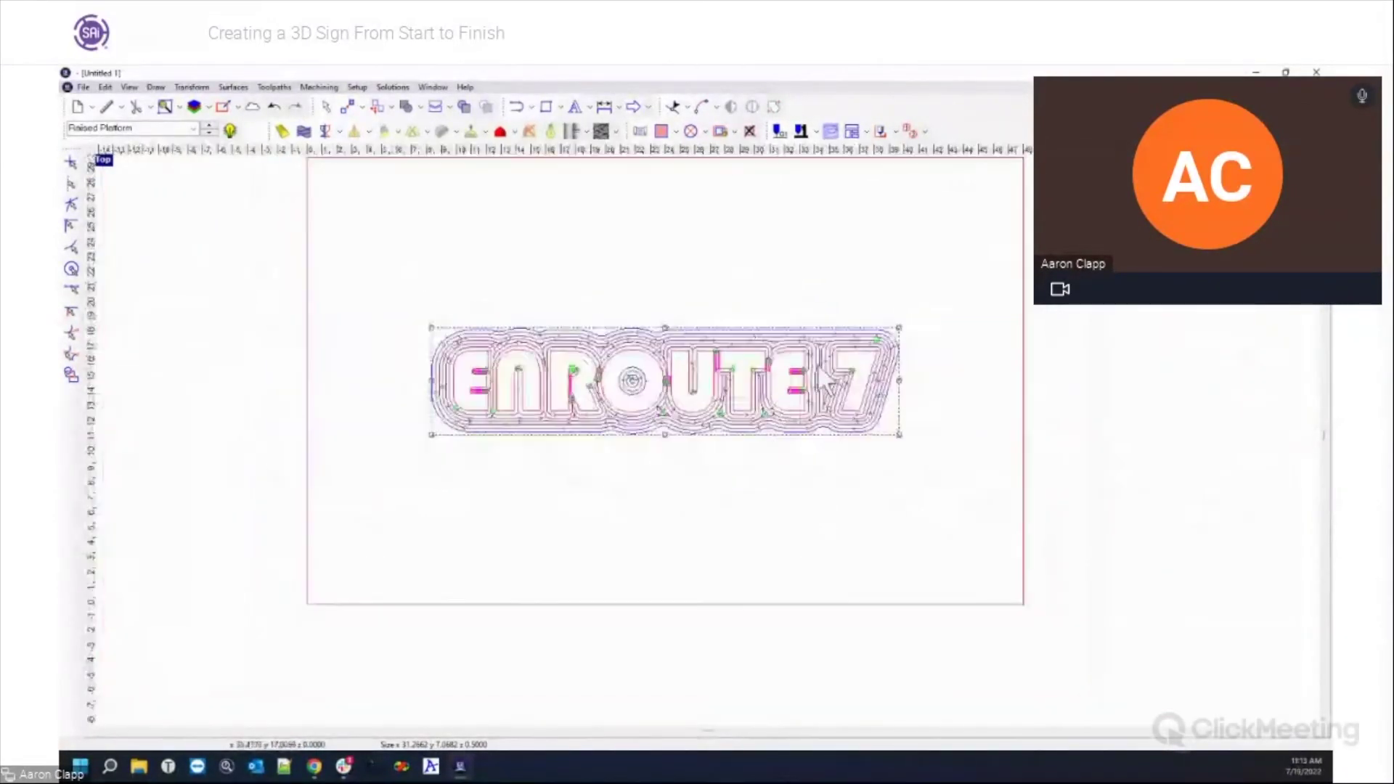
scroll(711, 480, down, 1)
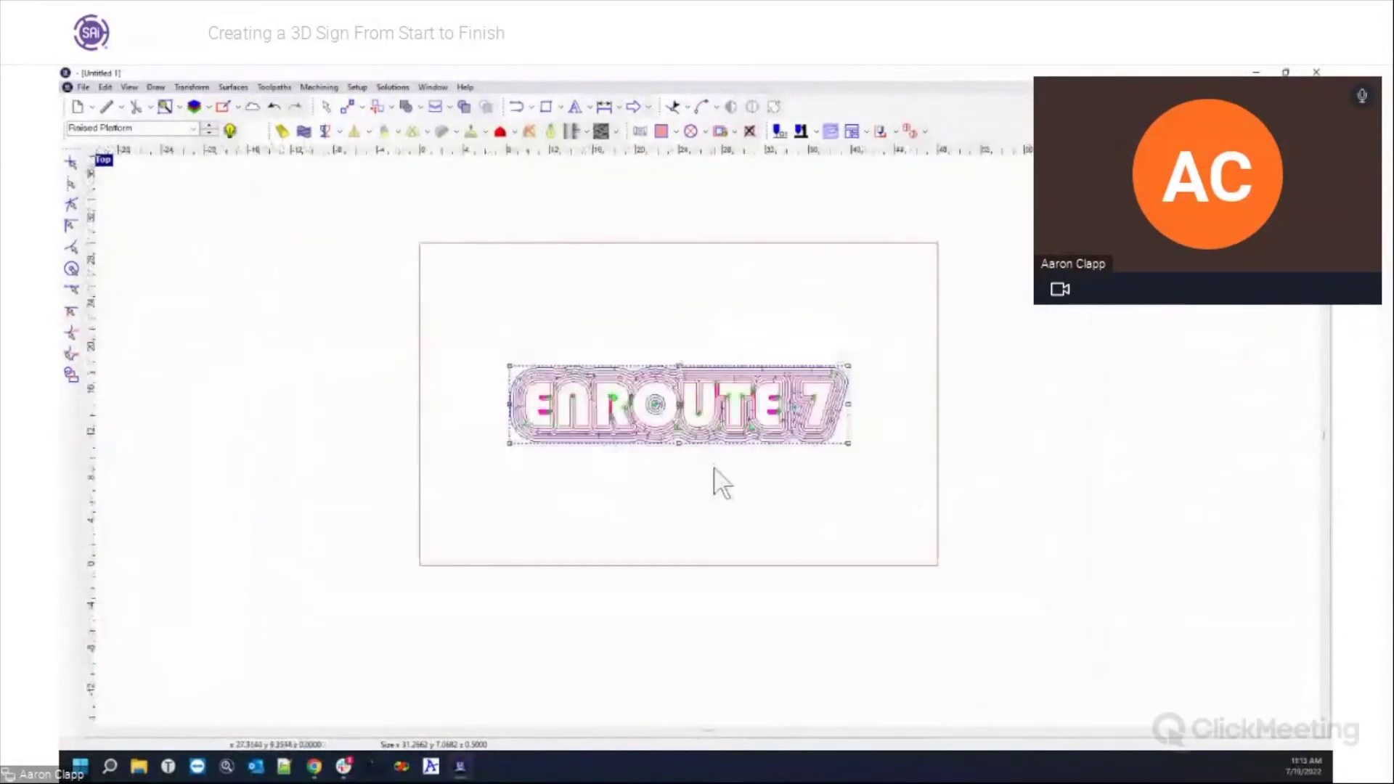
Show all layers, simulate the sign in 3D at a higher resolution masked by the selected contours, and inspect the raised lettering.
click(230, 130)
click(320, 87)
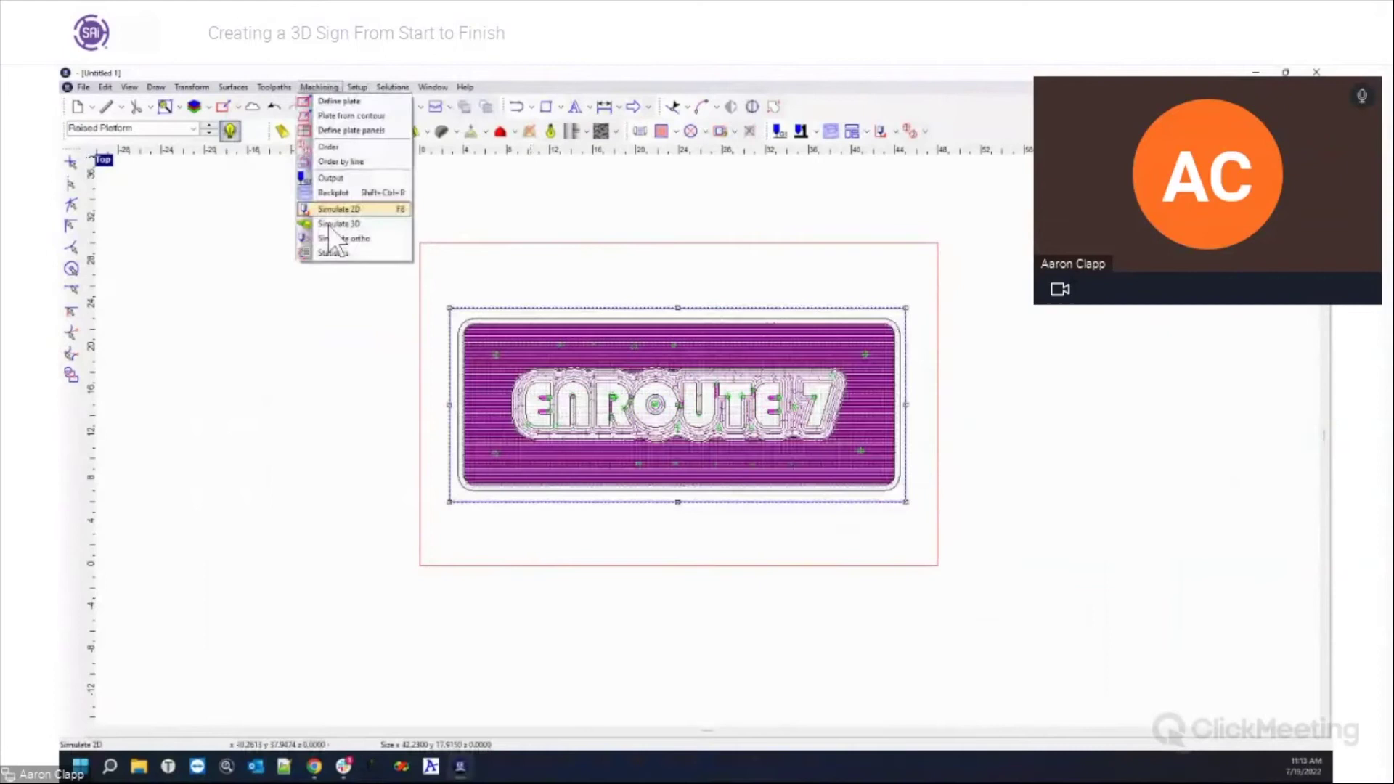
click(333, 224)
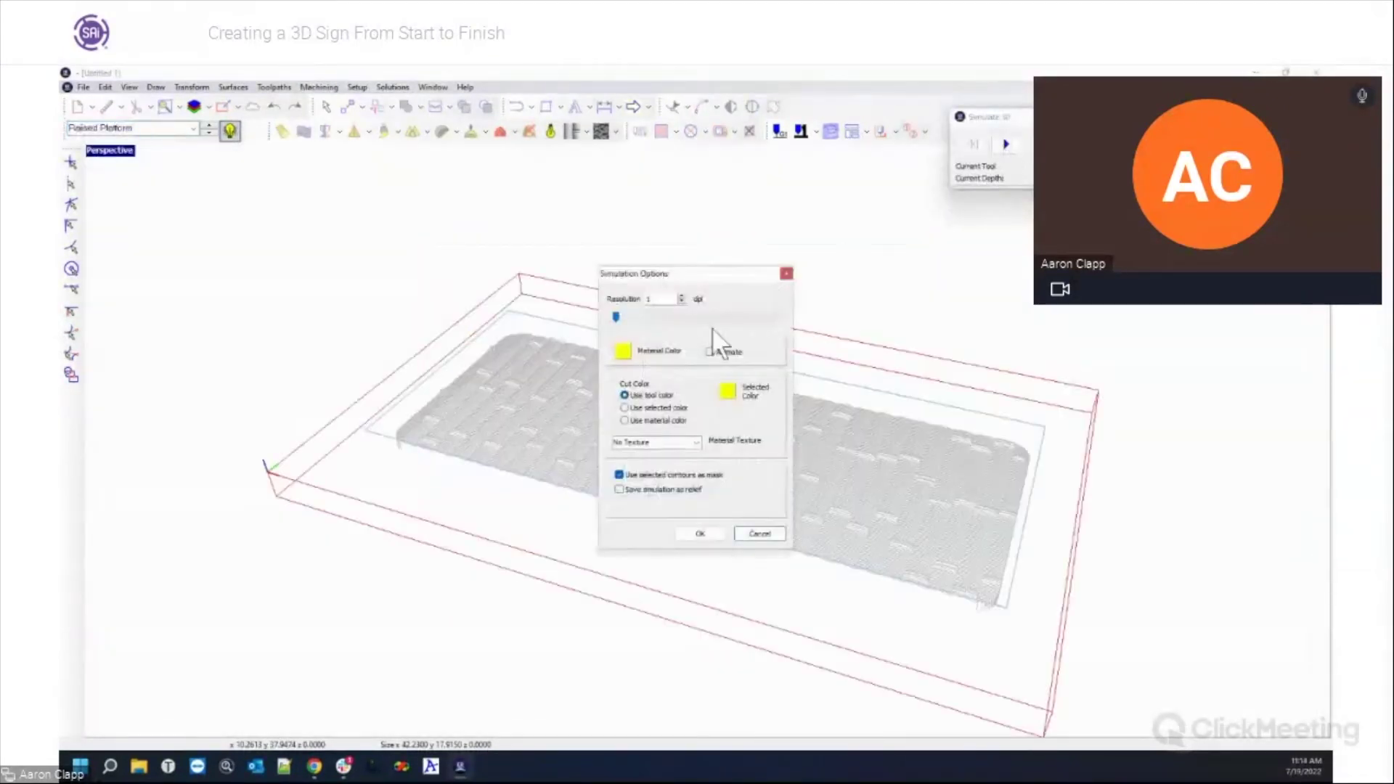
drag(618, 319, 637, 317)
click(687, 531)
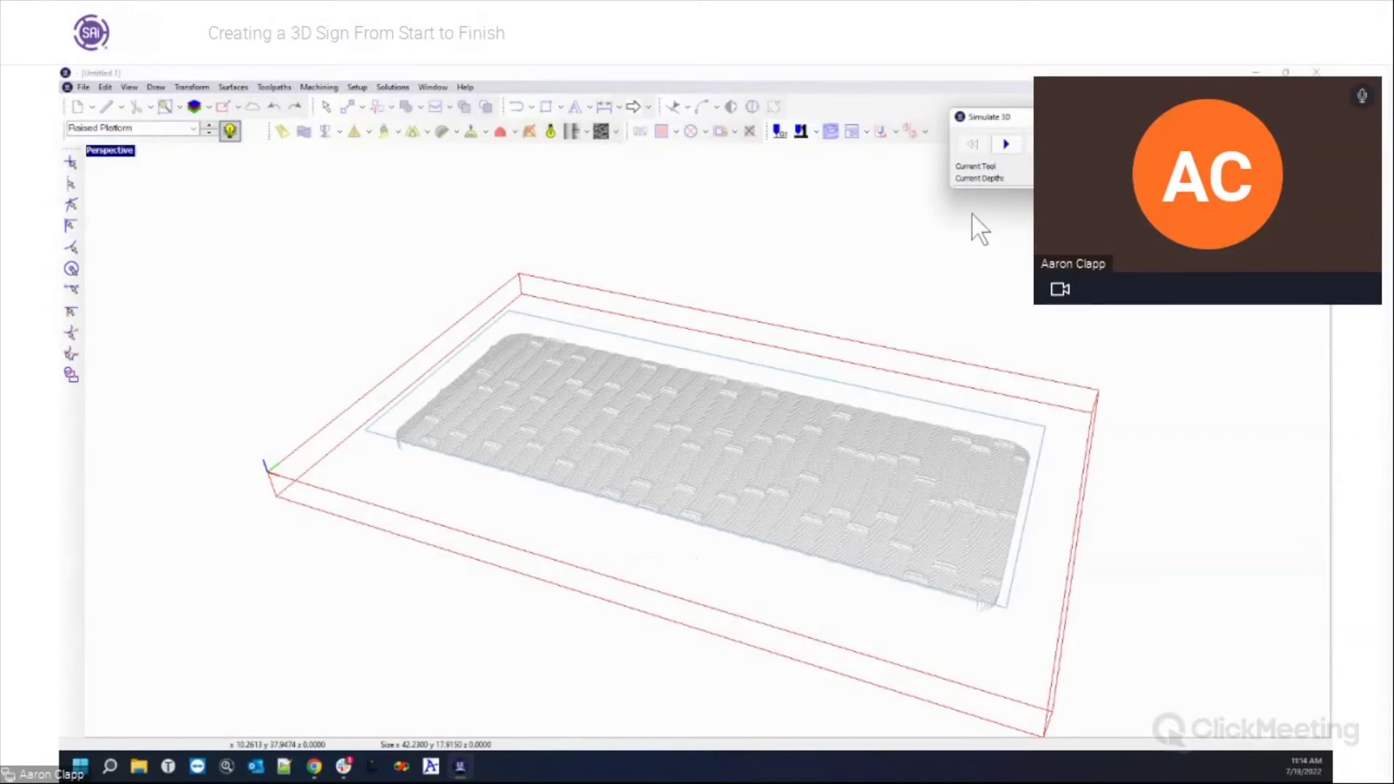
click(1006, 144)
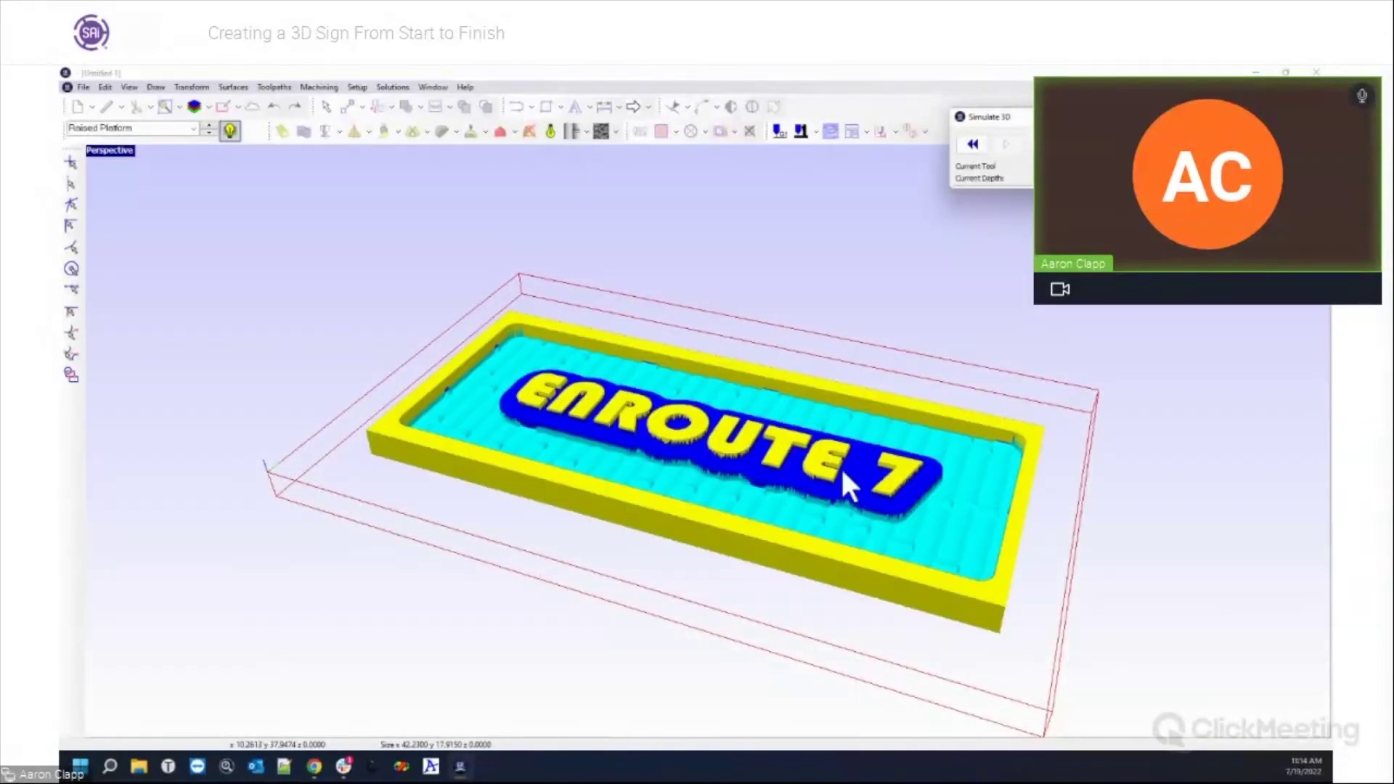
scroll(728, 456, up, 5)
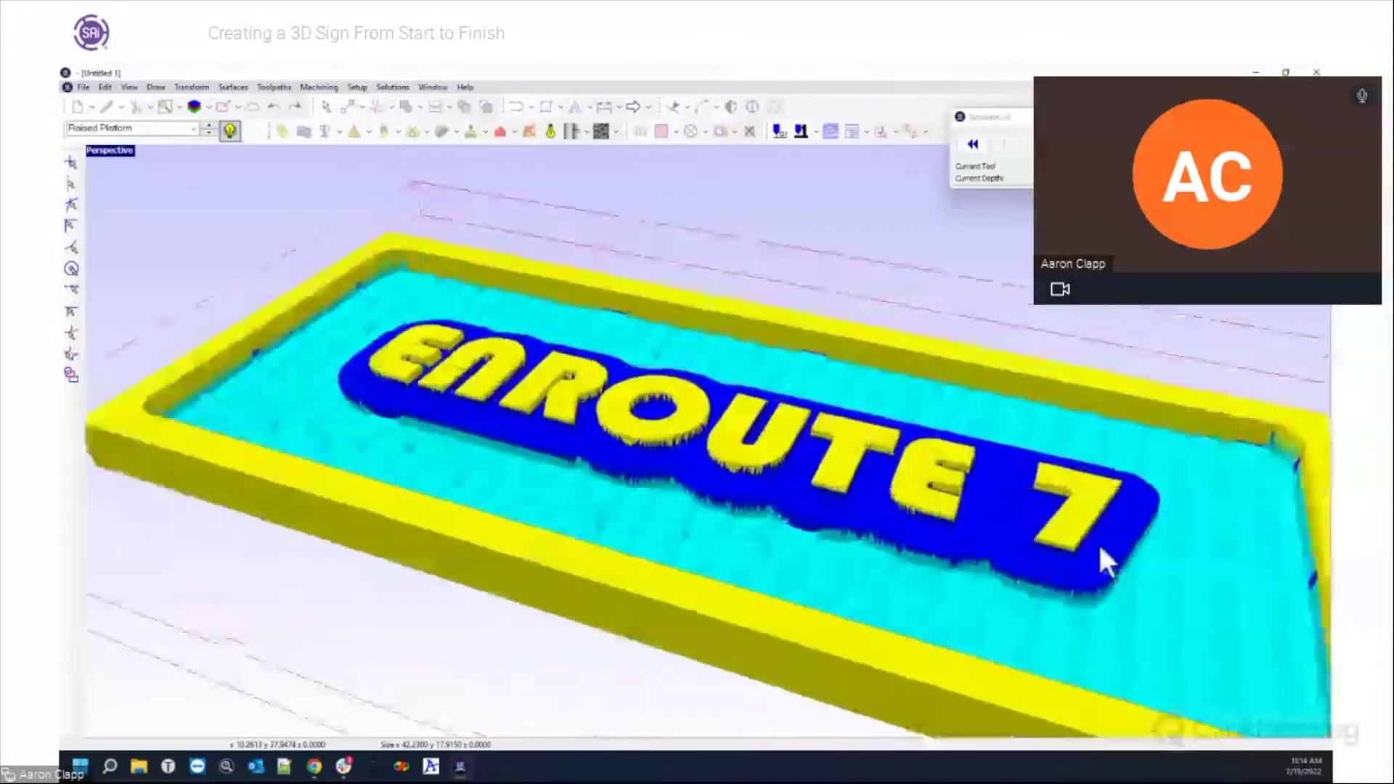
scroll(638, 499, up, 3)
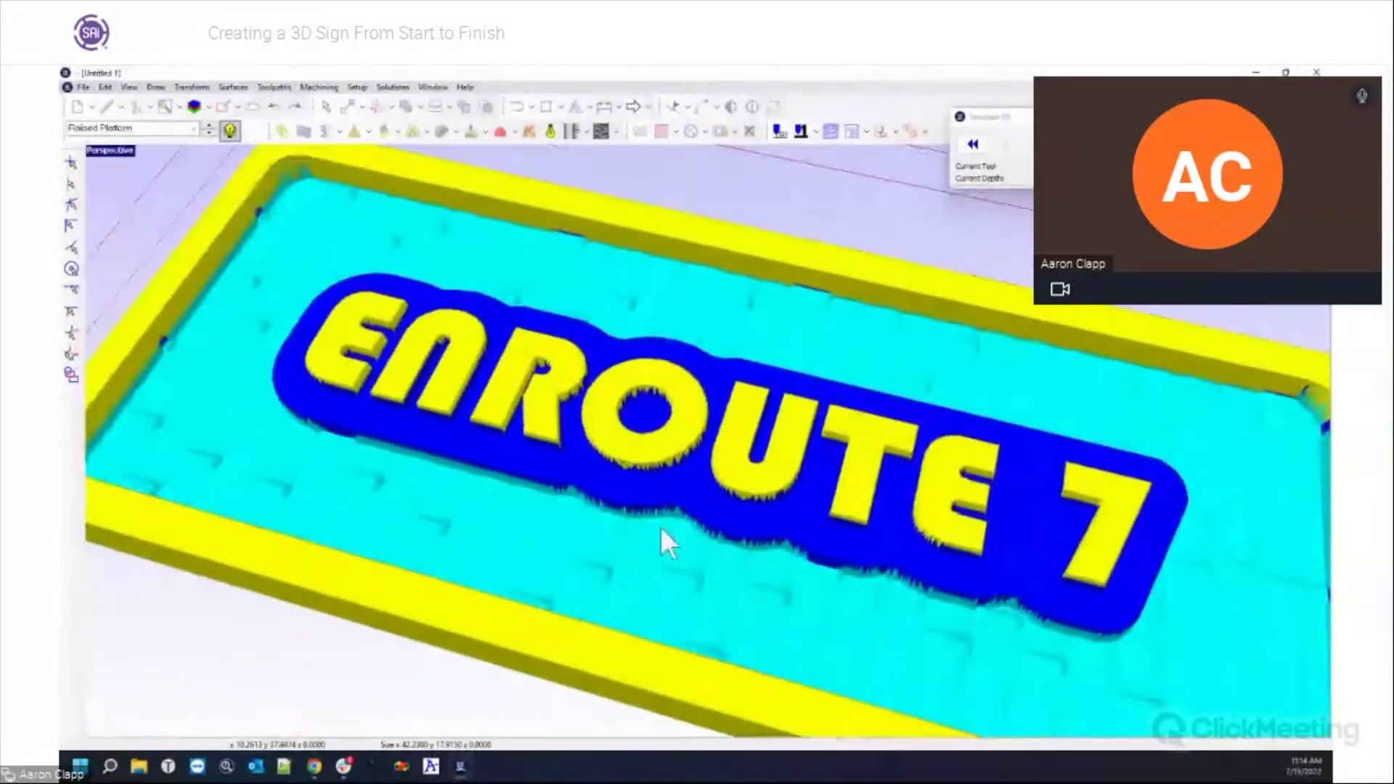
scroll(581, 451, down, 2)
scroll(698, 436, up, 2)
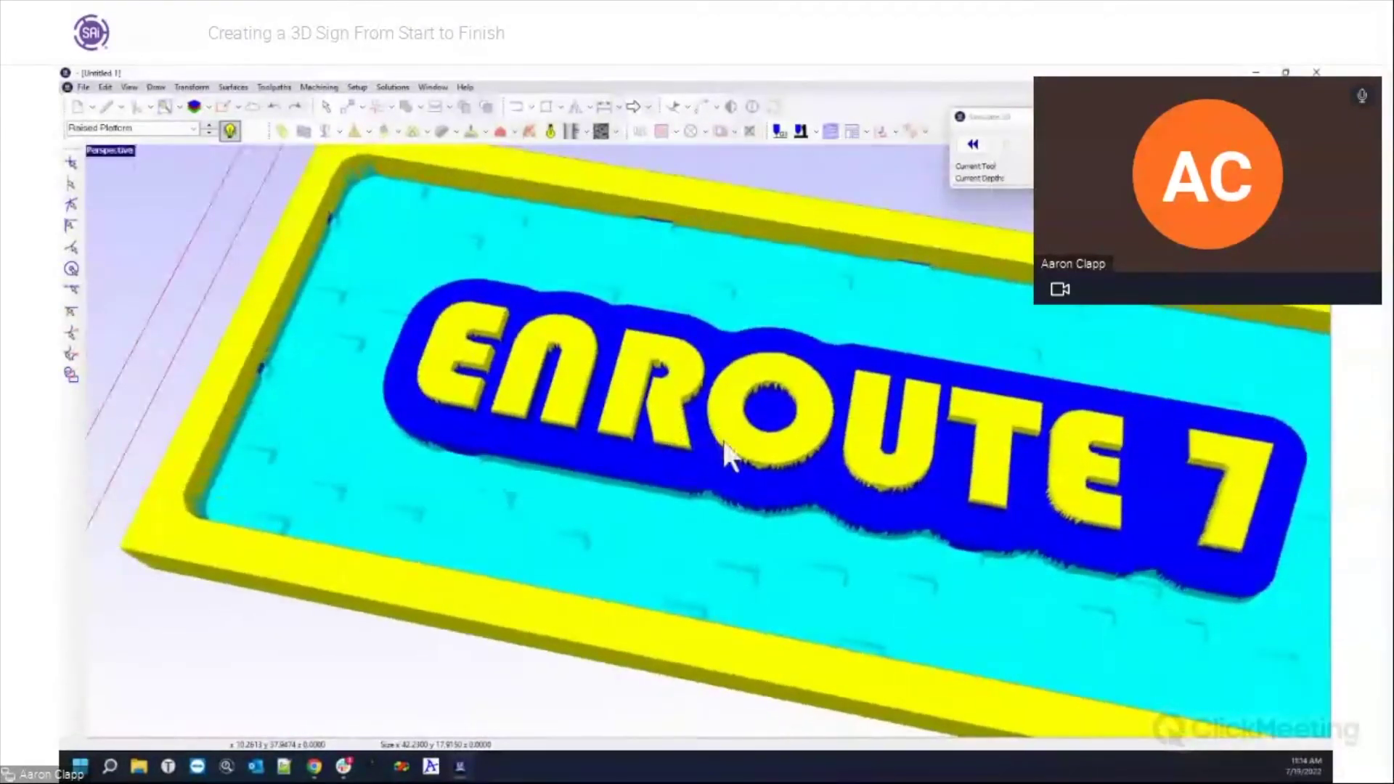
Examine the simulated sign's raised lettering and platform edges from several low and high angles.
drag(1073, 513, 623, 388)
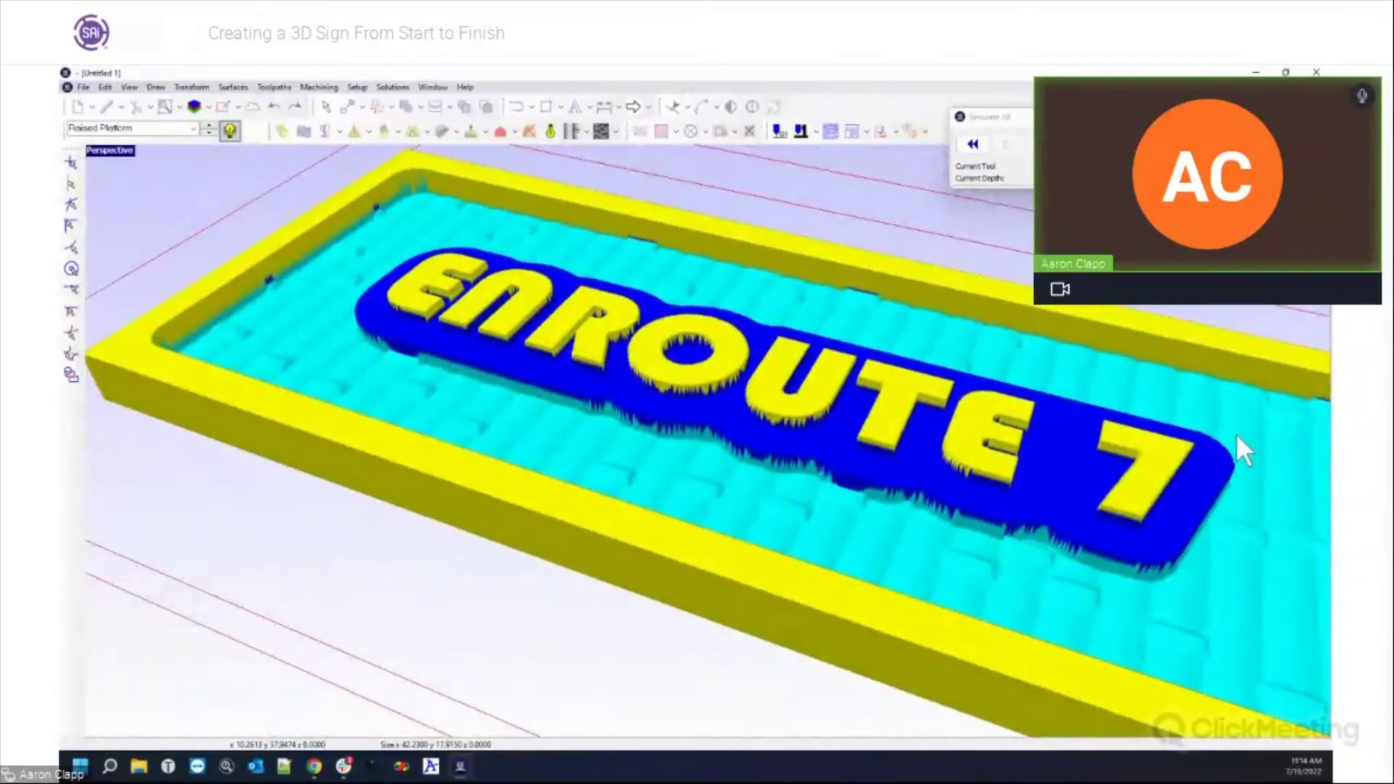
drag(537, 342, 977, 374)
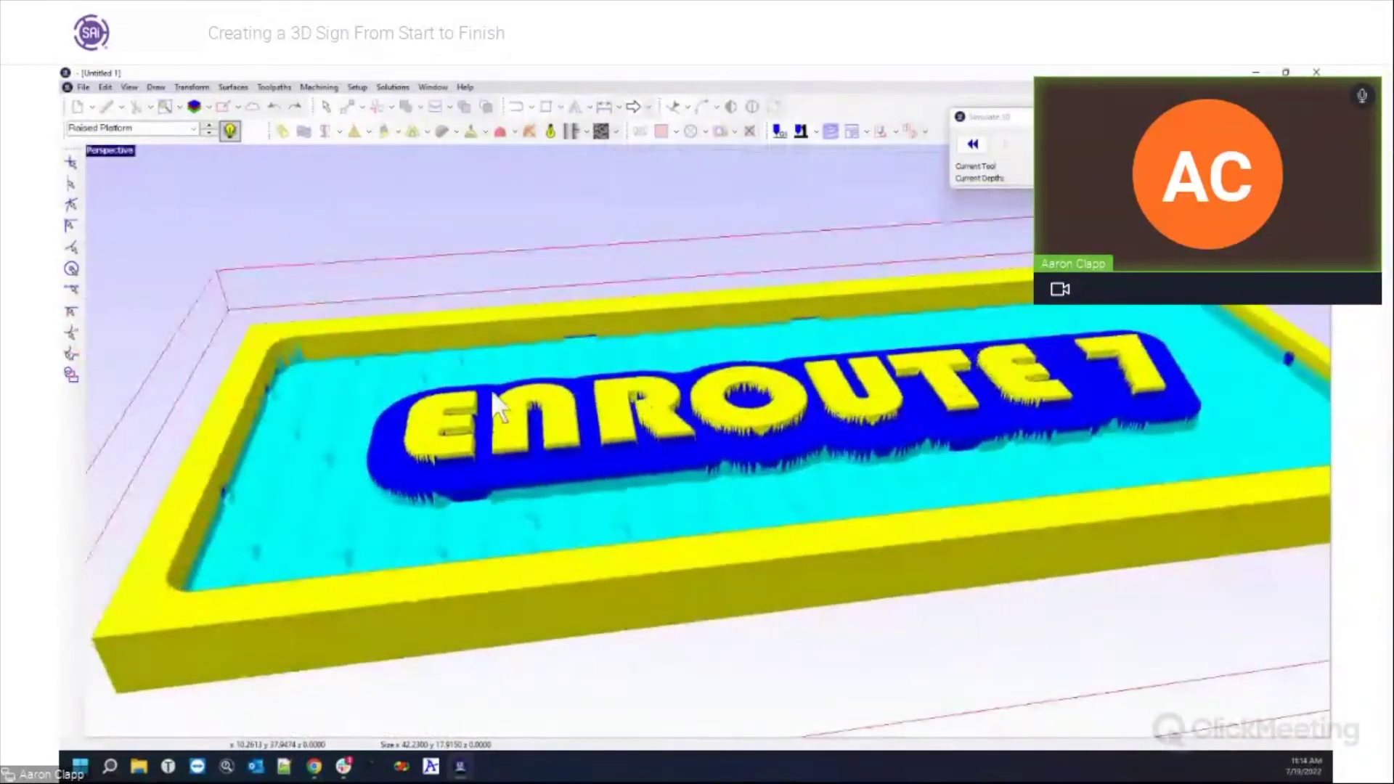
drag(1175, 404, 812, 483)
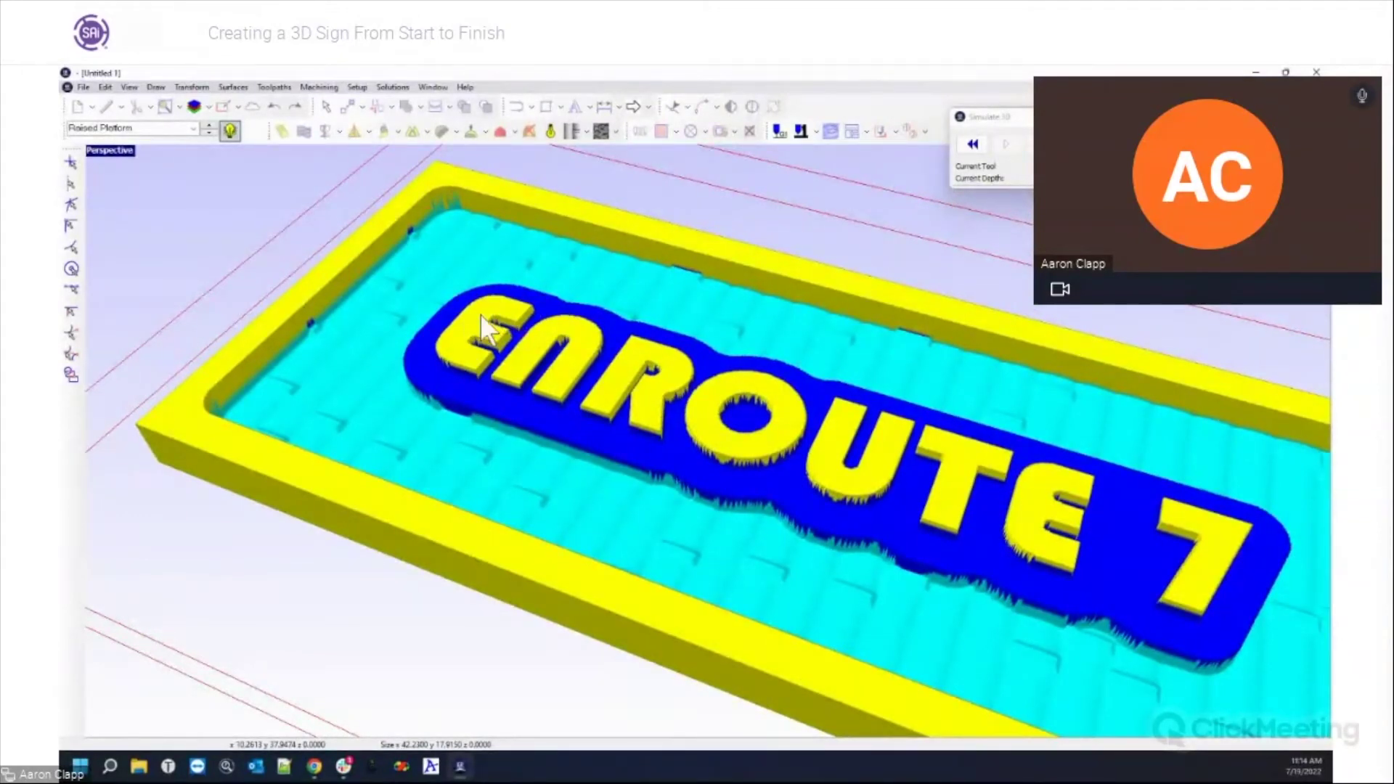
drag(480, 312, 757, 391)
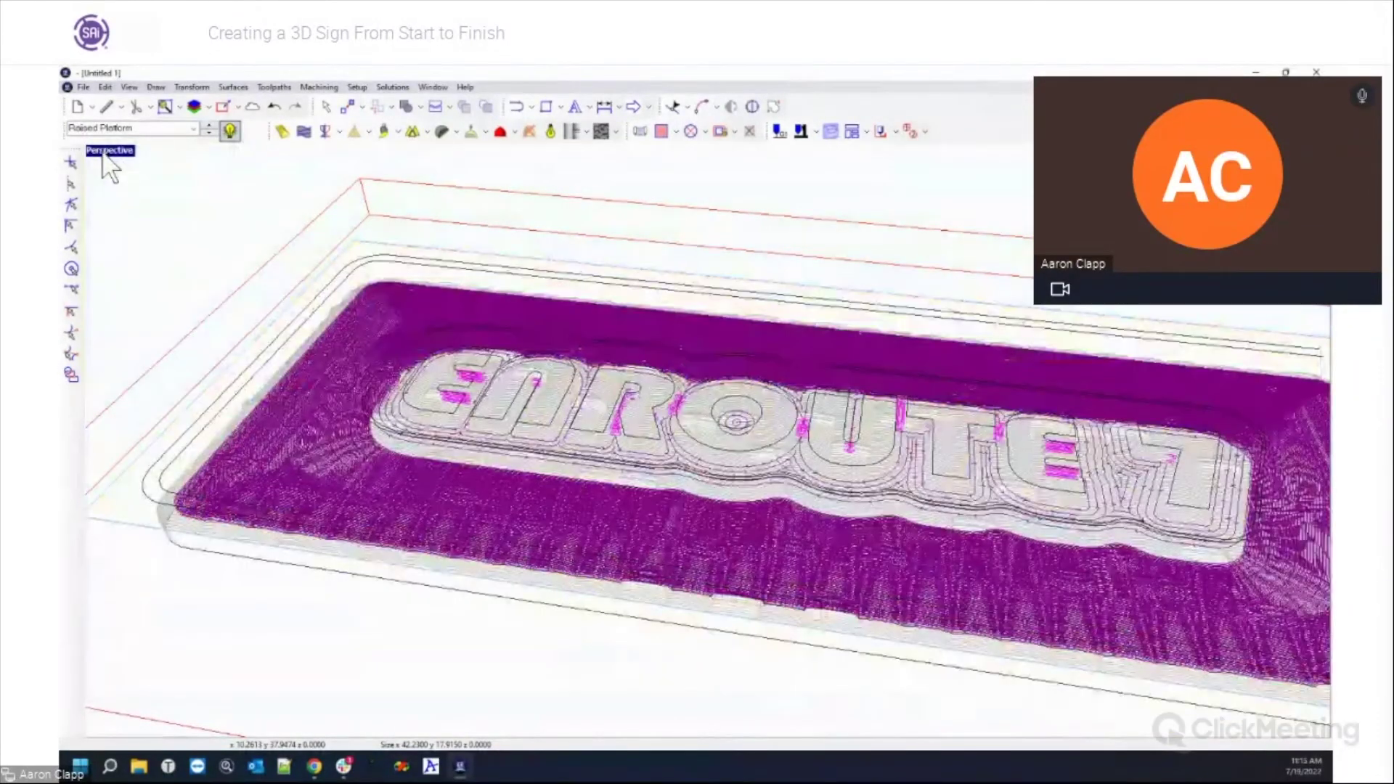
Show only the Text layer in a maximized top view and select the whole ENROUTE 7 lettering.
click(231, 130)
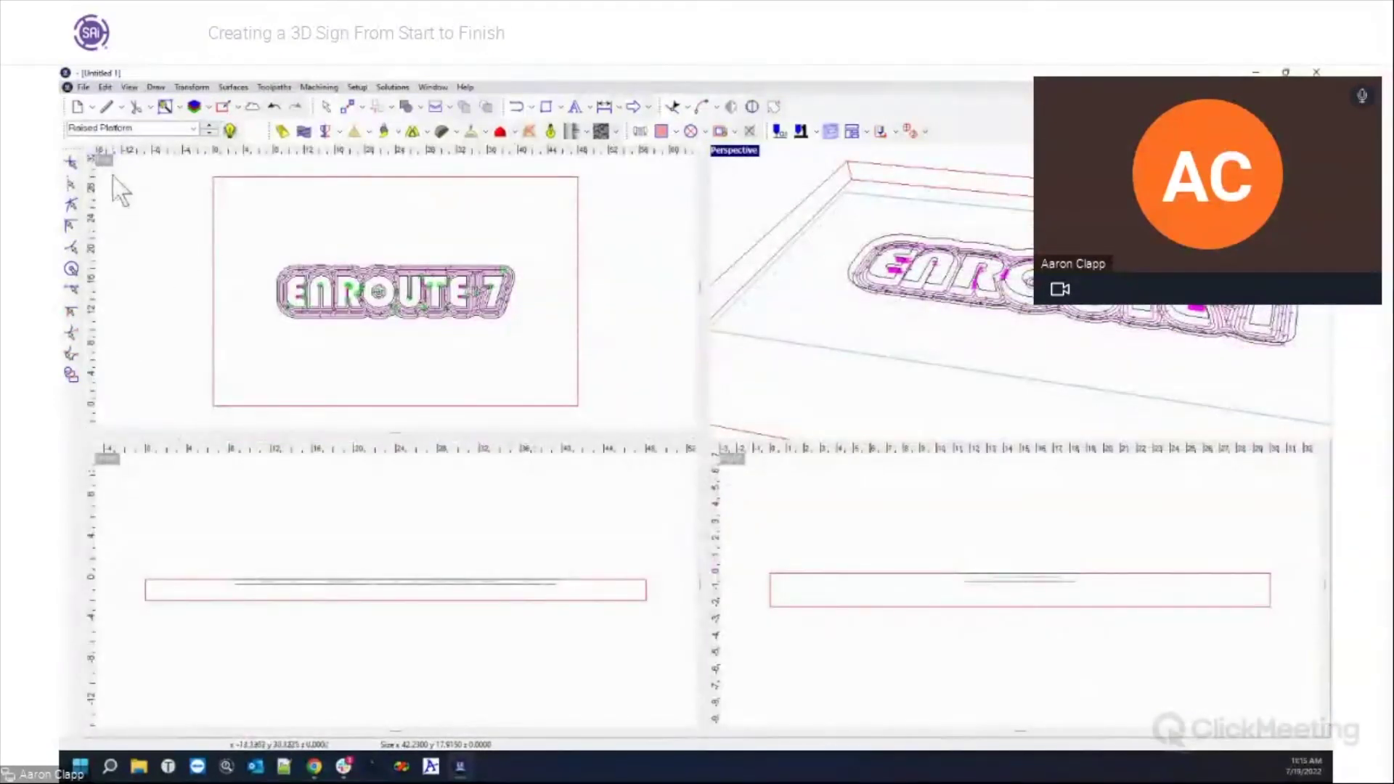
click(108, 171)
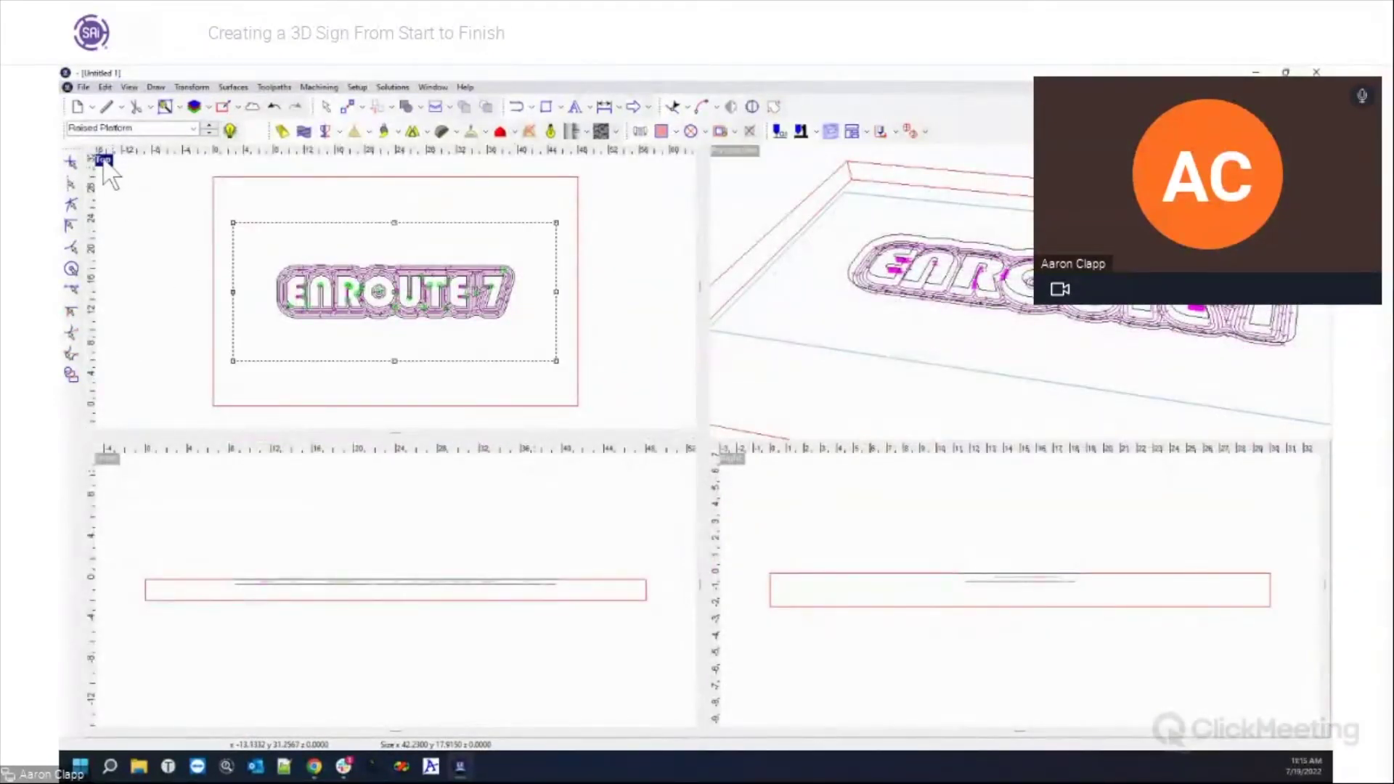
double_click(104, 161)
click(236, 469)
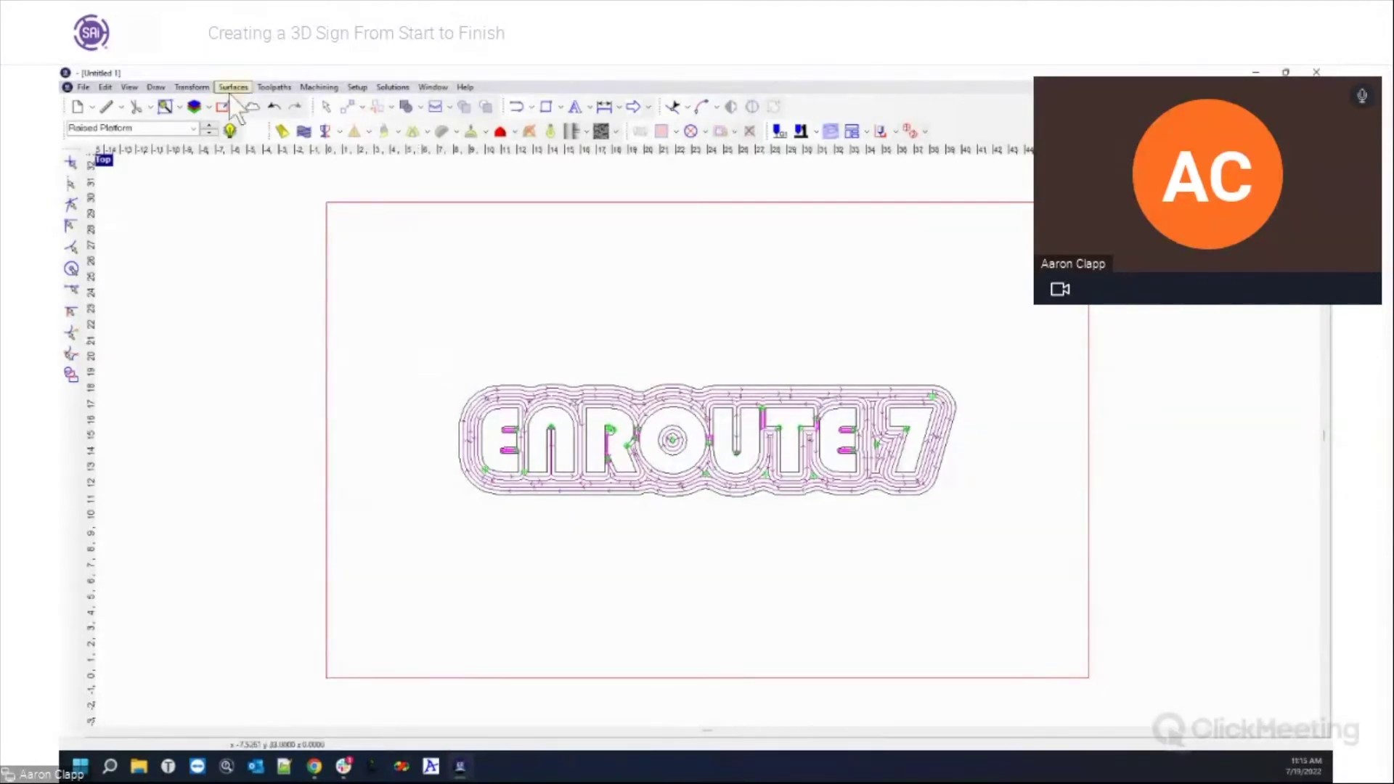
click(193, 129)
click(148, 175)
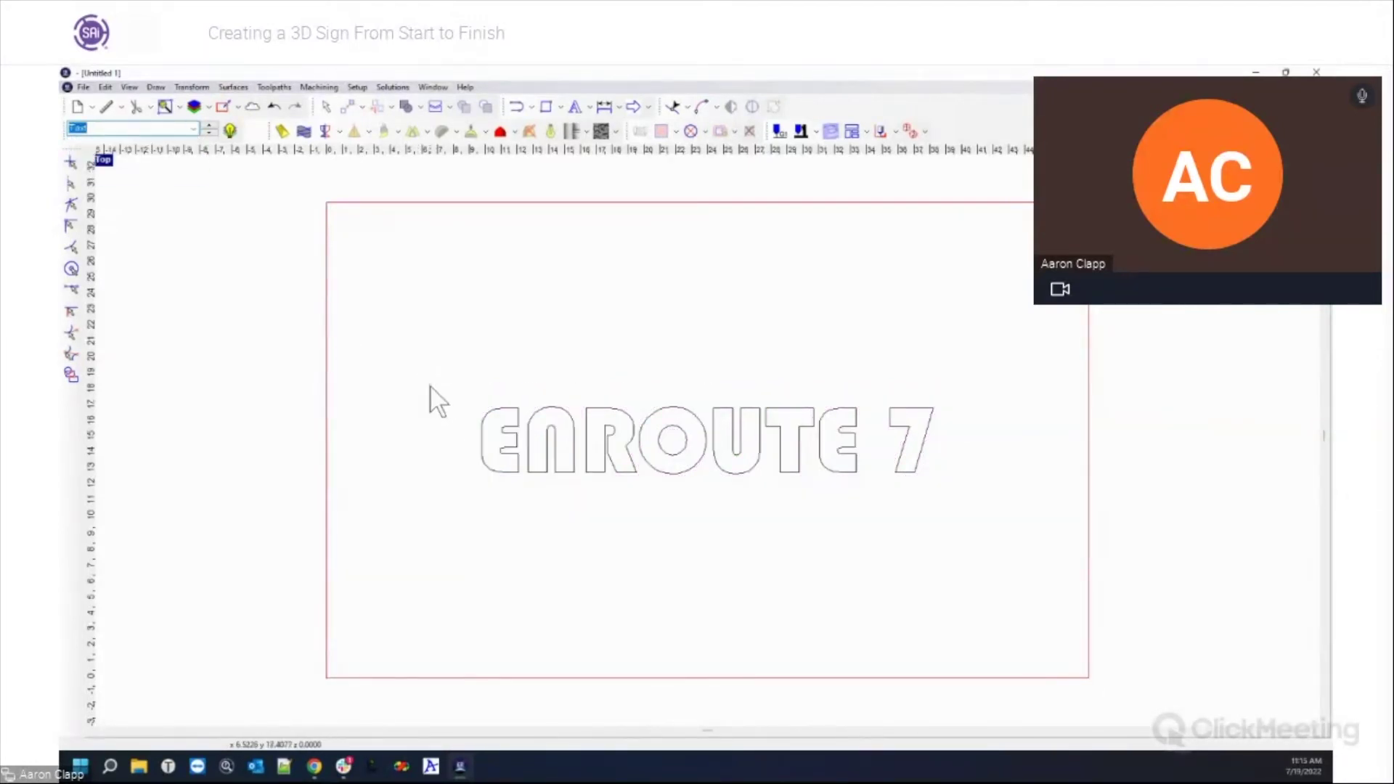
drag(434, 355, 977, 556)
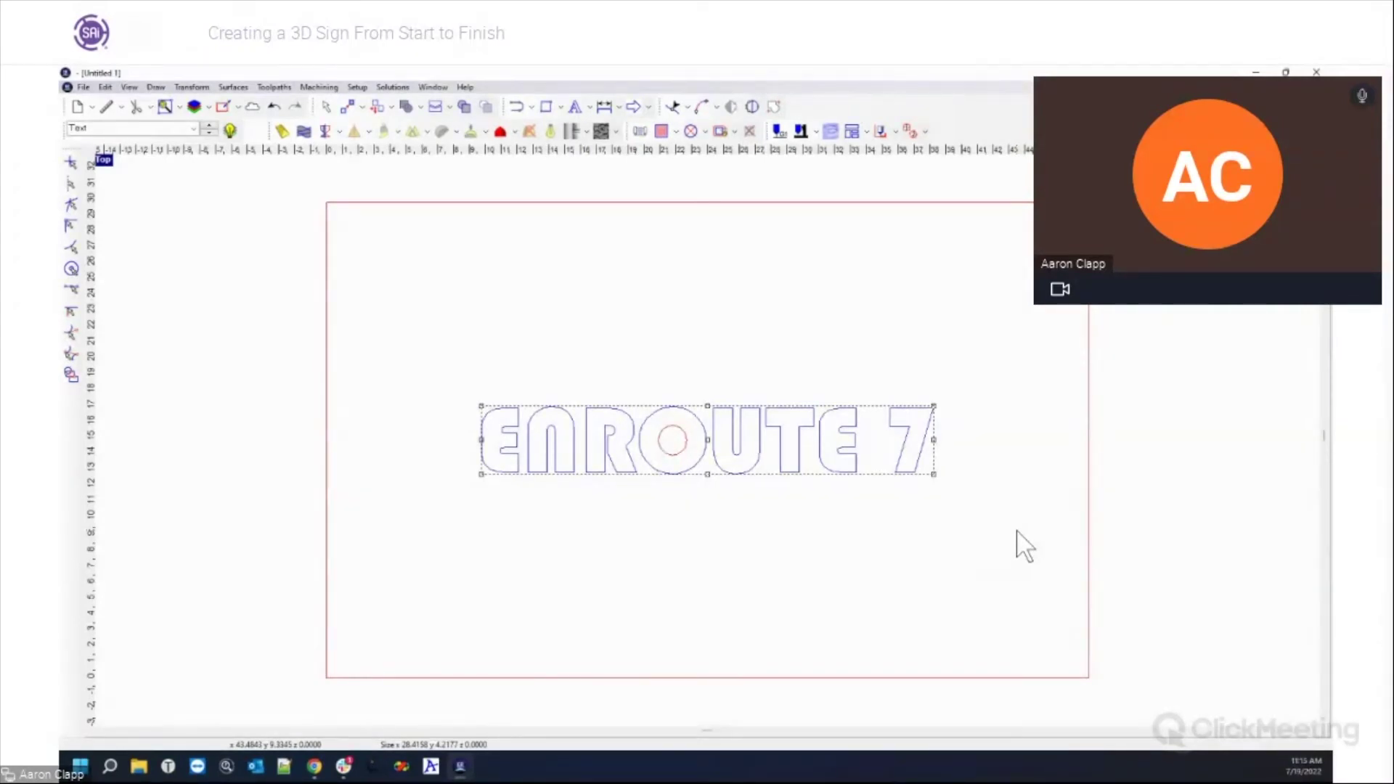
Check the toolpaths on the Raised Platform layer against the selected lettering, and return to the Text layer.
click(194, 128)
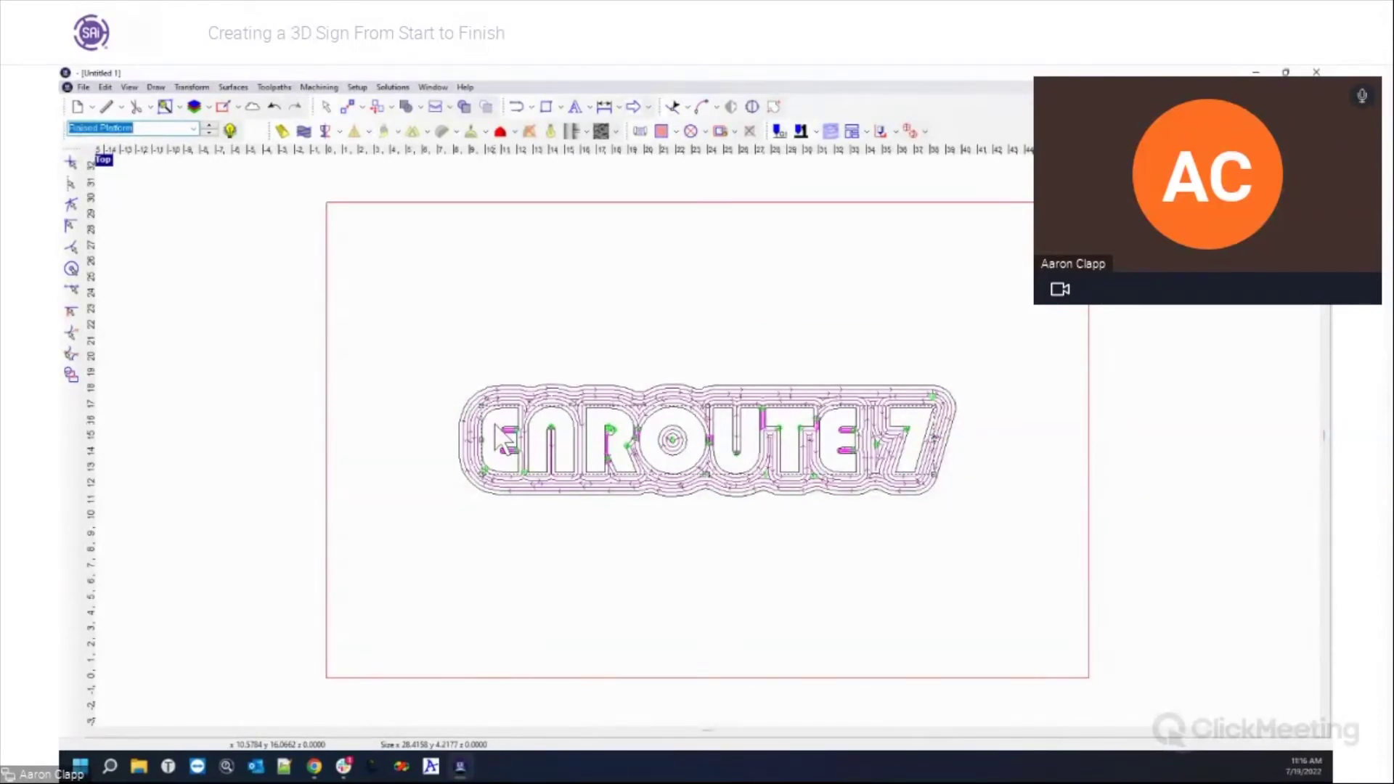
click(193, 129)
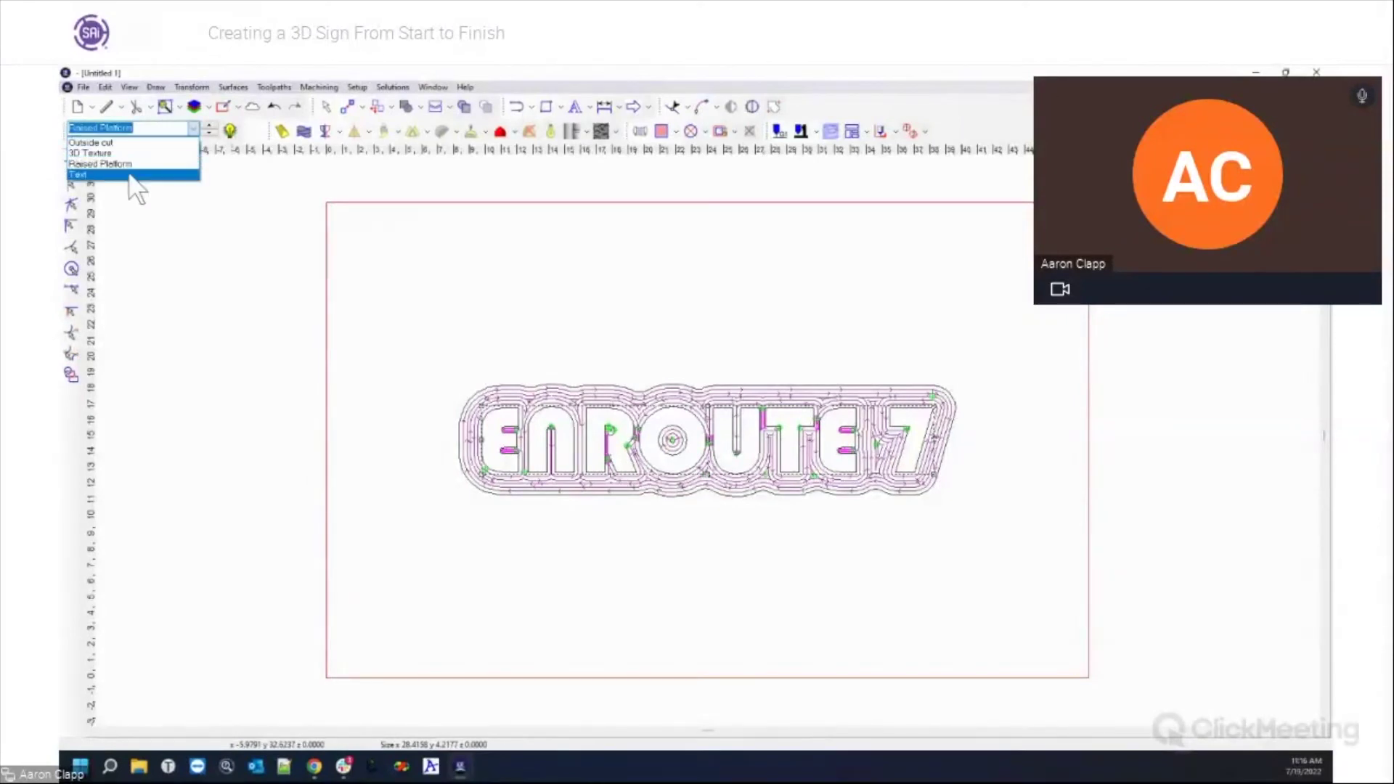
click(132, 183)
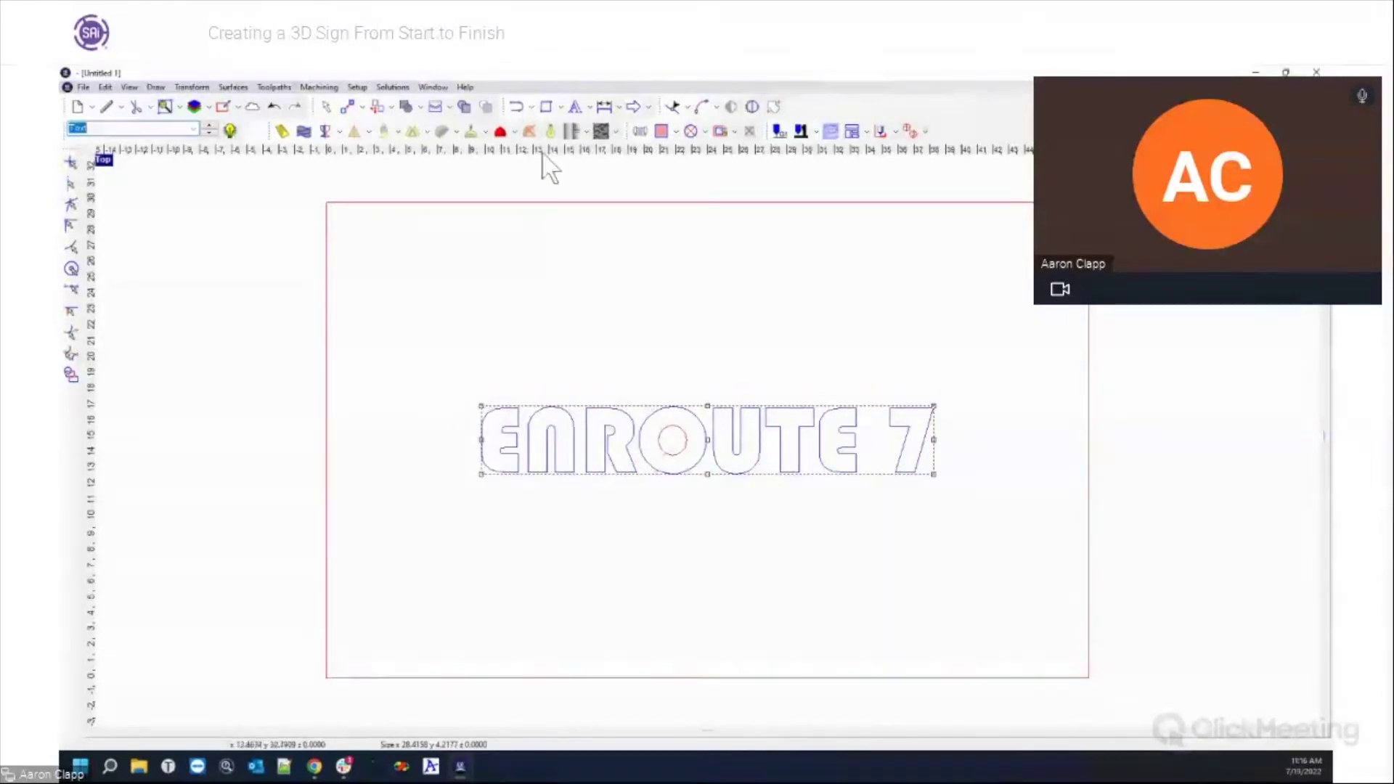
Create a normal flat relief from the ENROUTE 7 lettering with a height of 1.5.
click(283, 131)
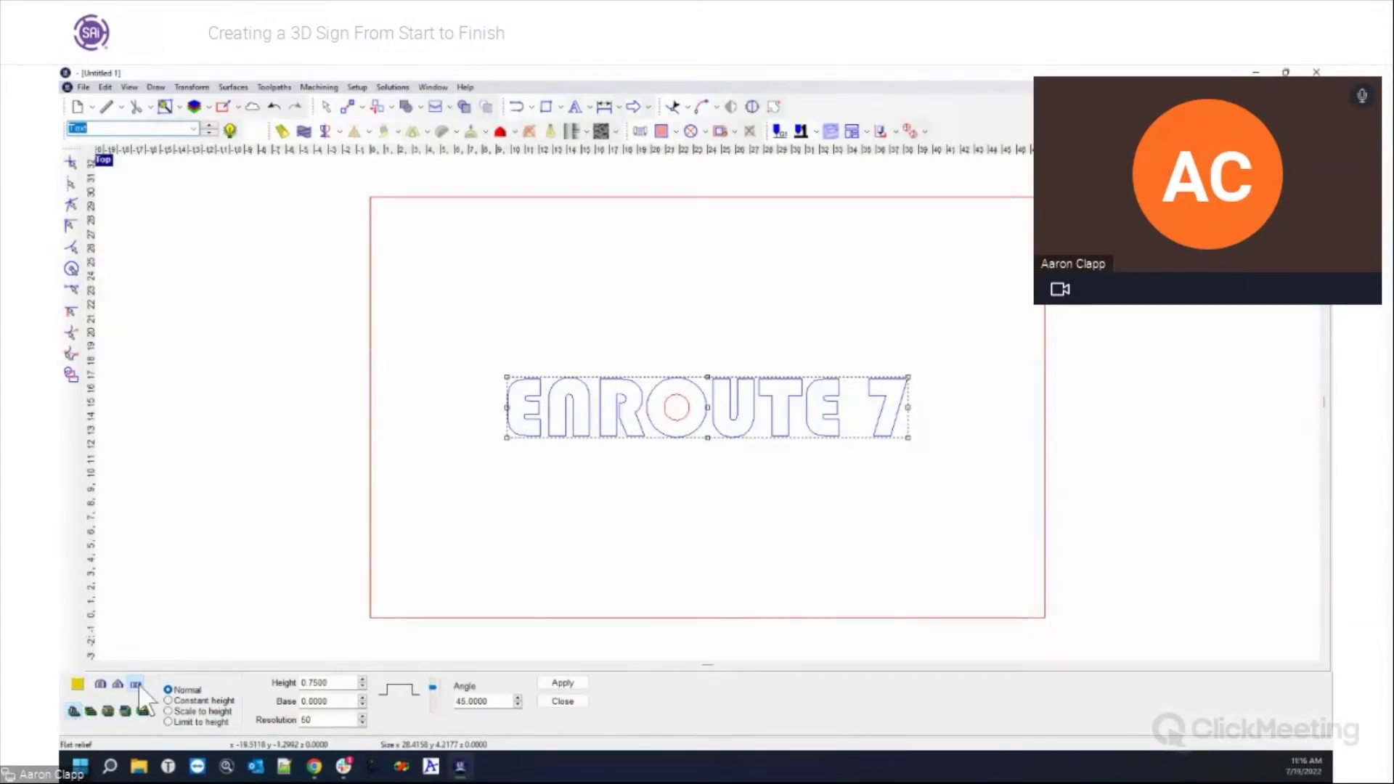
double_click(333, 682)
key(BackSpace)
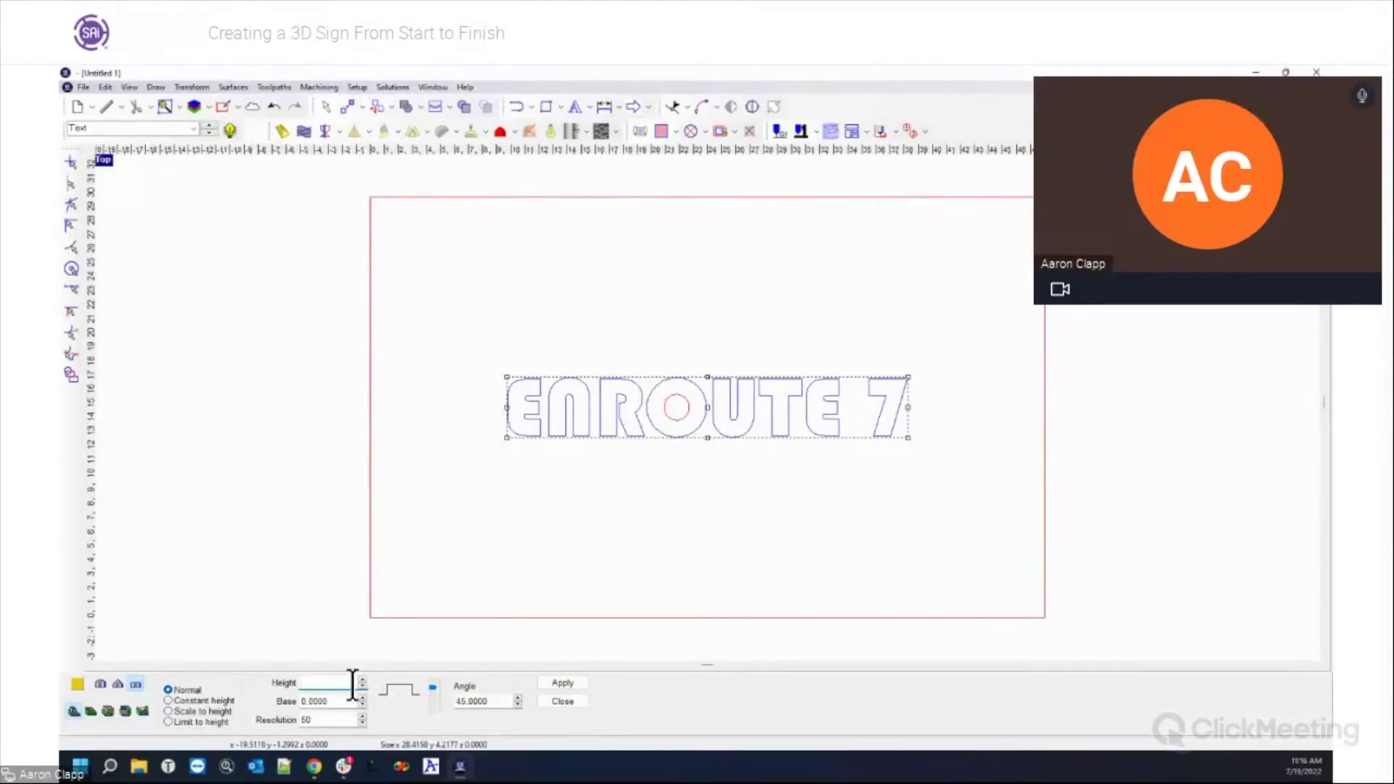
text(1.5)
key(Tab)
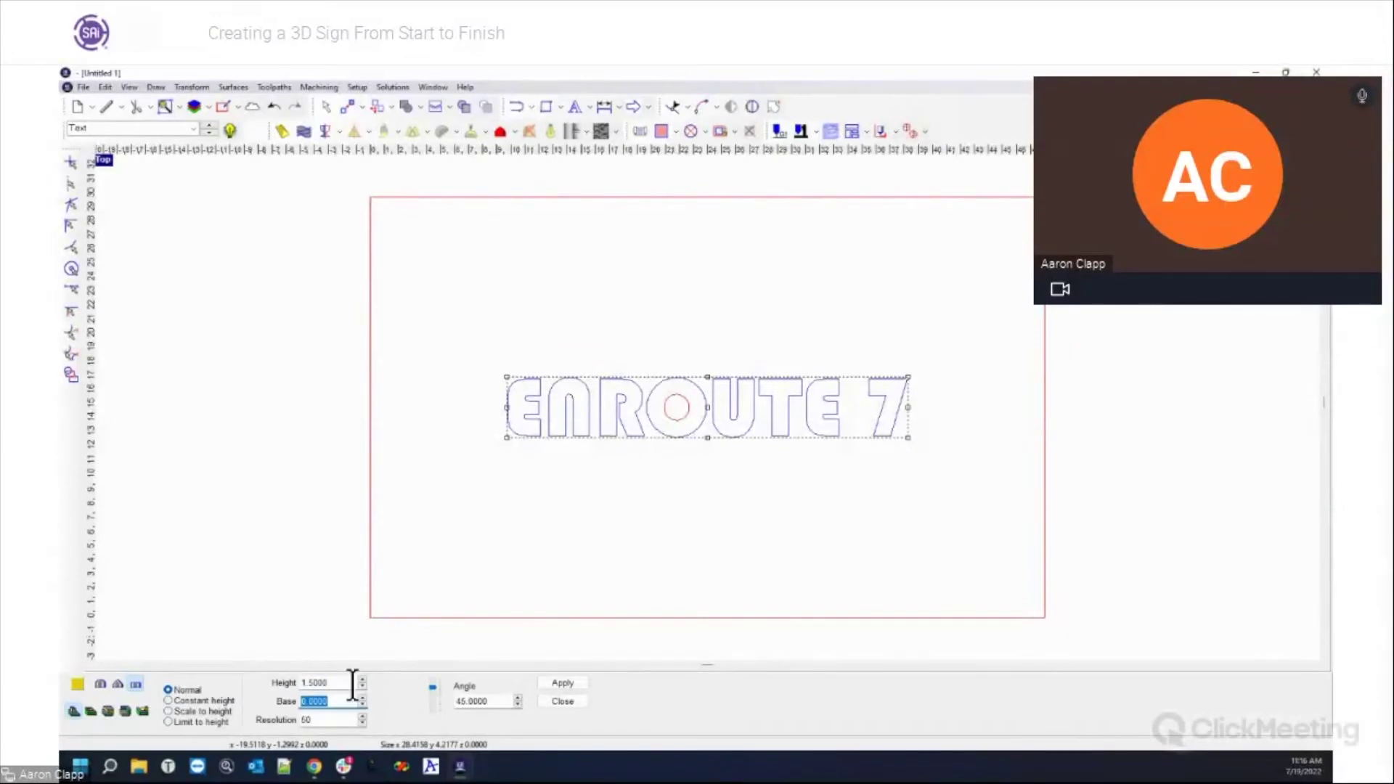
click(564, 682)
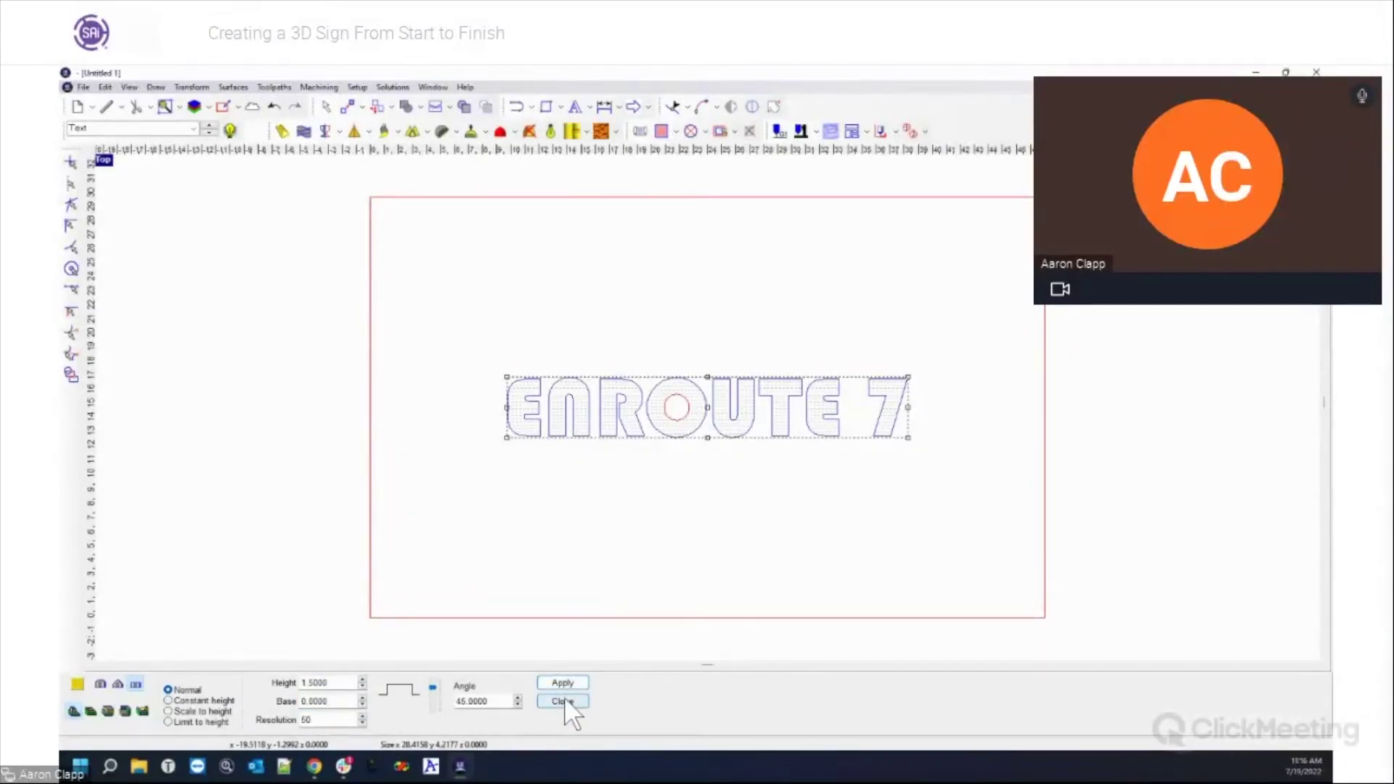
click(564, 701)
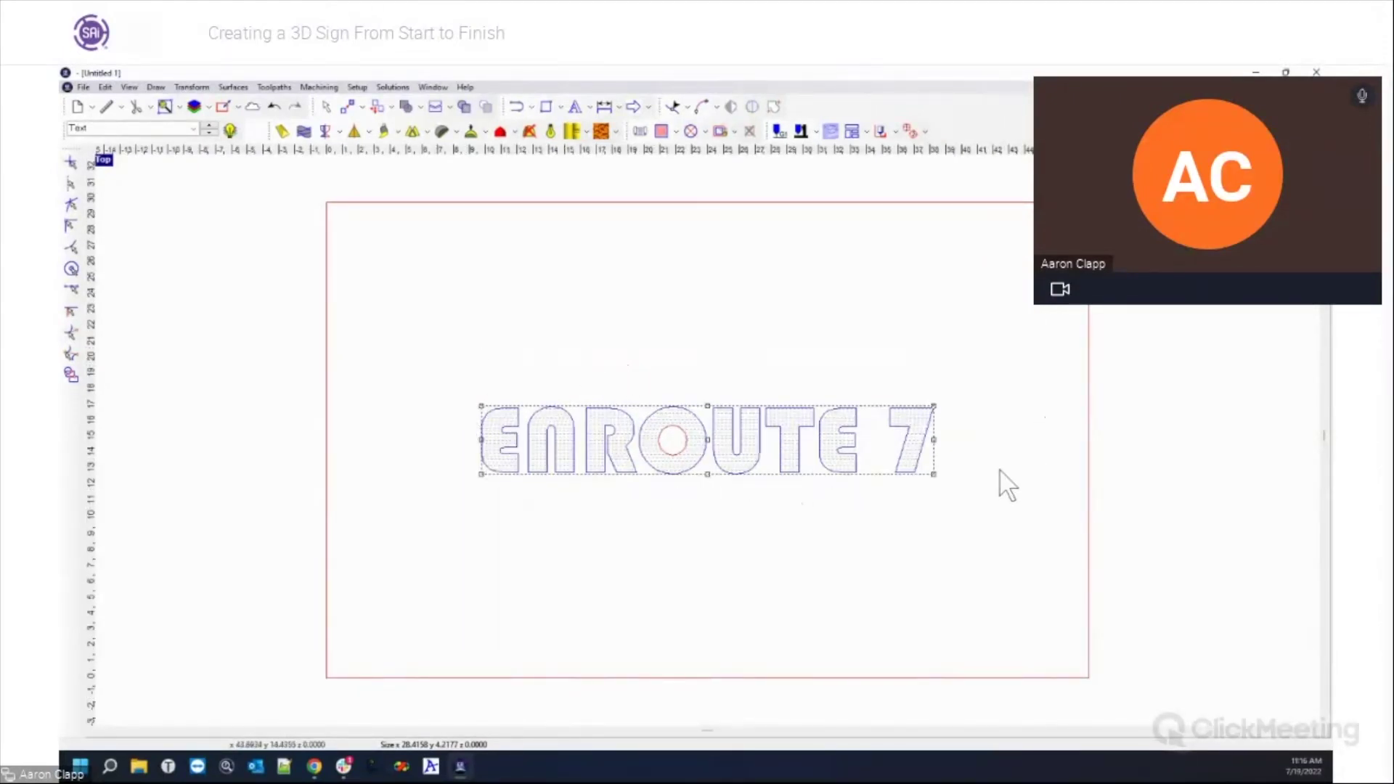
Apply a Phase texture with a height of 0.25 to the lettering relief, keeping its default settings.
click(586, 132)
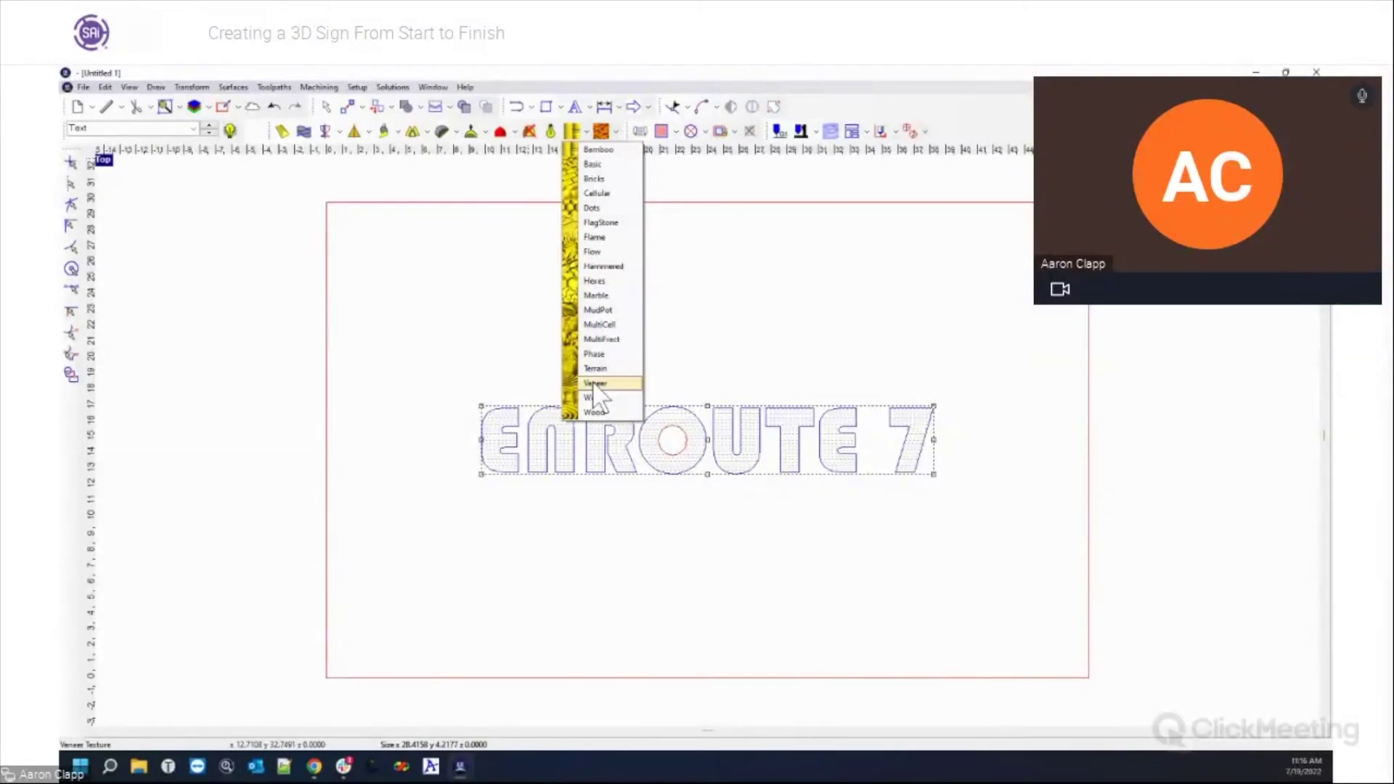
click(606, 354)
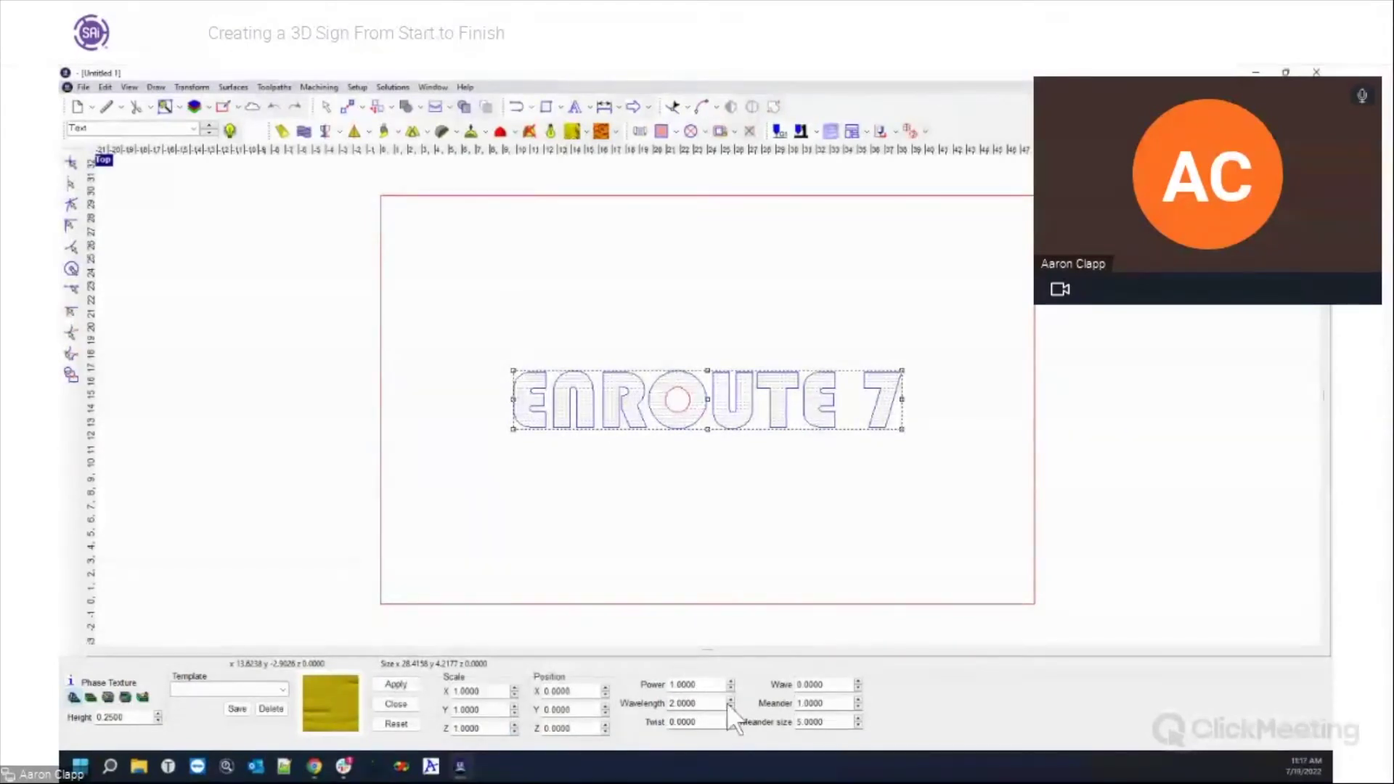
click(402, 682)
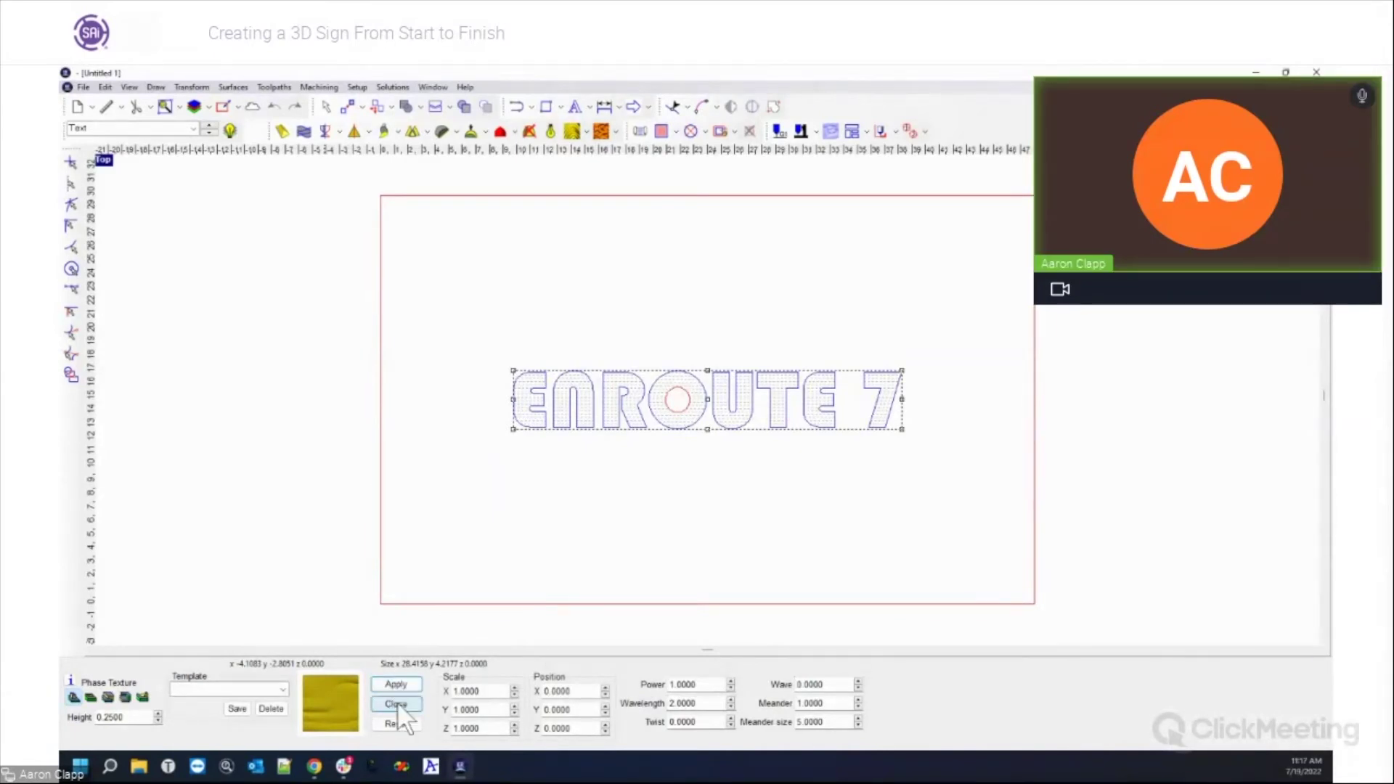
click(396, 704)
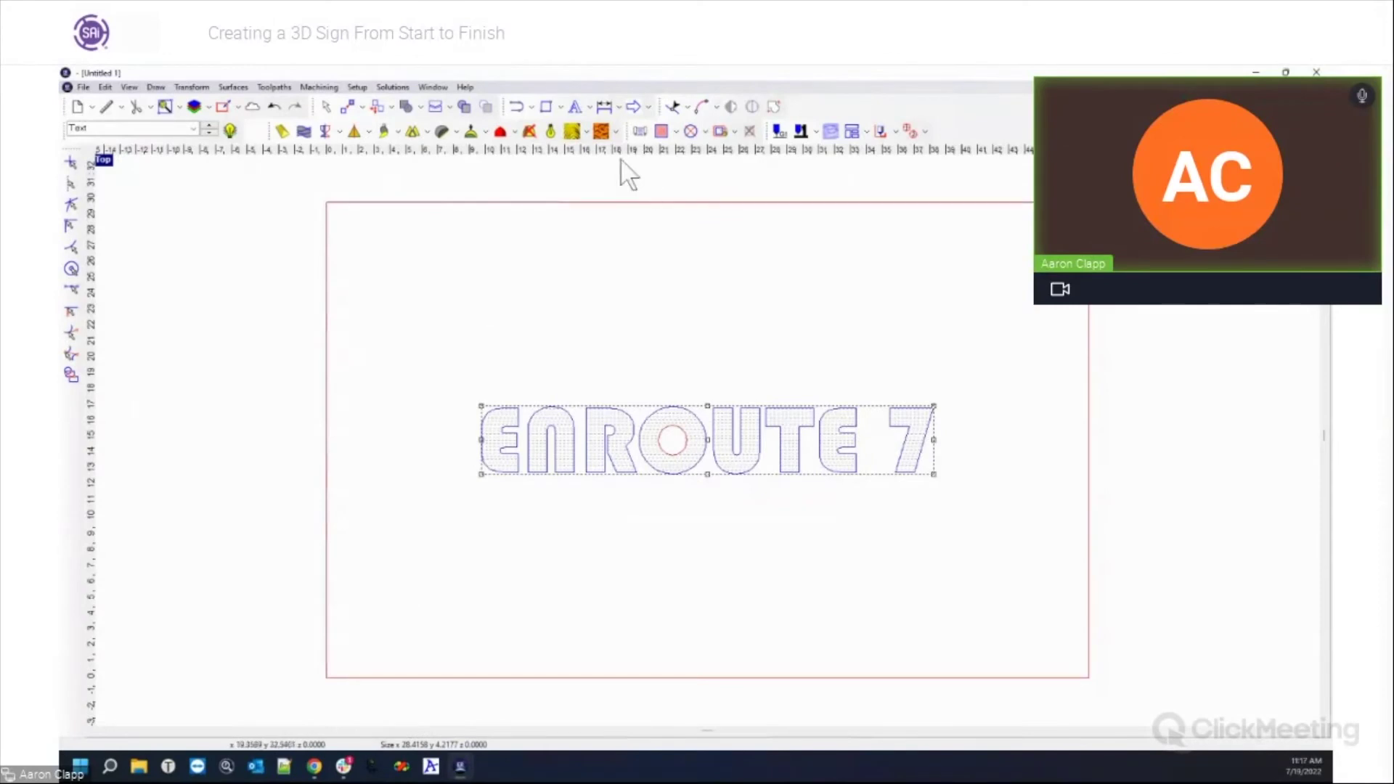
Inspect the textured lettering relief rendered in the top and perspective views, and return to the unrendered top view.
click(553, 132)
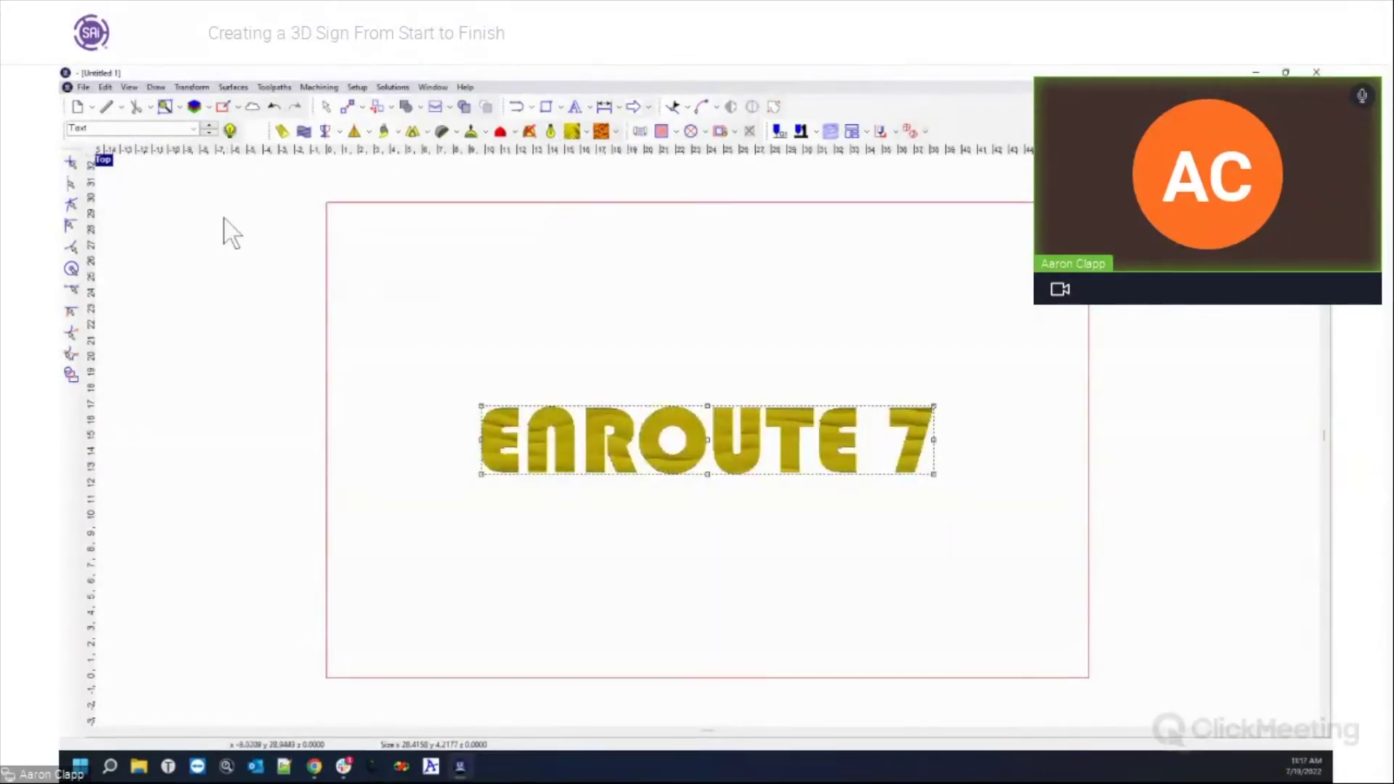
double_click(105, 161)
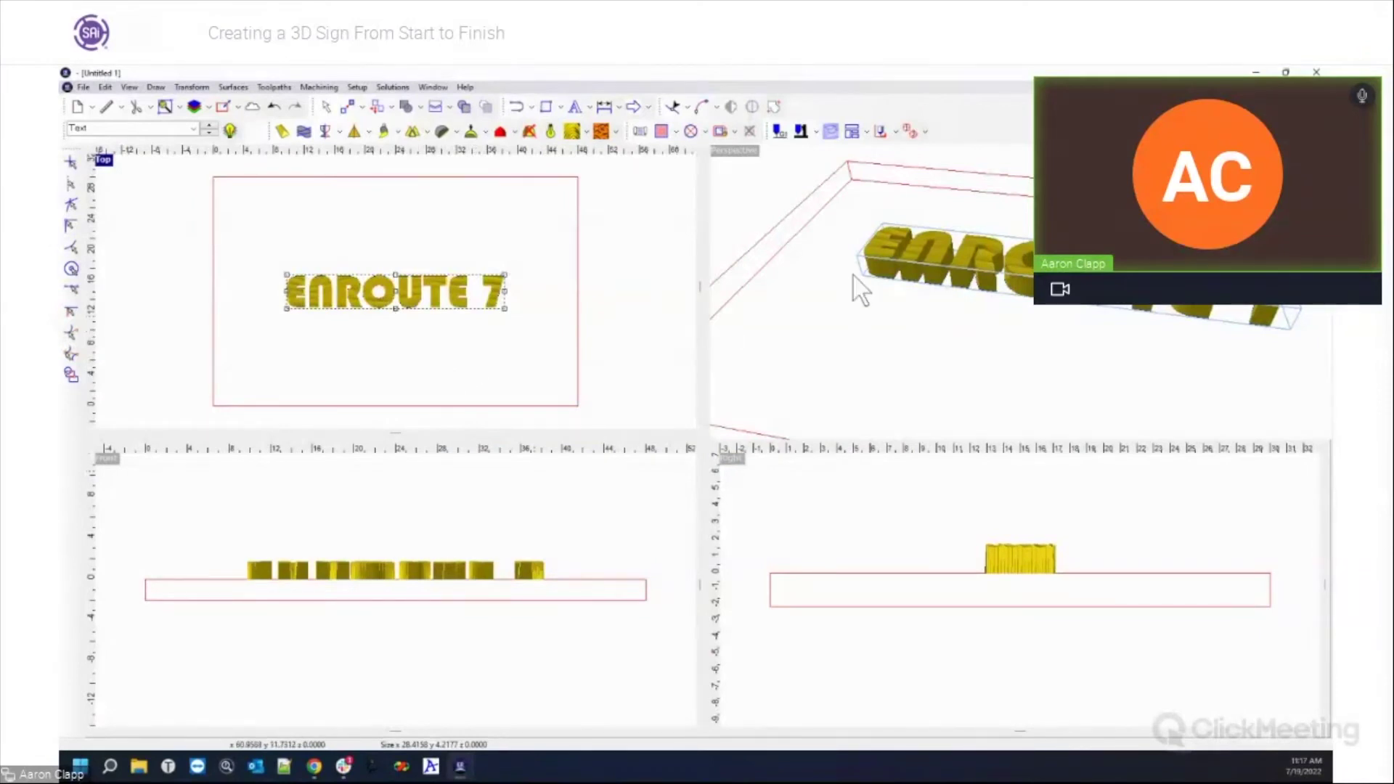
double_click(736, 151)
middle_drag(636, 362, 233, 146)
double_click(110, 151)
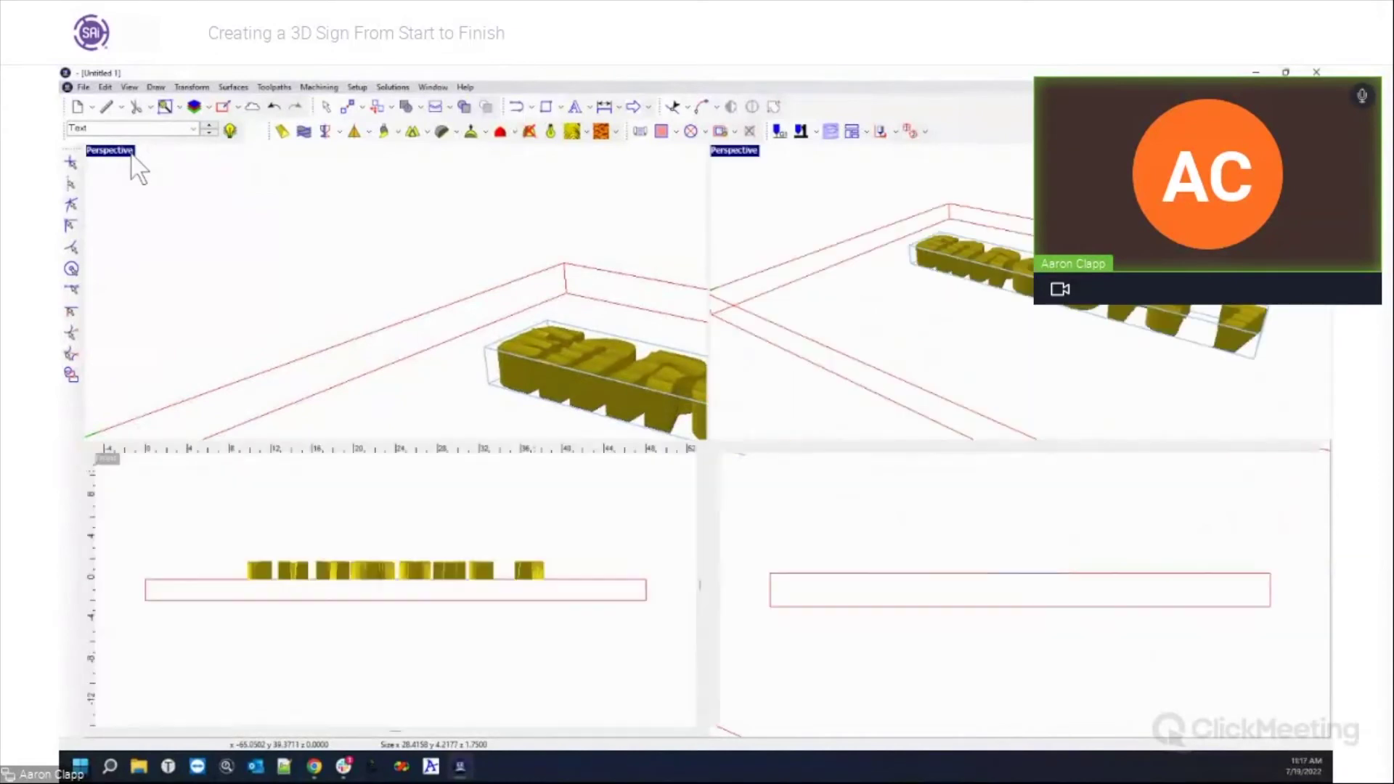
double_click(108, 156)
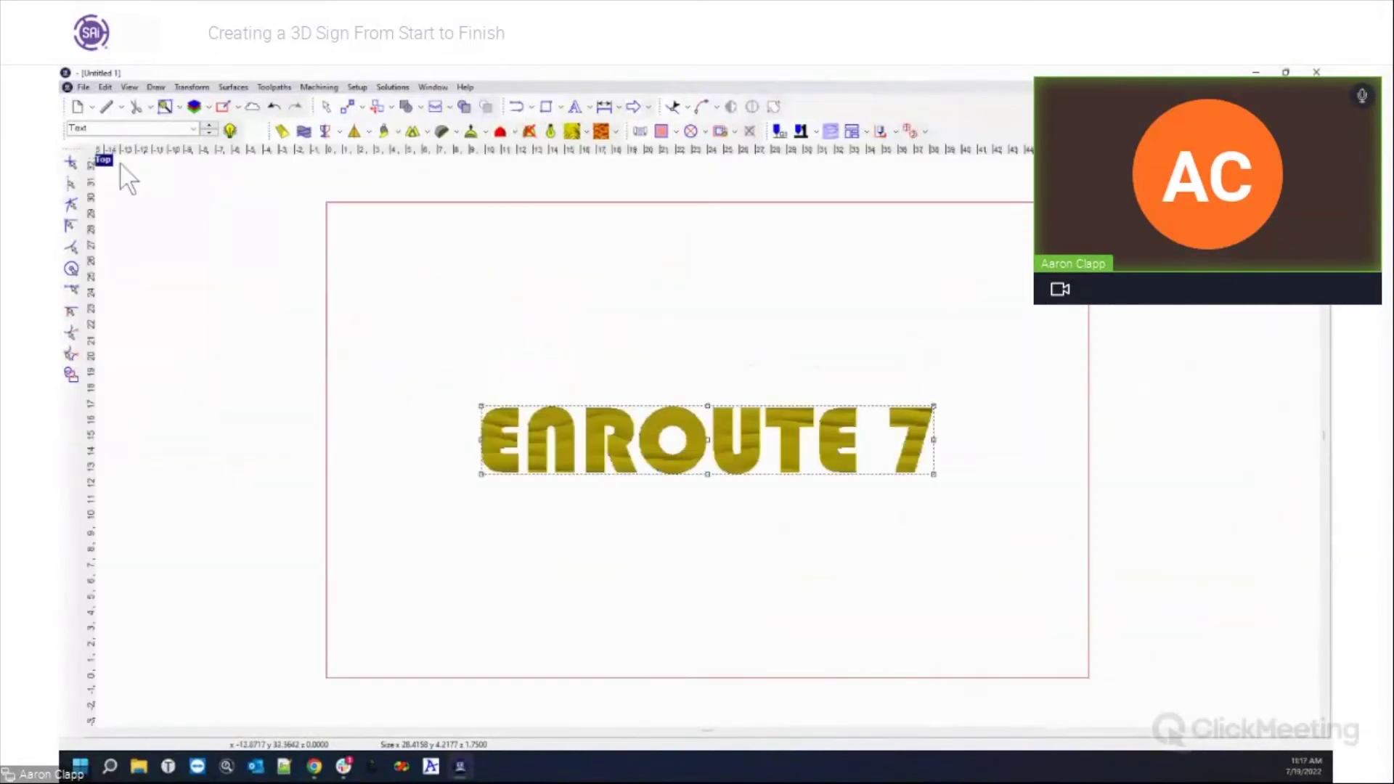
click(550, 131)
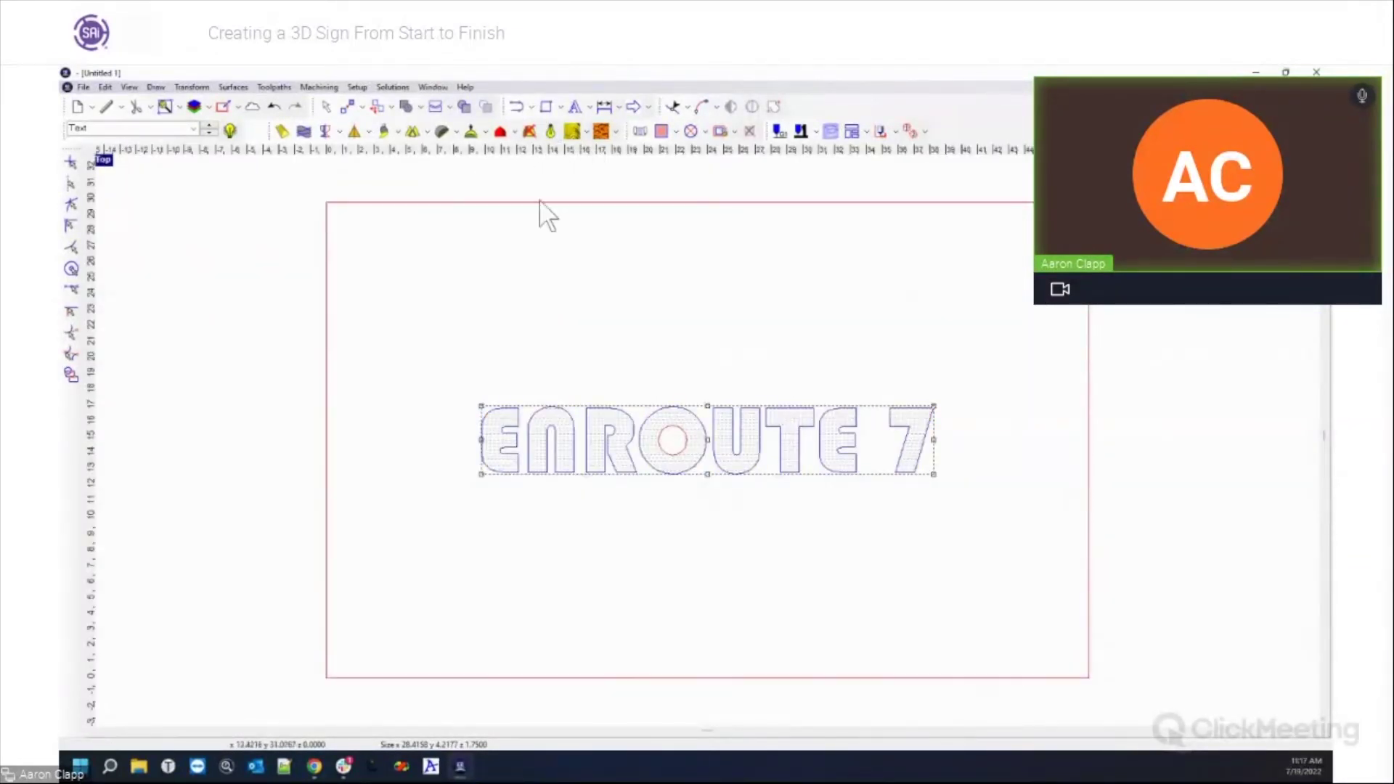
Align all reliefs to the bottom of the plate and check the rendered lettering's height within the plate.
click(233, 87)
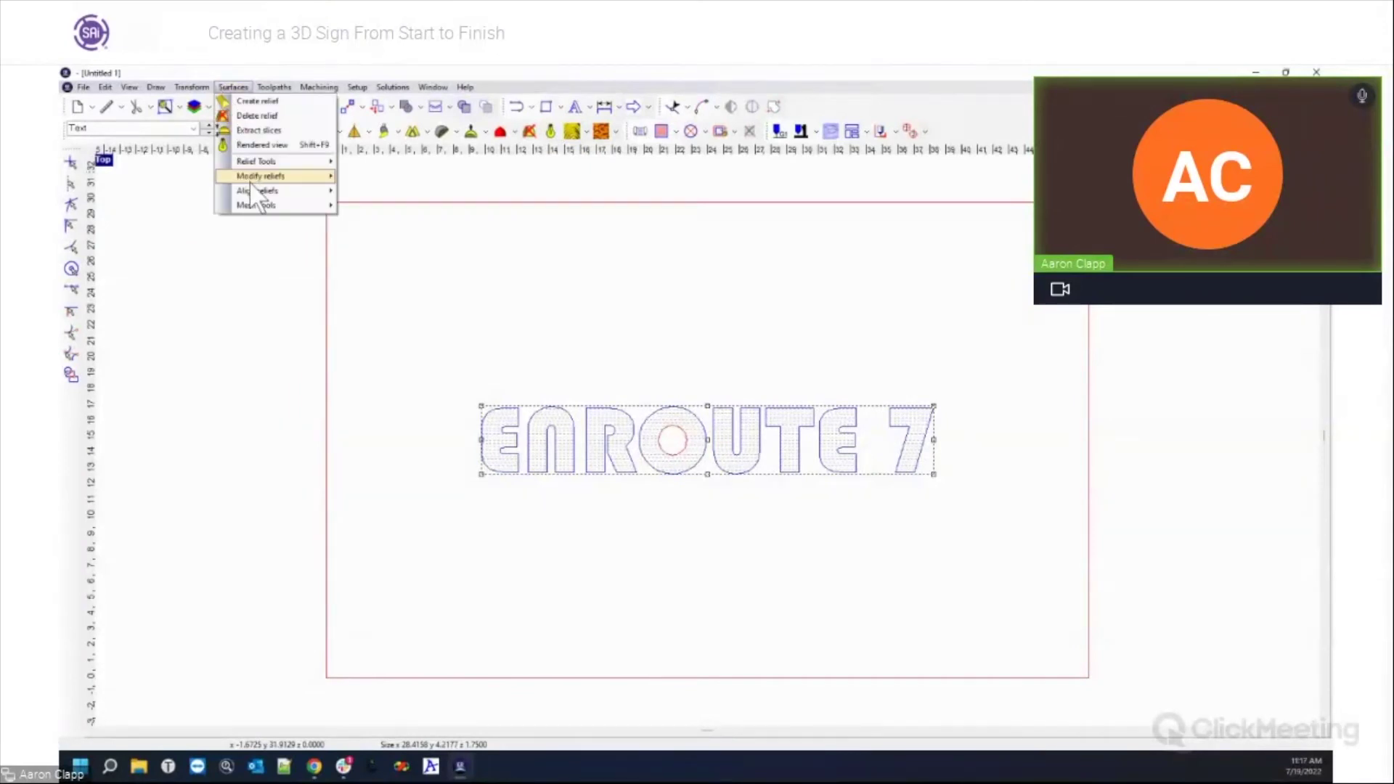
mouse_move(291, 190)
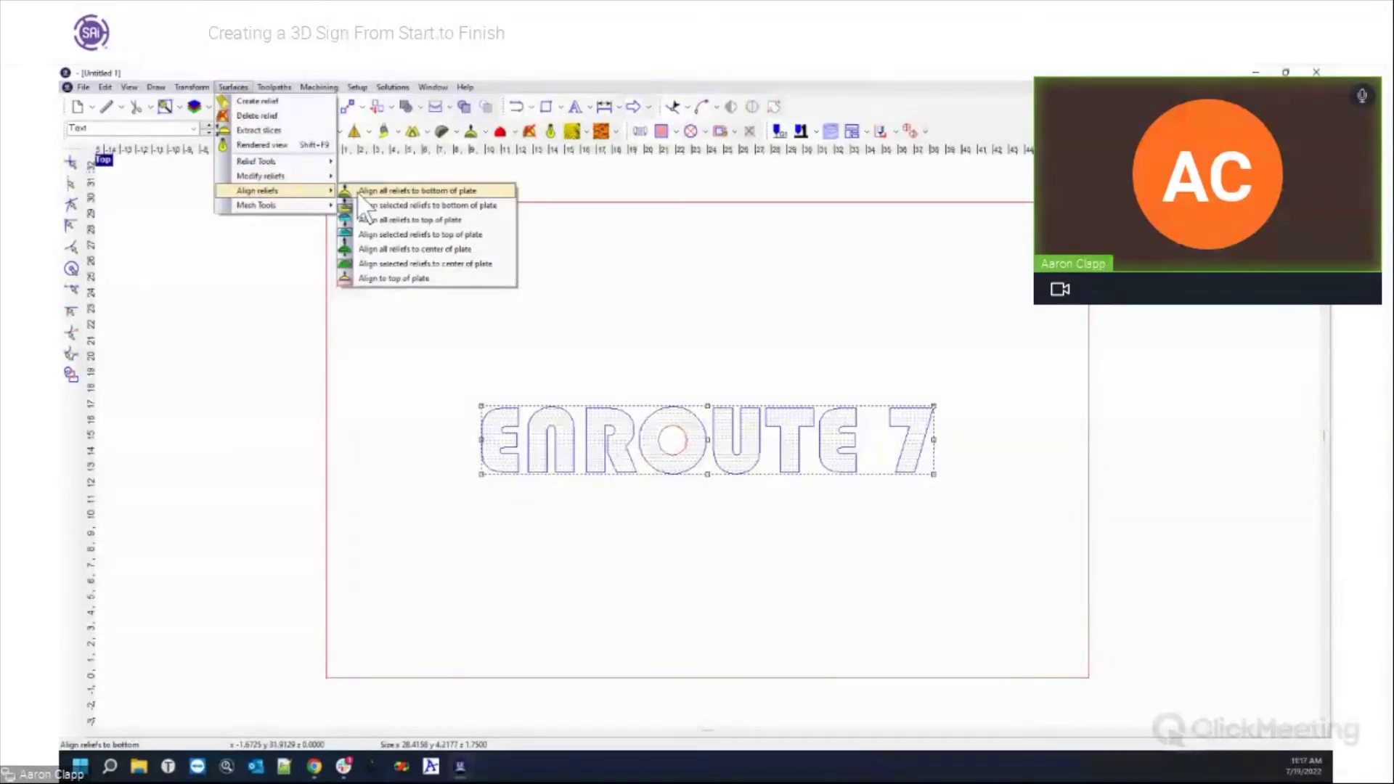
click(356, 190)
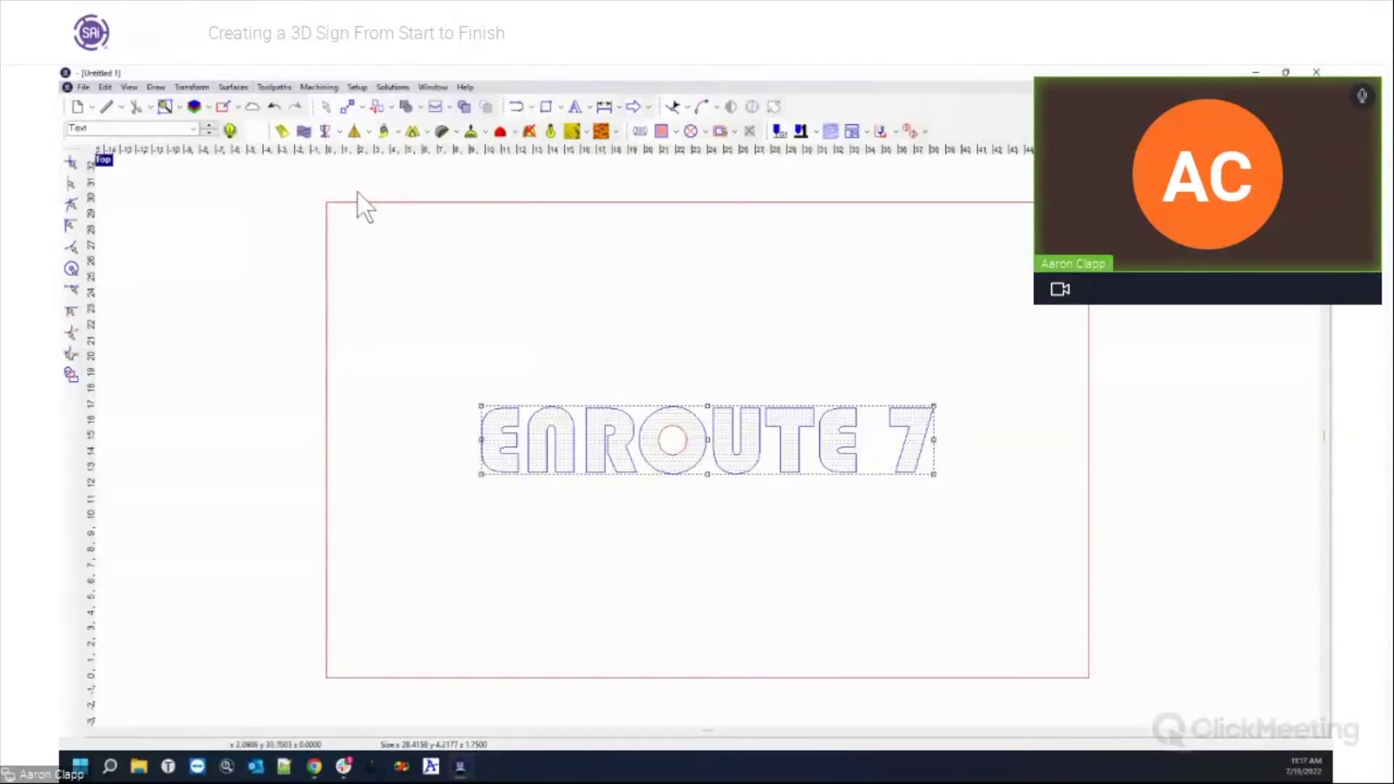
double_click(104, 161)
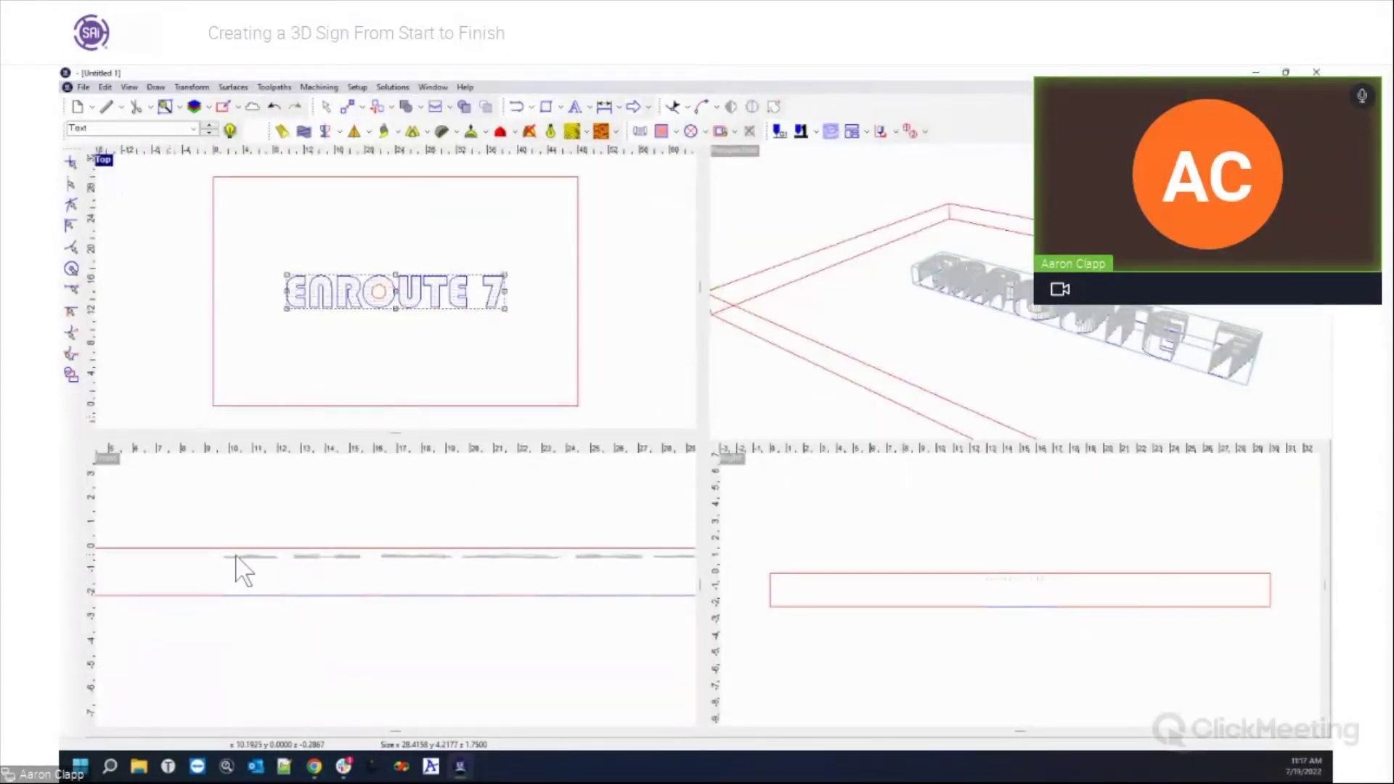
click(555, 134)
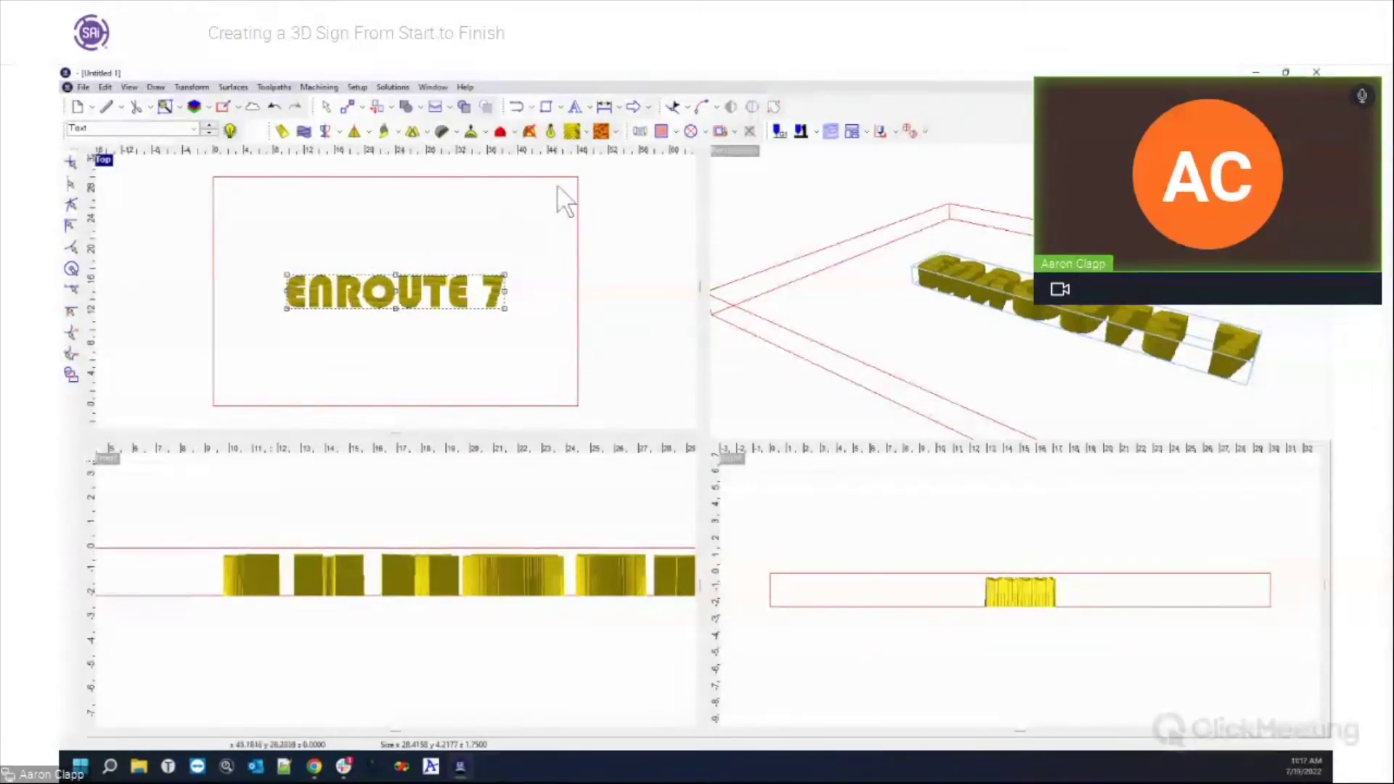
click(552, 131)
double_click(104, 161)
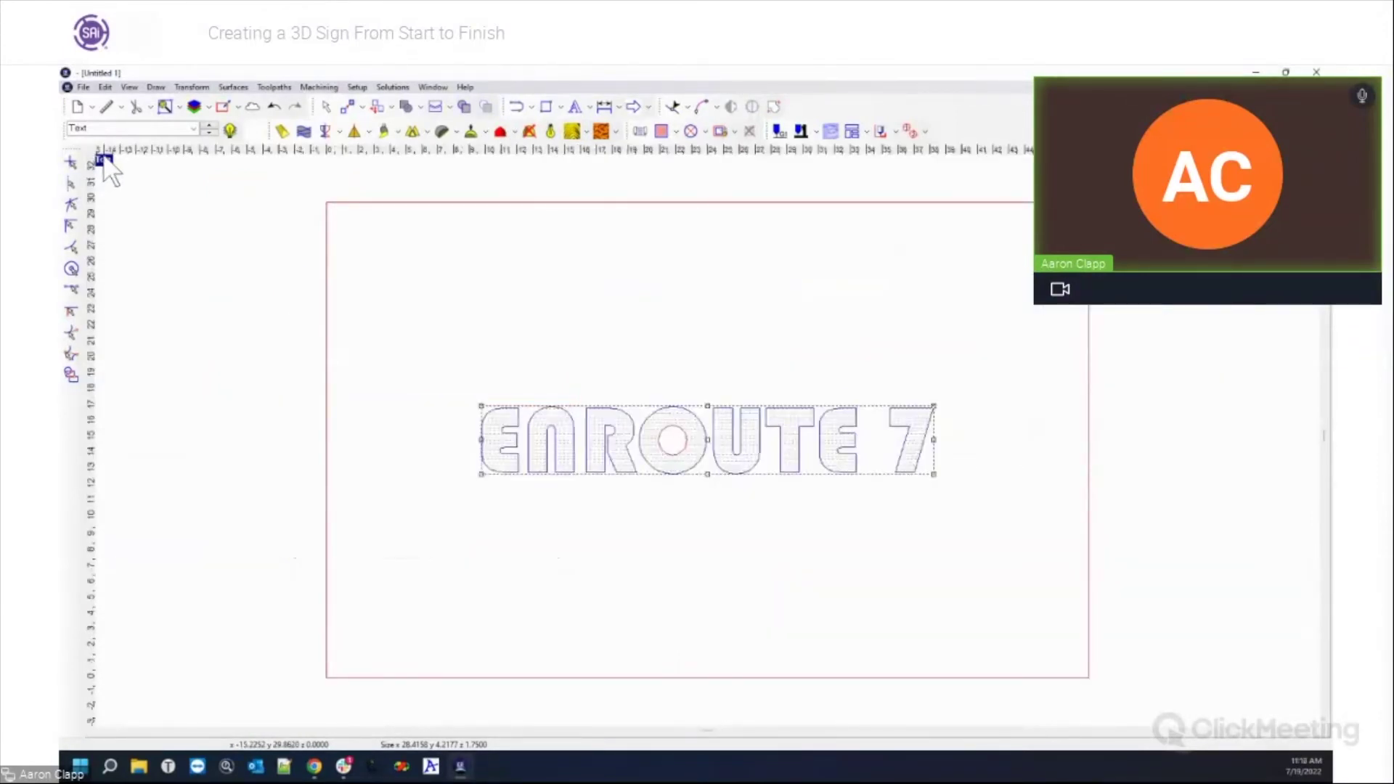
Set up an island fill for the ENROUTE 7 lettering with only the 1/4" Ball End Mill at a depth of 0.75.
click(662, 131)
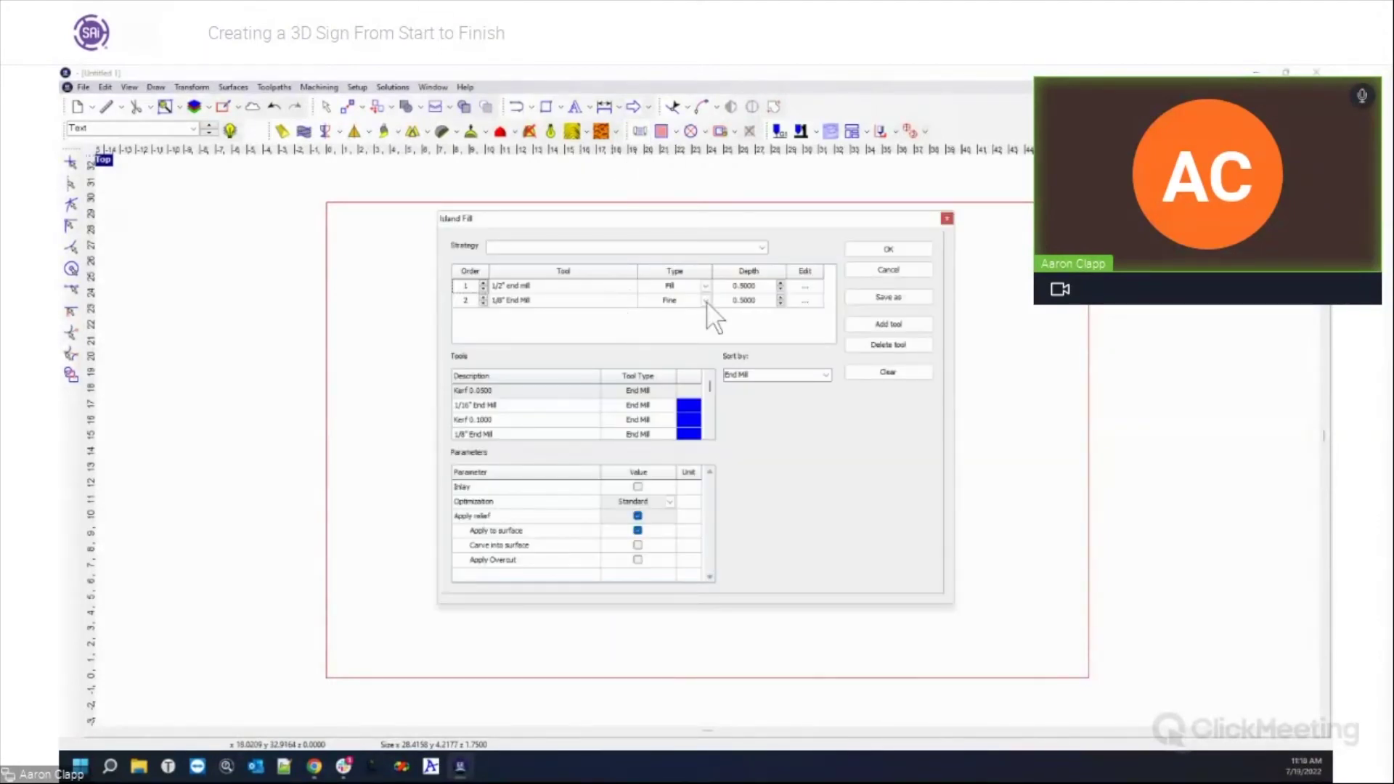
click(758, 285)
click(854, 371)
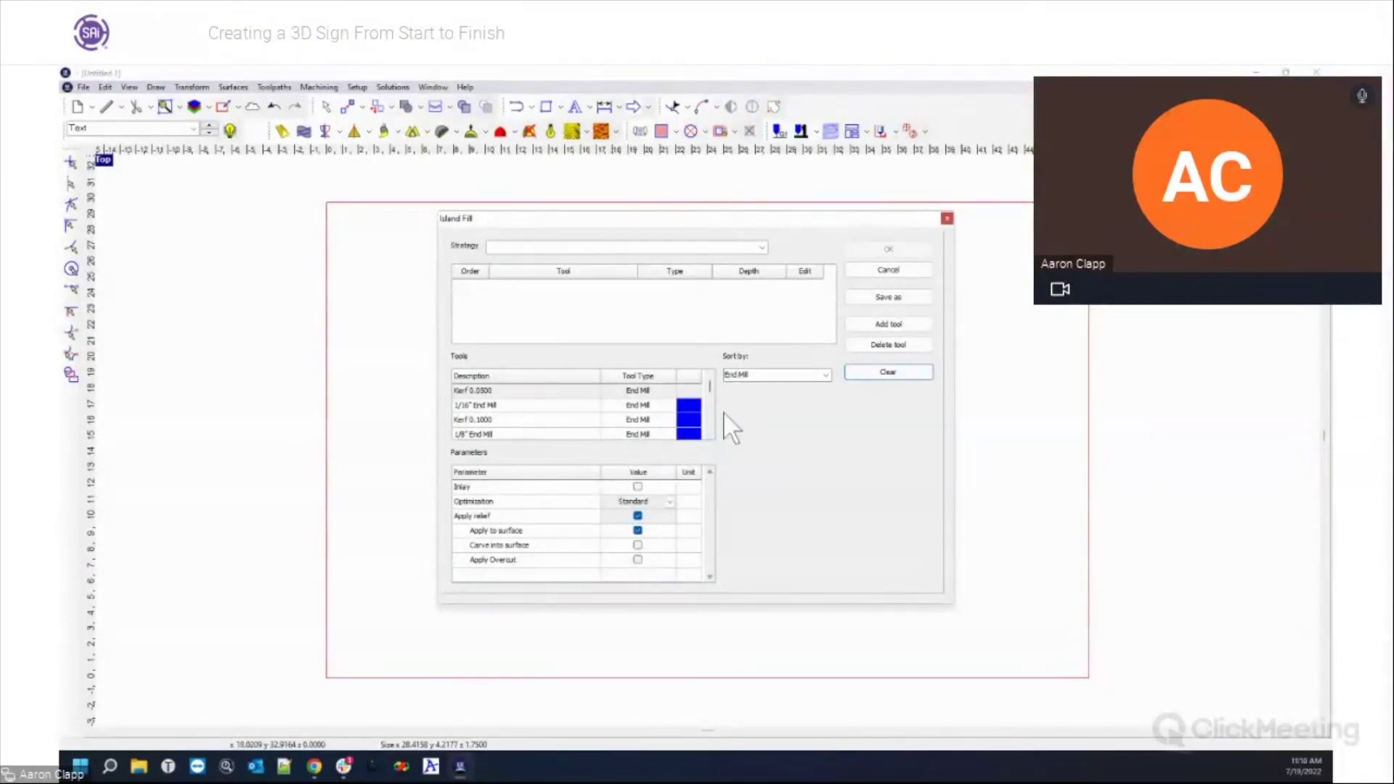
click(824, 375)
click(749, 422)
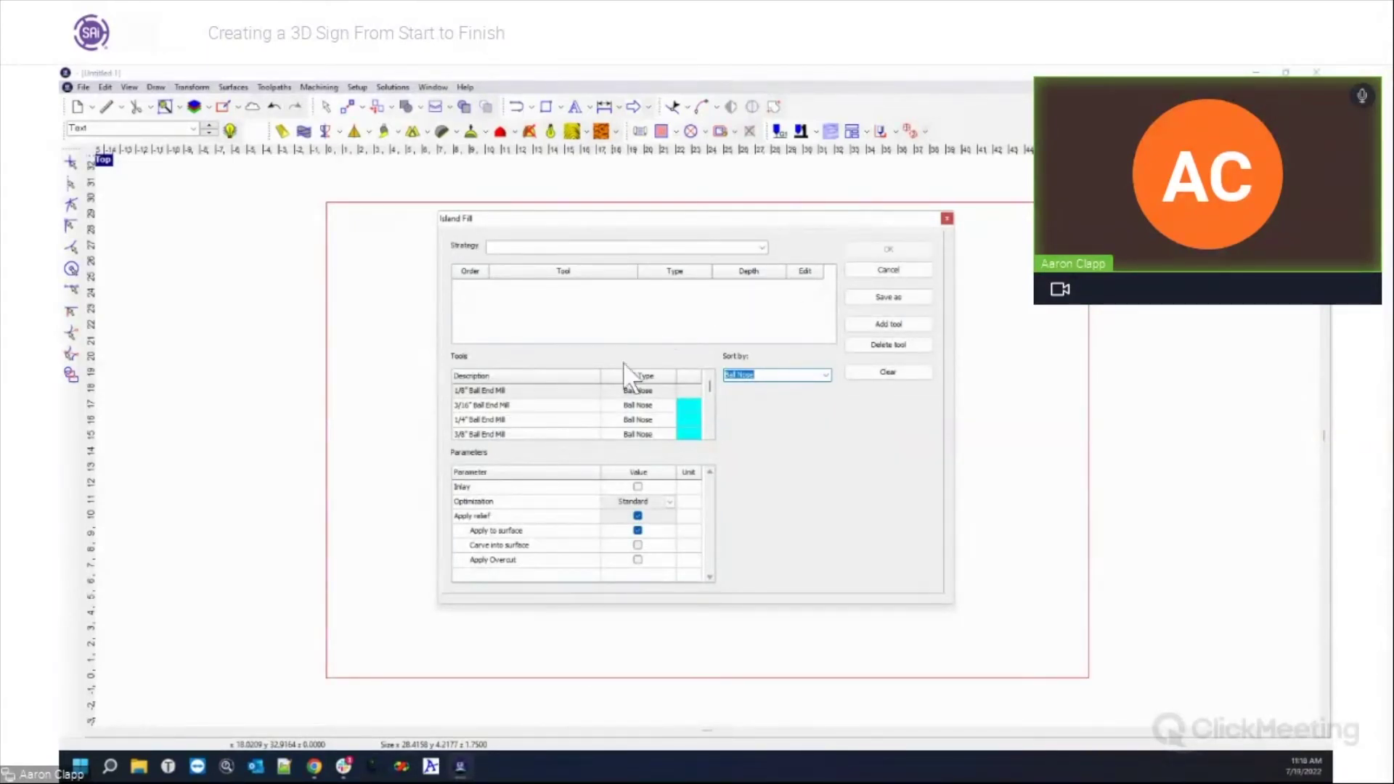
double_click(480, 417)
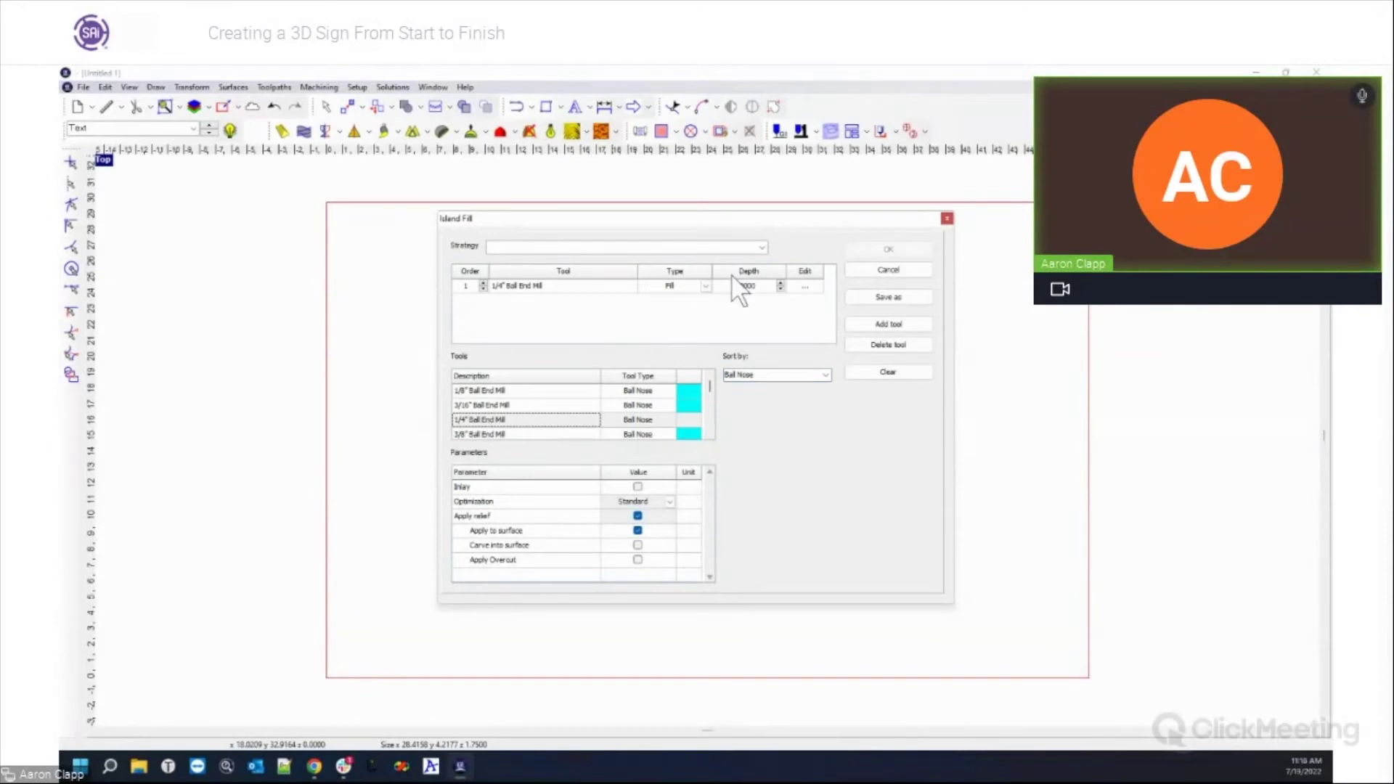
click(755, 287)
text(.75)
key(Return)
Set the fill overlap of the 1/4" Ball End Mill to 80, keeping its corner tags enabled.
click(804, 288)
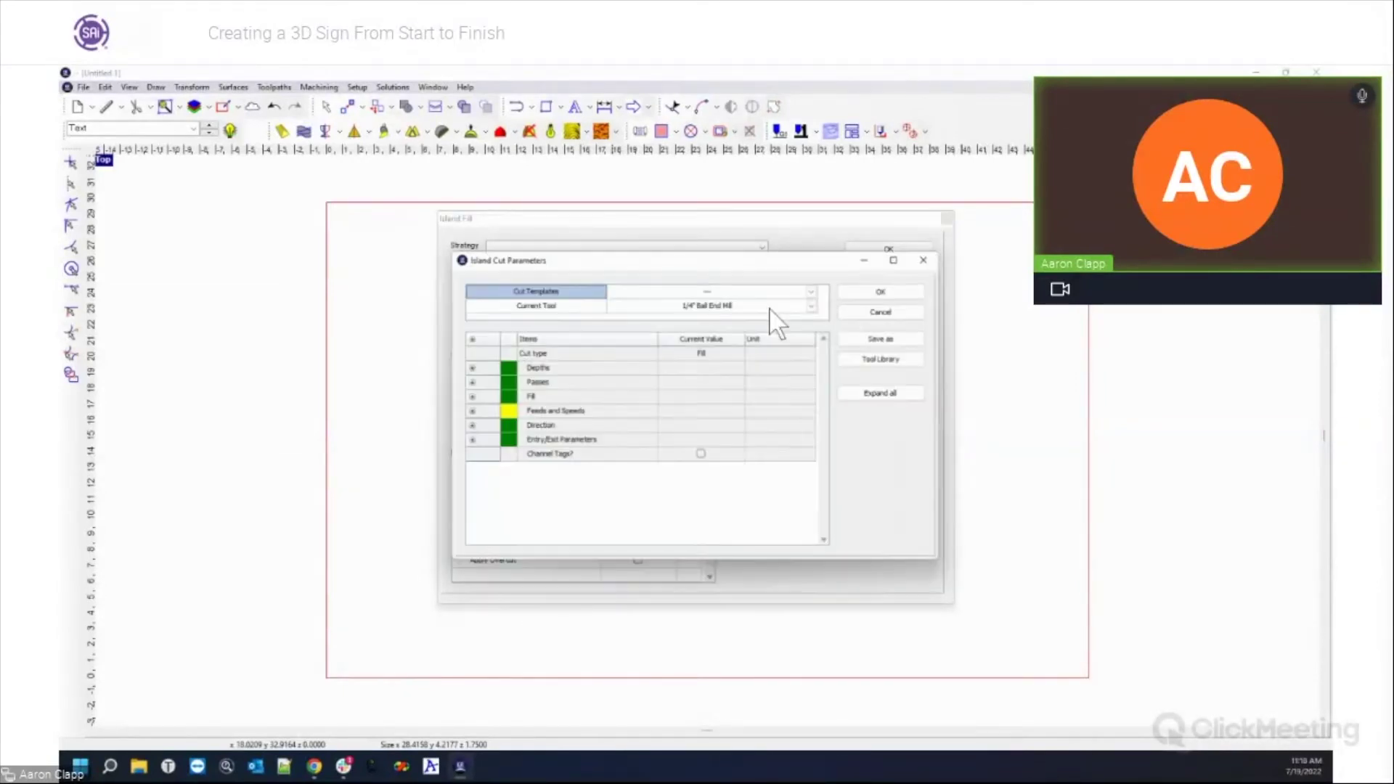
click(469, 397)
click(694, 411)
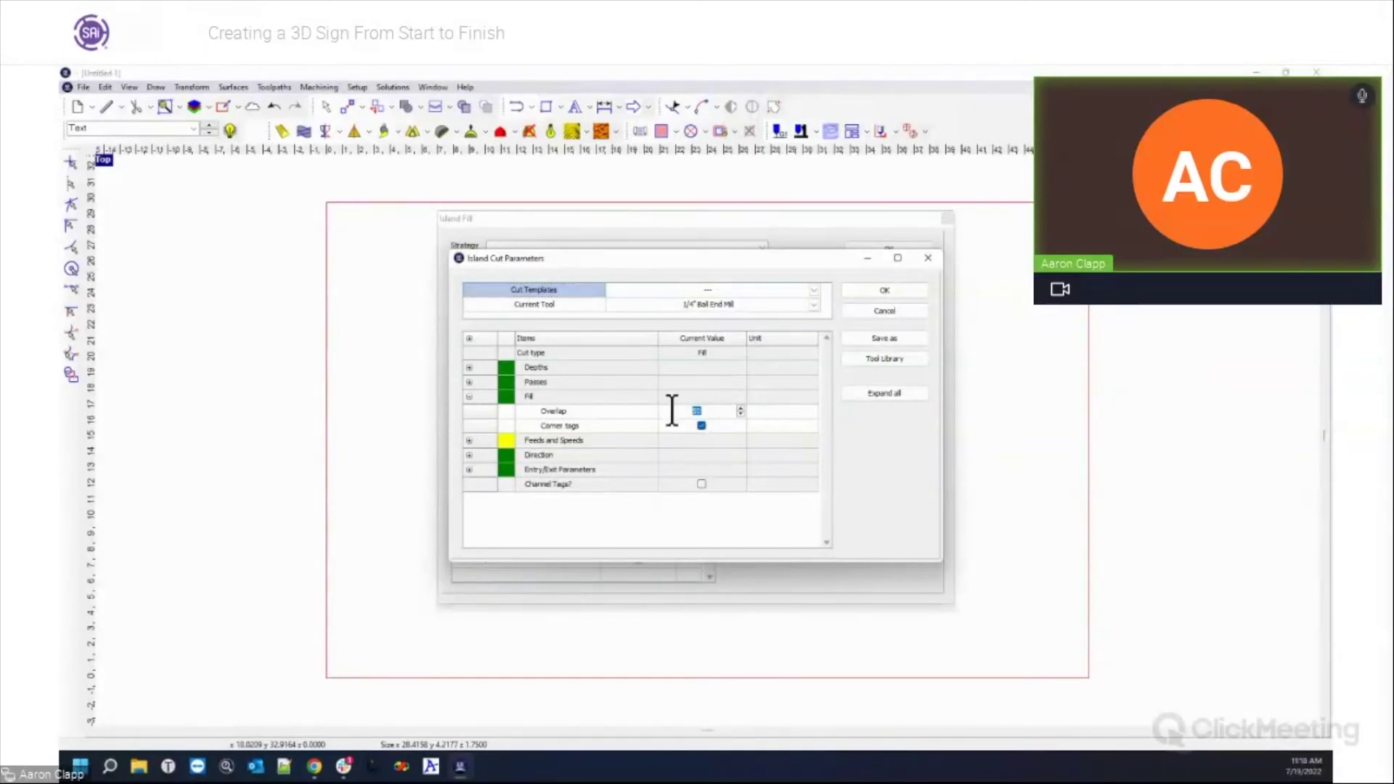
key(Tab)
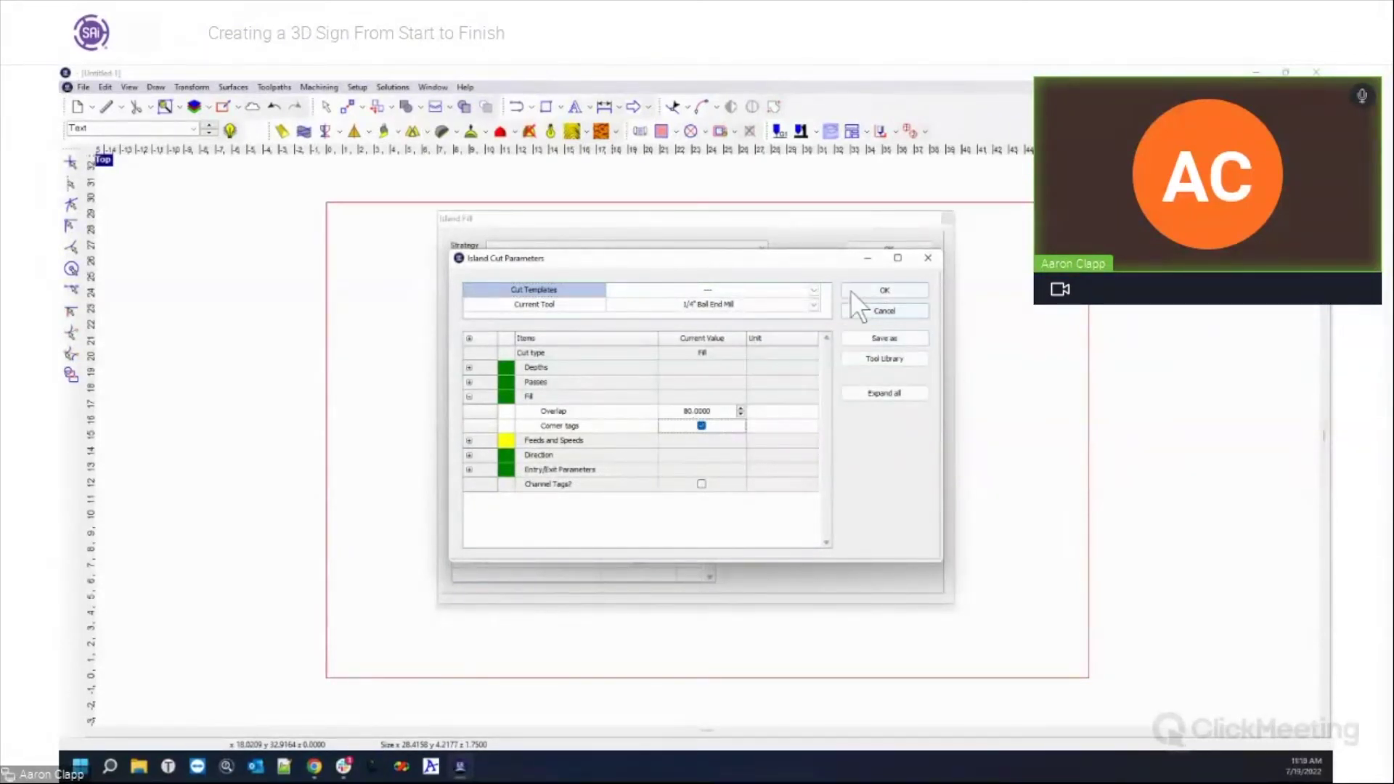
click(879, 288)
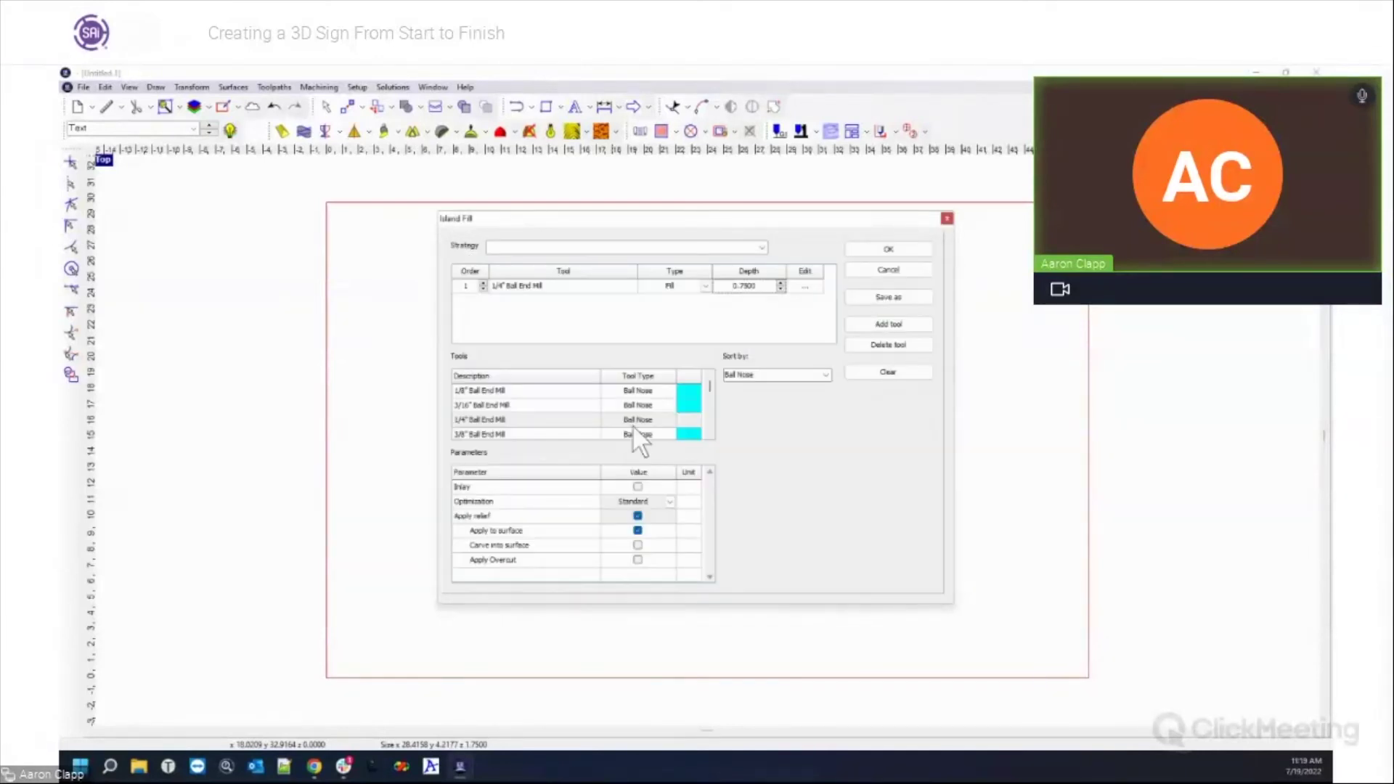
Enable overcut for the island fill with an overcut amount of 0 and generate the lettering's toolpaths.
click(638, 560)
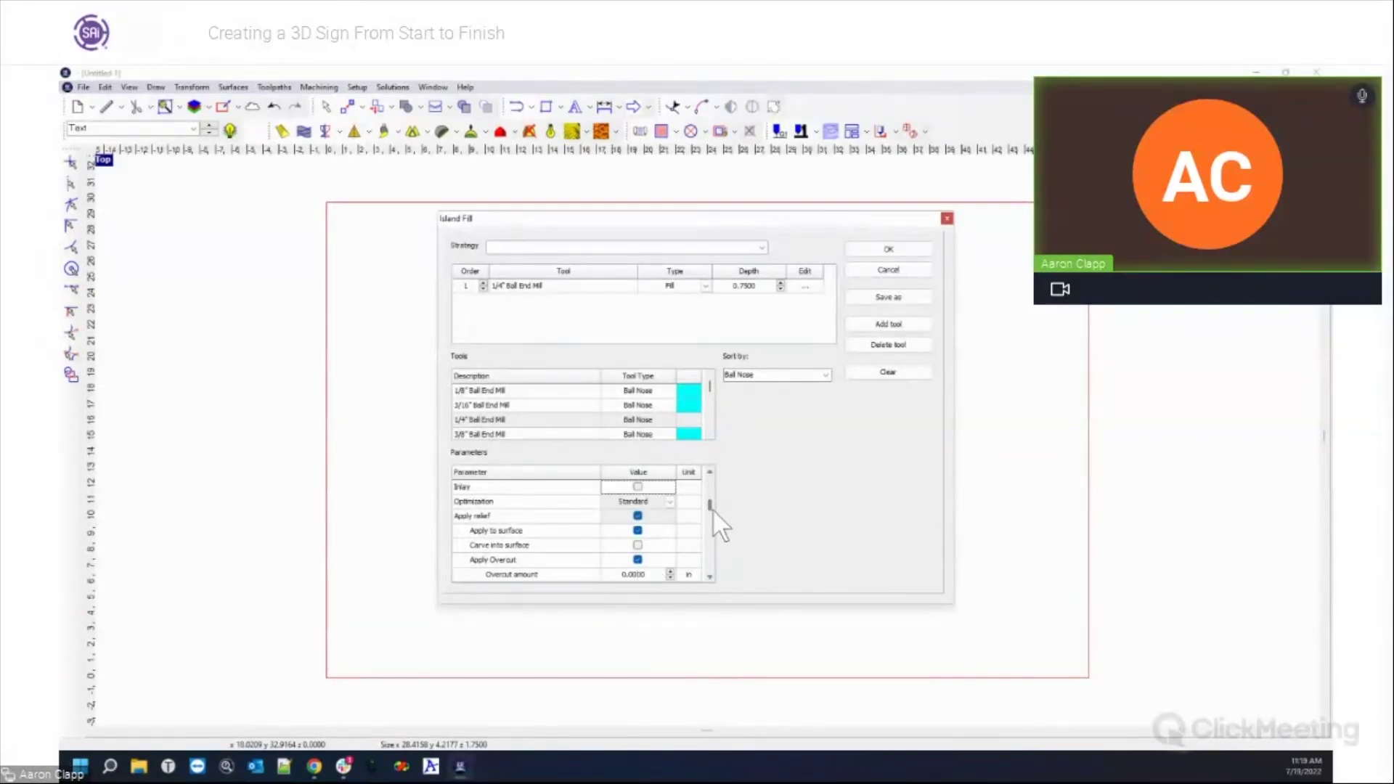
click(710, 576)
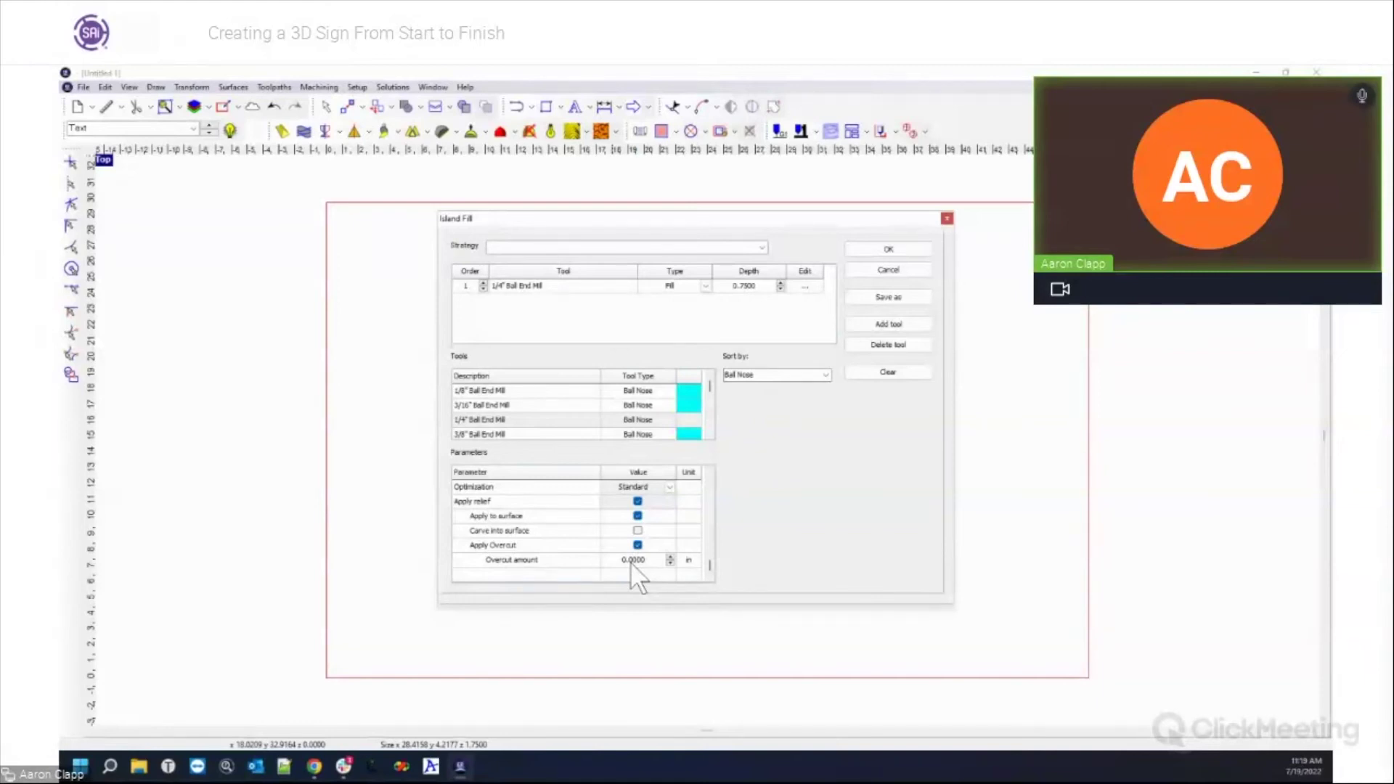
click(890, 249)
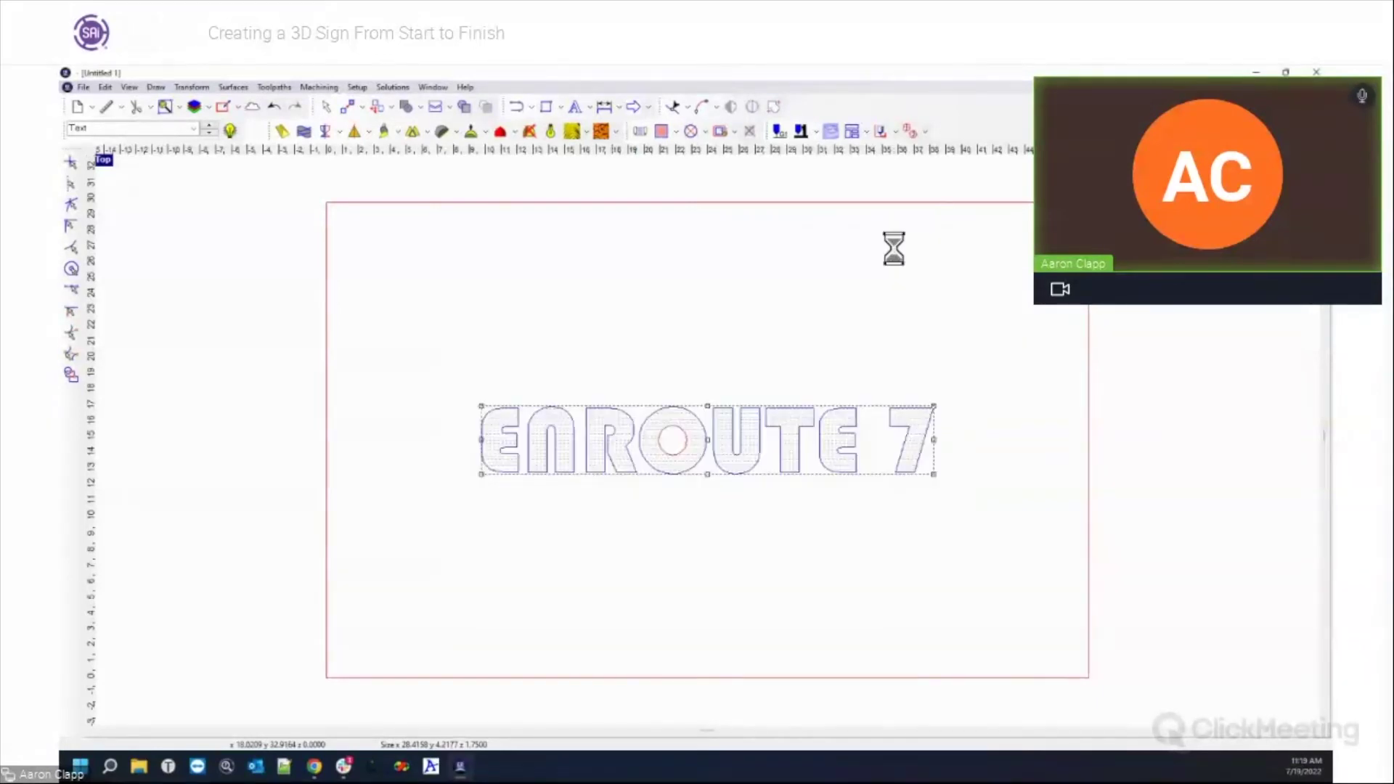
Examine the lettering's island fill toolpaths, checking closely how the passes follow the curved edge of the first E.
click(498, 560)
scroll(502, 486, up, 8)
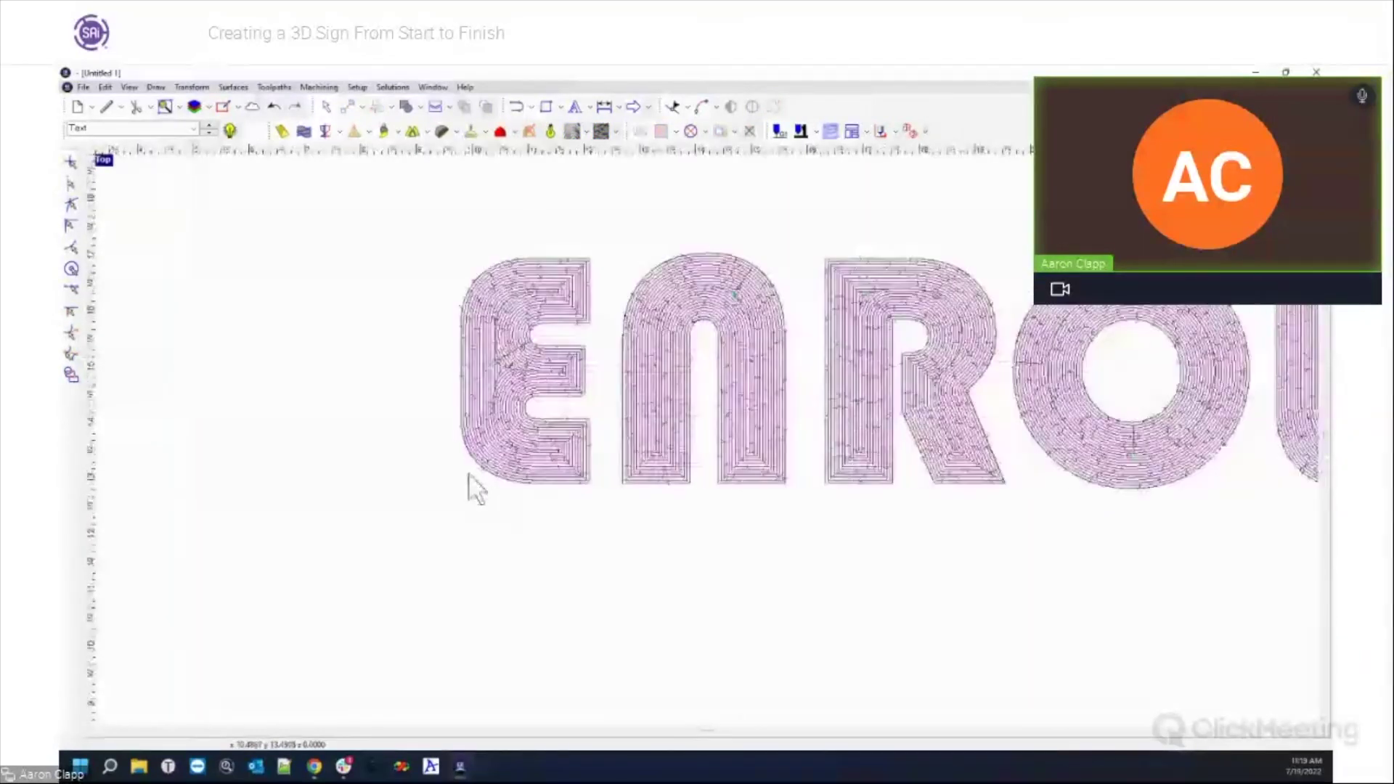
scroll(507, 443, up, 2)
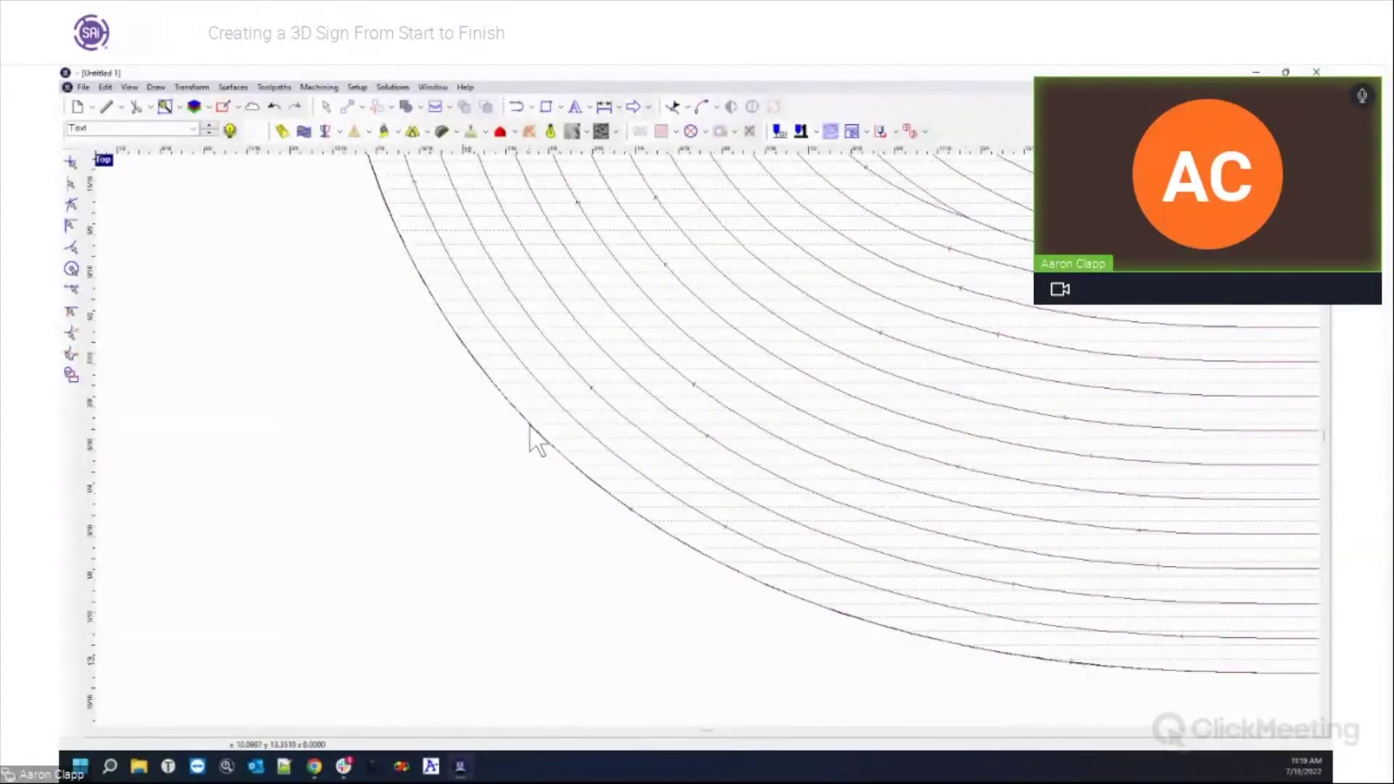
scroll(530, 424, down, 4)
scroll(528, 424, down, 2)
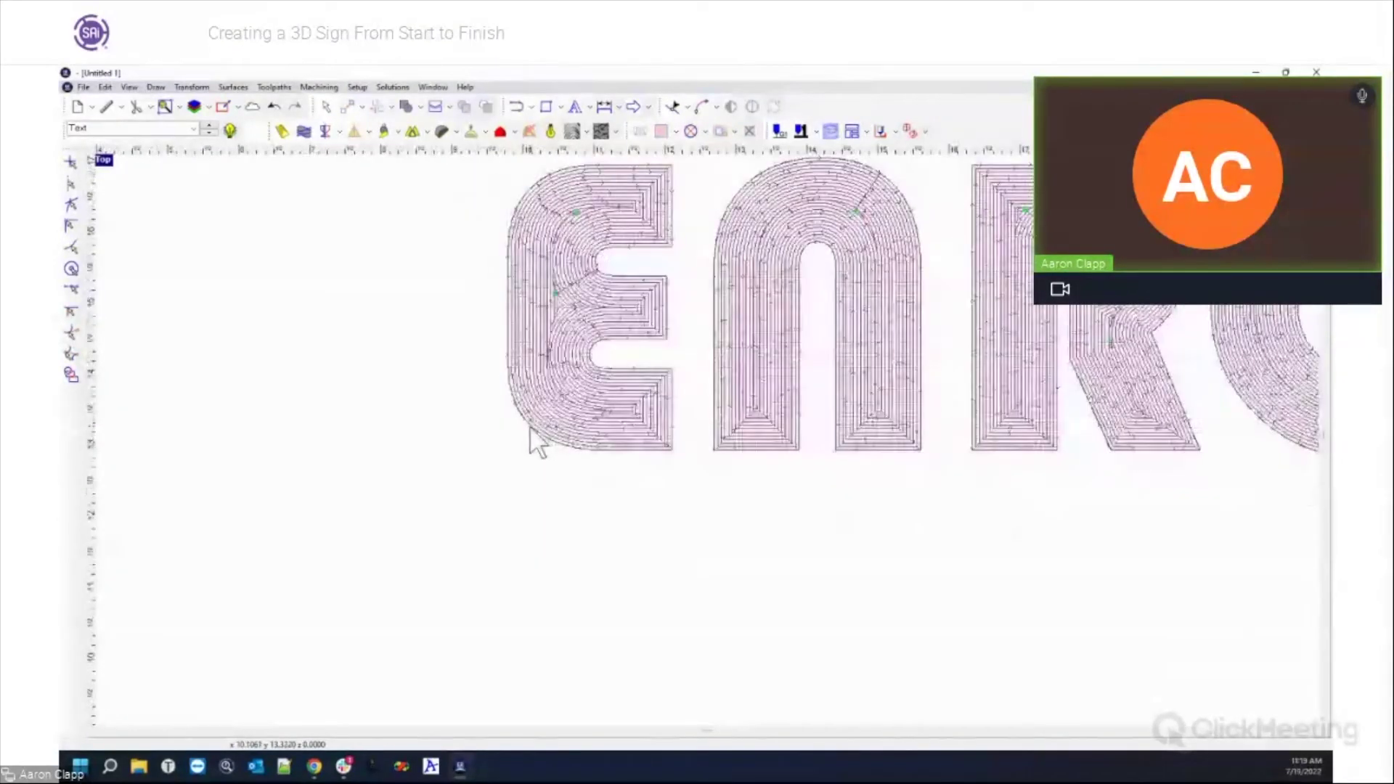
scroll(530, 425, down, 2)
scroll(530, 425, down, 4)
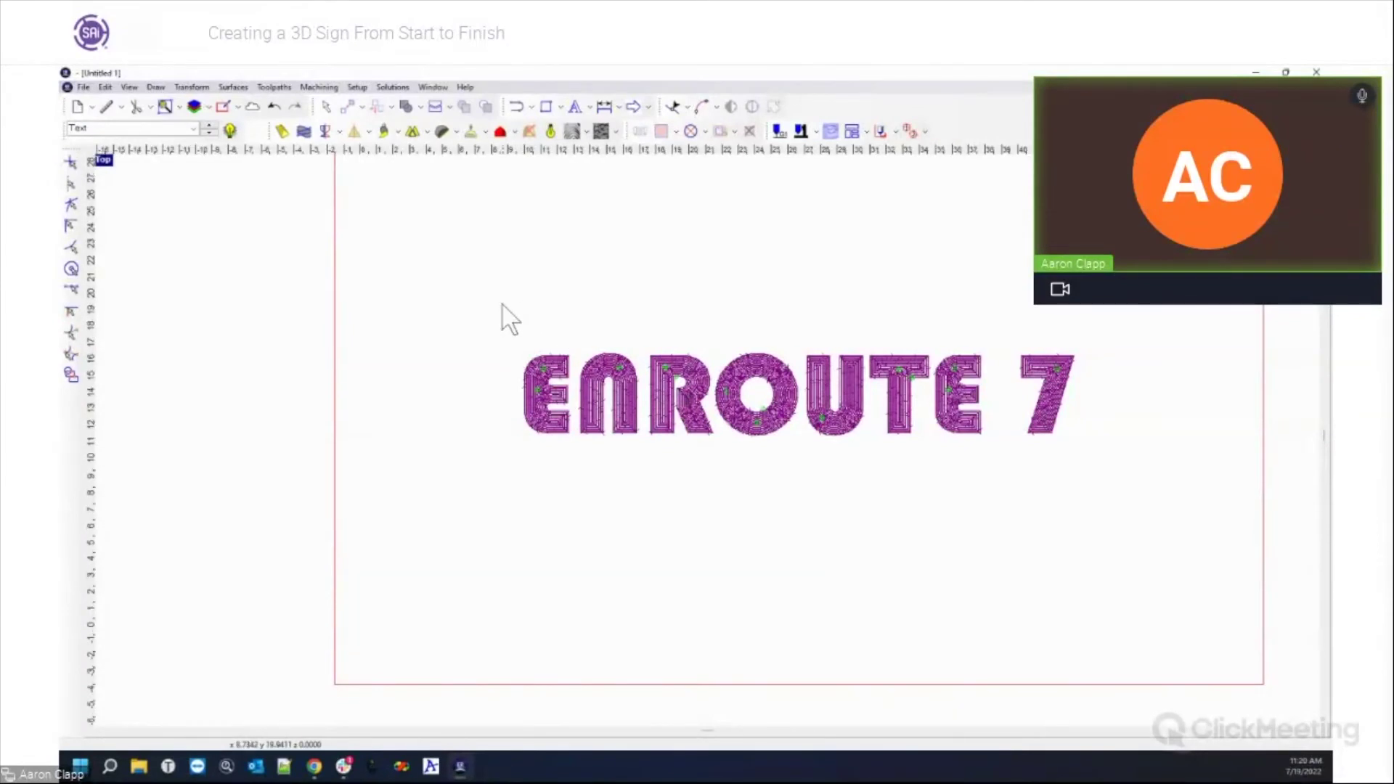
scroll(506, 318, down, 2)
scroll(673, 302, up, 4)
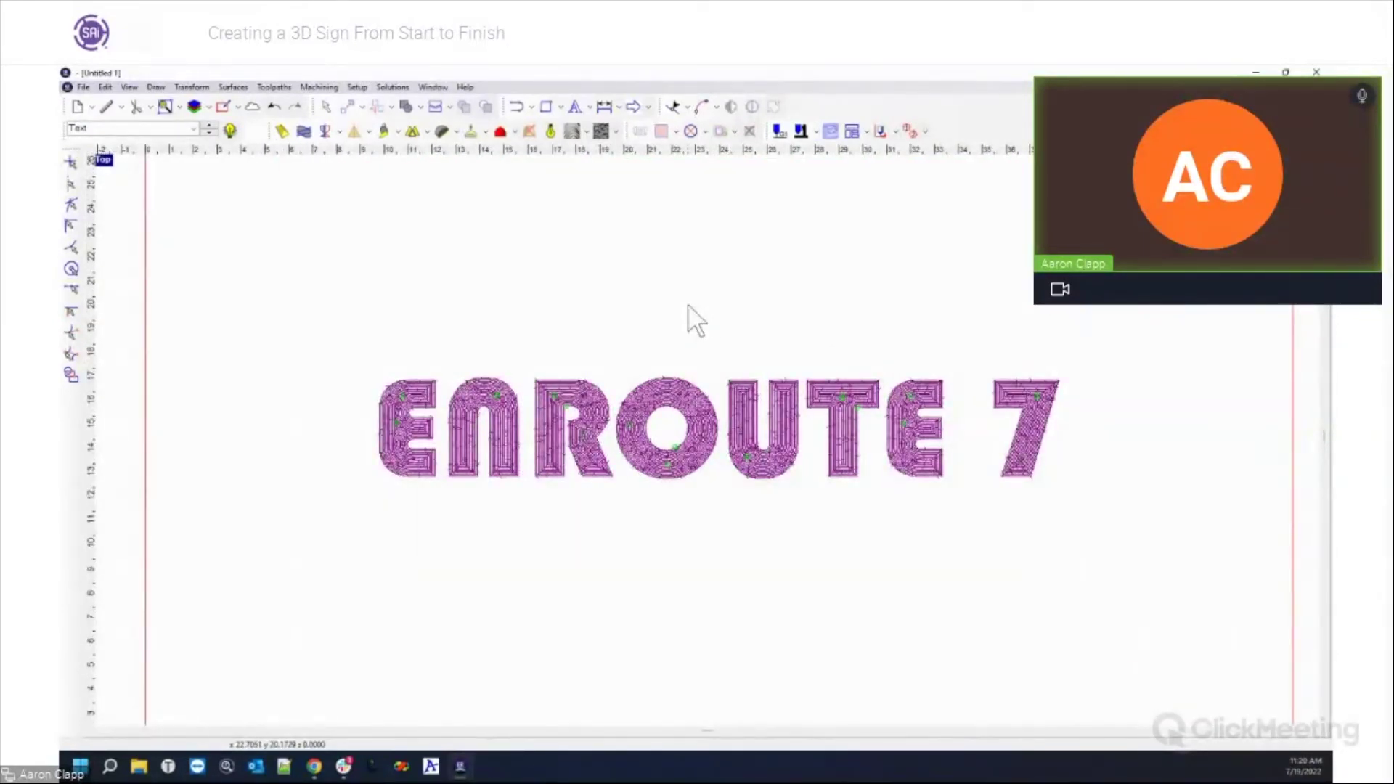
Make Raised Platform the active layer and display all layers with their toolpaths together.
click(194, 129)
click(182, 165)
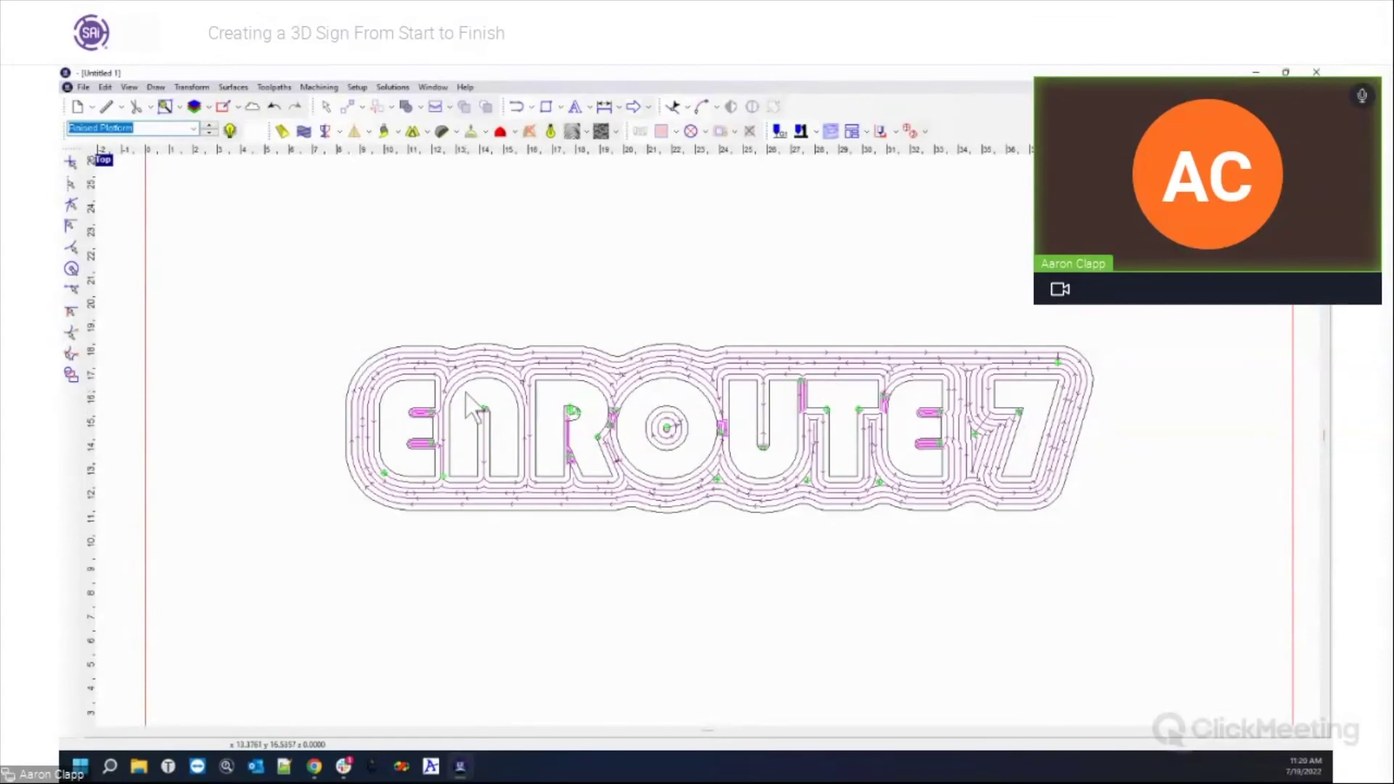
click(230, 130)
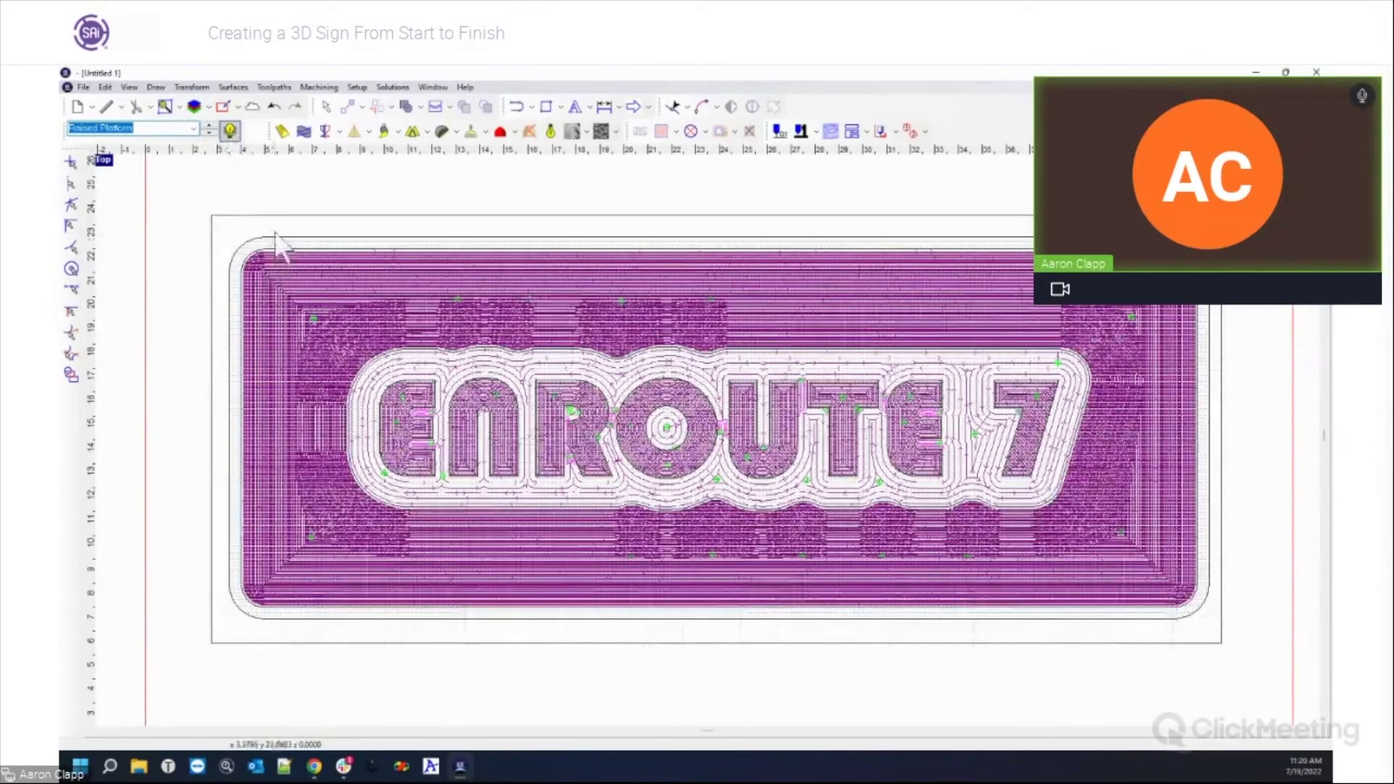
Run a 3D simulation of all toolpaths at 108 dpi with tool colors, using the sign's outer rectangle as the mask.
click(326, 107)
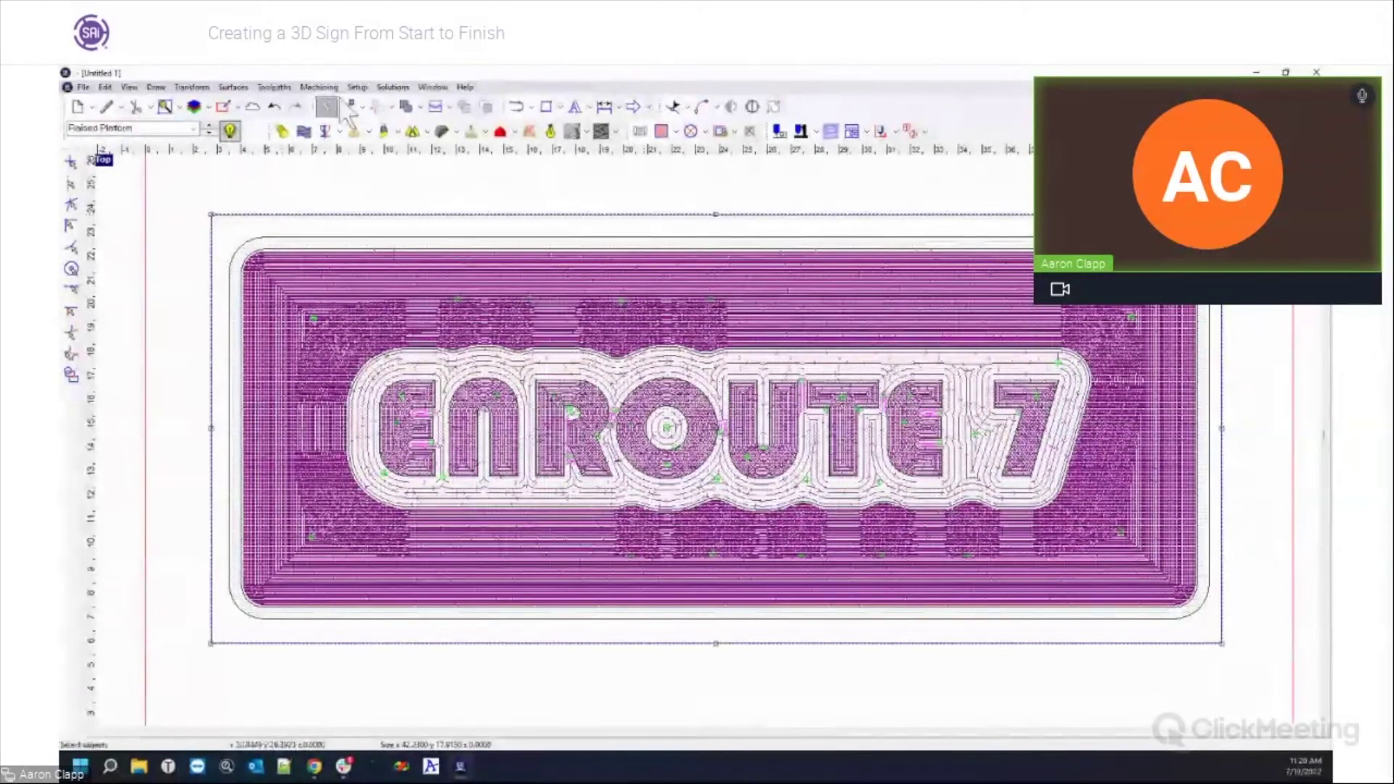
click(356, 108)
click(328, 224)
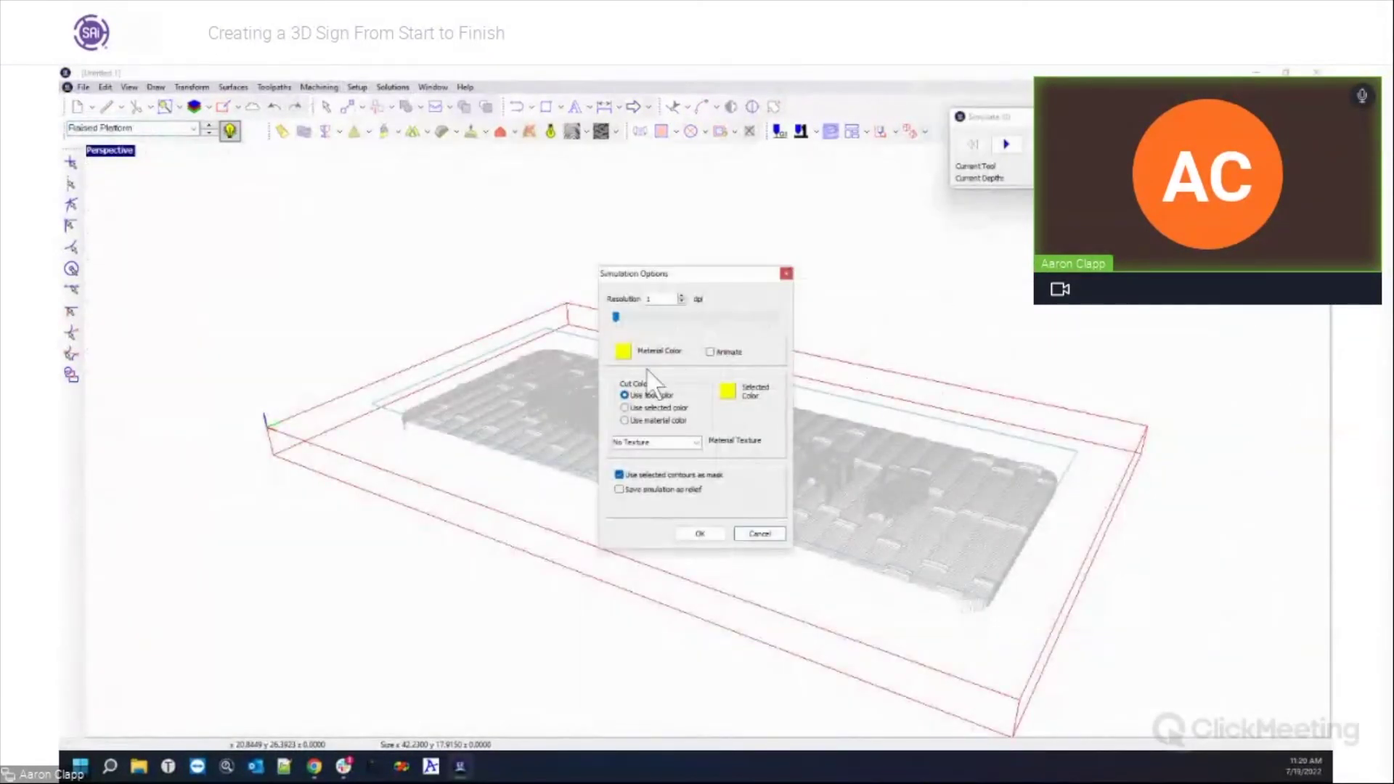
drag(616, 318, 681, 318)
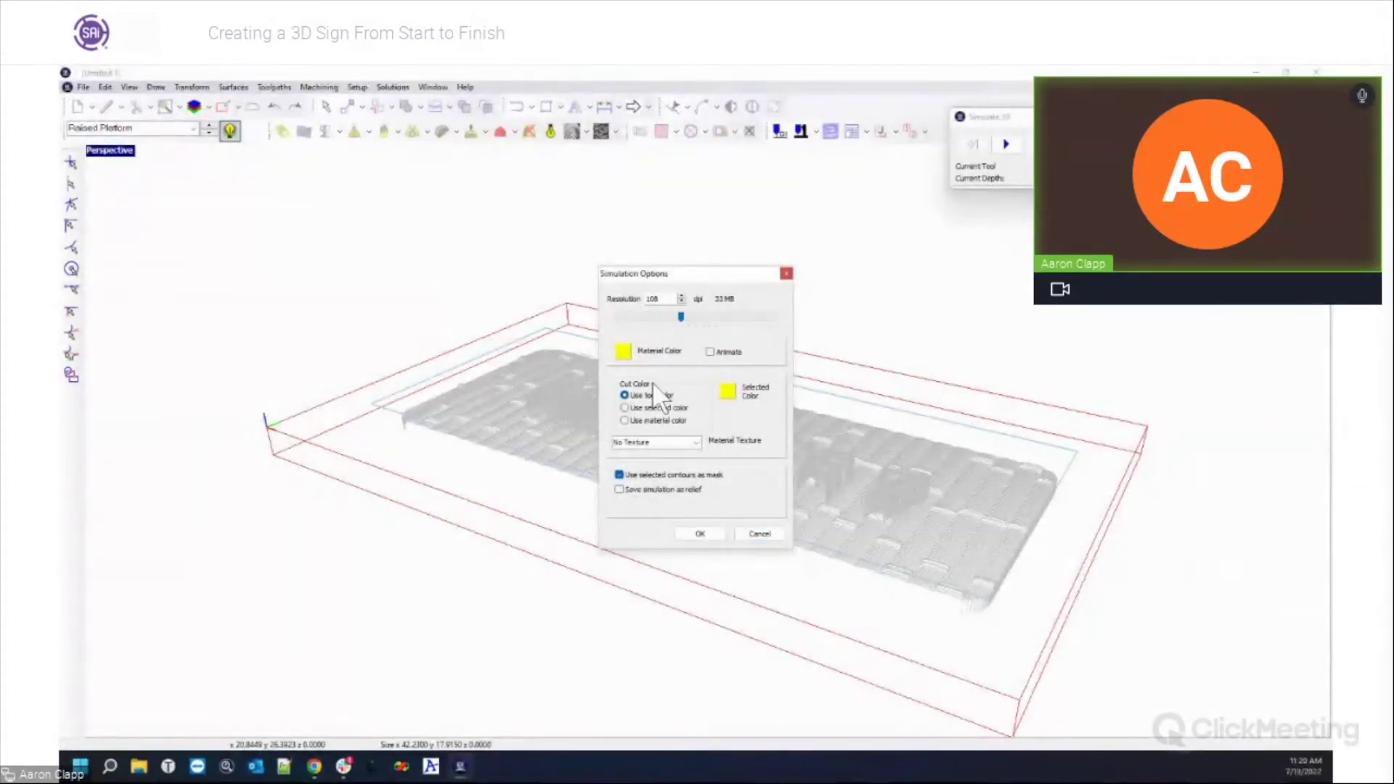
click(699, 533)
click(1006, 144)
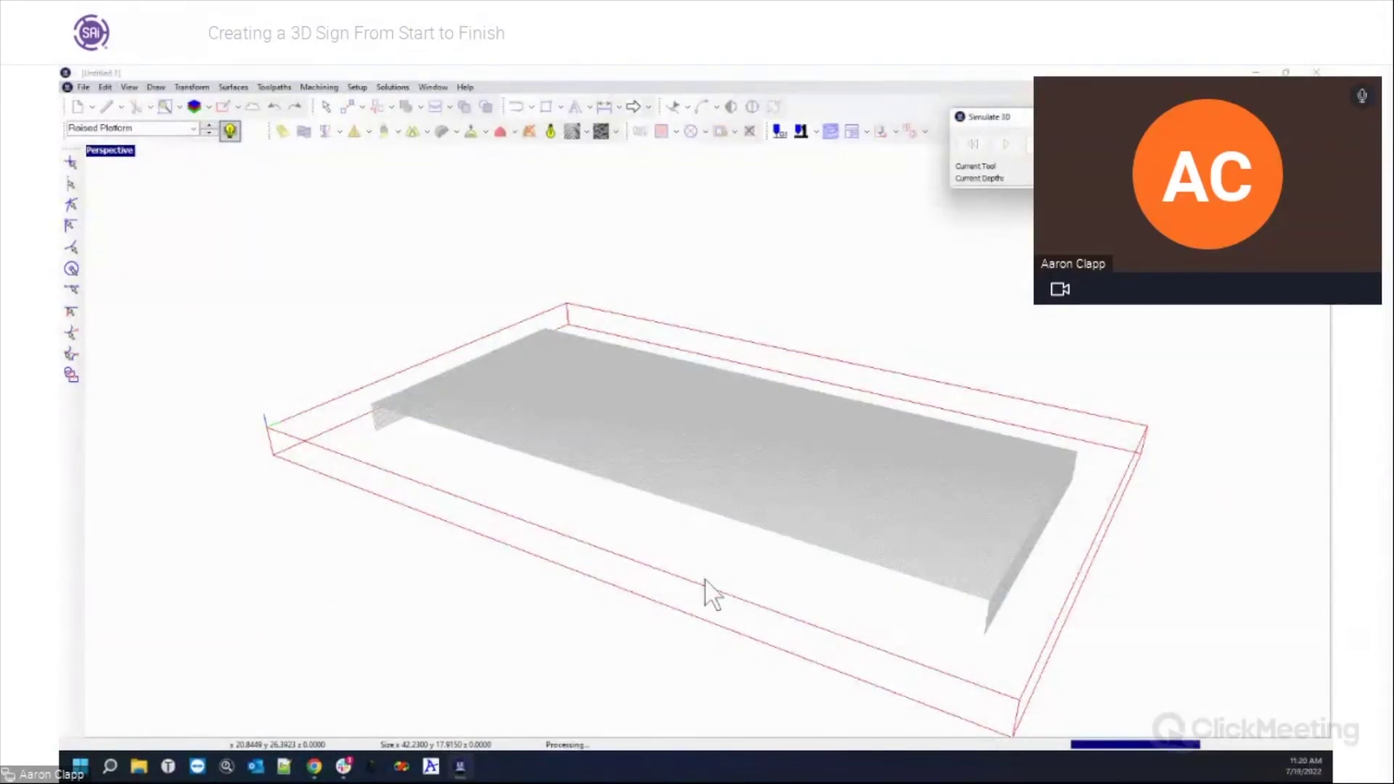
drag(708, 592, 775, 625)
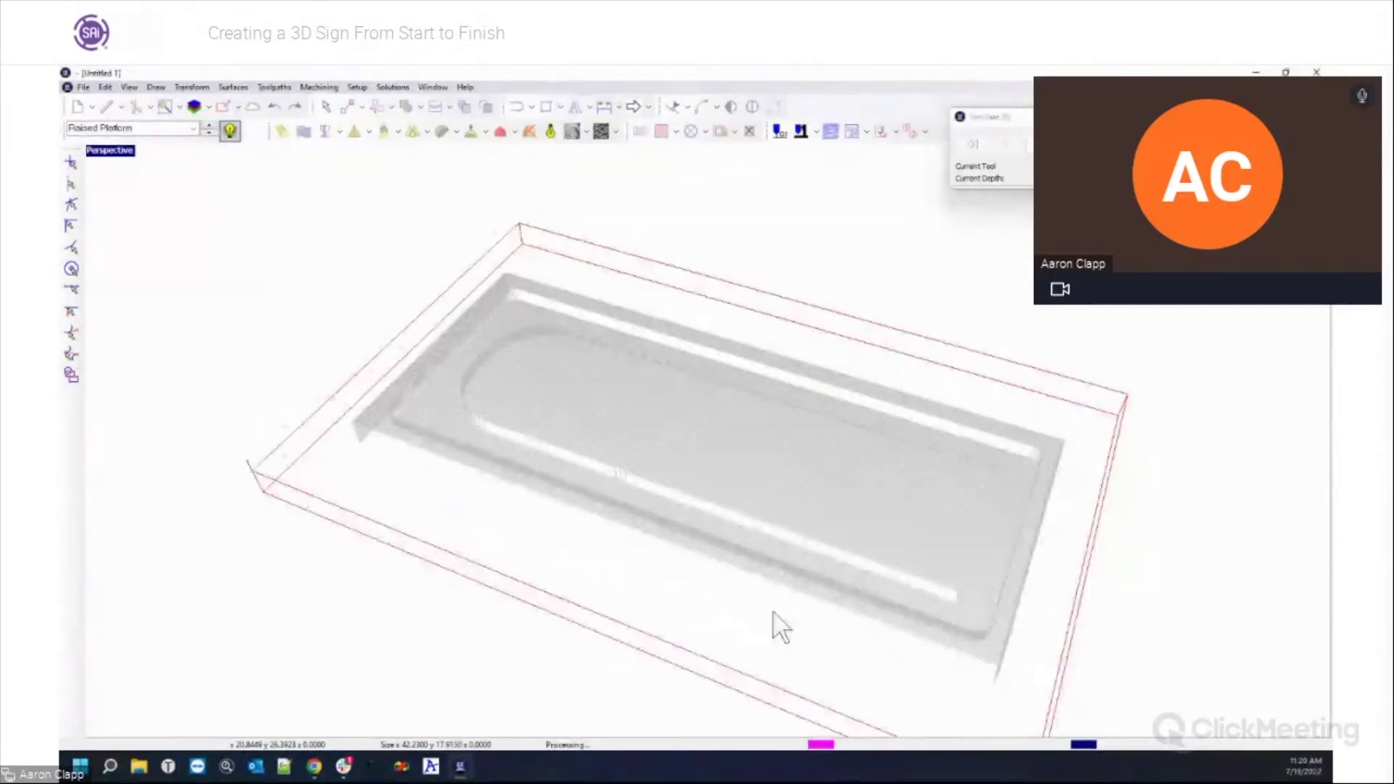
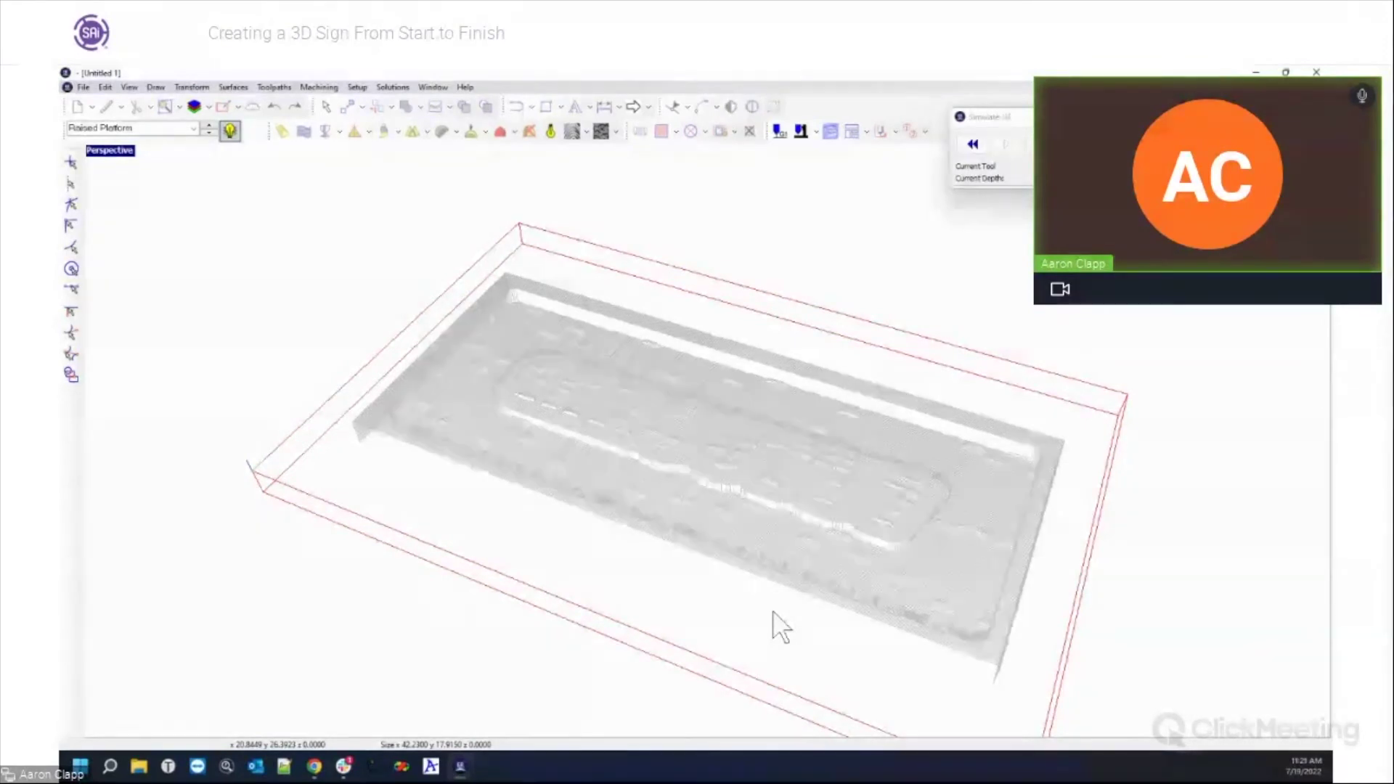
Review the simulation's cutting order and examine the rendered letters, platform edges and textured background up close, ending by closing the simulation.
click(1045, 144)
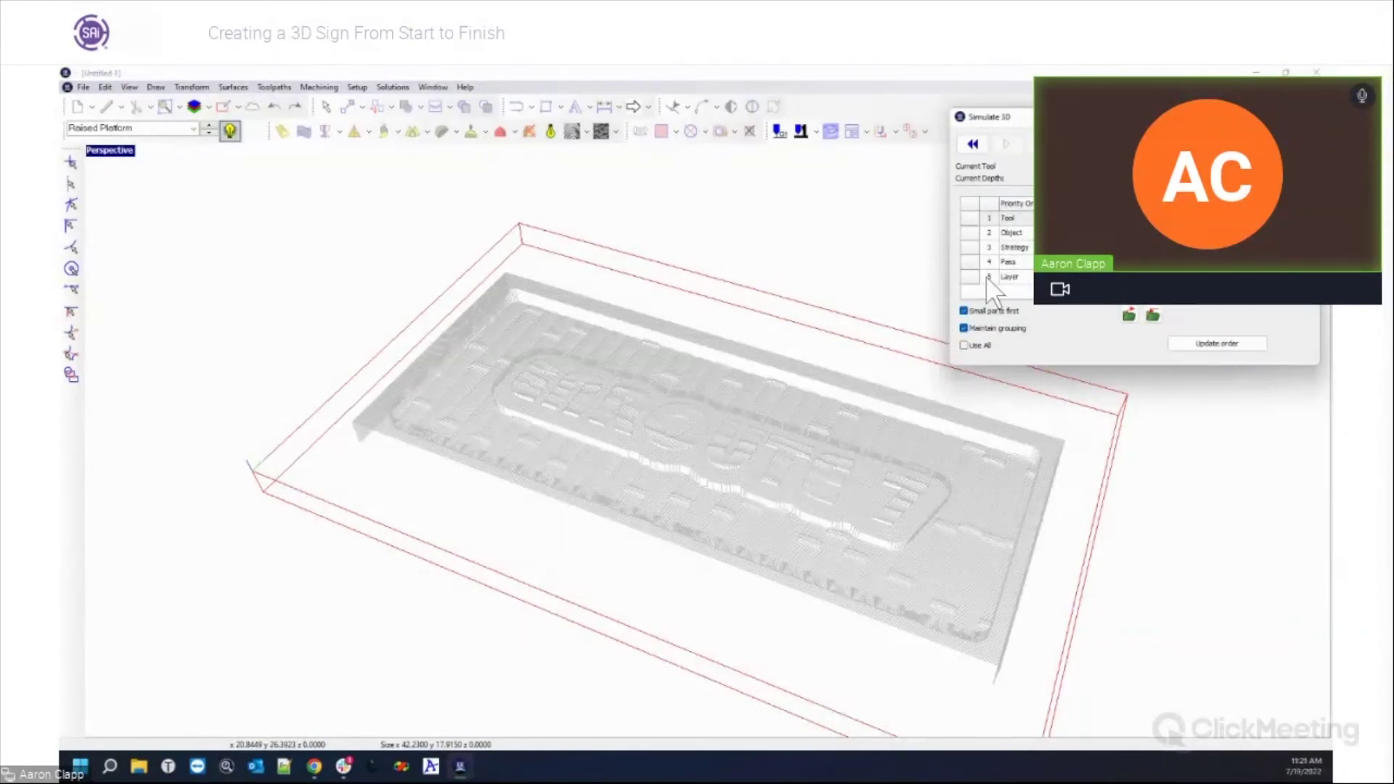
drag(972, 276, 969, 215)
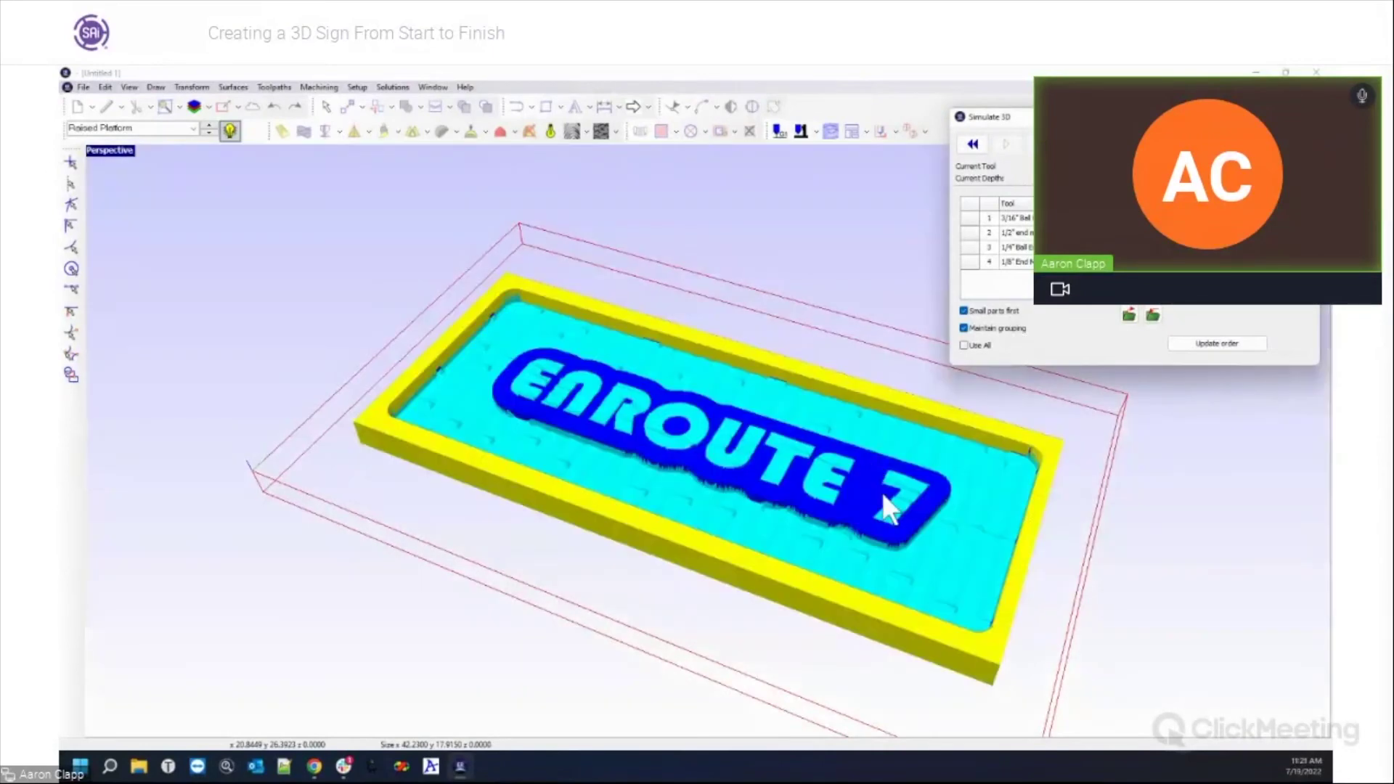
click(790, 475)
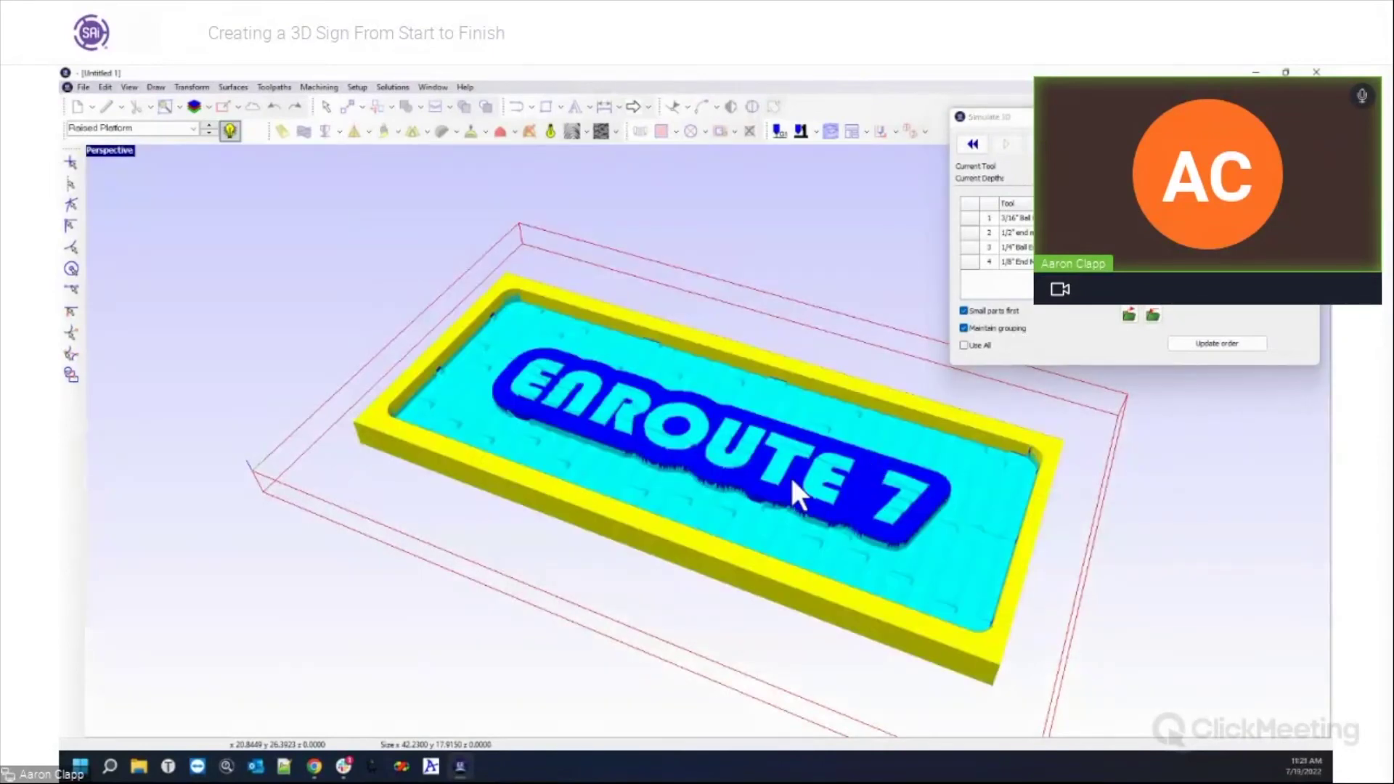
scroll(774, 469, up, 8)
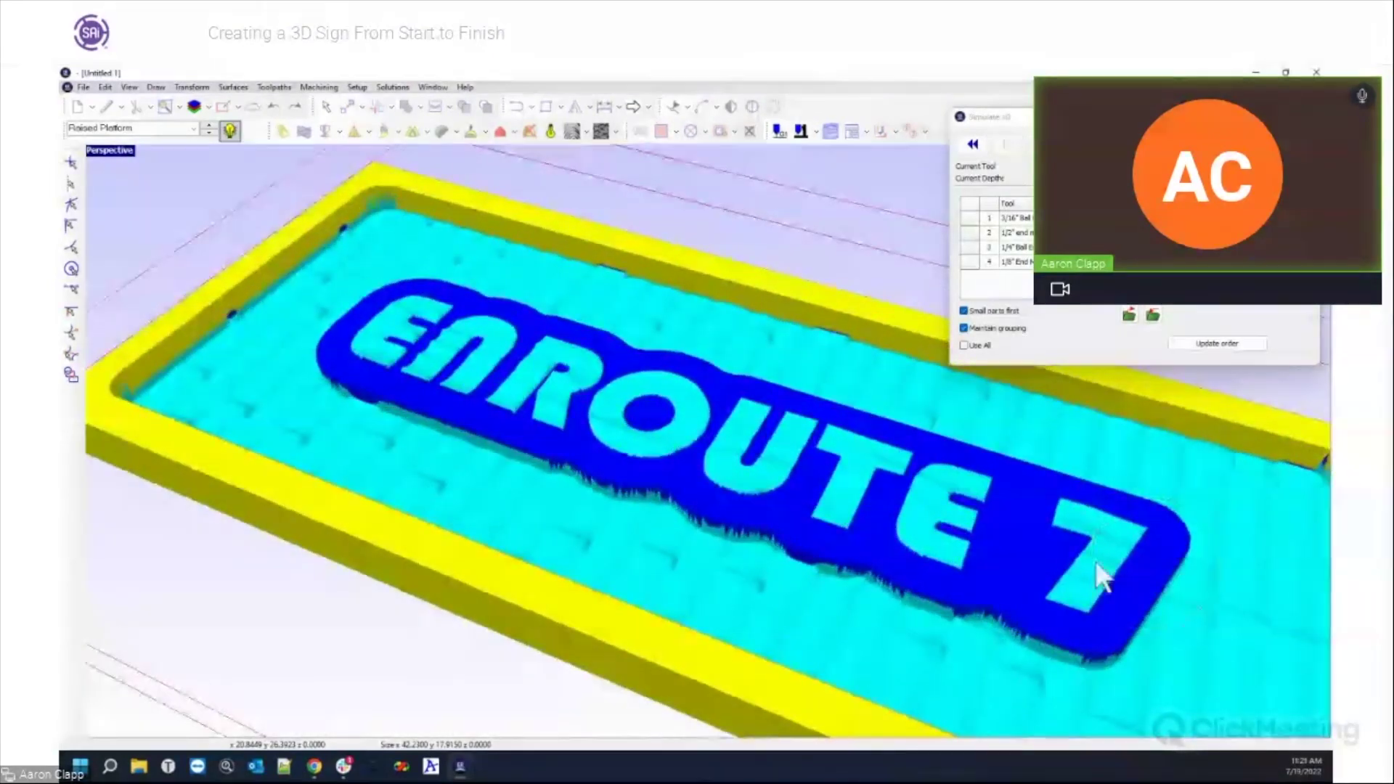
scroll(953, 533, down, 5)
drag(882, 465, 835, 451)
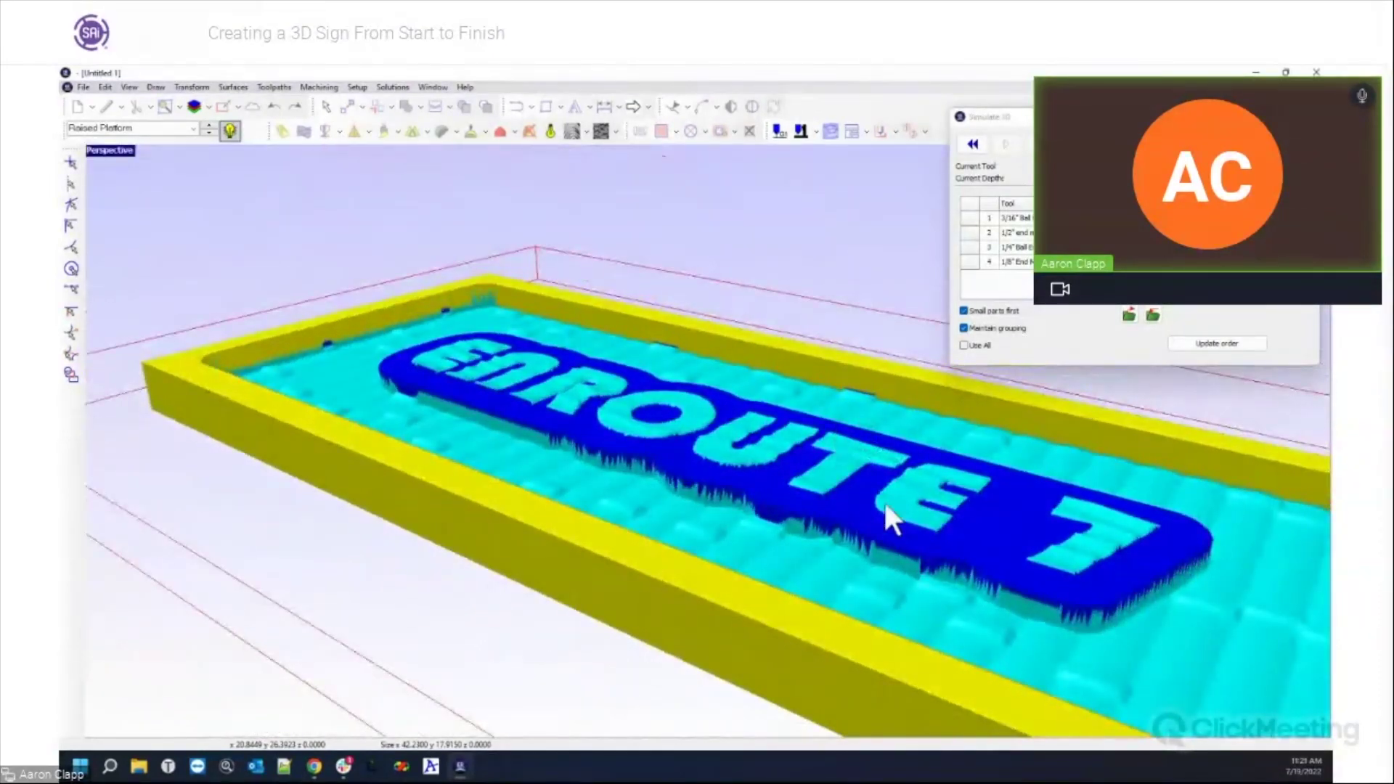
scroll(883, 504, up, 5)
drag(974, 525, 607, 448)
mouse_move(607, 449)
middle_down()
mouse_move(771, 506)
mouse_move(595, 447)
mouse_move(631, 452)
middle_up()
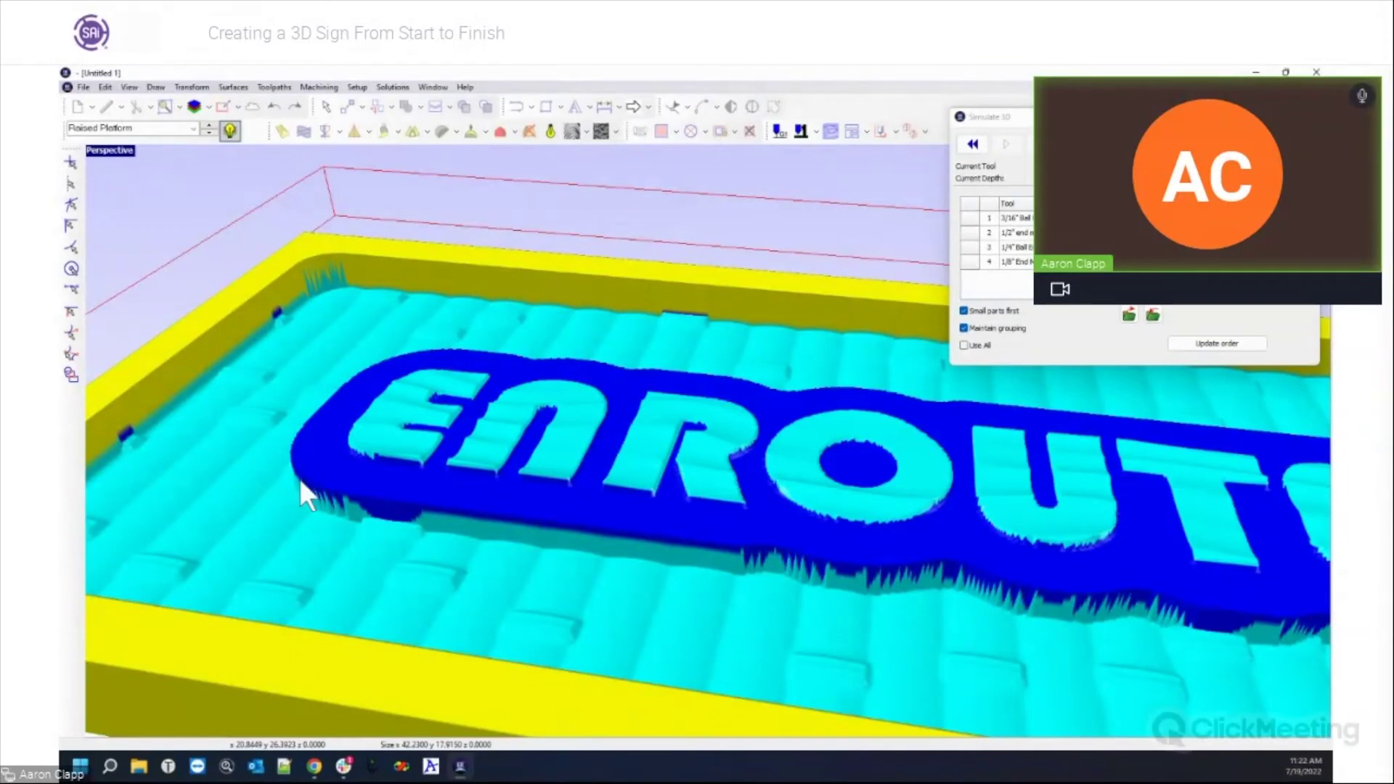
key(Escape)
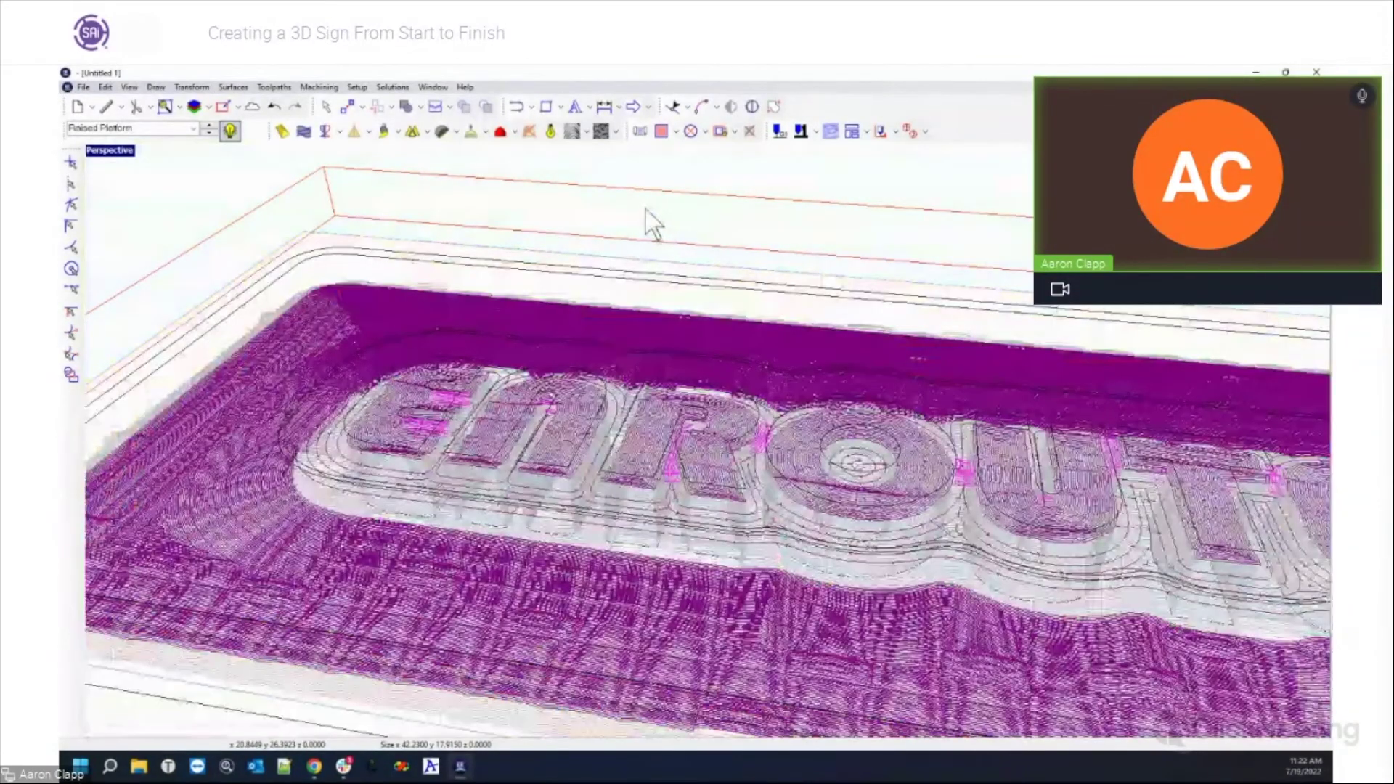
Limit the display to the active layer, return to the top view, and switch to the 3D Texture layer.
click(230, 130)
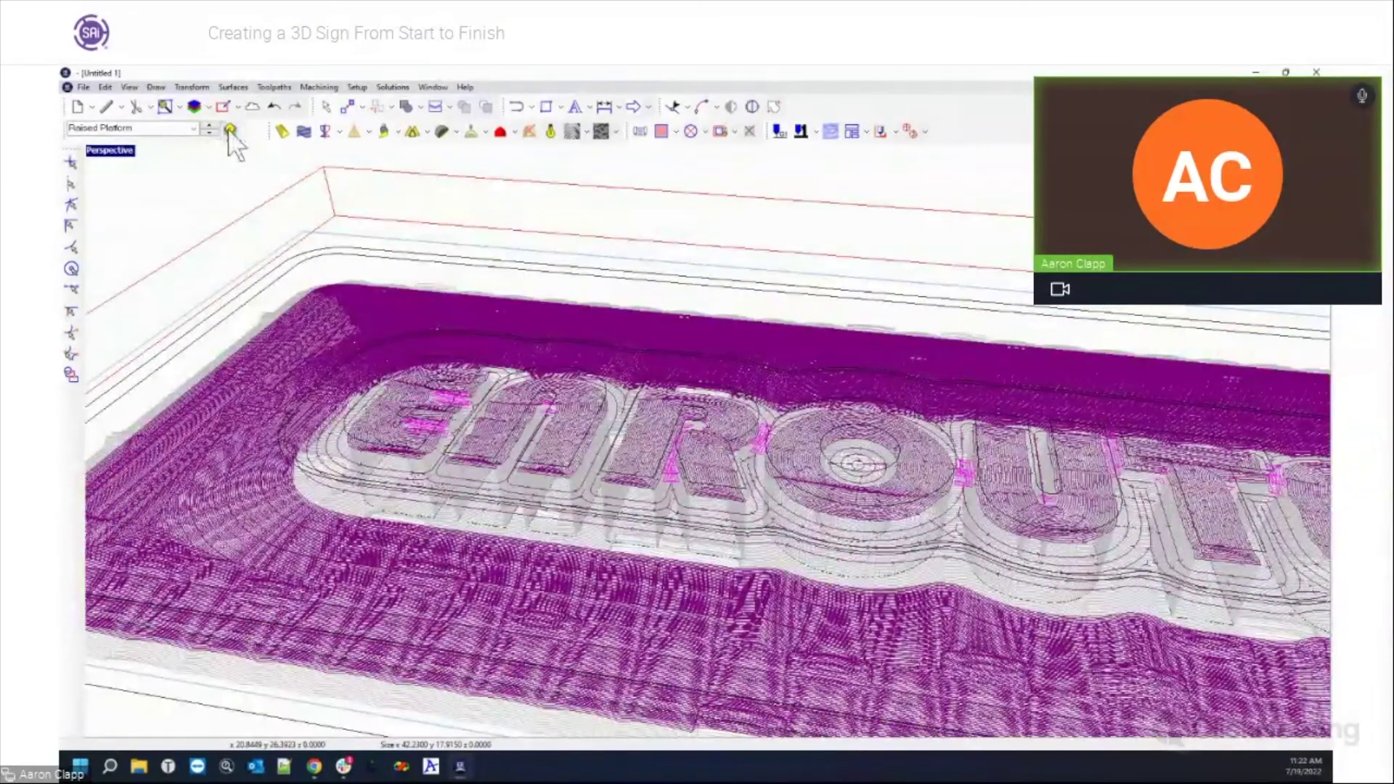
click(117, 152)
click(107, 158)
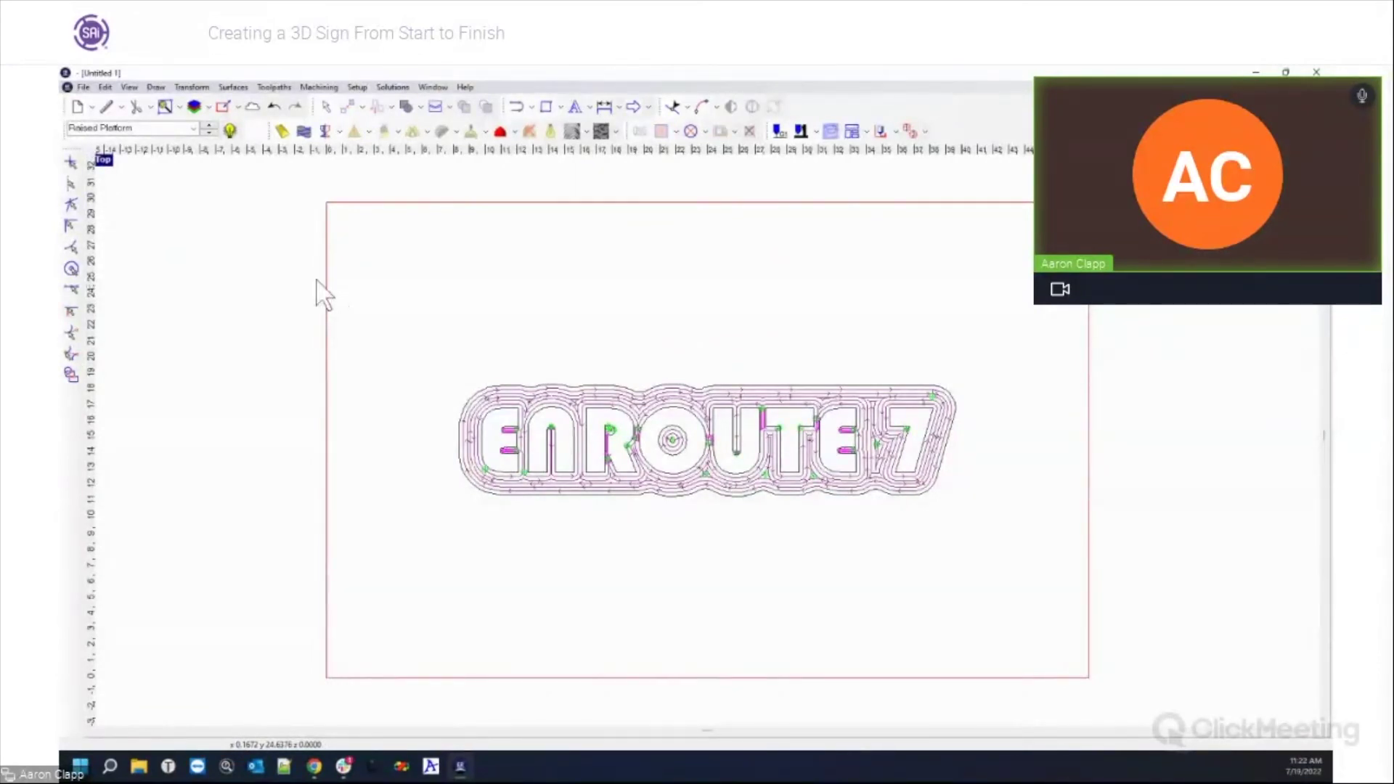
click(193, 129)
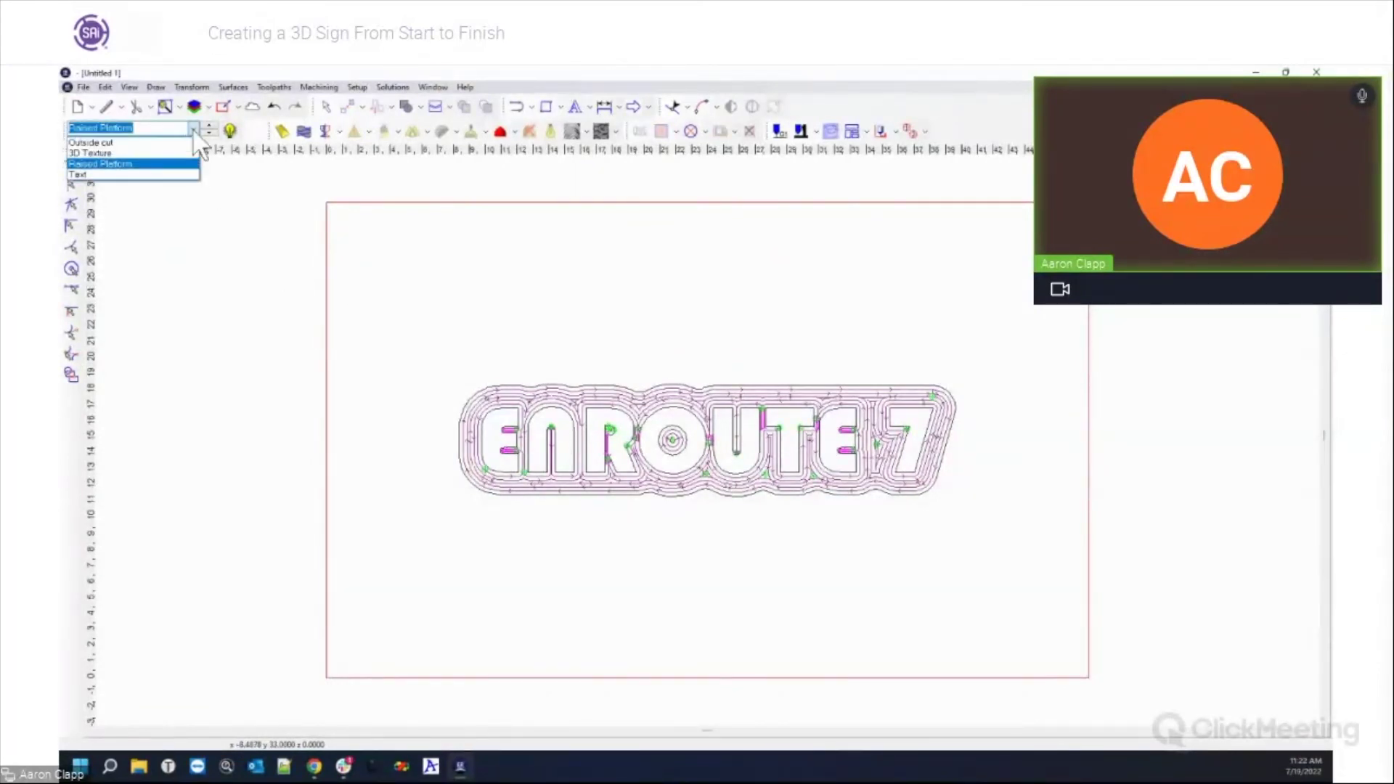
click(154, 153)
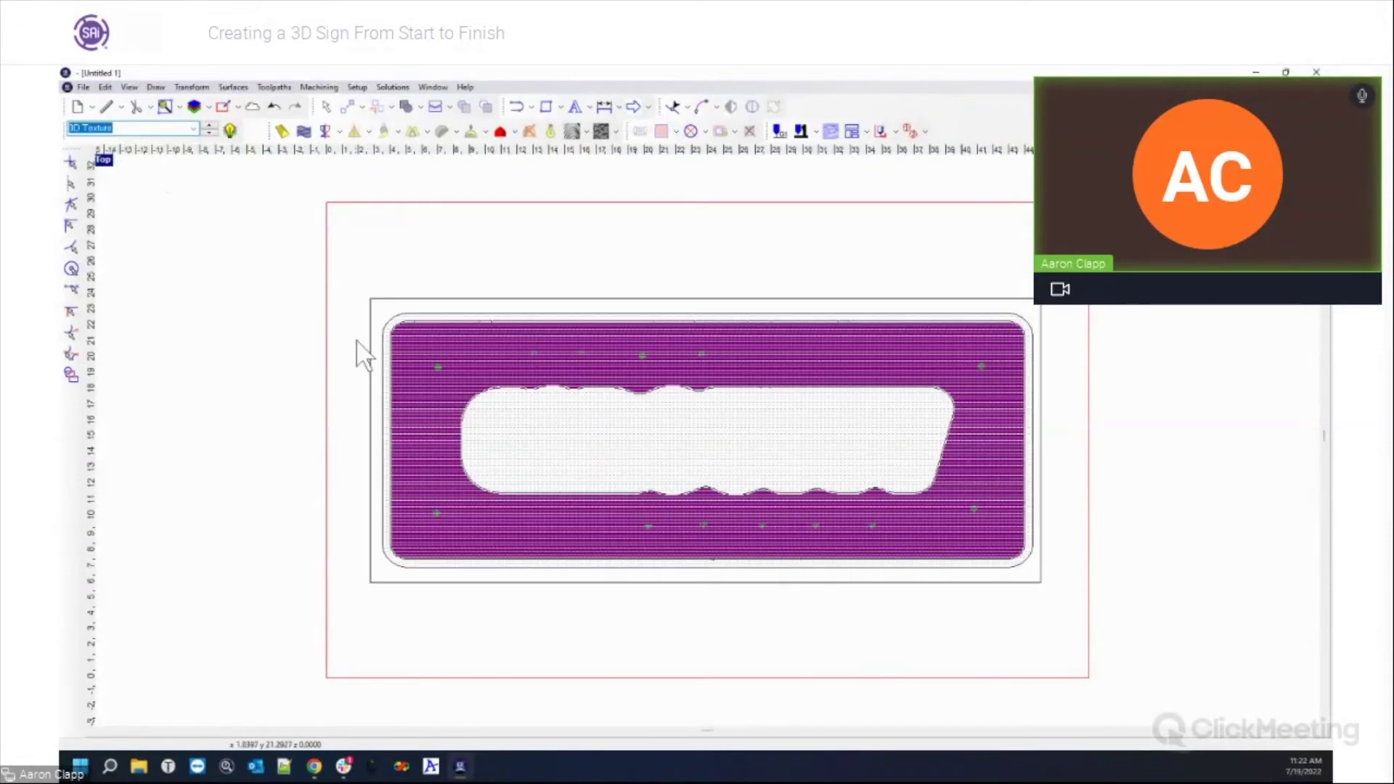
Delete the toolpaths and the textured background relief on the 3D Texture layer.
click(427, 311)
drag(448, 356, 1125, 610)
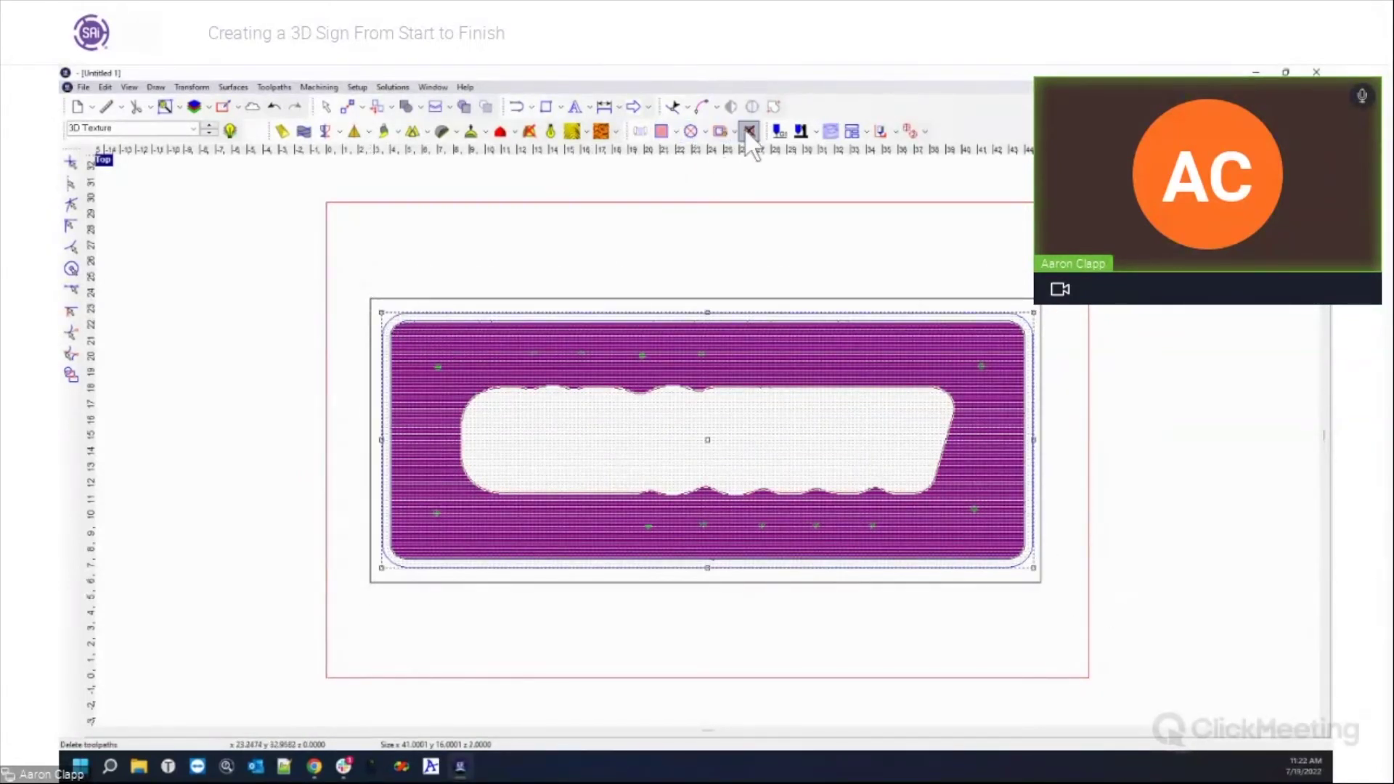
click(749, 133)
click(707, 387)
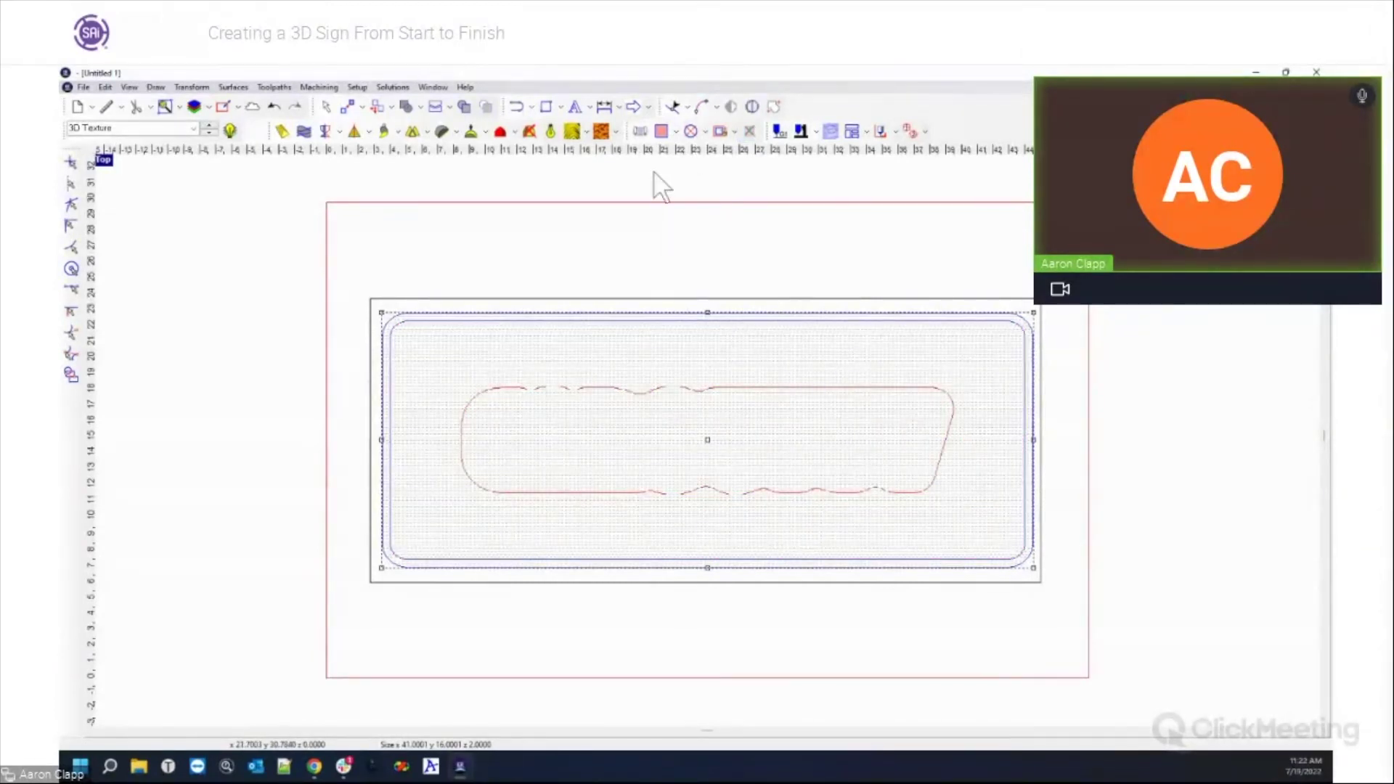
click(531, 132)
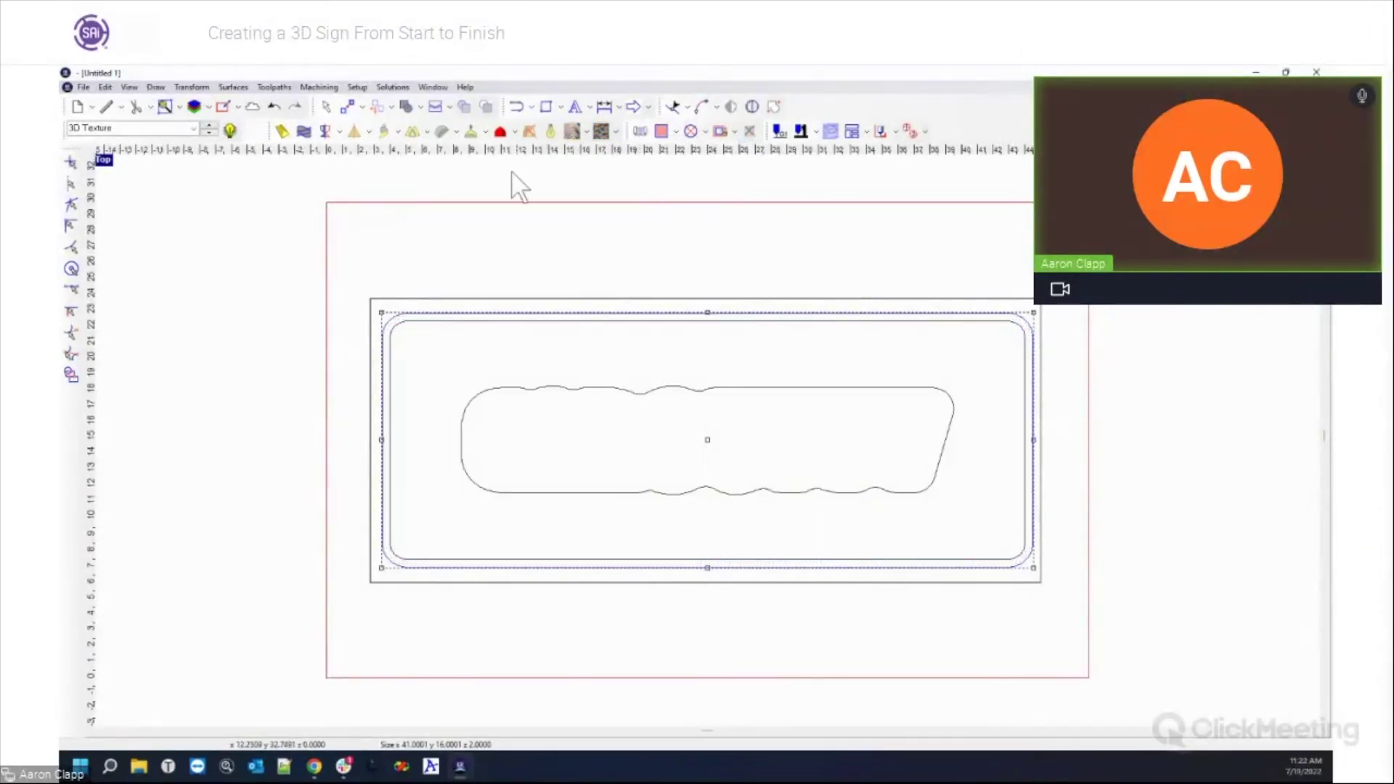
Create a flat-topped relief from the outer rounded border contours with a height of 0.75, in Normal mode.
click(441, 315)
click(283, 131)
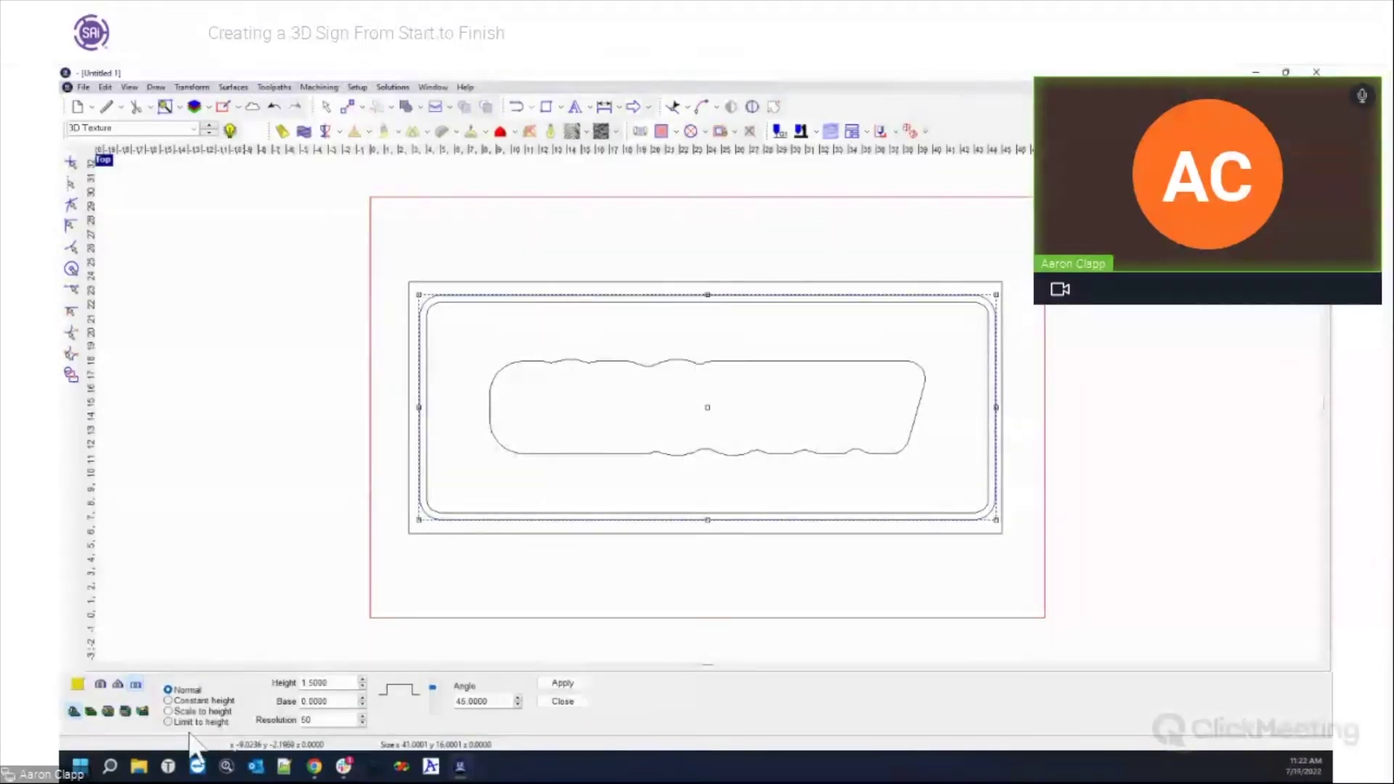
double_click(326, 682)
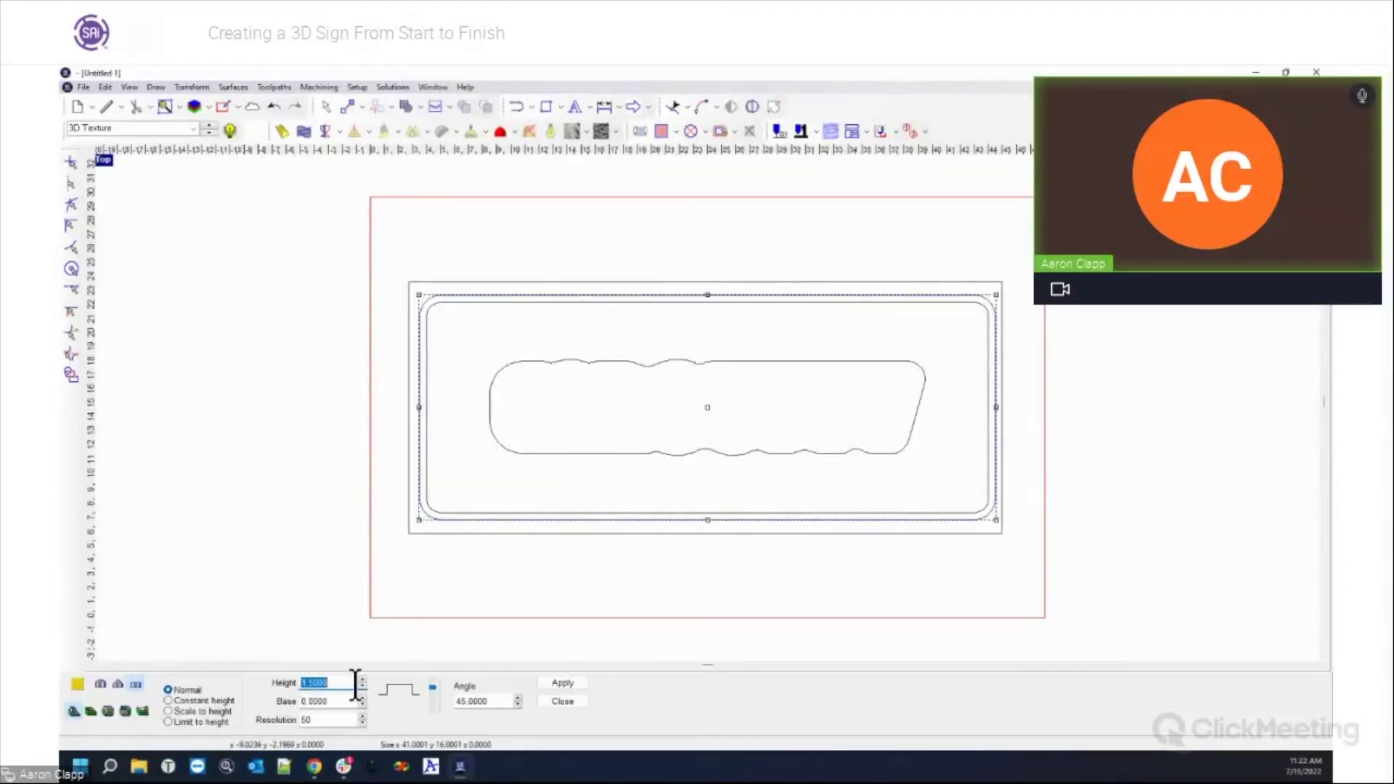
key(BackSpace)
text(.75)
key(Tab)
click(563, 683)
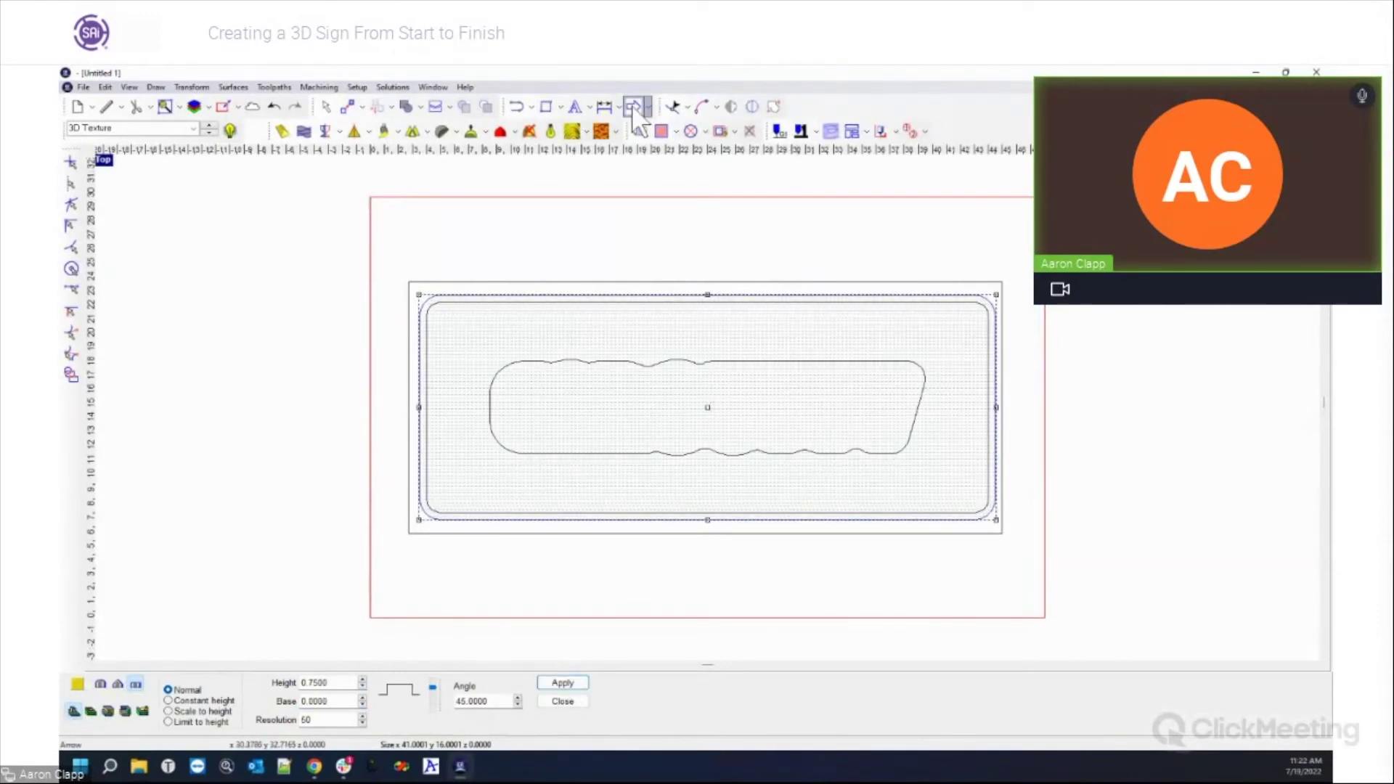
Apply the Hexes texture to the new background relief with a height of 0.25.
click(589, 129)
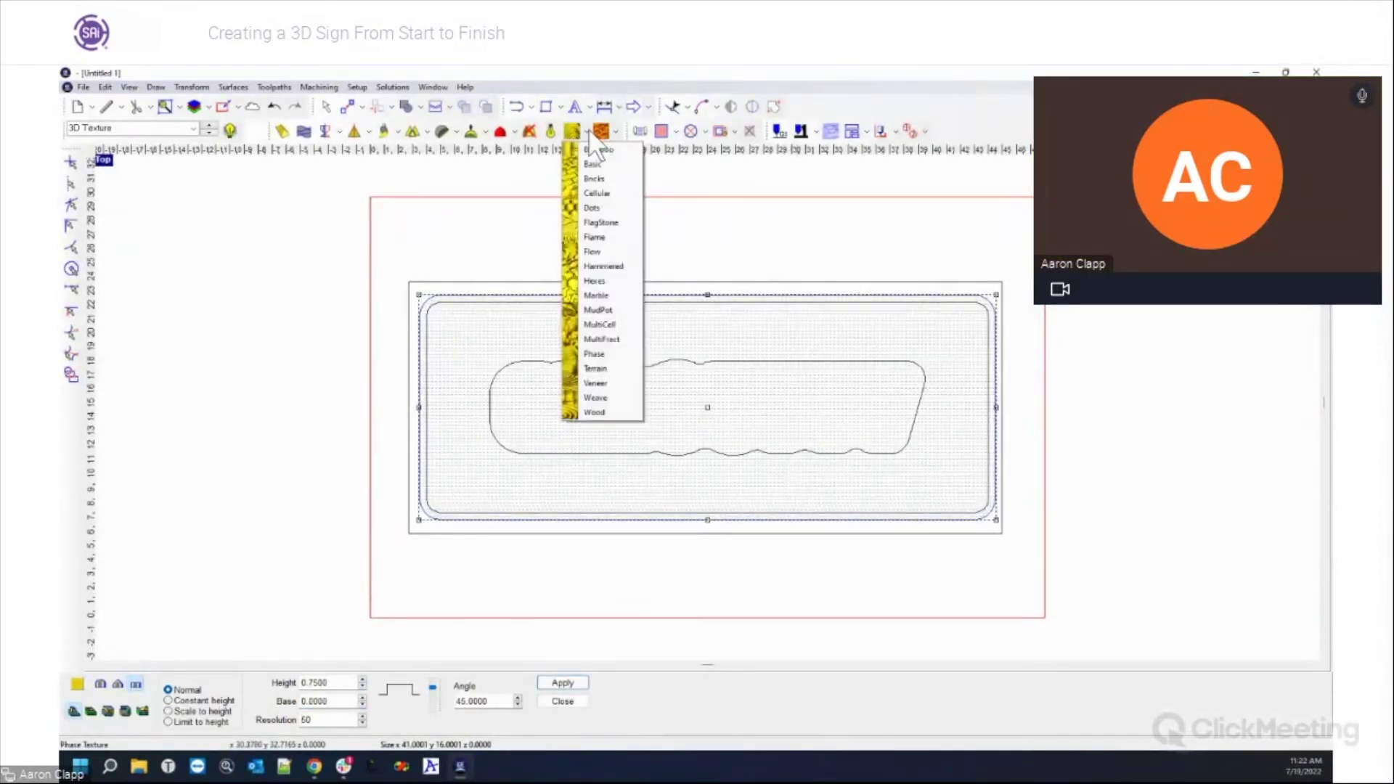
click(594, 280)
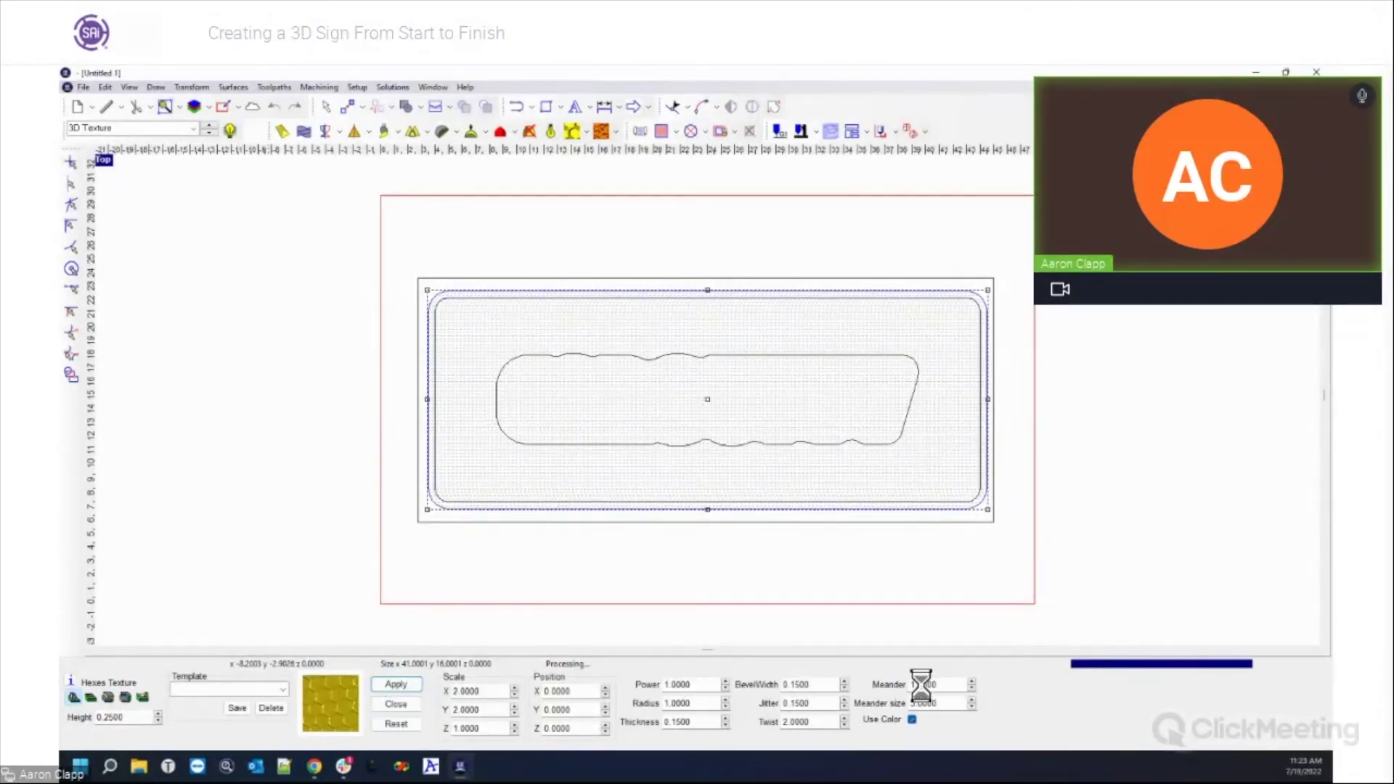
click(401, 703)
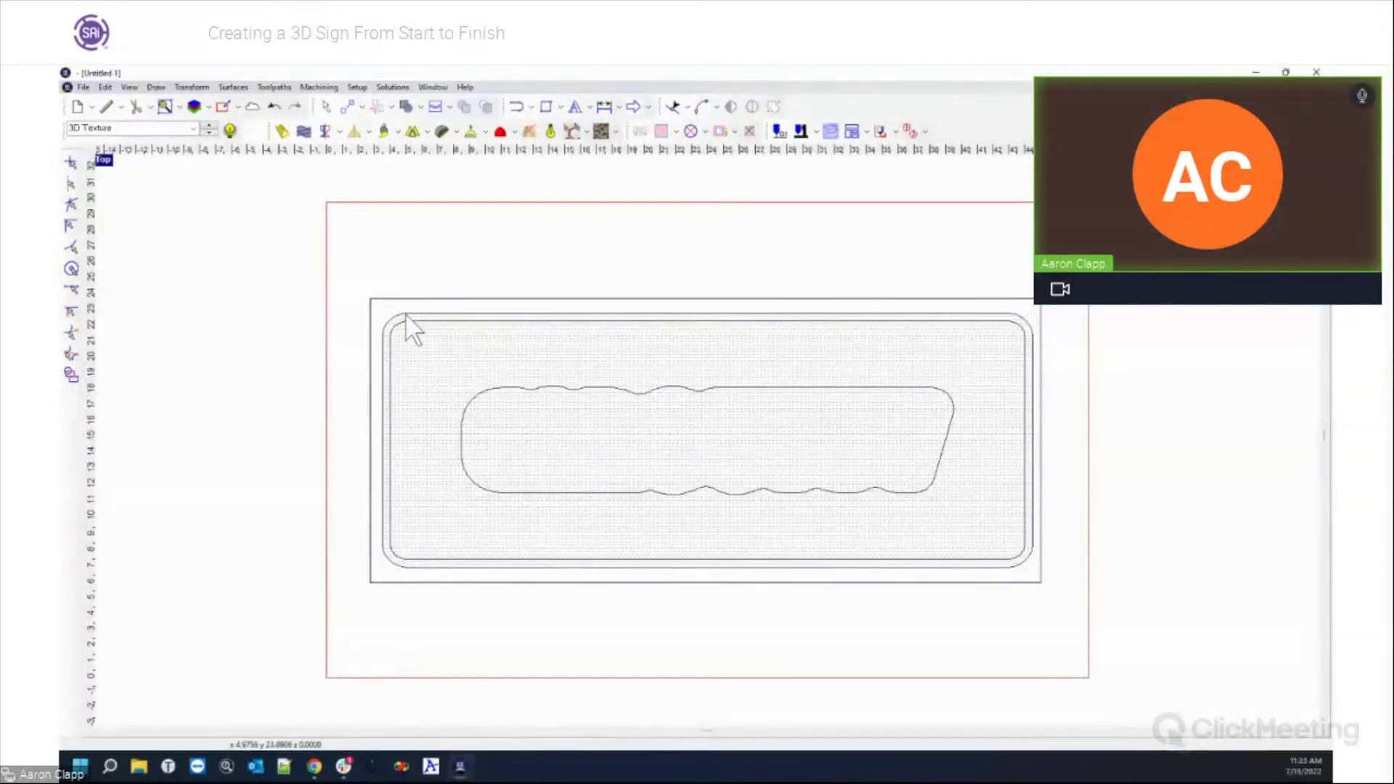
For an Island Fill on all background contours, replace the tool with a 1/2" end mill, depth 2, step roughing and 0.01 in offset from surface.
drag(374, 281, 1036, 578)
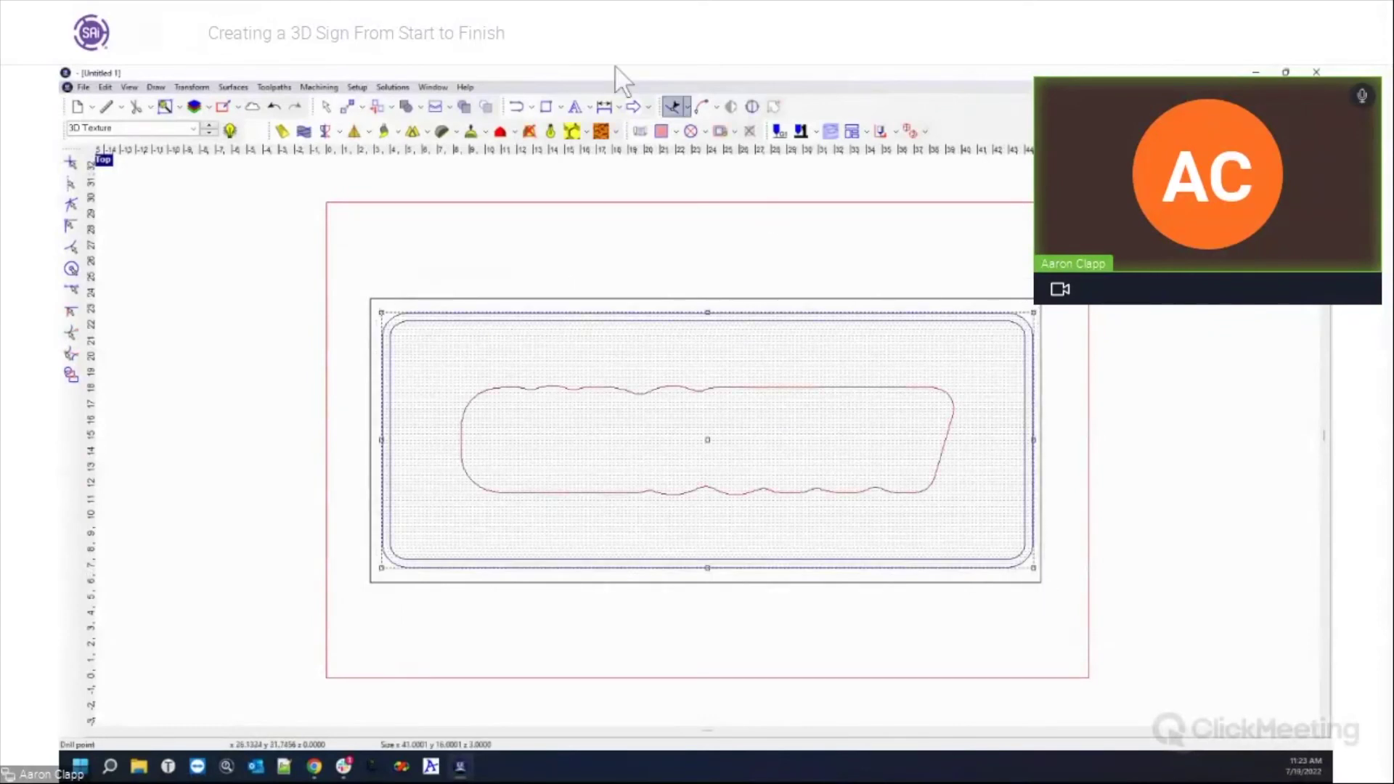
click(661, 132)
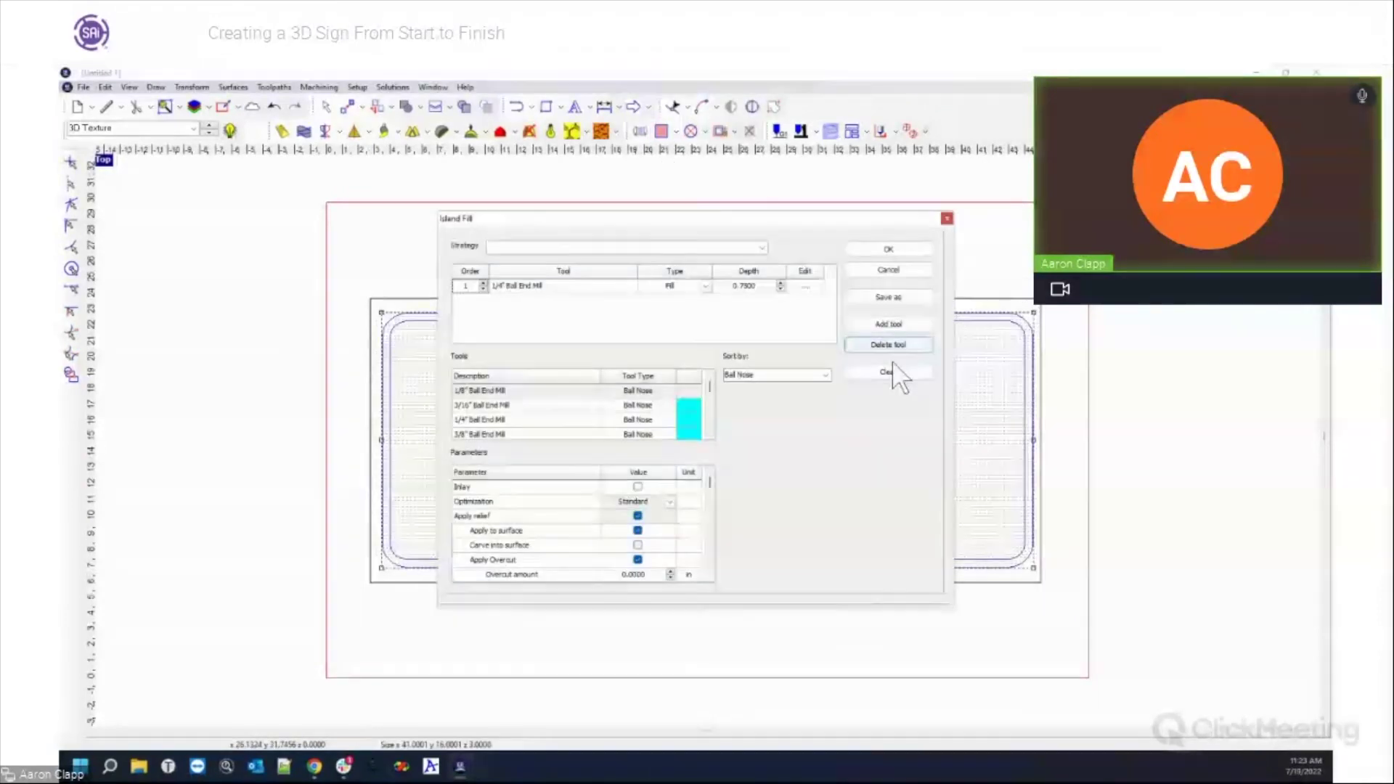
click(887, 373)
click(803, 375)
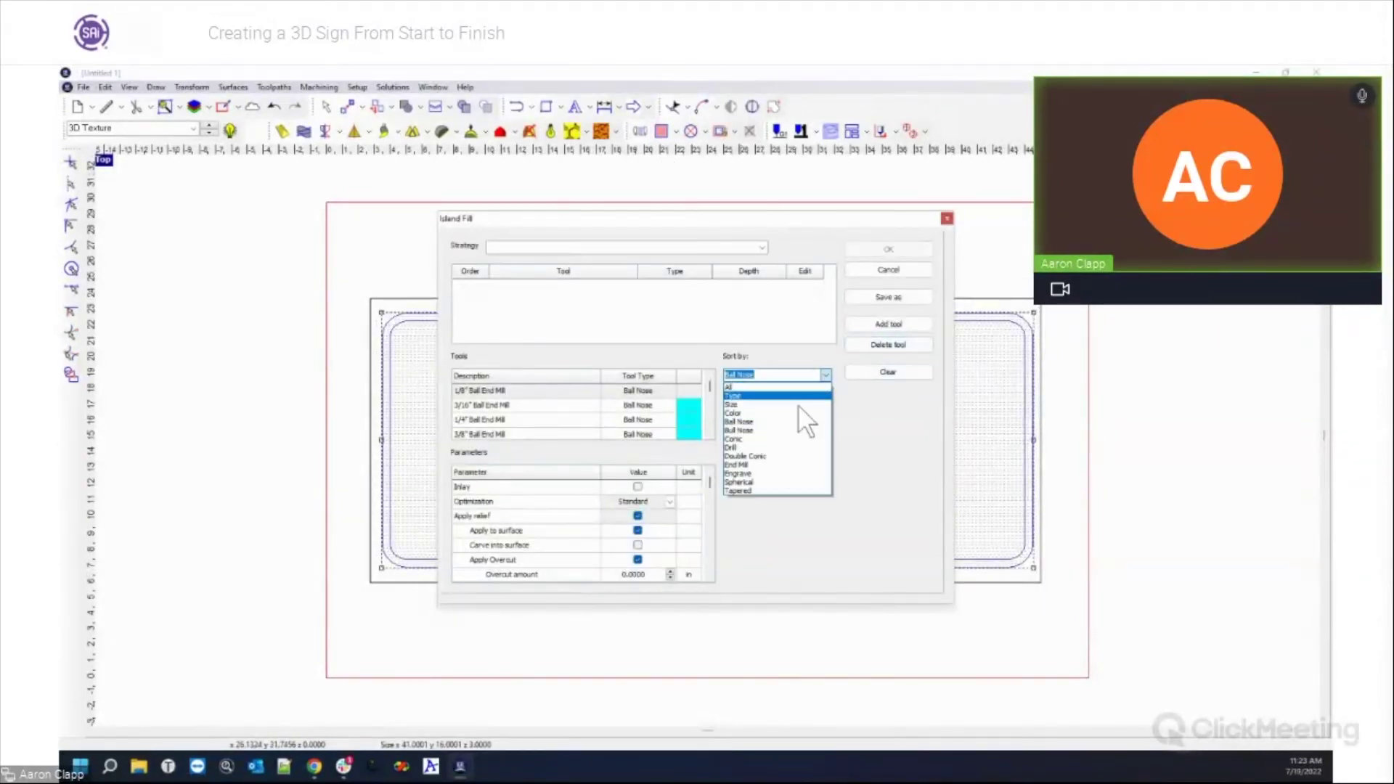
click(756, 471)
scroll(550, 425, down, 3)
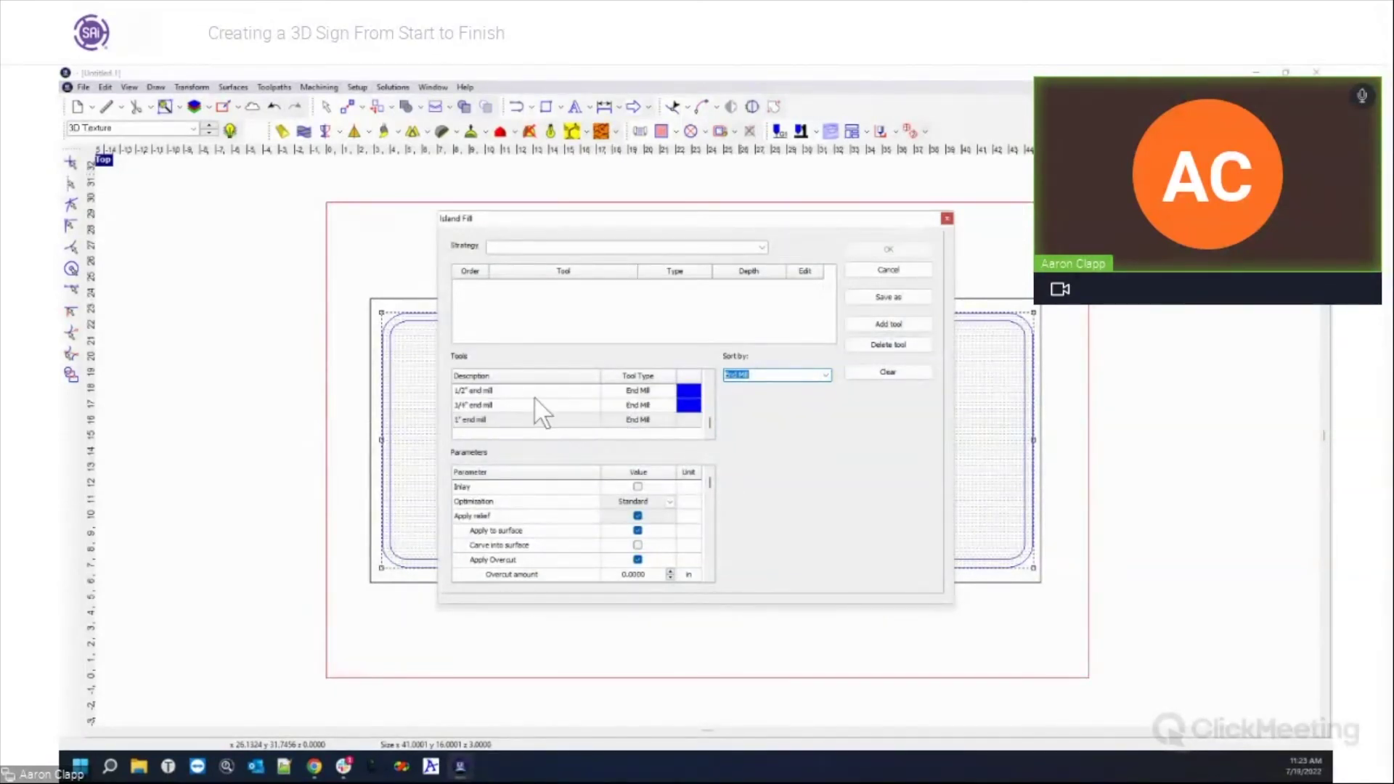
double_click(539, 392)
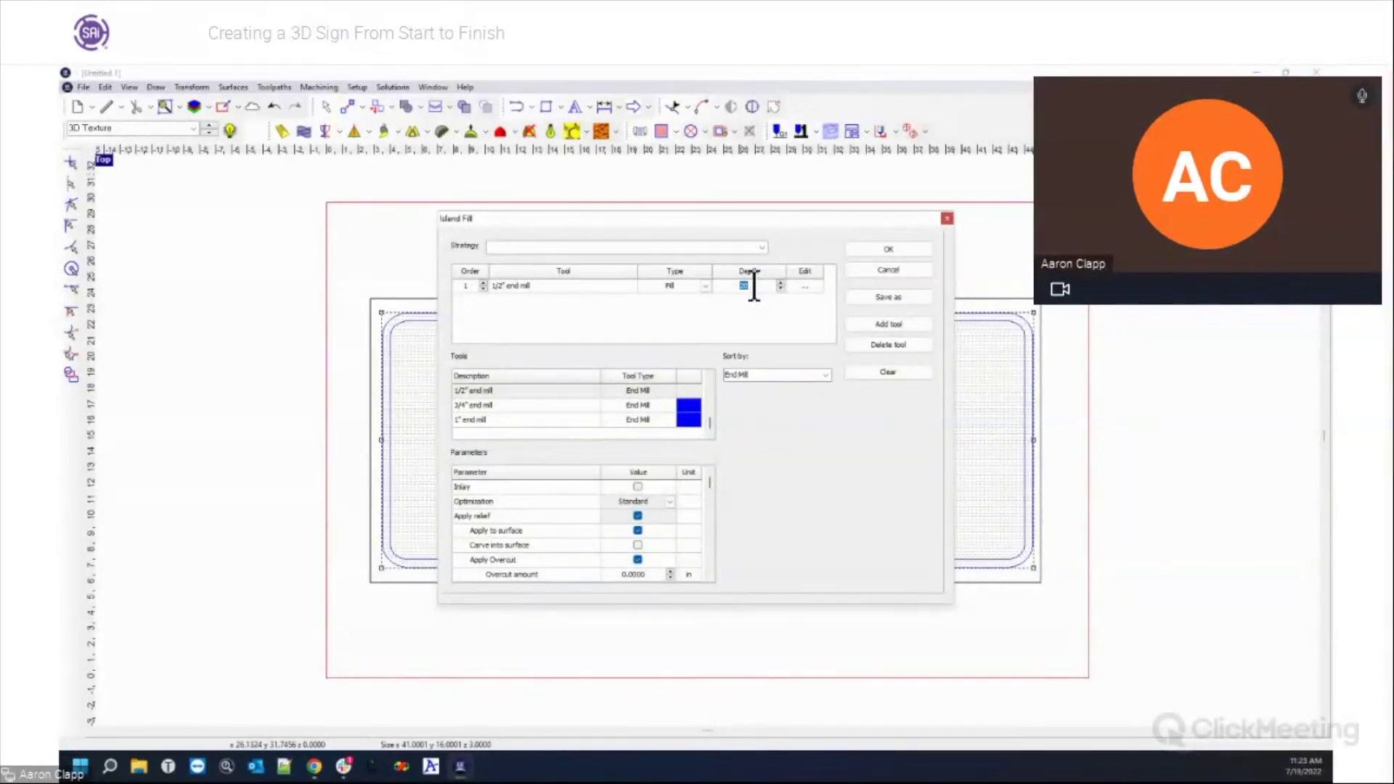
click(754, 286)
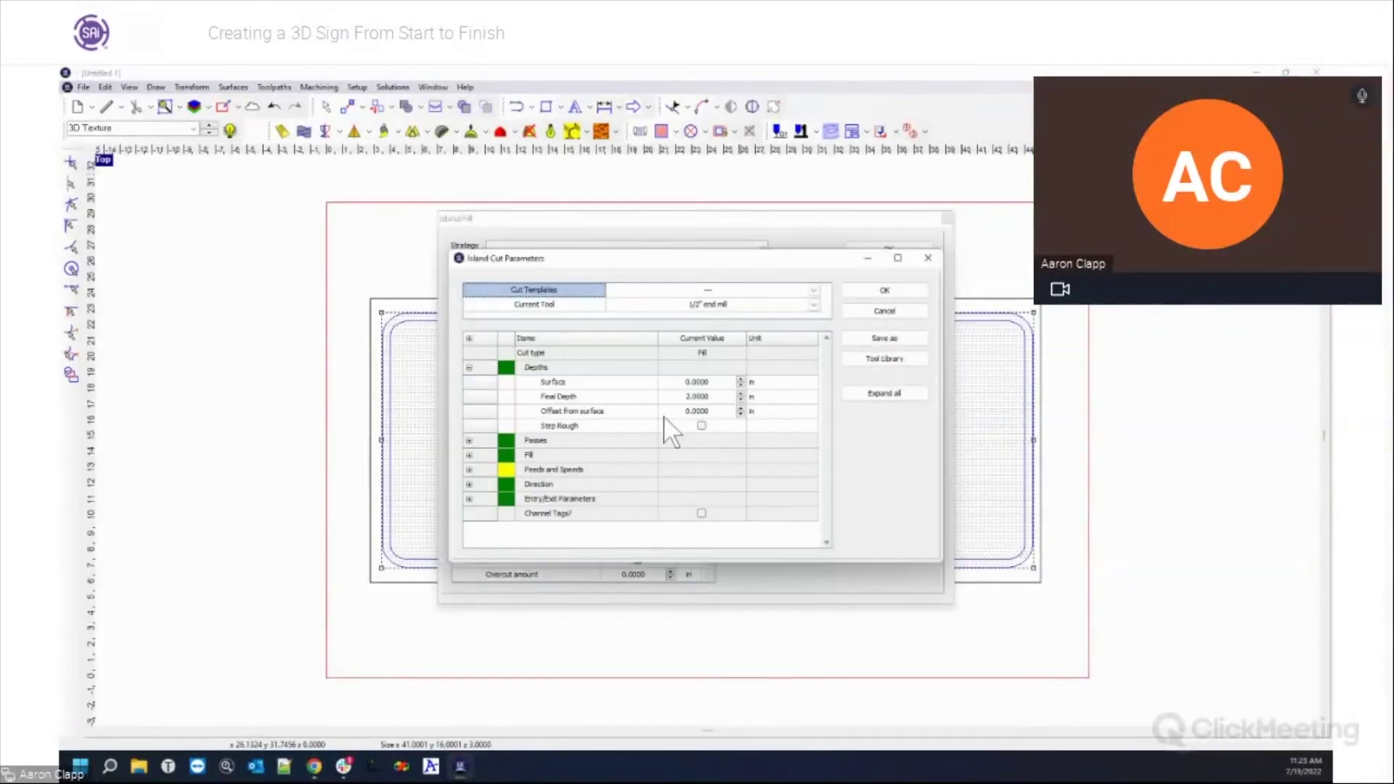
click(702, 426)
click(710, 411)
text(.01)
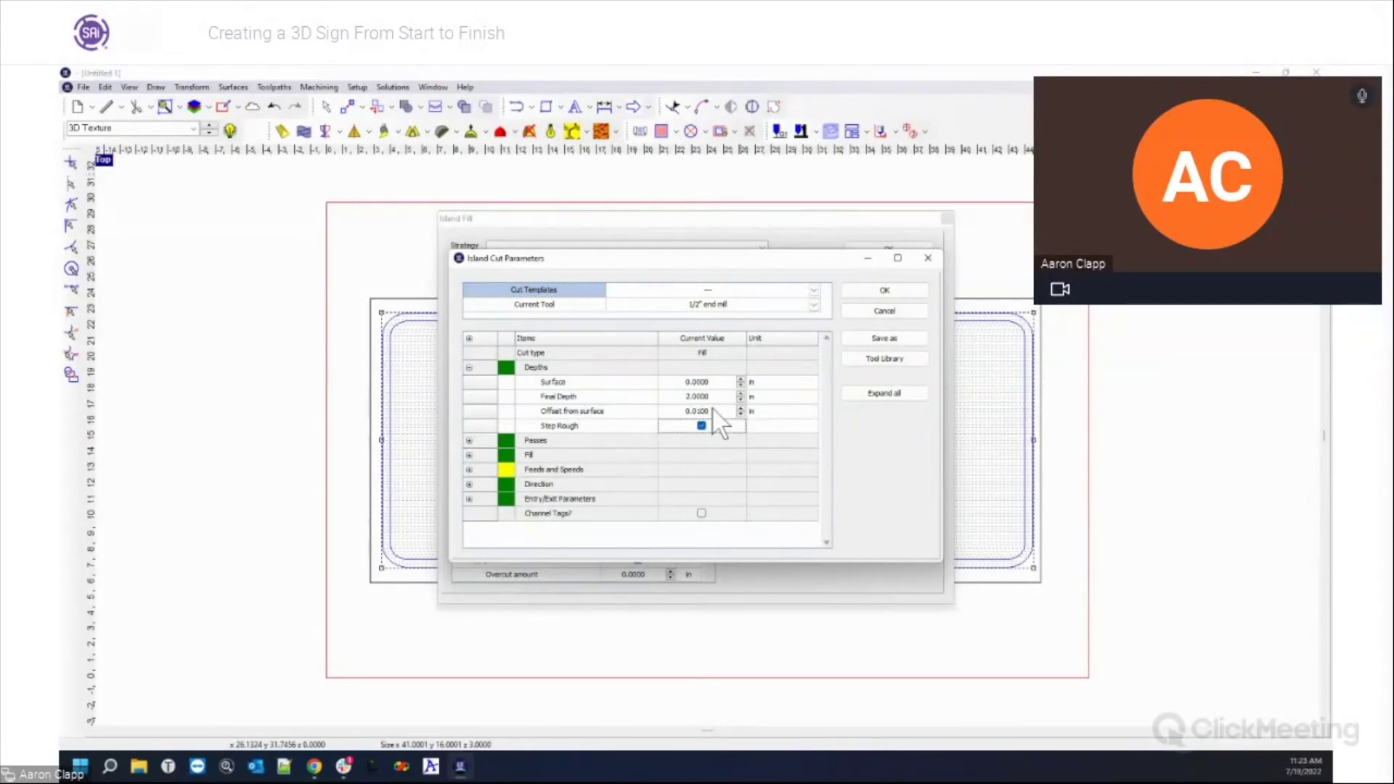
click(870, 294)
Add a 3/16" Ball End Mill fill pass with 70 overlap and generate the Island Fill toolpaths.
click(827, 375)
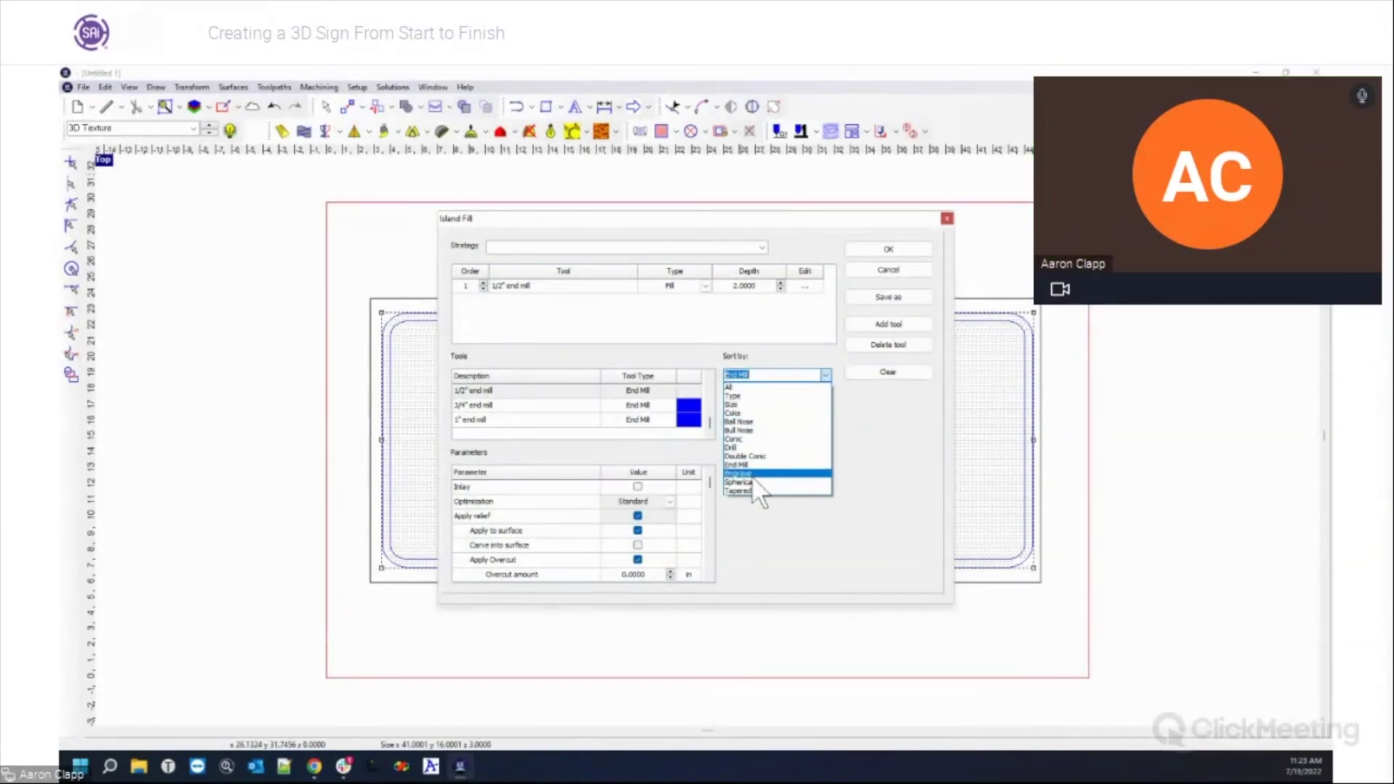
click(740, 422)
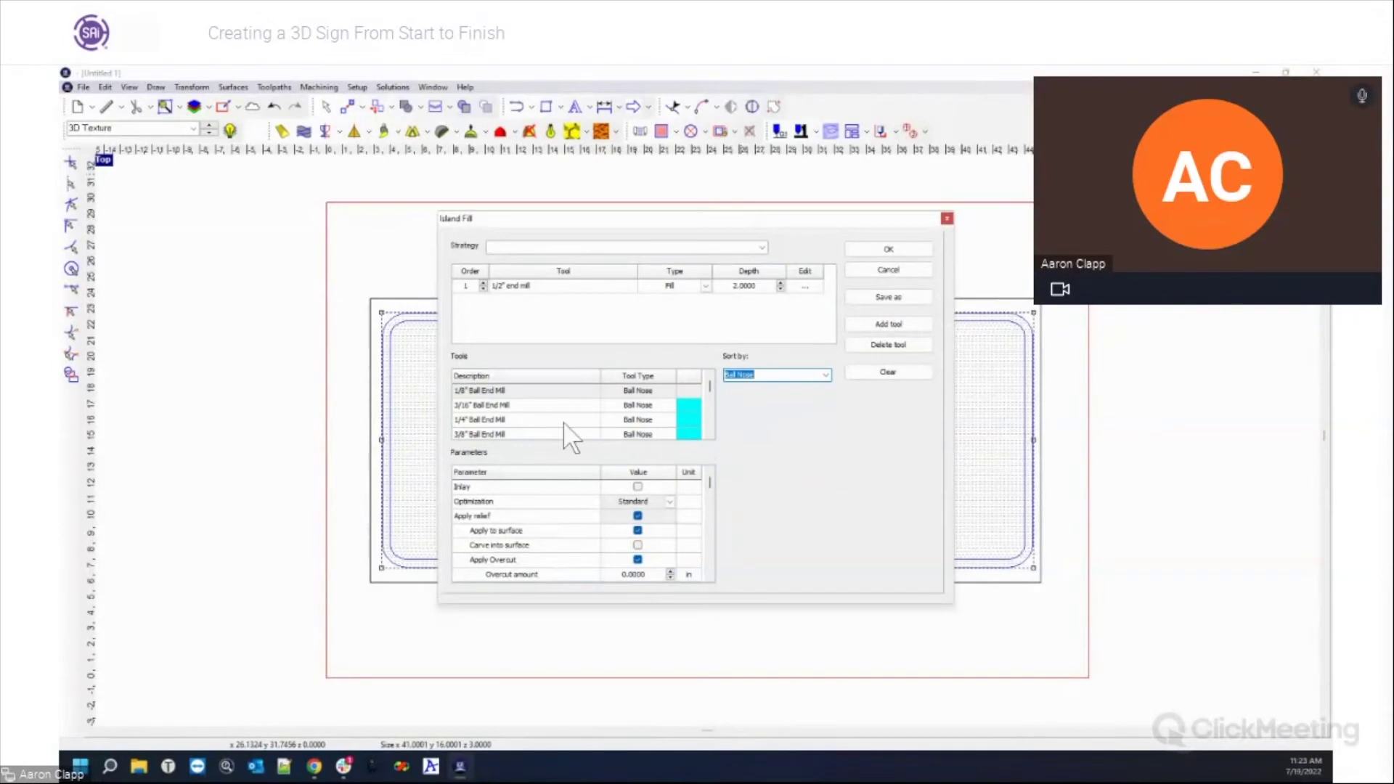
drag(481, 404, 786, 334)
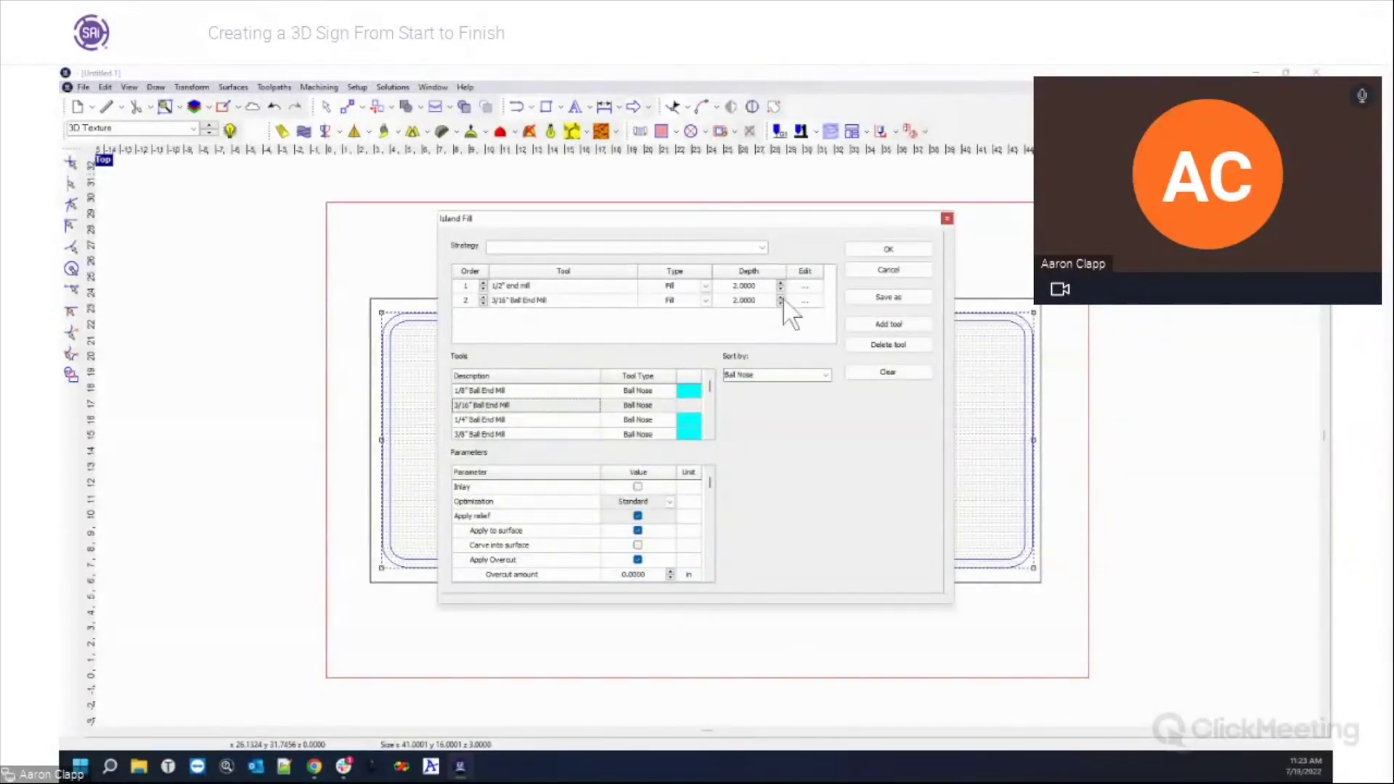
click(805, 301)
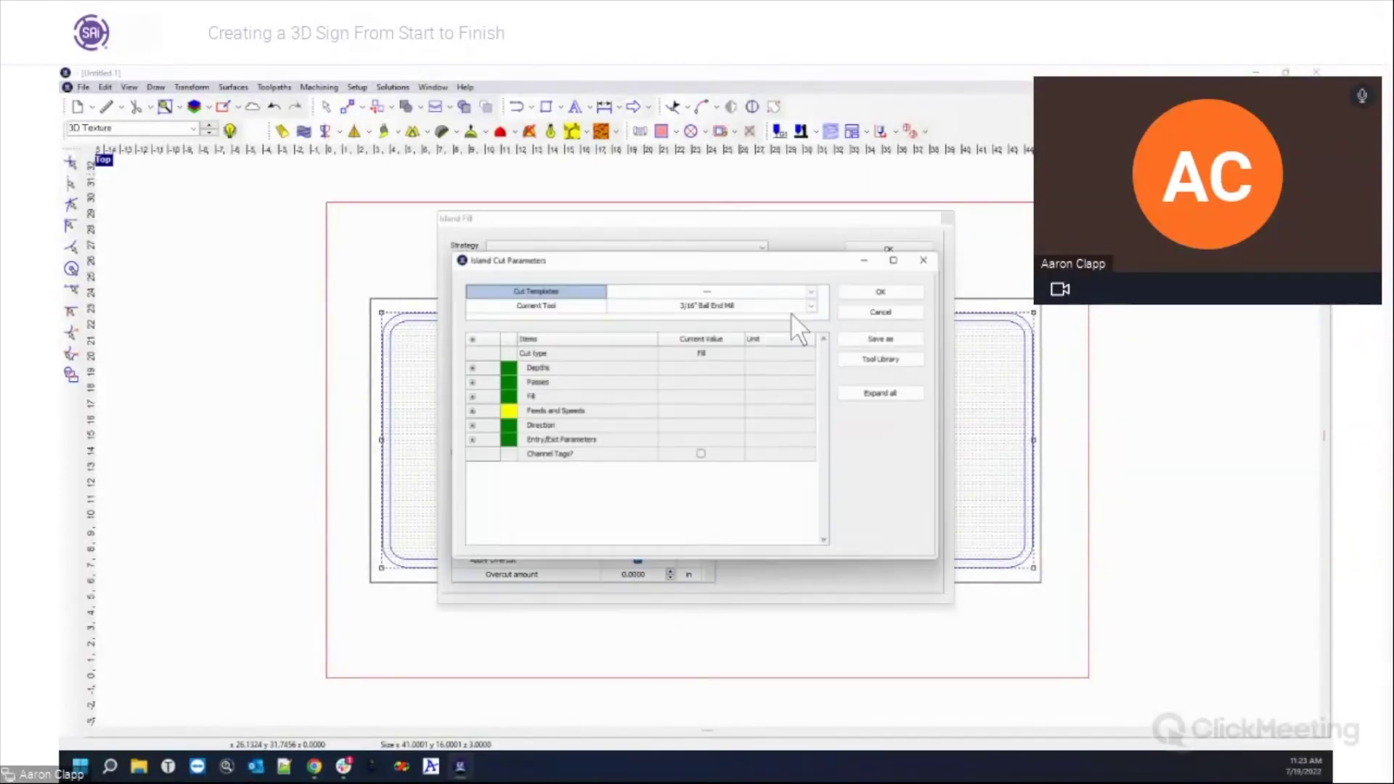
click(469, 397)
click(717, 413)
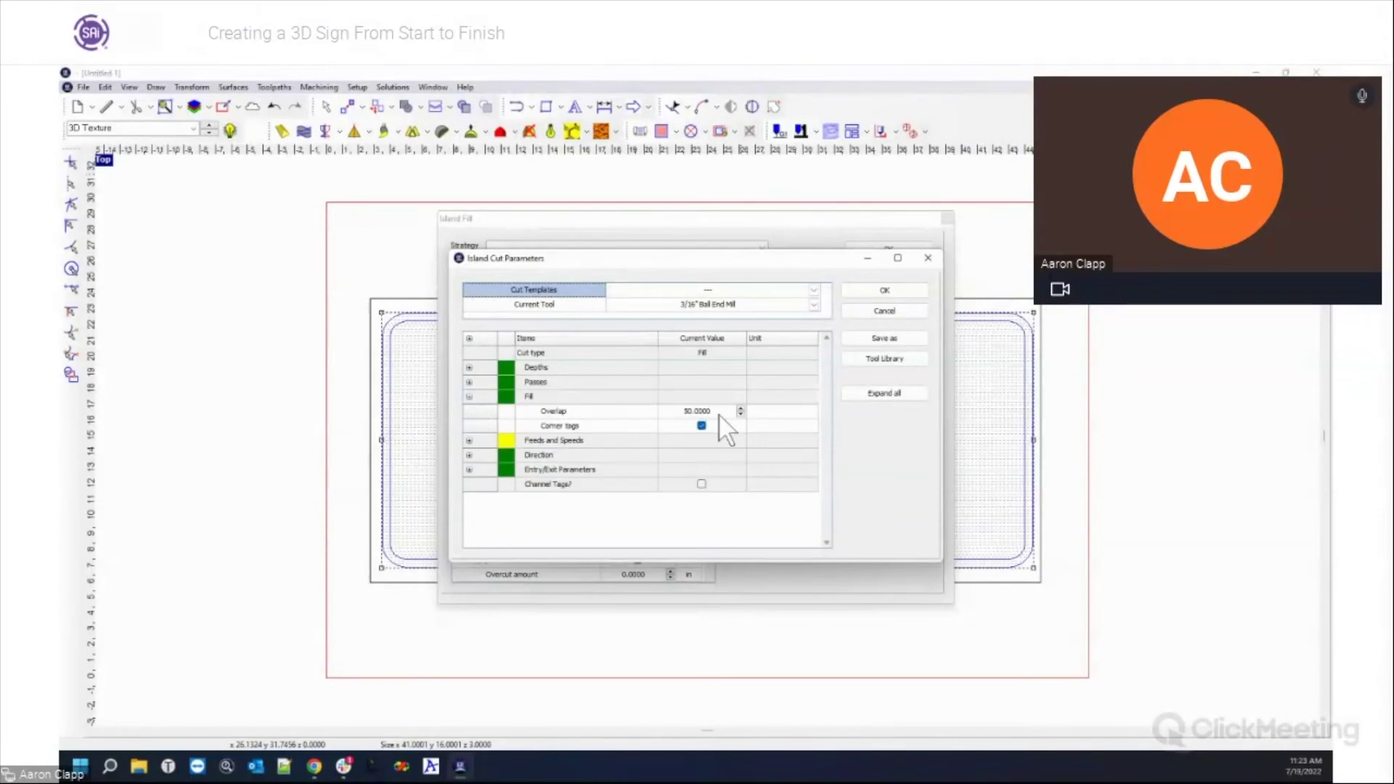
text(70)
key(Return)
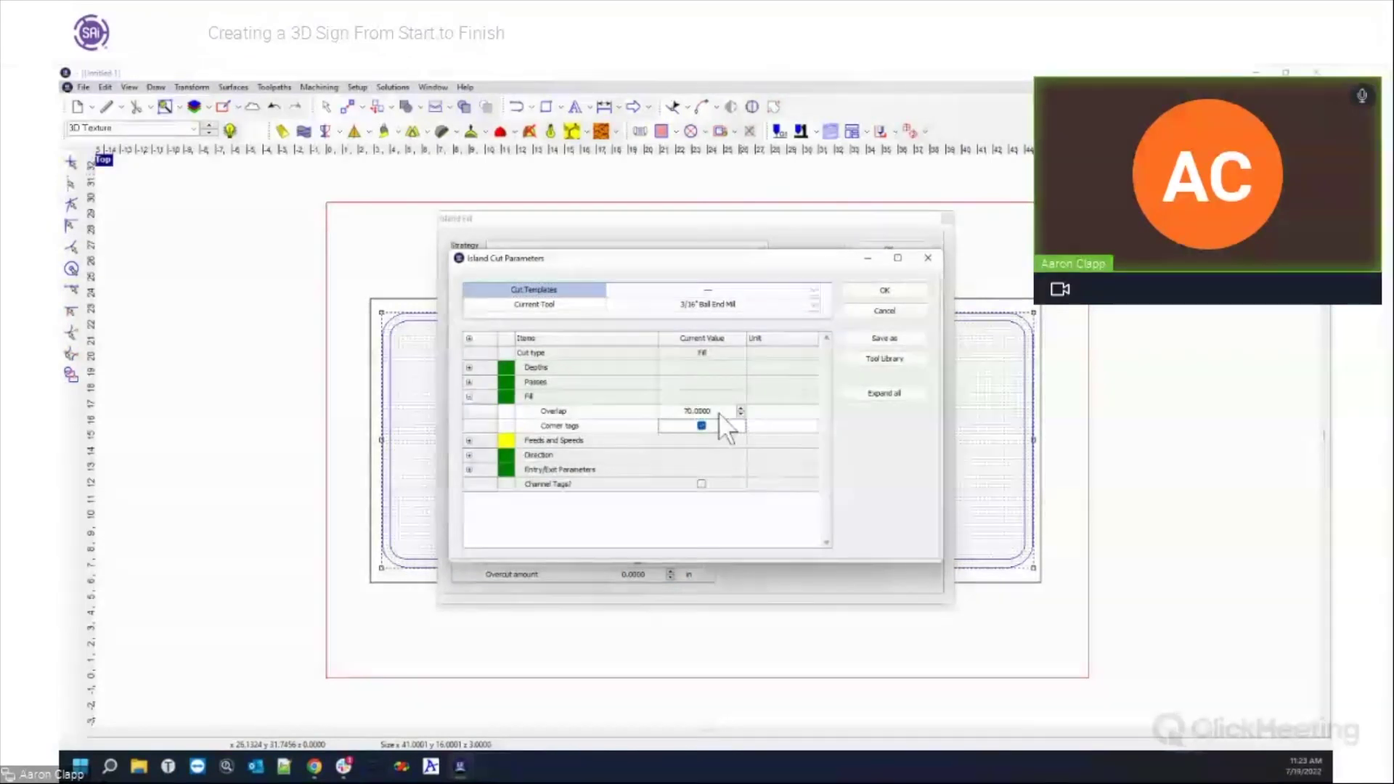
click(862, 287)
click(891, 249)
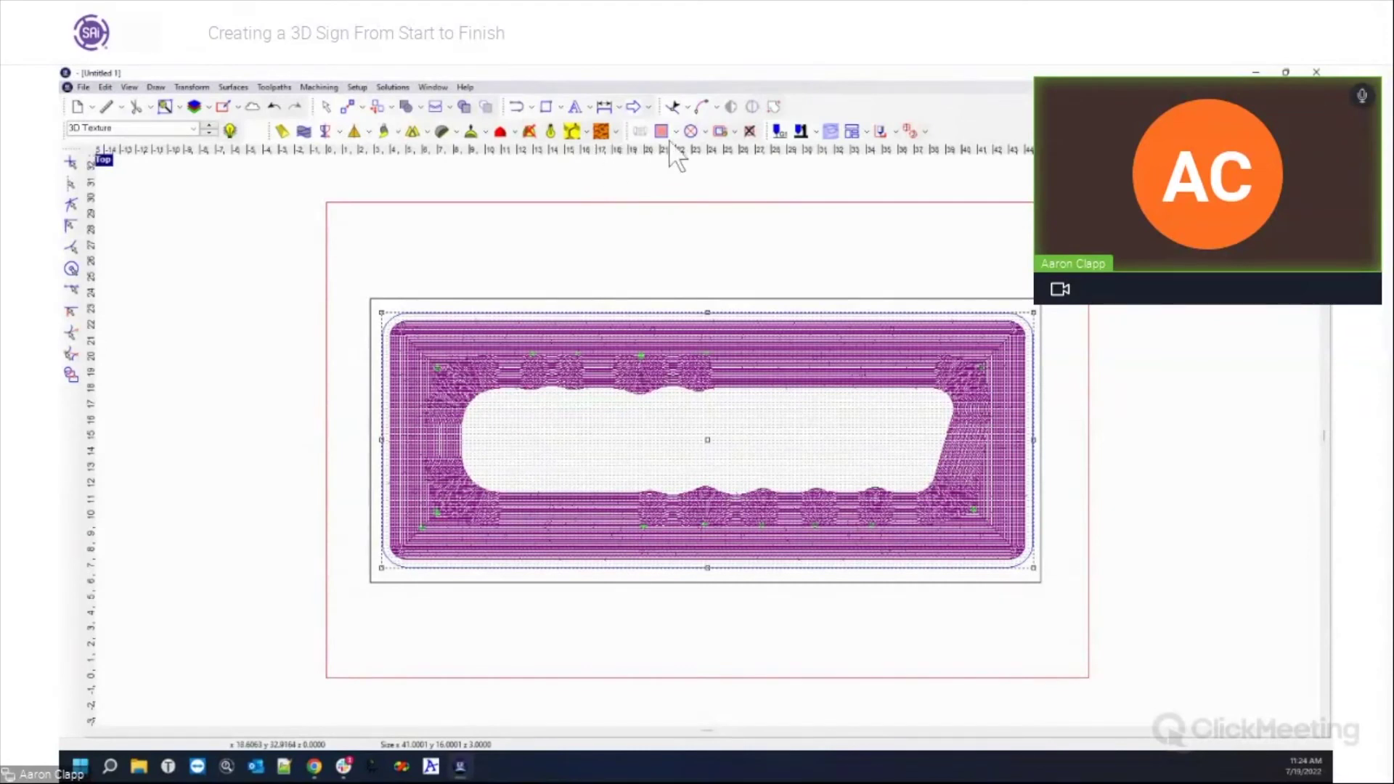
Delete the background toolpaths and relief, and move the border contours from the plate's bottom up to its top surface.
click(748, 133)
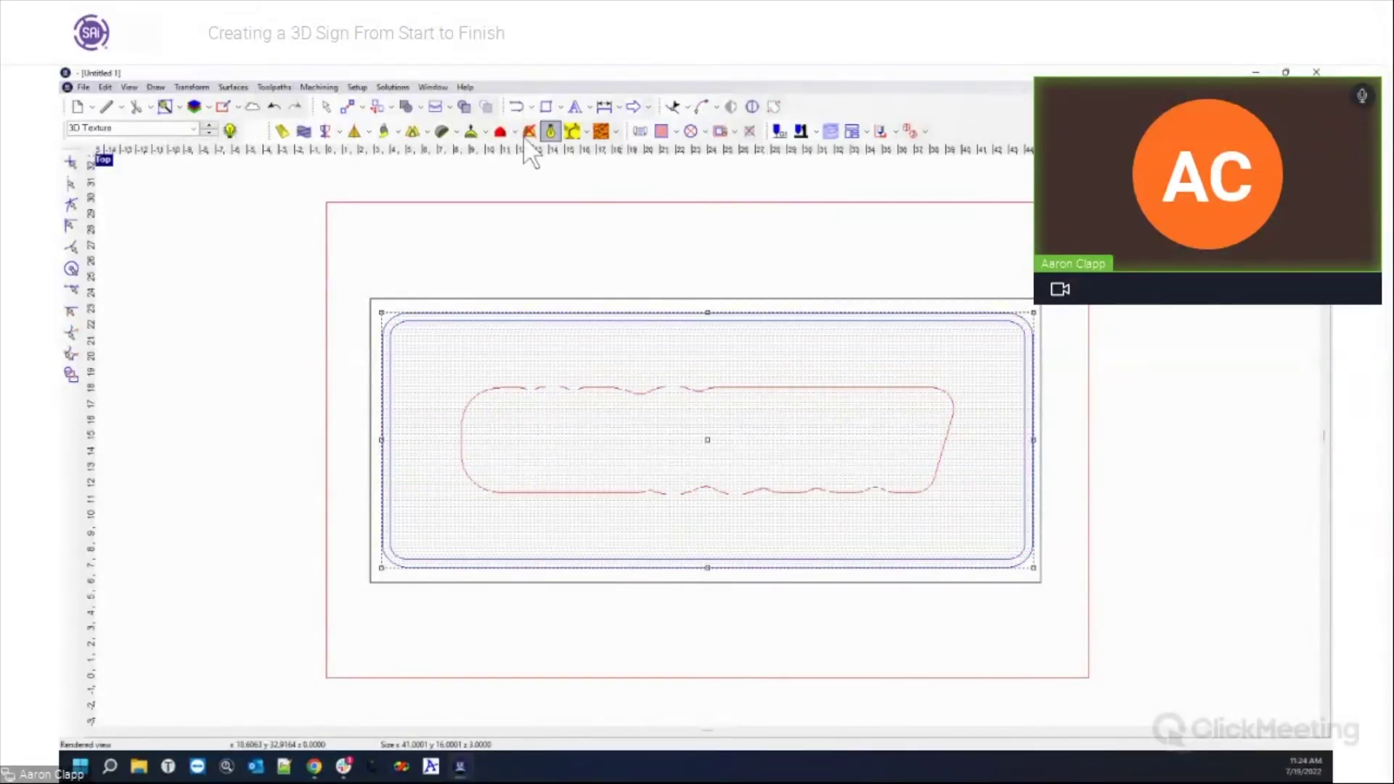
click(546, 136)
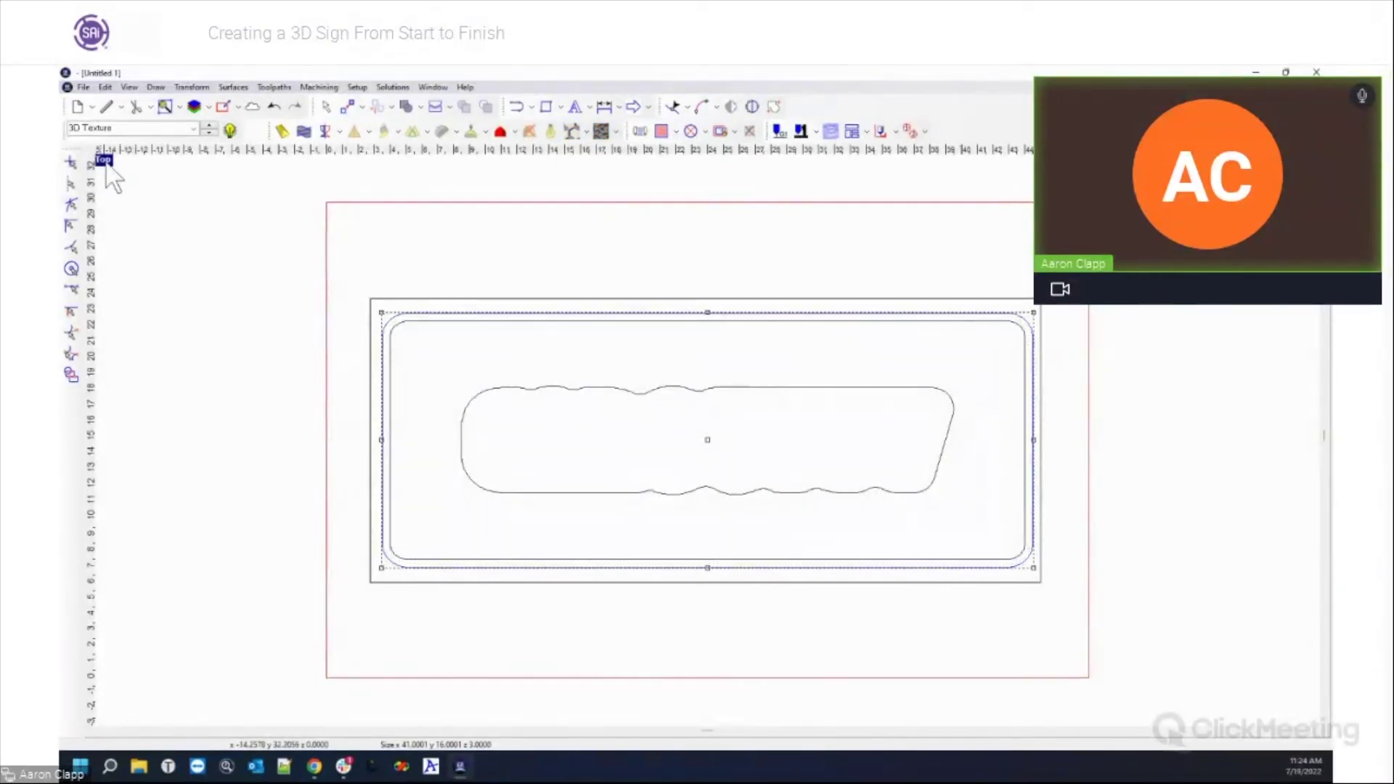
click(106, 165)
click(205, 591)
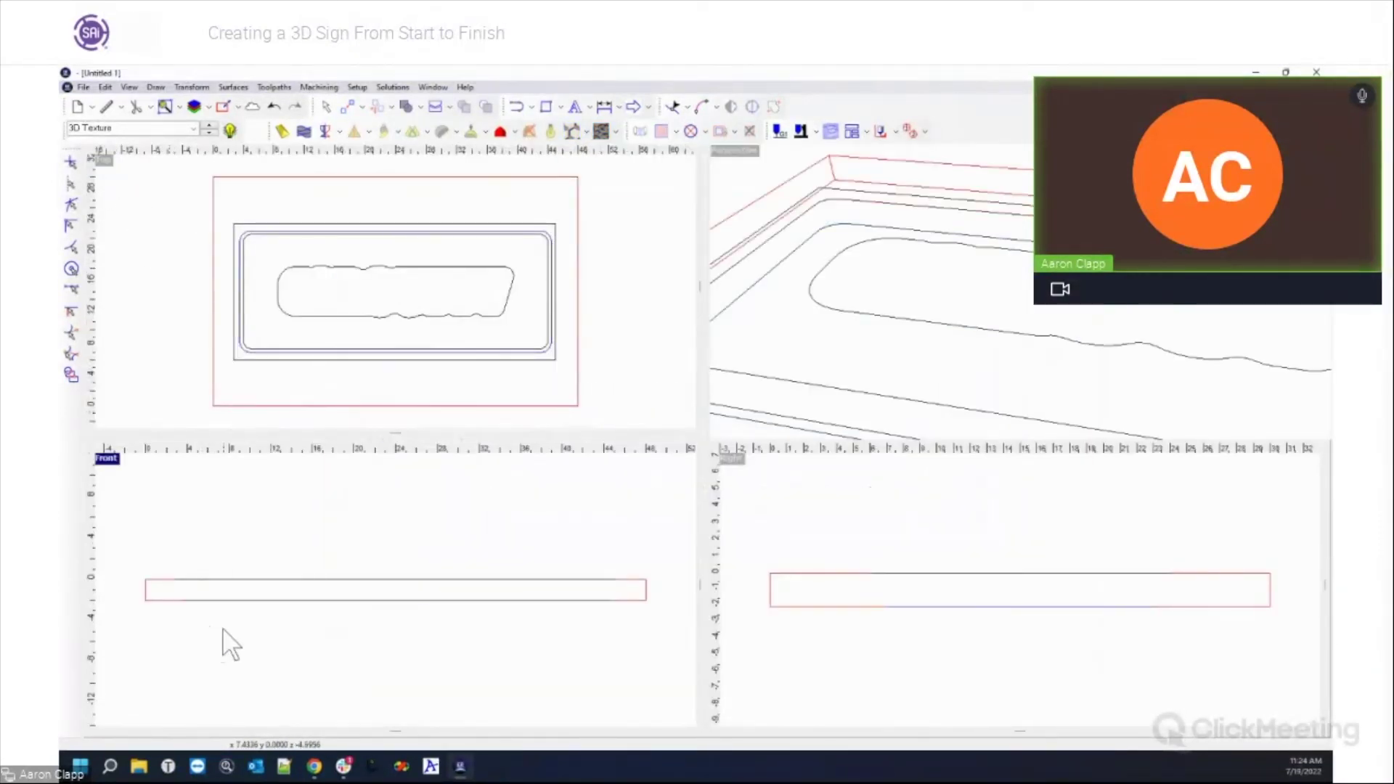
click(585, 600)
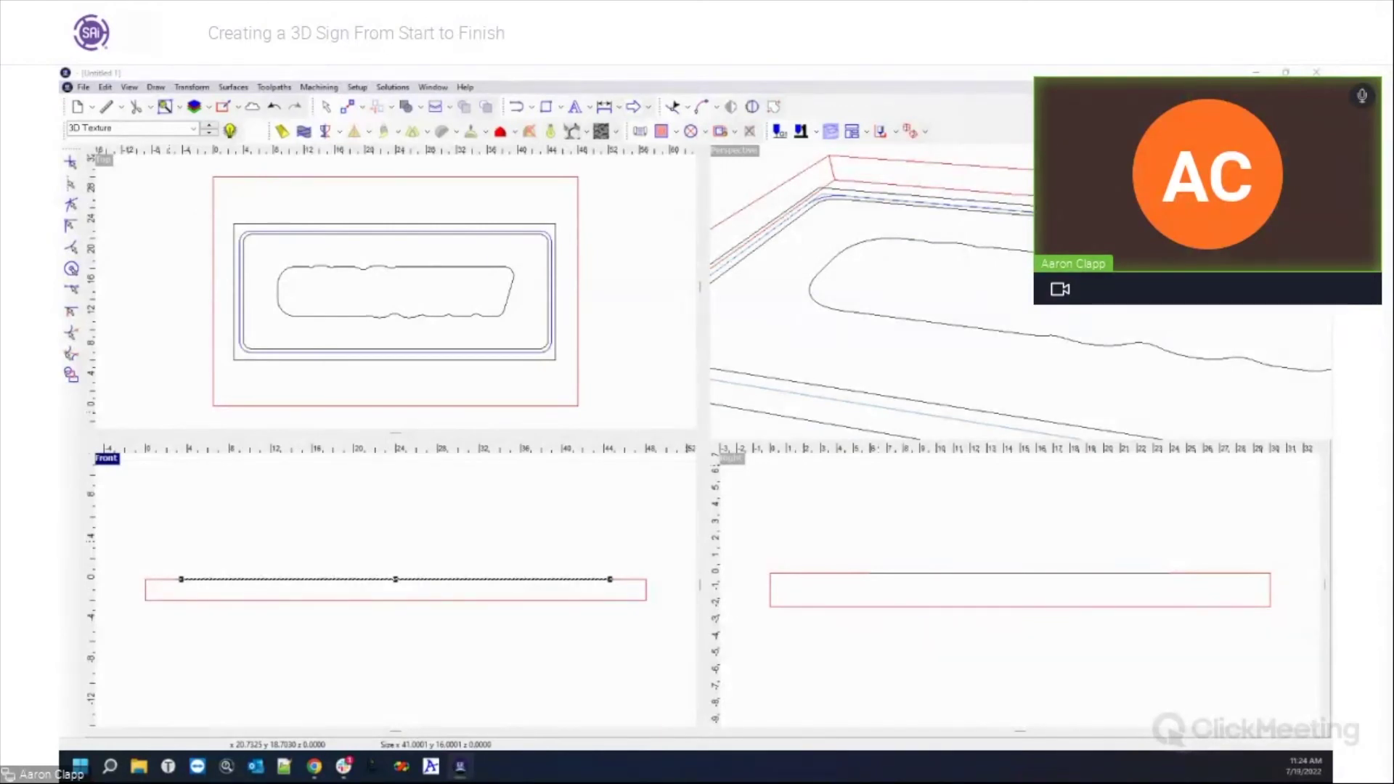
click(298, 501)
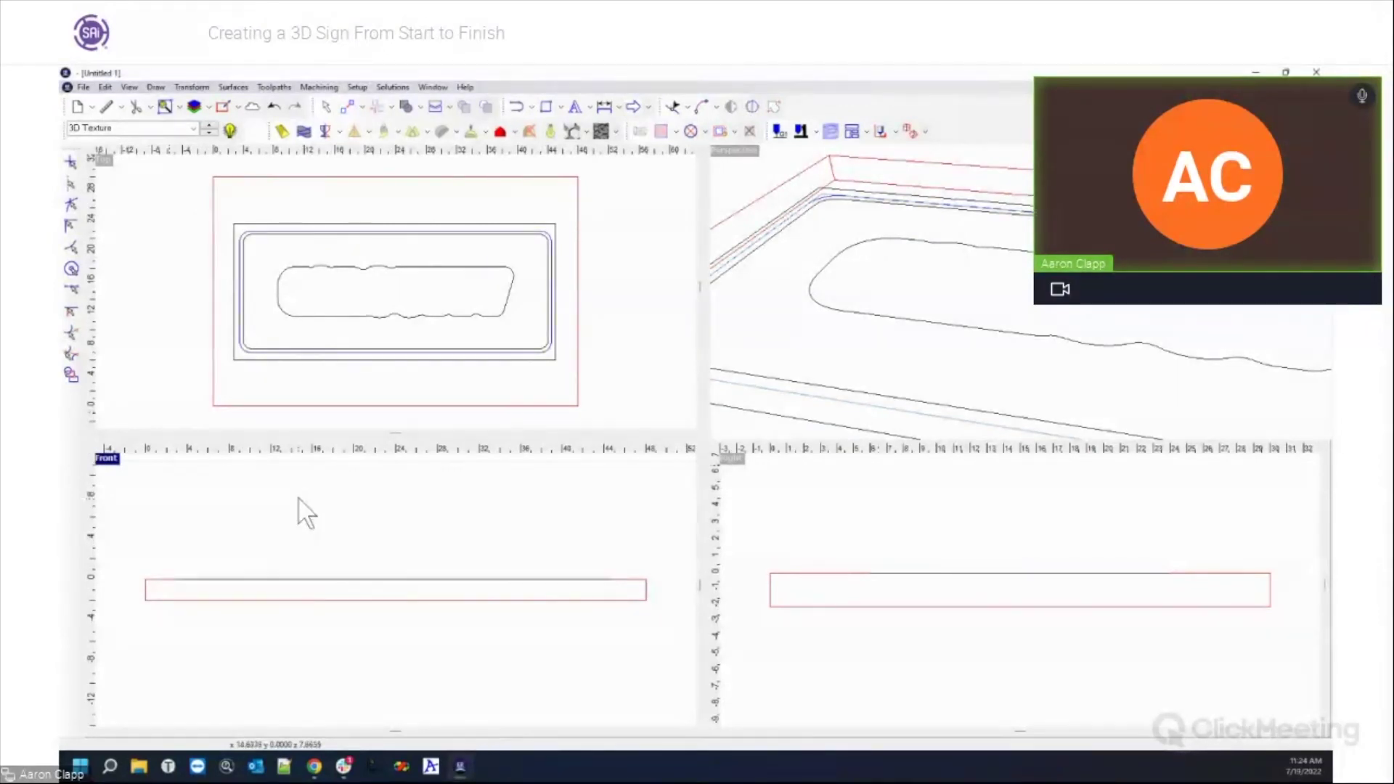
double_click(100, 161)
Recreate the 0.75 high relief from the raised border contours and apply the 0.25 high Hexes texture to it.
click(436, 314)
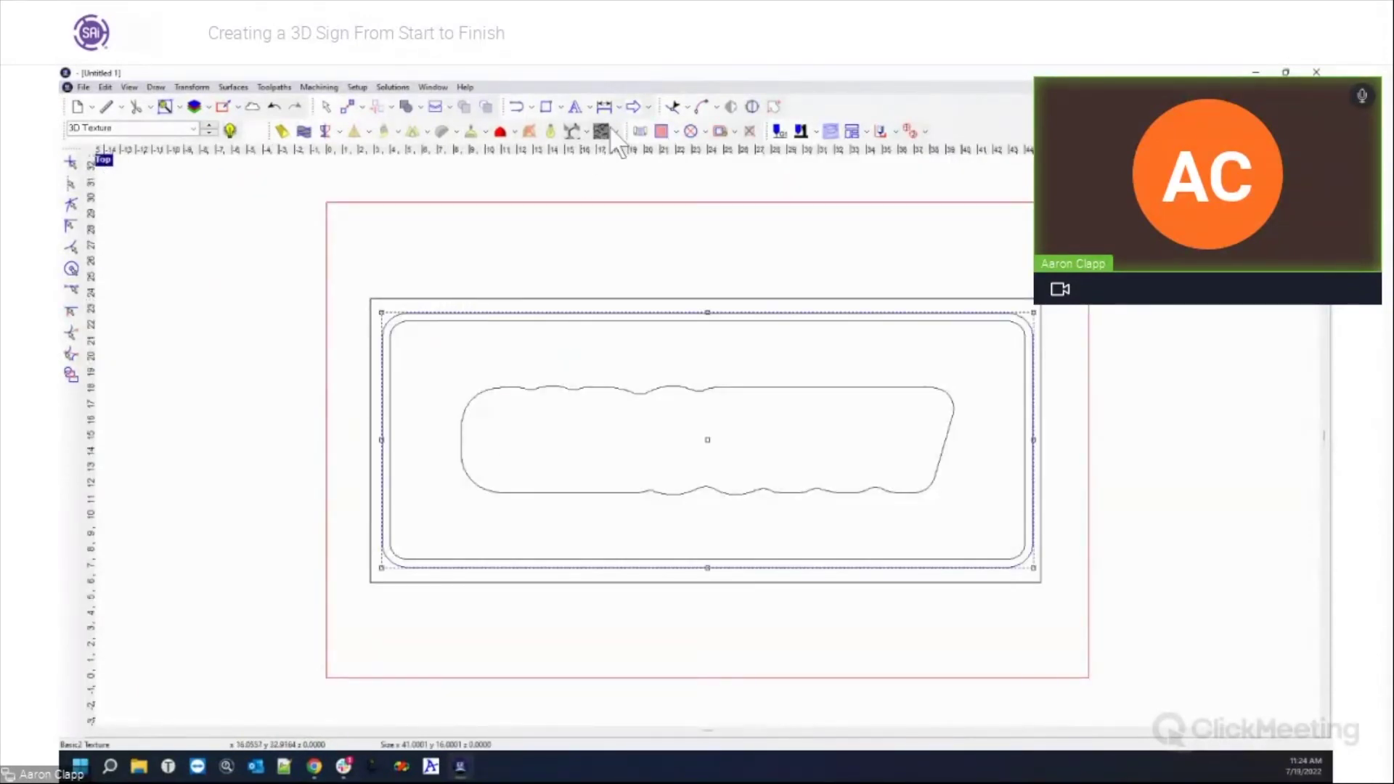
click(382, 130)
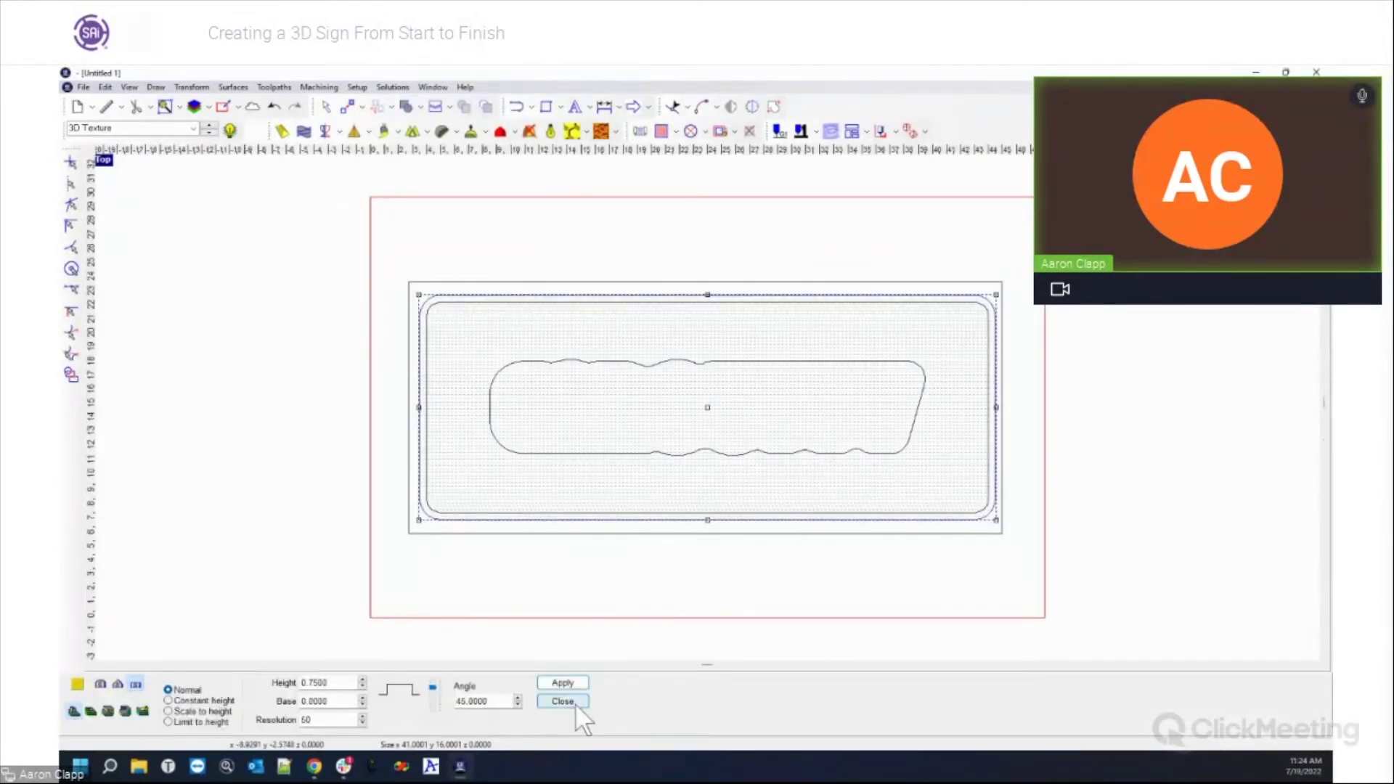
click(575, 703)
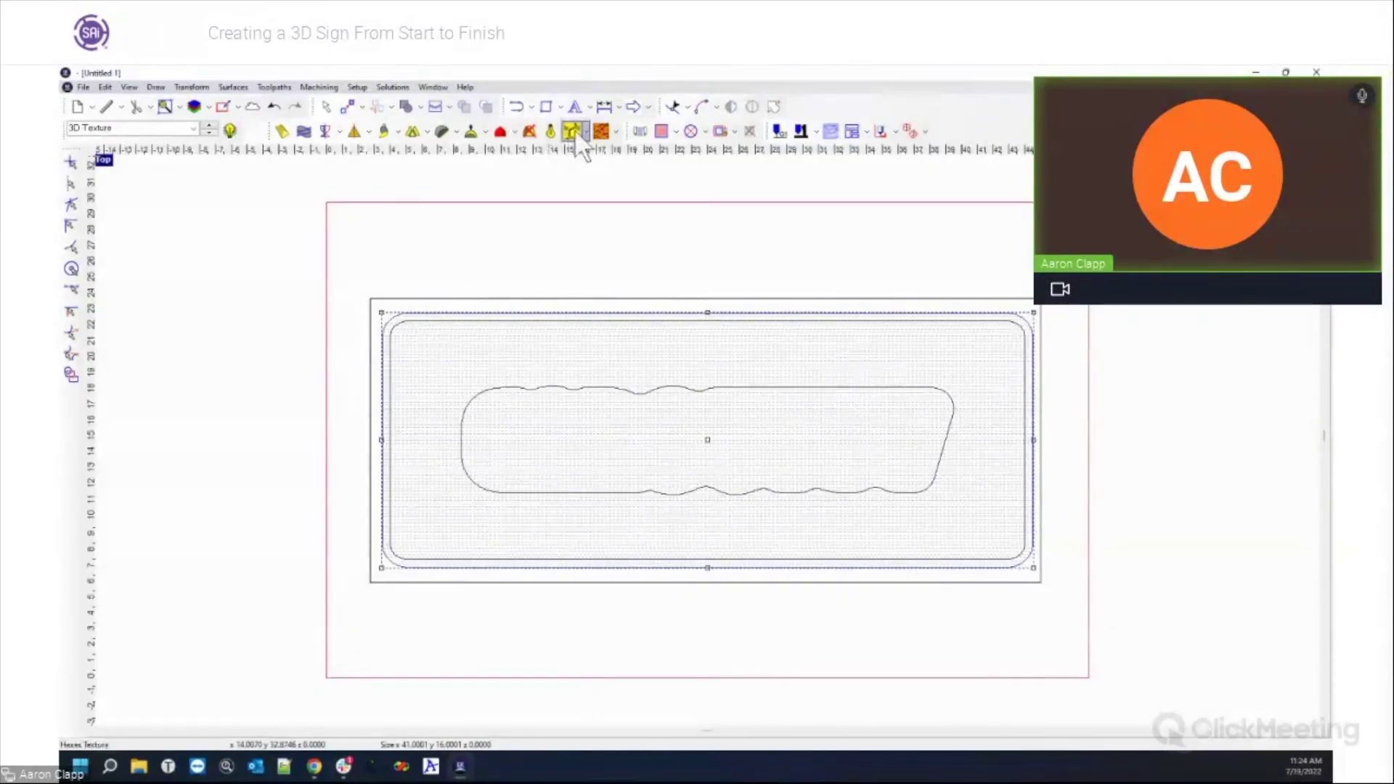
click(574, 132)
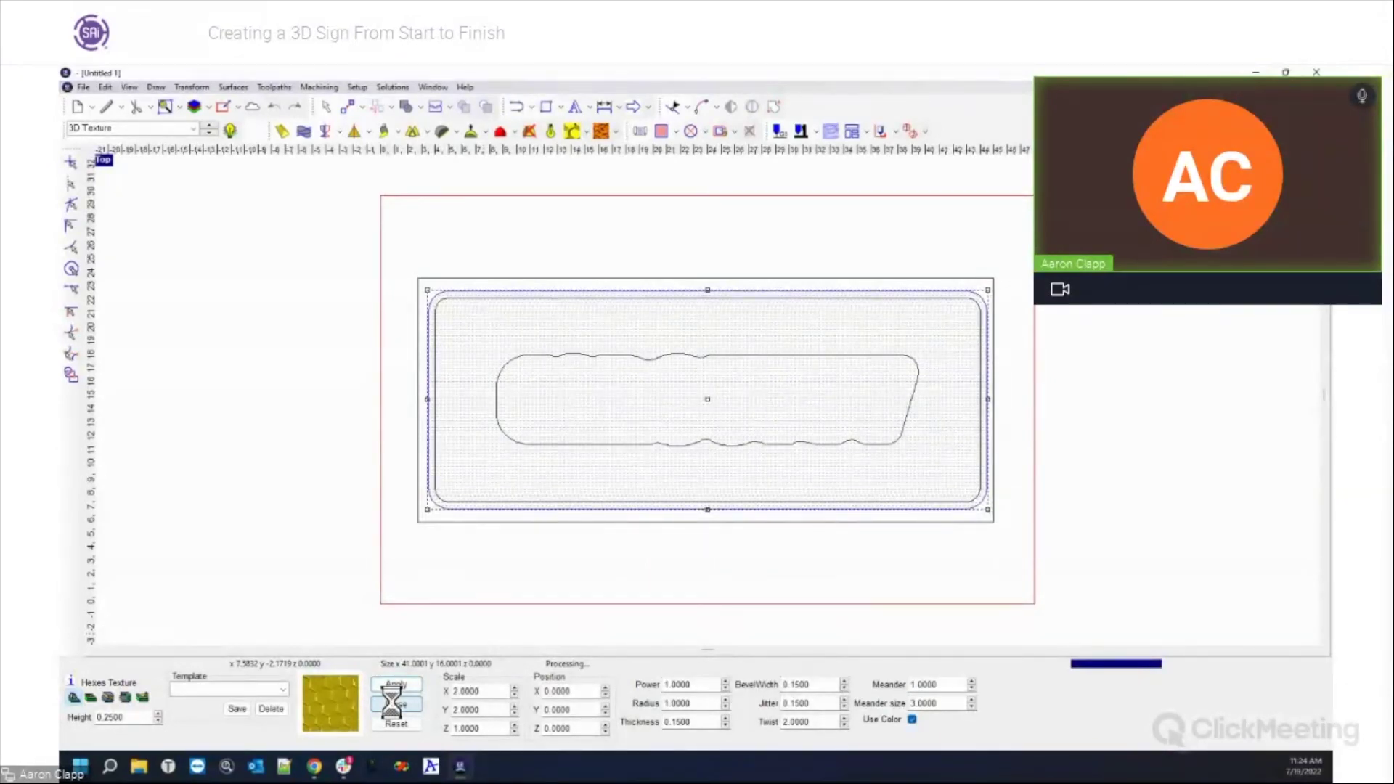
click(399, 703)
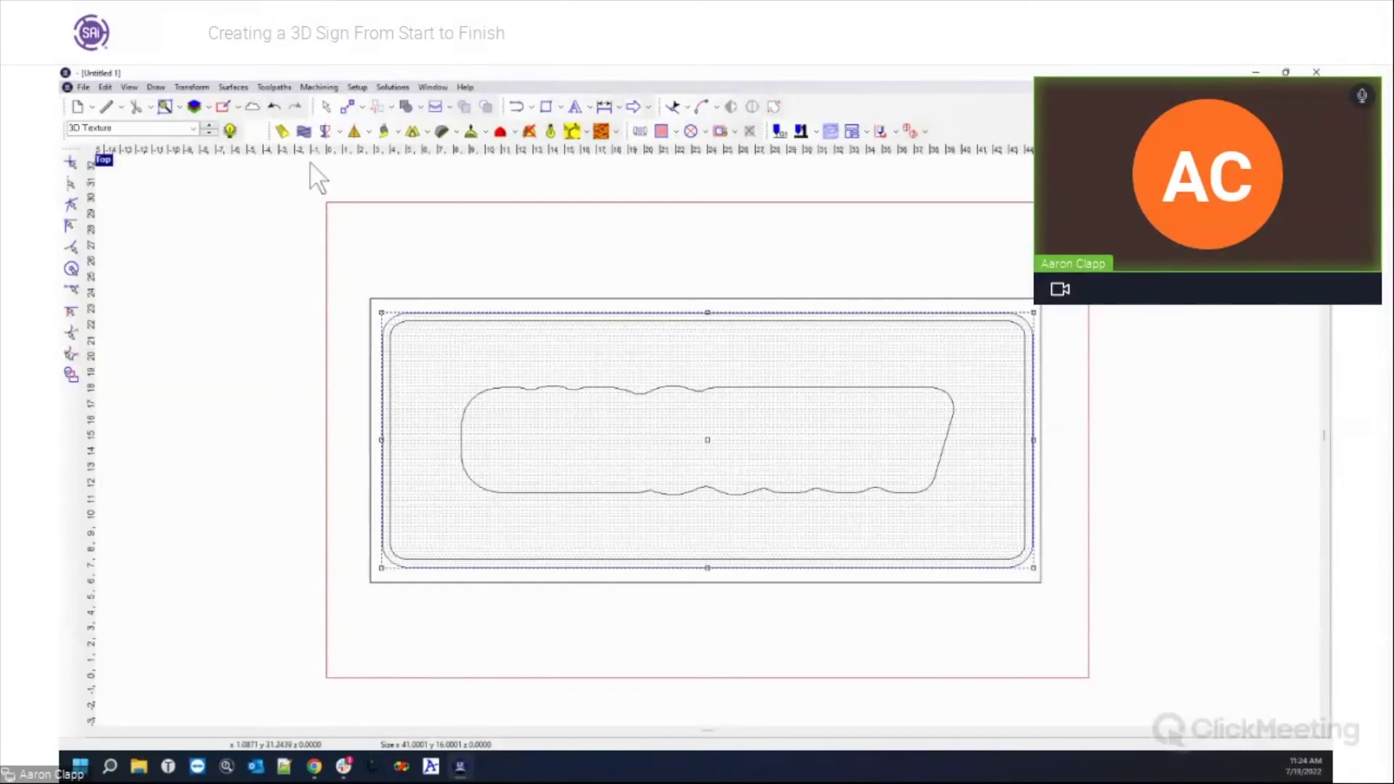
Align all reliefs to the bottom of the plate and check their height in the side views.
click(208, 86)
mouse_move(231, 88)
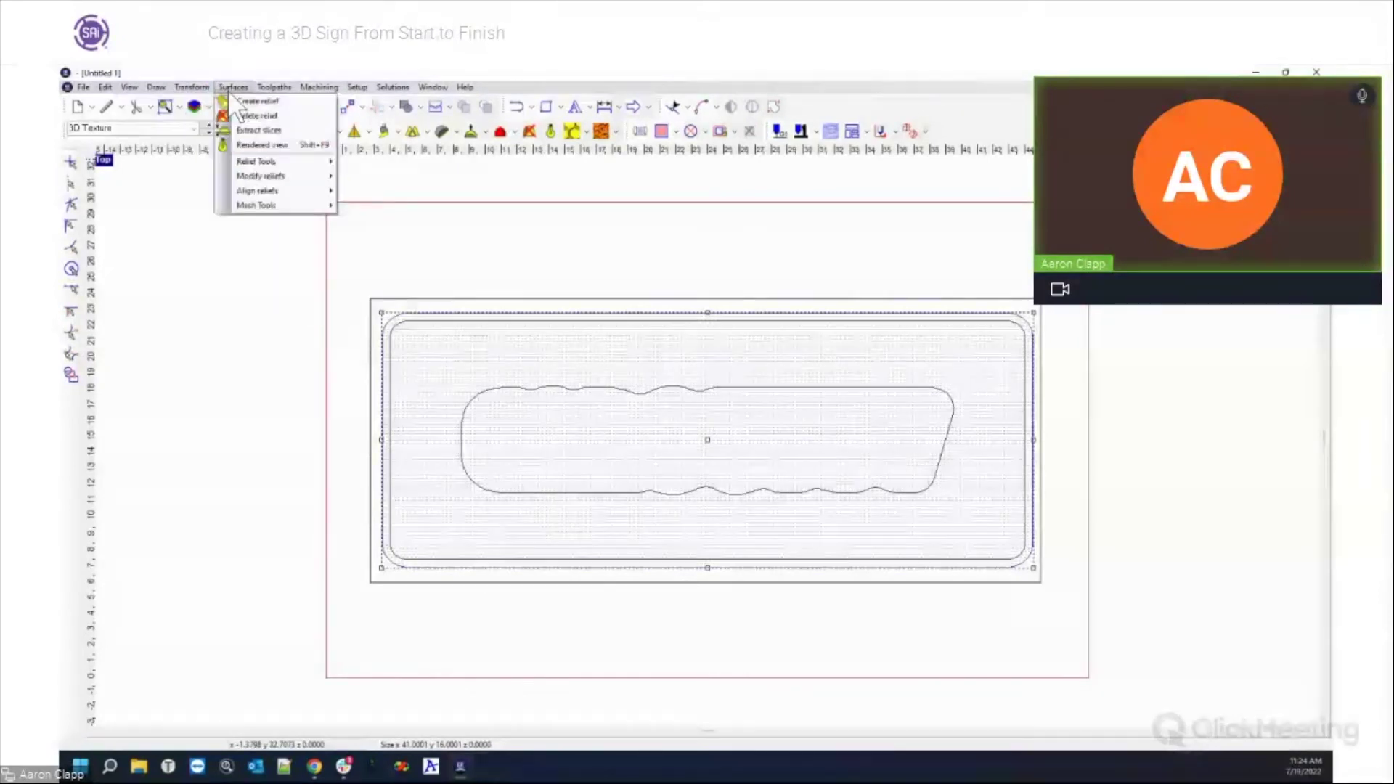
mouse_move(285, 185)
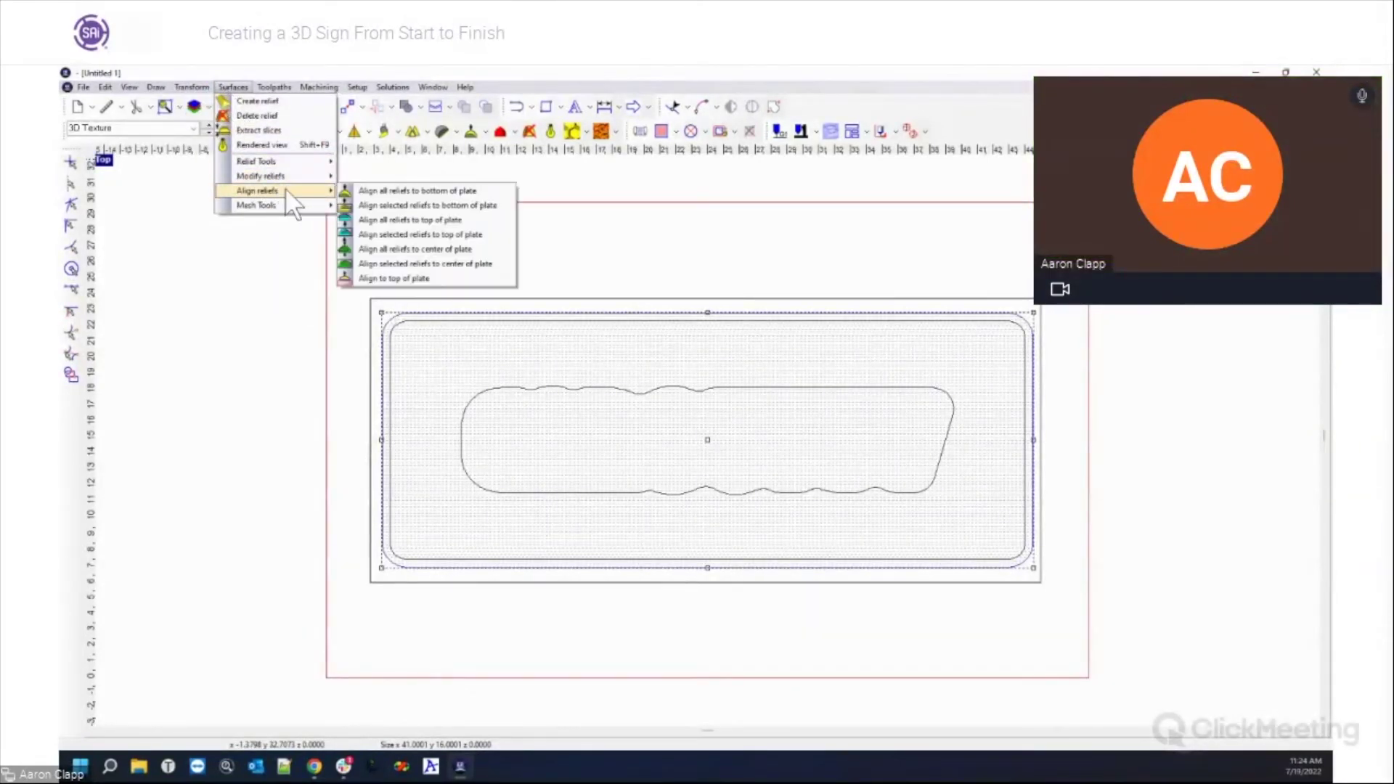
click(346, 186)
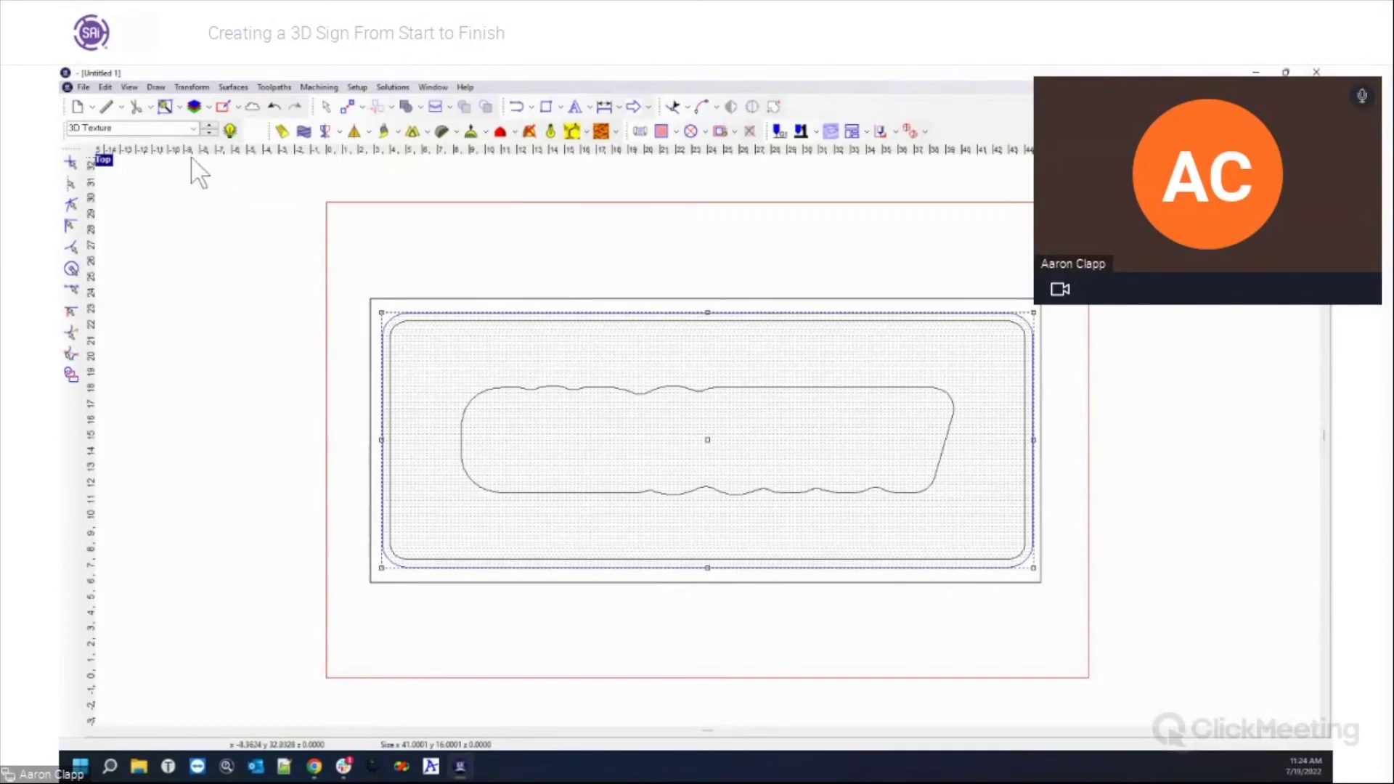
double_click(104, 161)
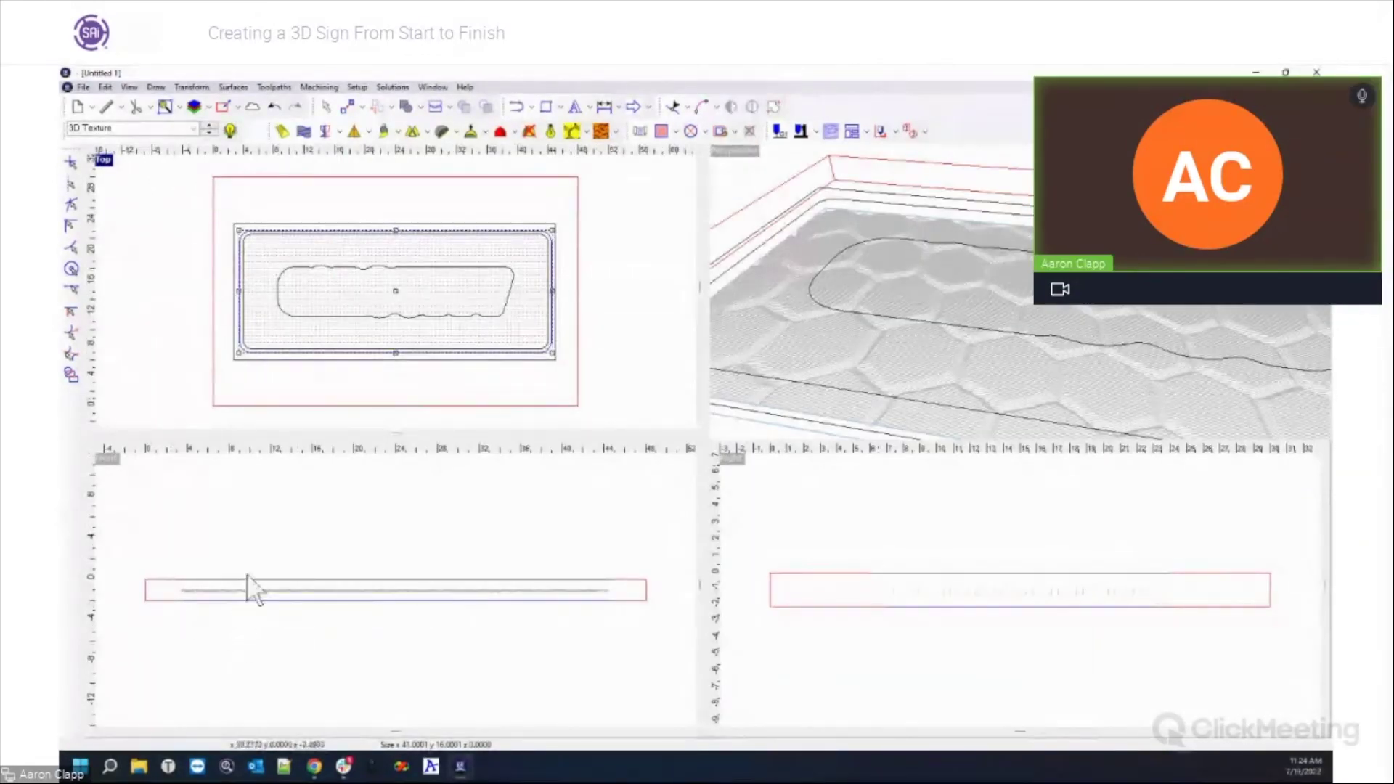
double_click(105, 162)
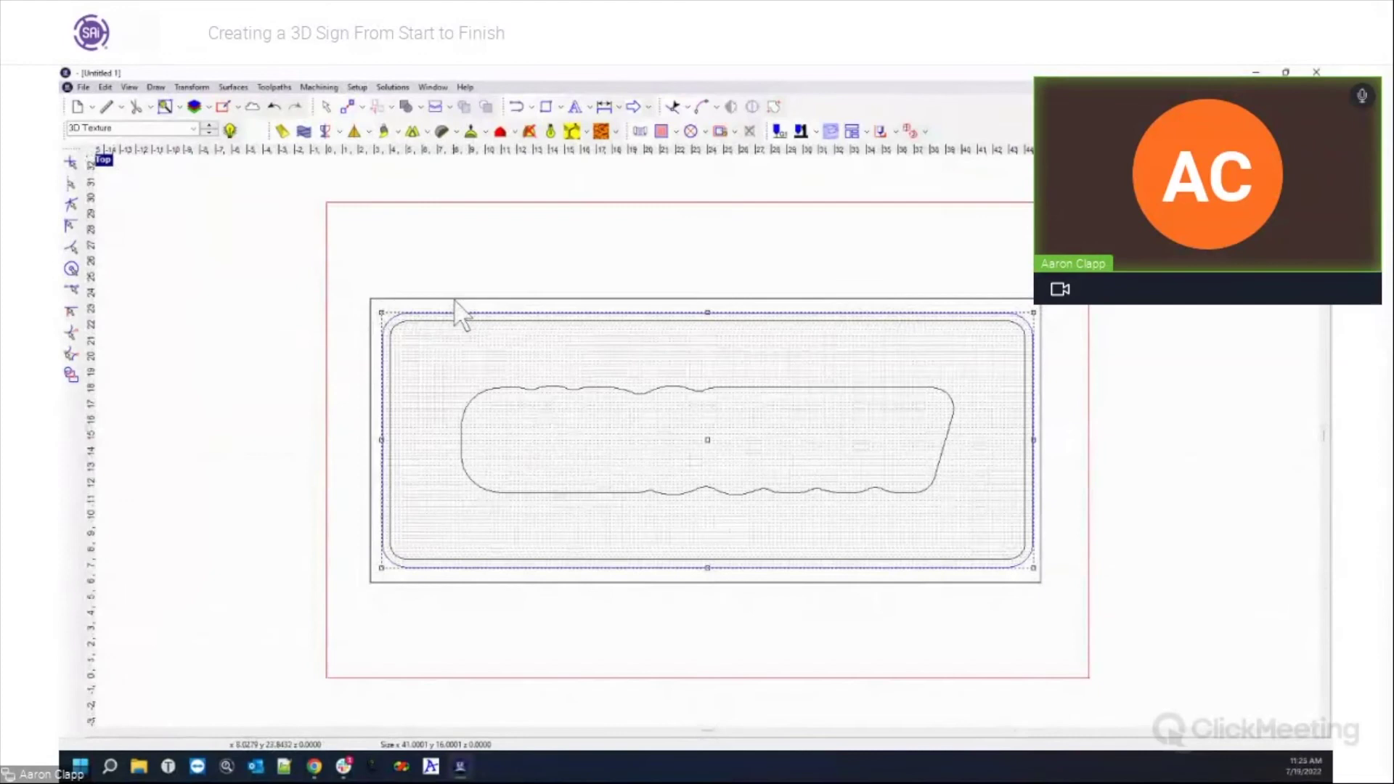
Generate Island Fill toolpaths on the background contours with the 1/2" end mill and 3/16" Ball End Mill at depth 2, with Apply Overcut off.
drag(378, 298, 1045, 587)
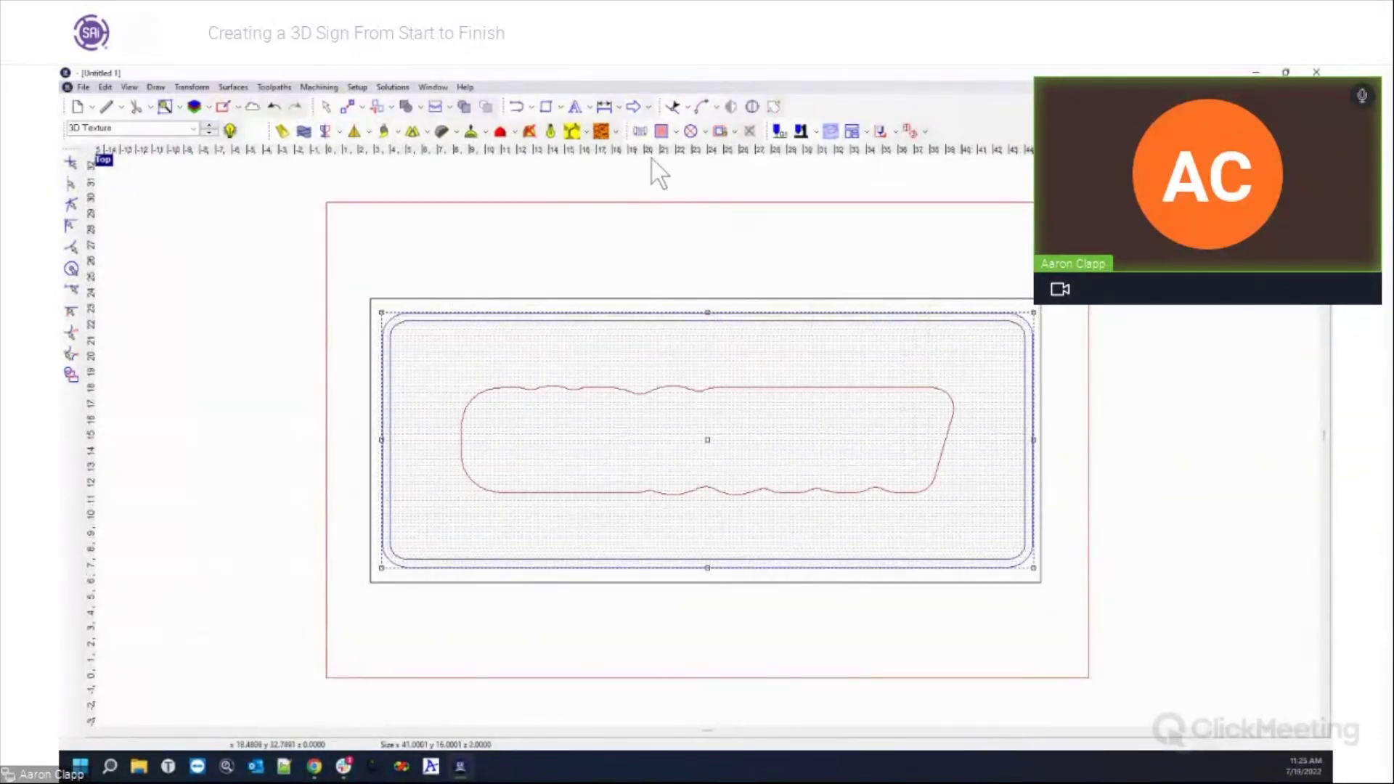
click(661, 130)
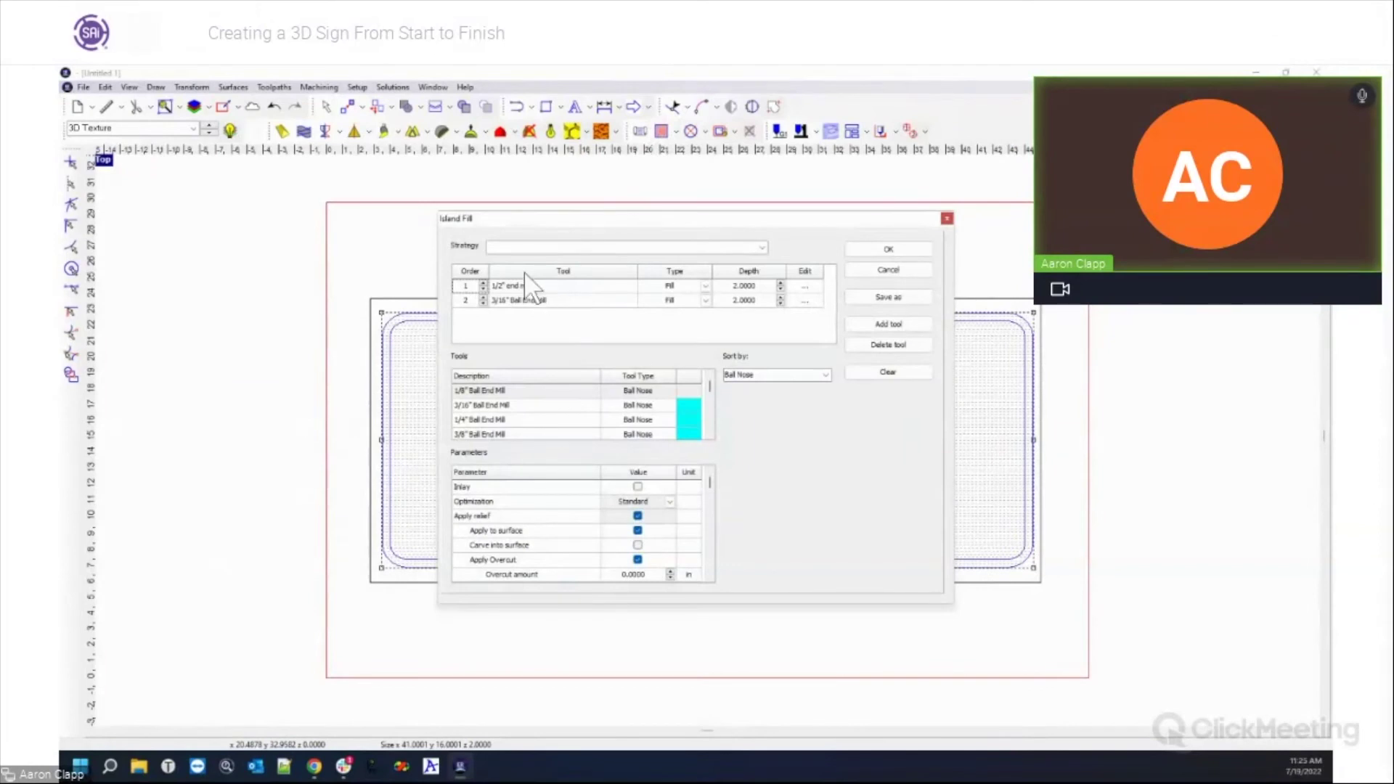
click(637, 560)
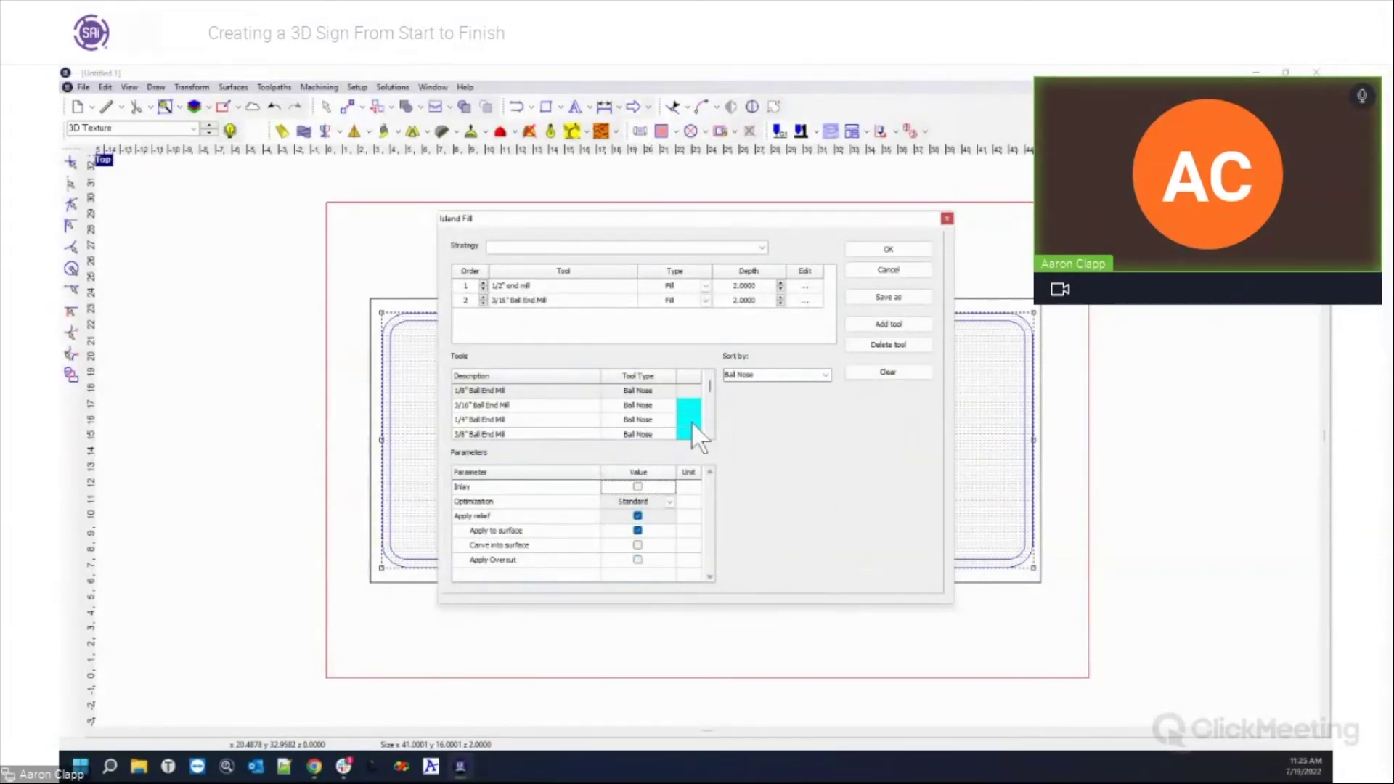
click(886, 250)
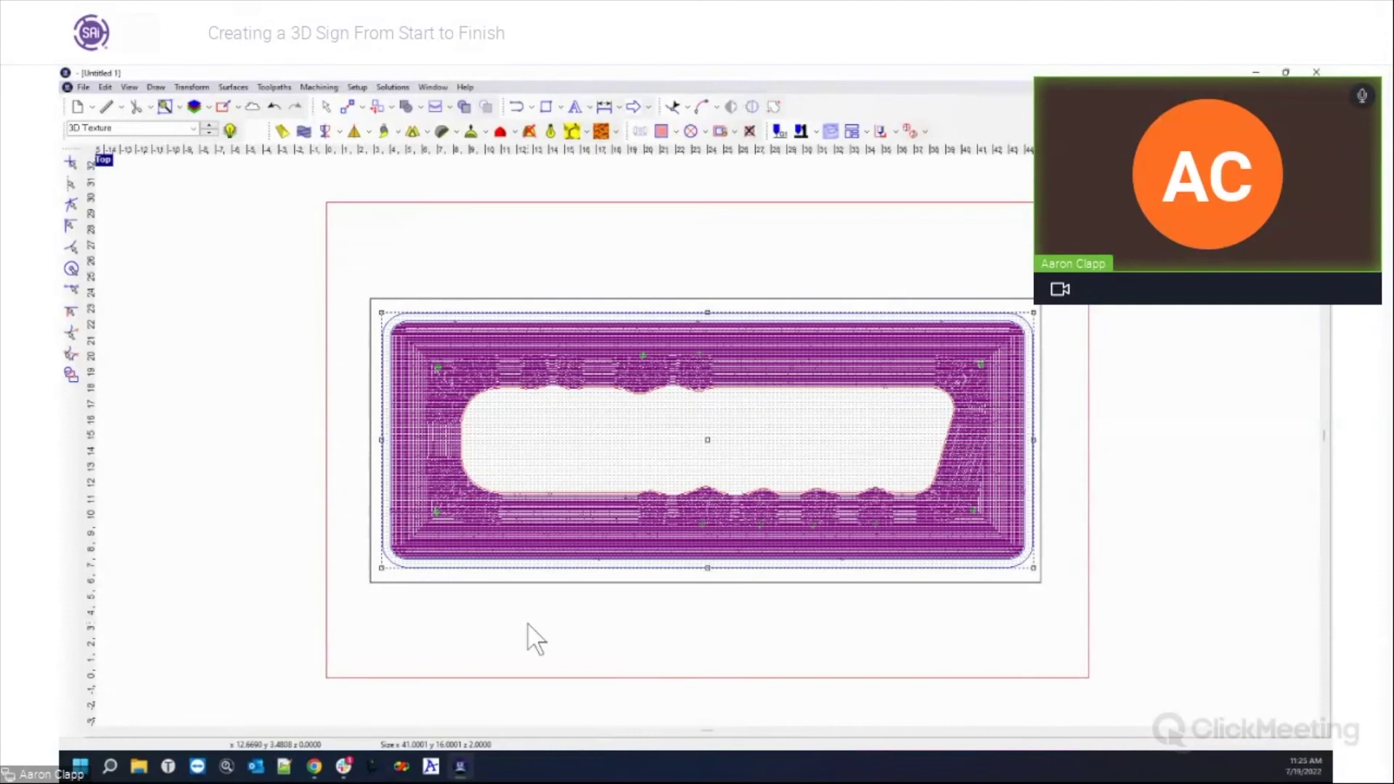
Show all layers and run a higher-resolution 3D simulation of the sign, using the selected outer rectangle as mask.
click(230, 131)
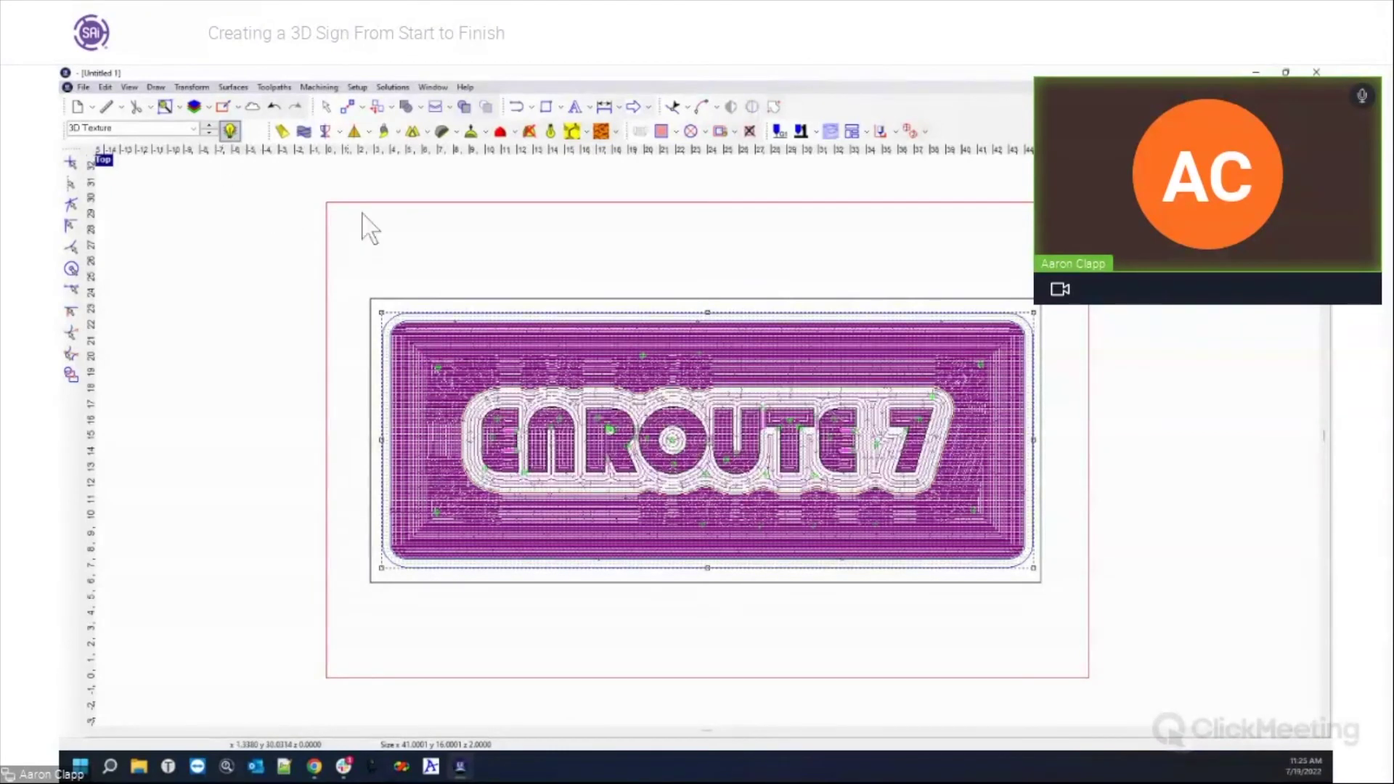
click(469, 299)
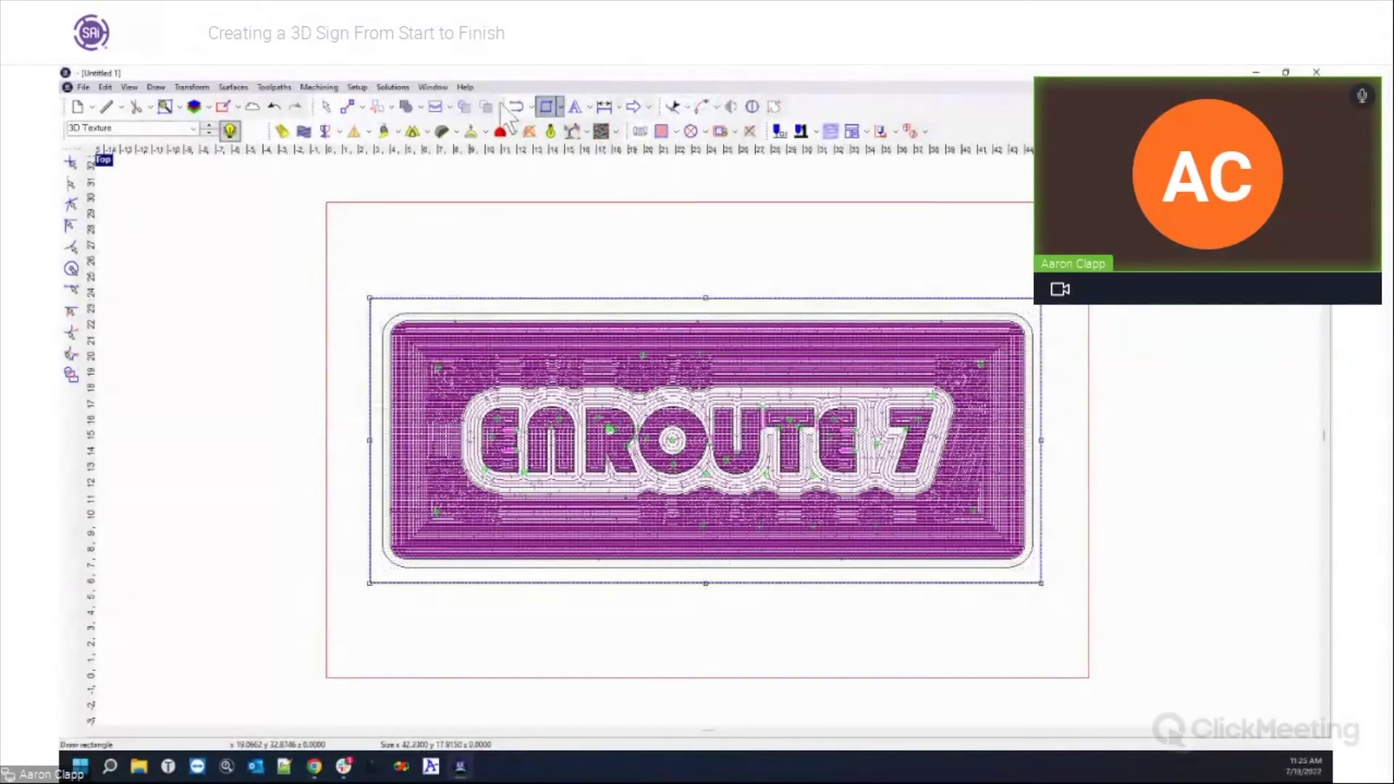
click(319, 87)
click(336, 233)
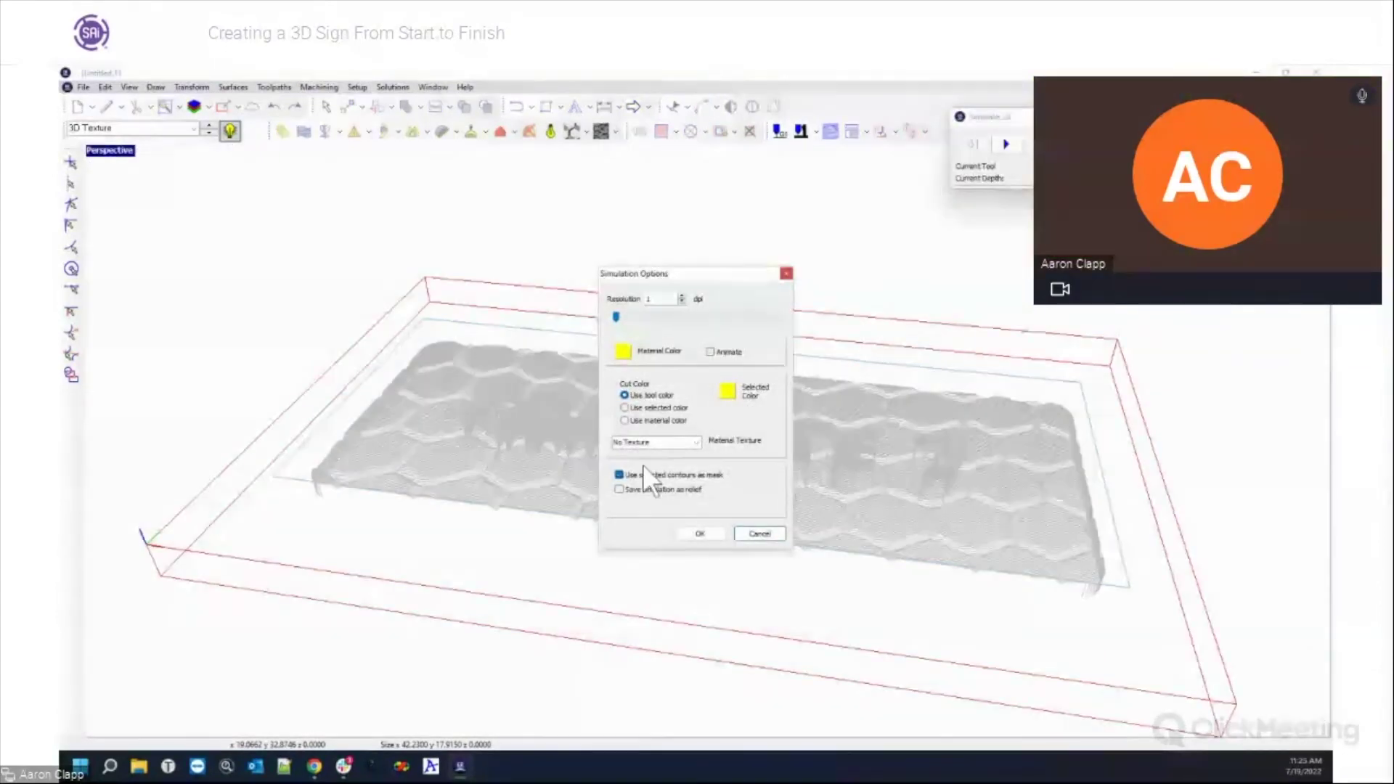
drag(618, 317, 664, 314)
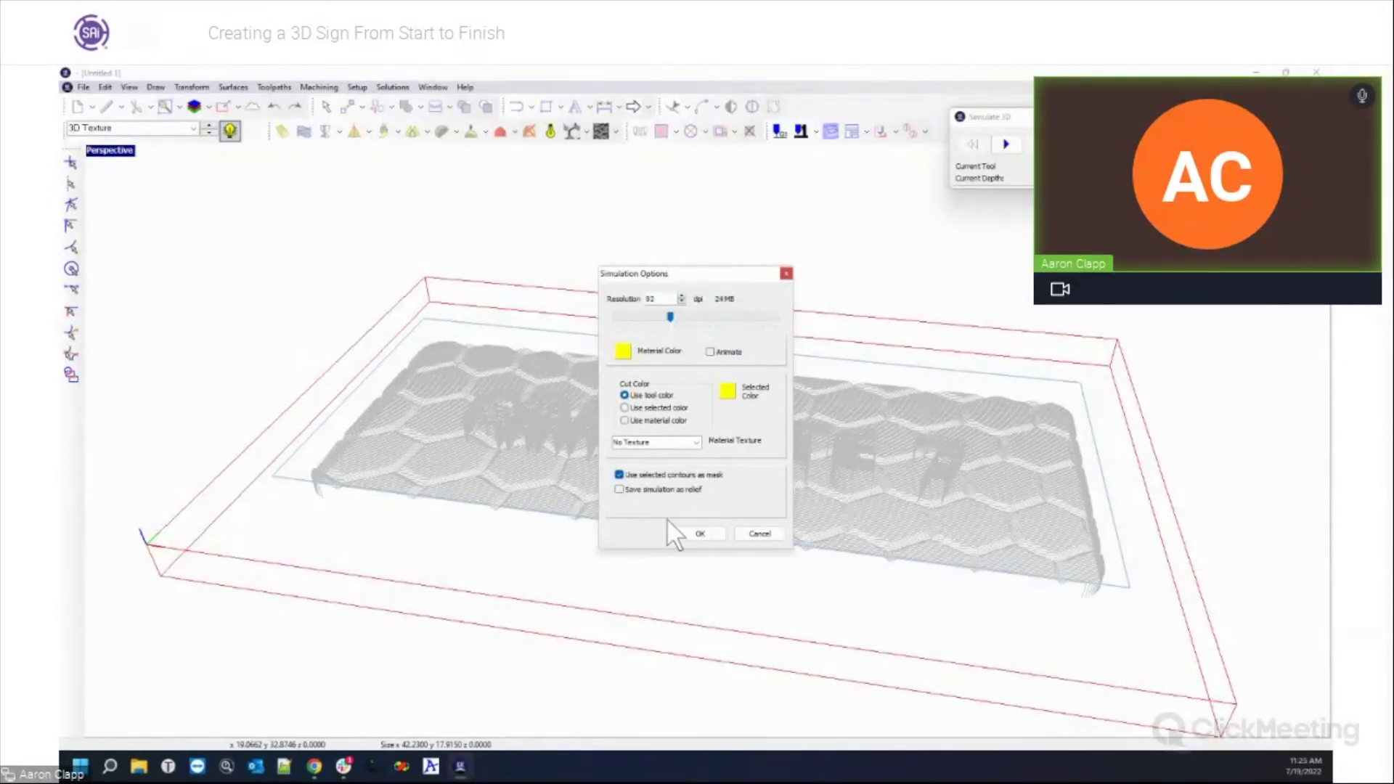
click(688, 533)
click(1007, 144)
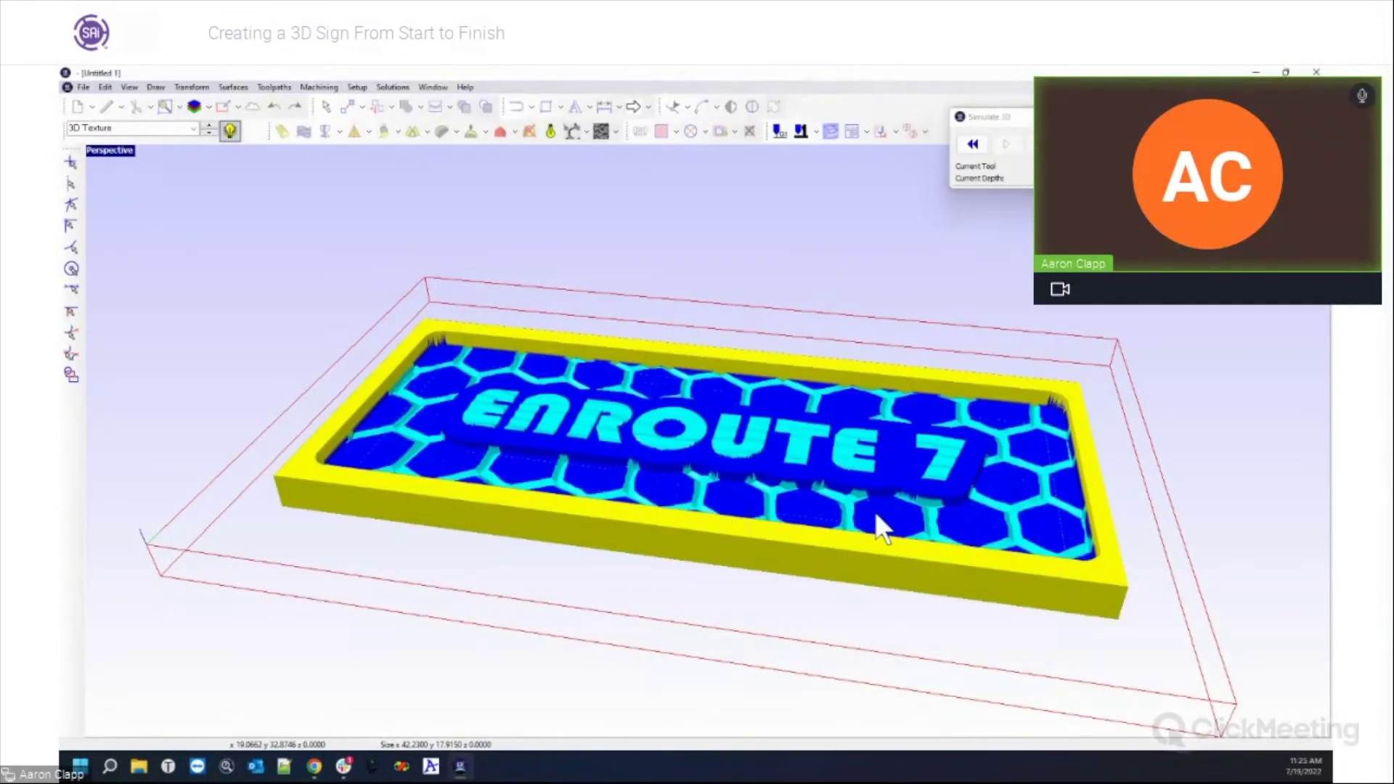
drag(874, 512, 738, 482)
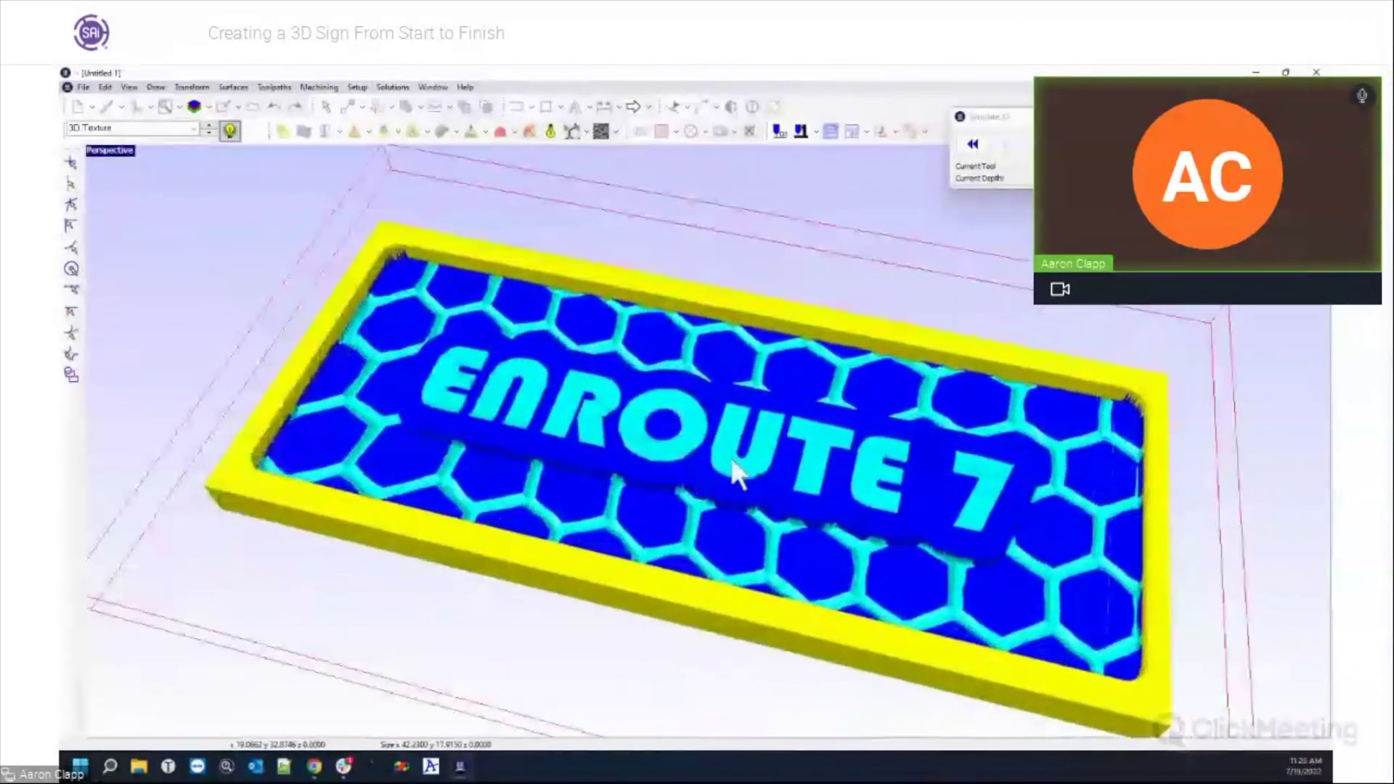
scroll(921, 523, up, 5)
drag(921, 523, 803, 472)
scroll(473, 336, down, 5)
drag(902, 576, 730, 538)
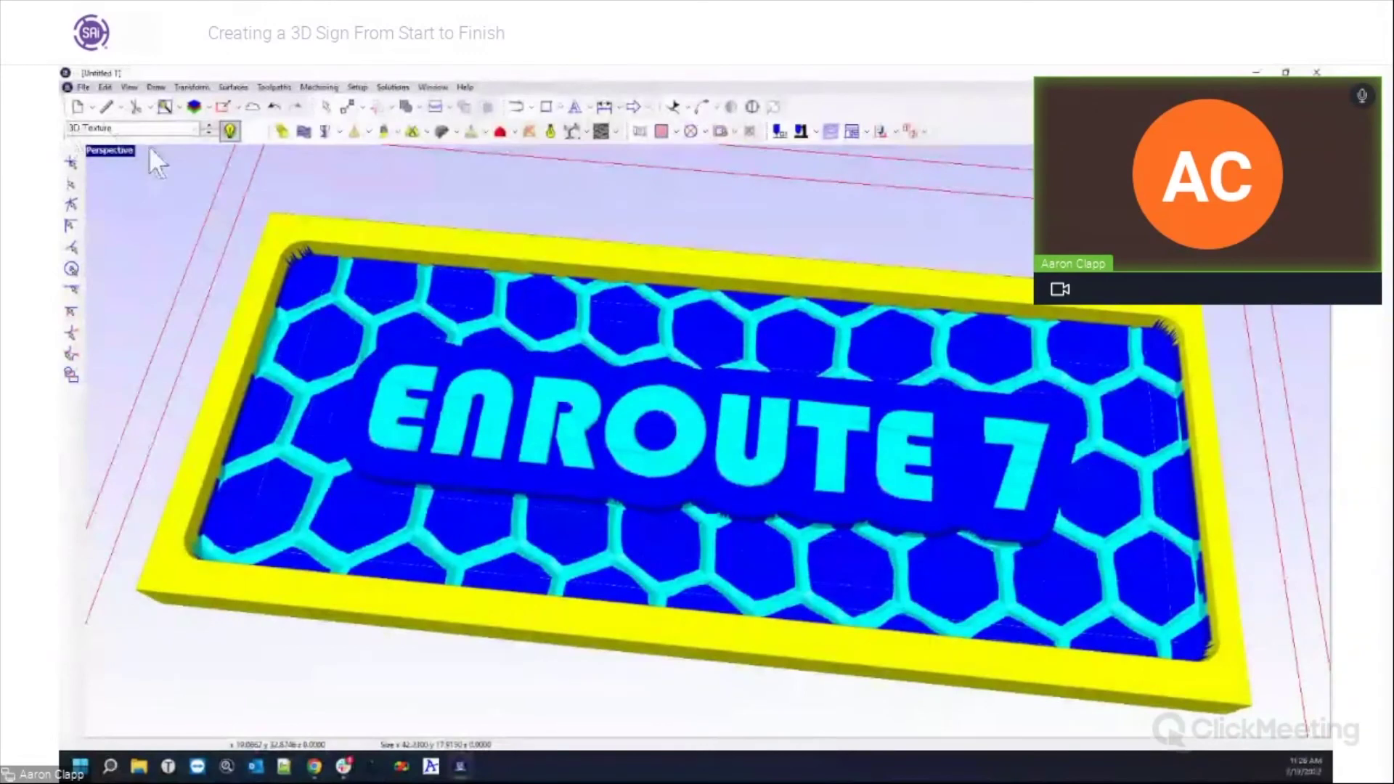
Show only the active layer again, return to the Top view and make Outside cut the active layer.
click(230, 130)
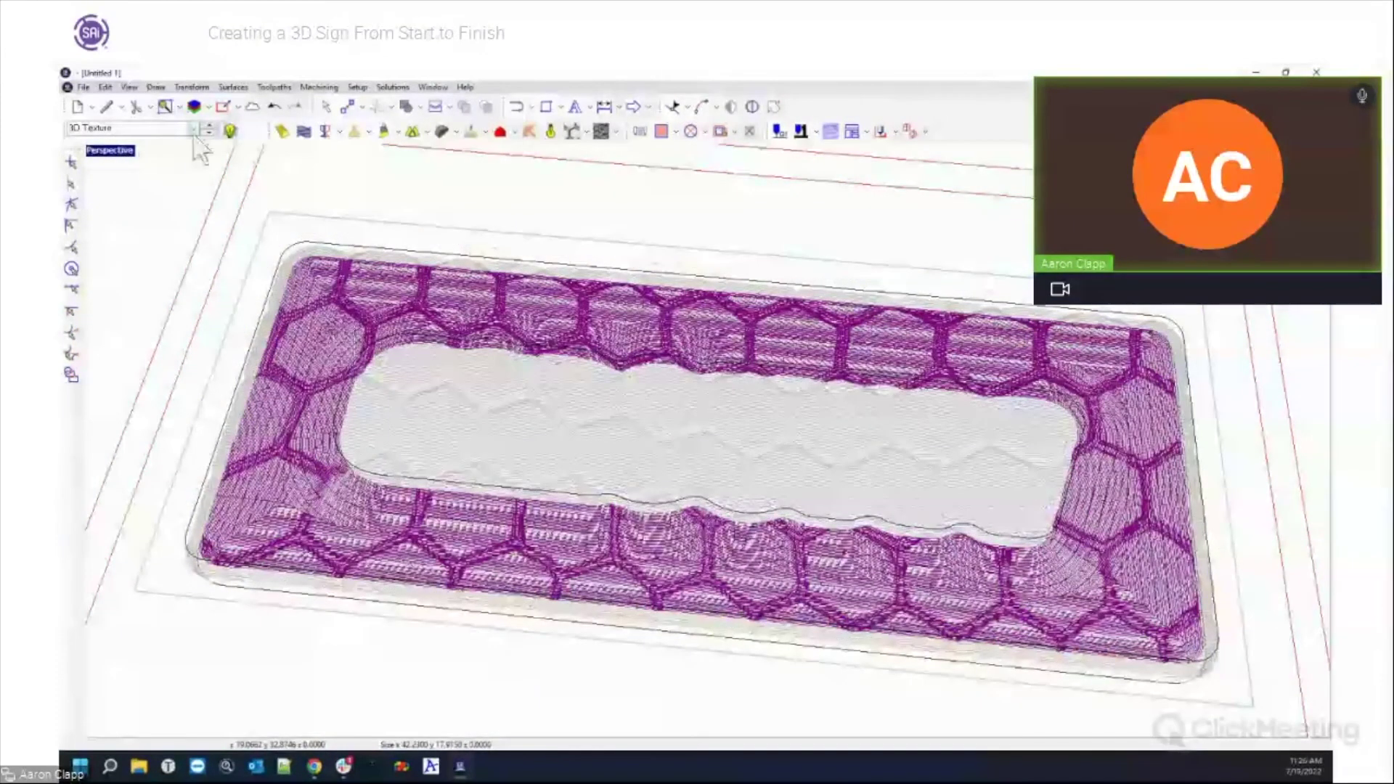
click(124, 152)
click(102, 161)
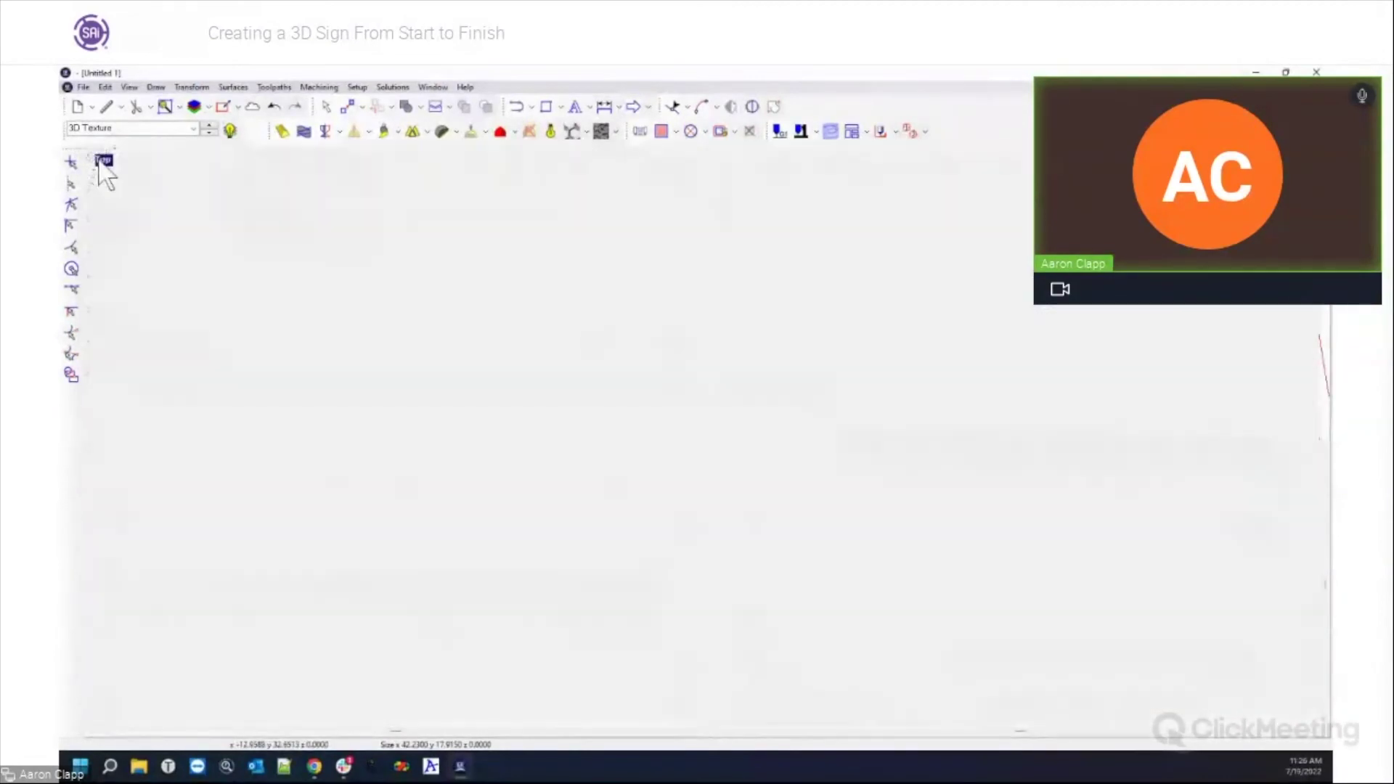
click(194, 128)
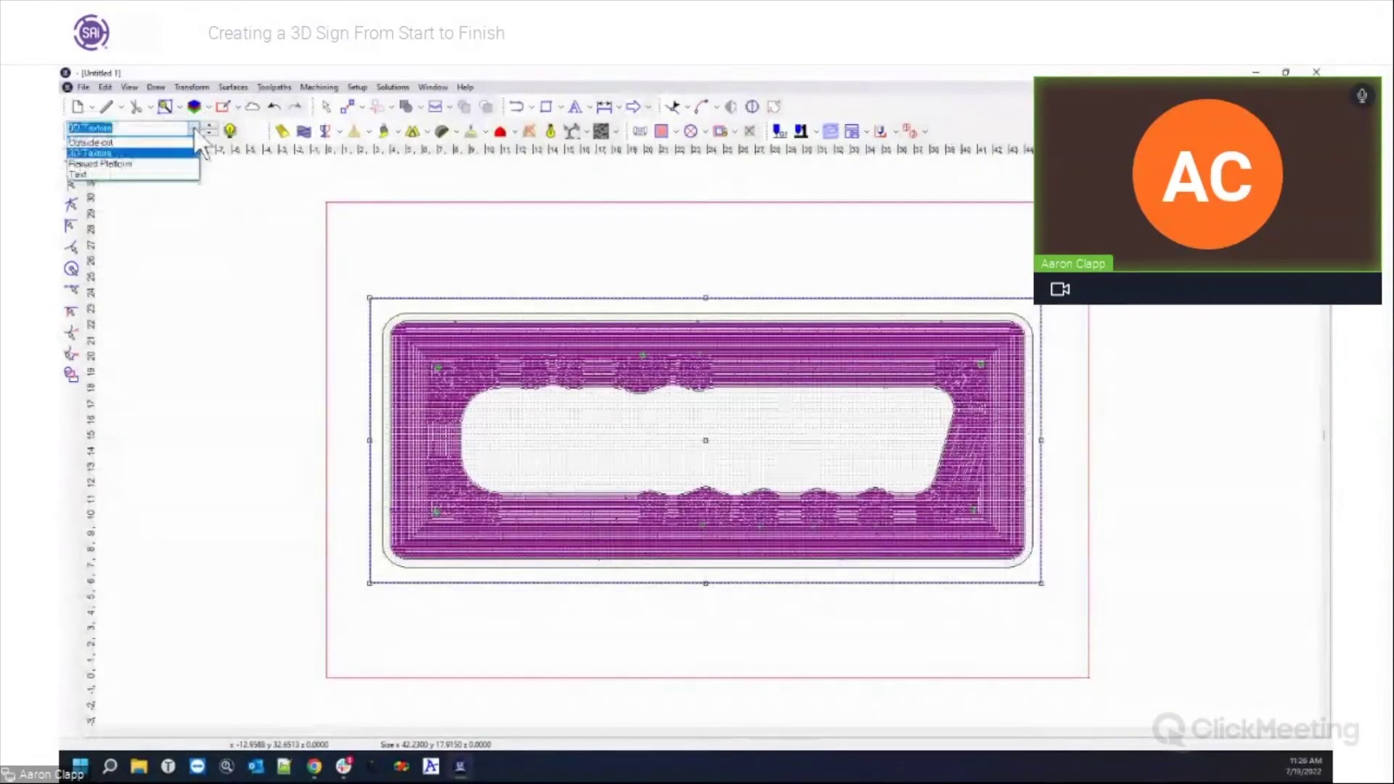
click(154, 144)
Create an external Router Offset toolpath around the outer border contour with a 1/2" end mill roughing pass at depth 2.1.
click(506, 316)
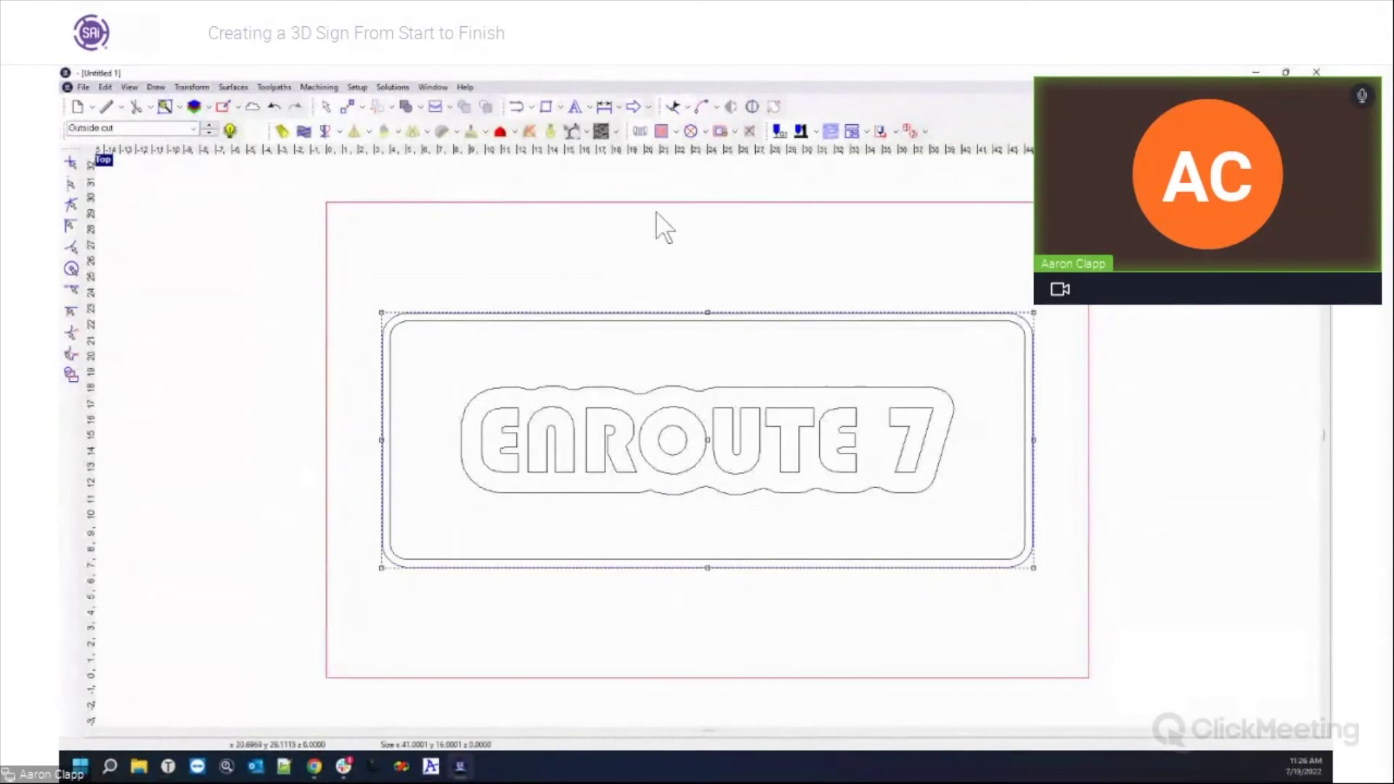
click(690, 133)
click(677, 150)
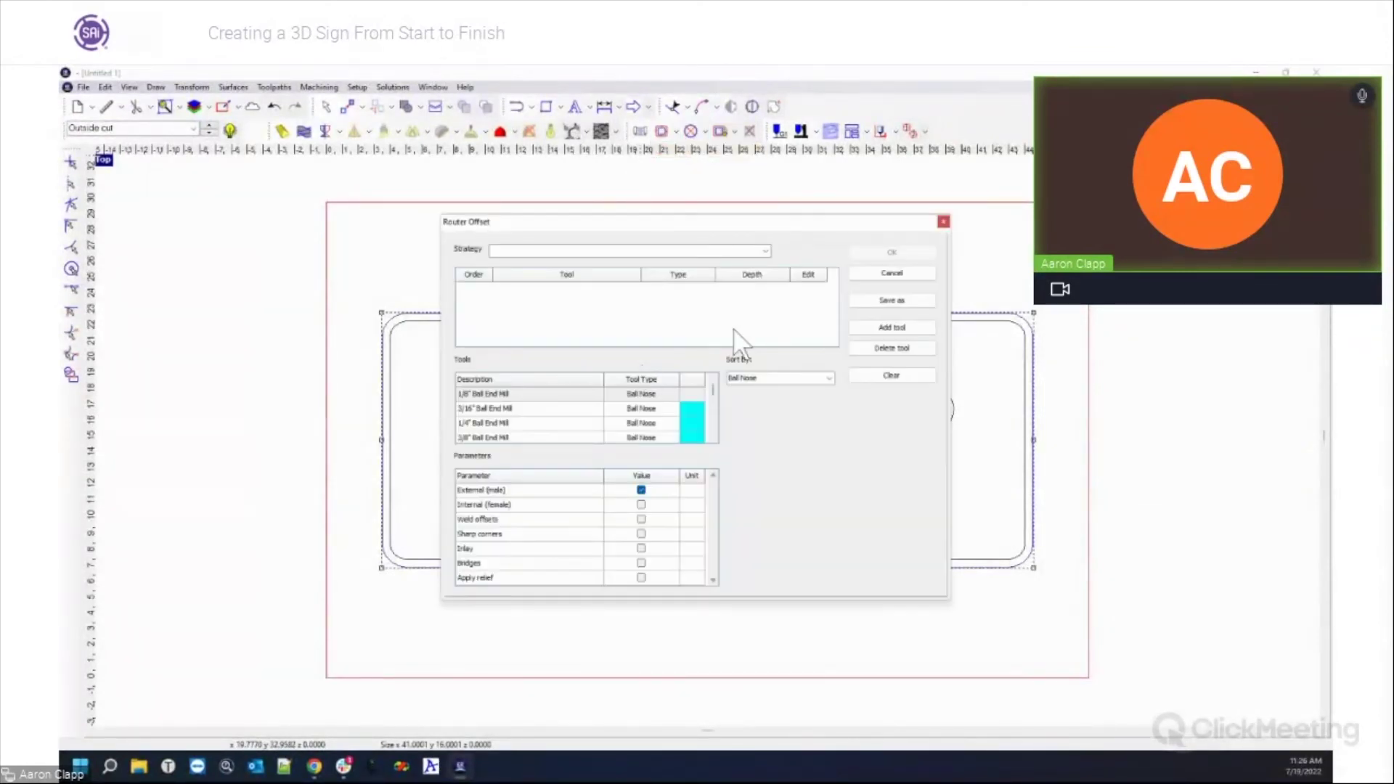
click(827, 379)
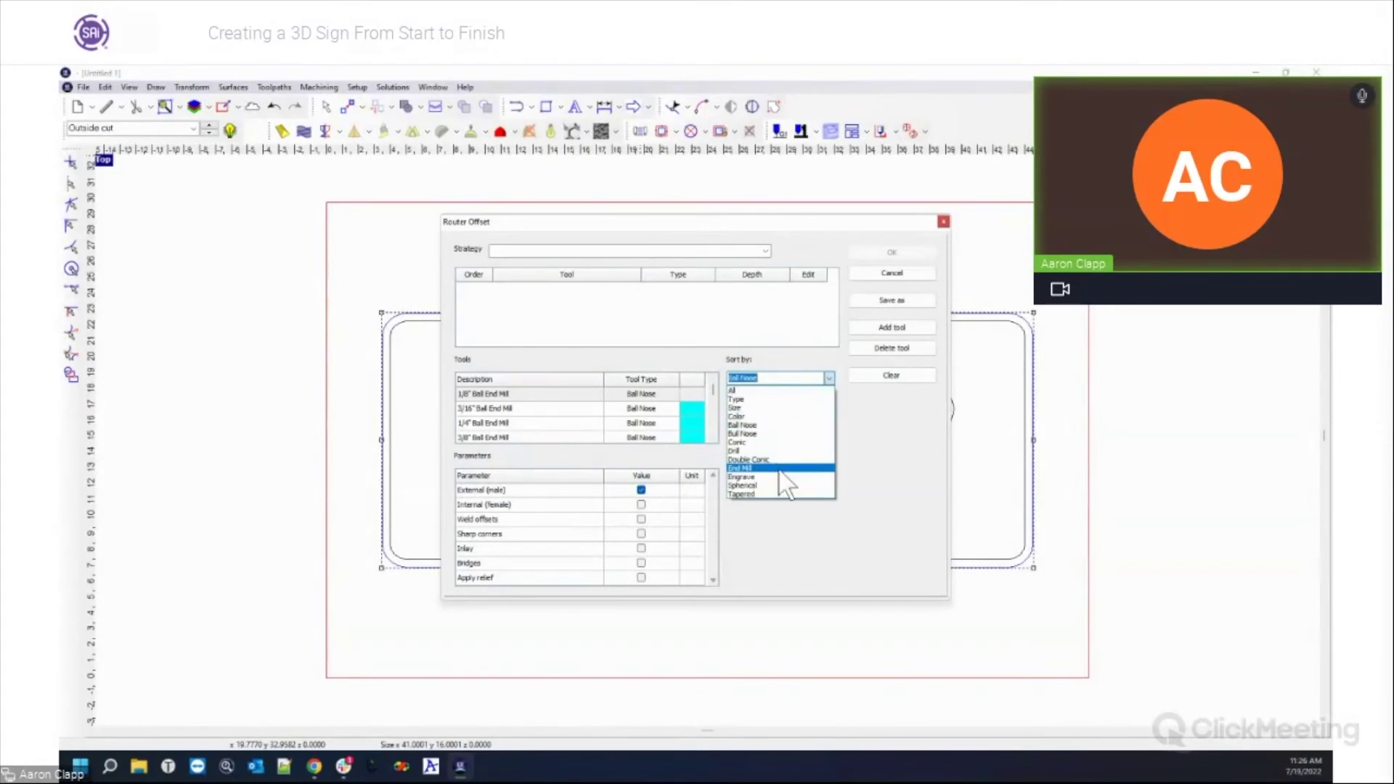
click(782, 468)
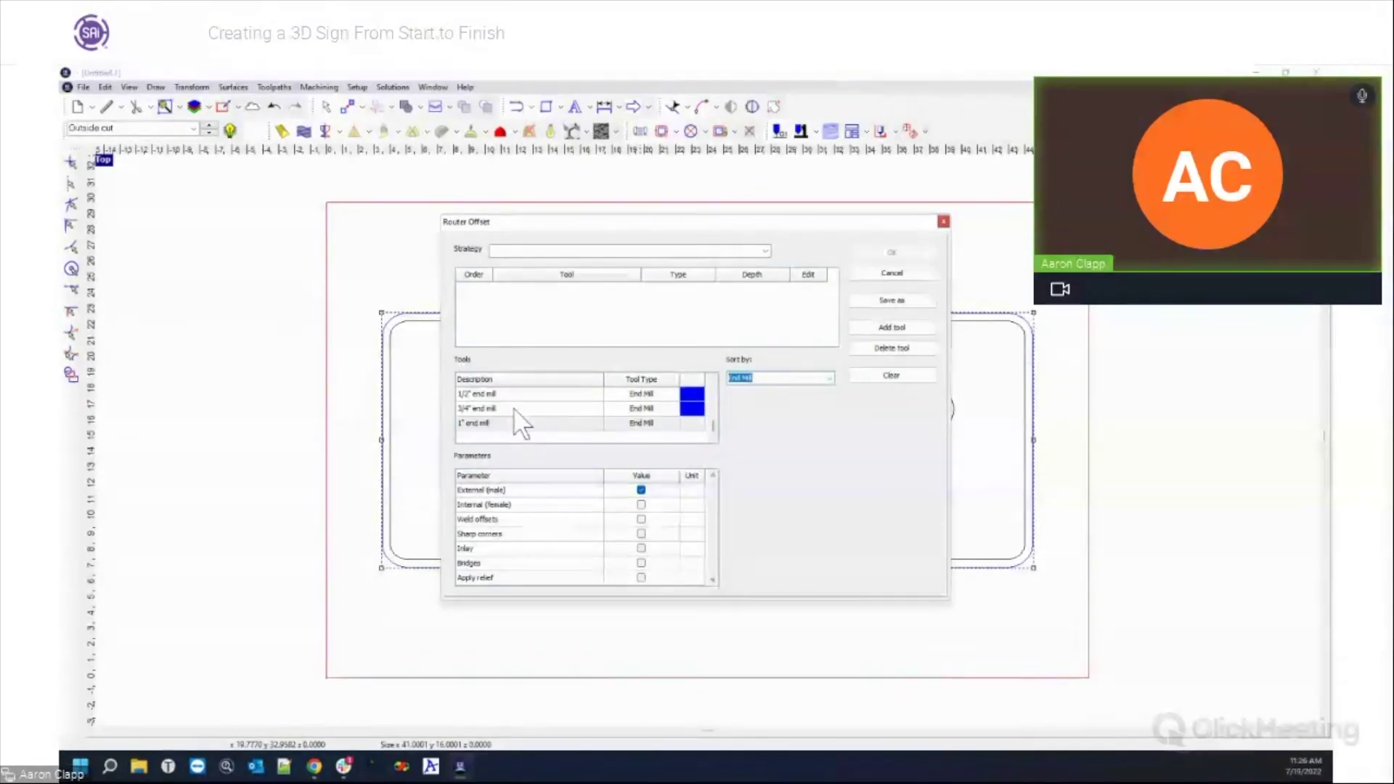
double_click(516, 395)
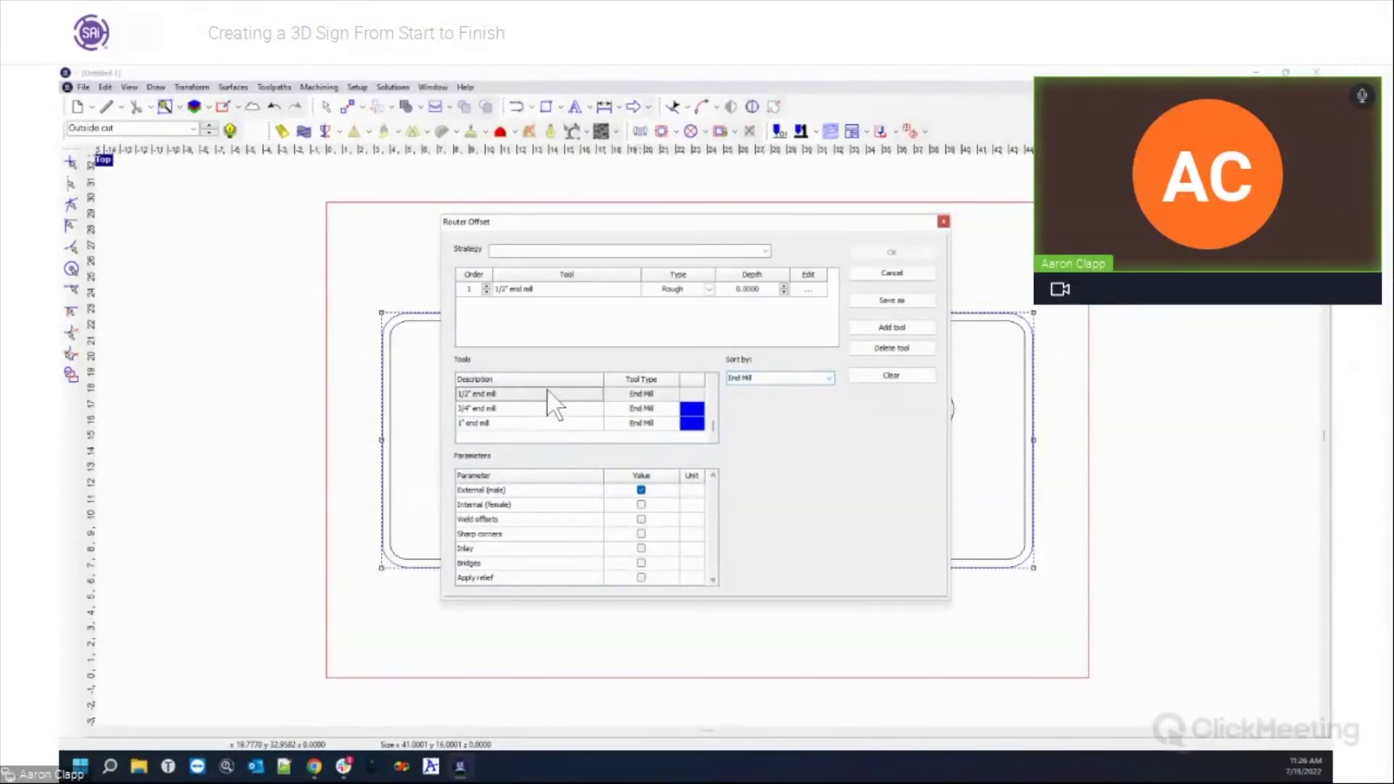
click(760, 288)
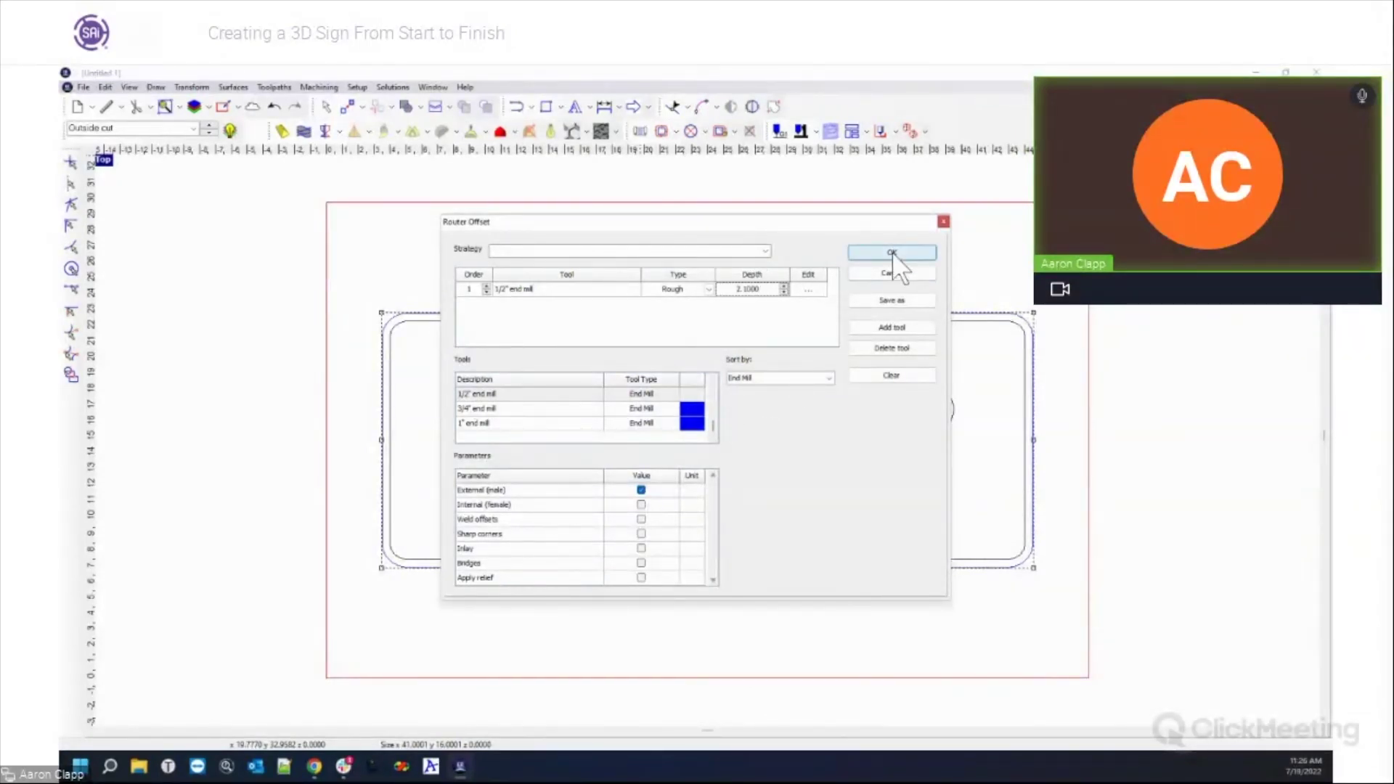
click(891, 250)
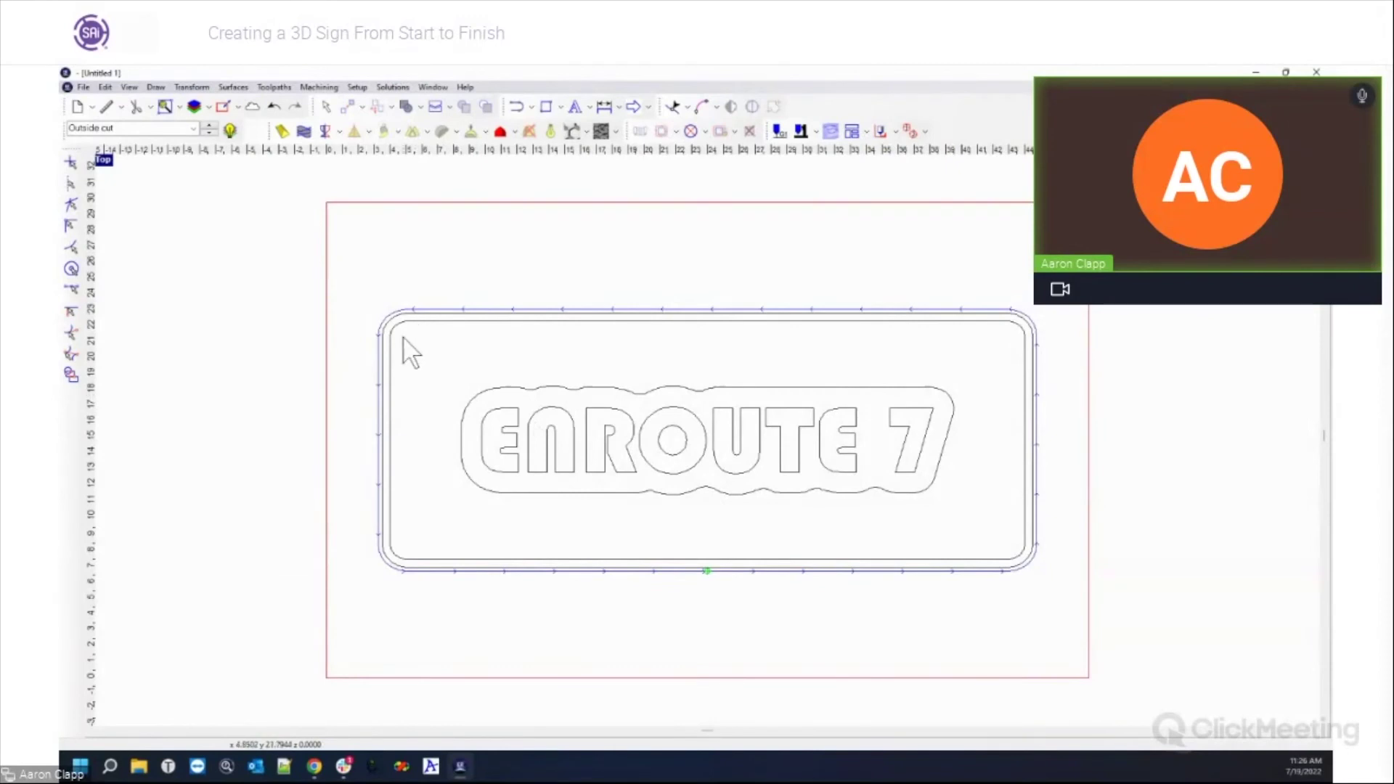
Show all layers and simulate the complete job in 3D at higher resolution, including the outside cut, masked by the outer rectangle.
click(231, 132)
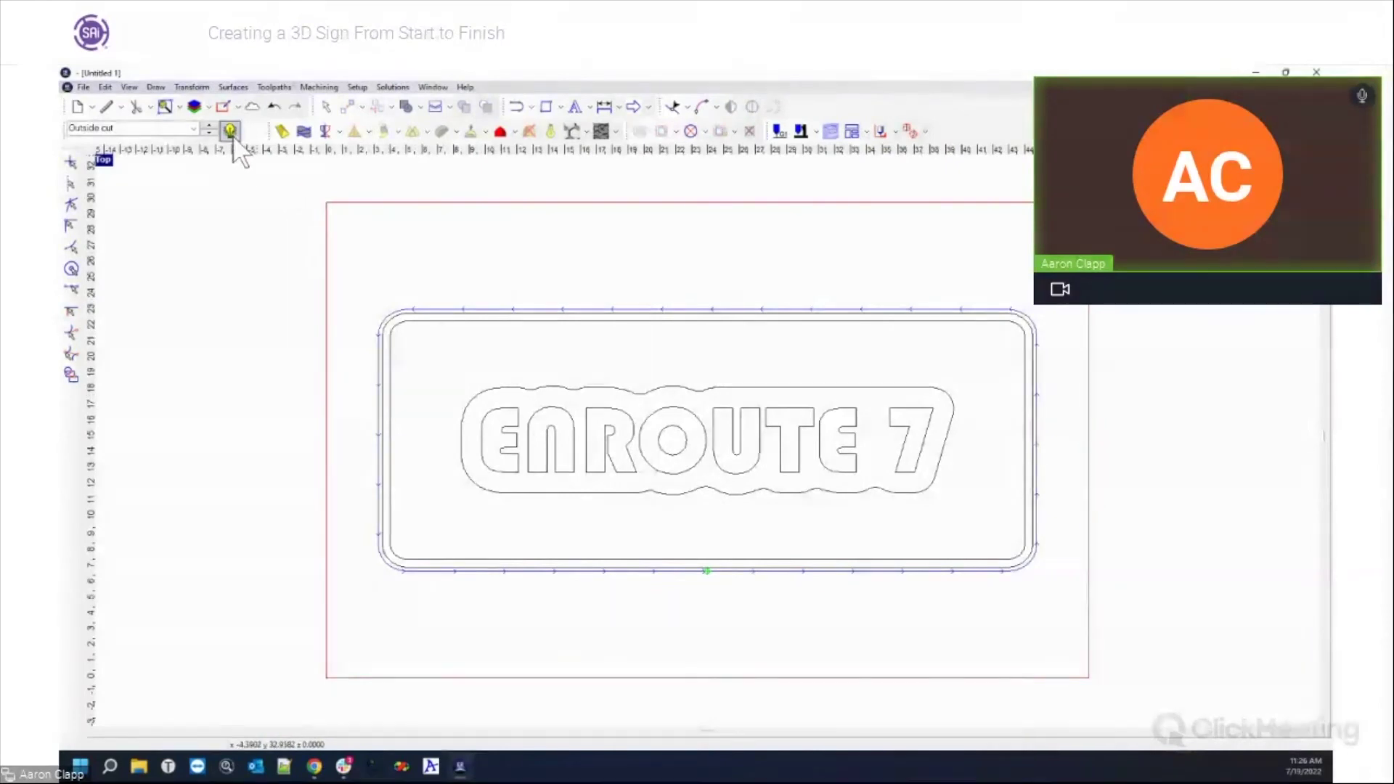
click(371, 314)
click(357, 87)
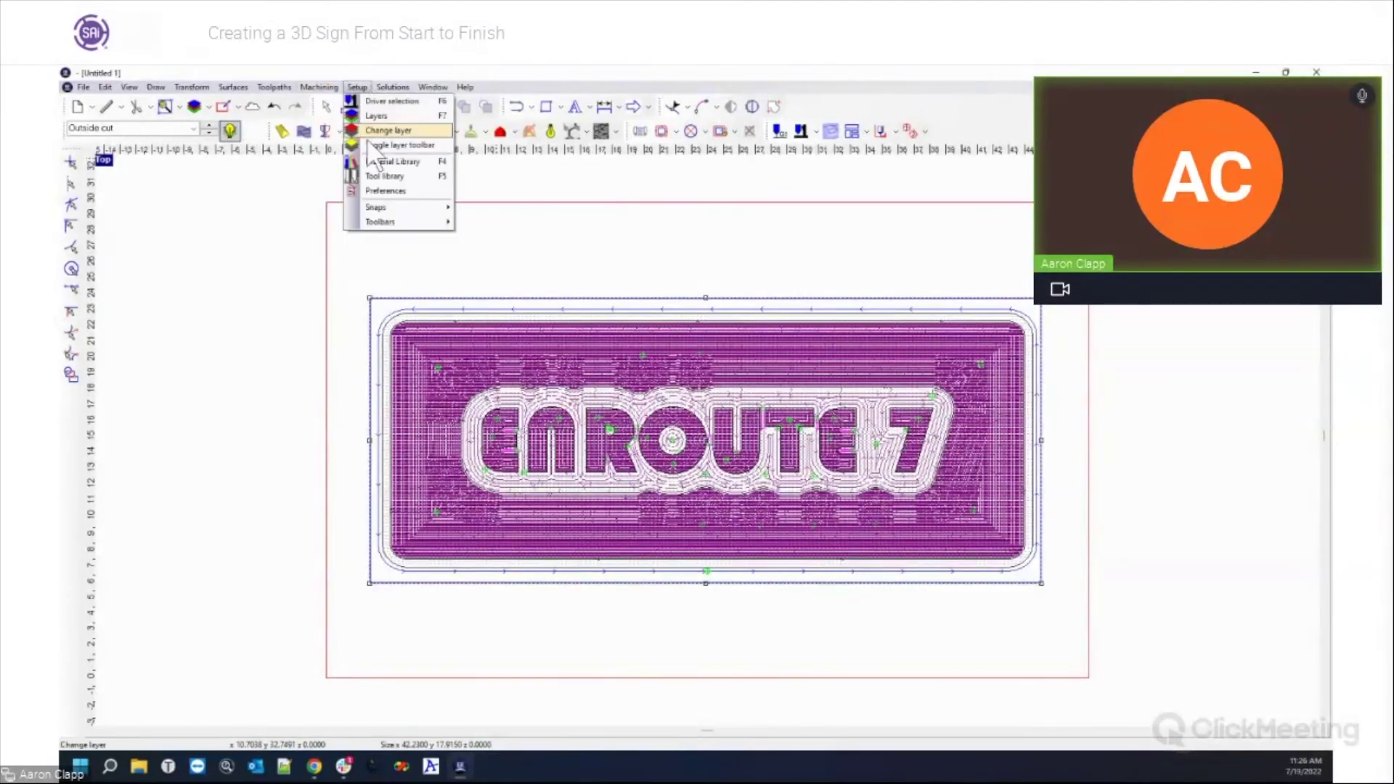
mouse_move(316, 88)
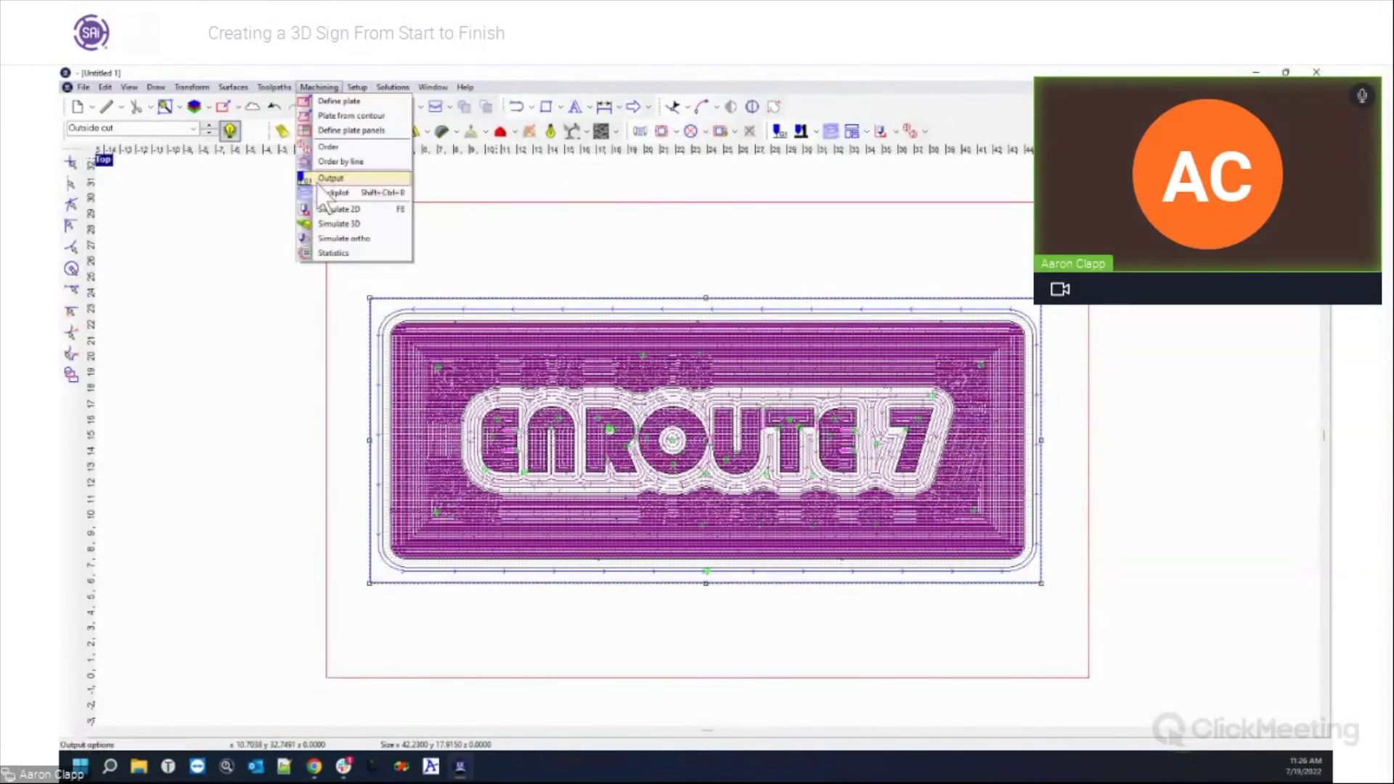
click(338, 224)
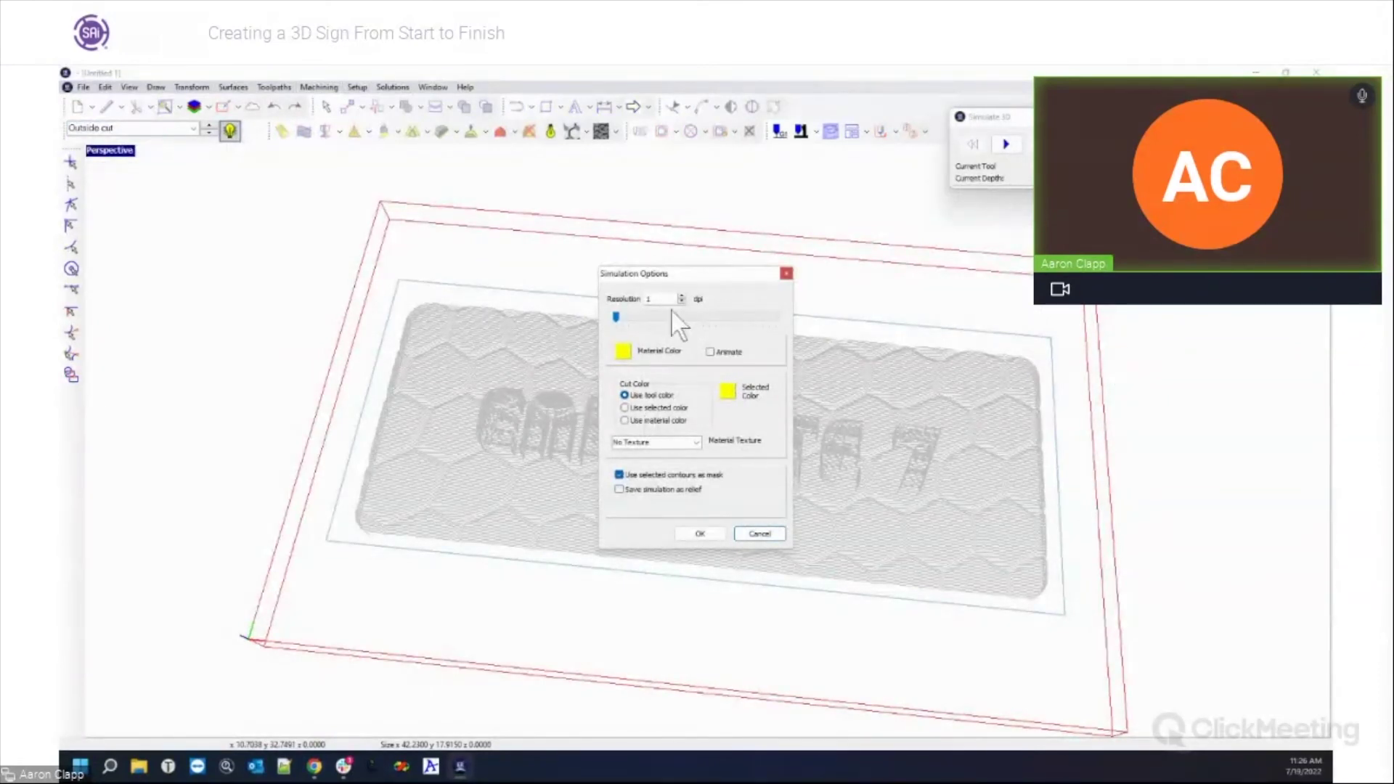
drag(617, 316, 671, 316)
click(699, 534)
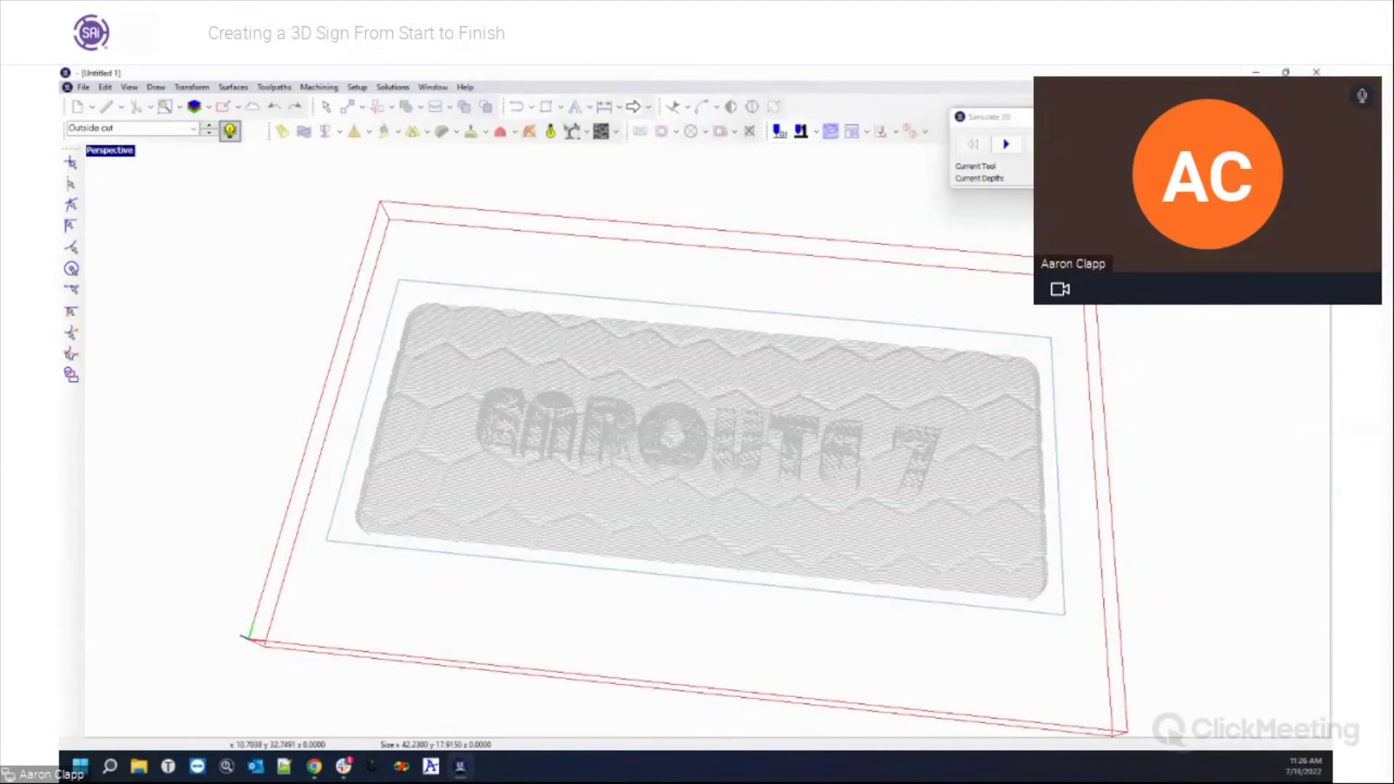
click(1007, 144)
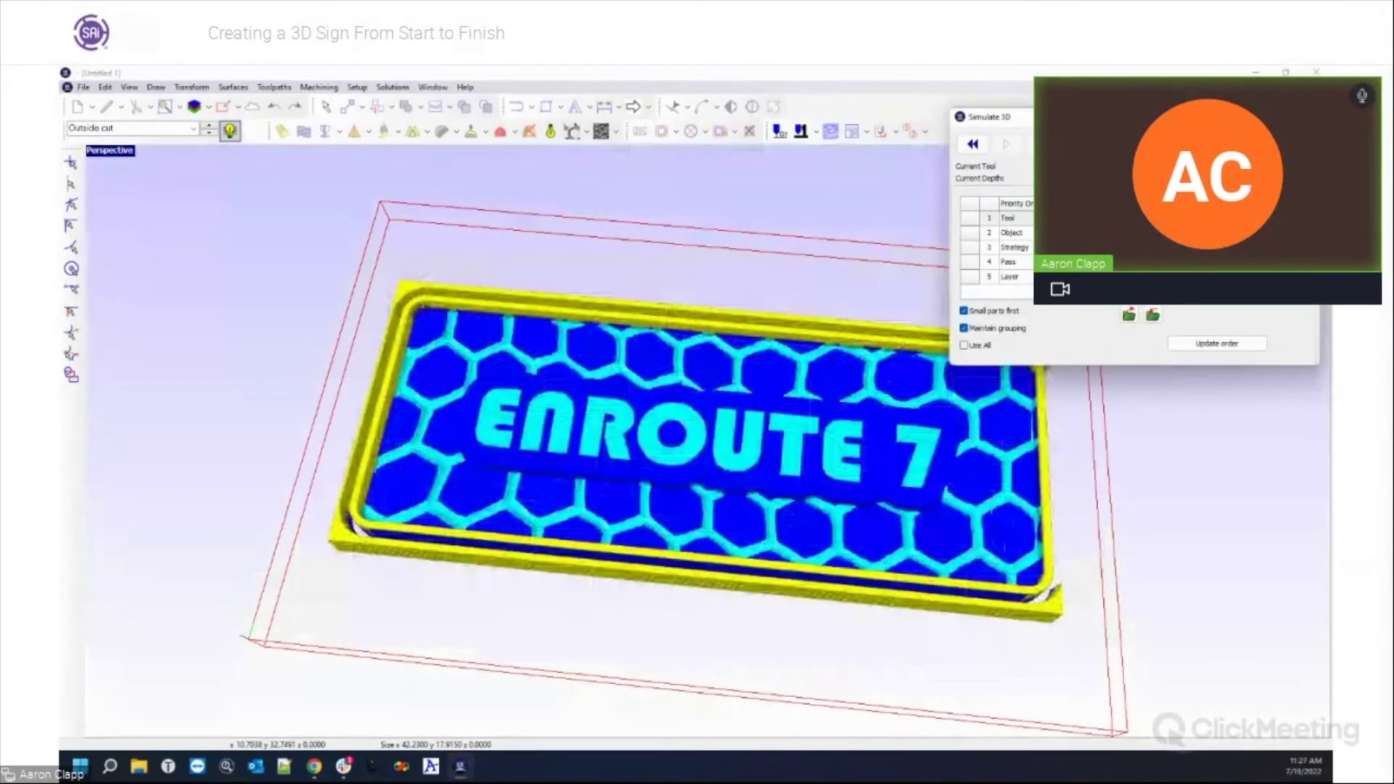
Examine the simulated border cut, hexagon background and raised lettering up close from several angles.
middle_drag(692, 456, 597, 435)
scroll(1007, 500, up, 3)
middle_drag(1007, 500, 568, 346)
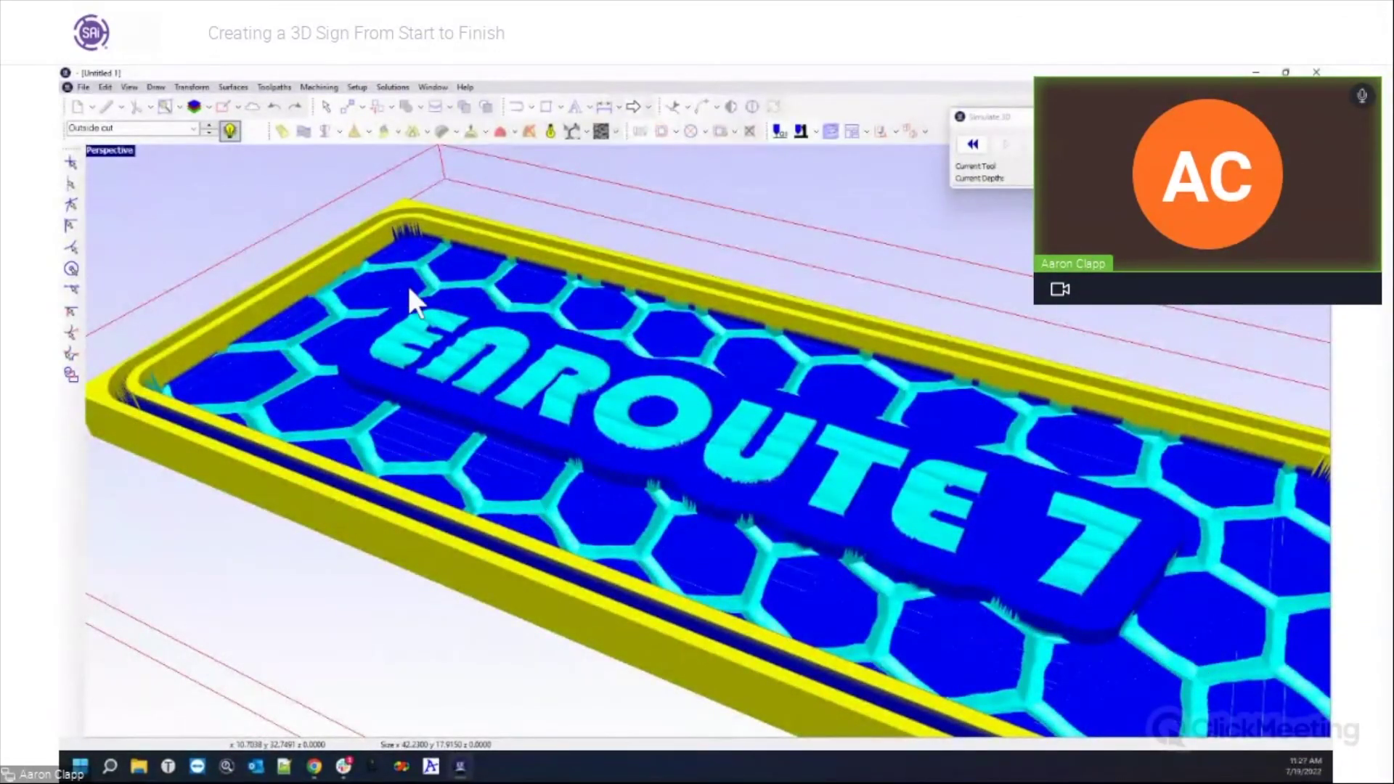
middle_drag(865, 554, 624, 476)
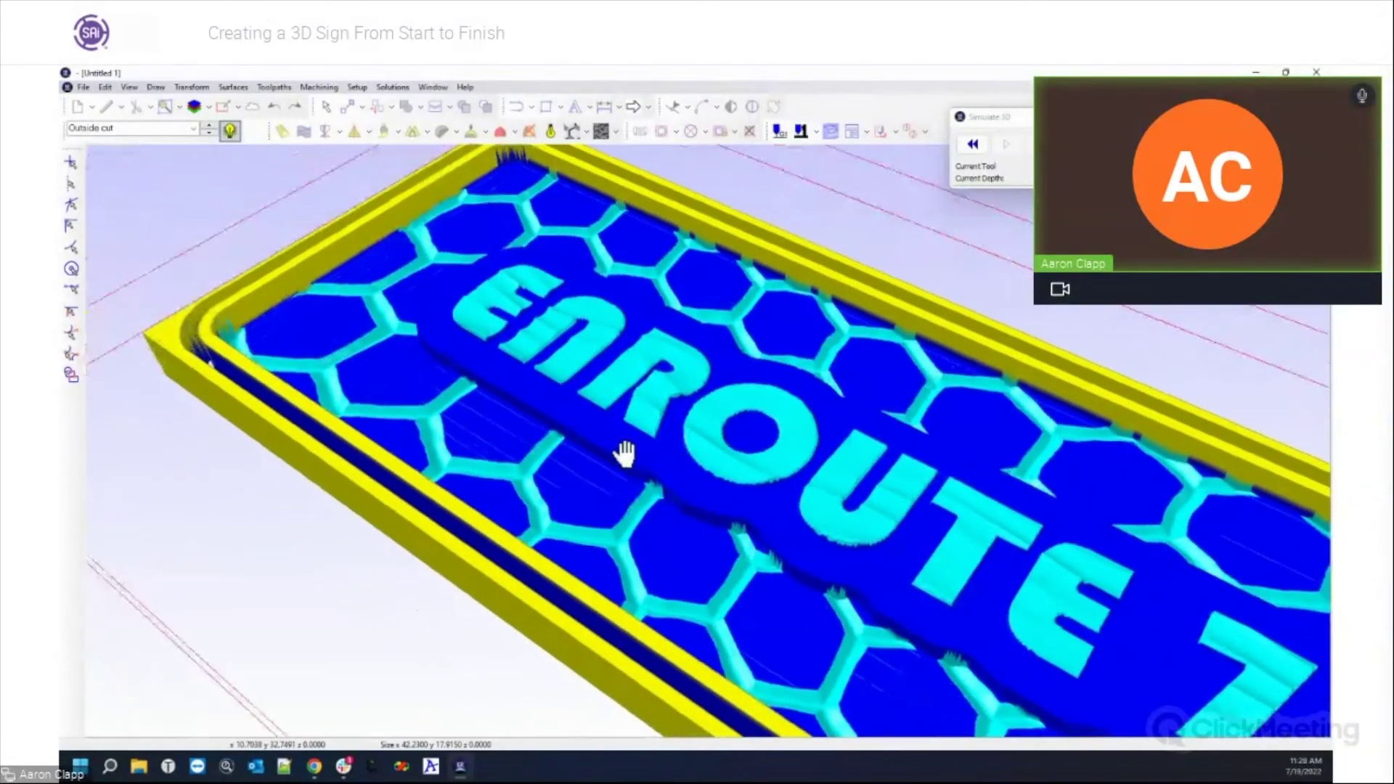
scroll(516, 429, up, 3)
scroll(516, 432, down, 3)
drag(520, 439, 787, 436)
scroll(787, 435, down, 3)
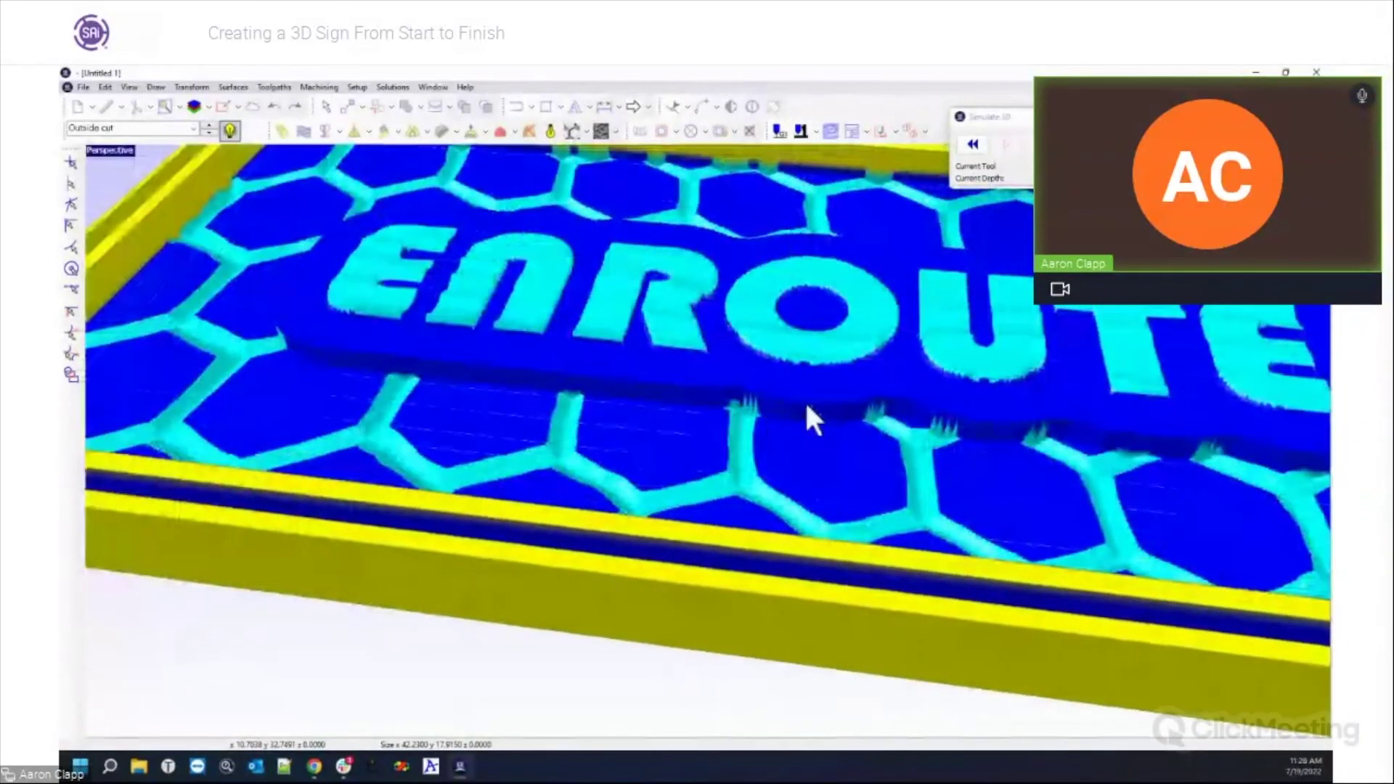
Inspect the simulated sign's lettering edges and hexagon background, including an overall view of the whole sign.
drag(812, 368, 741, 425)
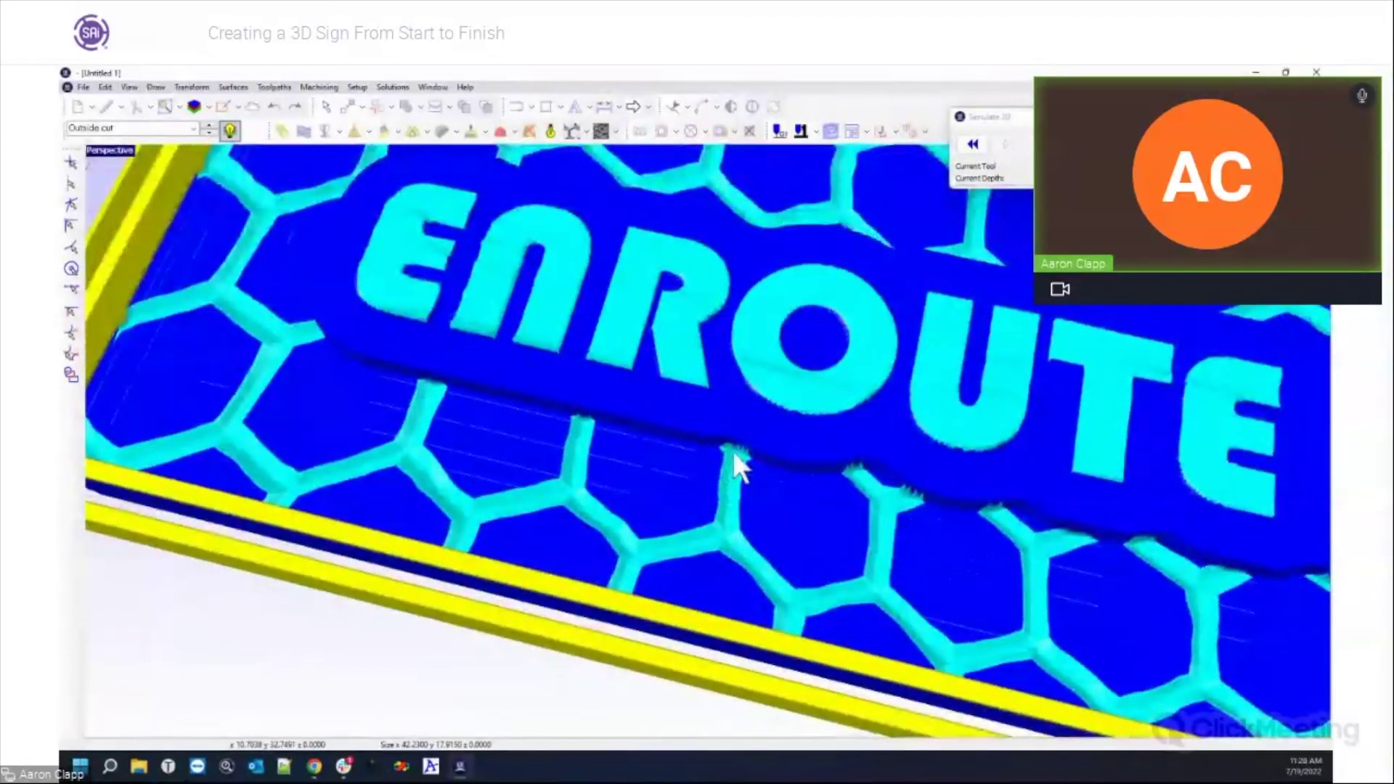
drag(636, 411, 460, 381)
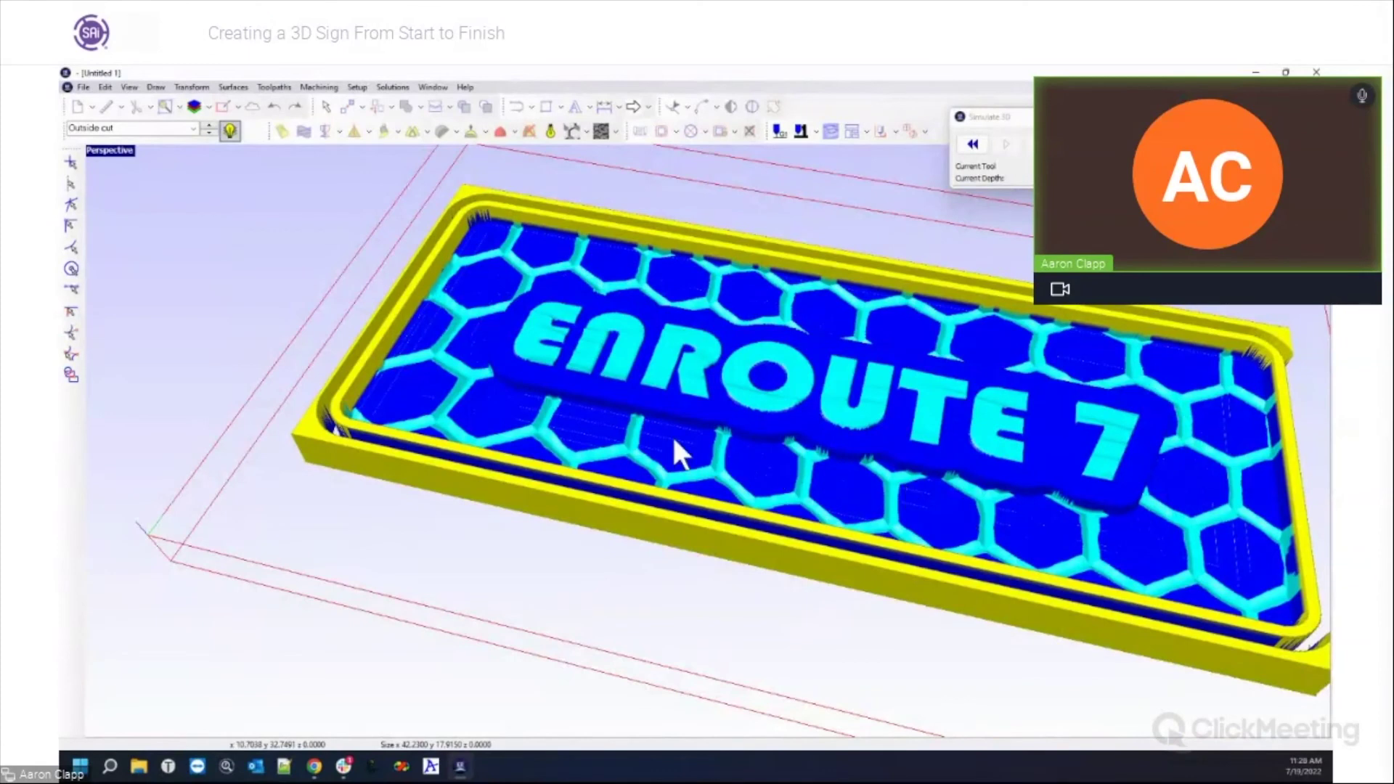
drag(657, 363, 708, 404)
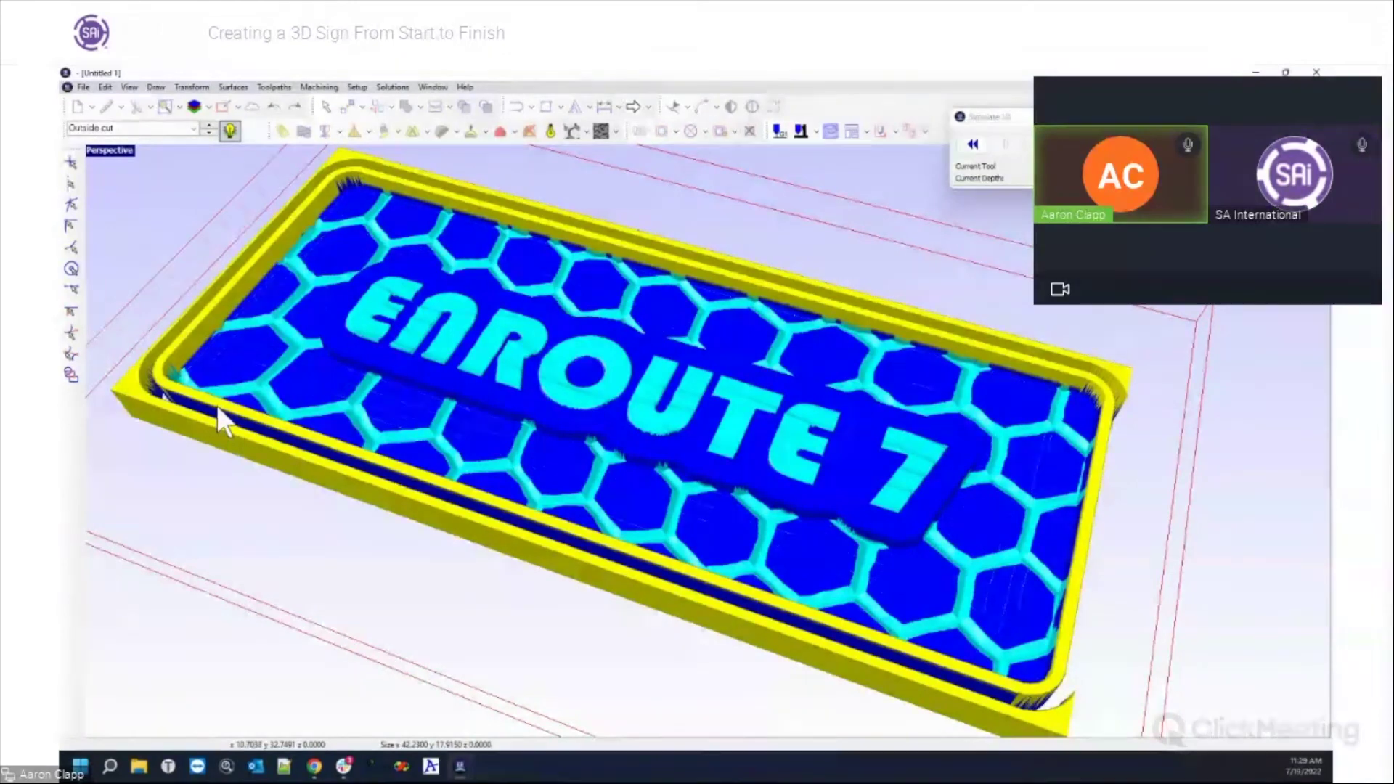
Leave the simulation in the Top view and show the toolpaths in the four-view layout.
double_click(106, 150)
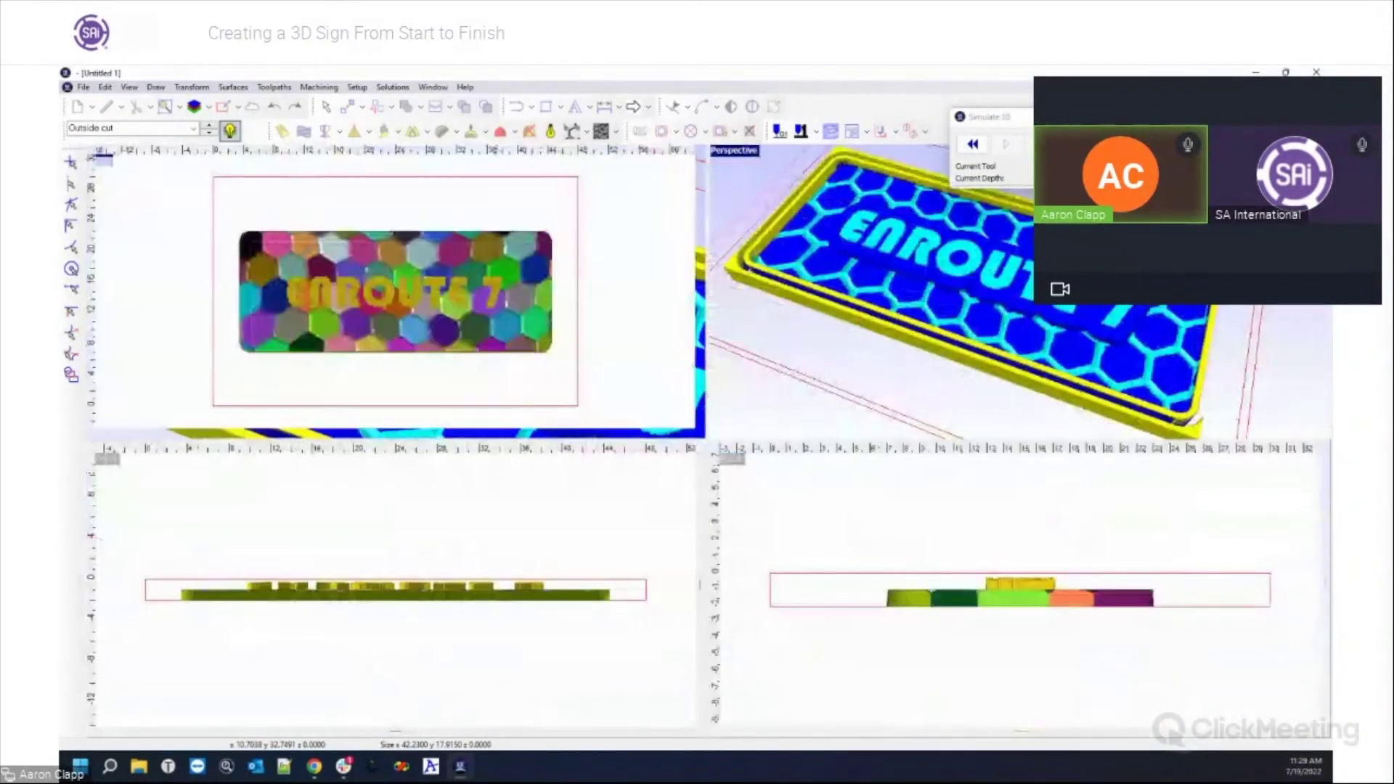
click(107, 161)
double_click(107, 160)
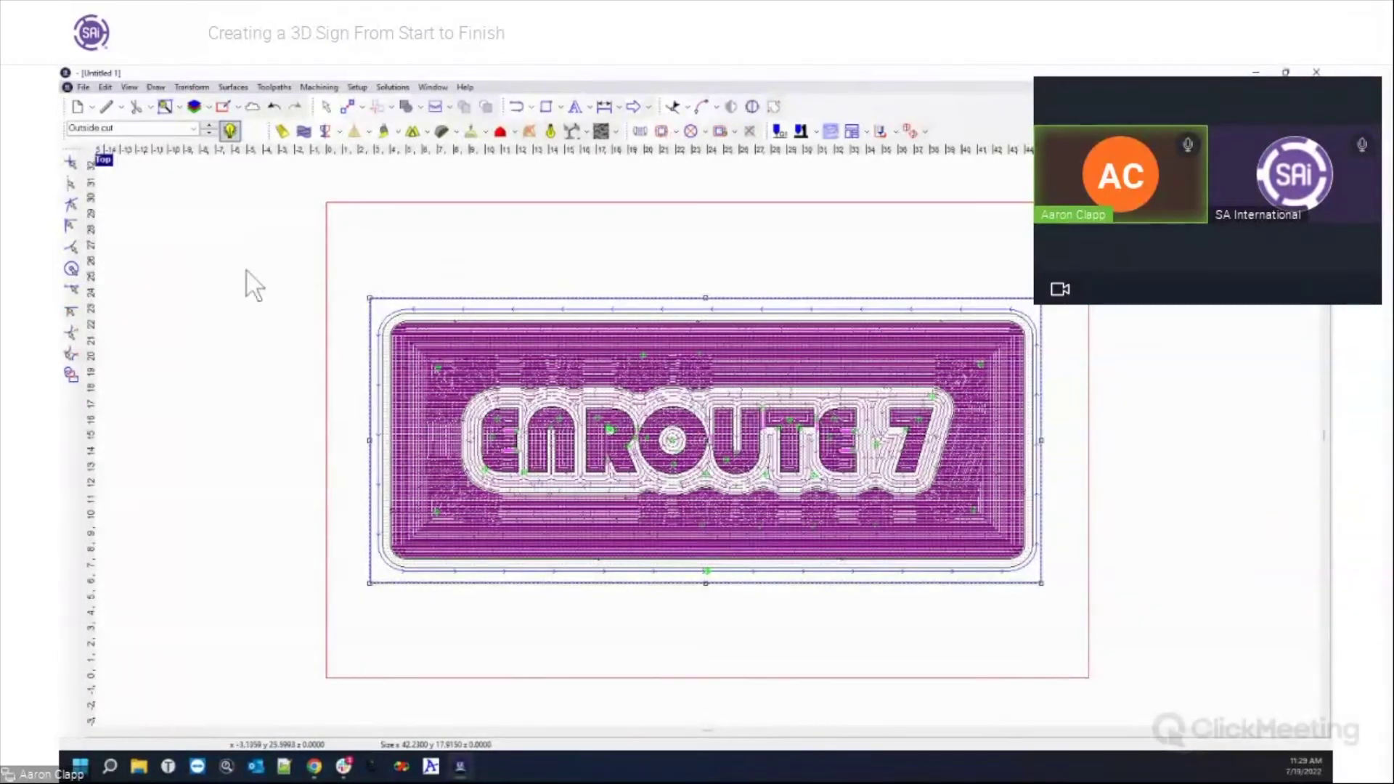
double_click(105, 163)
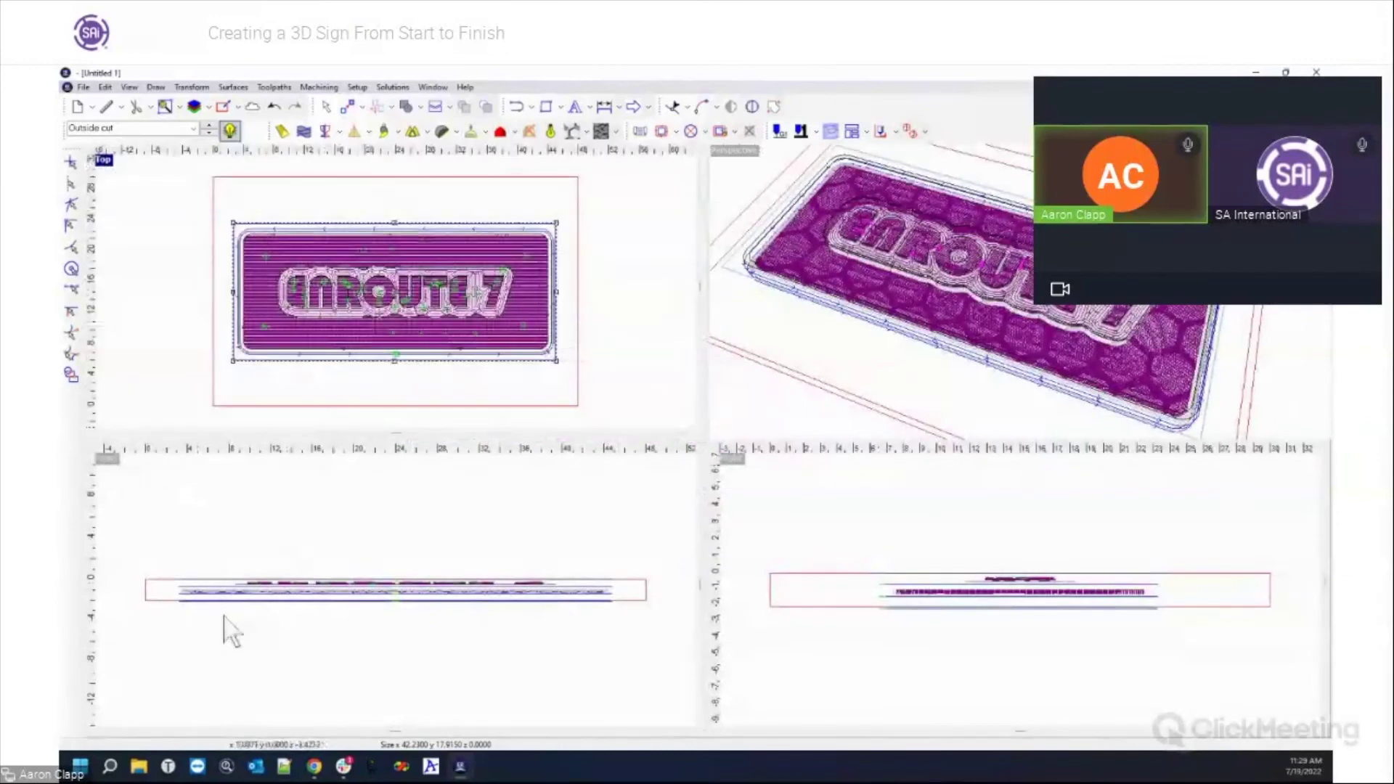
Show only the 3D Texture layer and examine the depth of its toolpath in the Front view.
scroll(180, 625, up, 2)
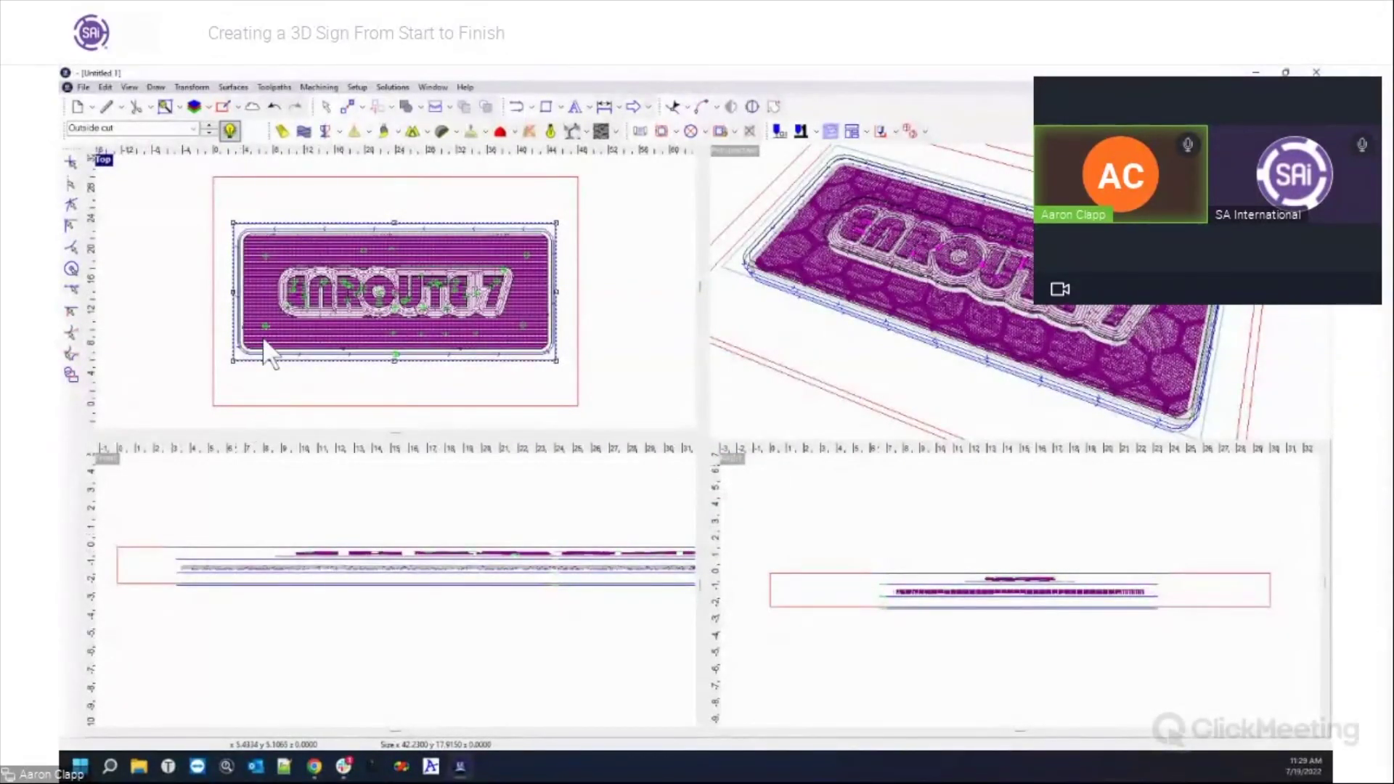
click(227, 131)
click(192, 129)
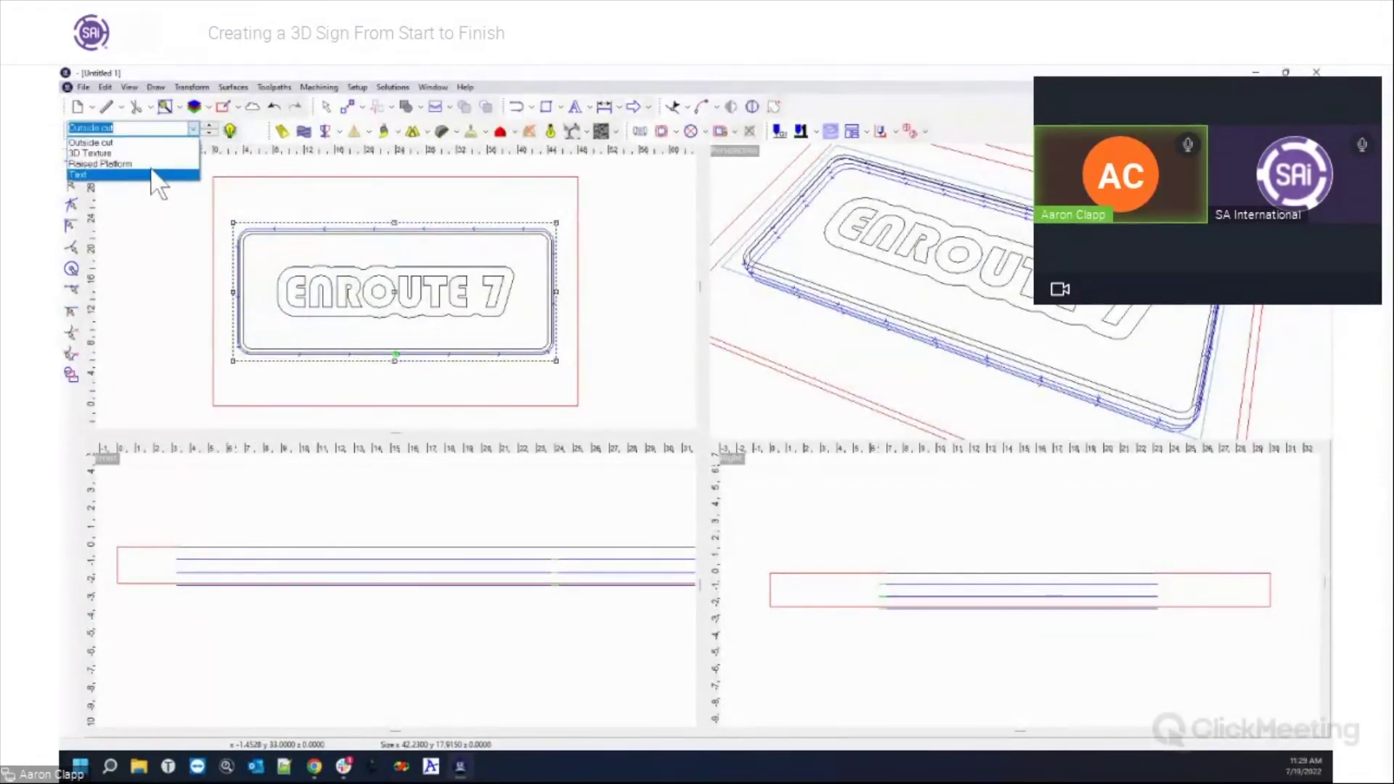
click(150, 153)
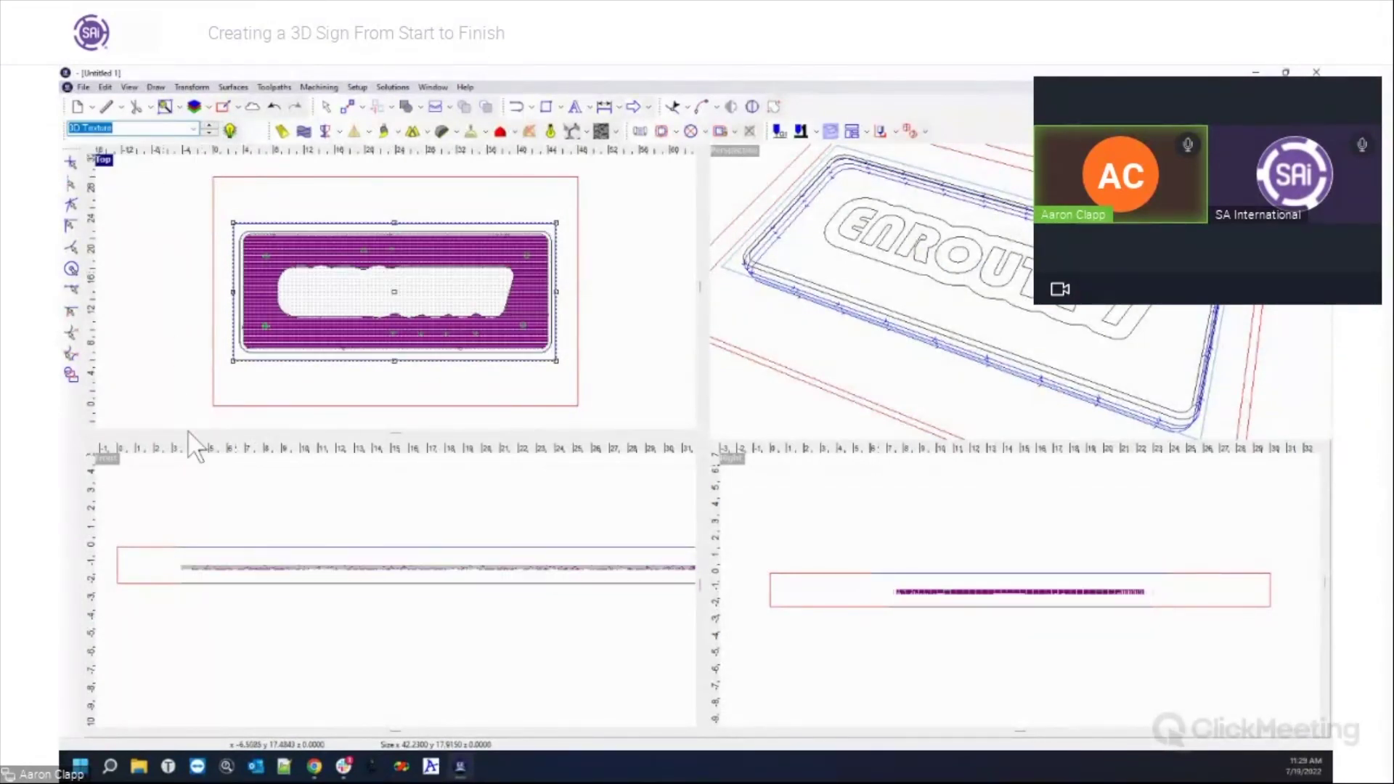
click(211, 654)
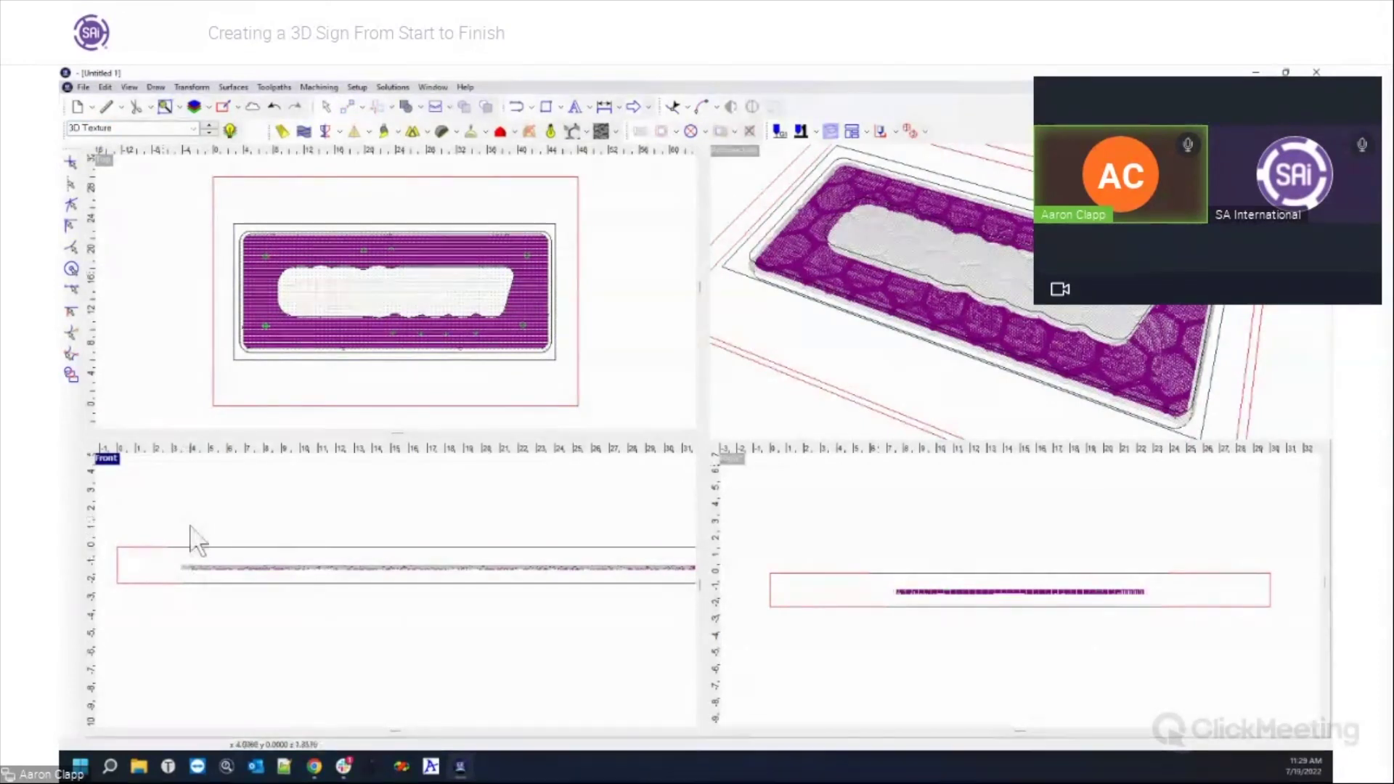
scroll(188, 590, down, 3)
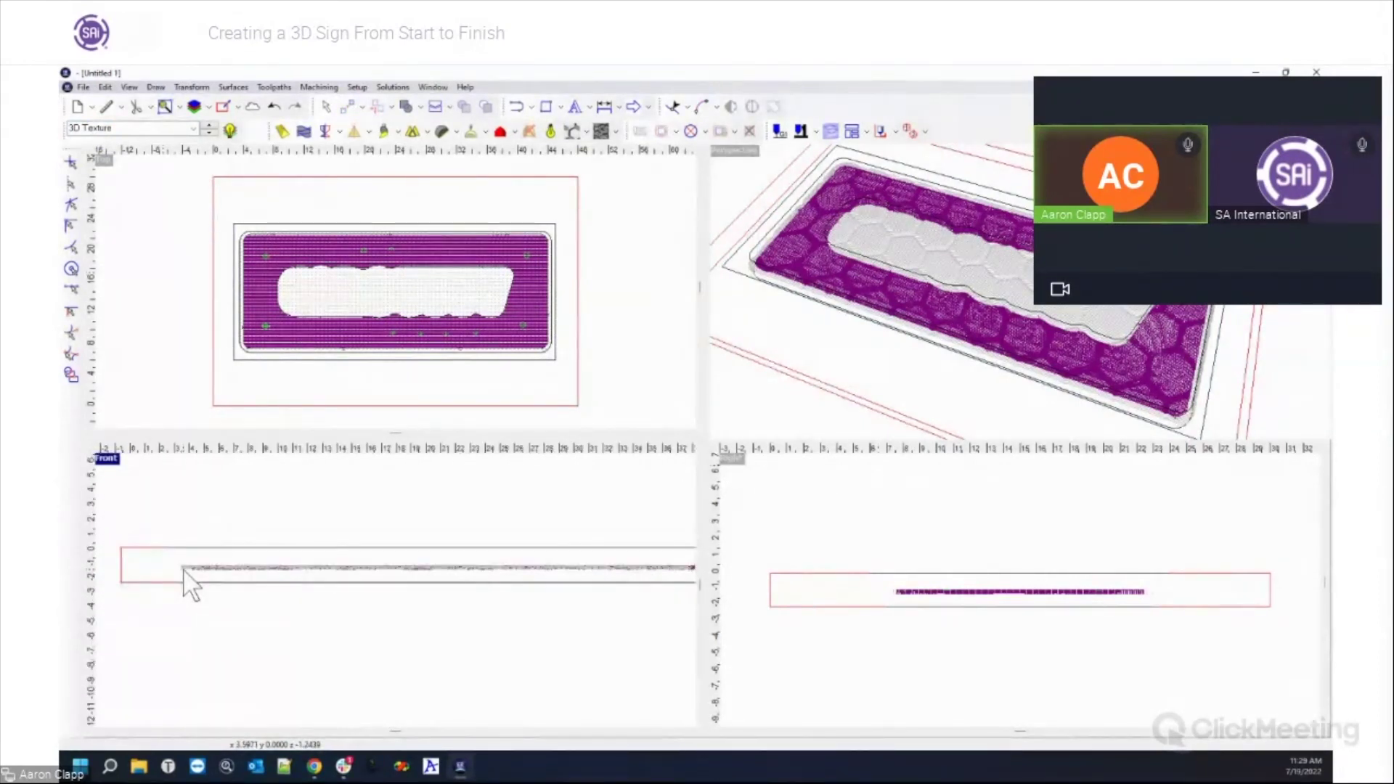
scroll(183, 571, up, 3)
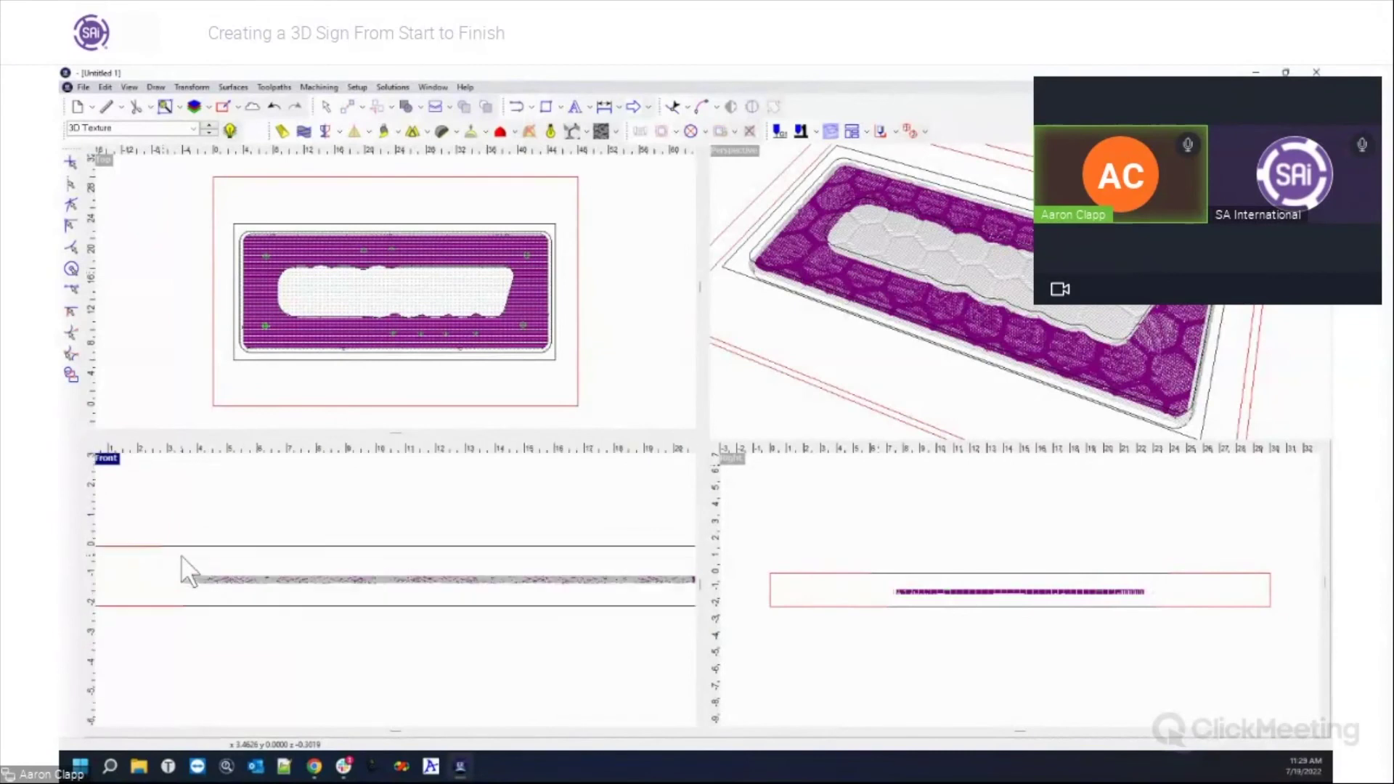
scroll(182, 557, up, 1)
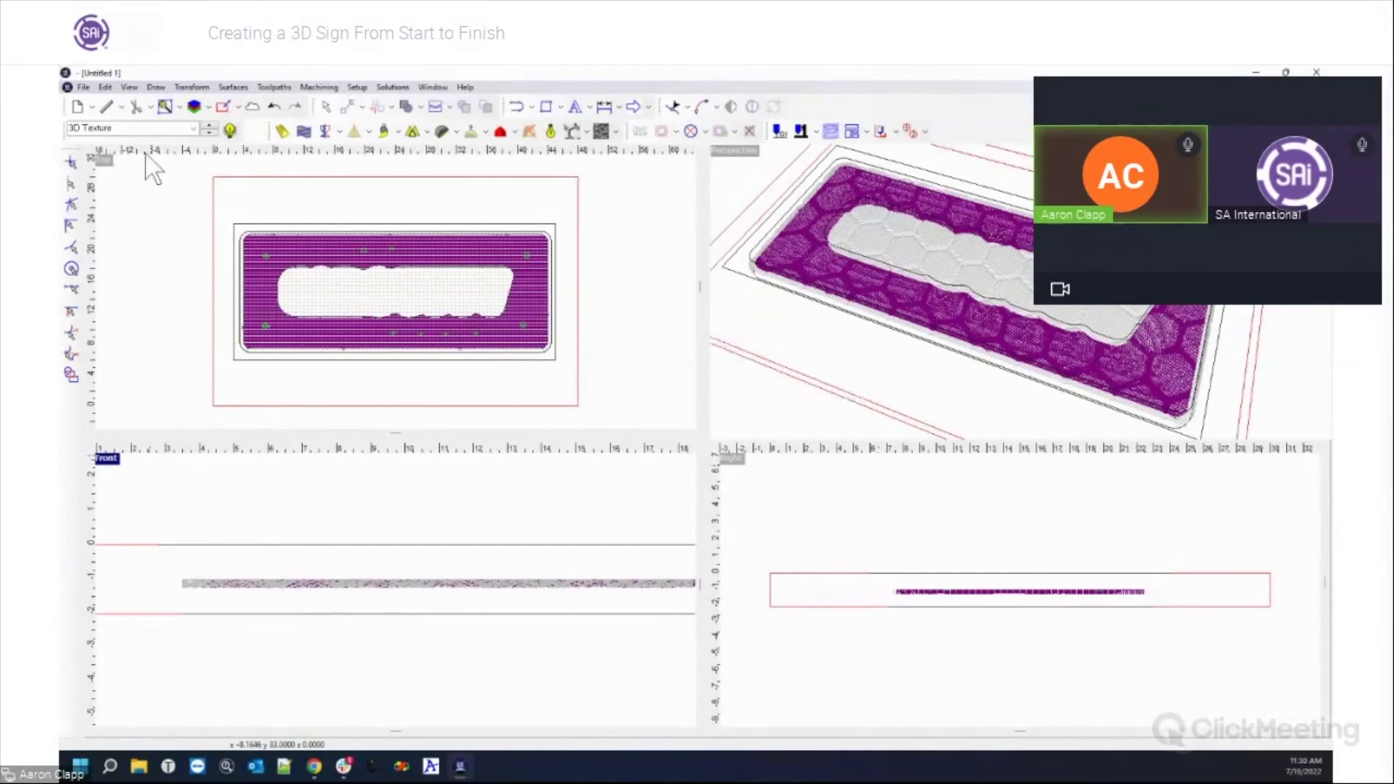
Maximize the Top view and make Text the active layer.
click(104, 161)
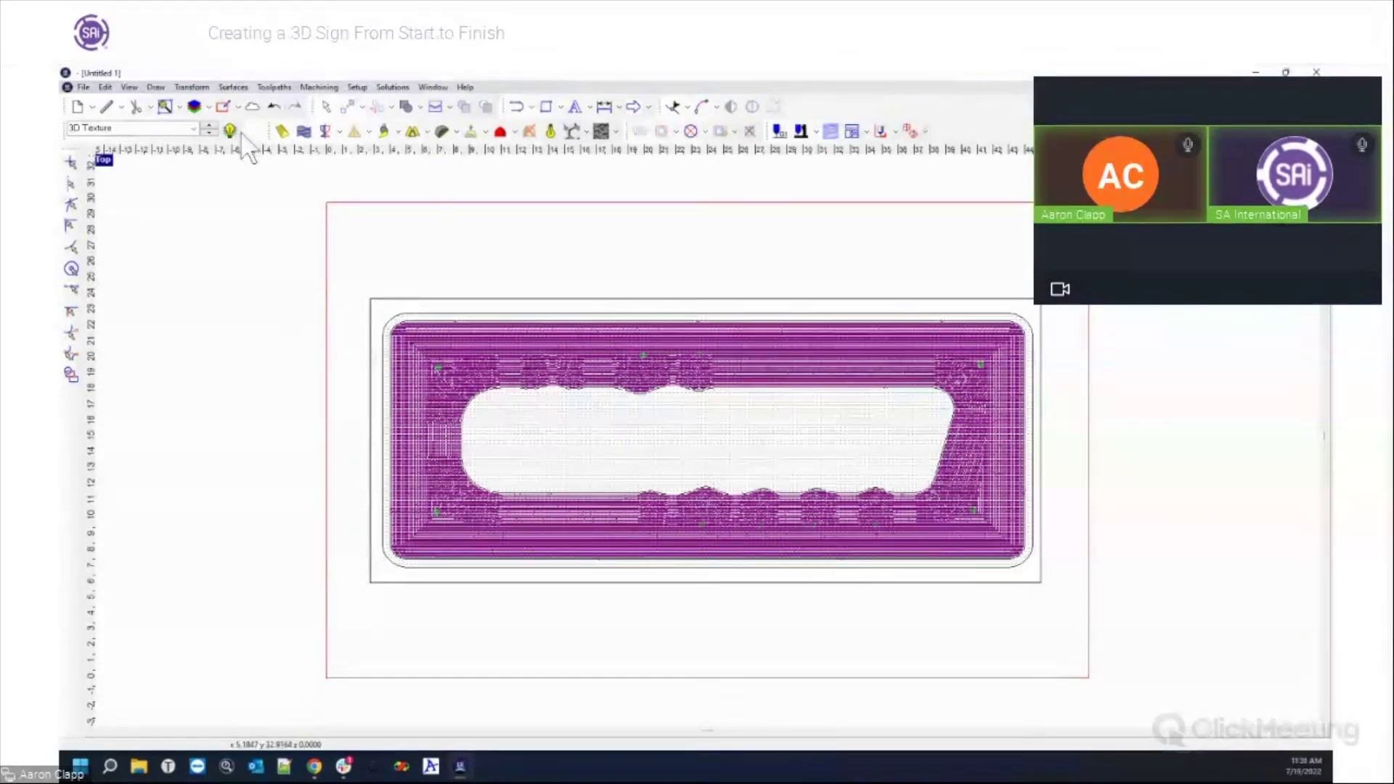
click(193, 128)
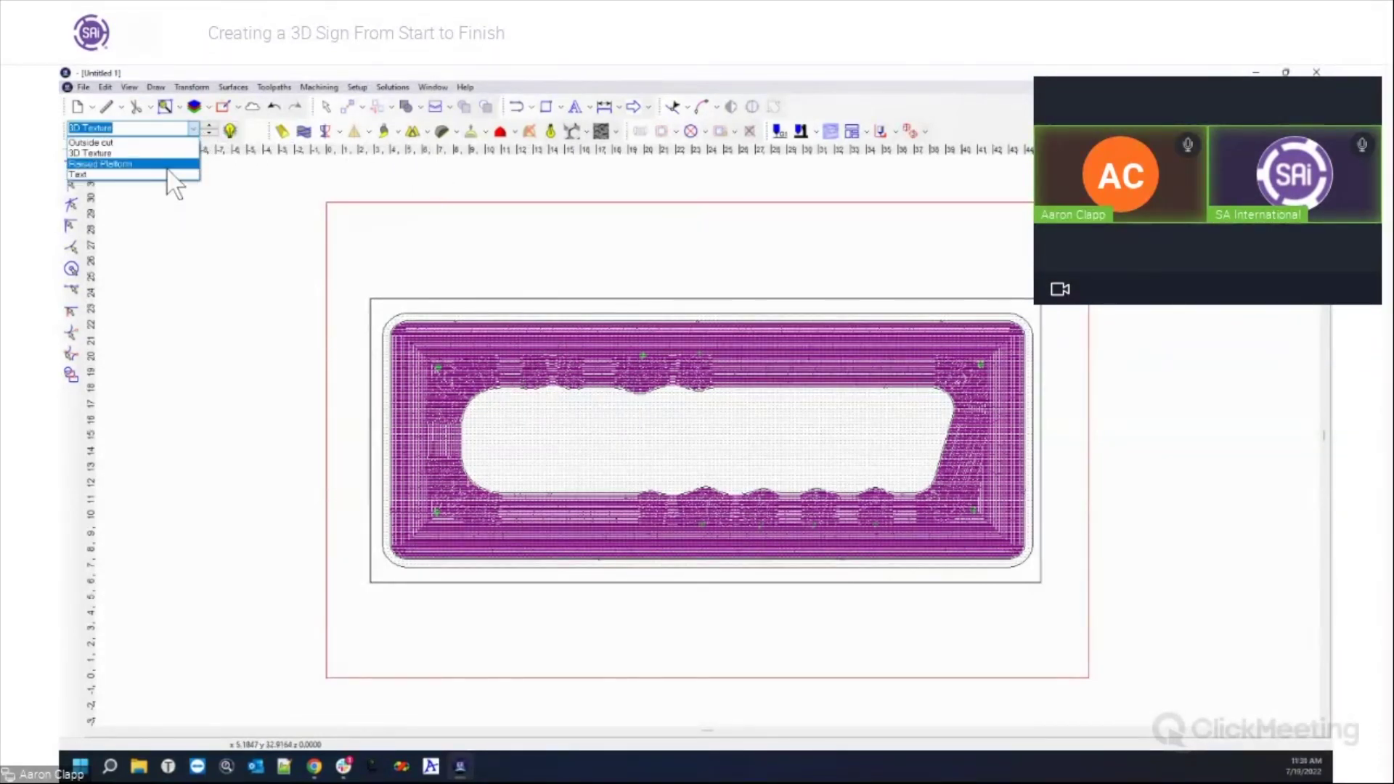
click(109, 175)
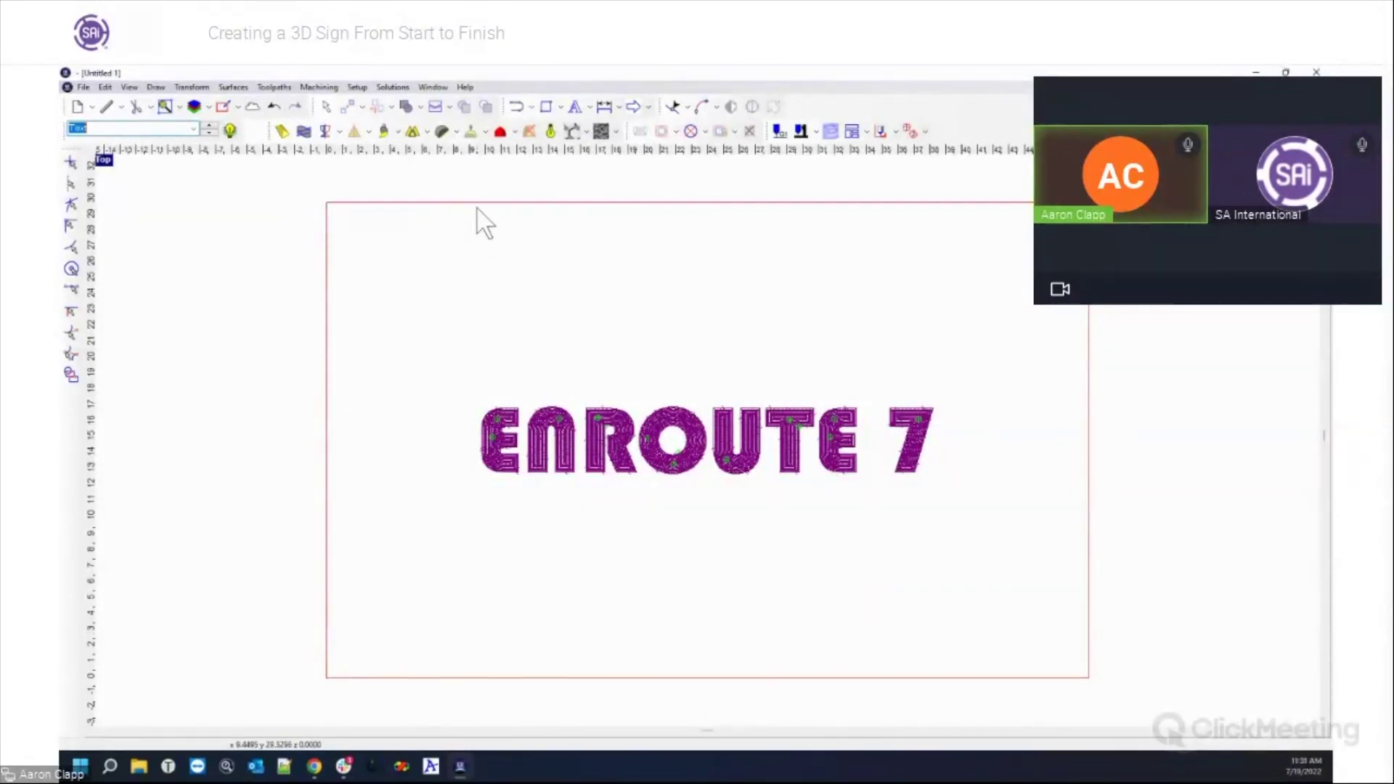
Draw a nearly horizontal open line about 14.6 units long above the ENROUTE 7 lettering.
click(517, 108)
click(473, 288)
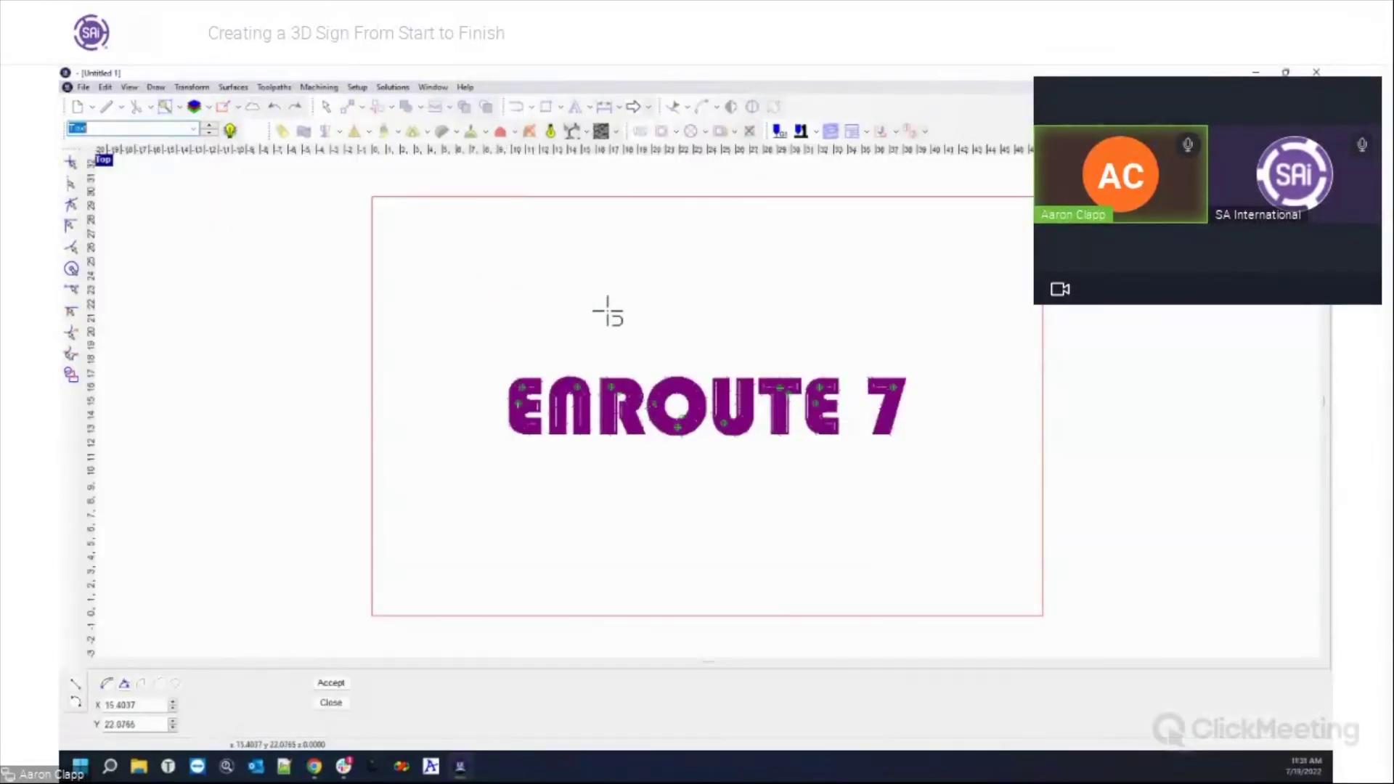
click(676, 291)
right_click(654, 292)
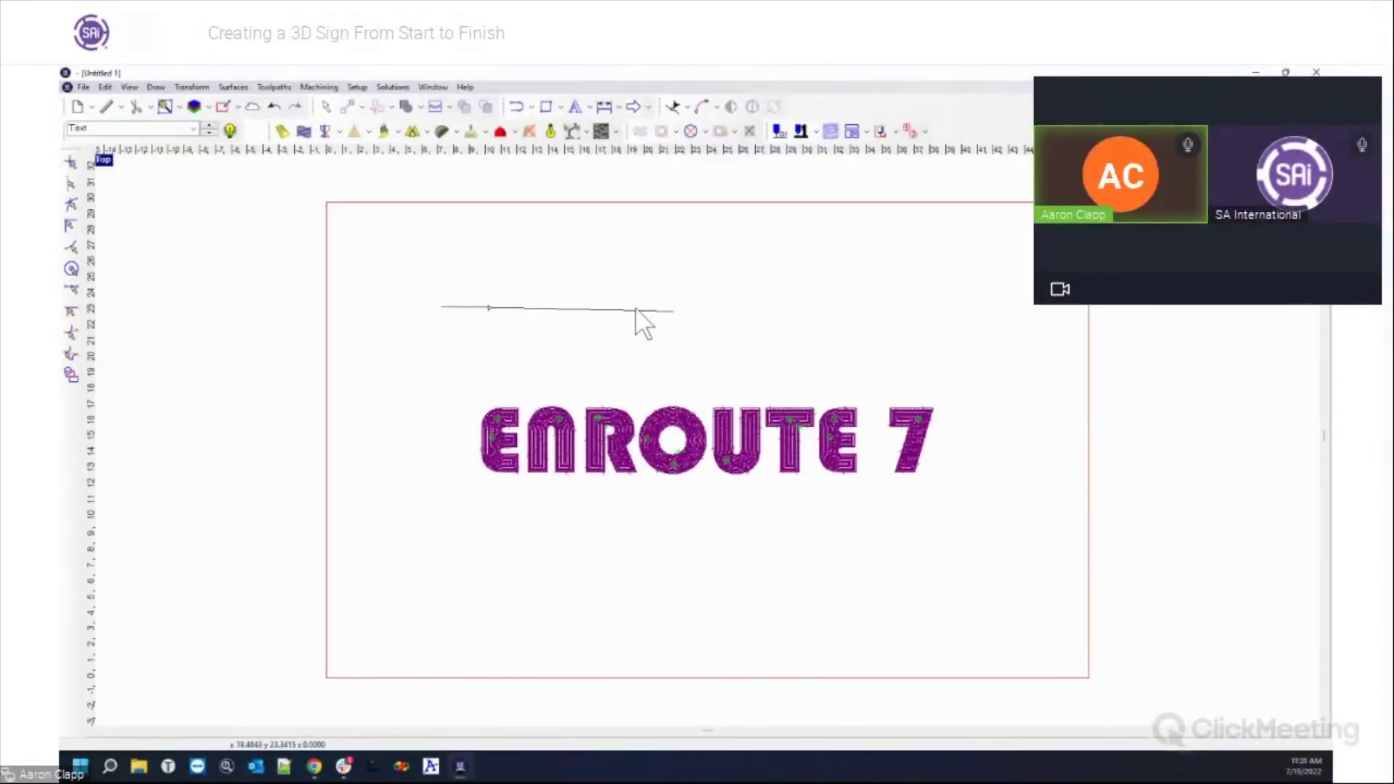
click(676, 131)
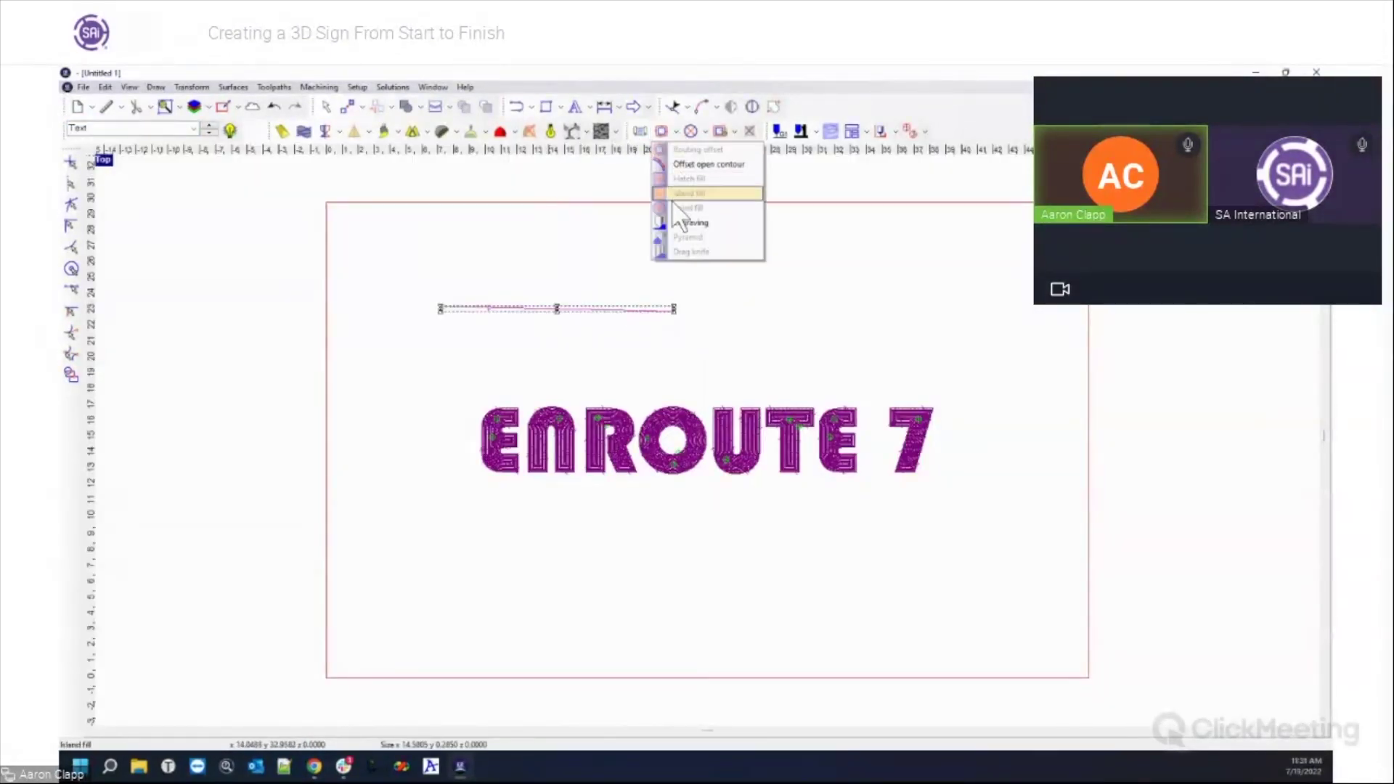
click(683, 223)
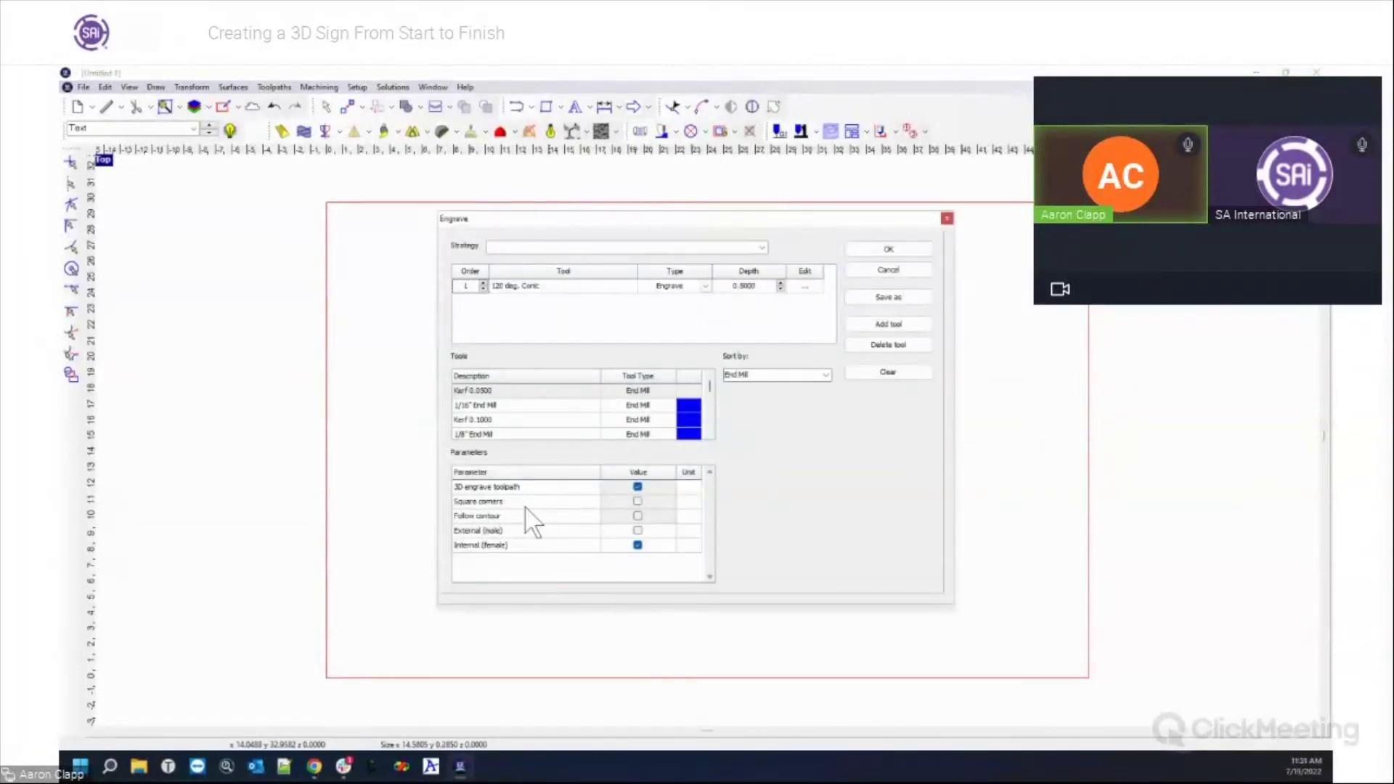
click(639, 516)
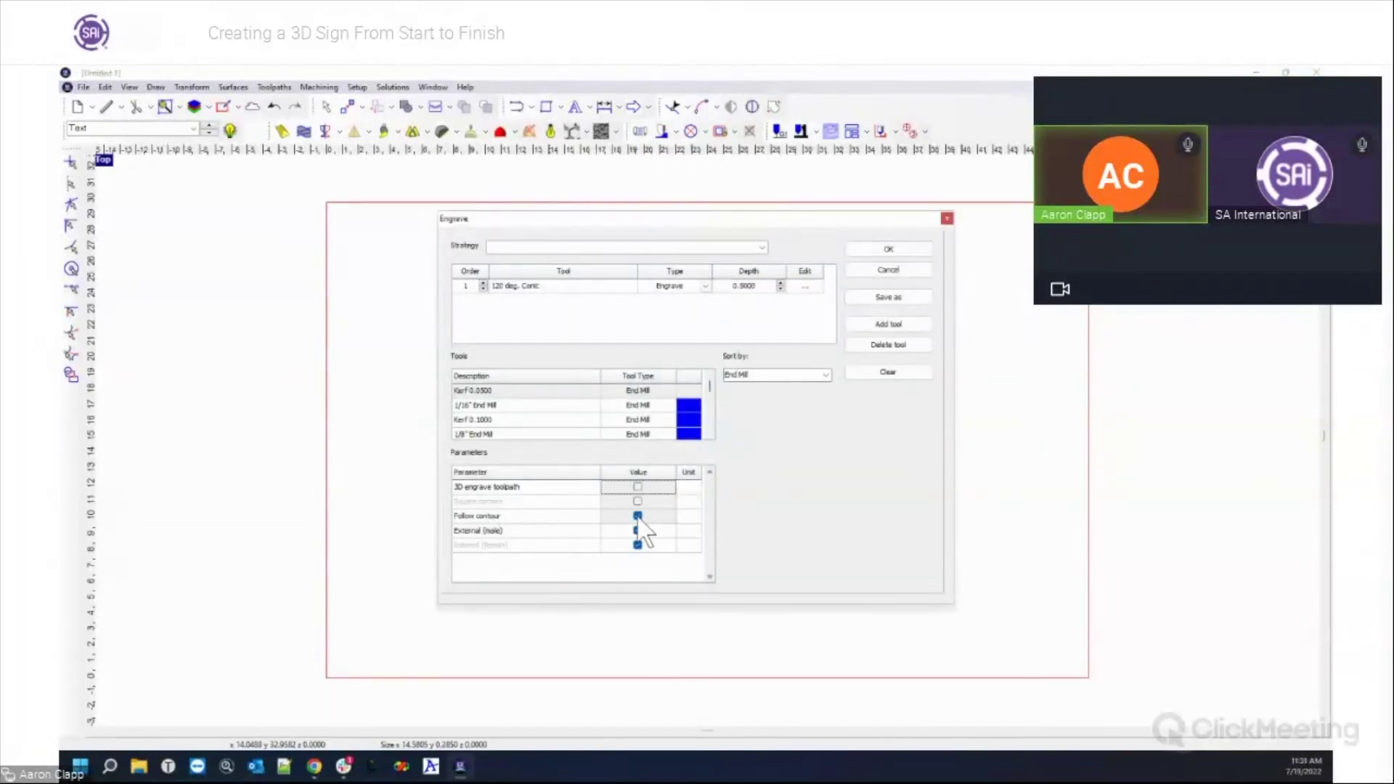
click(751, 286)
click(948, 219)
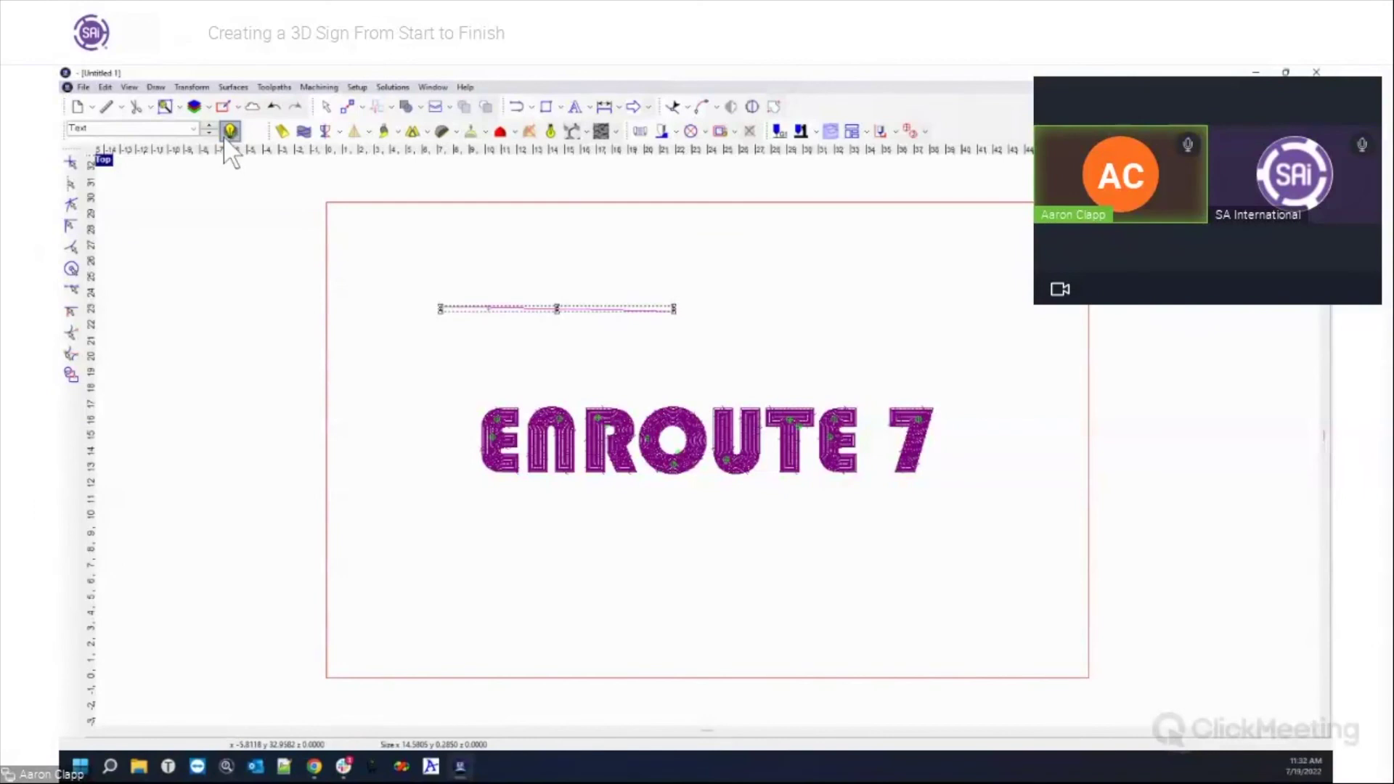
Make 3D Texture the active layer and render its hexagon relief.
click(194, 131)
click(154, 161)
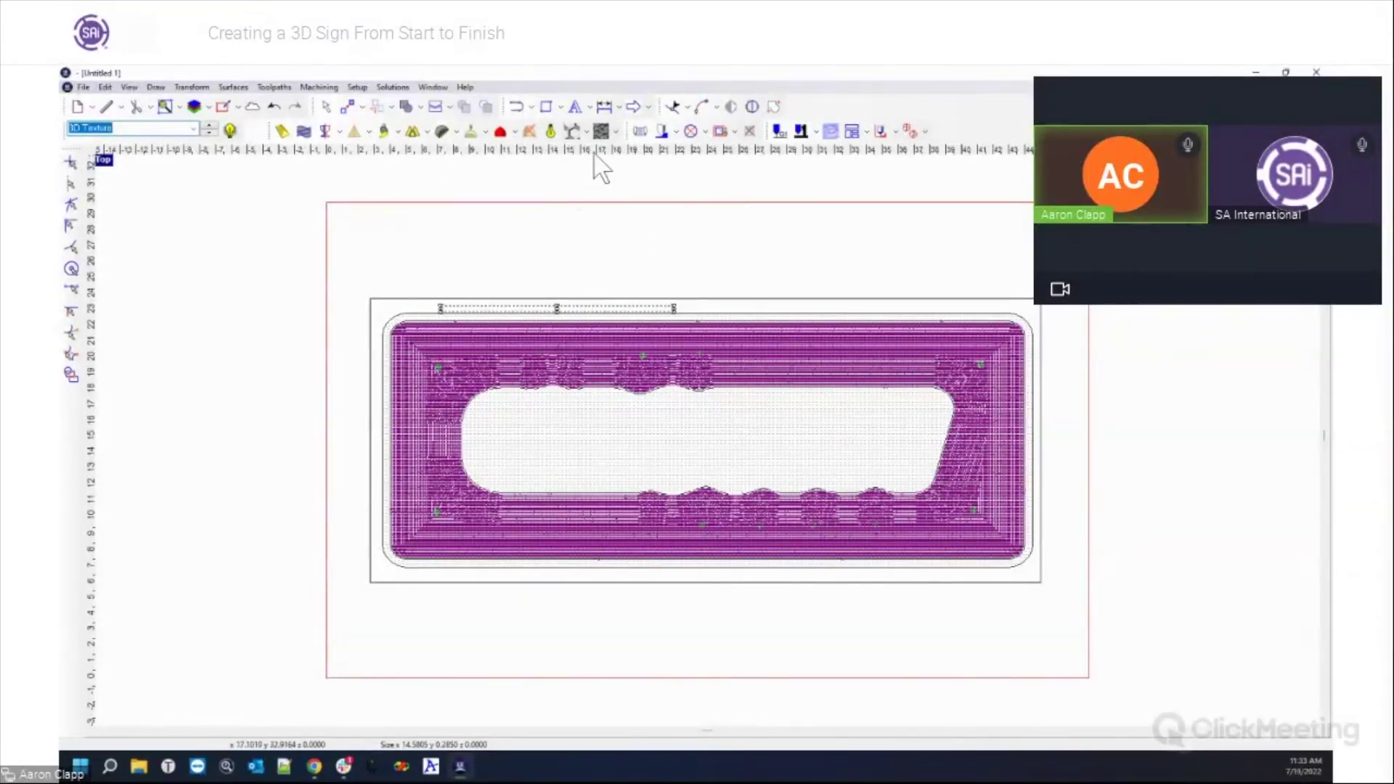
click(550, 131)
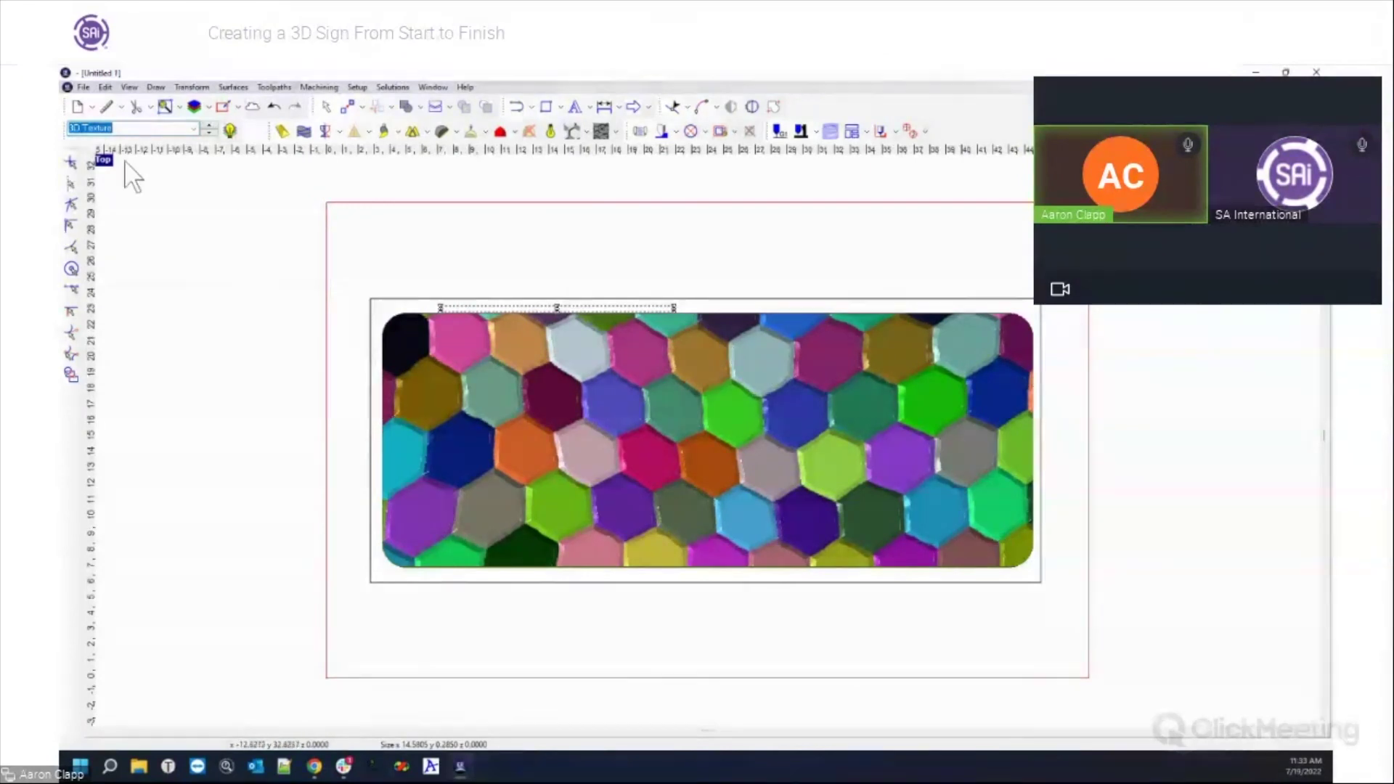
Examine the rendered hexagon relief together with its toolpath in the Perspective view of the four-view layout.
click(102, 172)
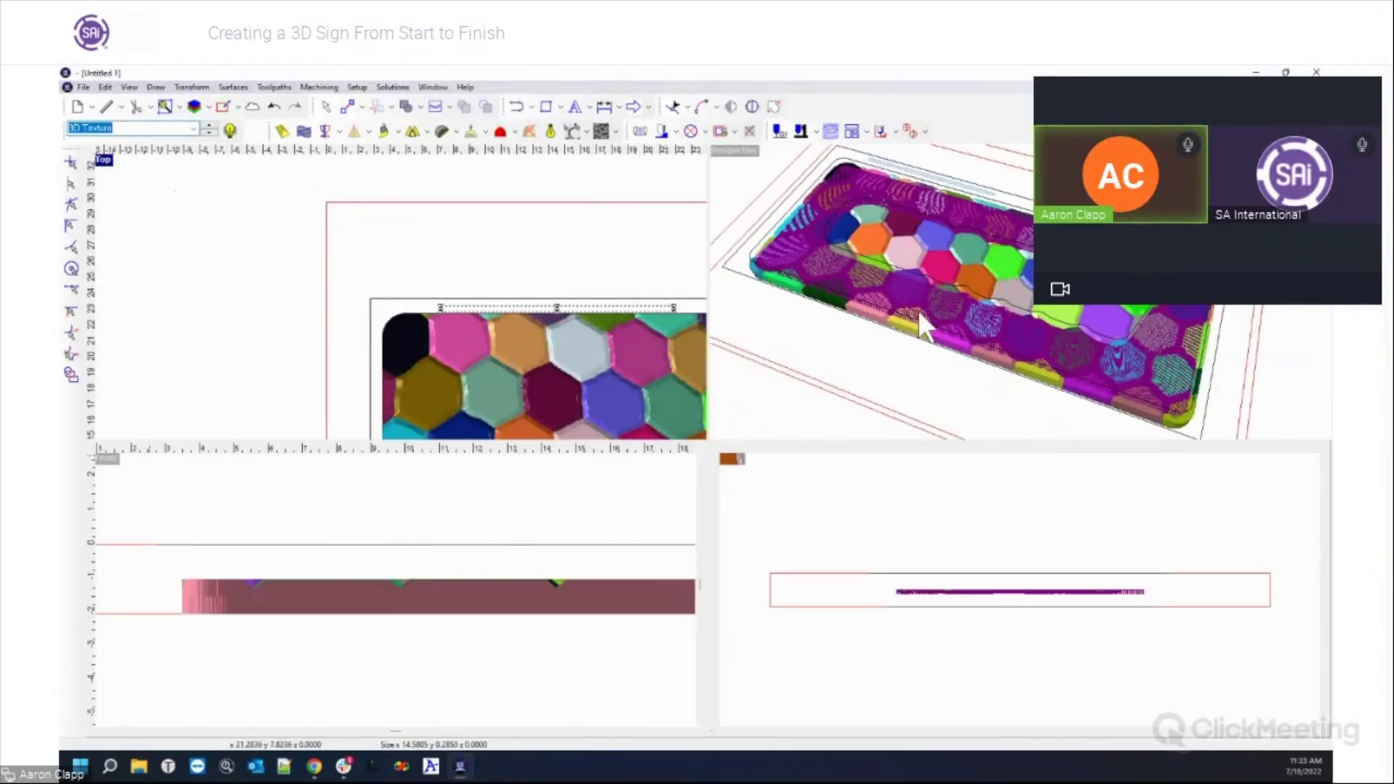
click(897, 296)
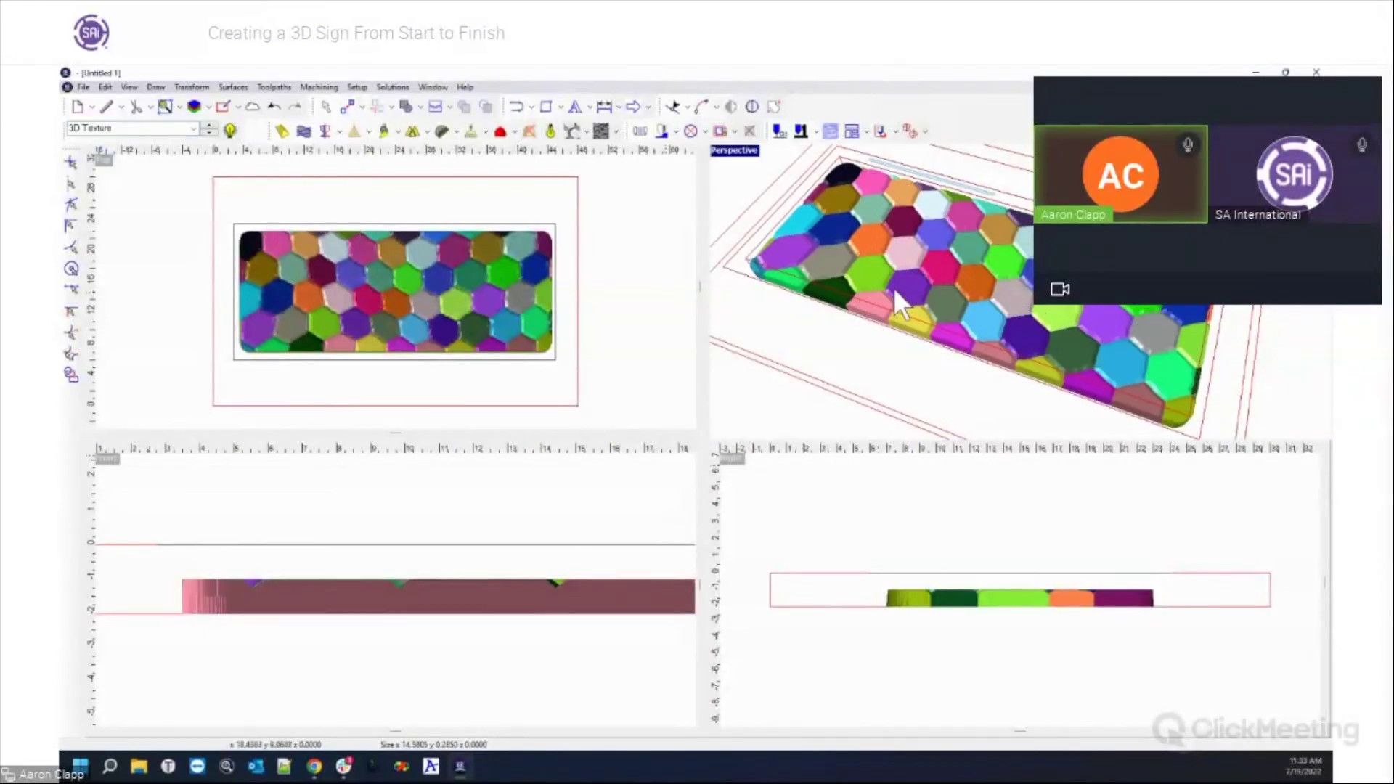
drag(893, 263, 991, 304)
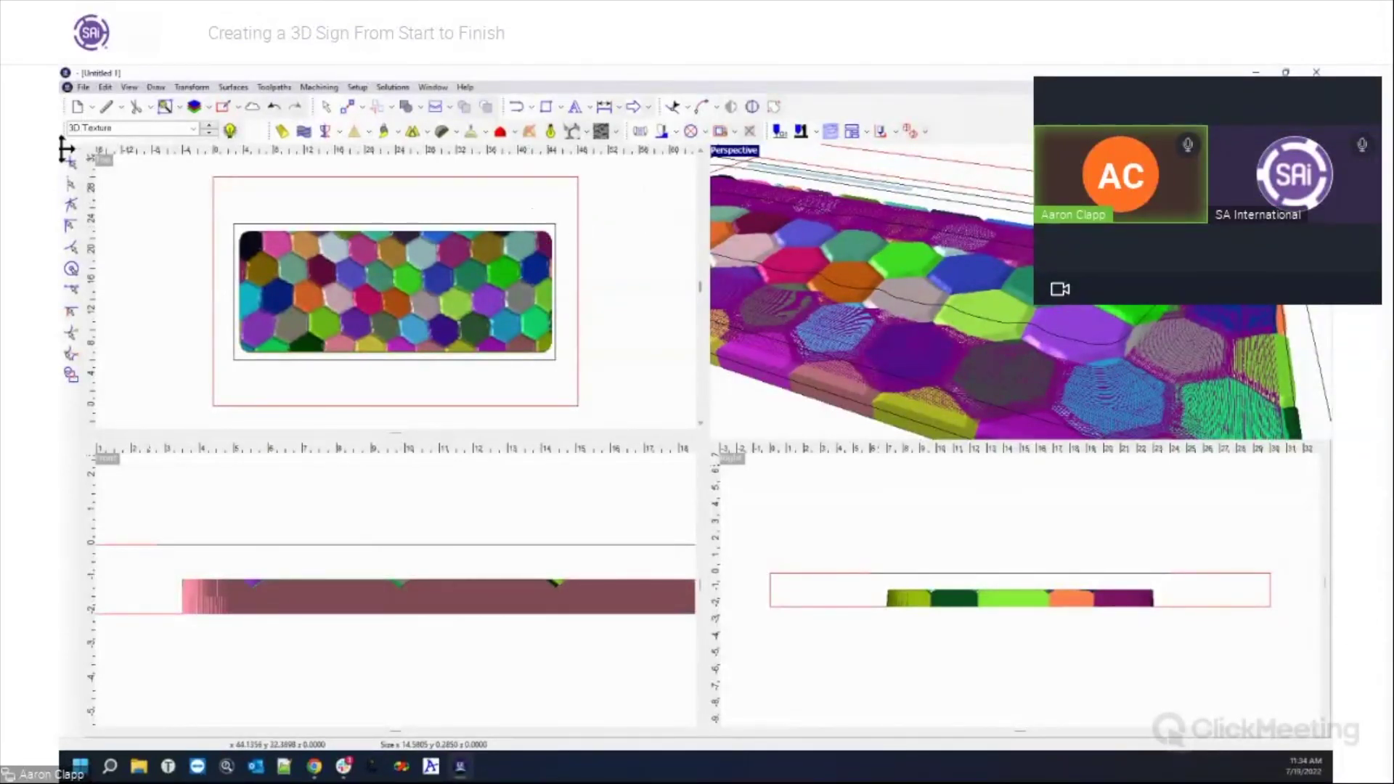
Turn off surface rendering in the maximized Top view and switch back to showing all layers.
double_click(106, 161)
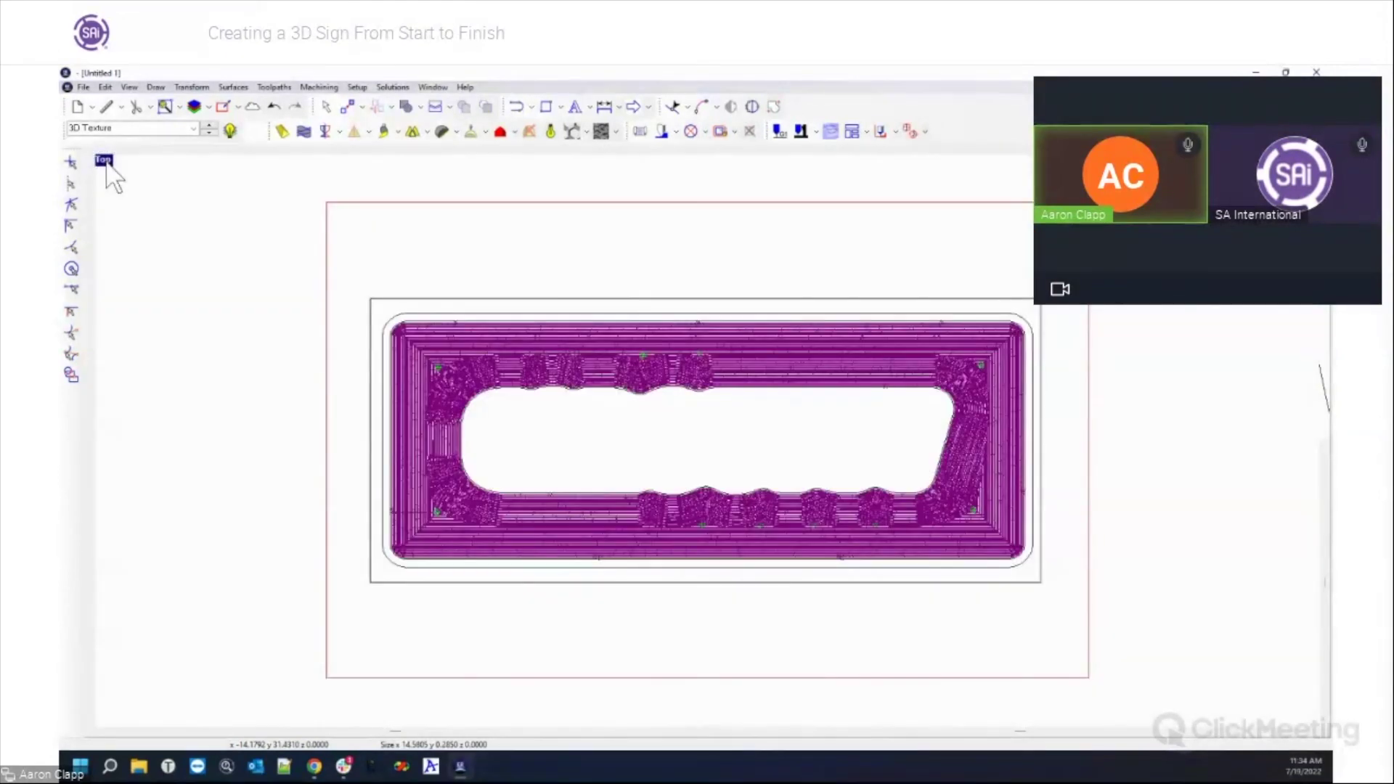
click(552, 131)
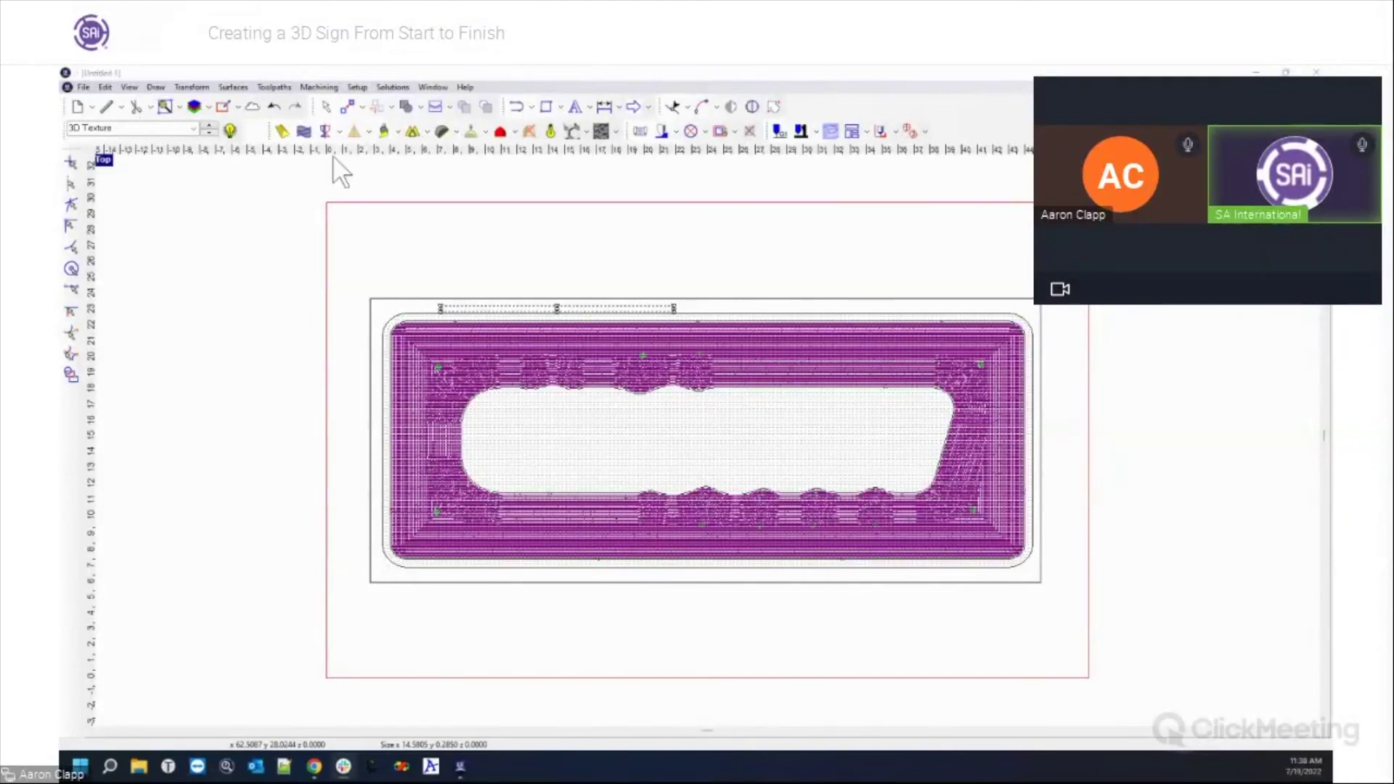
click(231, 131)
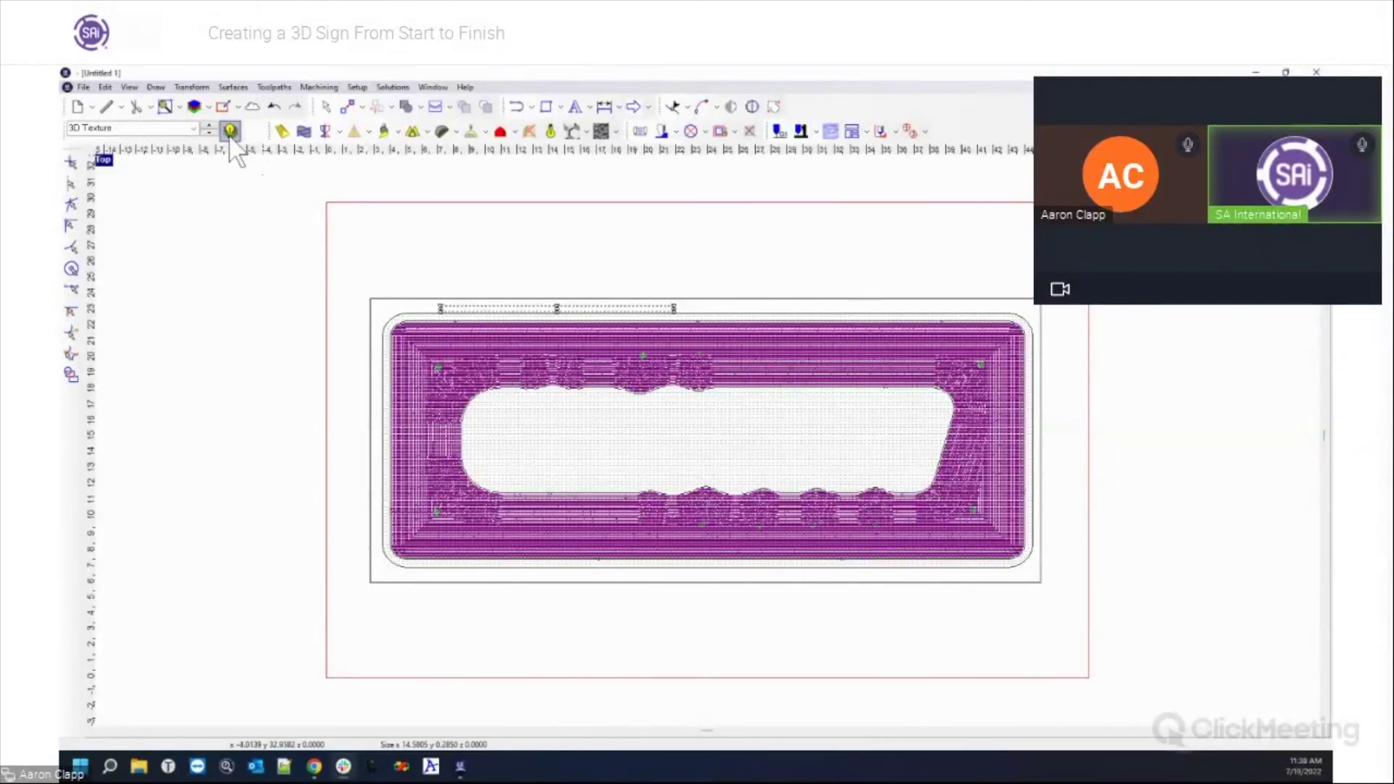